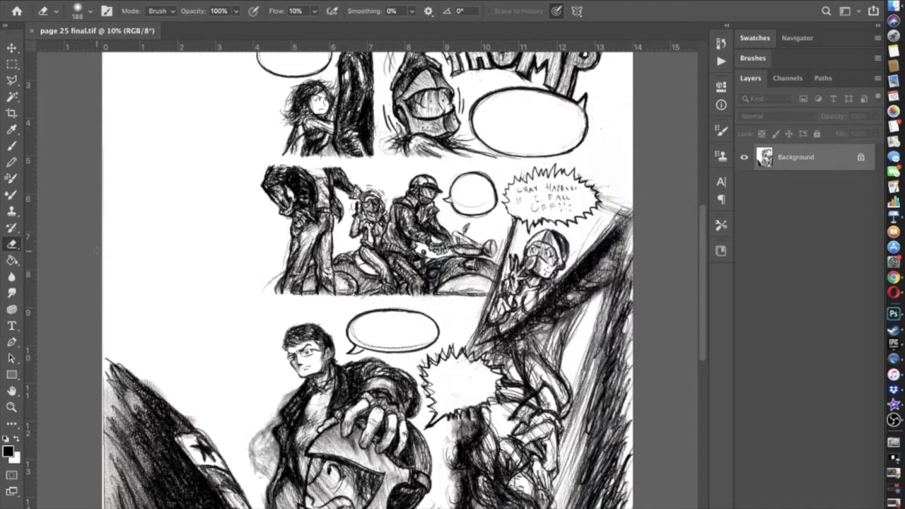
# - Add a text box inside the speech balloon above the girl and enter FOR in all caps
pyautogui.click(11, 326)
pyautogui.scroll(6, 194, 288)
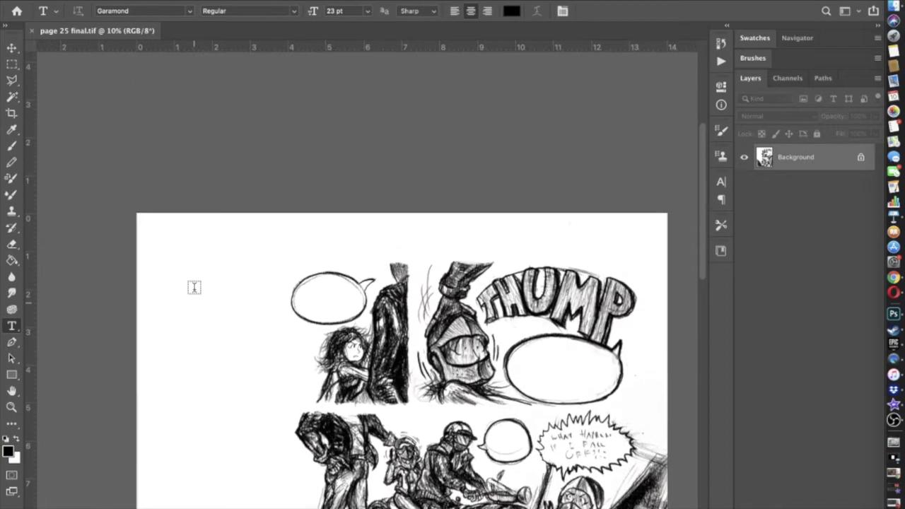
pyautogui.scroll(8, 195, 288)
pyautogui.moveTo(227, 273); pyautogui.dragTo(341, 347)
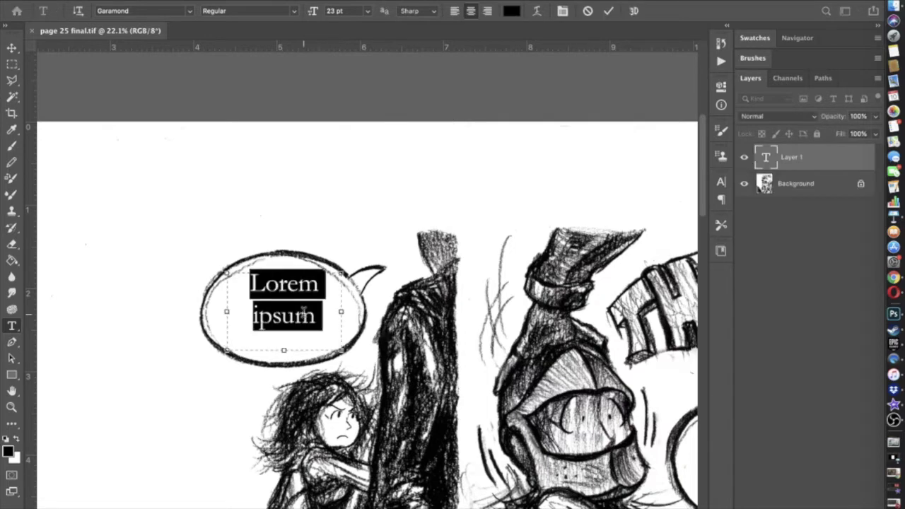
pyautogui.write('For')
pyautogui.press('super+a')
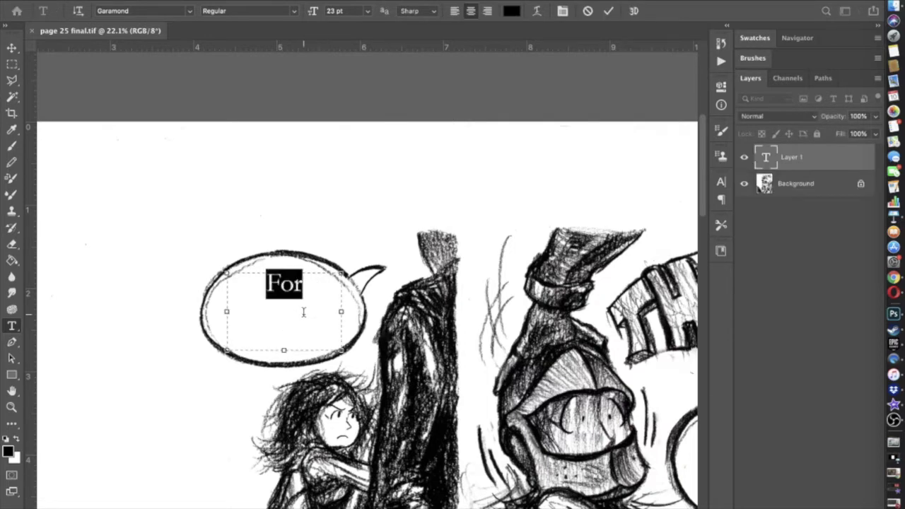
pyautogui.press('super+shift+k')
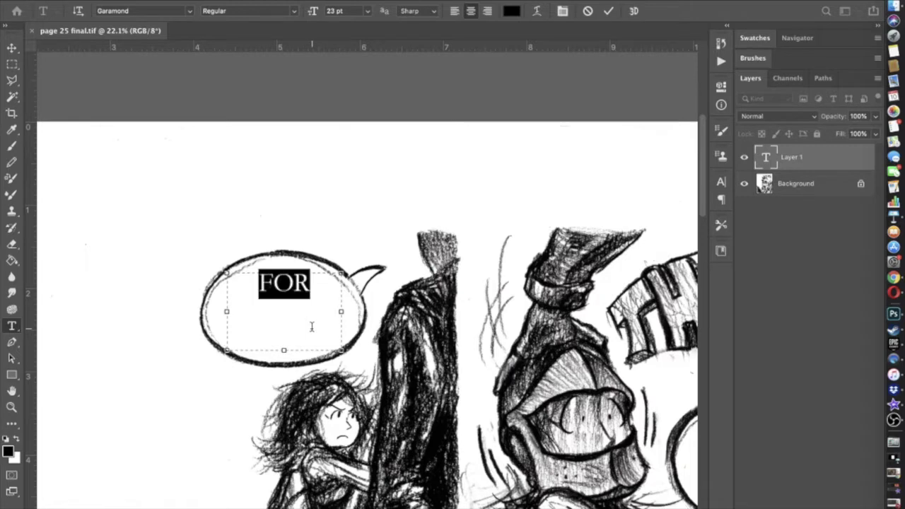
# - Set the balloon text's font to GelPen Medium at 24 pt
pyautogui.write('GEL')
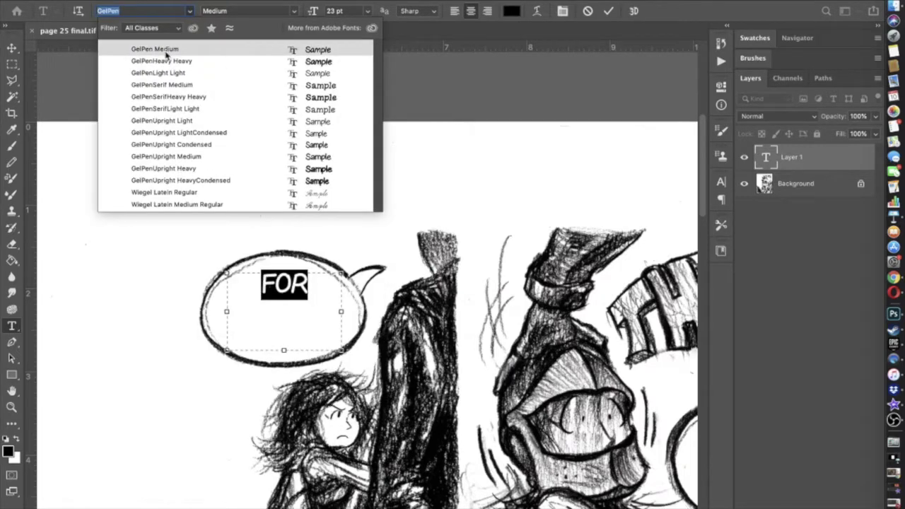
pyautogui.click(166, 51)
pyautogui.click(367, 12)
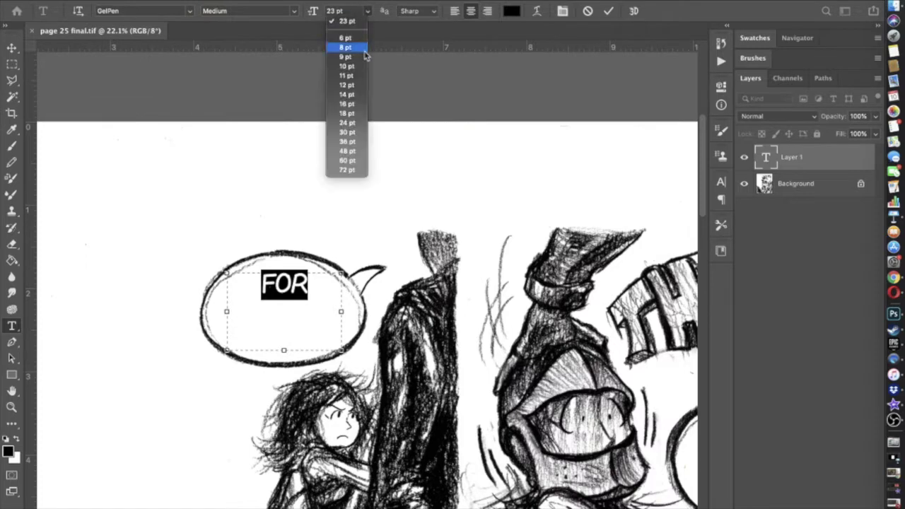
pyautogui.click(361, 86)
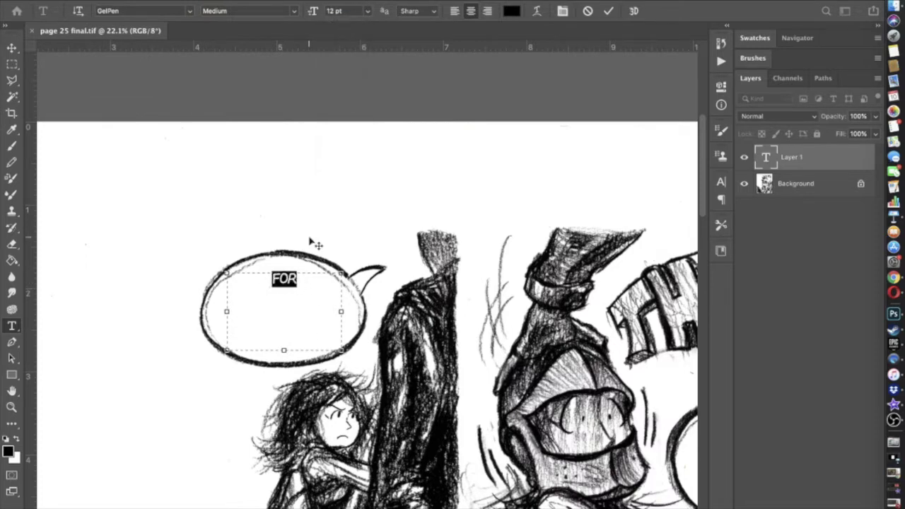
pyautogui.click(367, 12)
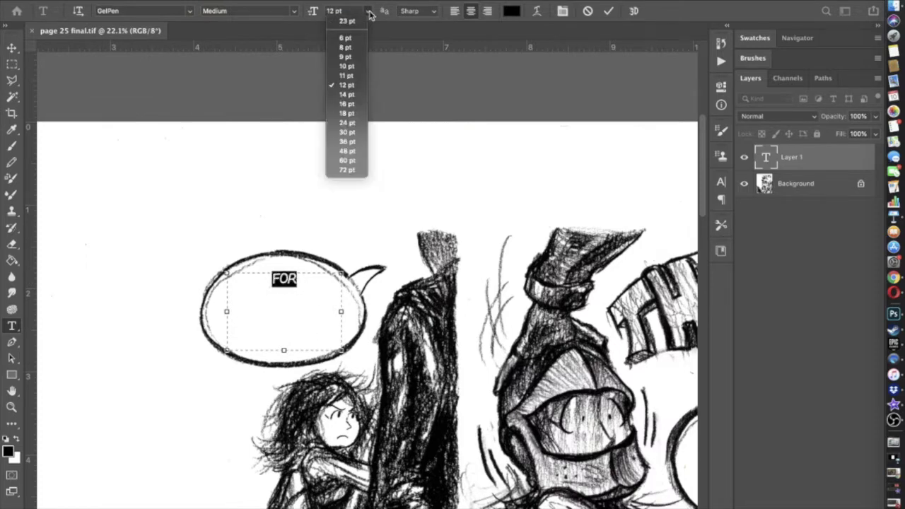
pyautogui.click(346, 123)
# - Complete the word as FORGET and set its size to 20 pt
pyautogui.click(303, 281)
pyautogui.write('GET')
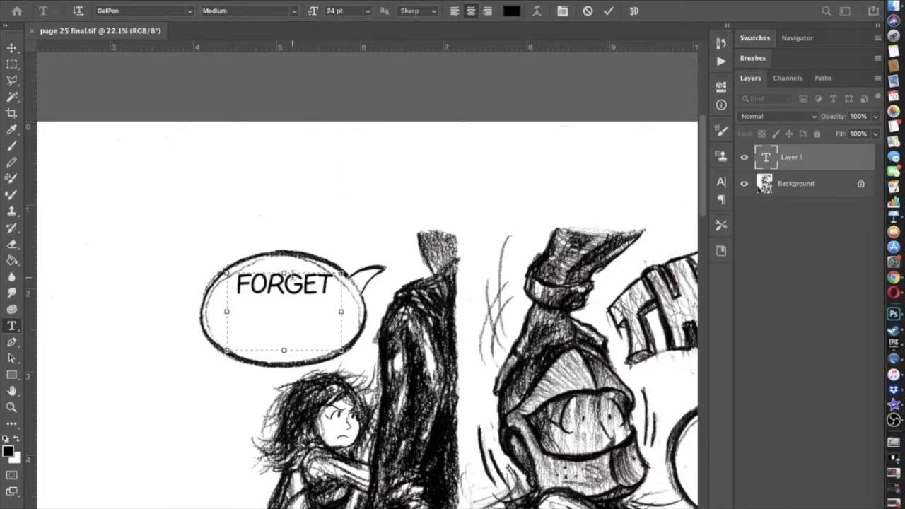
pyautogui.press('super+a')
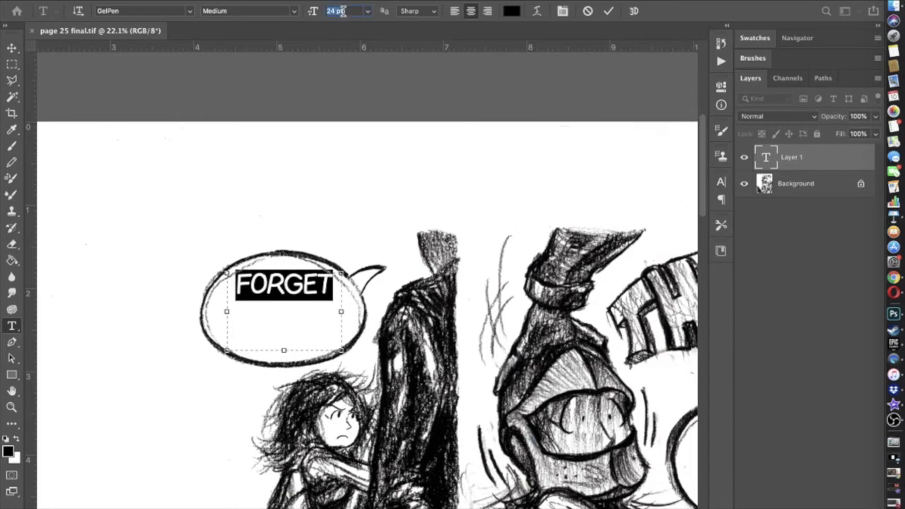
pyautogui.press('Down')
pyautogui.press('Down')
pyautogui.press('Down')
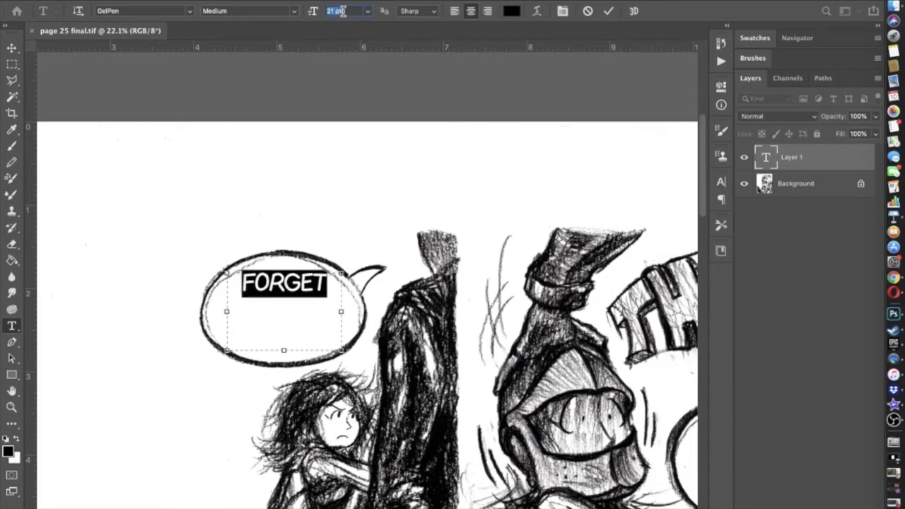
pyautogui.press('Down')
# - Open the character settings and set the text's tracking to 50
pyautogui.click(424, 1)
pyautogui.write('char')
pyautogui.click(516, 63)
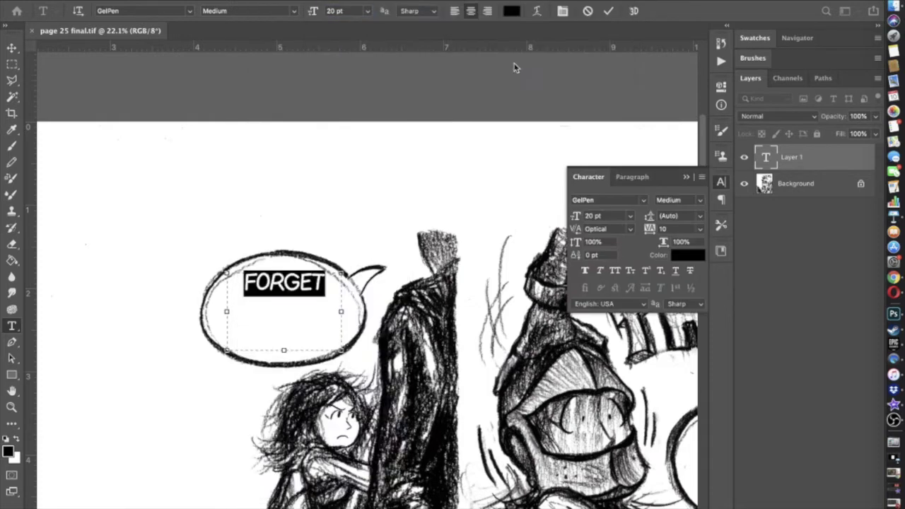
pyautogui.click(699, 229)
pyautogui.click(683, 348)
# - Add the lines SOMETHING, and DOOFUS? below FORGET, widening the text box on both sides to fit
pyautogui.click(324, 285)
pyautogui.press('Return')
pyautogui.write('SO ')
pyautogui.write('METHING,')
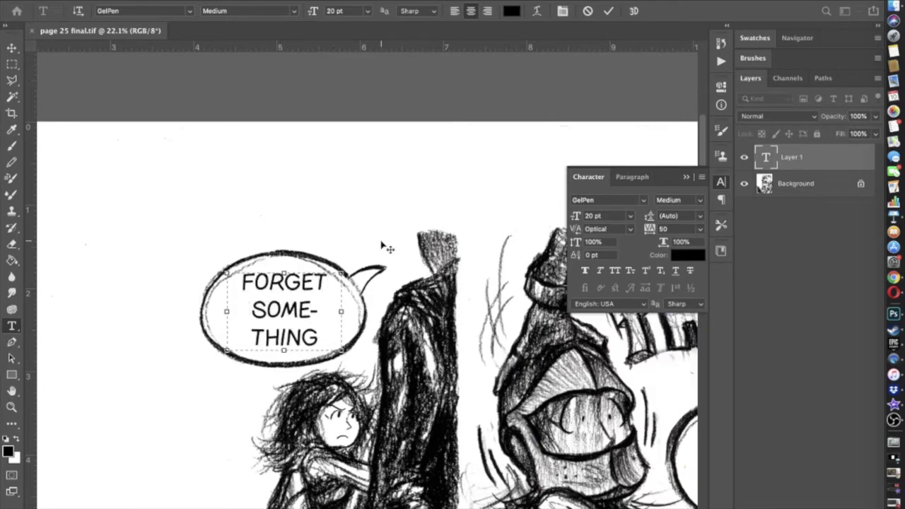
pyautogui.moveTo(222, 310); pyautogui.dragTo(211, 311)
pyautogui.moveTo(343, 311); pyautogui.dragTo(354, 311)
pyautogui.press('Return')
pyautogui.write('DOOFUS?')
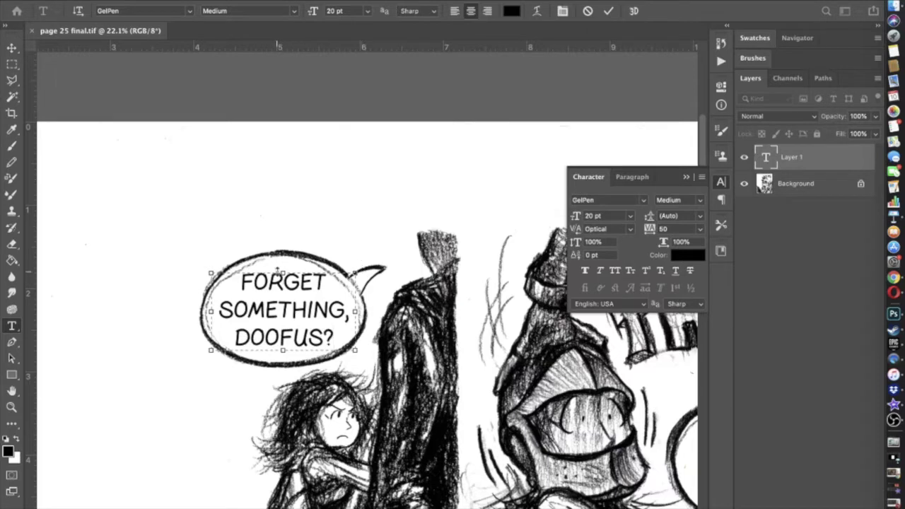
# - Reduce the whole dialogue to 19 pt and nudge it to the centre of the balloon
pyautogui.press('super+a')
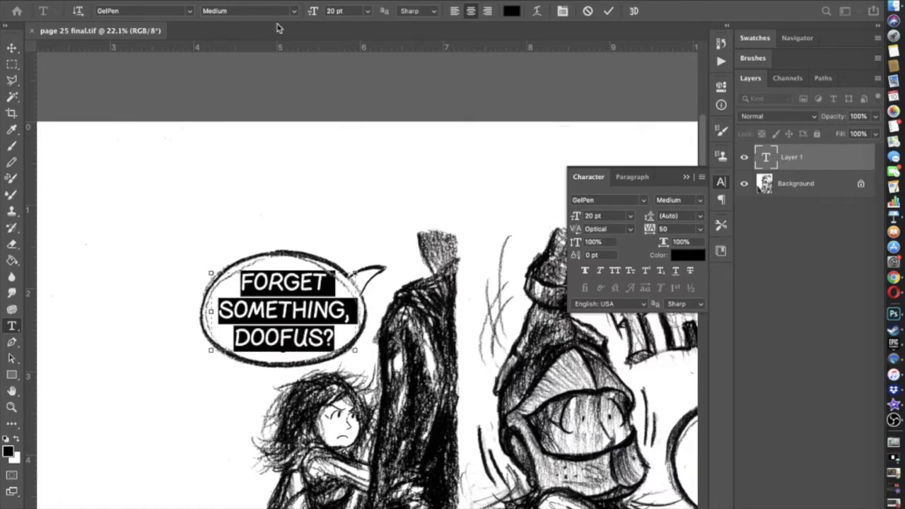
pyautogui.press('Down')
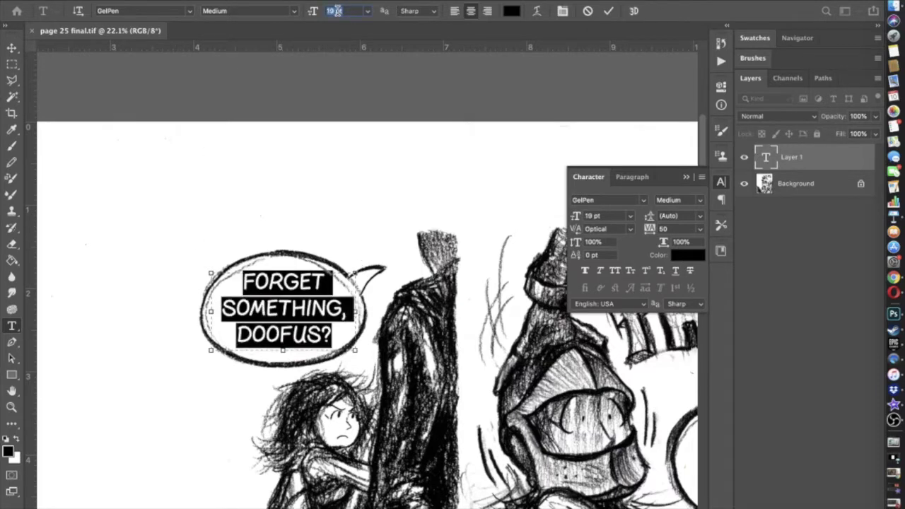
pyautogui.click(12, 48)
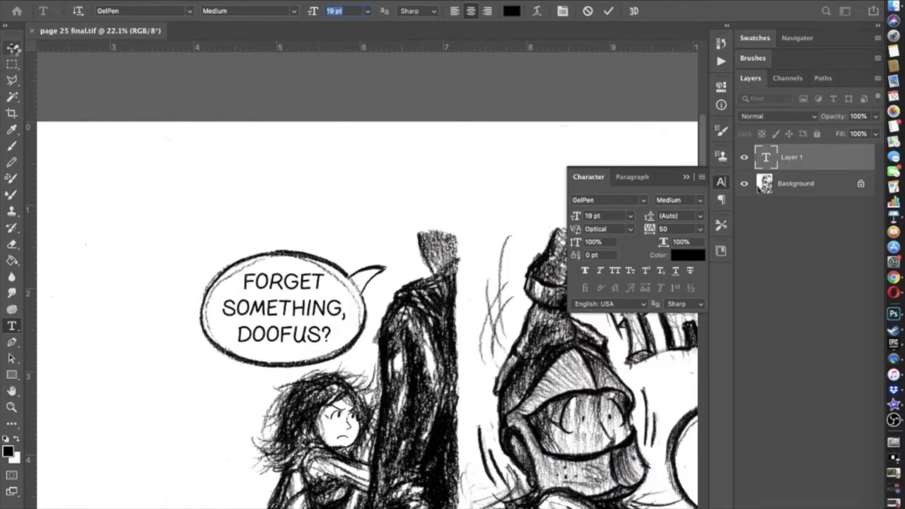
pyautogui.press('Down')
pyautogui.press('Down')
pyautogui.press('Down')
pyautogui.press('Left')
pyautogui.press('Left')
pyautogui.press('Left')
pyautogui.press('Right')
pyautogui.press('Right')
pyautogui.press('Right')
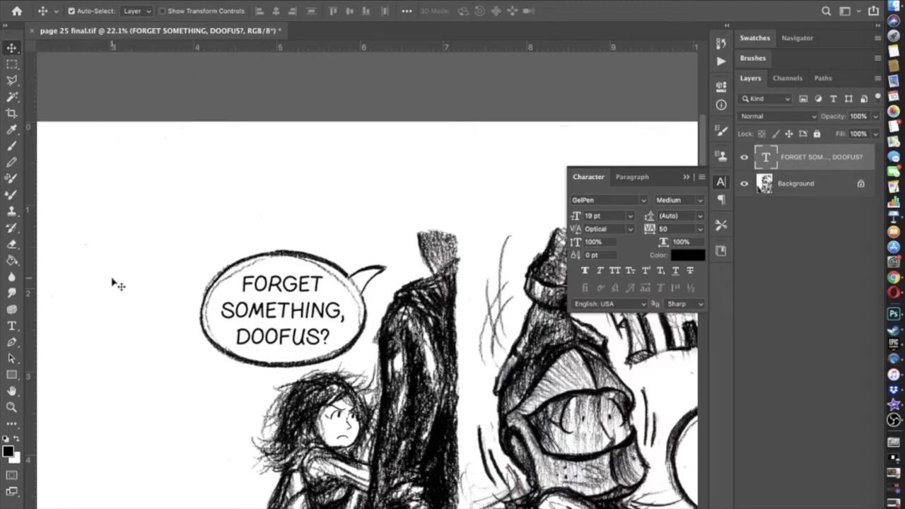
# - Set the size of the whole FORGET SOMETHING, DOOFUS? text to 18 pt
pyautogui.hscroll(5, 113, 283)
pyautogui.scroll(1, 113, 283)
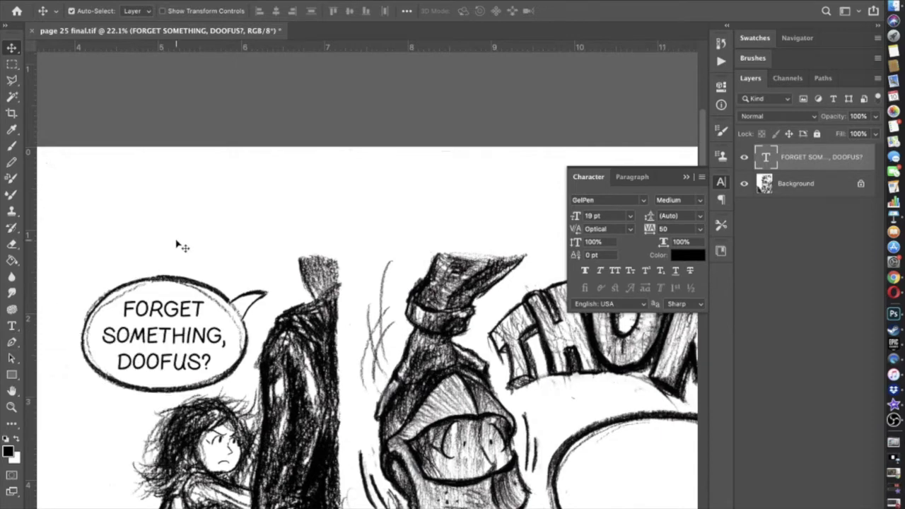
pyautogui.scroll(-6, 189, 231)
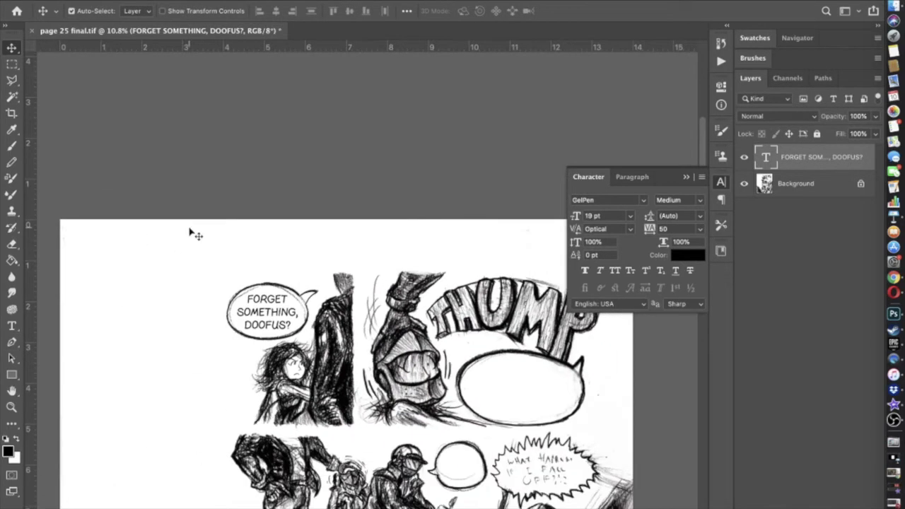
pyautogui.scroll(-1, 190, 231)
pyautogui.scroll(-4, 250, 304)
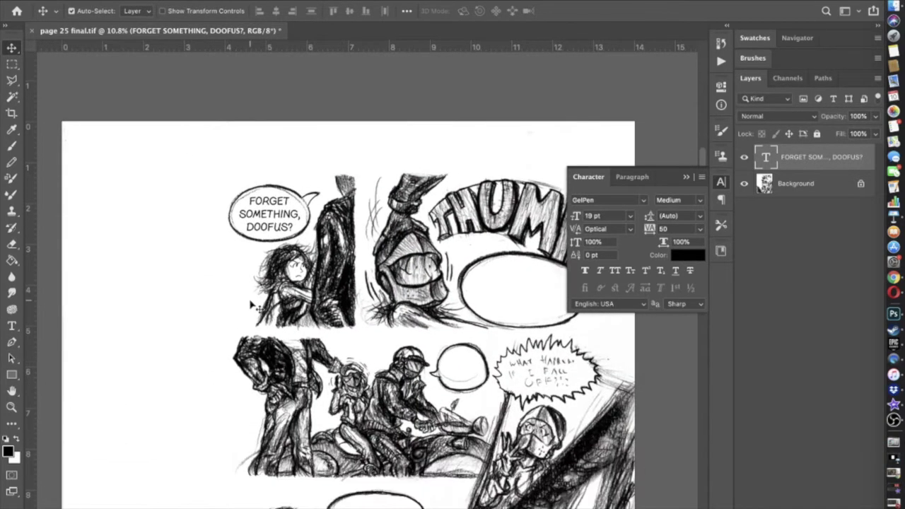
pyautogui.scroll(3, 250, 304)
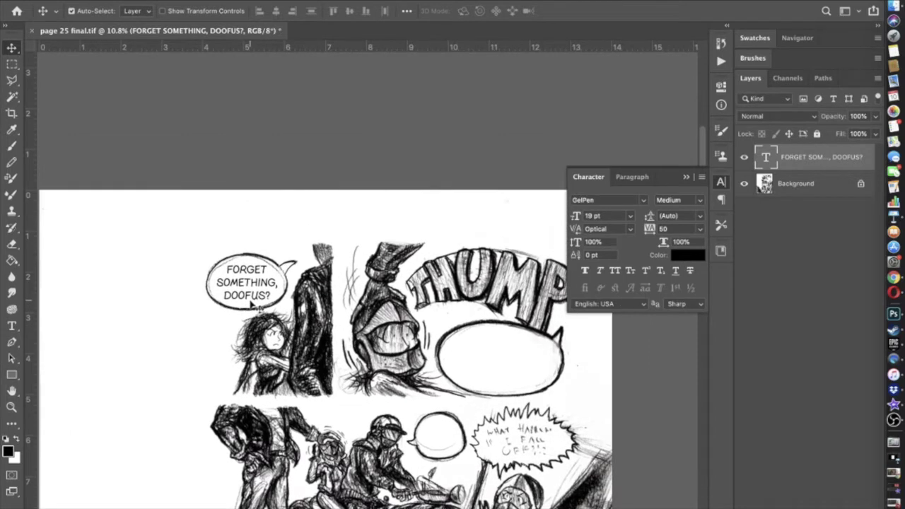
pyautogui.click(11, 326)
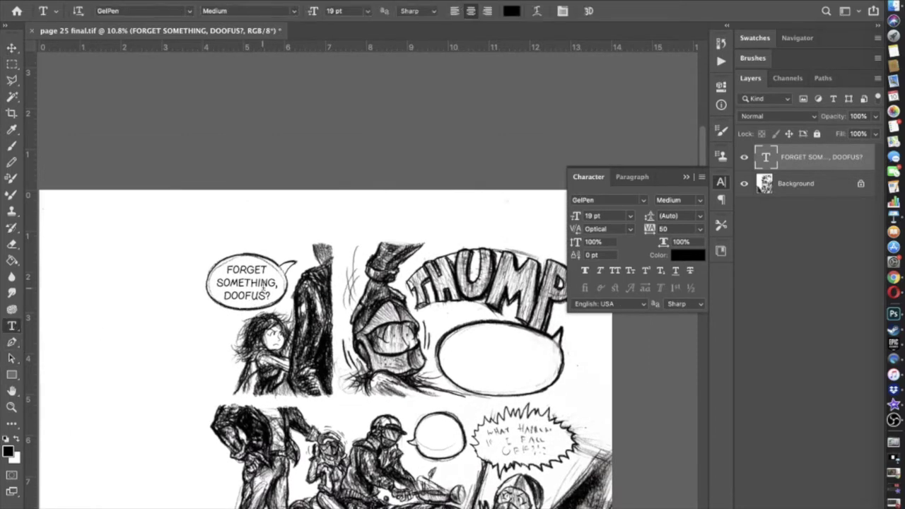
pyautogui.click(263, 286)
pyautogui.press('super+a')
pyautogui.click(341, 11)
pyautogui.press('Down')
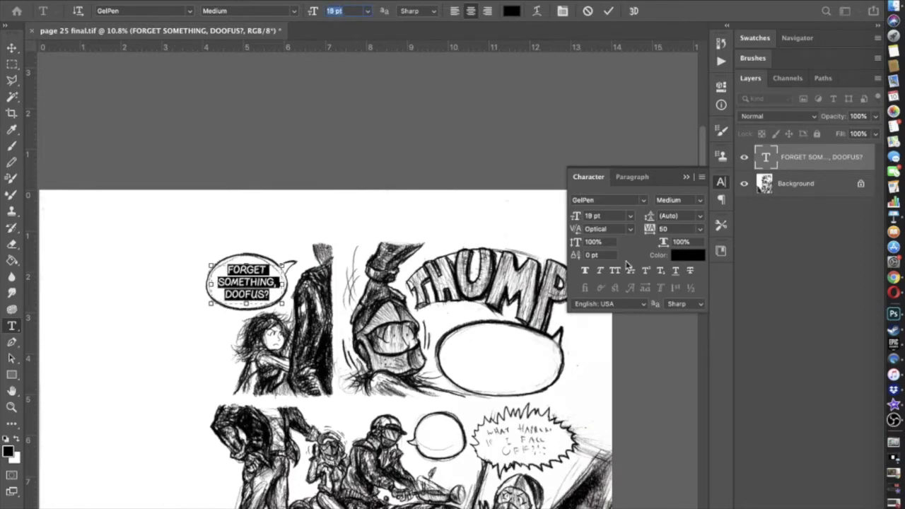
# - Set the dialogue's leading to 20 pt and commit the text
pyautogui.click(701, 216)
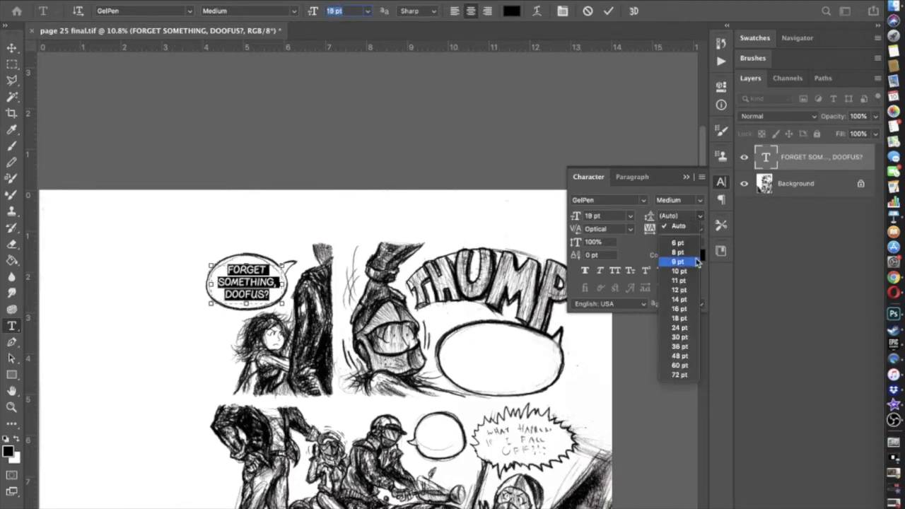
pyautogui.click(679, 318)
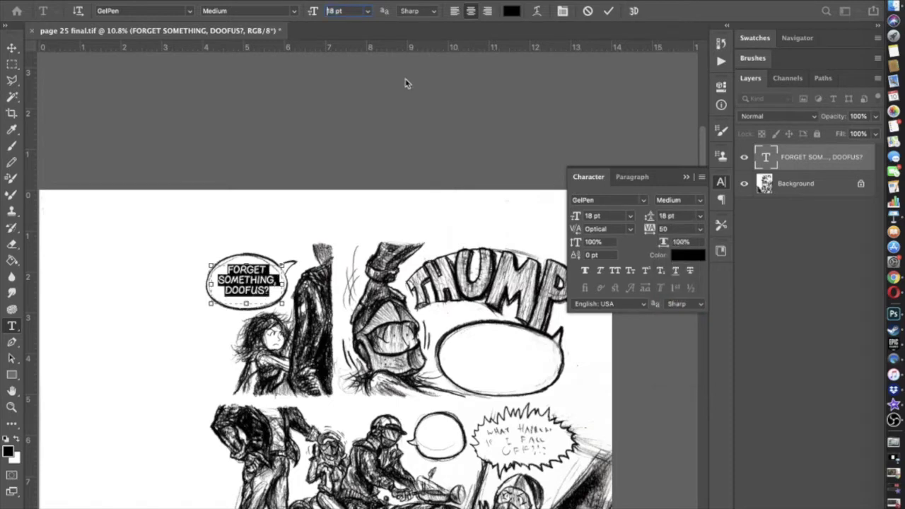
pyautogui.click(675, 216)
pyautogui.press('Up')
pyautogui.press('Up')
pyautogui.press('Up')
pyautogui.press('Down')
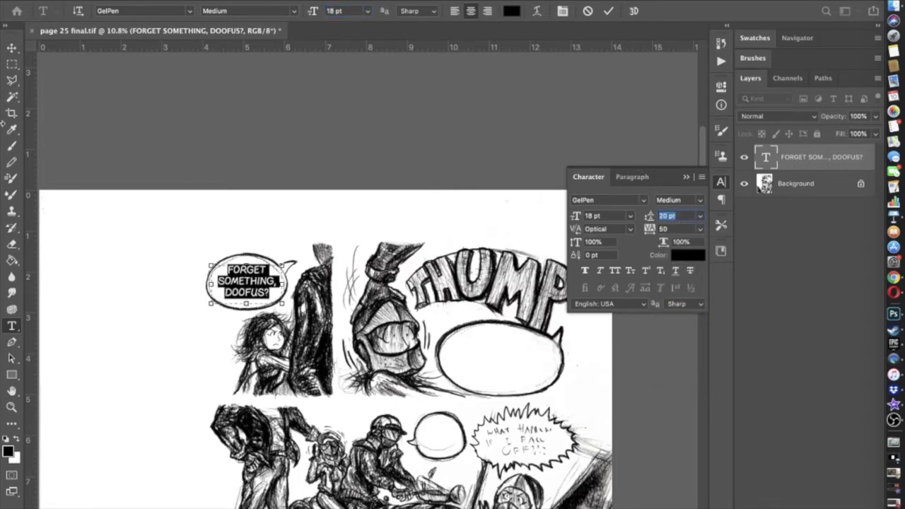
pyautogui.click(11, 48)
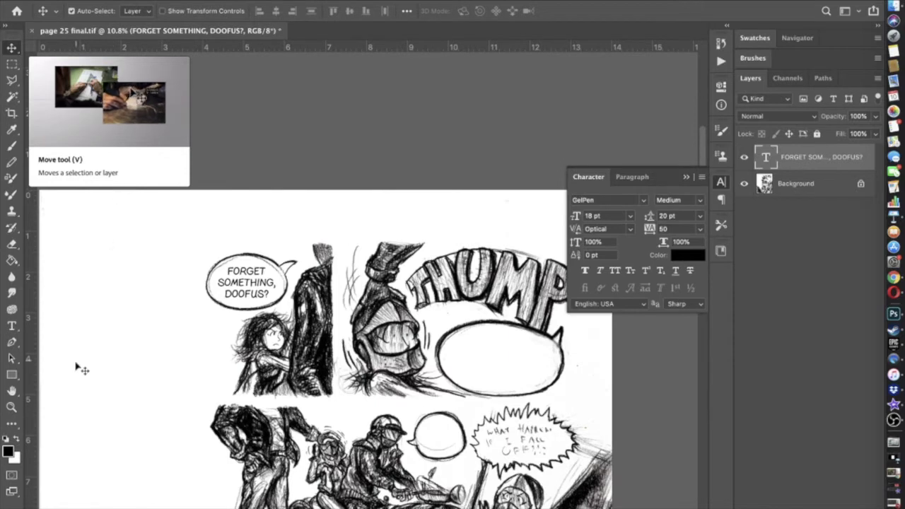
# - Reword the opening of the dialogue to YOU FORGOT, with YOU on its own line, and extend the text box upward
pyautogui.press('super+plus')
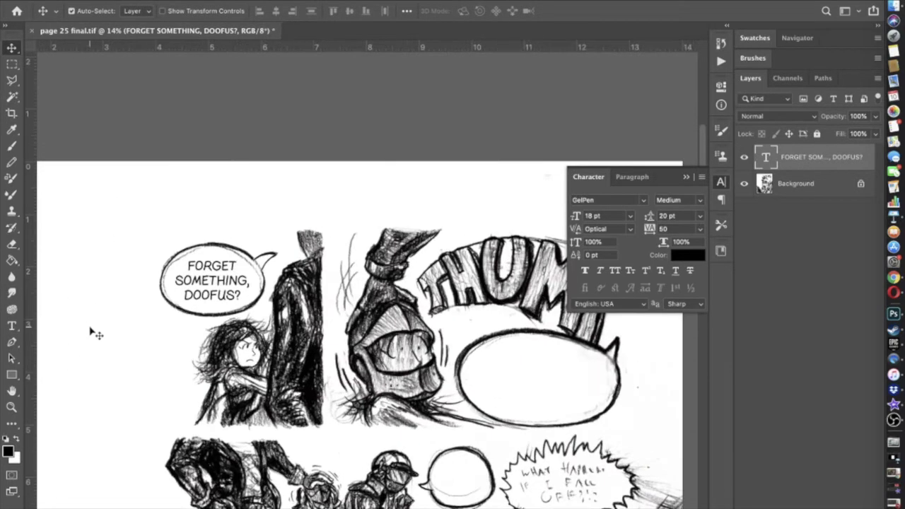
pyautogui.click(11, 326)
pyautogui.click(186, 266)
pyautogui.write('YOU')
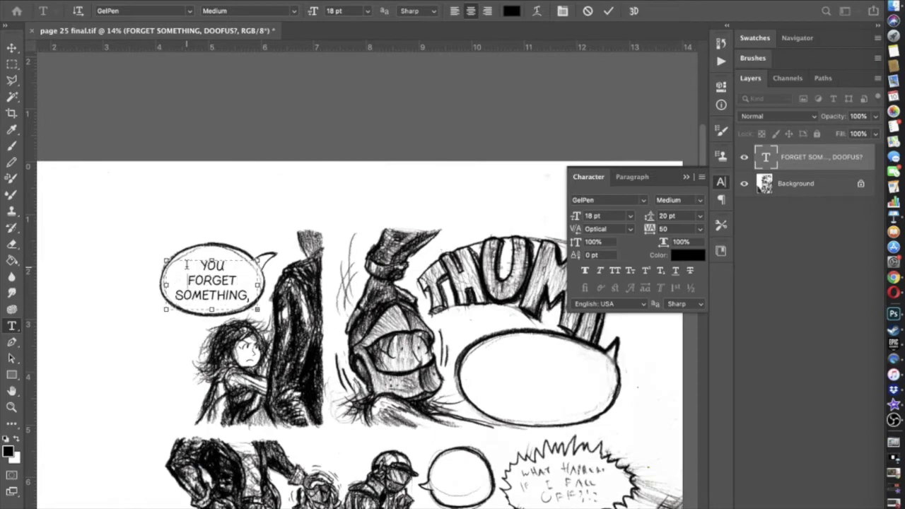
pyautogui.click(230, 276)
pyautogui.press('BackSpace')
pyautogui.write('O')
pyautogui.moveTo(211, 261); pyautogui.dragTo(211, 249)
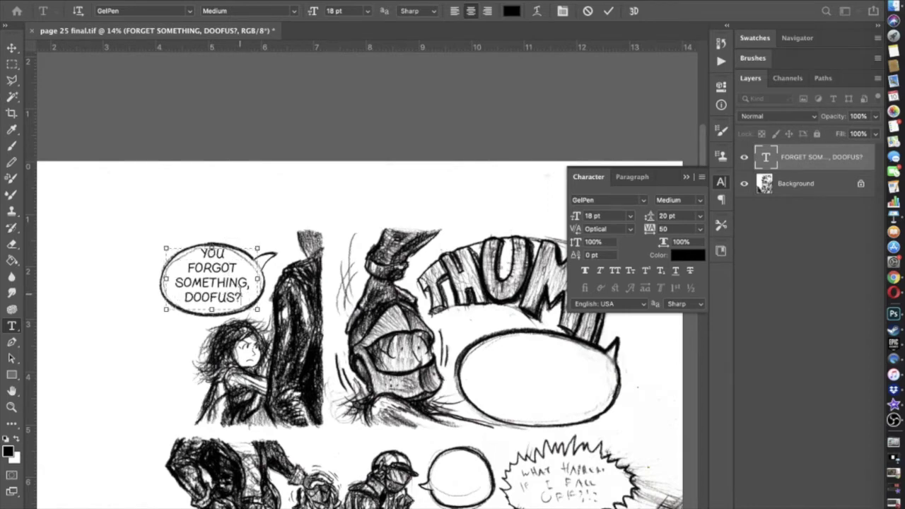
# - Shorten the dialogue to FORGOT SOMETHING? by removing YOU and DOOFUS, and commit the text
pyautogui.moveTo(240, 297); pyautogui.dragTo(249, 283)
pyautogui.press('BackSpace')
pyautogui.write('?')
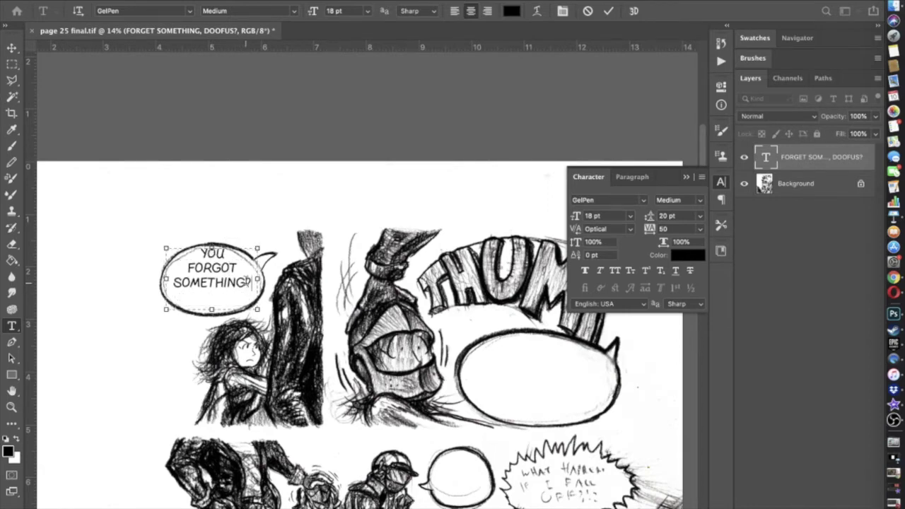
pyautogui.moveTo(192, 265); pyautogui.dragTo(208, 258)
pyautogui.press('BackSpace')
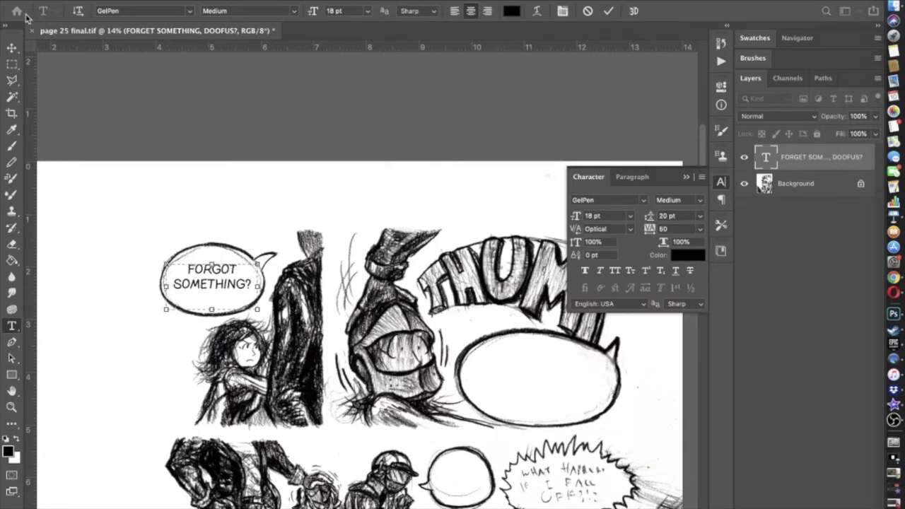
pyautogui.click(11, 48)
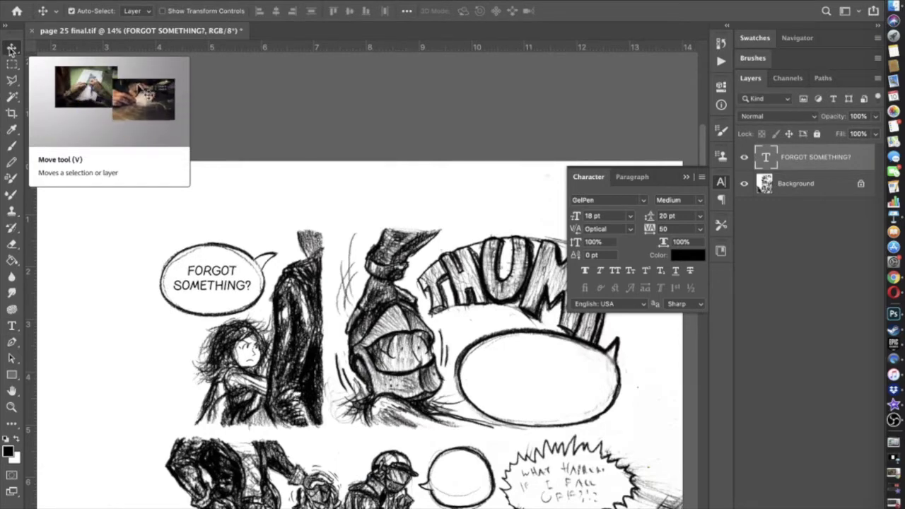
pyautogui.hscroll(5, 169, 291)
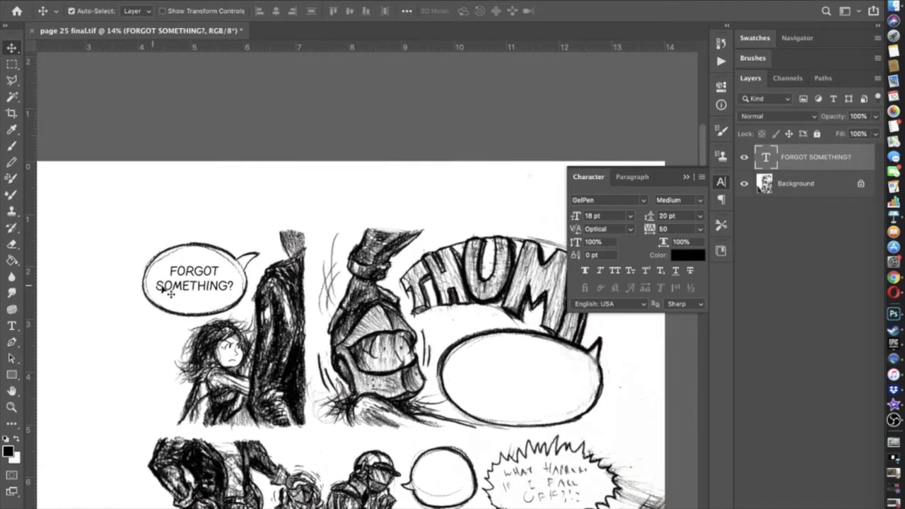
# - Duplicate the FORGOT SOMETHING? text layer and move the copy into the large empty balloon below THUMP
pyautogui.hscroll(-6, 474, 244)
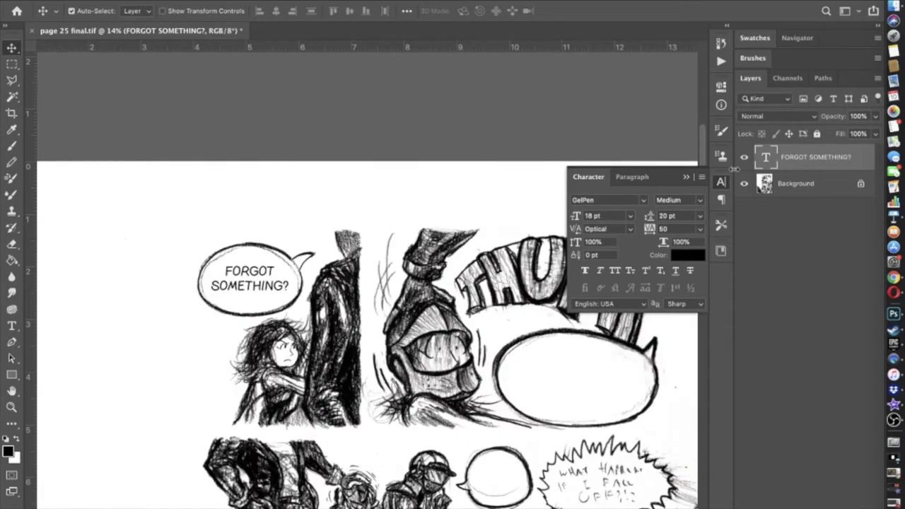
pyautogui.rightClick(842, 156)
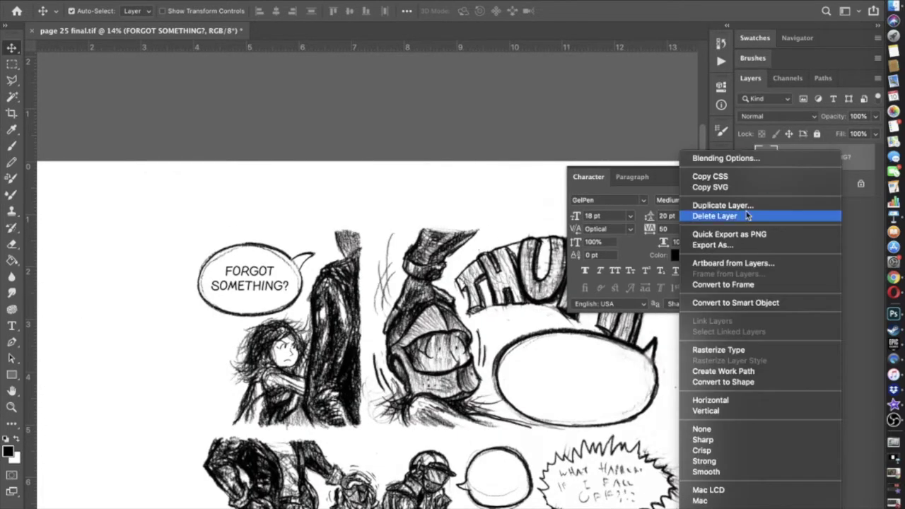
pyautogui.click(735, 205)
pyautogui.click(582, 185)
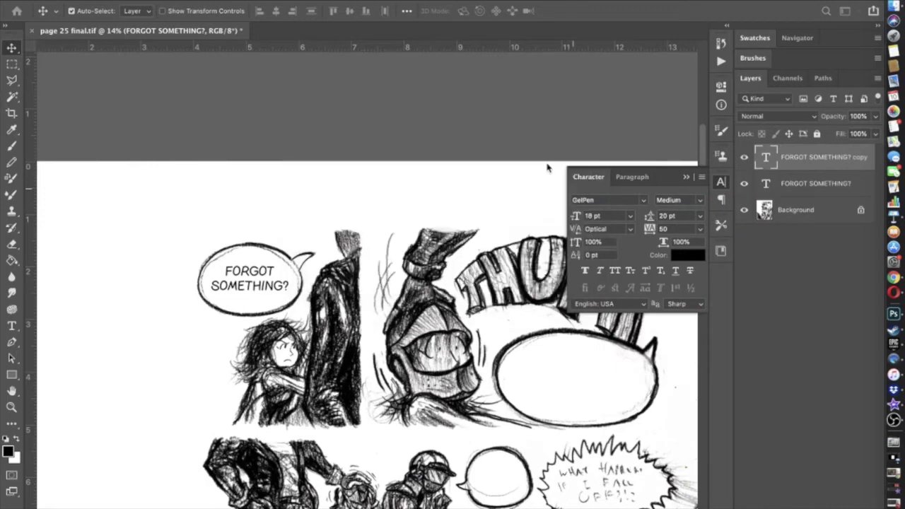
pyautogui.moveTo(247, 269); pyautogui.dragTo(587, 384)
pyautogui.hscroll(4, 586, 384)
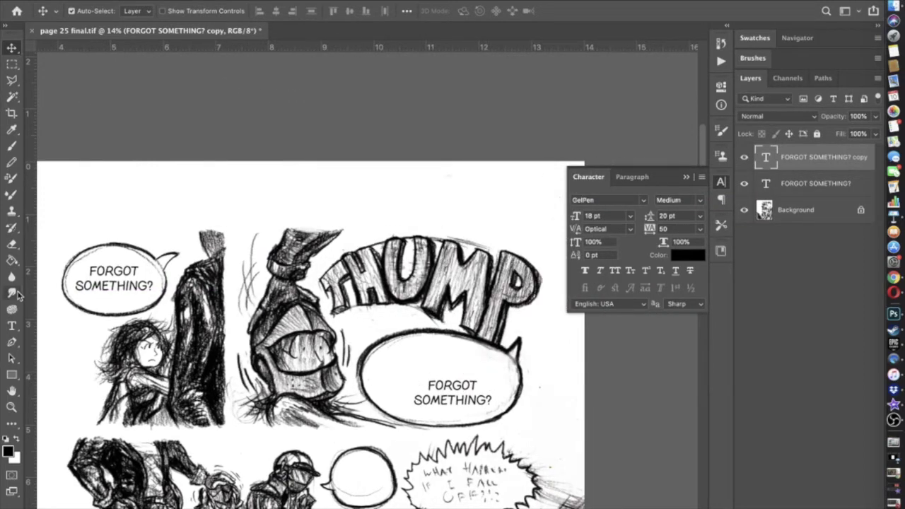
pyautogui.moveTo(443, 388); pyautogui.dragTo(417, 351)
# - Enlarge the copied text box toward the balloon's lower-right edge
pyautogui.click(12, 325)
pyautogui.click(450, 355)
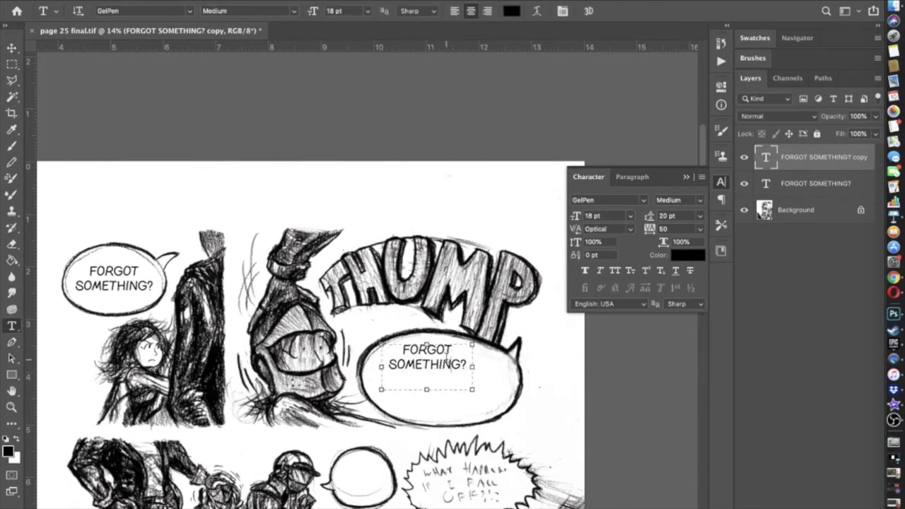
pyautogui.moveTo(472, 390); pyautogui.dragTo(498, 422)
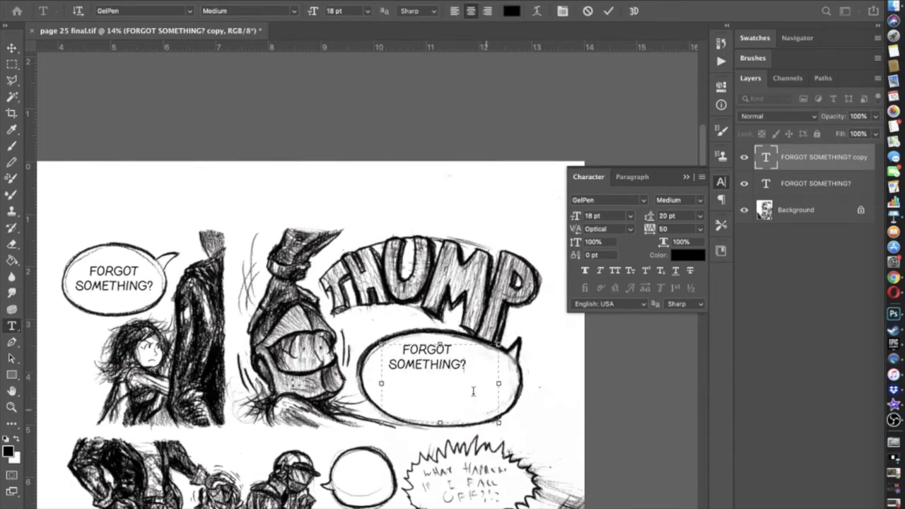
# - Replace the copied text with HEY, WASHINGTON,
pyautogui.press('super+a')
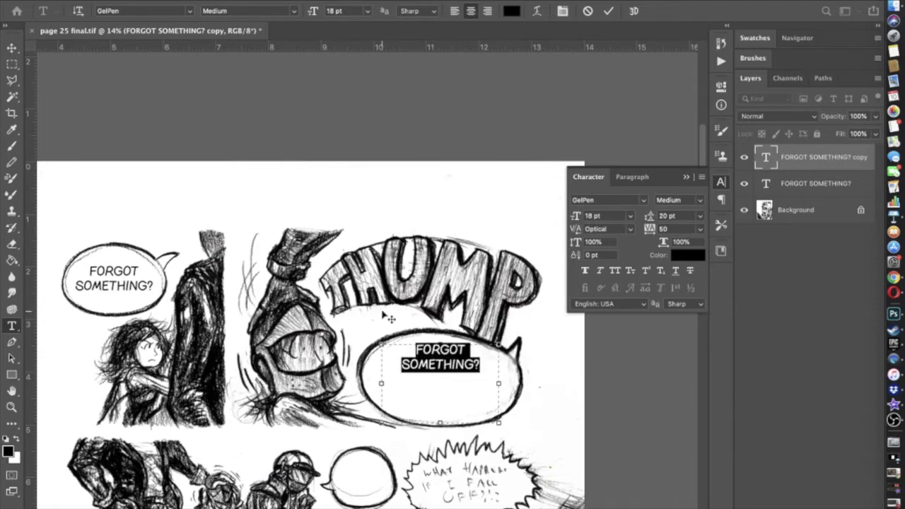
pyautogui.write('YOU')
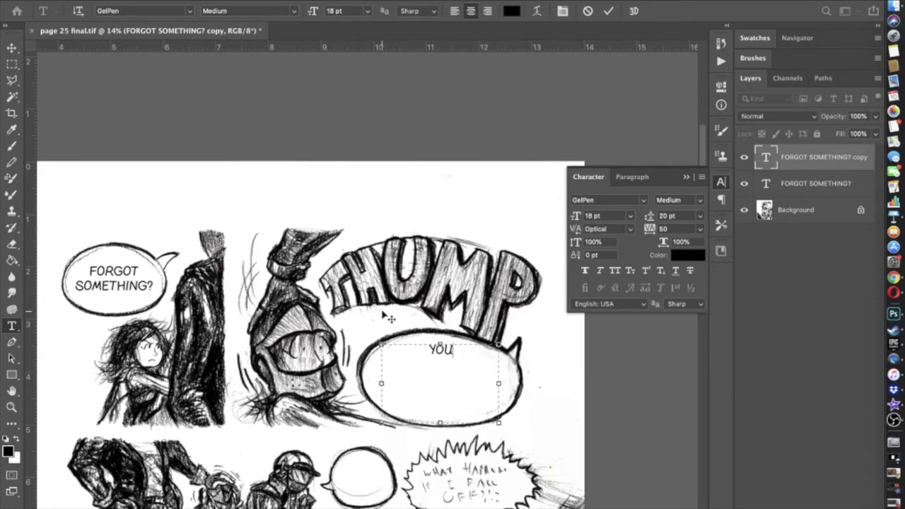
pyautogui.press('BackSpace')
pyautogui.press('BackSpace')
pyautogui.press('BackSpace')
pyautogui.write('WA')
pyautogui.press('BackSpace')
pyautogui.write('HEY, WA')
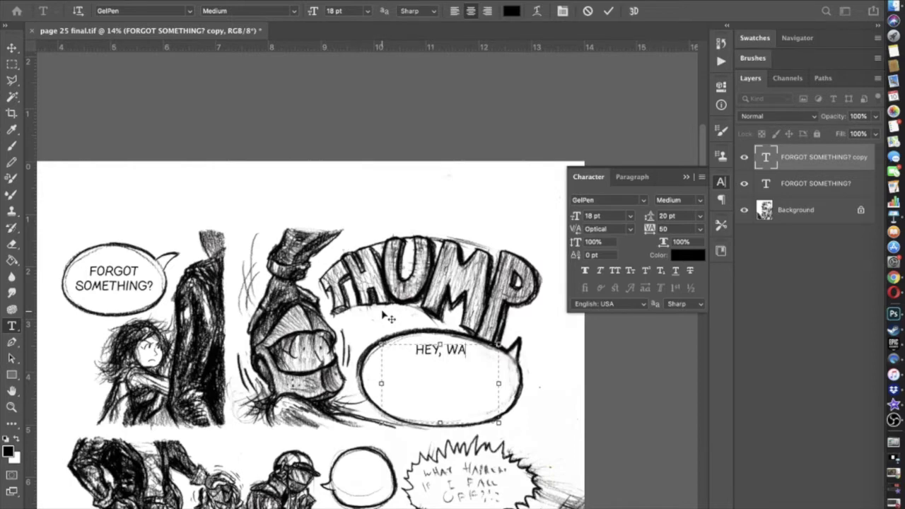
pyautogui.write('SHINGTON,')
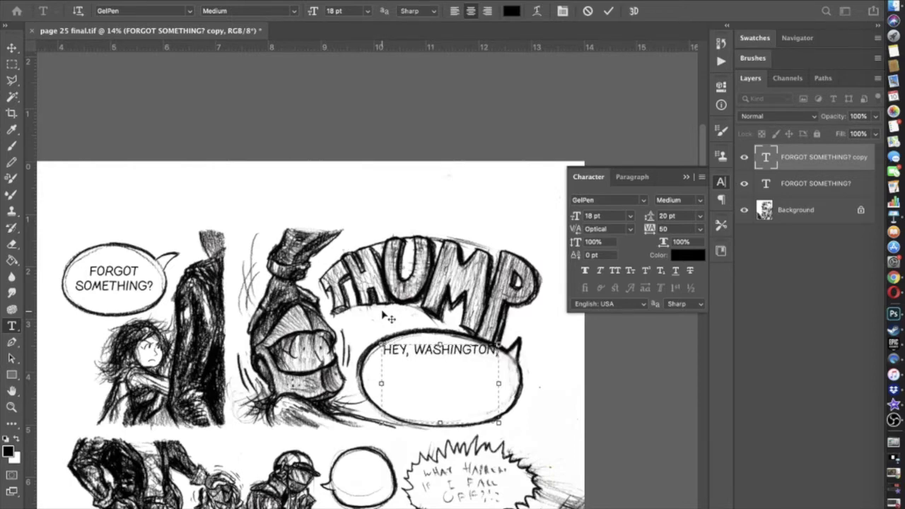
# - Lower the text box's upper edge and continue on a new line with YOU BETTER NOT KILL MY SISTER, OR I'LL HAVE TO
pyautogui.moveTo(435, 340); pyautogui.dragTo(438, 351)
pyautogui.press('Return')
pyautogui.write('YO')
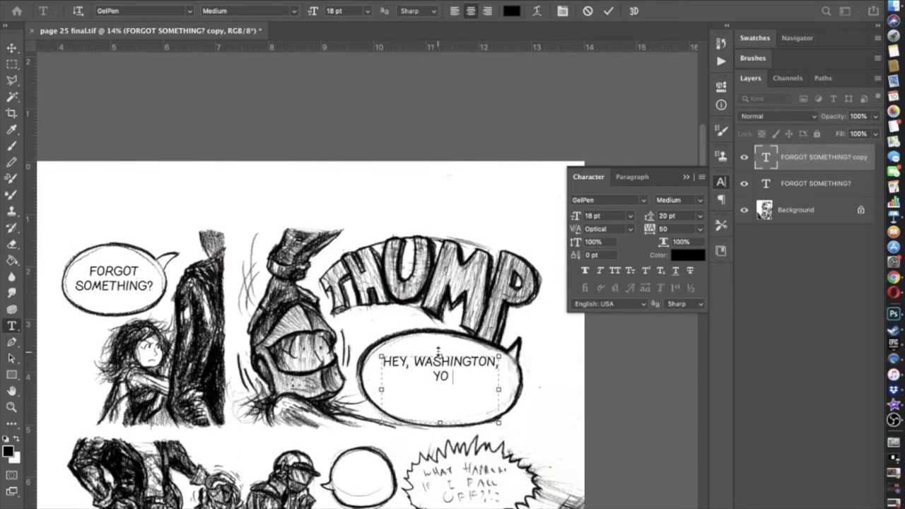
pyautogui.write('U BETTER NOT ')
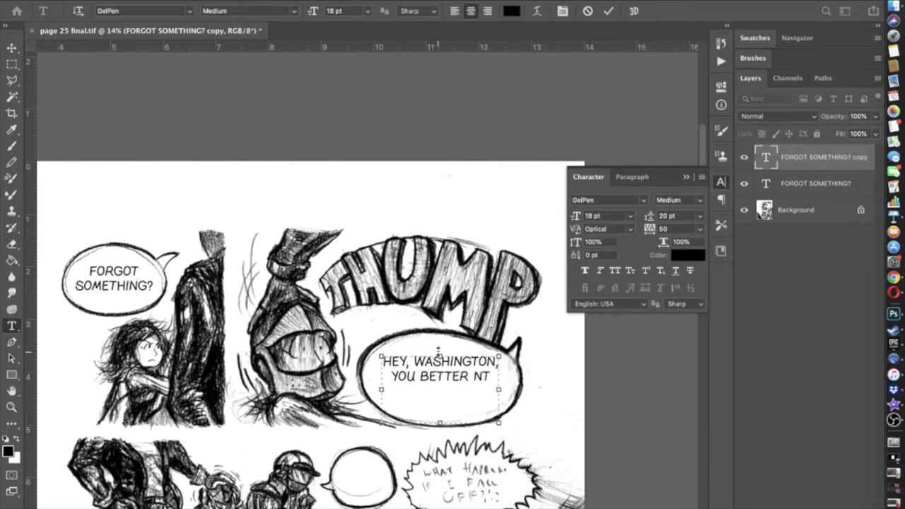
pyautogui.write('KILL MY')
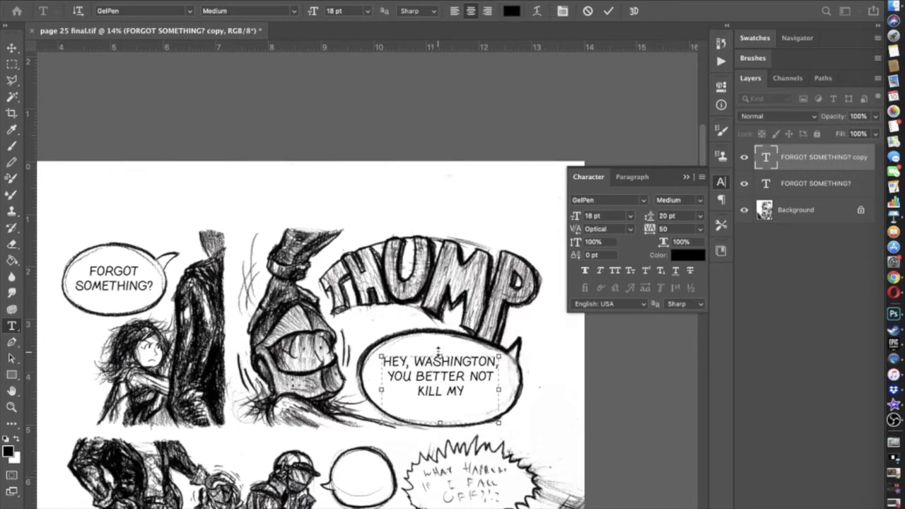
pyautogui.write(' SISTER,')
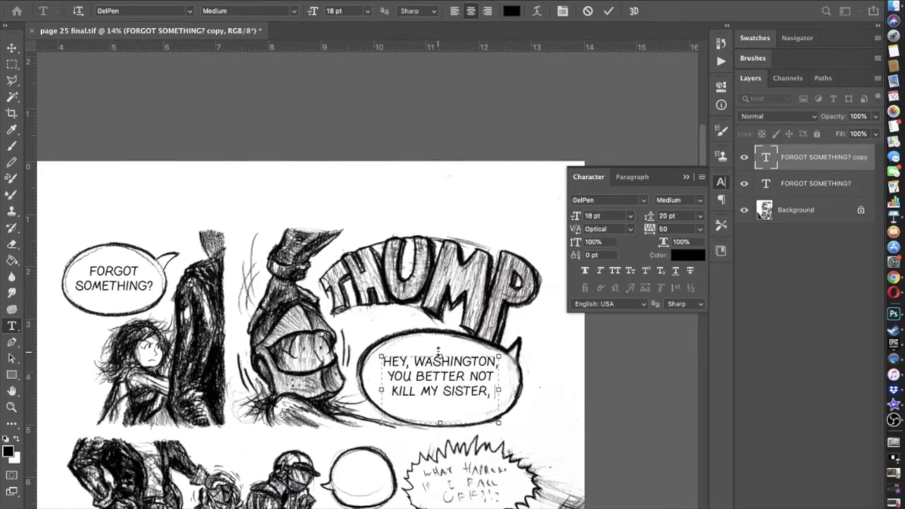
pyautogui.write(" OR I'LL HAVE TO")
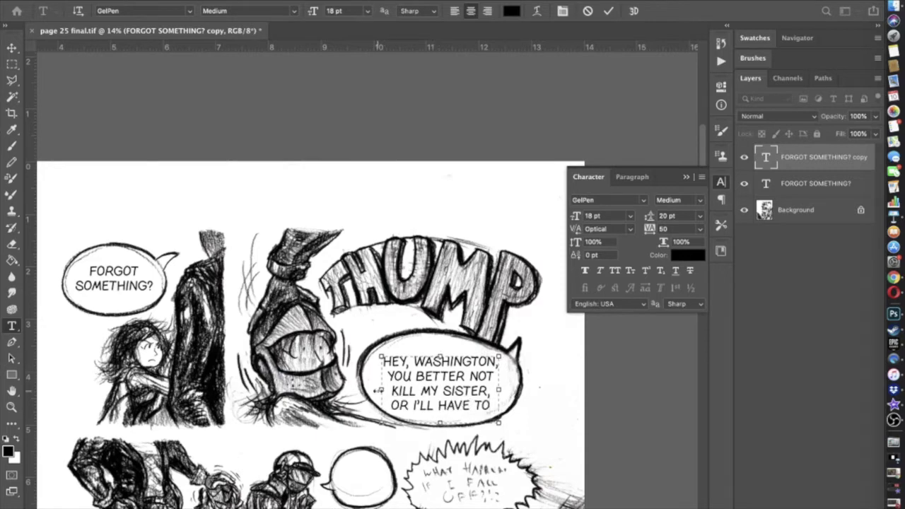
# - Widen the text box on both sides to the balloon's edges and finish the dialogue with KILL YOU!
pyautogui.moveTo(383, 389); pyautogui.dragTo(363, 389)
pyautogui.moveTo(499, 389); pyautogui.dragTo(517, 390)
pyautogui.write('KILL YOU!')
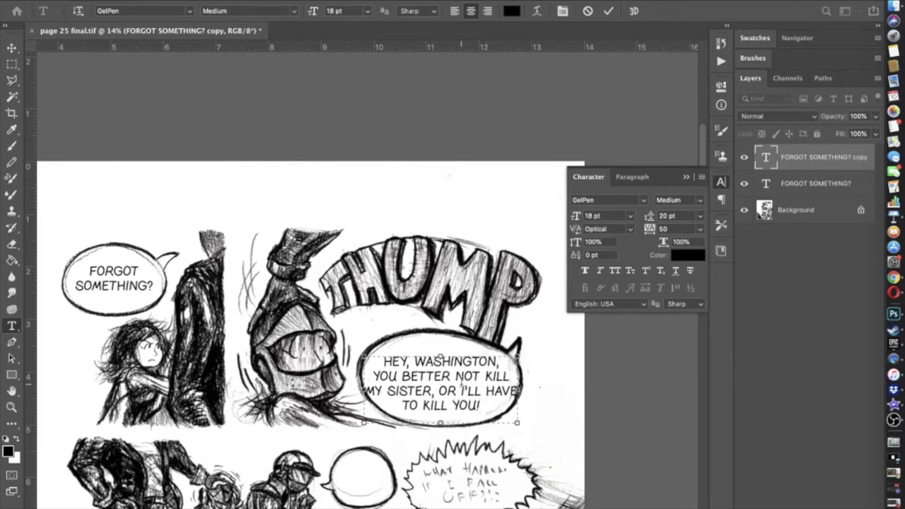
# - Replace HEY, WASHINGTON with DOLLAR, and reflow the opening so that the first line breaks after YOU
pyautogui.moveTo(496, 361); pyautogui.dragTo(380, 361)
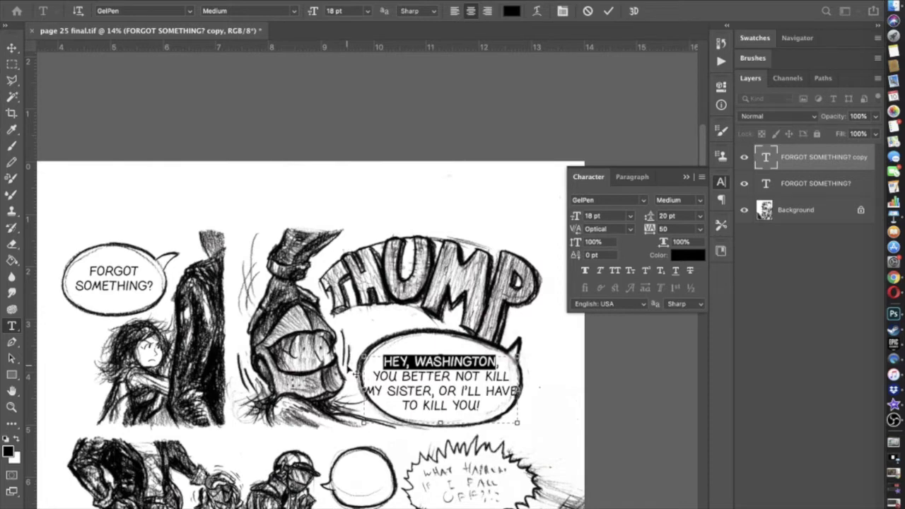
pyautogui.write('DOLLAR,')
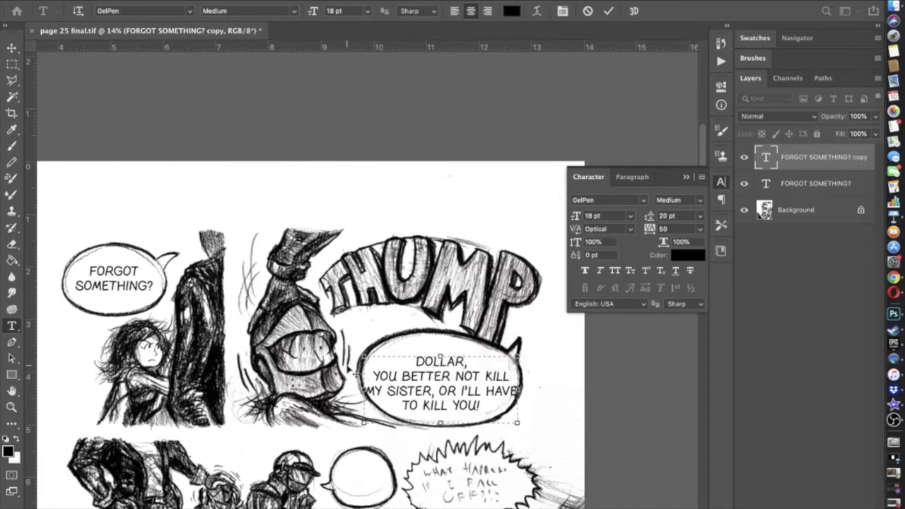
pyautogui.press('Delete')
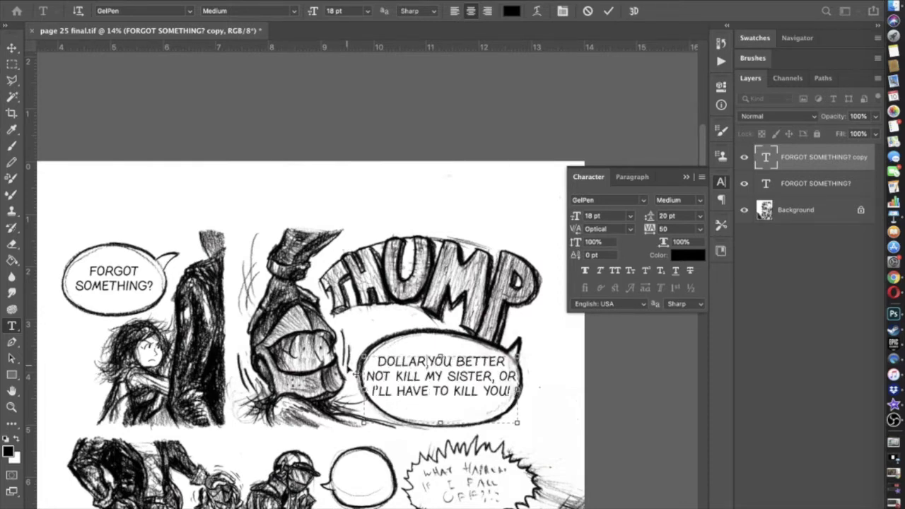
pyautogui.click(456, 360)
pyautogui.press('Return')
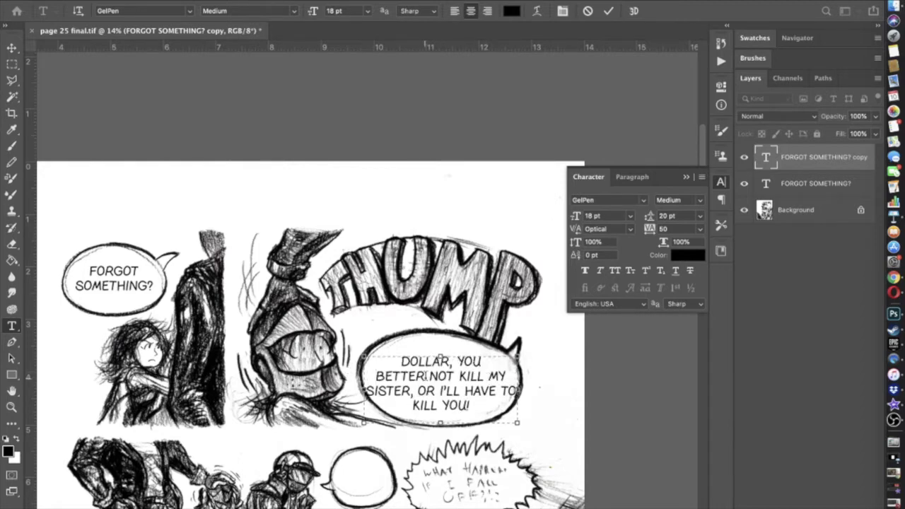
# - Change BETTER to BEST, break the line before TO KILL YOU!, and commit the text
pyautogui.moveTo(425, 375); pyautogui.dragTo(393, 376)
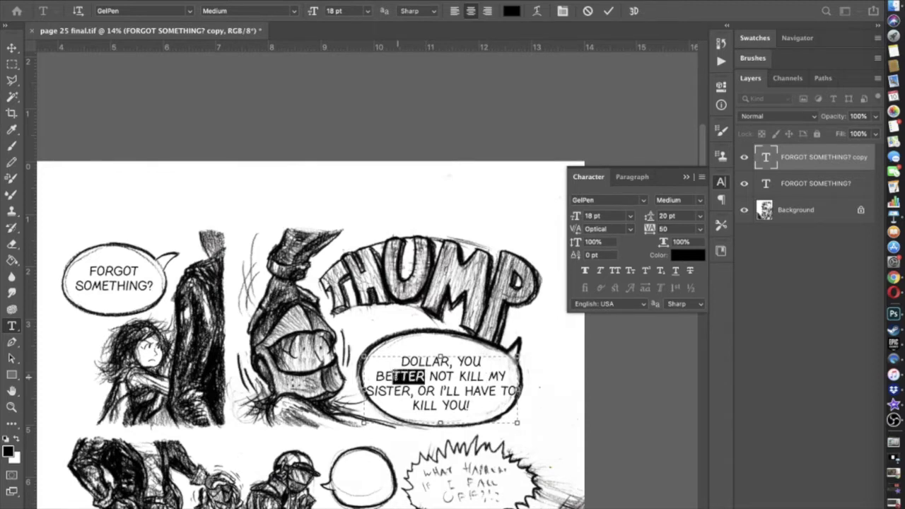
pyautogui.click(480, 358)
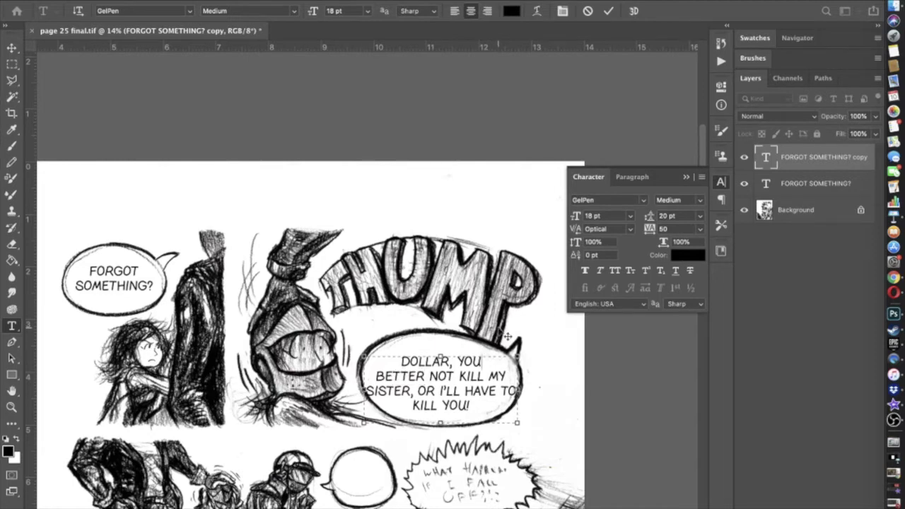
pyautogui.moveTo(424, 377); pyautogui.dragTo(391, 377)
pyautogui.write('ST')
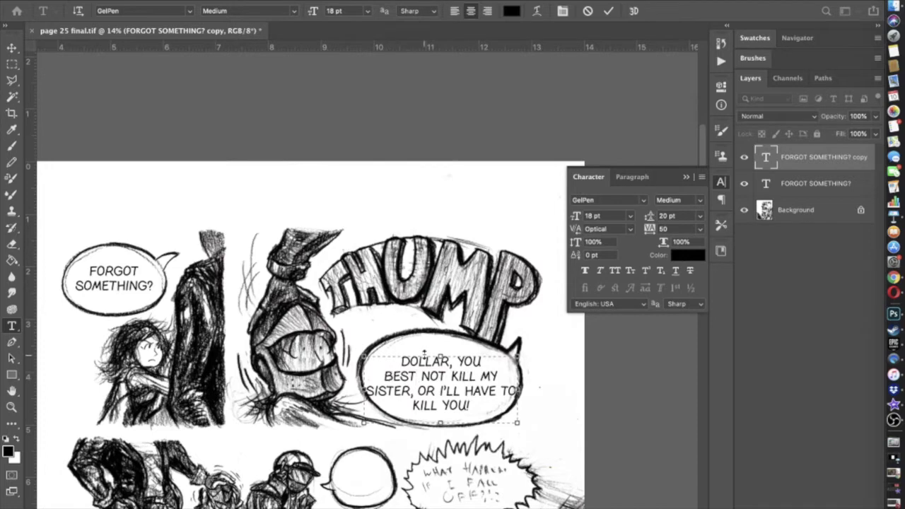
pyautogui.press('Return')
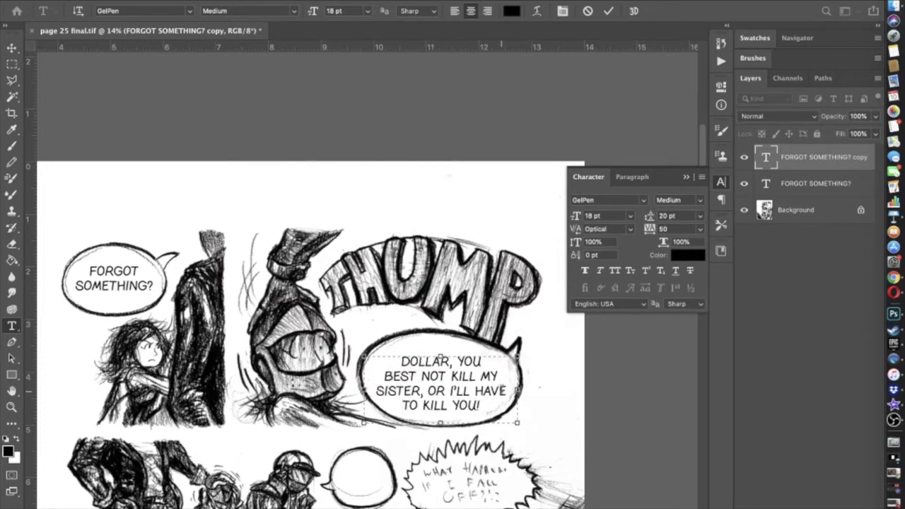
pyautogui.click(12, 50)
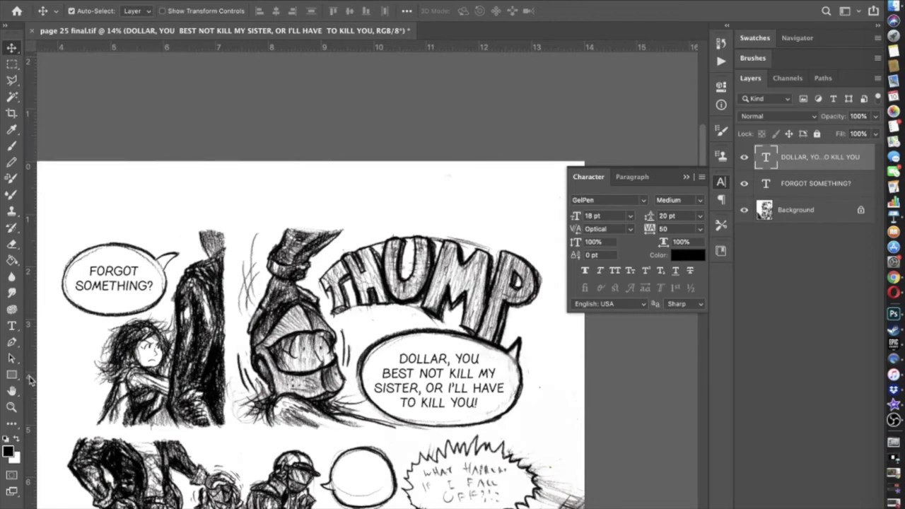
# - Change YOU to YOU'D in the first line of the DOLLAR dialogue and commit the text
pyautogui.click(12, 324)
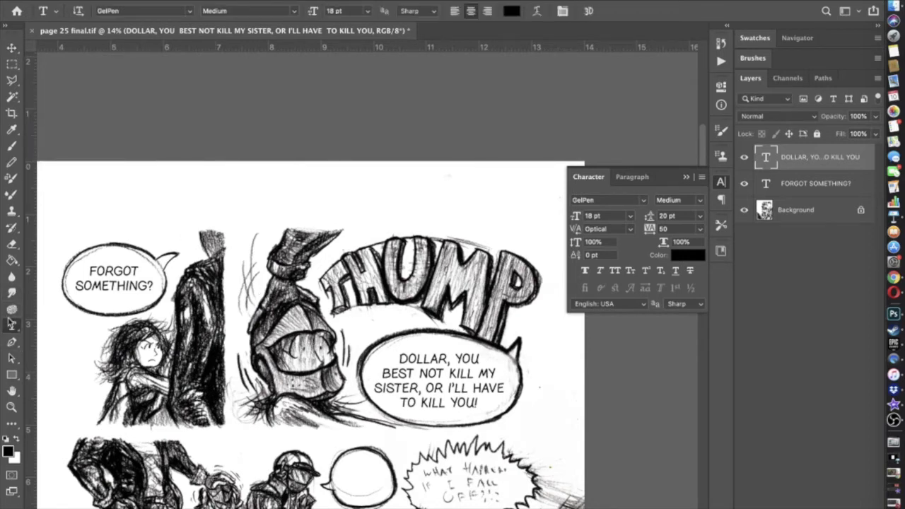
pyautogui.click(481, 359)
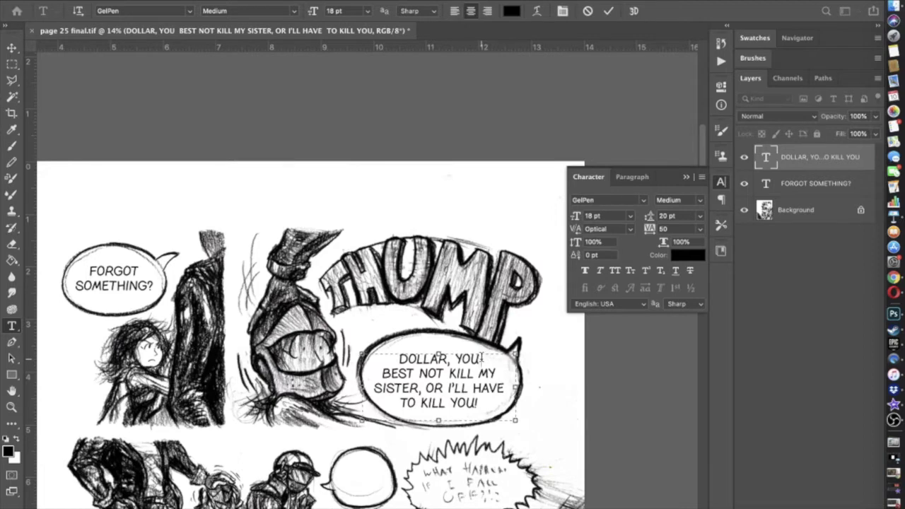
pyautogui.write("'D")
pyautogui.scroll(-2, 439, 455)
pyautogui.hscroll(3, 439, 455)
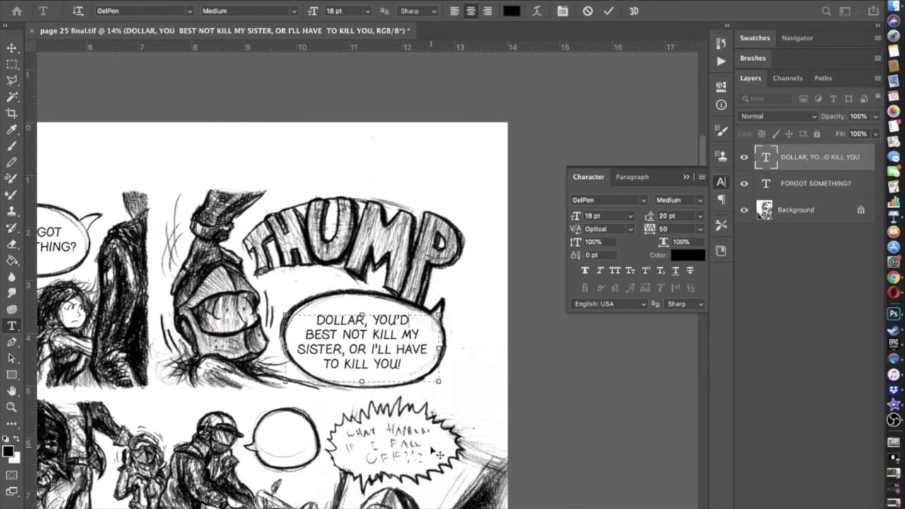
pyautogui.click(11, 48)
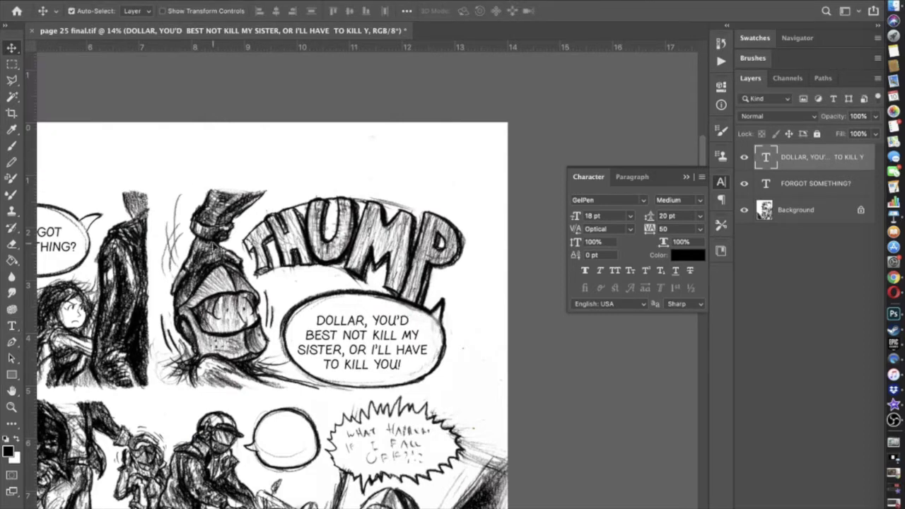
# - Set the tracking of the closing U! in the DOLLAR dialogue to 100
pyautogui.click(12, 326)
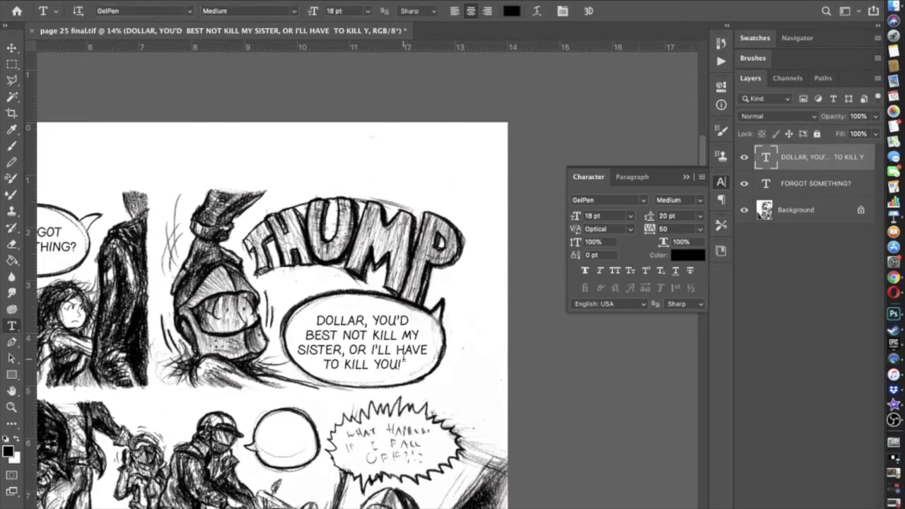
pyautogui.click(402, 362)
pyautogui.moveTo(402, 363); pyautogui.dragTo(387, 364)
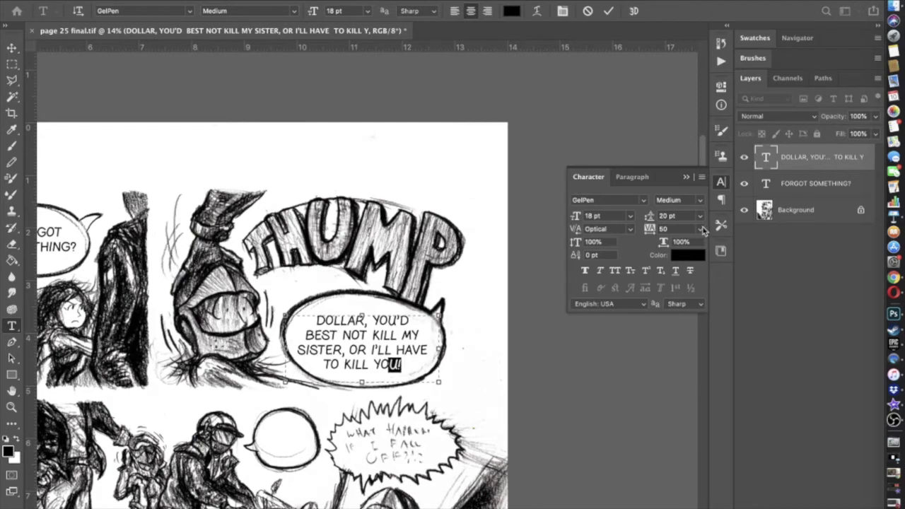
pyautogui.click(700, 229)
pyautogui.click(678, 368)
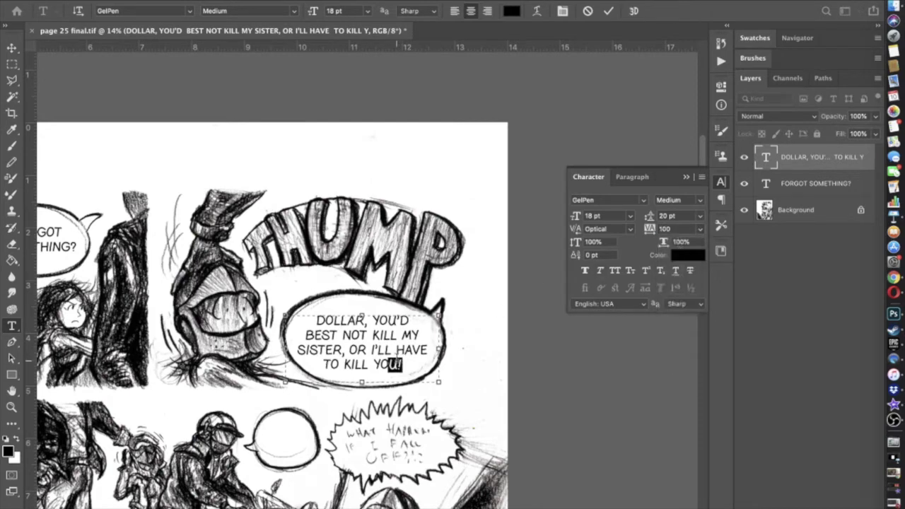
# - Set the tracking of the closing U! to 200 to open a gap before the exclamation mark
pyautogui.click(396, 356)
pyautogui.scroll(-1, 396, 355)
pyautogui.scroll(-1, 396, 356)
pyautogui.hotkey('shift', 'Left')
pyautogui.hotkey('shift', 'Left')
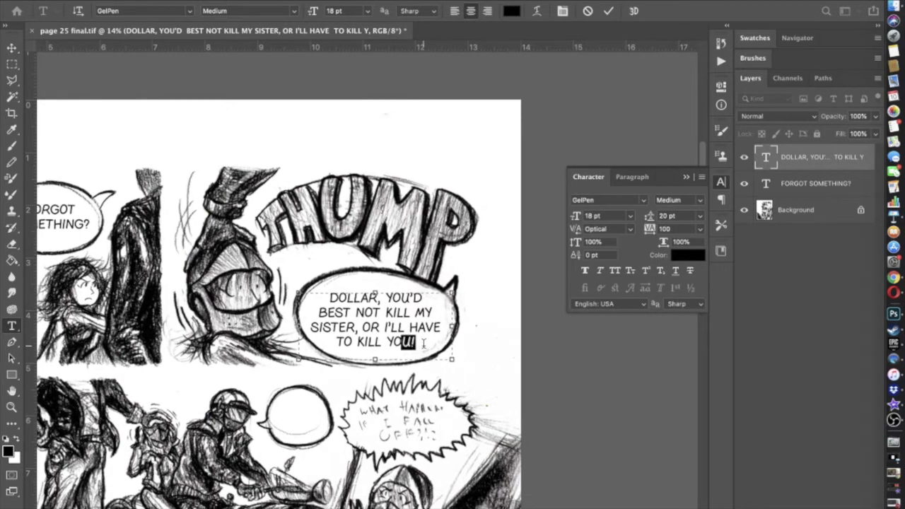
pyautogui.click(674, 227)
pyautogui.write('50')
pyautogui.press('Return')
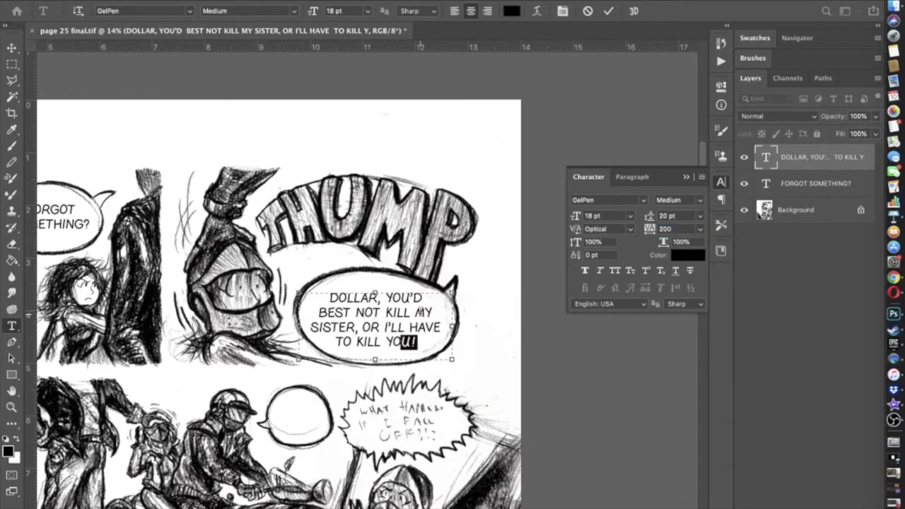
pyautogui.click(408, 312)
pyautogui.scroll(-5, 407, 313)
pyautogui.hscroll(-3, 408, 313)
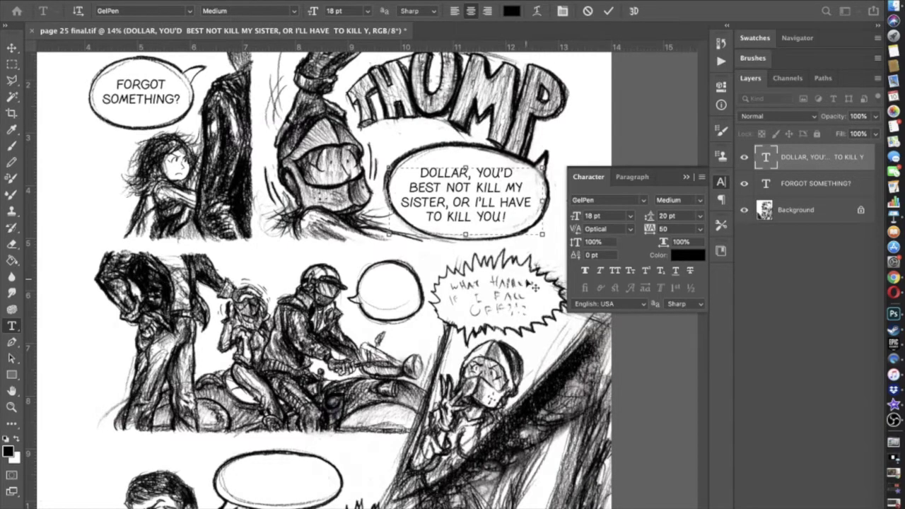
# - Duplicate the DOLLAR dialogue text layer and move the copy onto the small round balloon beside the motorcycle rider
pyautogui.scroll(1, 502, 304)
pyautogui.click(10, 48)
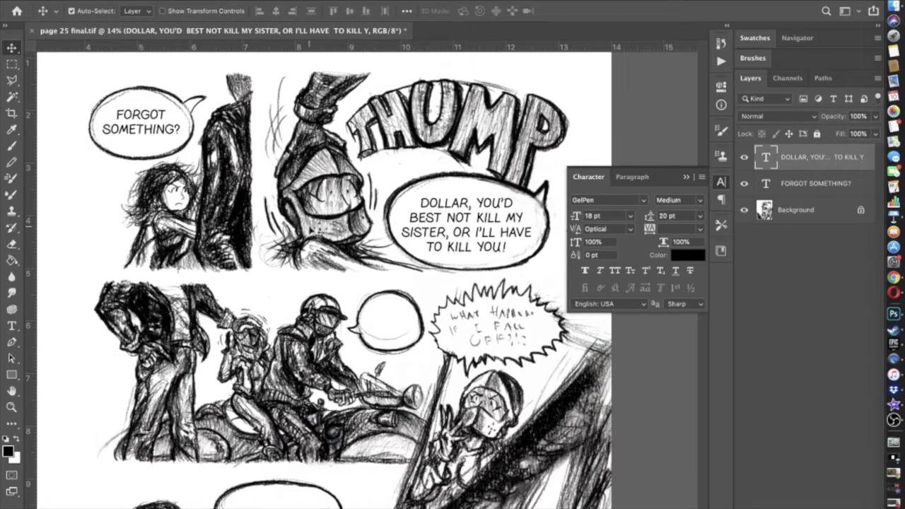
pyautogui.rightClick(800, 167)
pyautogui.click(737, 214)
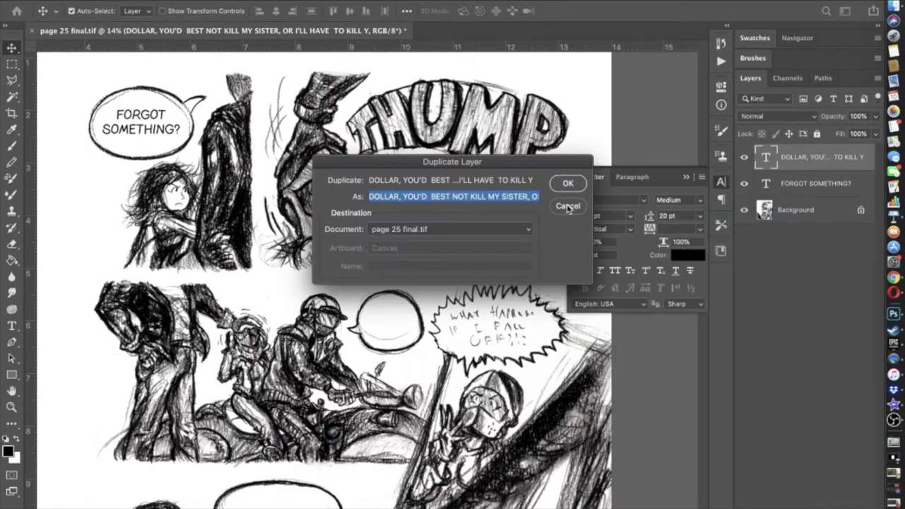
pyautogui.click(569, 185)
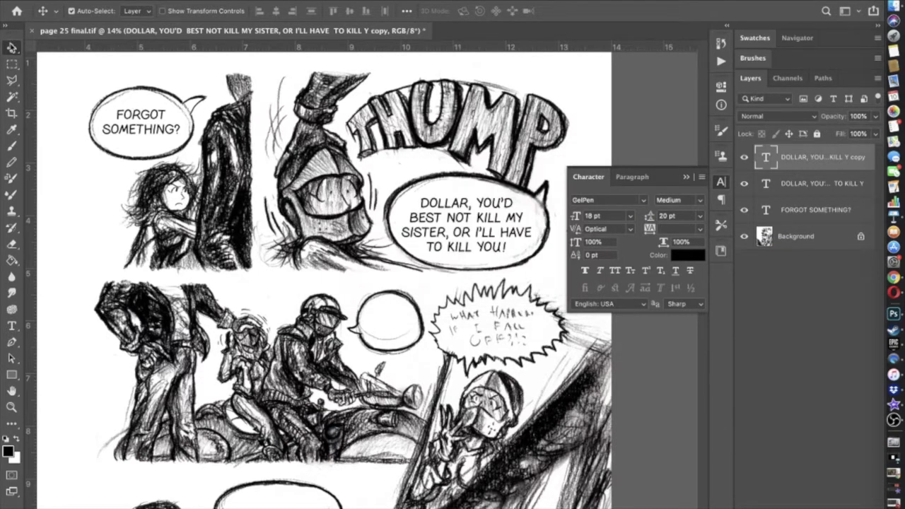
pyautogui.moveTo(481, 213); pyautogui.dragTo(424, 305)
pyautogui.scroll(2, 367, 289)
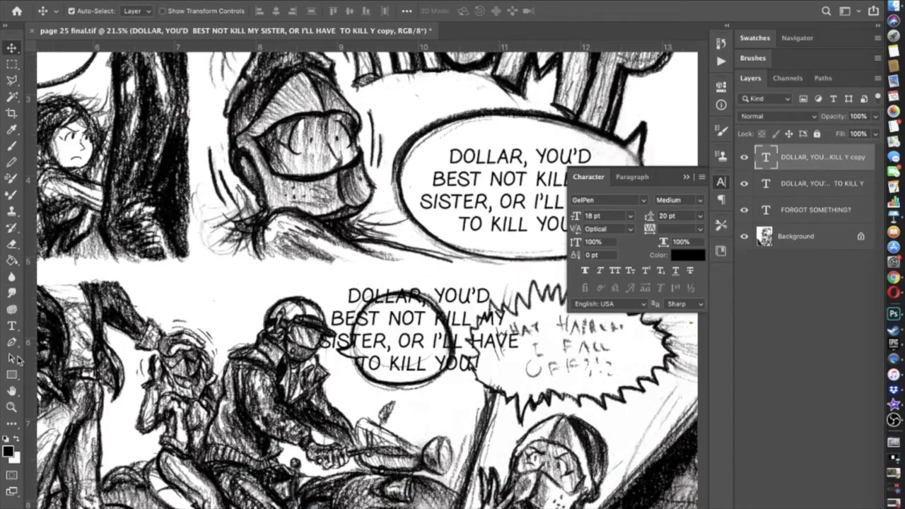
# - Replace all the text in the copied dialogue layer with NAH,
pyautogui.click(11, 325)
pyautogui.click(428, 362)
pyautogui.press('super+a')
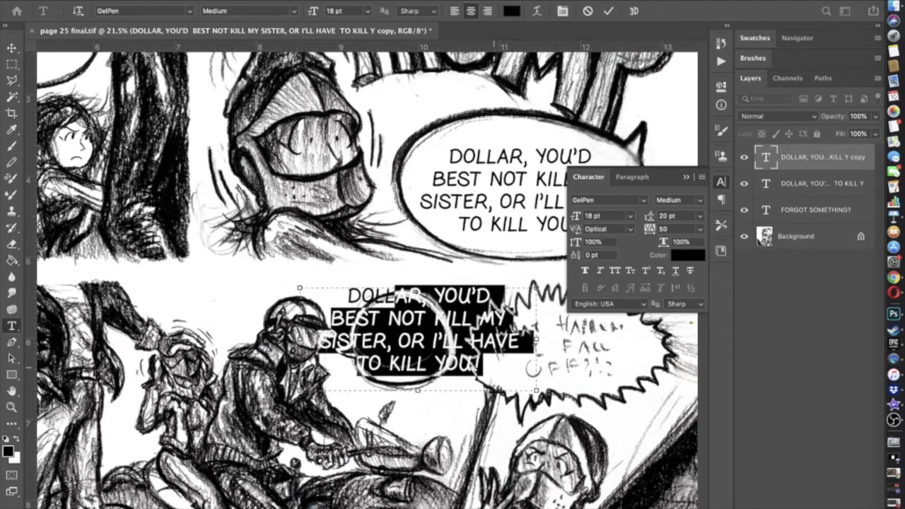
pyautogui.write('NAH,')
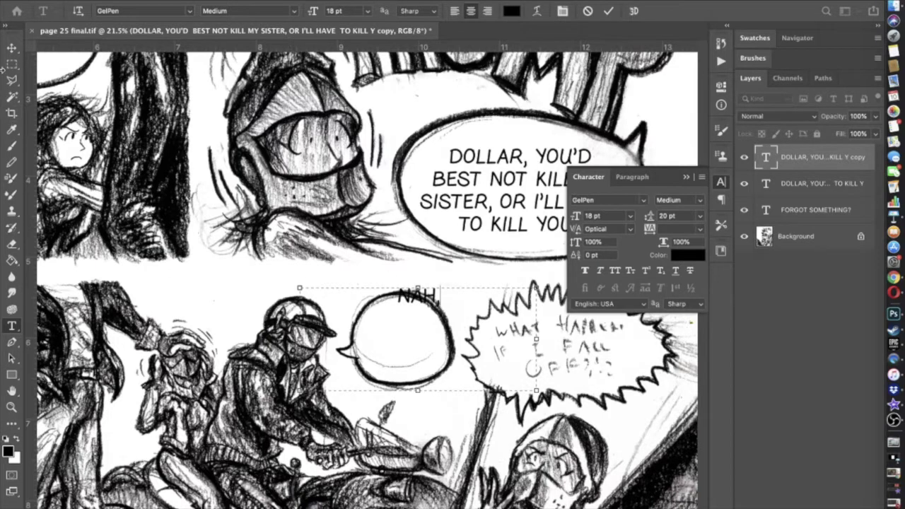
# - Lower the top edge of the text box and narrow both sides to fit inside the small round balloon
pyautogui.moveTo(417, 287); pyautogui.dragTo(417, 308)
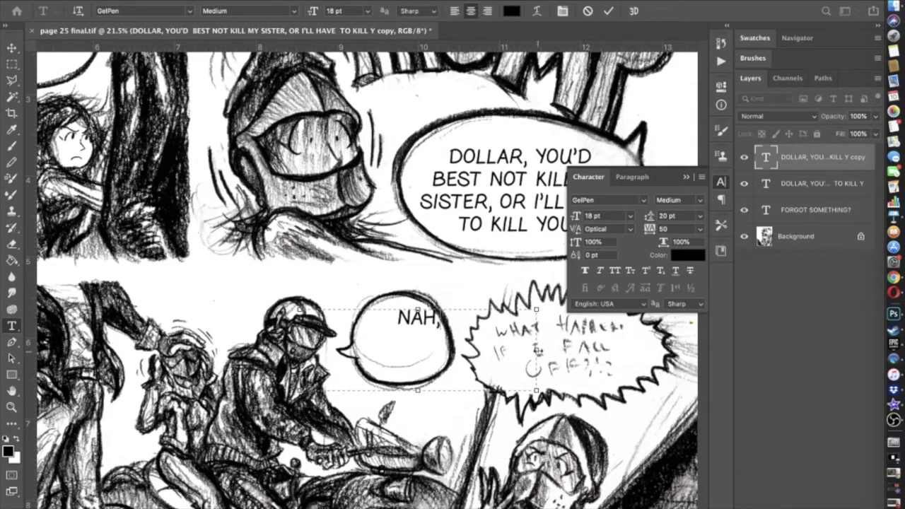
pyautogui.moveTo(535, 349); pyautogui.dragTo(447, 347)
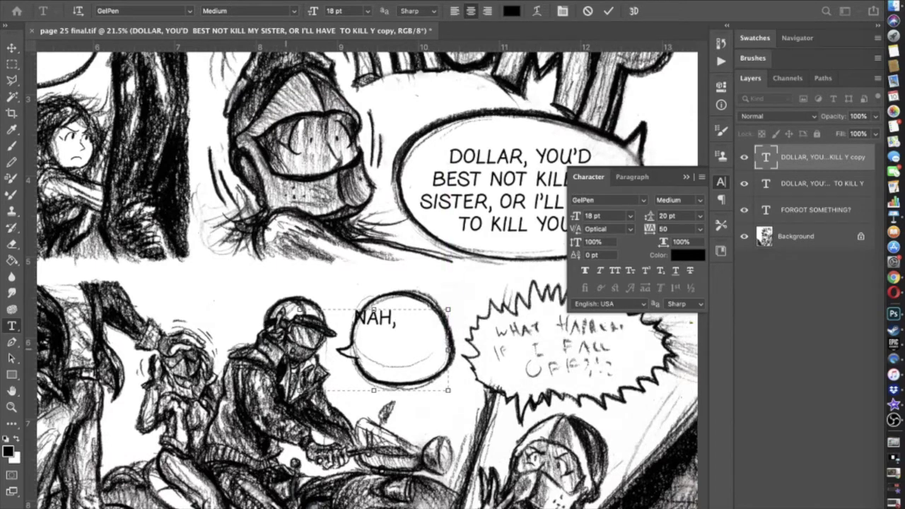
pyautogui.moveTo(322, 349); pyautogui.dragTo(355, 349)
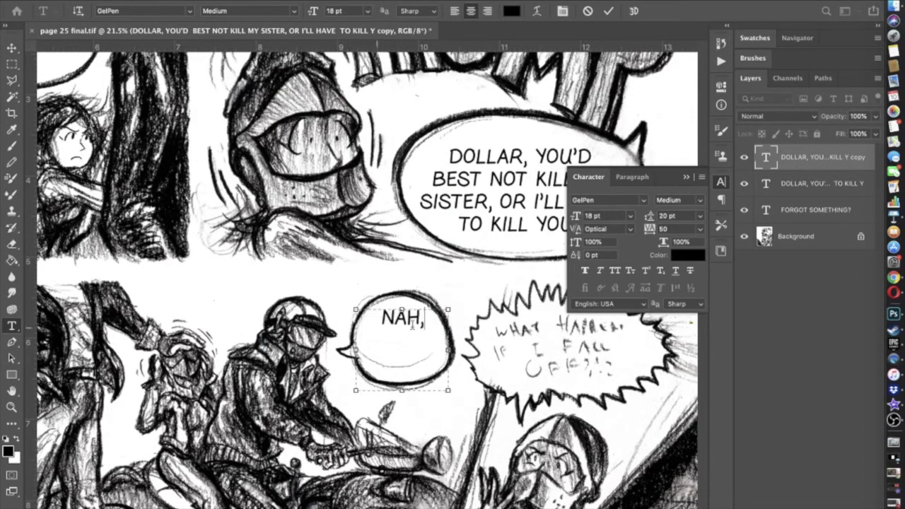
# - Replace NAH, in the small round balloon with FORE YOUR MOM
pyautogui.moveTo(426, 323); pyautogui.dragTo(342, 280)
pyautogui.hscroll(5, 343, 282)
pyautogui.scroll(1, 343, 282)
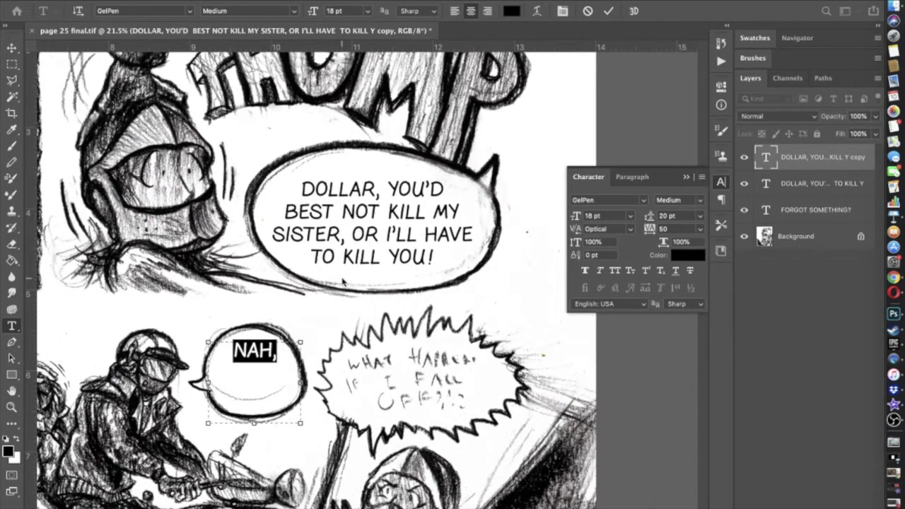
pyautogui.write('FORE YOUR MOM')
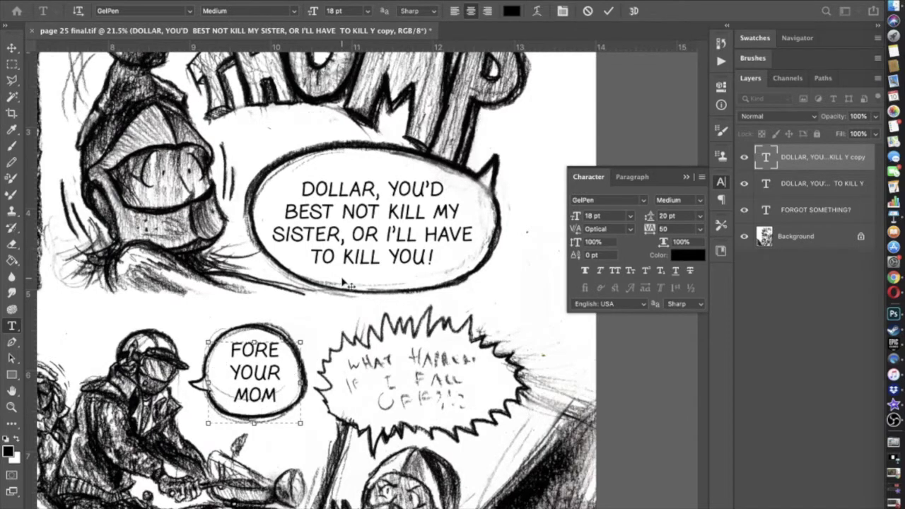
# - Extend the text box below the small round balloon and reword its dialogue to YOUR MOM'LL KILL US
pyautogui.moveTo(254, 422); pyautogui.dragTo(253, 474)
pyautogui.moveTo(241, 372); pyautogui.dragTo(191, 325)
pyautogui.press('BackSpace')
pyautogui.write('Y')
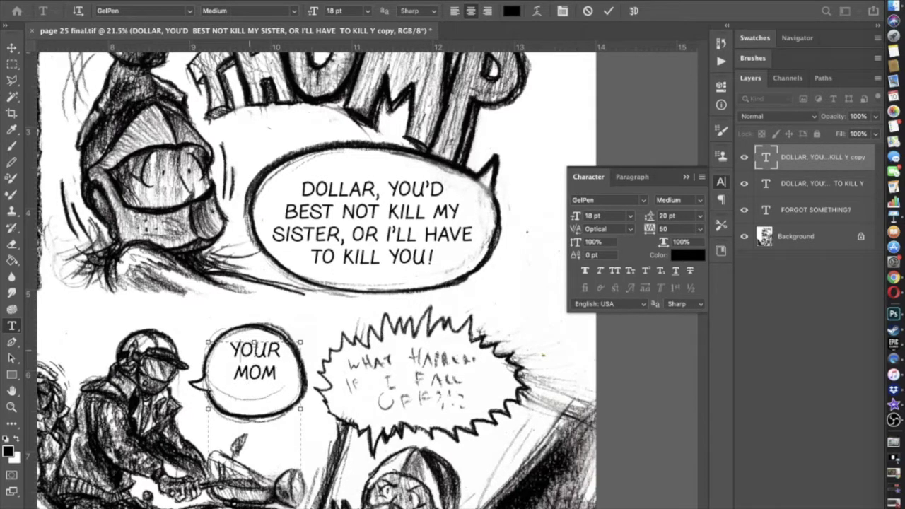
pyautogui.write("'LL")
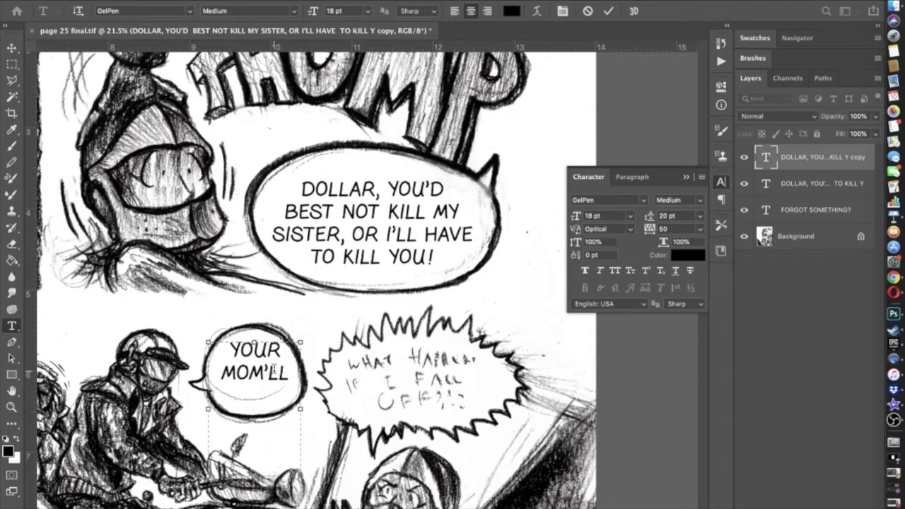
pyautogui.write(' KILL O')
pyautogui.press('BackSpace')
pyautogui.write('US.')
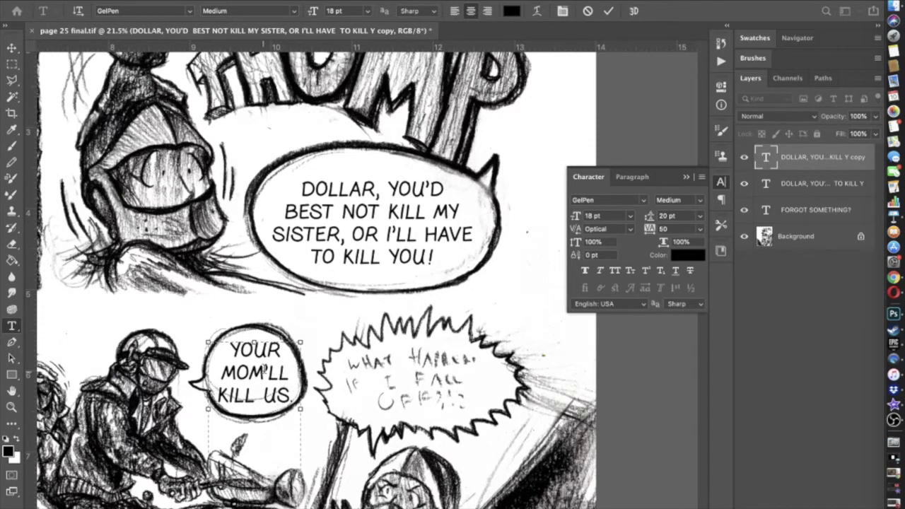
# - Delete the period at the end of the YOUR MOM'LL KILL US dialogue
pyautogui.hscroll(-2, 263, 368)
pyautogui.scroll(-2, 263, 368)
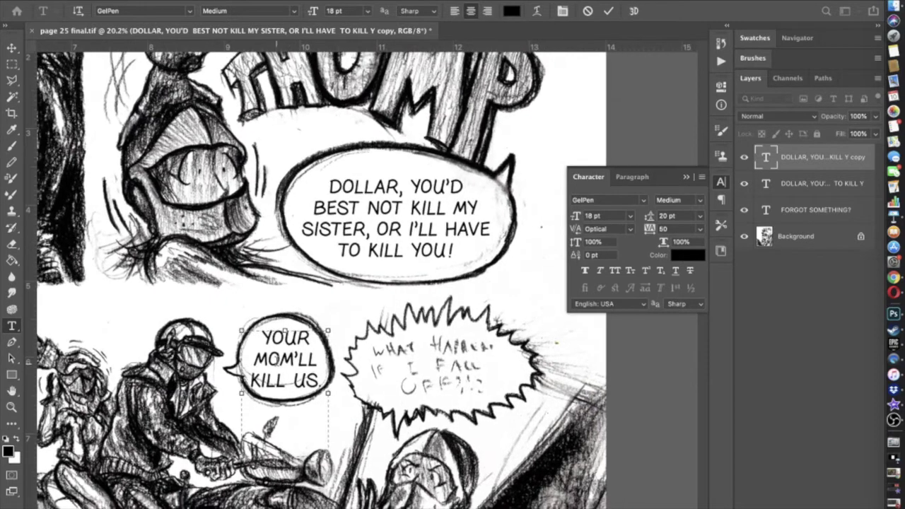
pyautogui.moveTo(264, 332); pyautogui.dragTo(342, 386)
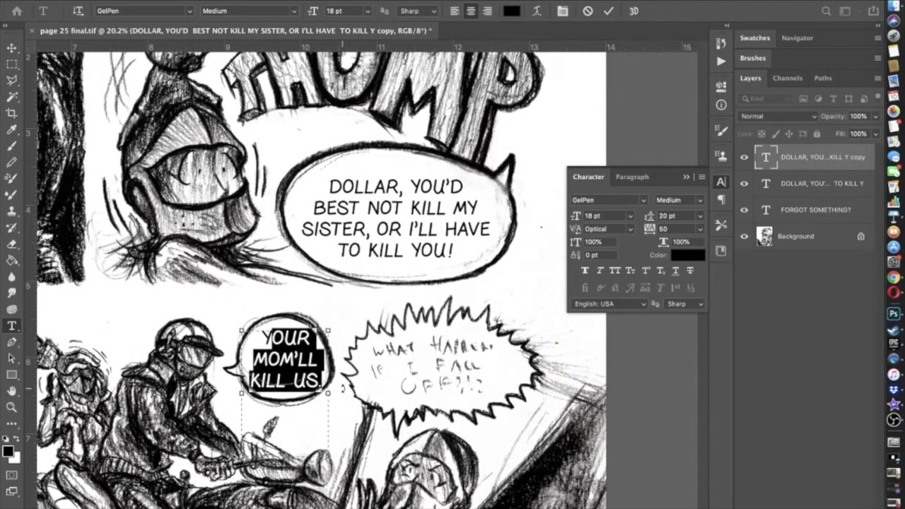
pyautogui.hscroll(-5, 364, 275)
pyautogui.hscroll(-2, 364, 276)
pyautogui.scroll(1, 363, 275)
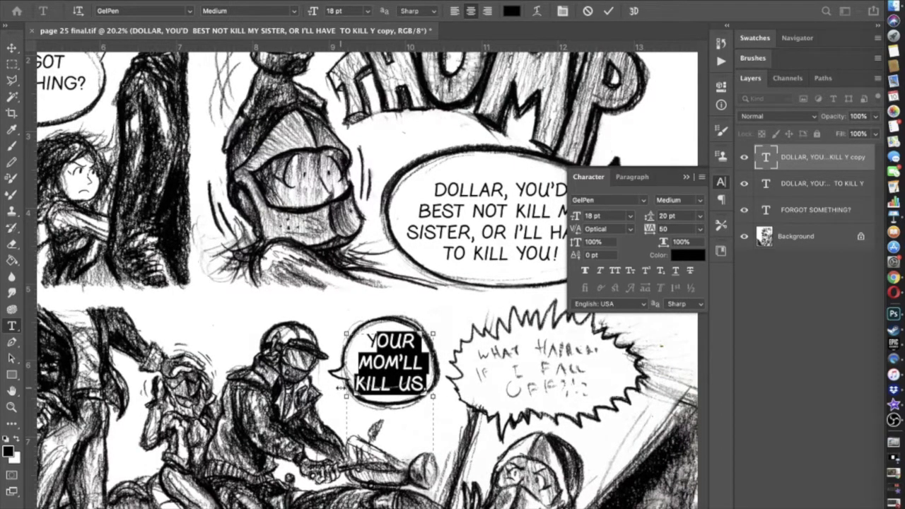
pyautogui.click(385, 378)
pyautogui.click(424, 387)
pyautogui.press('BackSpace')
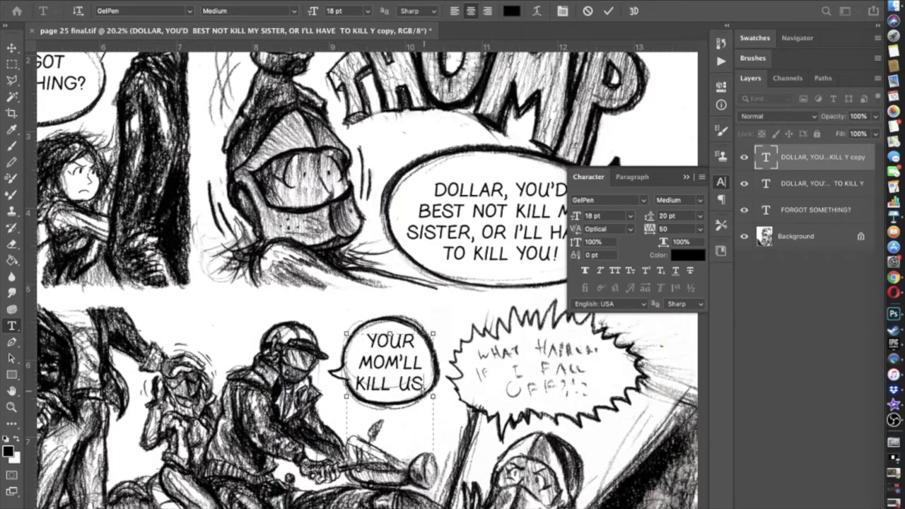
# - Change the font of all the text in the small round balloon to GelPenLight Light
pyautogui.press('super+a')
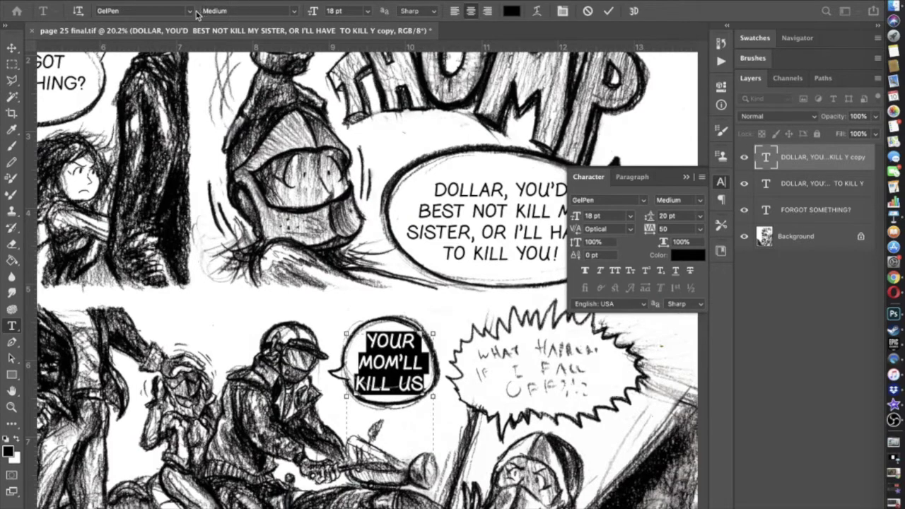
pyautogui.click(171, 7)
pyautogui.write('GEL')
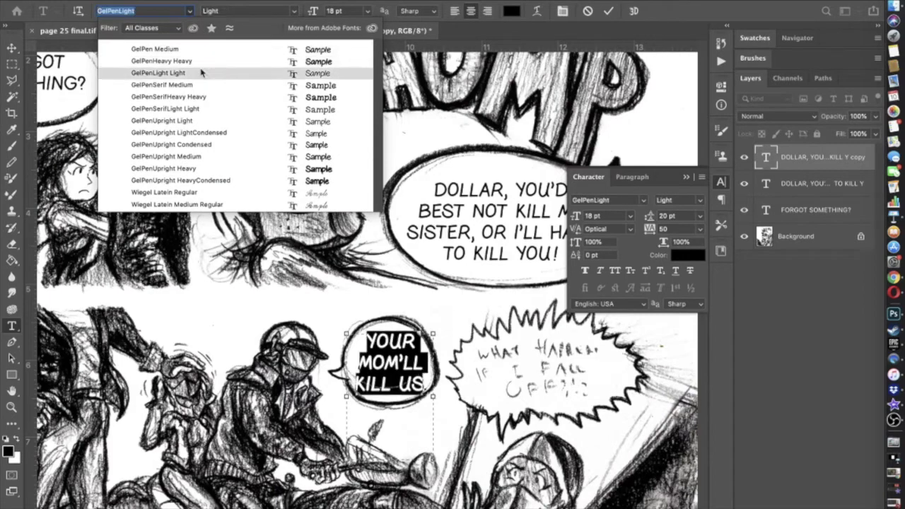
pyautogui.click(202, 73)
pyautogui.press('super+h')
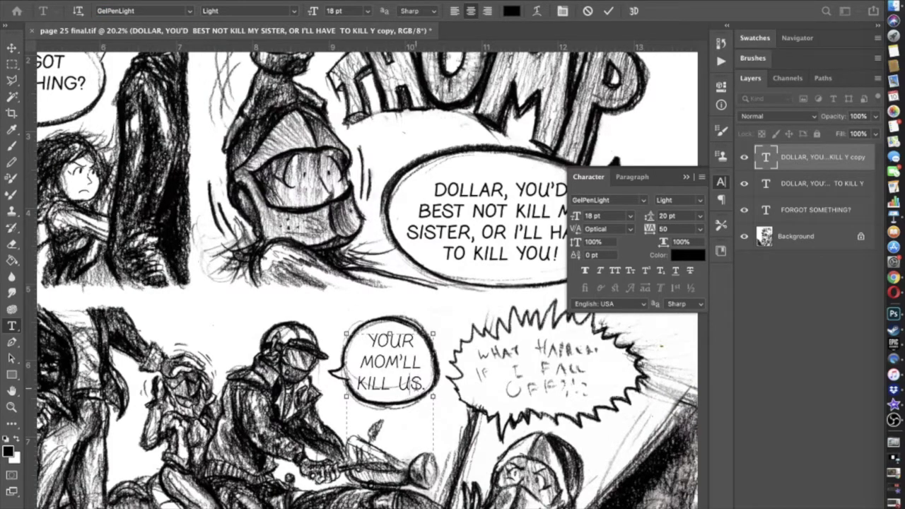
# - Replace the small round balloon's text with NOT FORE YOUR MOM., putting NOT and FORE on separate lines
pyautogui.press('super+h')
pyautogui.write('NOT.')
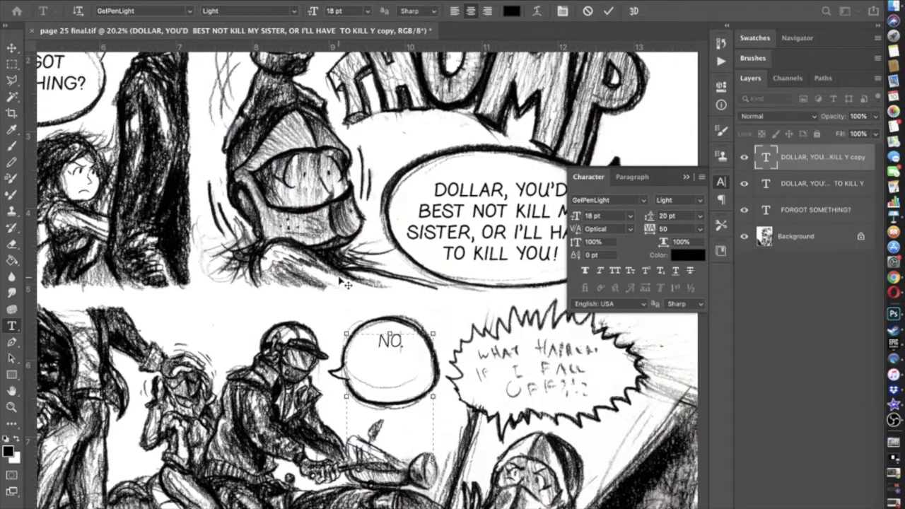
pyautogui.write('FORE')
pyautogui.press('BackSpace')
pyautogui.press('BackSpace')
pyautogui.press('BackSpace')
pyautogui.press('BackSpace')
pyautogui.press('BackSpace')
pyautogui.press('BackSpace')
pyautogui.press('BackSpace')
pyautogui.press('BackSpace')
pyautogui.write('FORE')
pyautogui.press('Left')
pyautogui.press('Left')
pyautogui.press('Left')
pyautogui.press('Left')
pyautogui.press('Return')
pyautogui.press('Right')
pyautogui.press('Right')
pyautogui.press('Right')
pyautogui.press('Right')
pyautogui.press('Return')
pyautogui.write('YOUR MI')
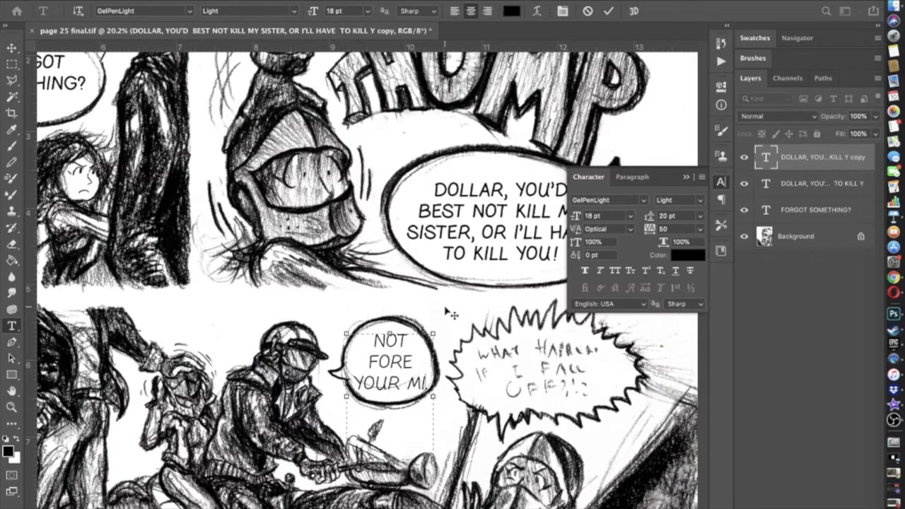
pyautogui.write('OM.')
# - Remove NOT FORE and add WOULD FIRST before the period so the dialogue reads YOUR MOM WOULD FIRST
pyautogui.scroll(-5, 451, 313)
pyautogui.hscroll(-5, 451, 313)
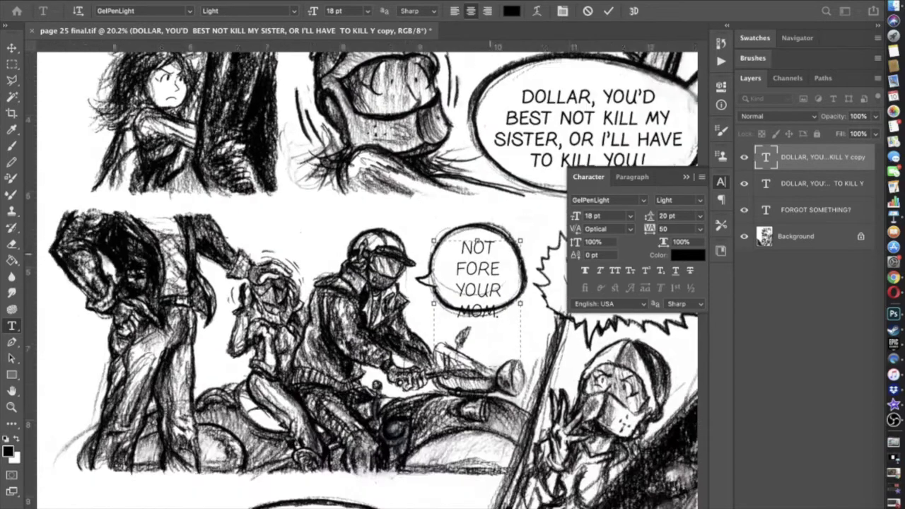
pyautogui.hscroll(5, 403, 346)
pyautogui.scroll(3, 404, 348)
pyautogui.scroll(3, 403, 345)
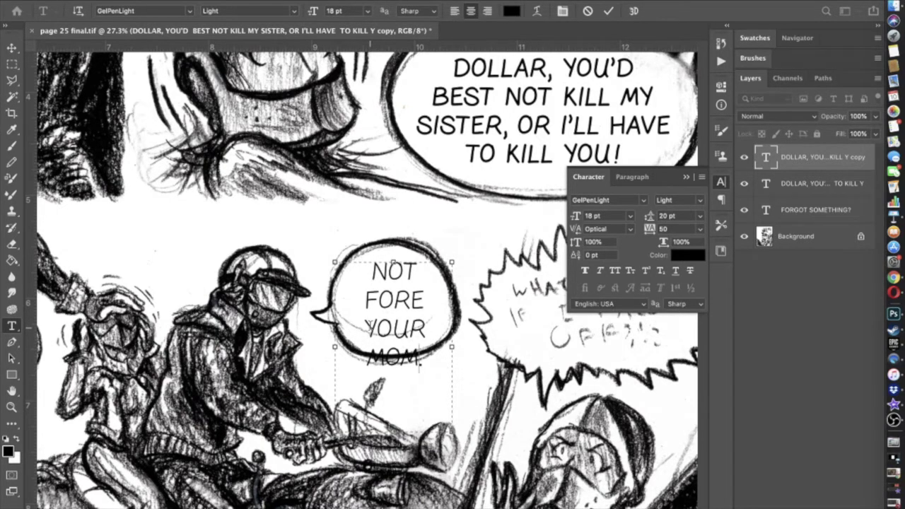
pyautogui.moveTo(368, 325); pyautogui.dragTo(325, 222)
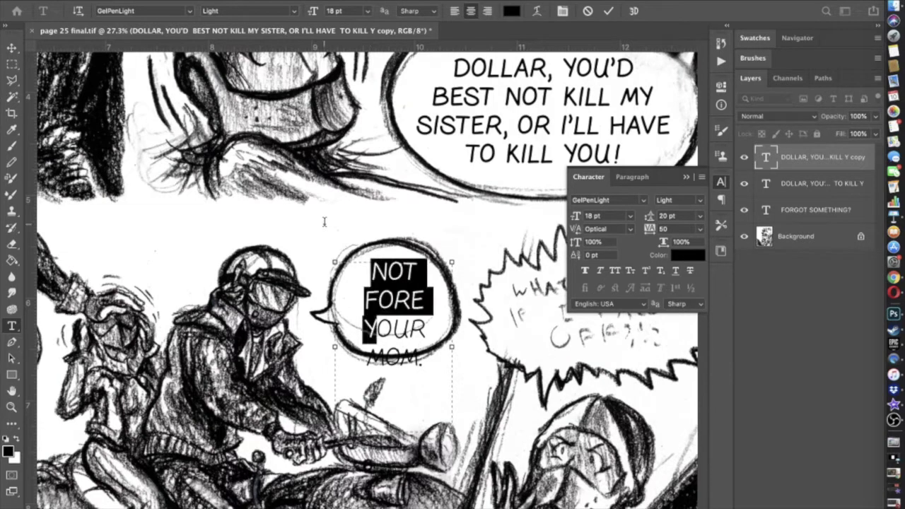
pyautogui.press('BackSpace')
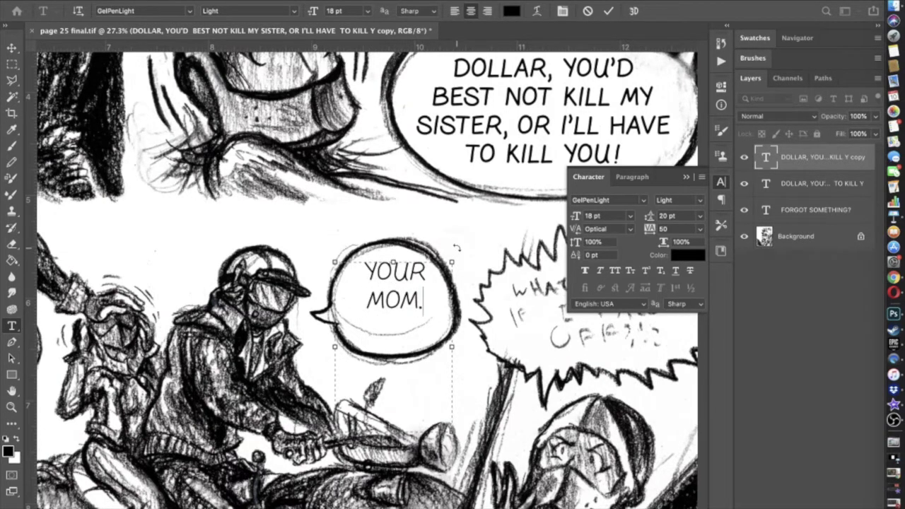
pyautogui.press('Left')
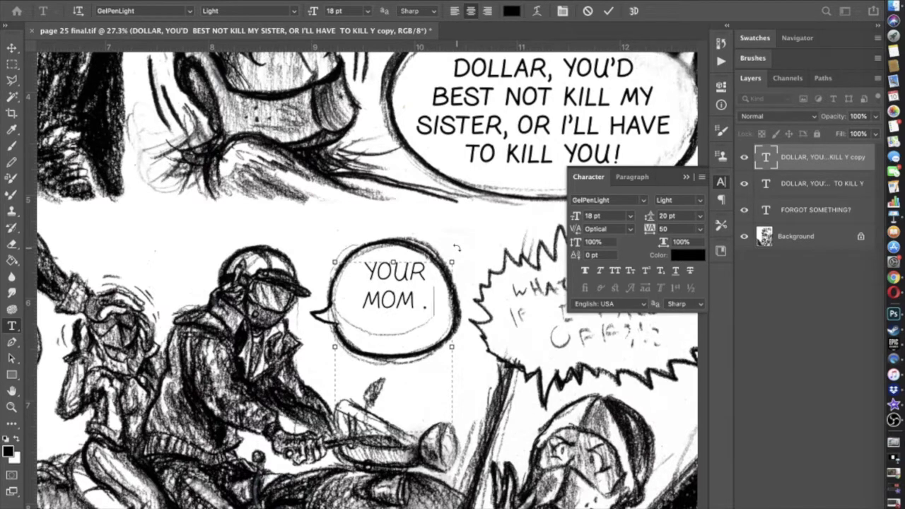
pyautogui.write('WOULD')
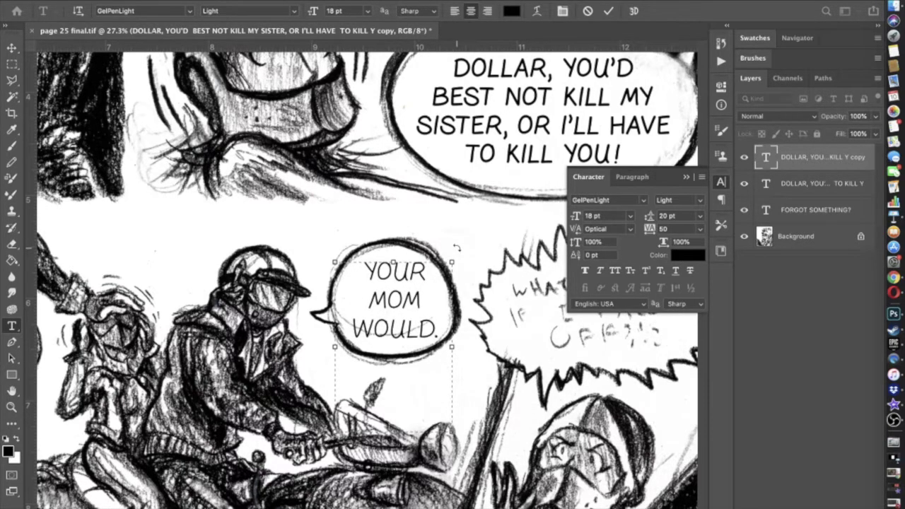
pyautogui.write(' FIRST')
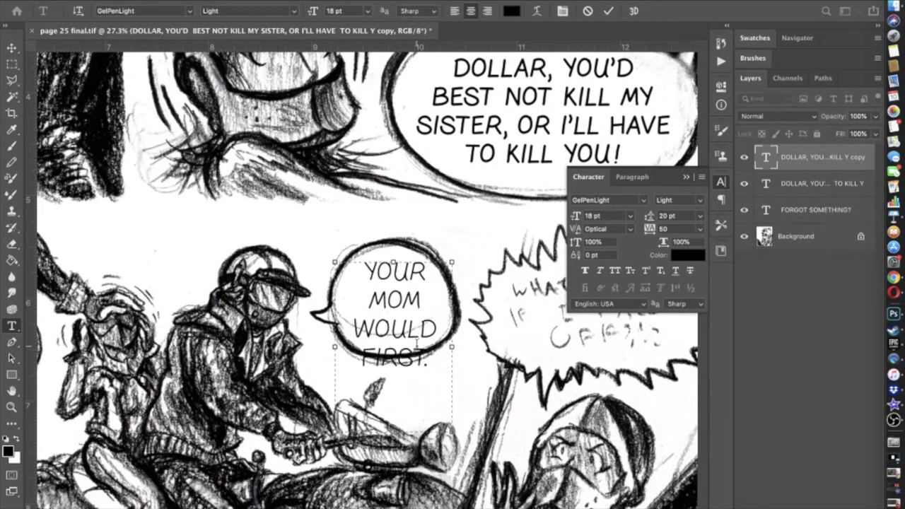
# - Set the whole YOUR MOM WOULD FIRST. dialogue to a 16 pt font size and 18 pt leading
pyautogui.press('super+a')
pyautogui.click(338, 11)
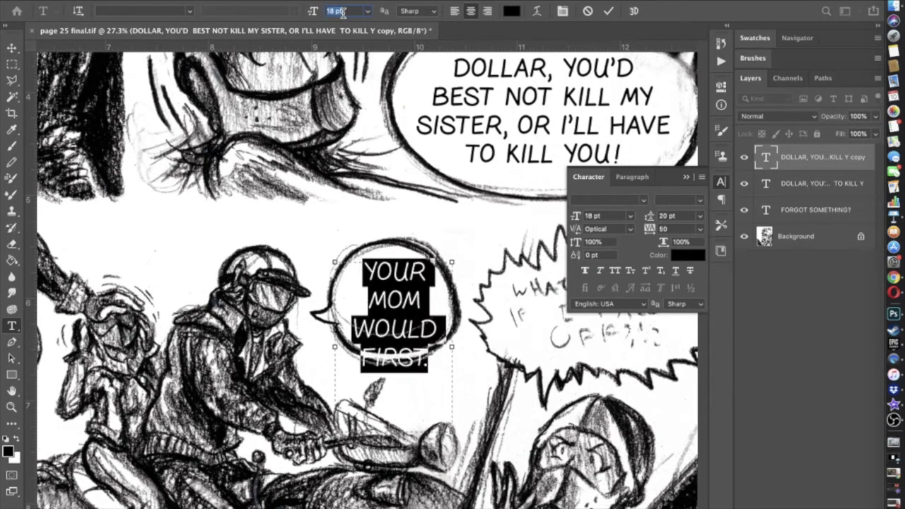
pyautogui.press('Down')
pyautogui.press('Down')
pyautogui.click(682, 218)
pyautogui.press('Down')
pyautogui.press('Down')
# - Break the line before MOM and add a hyphen after it, directly ahead of WOULD
pyautogui.click(408, 276)
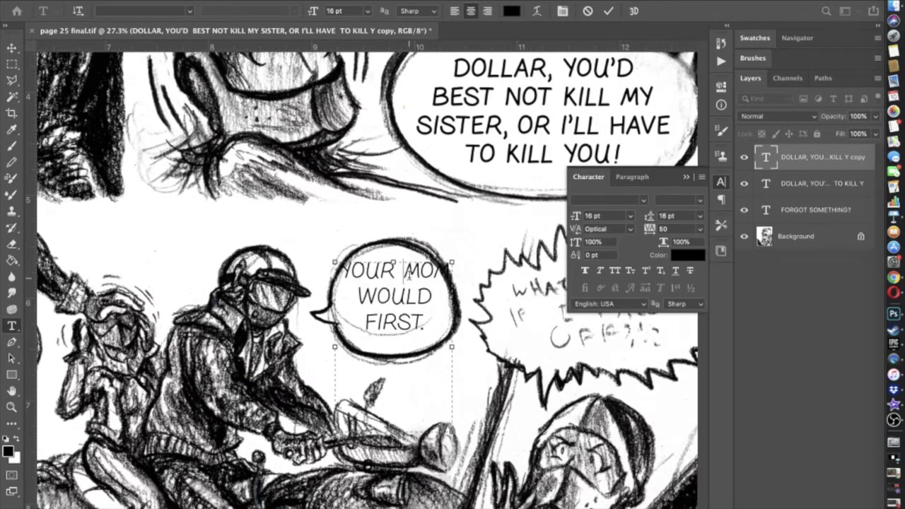
pyautogui.press('Return')
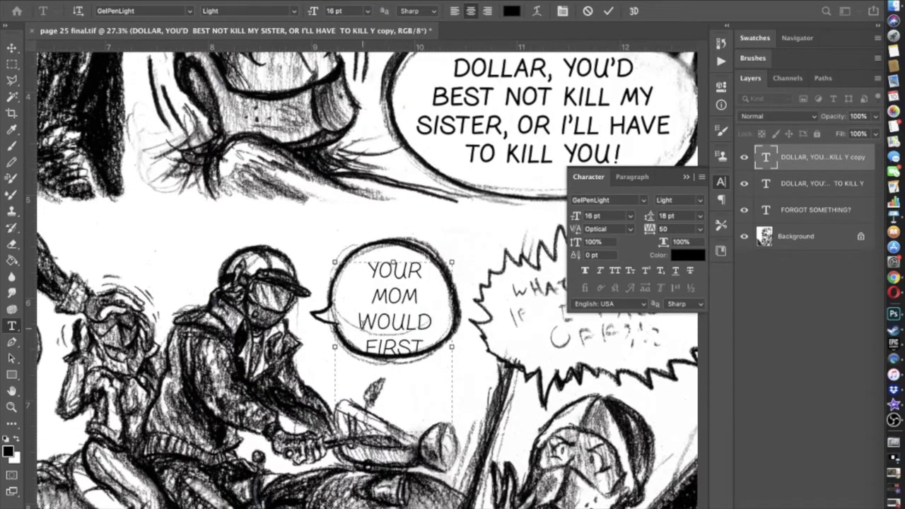
pyautogui.write('-')
pyautogui.press('BackSpace')
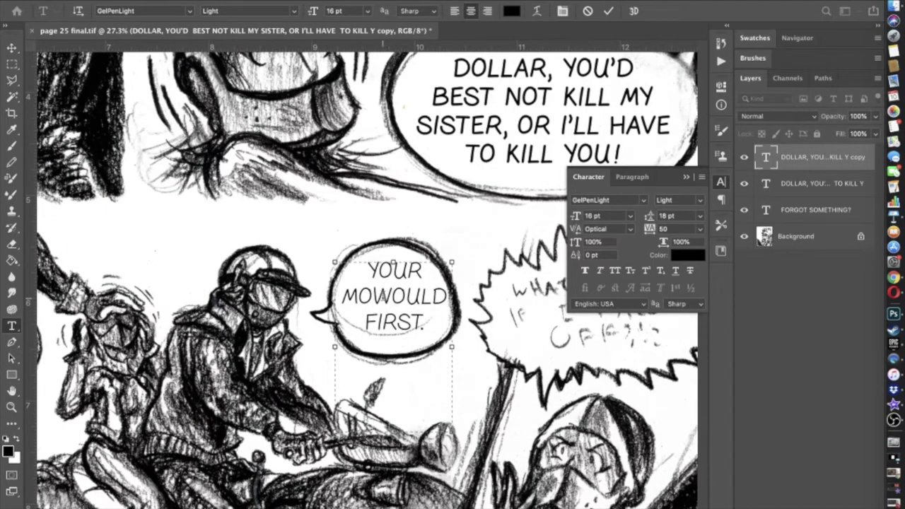
pyautogui.write('M-')
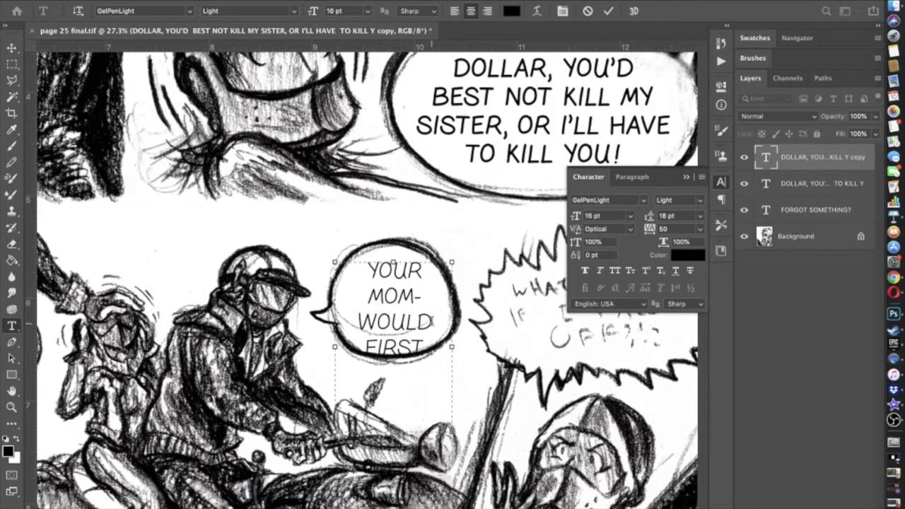
# - Replace the hyphen and WOULD after MOM with 'D so the balloon reads YOUR MOM'D FIRST
pyautogui.moveTo(433, 326); pyautogui.dragTo(356, 327)
pyautogui.press('BackSpace')
pyautogui.press('BackSpace')
pyautogui.press('BackSpace')
pyautogui.press('BackSpace')
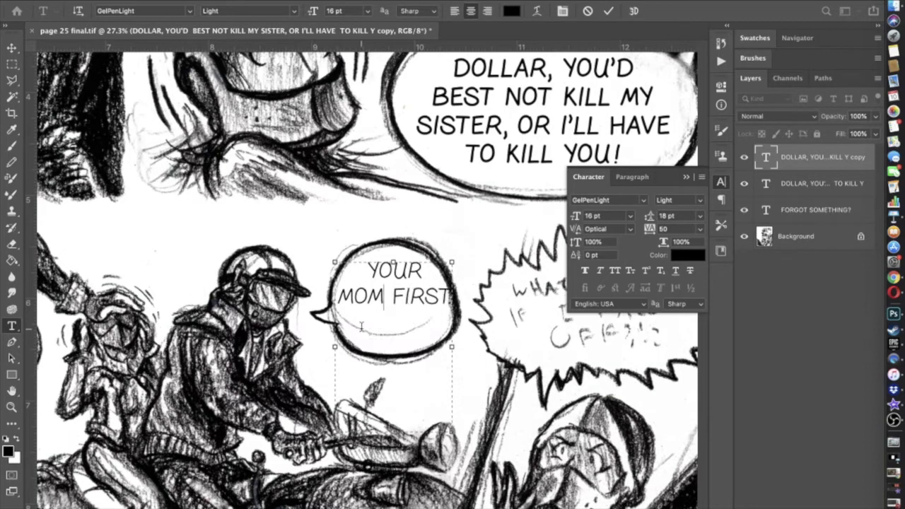
pyautogui.write("M'D")
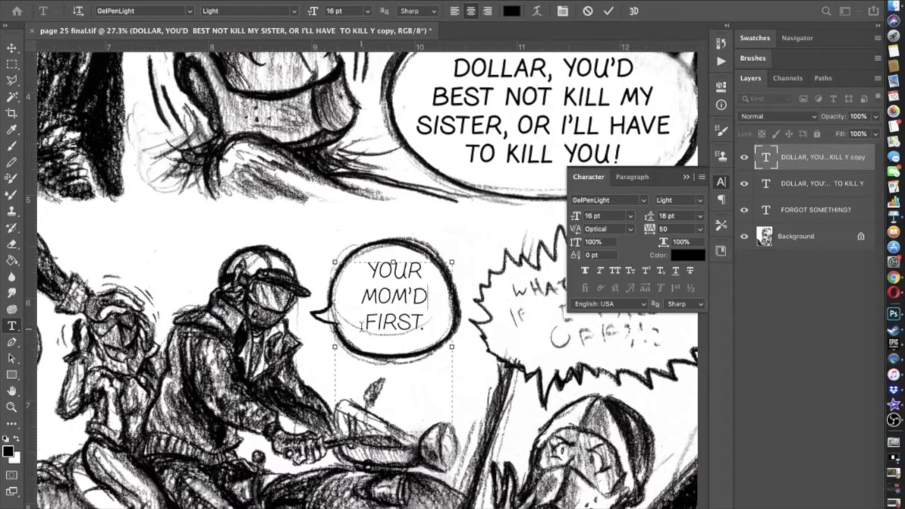
# - Remove the 'D after MOM and insert KILL YA on a new line before FIRST
pyautogui.press('BackSpace')
pyautogui.press('BackSpace')
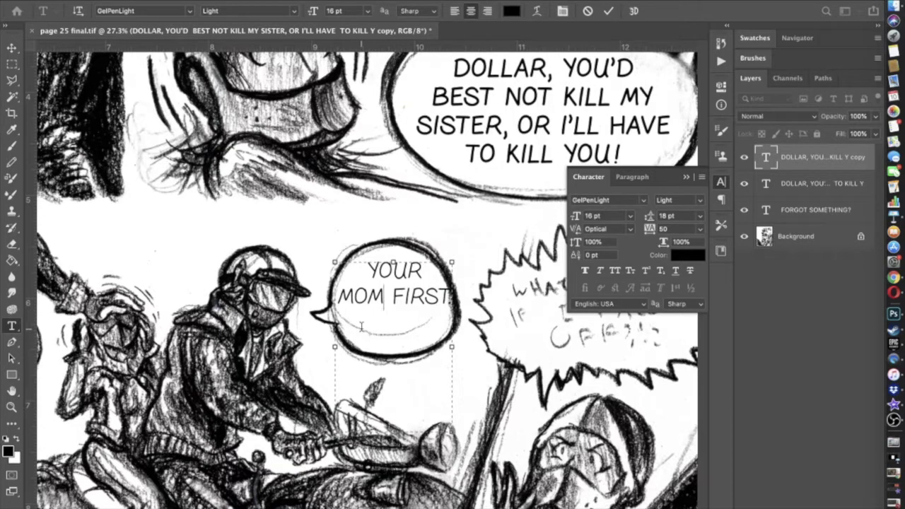
pyautogui.press('Return')
pyautogui.write('KILL ')
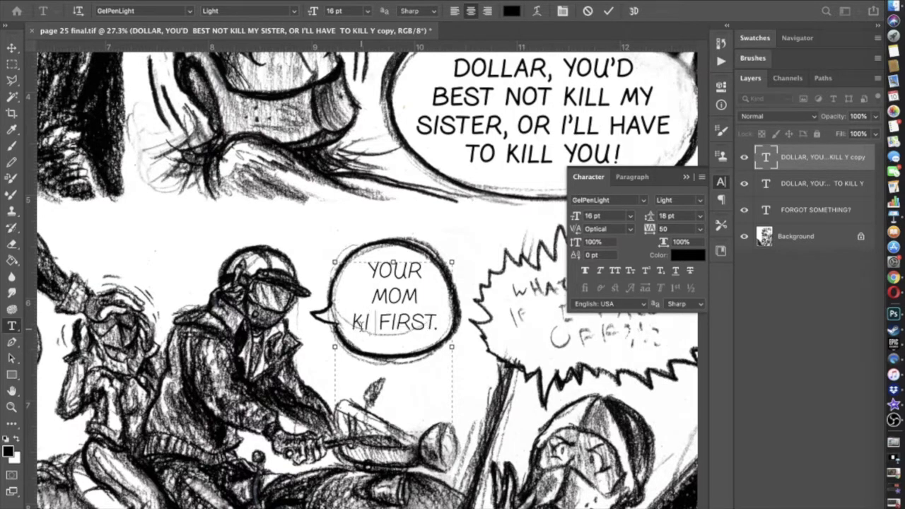
pyautogui.write('YA')
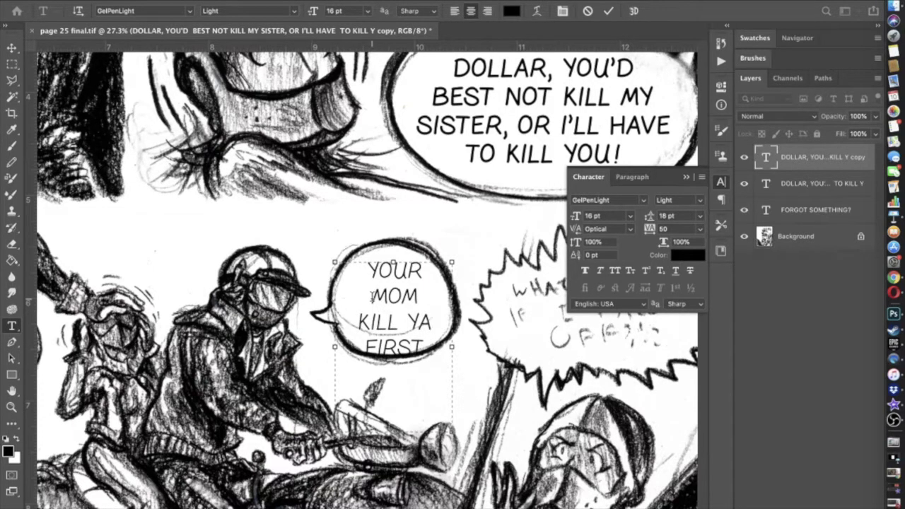
# - Shorten YOUR to YA' and put MOM on the same line so the first line reads YA' MOM
pyautogui.doubleClick(357, 274)
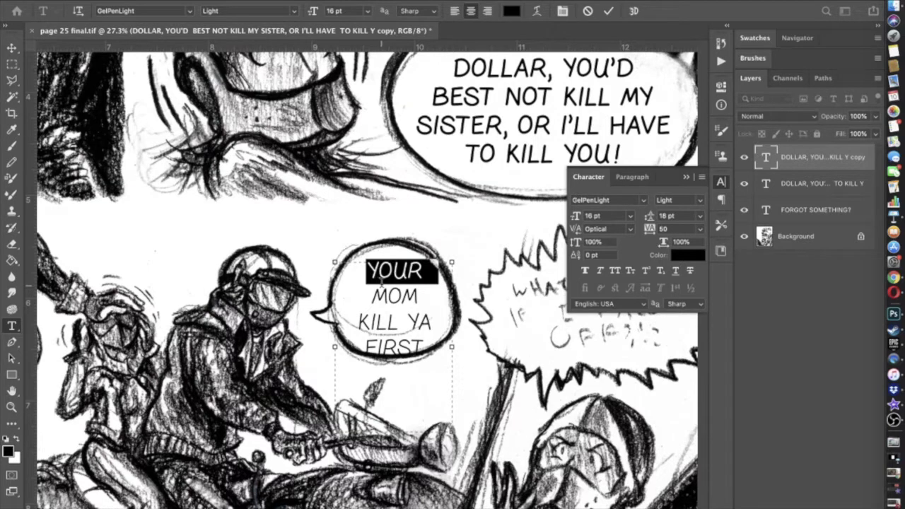
pyautogui.click(375, 294)
pyautogui.hscroll(3, 375, 295)
pyautogui.scroll(1, 375, 295)
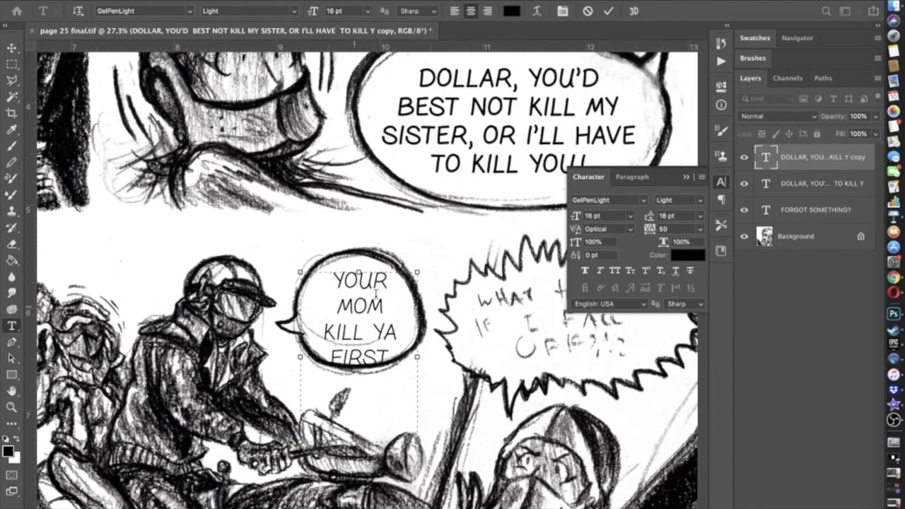
pyautogui.press('BackSpace')
pyautogui.press('BackSpace')
pyautogui.press('BackSpace')
pyautogui.press('BackSpace')
pyautogui.write("A' MOM")
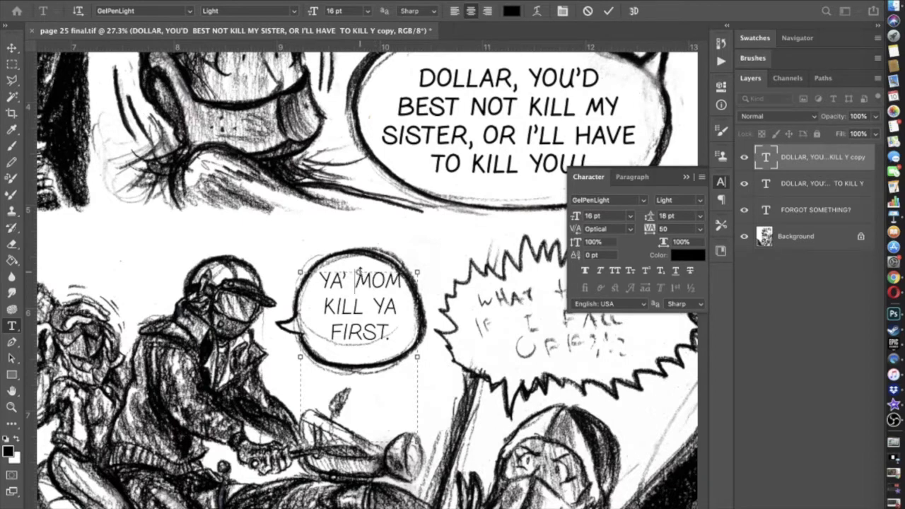
# - Lower the text box's upper edge slightly and insert WOULD on its own line before KILL YA
pyautogui.moveTo(358, 272); pyautogui.dragTo(359, 278)
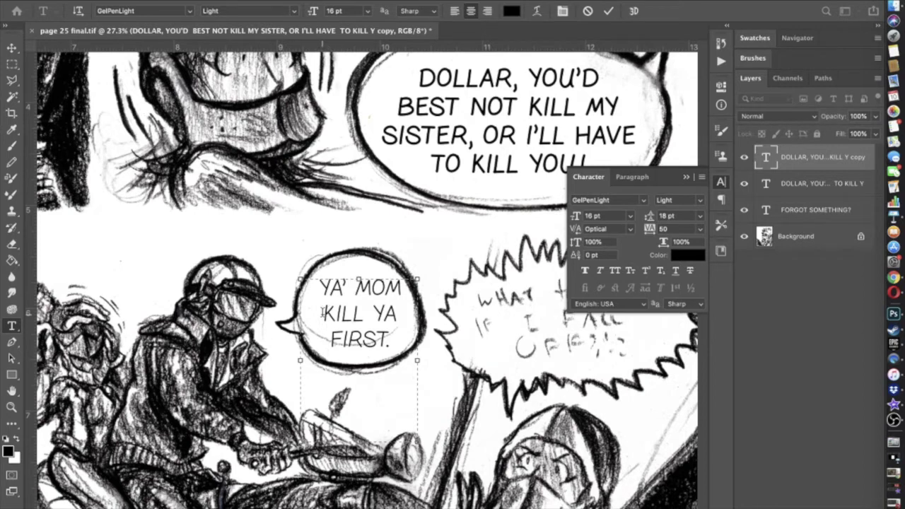
pyautogui.write('WOULD')
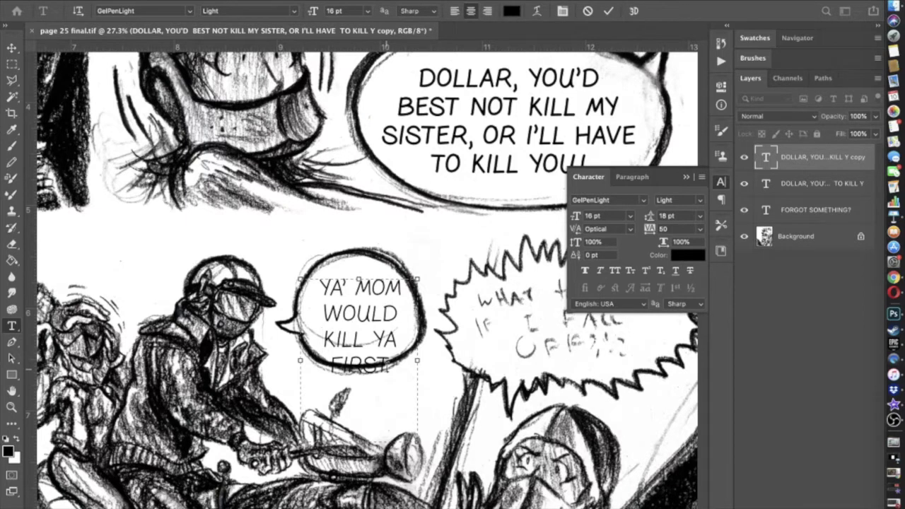
# - Try MOM'D. as the balloon's entire dialogue and undo the rewording
pyautogui.press('super+a')
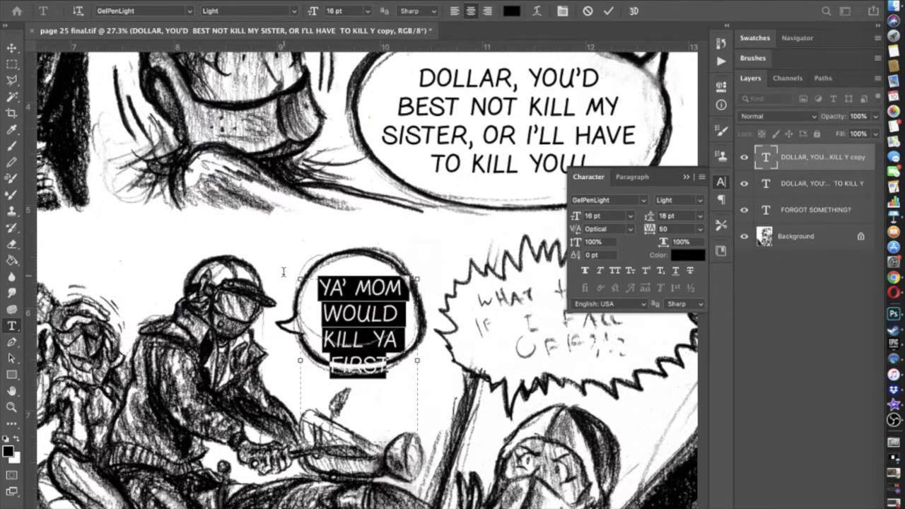
pyautogui.write('MOM.')
pyautogui.write("'D.")
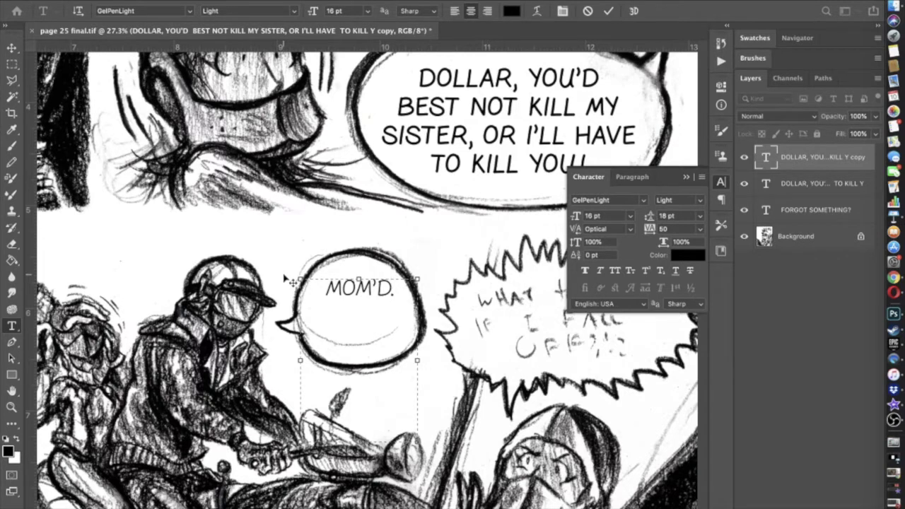
pyautogui.press('super+z')
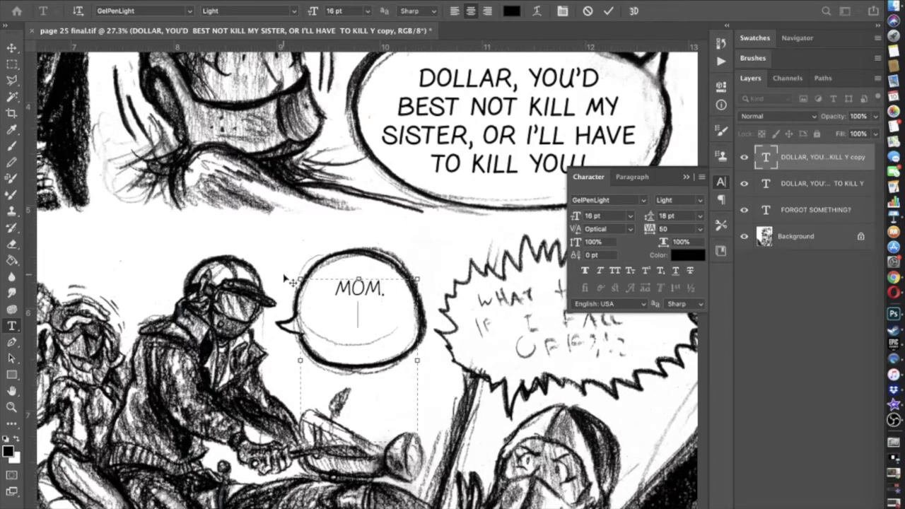
pyautogui.press('super+z')
pyautogui.press('super+z')
pyautogui.press('super+z')
pyautogui.press('super+z')
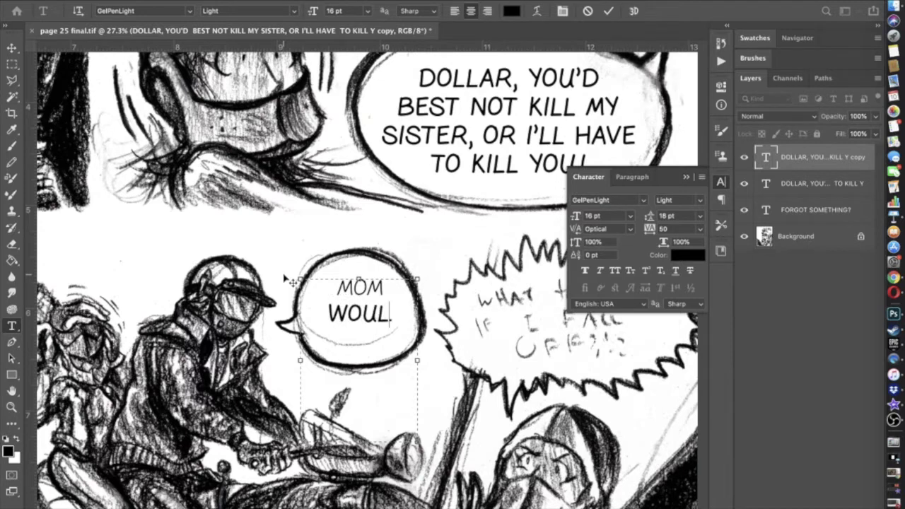
pyautogui.press('super+z')
pyautogui.press('super+z')
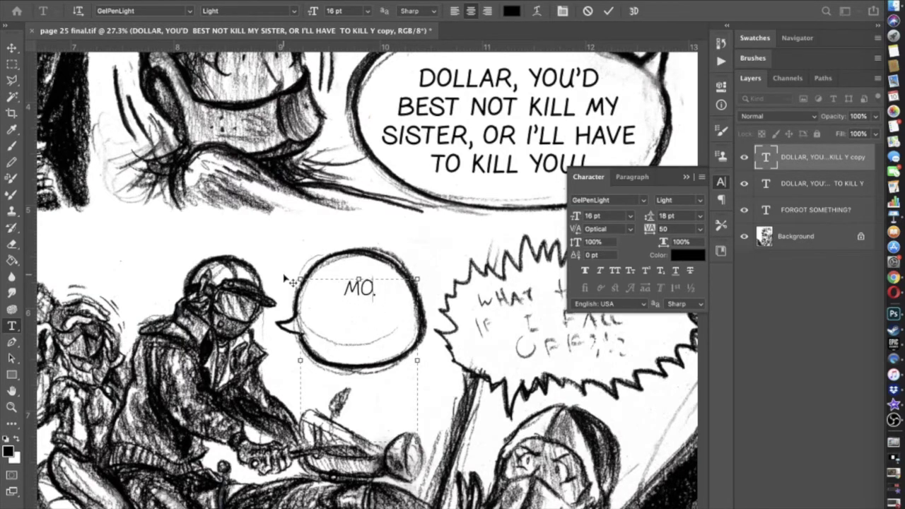
# - Replace the letters remaining in the round balloon with NOT FORE YOUR MOME, keeping the closing period
pyautogui.write('M')
pyautogui.press('BackSpace')
pyautogui.press('BackSpace')
pyautogui.press('BackSpace')
pyautogui.write('NOT FORE')
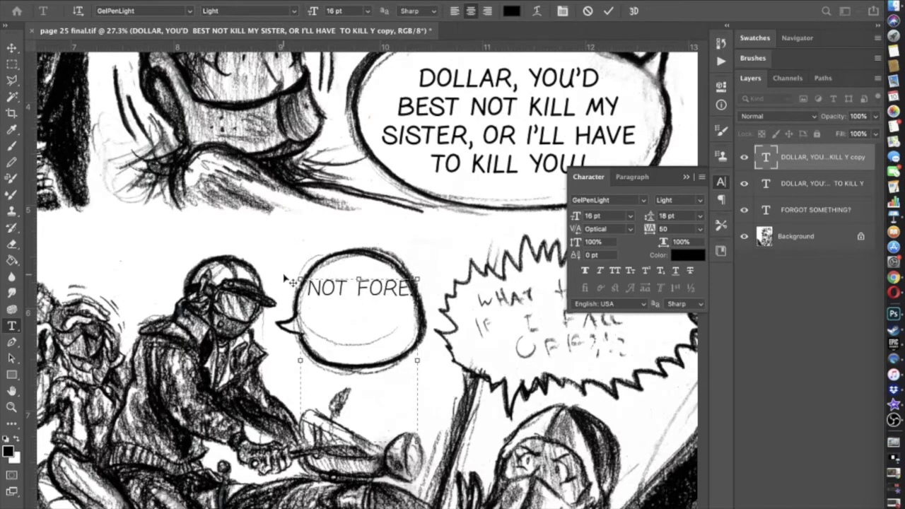
pyautogui.write(' YOUR')
pyautogui.press('BackSpace')
pyautogui.press('BackSpace')
pyautogui.press('BackSpace')
pyautogui.press('BackSpace')
pyautogui.press('BackSpace')
pyautogui.write('E')
pyautogui.write('YOUR MOME.')
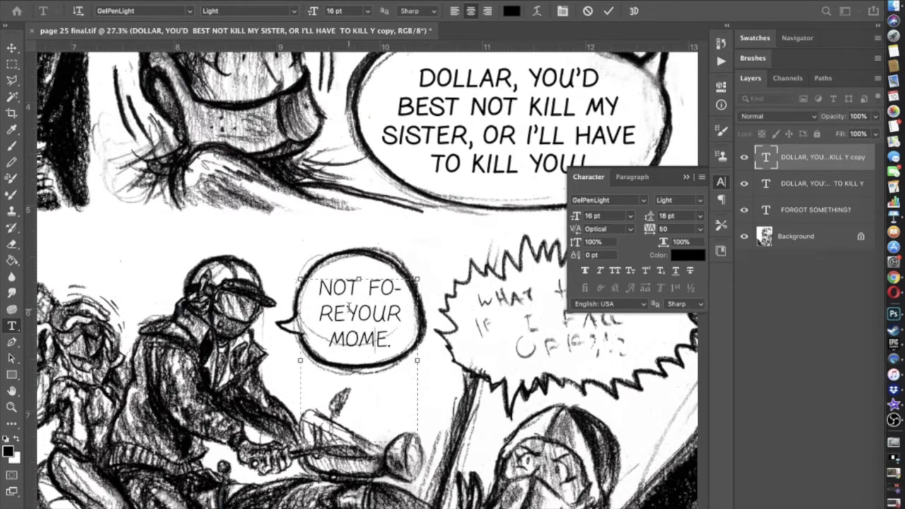
# - Break the lines before FORE and YOUR, and delete the stray E after MOM
pyautogui.click(347, 308)
pyautogui.press('Return')
pyautogui.click(363, 291)
pyautogui.press('Return')
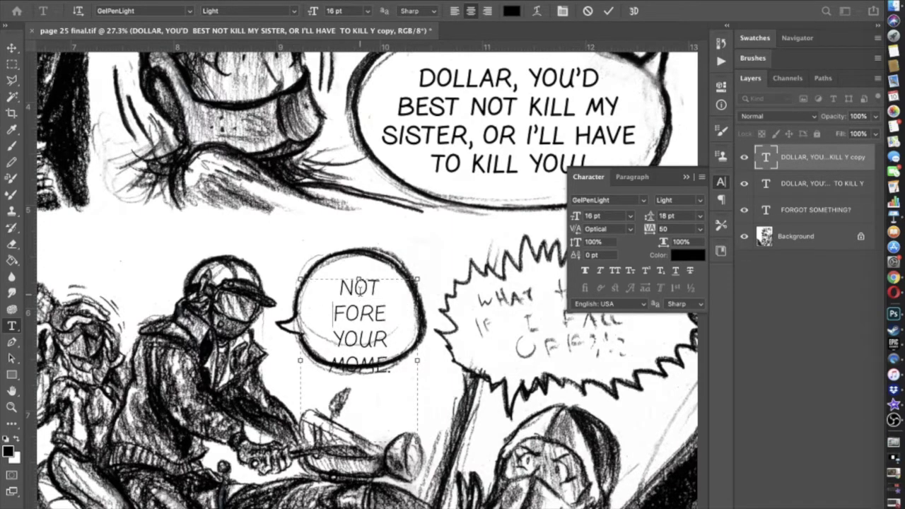
pyautogui.click(387, 367)
pyautogui.press('BackSpace')
pyautogui.press('BackSpace')
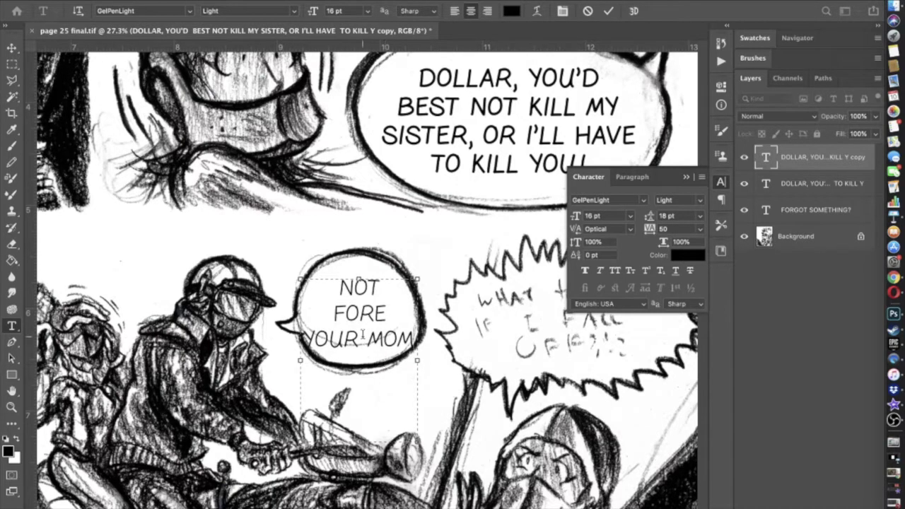
# - Replace NOT FORE with NAH, on its own line, leaving YOUR MOM. on the line below
pyautogui.hscroll(-5, 362, 335)
pyautogui.scroll(2, 362, 335)
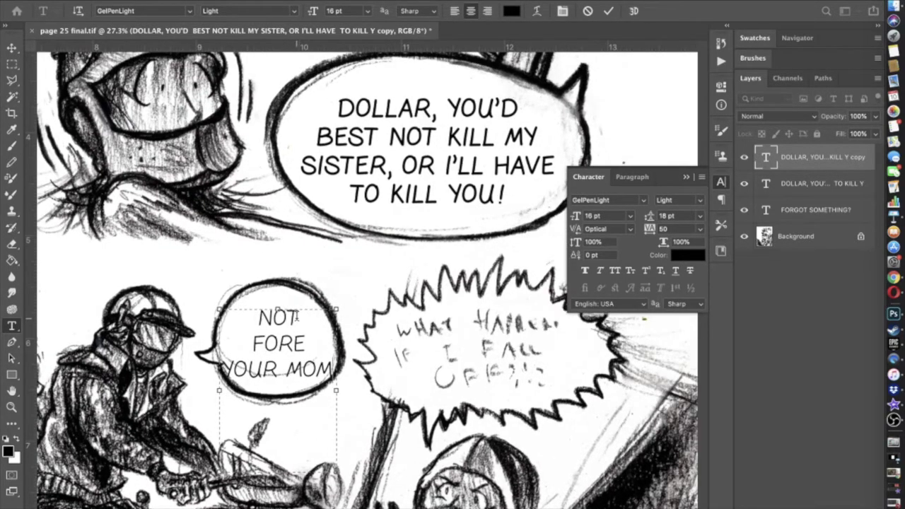
pyautogui.moveTo(230, 369); pyautogui.dragTo(222, 330)
pyautogui.click(323, 322)
pyautogui.press('Delete')
pyautogui.press('Delete')
pyautogui.press('Delete')
pyautogui.press('Delete')
pyautogui.press('Delete')
pyautogui.press('Delete')
pyautogui.press('Delete')
pyautogui.press('BackSpace')
pyautogui.press('BackSpace')
pyautogui.write('AH')
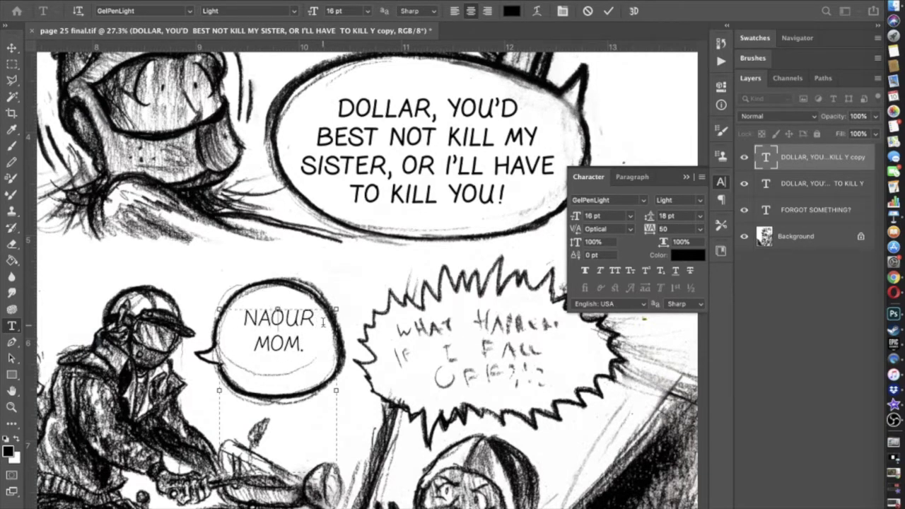
pyautogui.write(',')
pyautogui.press('Return')
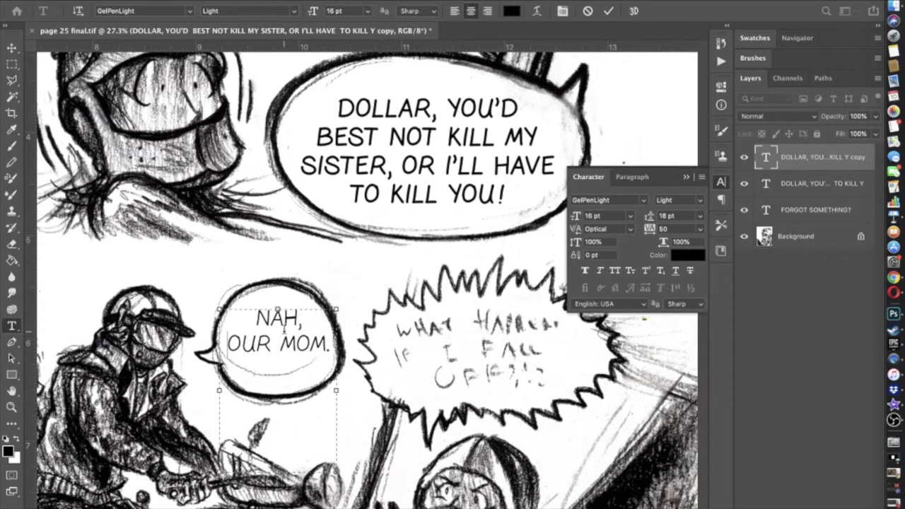
pyautogui.write('Y')
# - Extend the dialogue after MOM with 'S FASTER. so the sentence reads YOUR MOM'S FASTER
pyautogui.click(323, 345)
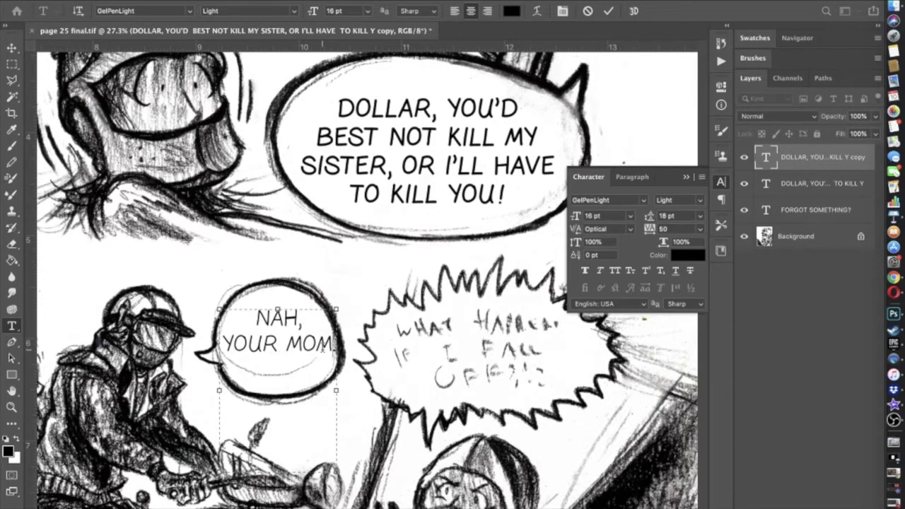
pyautogui.press('BackSpace')
pyautogui.write("'S TOO")
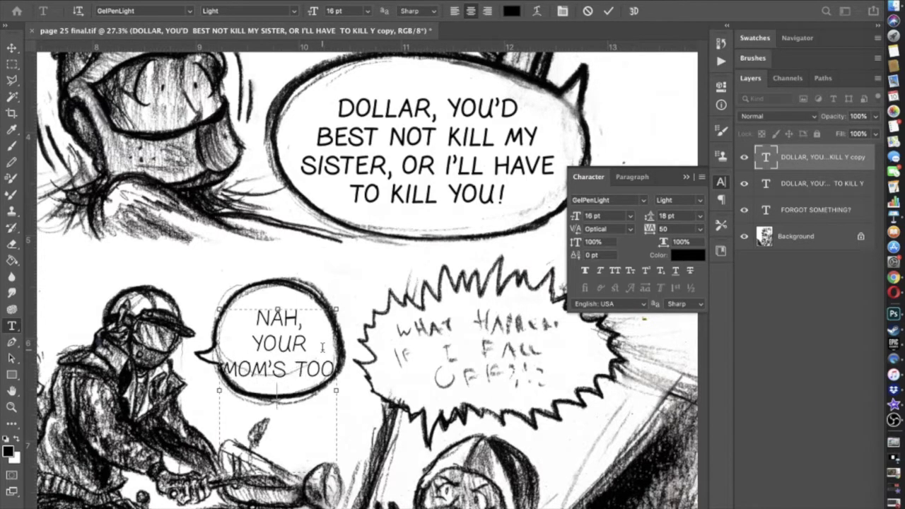
pyautogui.press('BackSpace')
pyautogui.press('BackSpace')
pyautogui.press('BackSpace')
pyautogui.write('FASTER.')
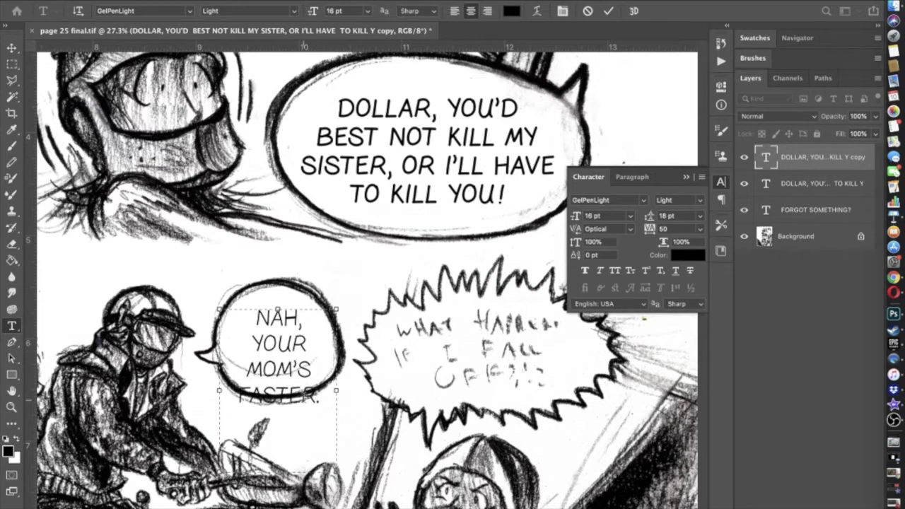
# - Change the period after FASTER to a single exclamation mark
pyautogui.click(318, 401)
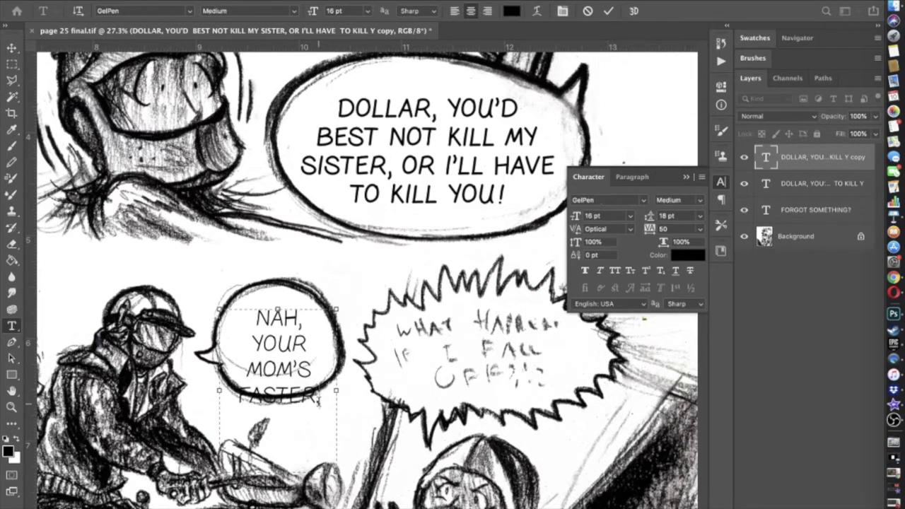
pyautogui.press('BackSpace')
pyautogui.write('!')
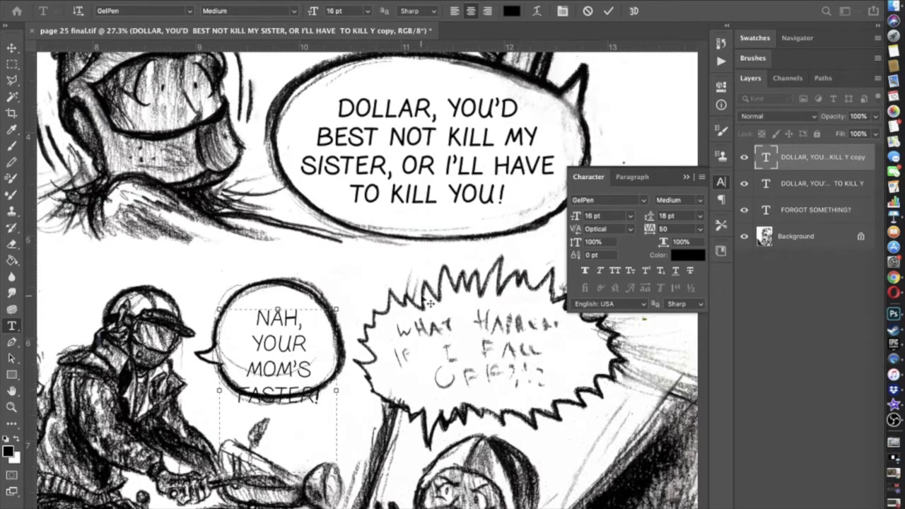
pyautogui.write('!')
pyautogui.press('BackSpace')
# - Raise the text box's upper edge and delete the NAH, line, leaving YOUR MOM'S FASTER! as the committed dialogue
pyautogui.moveTo(276, 308); pyautogui.dragTo(228, 249)
pyautogui.press('BackSpace')
pyautogui.press('Right')
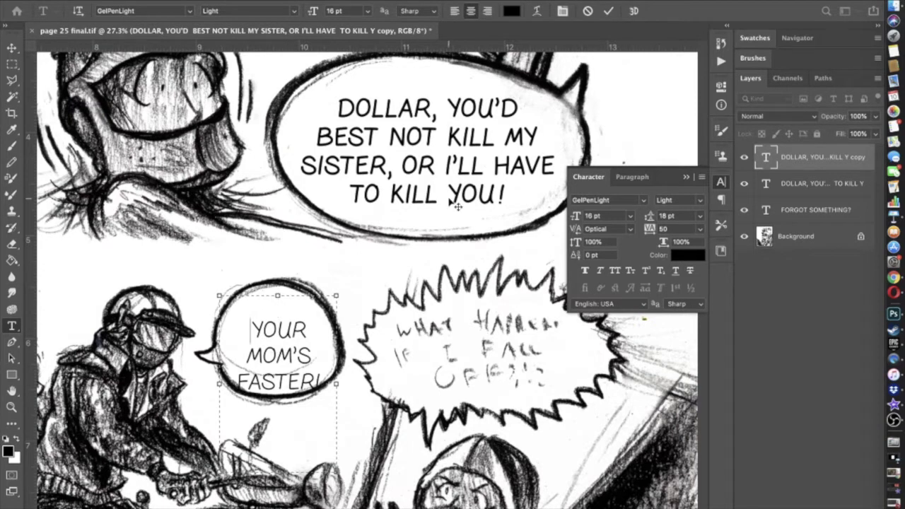
pyautogui.press('BackSpace')
pyautogui.click(17, 51)
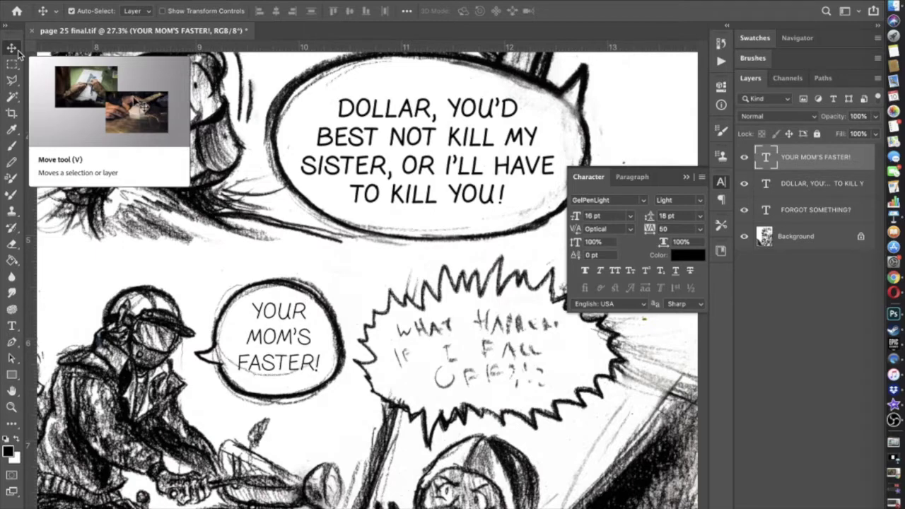
pyautogui.press('super+minus')
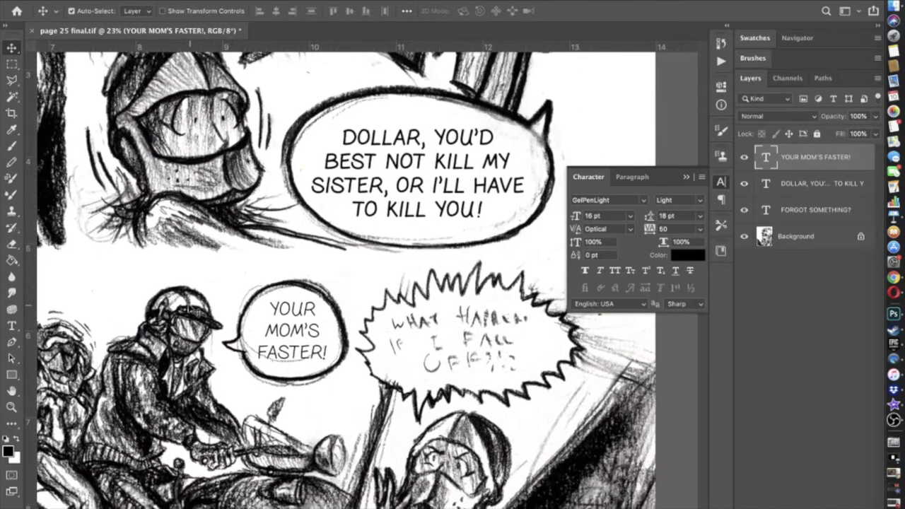
pyautogui.hscroll(-5, 226, 395)
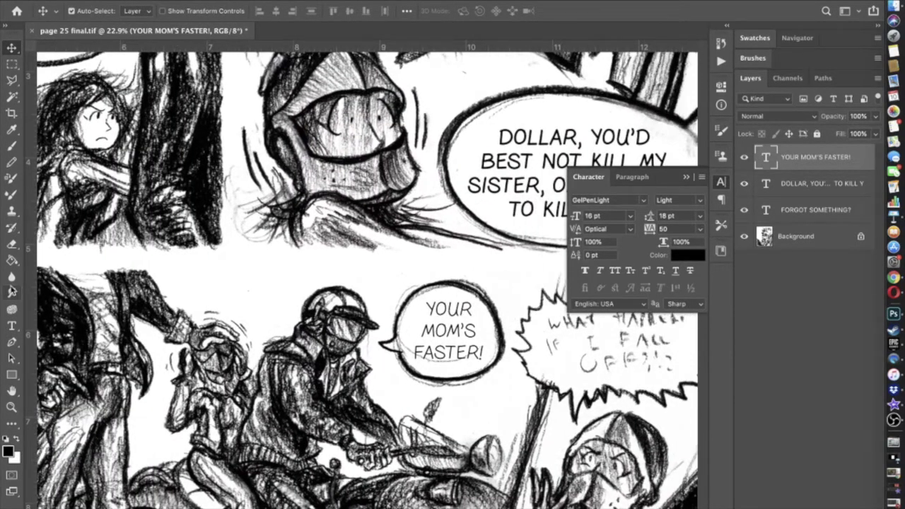
pyautogui.click(11, 325)
pyautogui.click(430, 333)
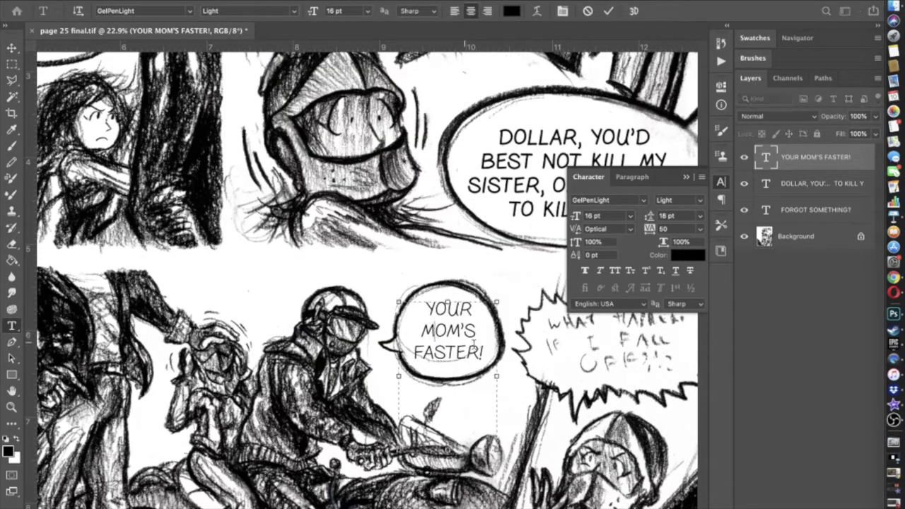
pyautogui.moveTo(481, 351); pyautogui.dragTo(393, 305)
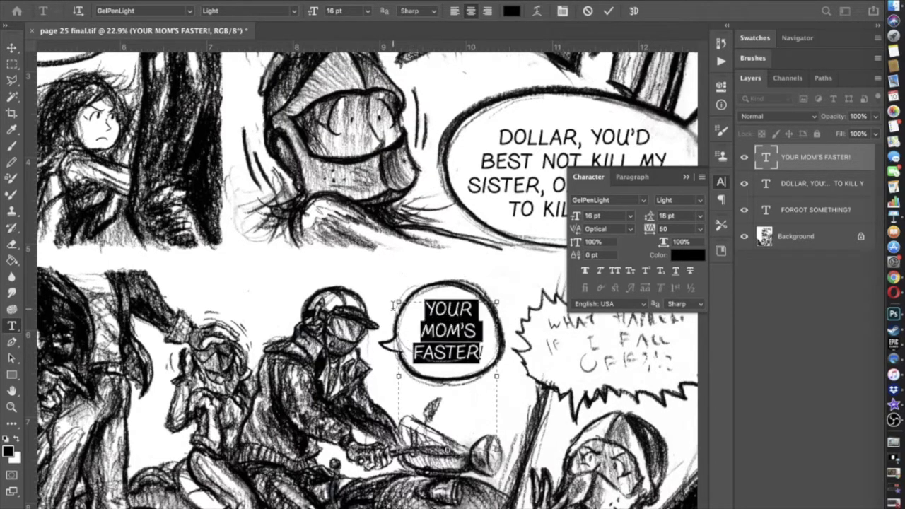
# - Finish editing the balloon text and make the Background layer active
pyautogui.click(793, 236)
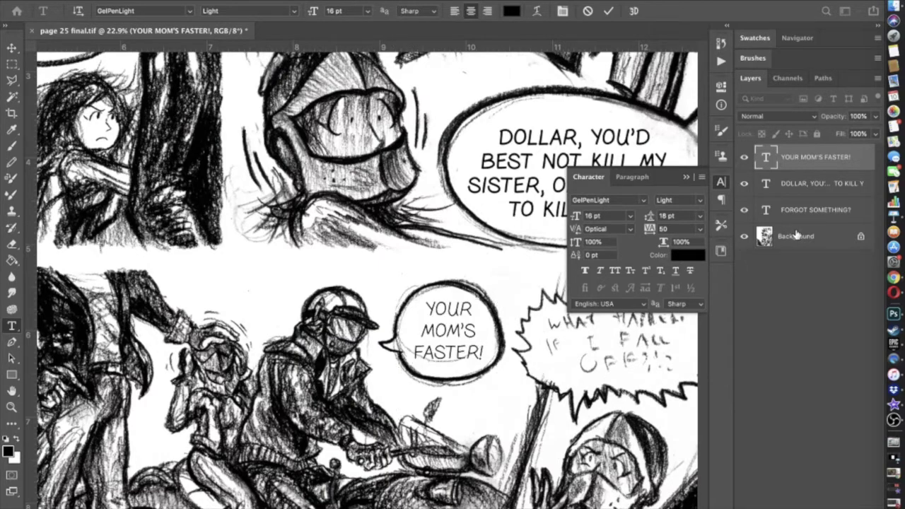
pyautogui.hscroll(5, 429, 265)
pyautogui.scroll(-2, 428, 266)
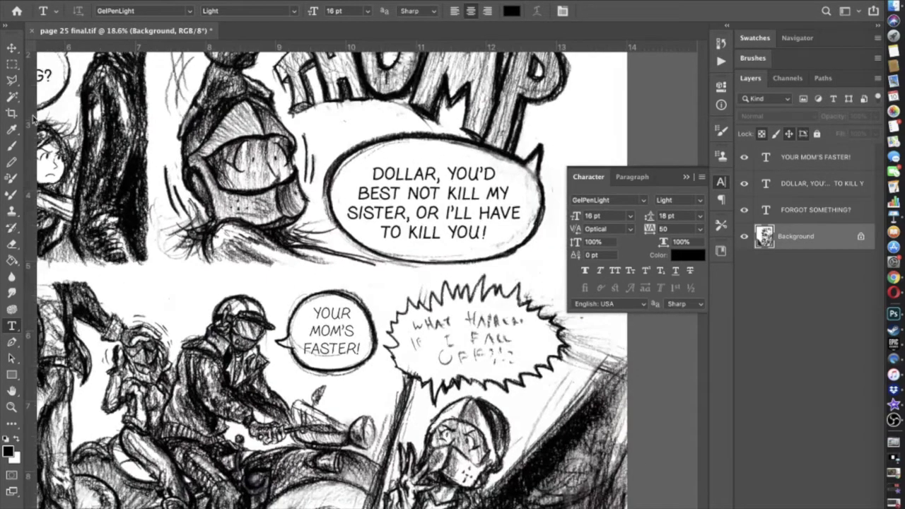
# - Outline the YOUR MOM'S FASTER! balloon on the Background layer with a lasso selection and copy it to a new layer
pyautogui.click(11, 64)
pyautogui.scroll(2, 365, 290)
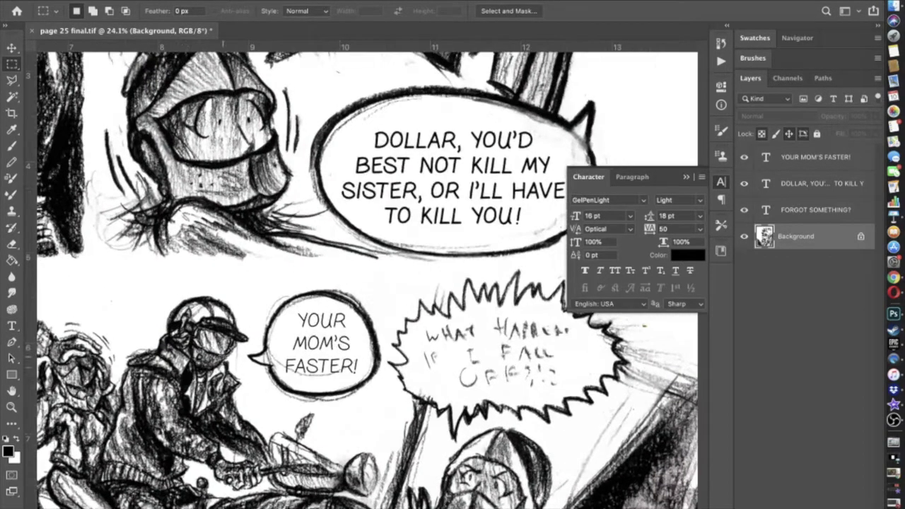
pyautogui.click(12, 80)
pyautogui.scroll(2, 369, 287)
pyautogui.moveTo(391, 404)
pyautogui.mouseDown()
pyautogui.moveTo(392, 340)
pyautogui.moveTo(366, 289)
pyautogui.moveTo(328, 270)
pyautogui.moveTo(264, 270)
pyautogui.moveTo(207, 313)
pyautogui.moveTo(205, 370)
pyautogui.moveTo(192, 381)
pyautogui.moveTo(191, 400)
pyautogui.moveTo(218, 409)
pyautogui.moveTo(230, 438)
pyautogui.moveTo(256, 455)
pyautogui.moveTo(362, 453)
pyautogui.moveTo(395, 407)
pyautogui.mouseUp()
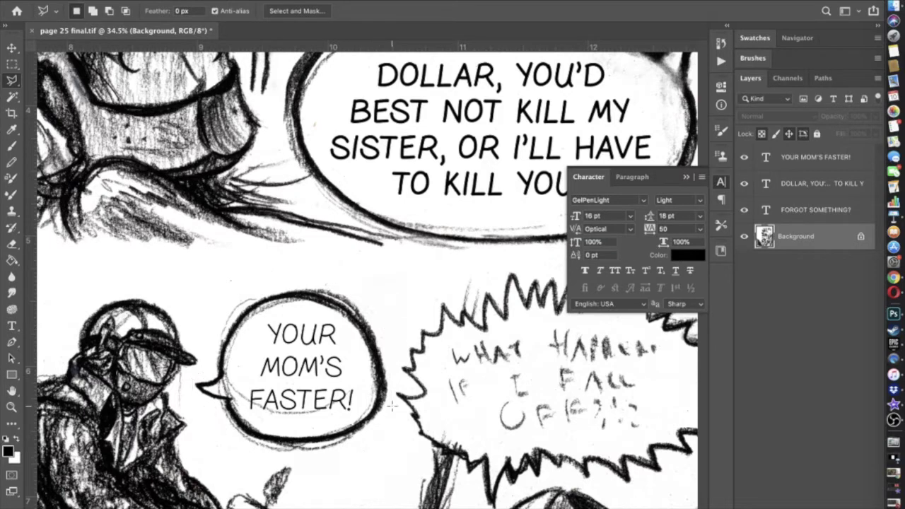
pyautogui.press('super+j')
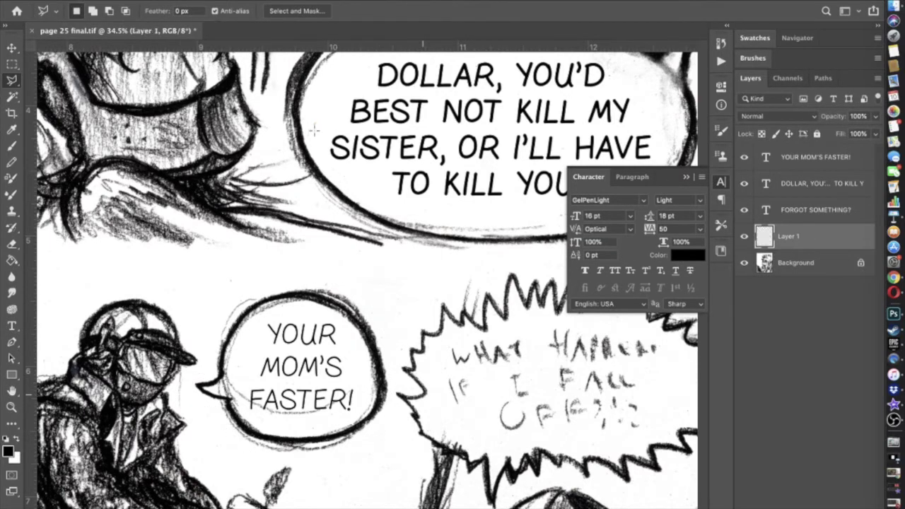
# - Scale the copied balloon proportionally to 106.81% using Bicubic interpolation and nudge it into place over the original
pyautogui.click(122, 1)
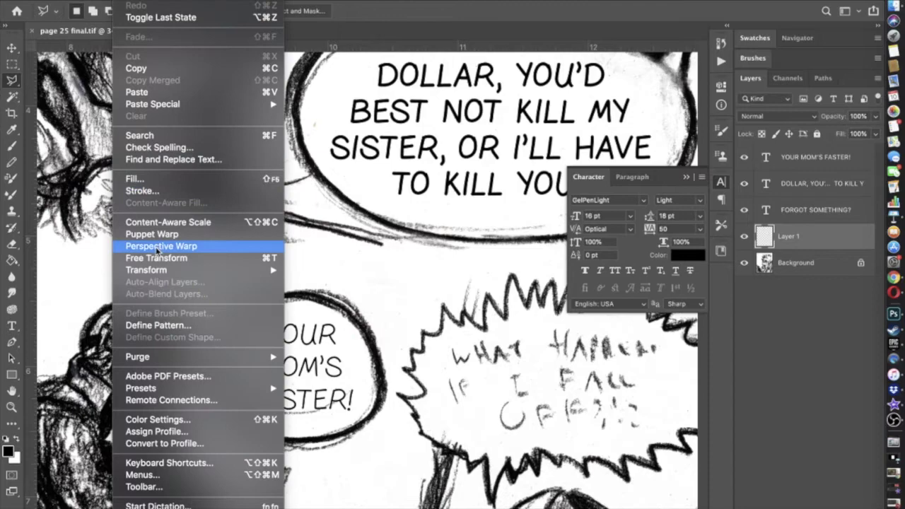
pyautogui.click(329, 72)
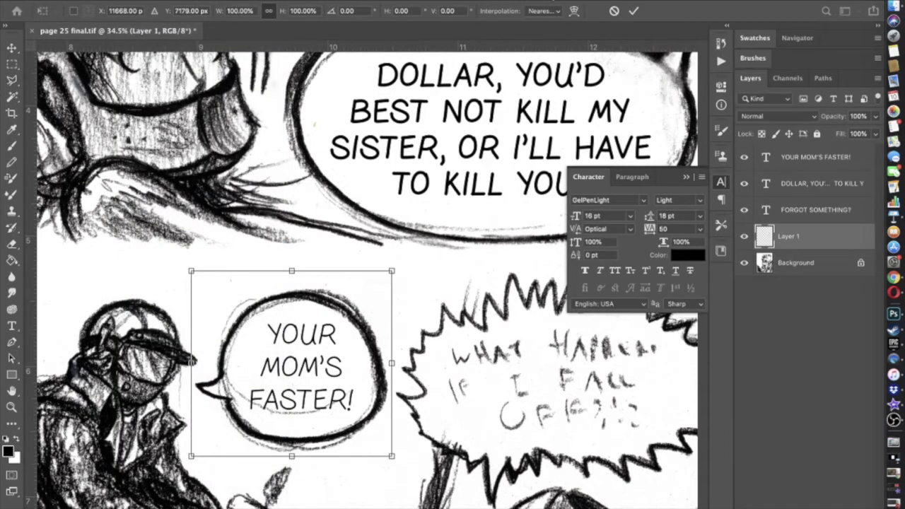
pyautogui.click(557, 9)
pyautogui.click(544, 34)
pyautogui.moveTo(191, 271); pyautogui.dragTo(173, 263)
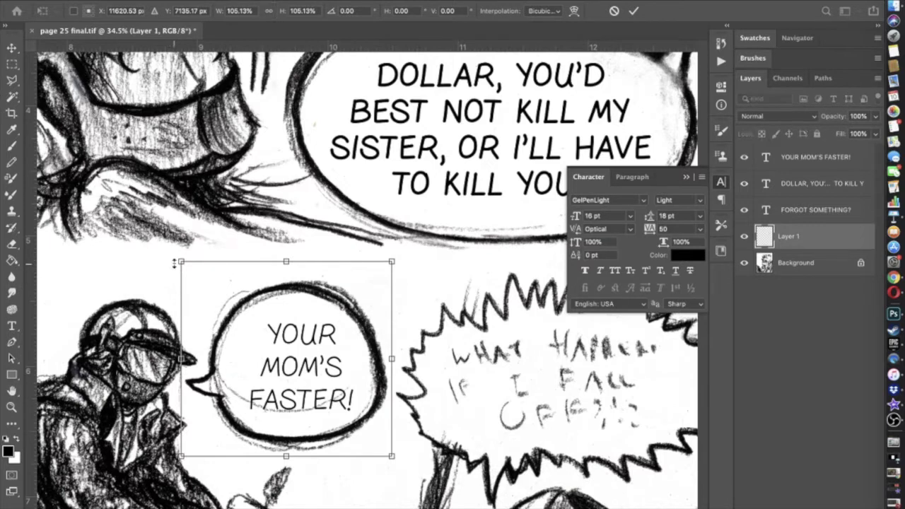
pyautogui.hotkey('shift', 'Right')
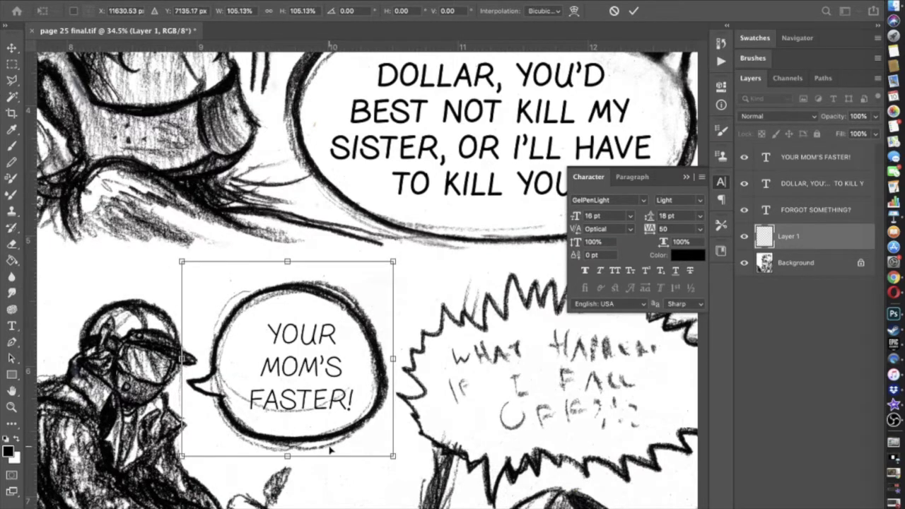
pyautogui.moveTo(394, 458); pyautogui.dragTo(396, 459)
pyautogui.hotkey('shift', 'Left')
pyautogui.hotkey('shift', 'Left')
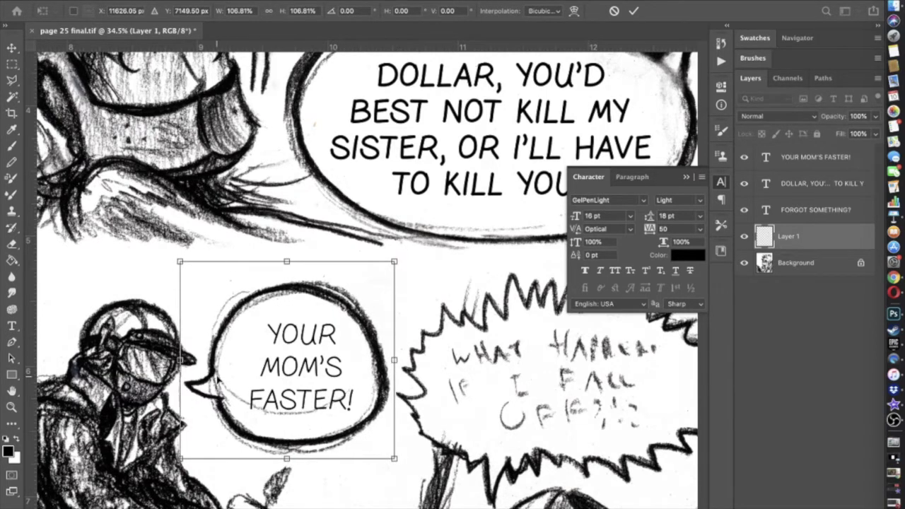
pyautogui.hotkey('shift', 'Down')
pyautogui.scroll(-4, 209, 431)
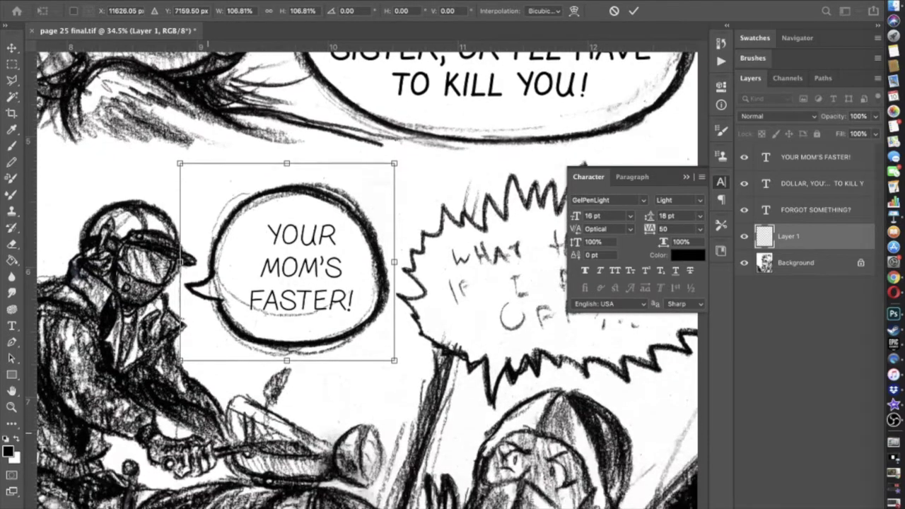
# - Stretch the copied balloon upward to a height of 114.55% and apply the transformation
pyautogui.moveTo(287, 159); pyautogui.dragTo(286, 150)
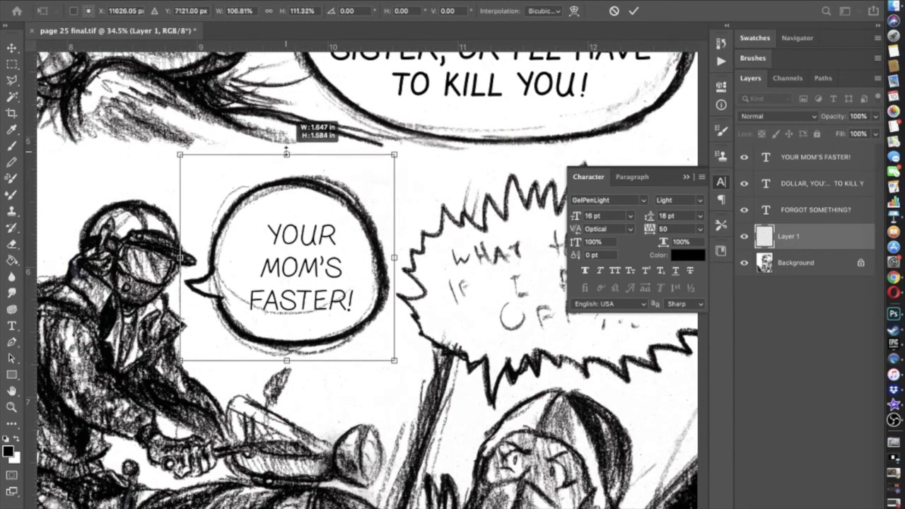
pyautogui.moveTo(286, 150); pyautogui.dragTo(286, 146)
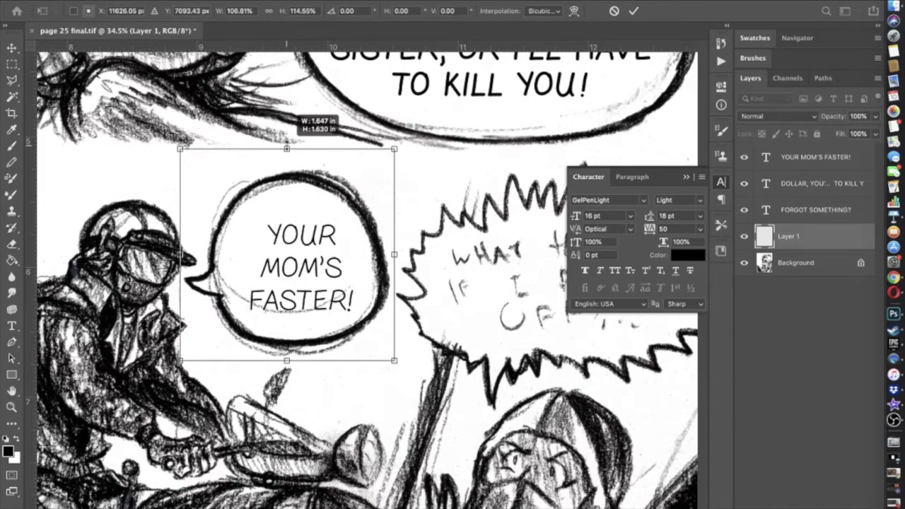
pyautogui.press('Return')
pyautogui.press('l')
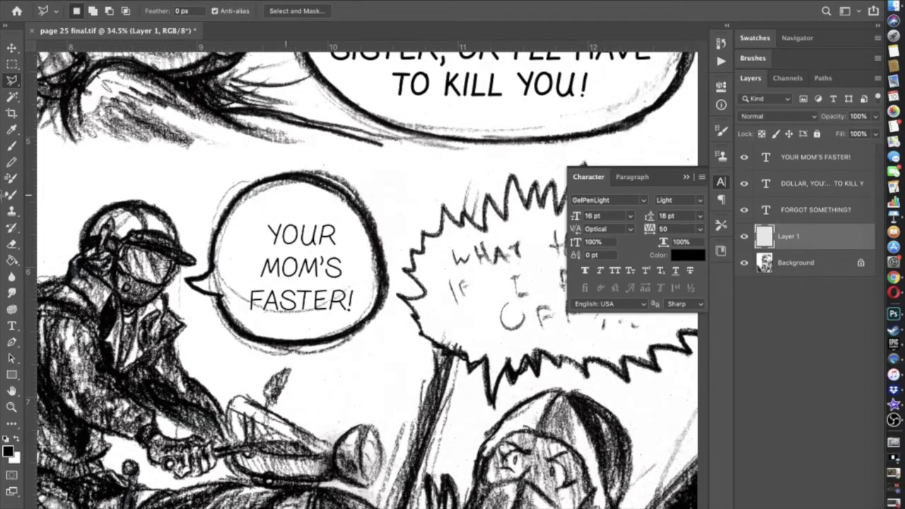
# - Set the Eraser to 111 px with 82% hardness, dab the copy beside the rider's cap, and compare with the layer hidden
pyautogui.click(11, 243)
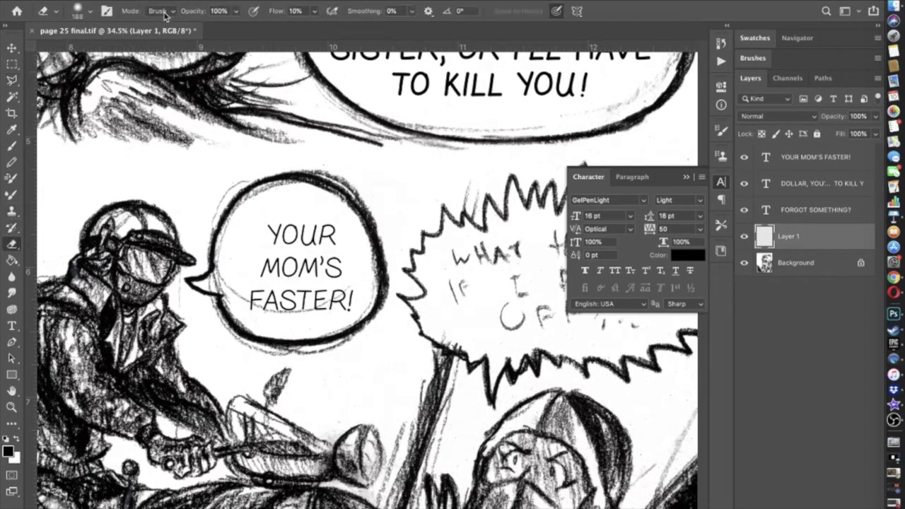
pyautogui.click(90, 11)
pyautogui.click(131, 77)
pyautogui.click(135, 76)
pyautogui.click(112, 48)
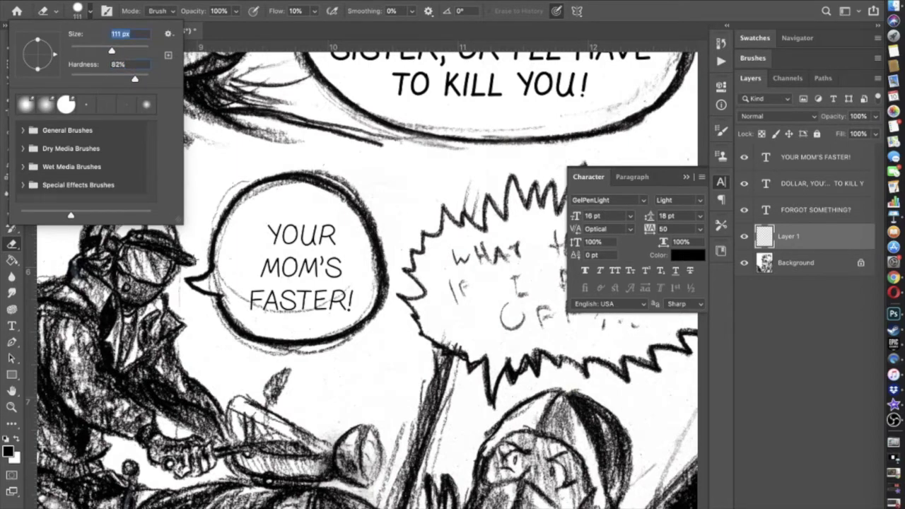
pyautogui.click(191, 267)
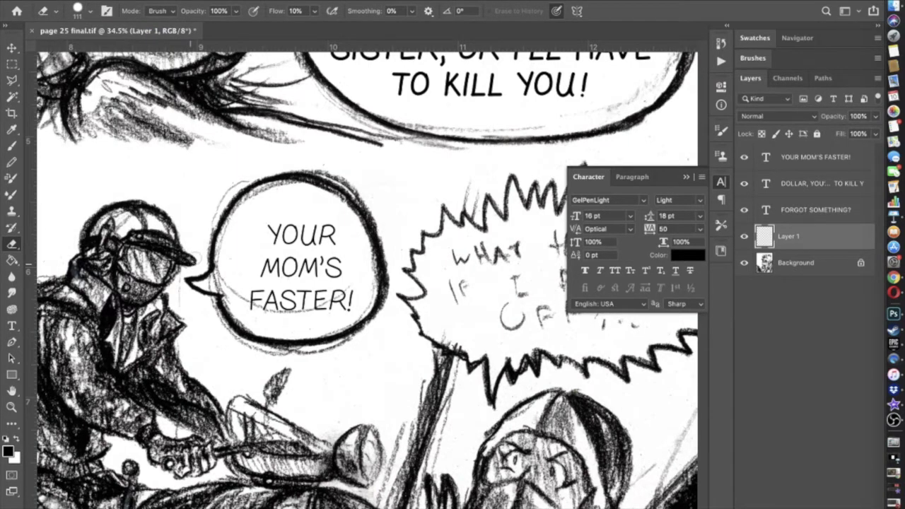
pyautogui.click(743, 236)
pyautogui.click(743, 237)
# - Open the YOUR MOM'S FASTER! text for editing and raise its text box's upper edge within the enlarged balloon
pyautogui.click(12, 48)
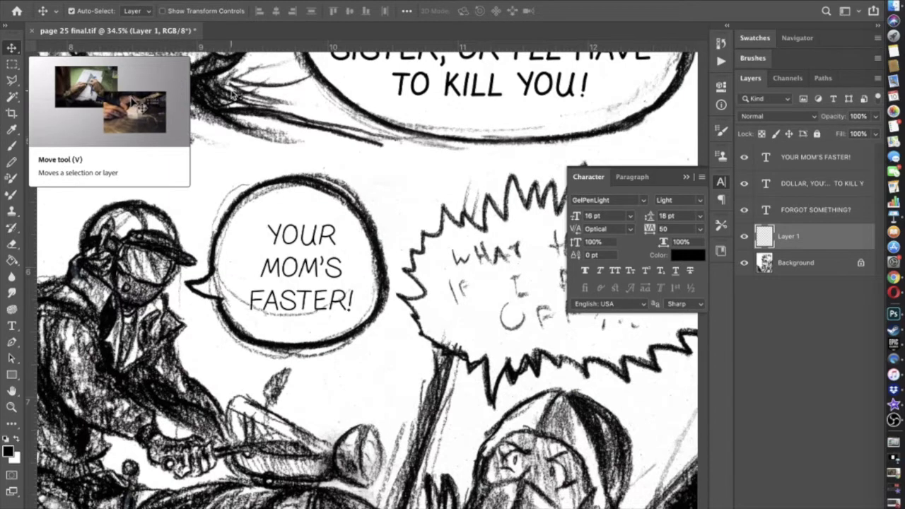
pyautogui.click(803, 160)
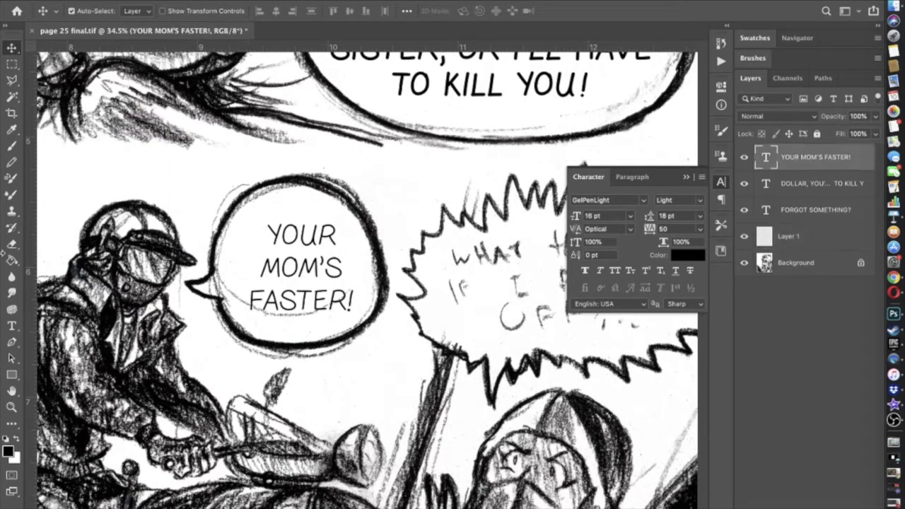
pyautogui.click(12, 325)
pyautogui.click(298, 269)
pyautogui.moveTo(298, 224); pyautogui.dragTo(300, 206)
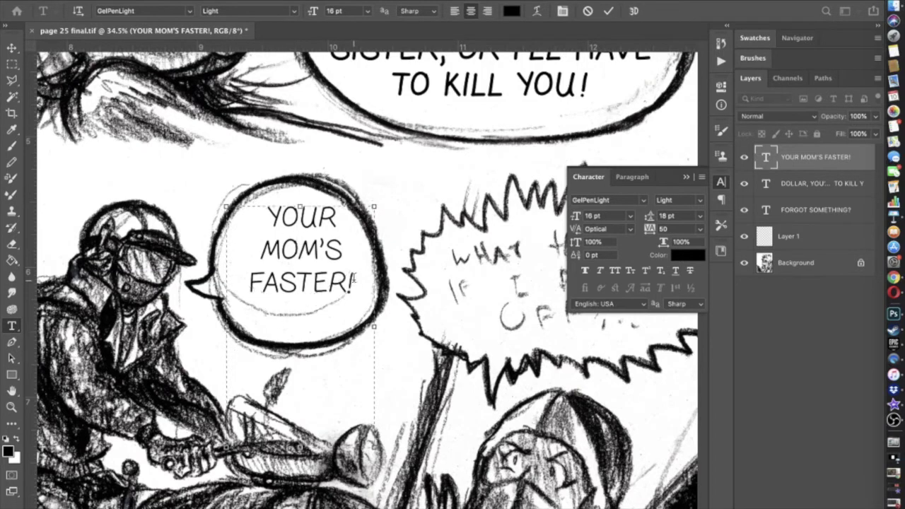
# - Replace 'S FASTER after MOM with would kill you fore you could, keeping the exclamation mark
pyautogui.moveTo(348, 283); pyautogui.dragTo(337, 259)
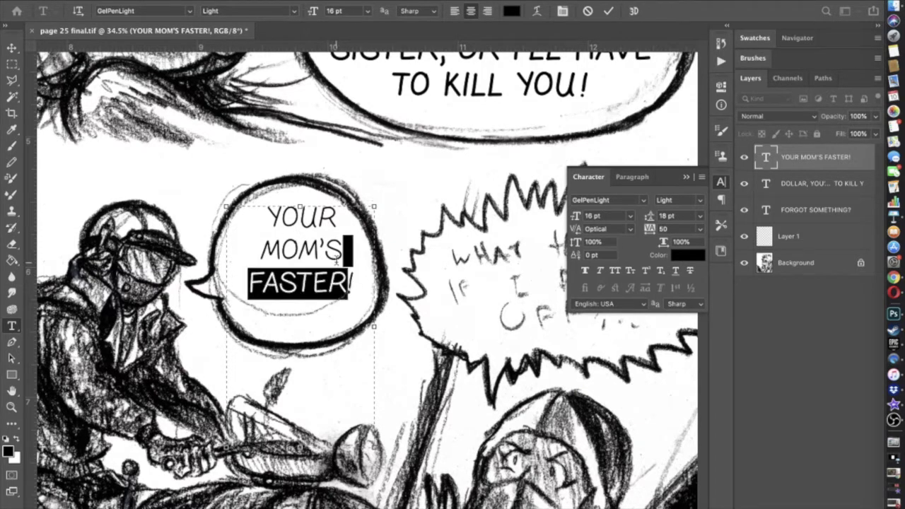
pyautogui.press('BackSpace')
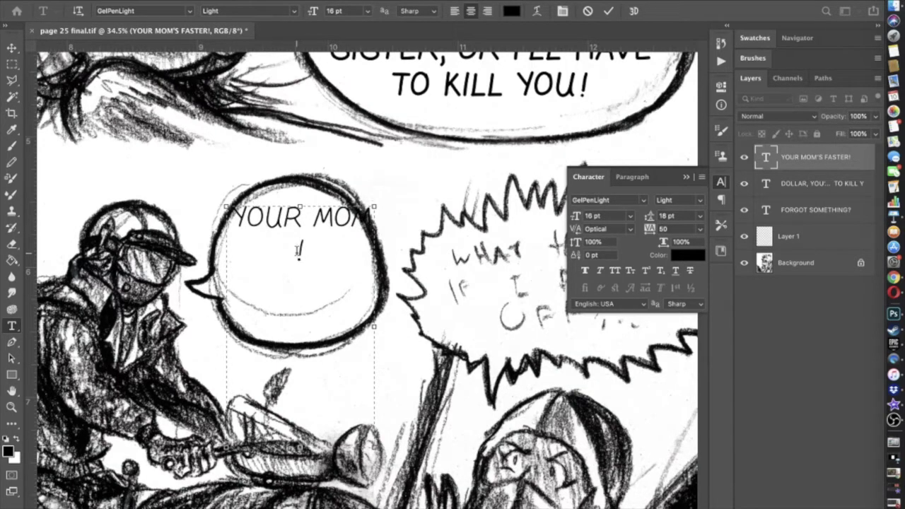
pyautogui.write('would kill ')
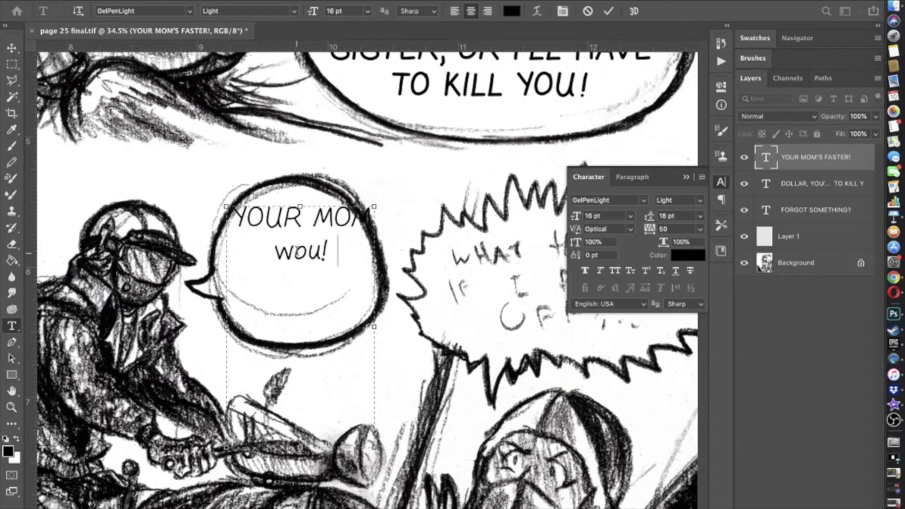
pyautogui.write('you')
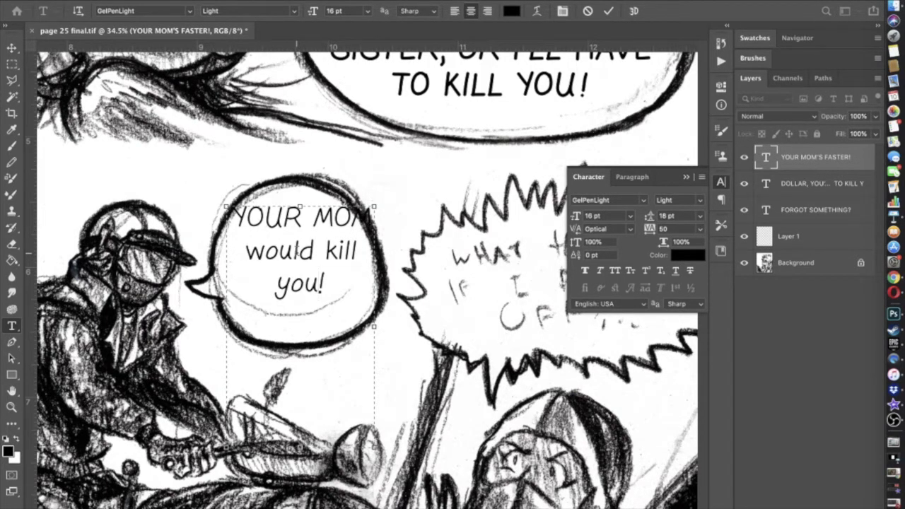
pyautogui.write(' fore you')
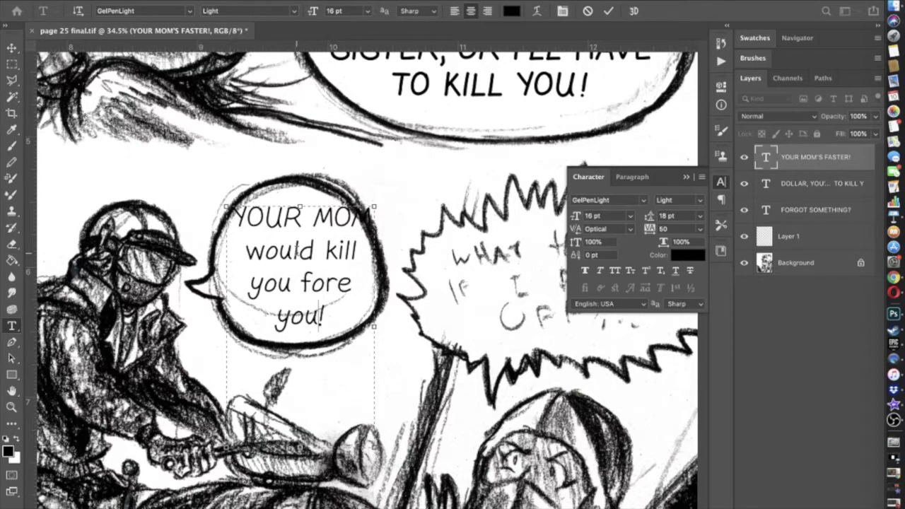
pyautogui.write(' could')
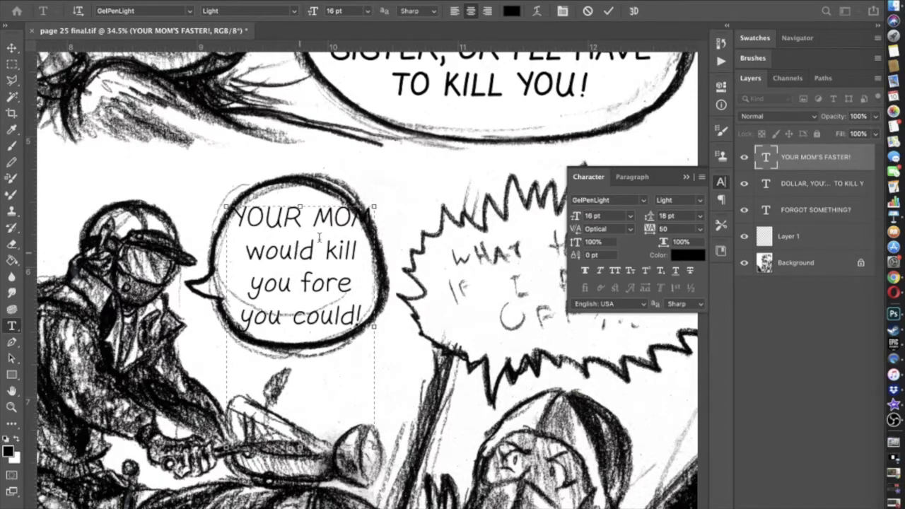
# - Apply All Caps to the whole dialogue in the YOUR MOM balloon
pyautogui.moveTo(242, 217); pyautogui.dragTo(401, 346)
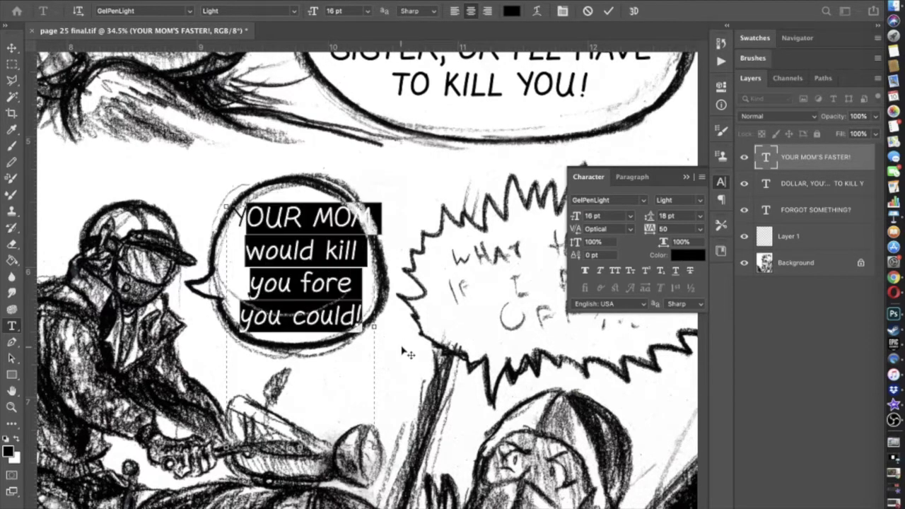
pyautogui.click(614, 273)
pyautogui.click(267, 282)
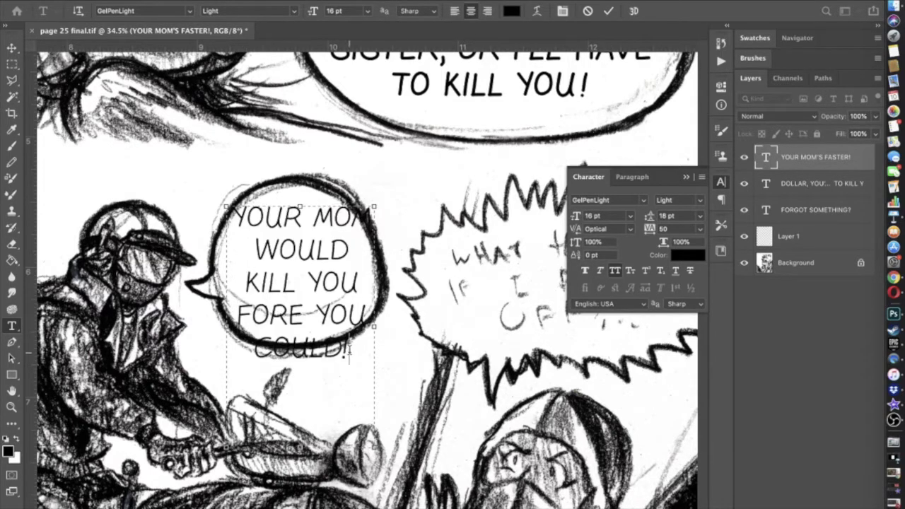
pyautogui.press('super+a')
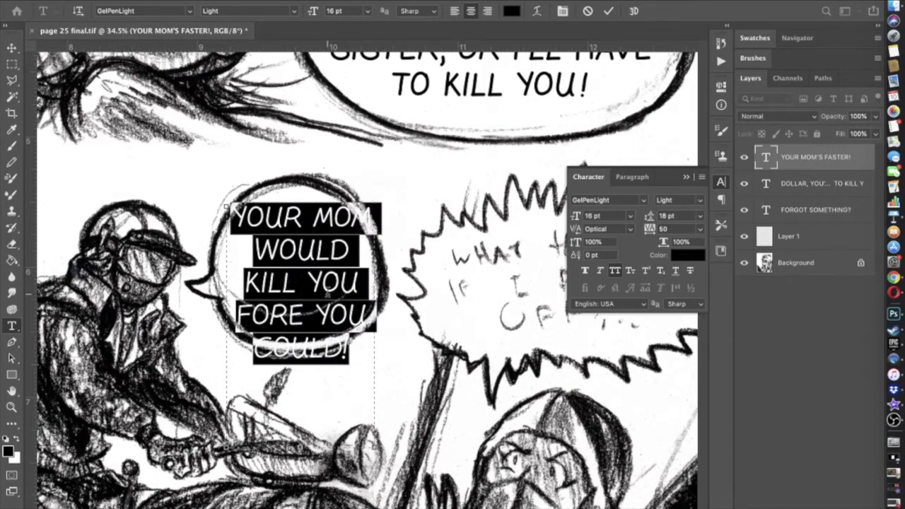
pyautogui.click(327, 235)
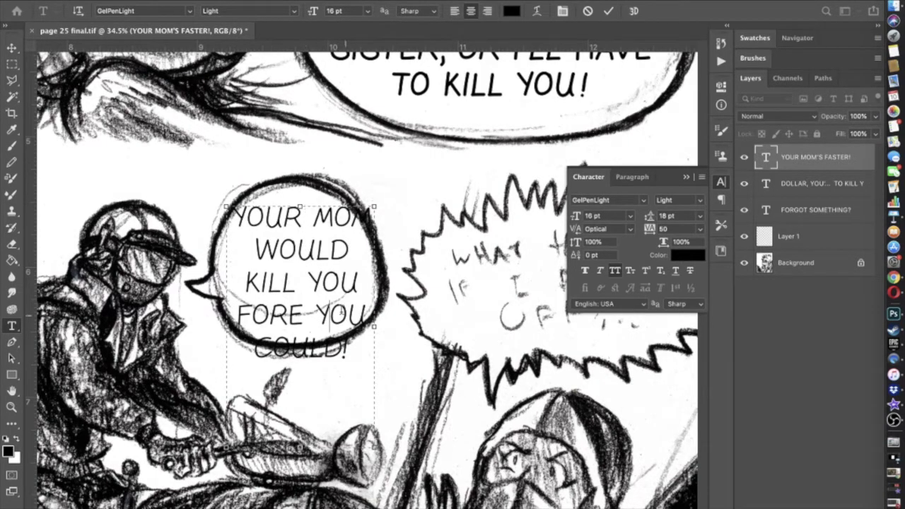
# - Replace YOU FORE YOU COULD after KILL with US FIRST and break the line after YOUR
pyautogui.moveTo(343, 350); pyautogui.dragTo(316, 286)
pyautogui.write('US FIRST')
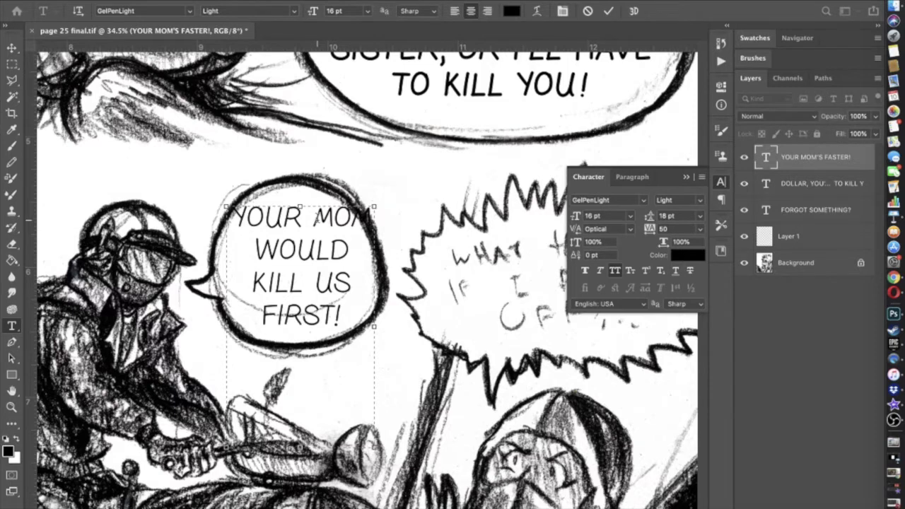
pyautogui.press('Return')
# - Contract MOM WOULD to MOM'LL so the dialogue reads YOUR MOM'LL KILL US FIRST!, and finish editing the text
pyautogui.moveTo(329, 252); pyautogui.dragTo(332, 282)
pyautogui.press('BackSpace')
pyautogui.write("'")
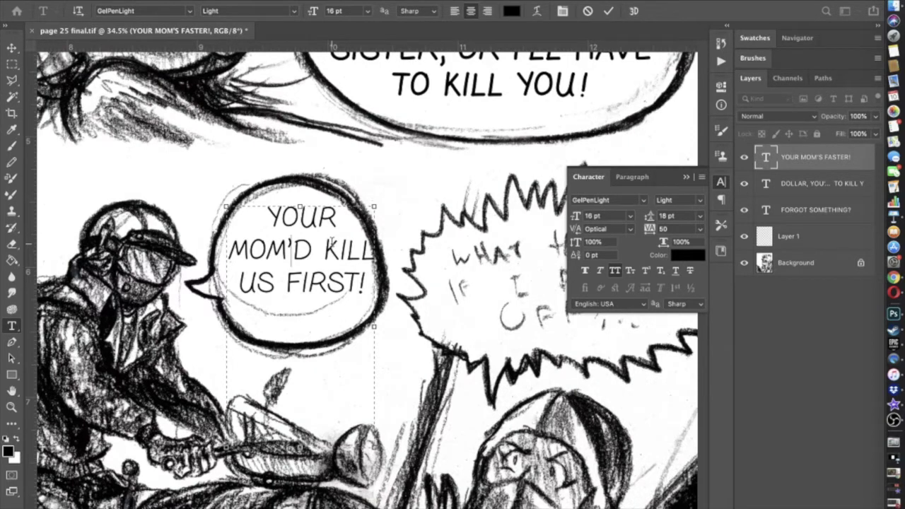
pyautogui.press('Right')
pyautogui.press('Right')
pyautogui.press('BackSpace')
pyautogui.write('LL')
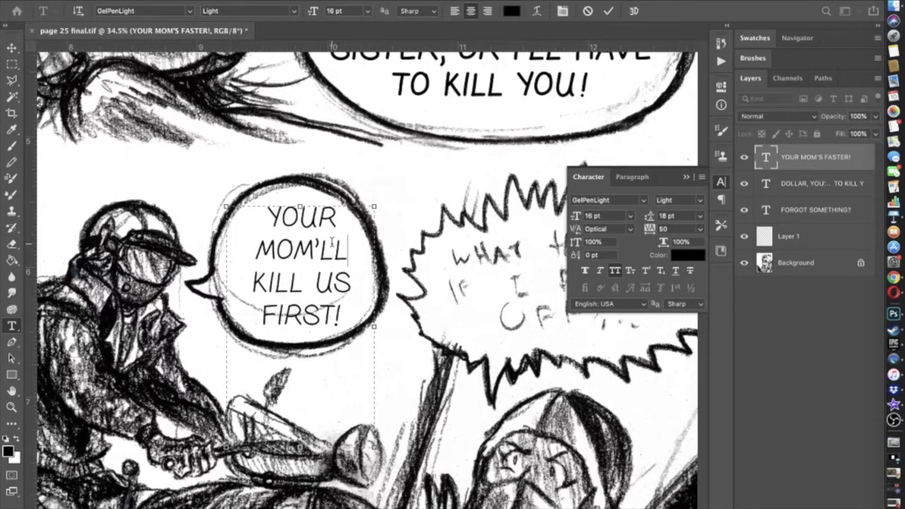
pyautogui.click(11, 48)
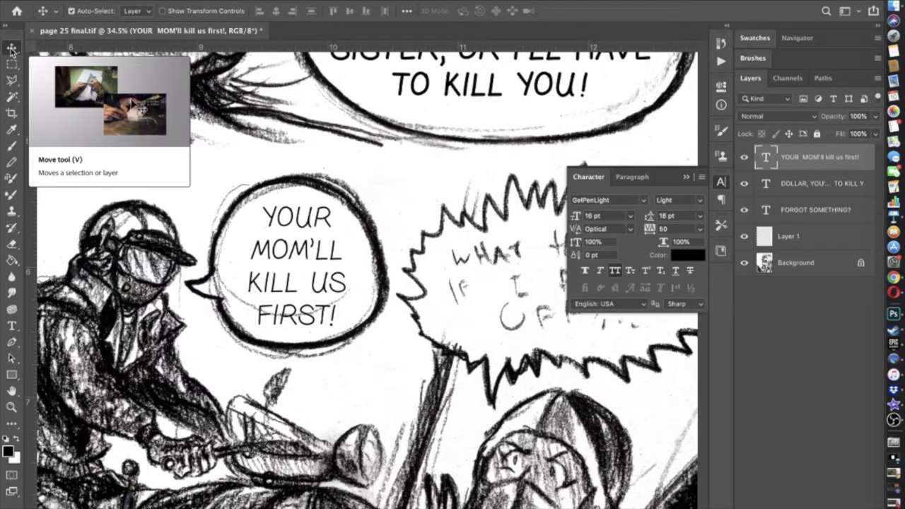
# - Change all the dialogue in the YOUR MOM'LL KILL US FIRST! balloon to the GelPen Medium font
pyautogui.press('super+minus')
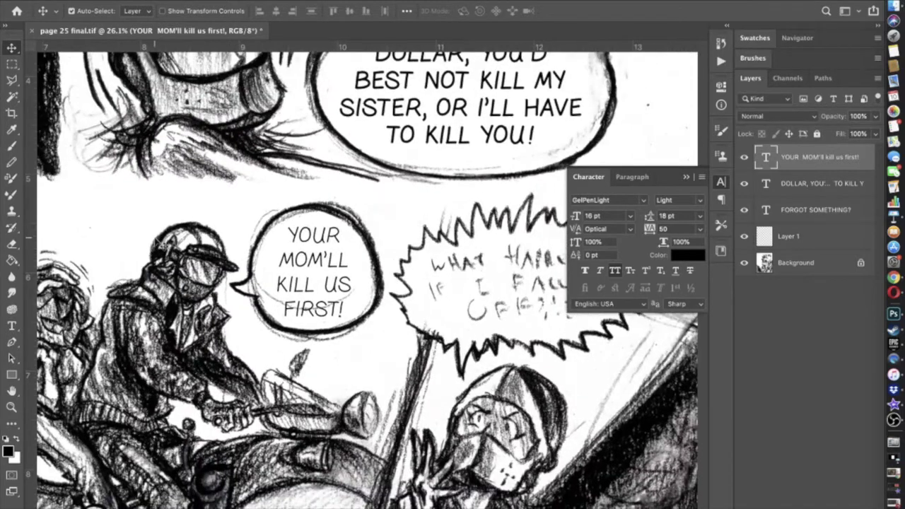
pyautogui.scroll(-2, 162, 245)
pyautogui.scroll(-1, 162, 245)
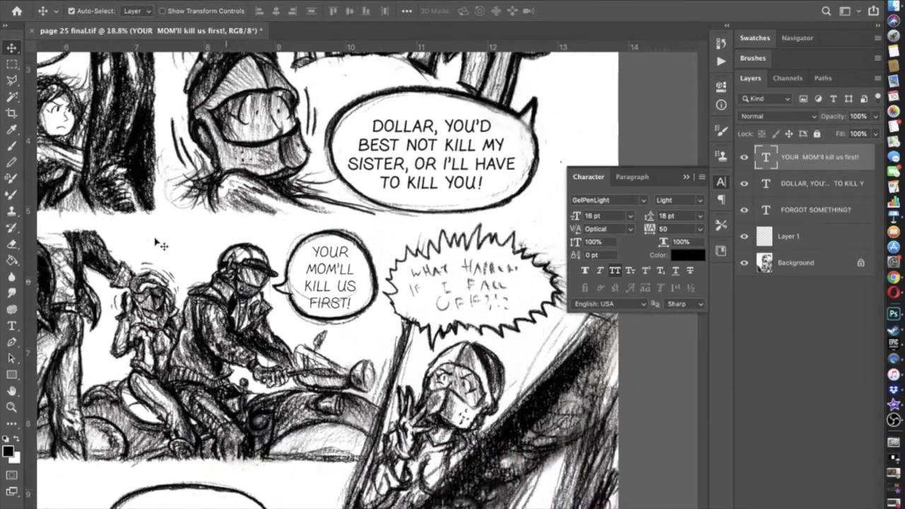
pyautogui.click(16, 327)
pyautogui.click(319, 282)
pyautogui.press('super+a')
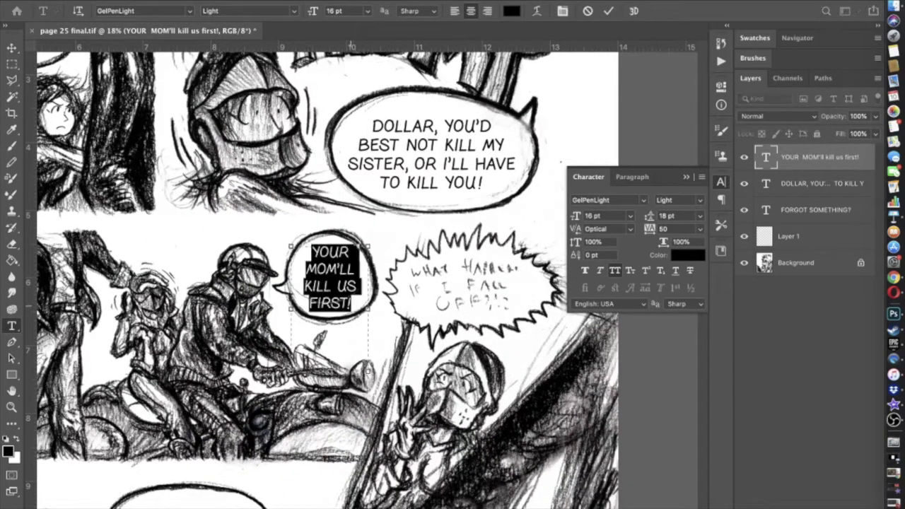
pyautogui.click(160, 9)
pyautogui.click(189, 11)
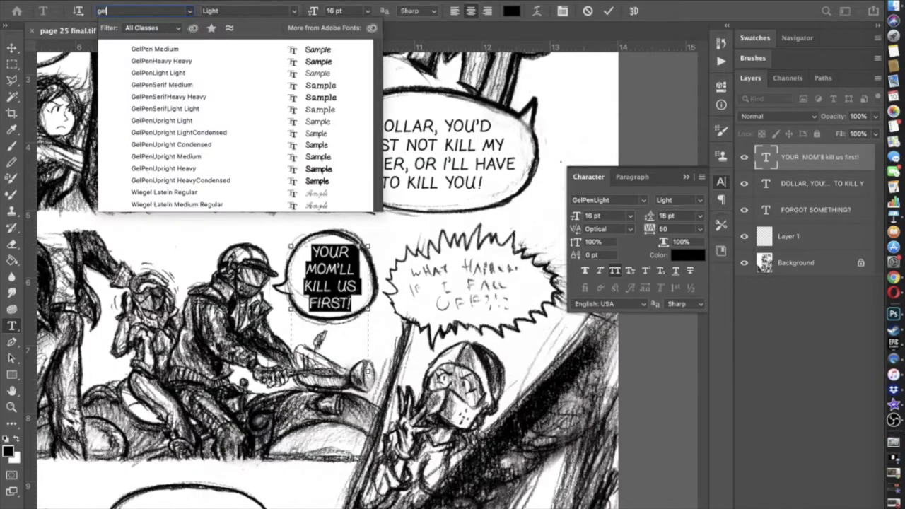
pyautogui.click(190, 90)
pyautogui.click(169, 9)
pyautogui.write('ge')
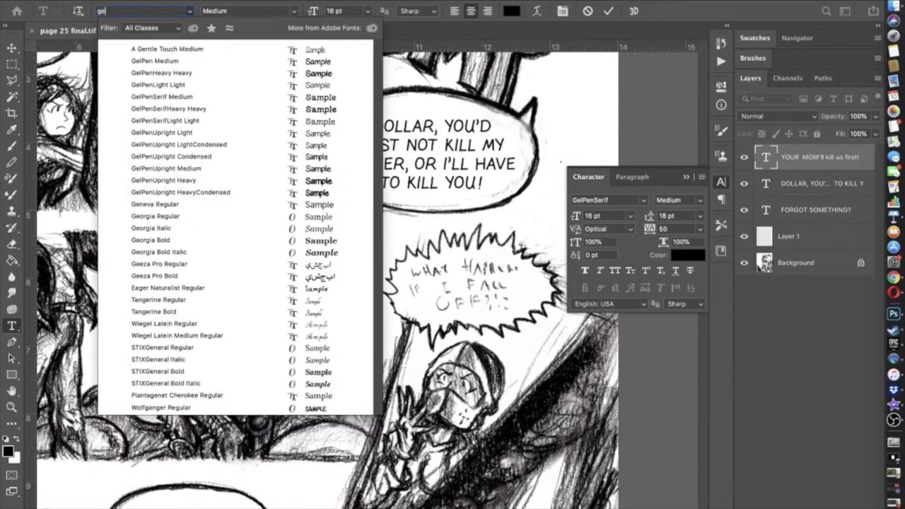
pyautogui.click(176, 62)
pyautogui.click(338, 271)
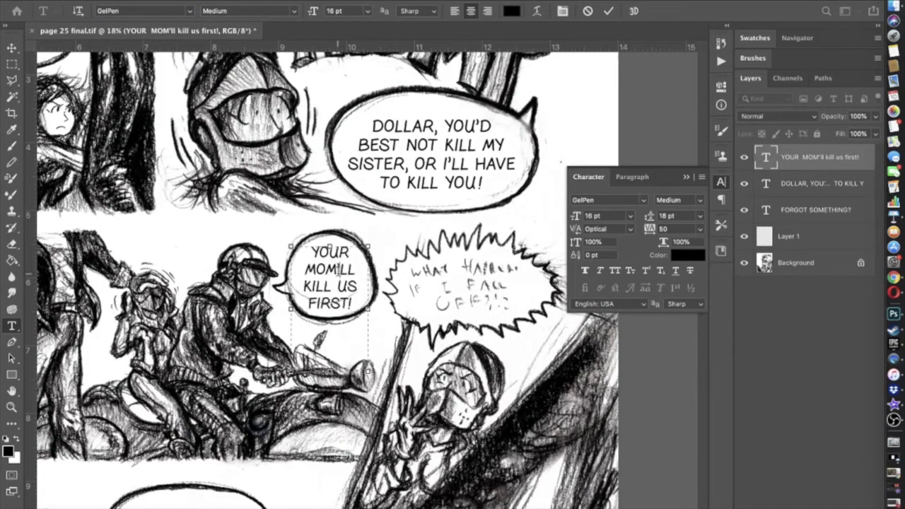
# - Try to set the leading of the whole YOUR MOM'LL KILL US FIRST! dialogue to 16 pt
pyautogui.scroll(2, 338, 271)
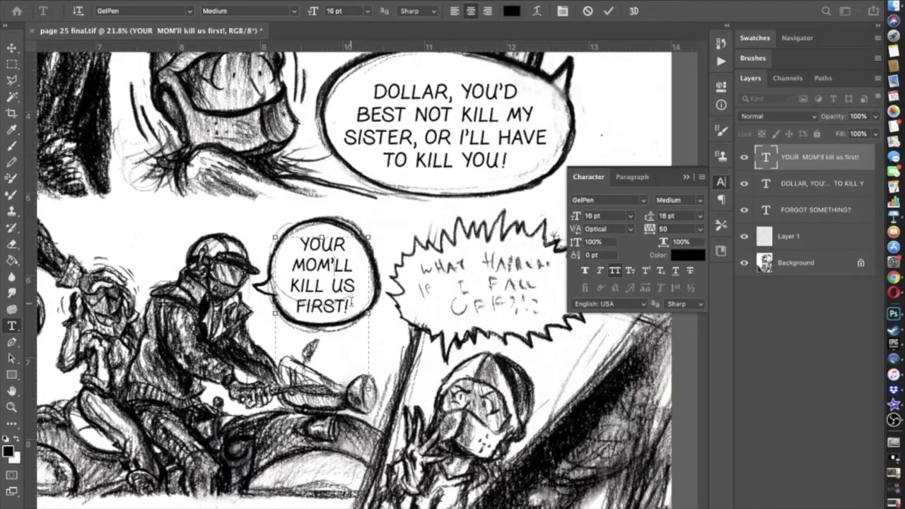
pyautogui.hotkey('ctrl', 'a')
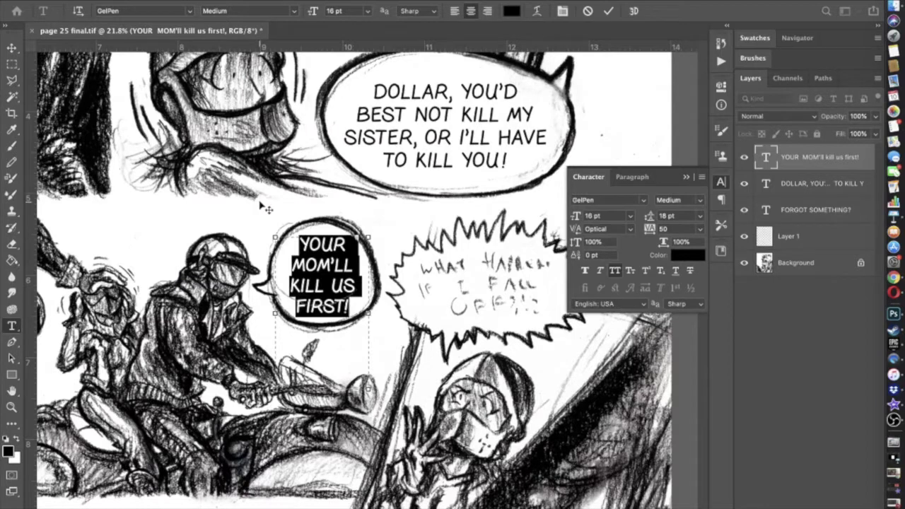
pyautogui.click(681, 215)
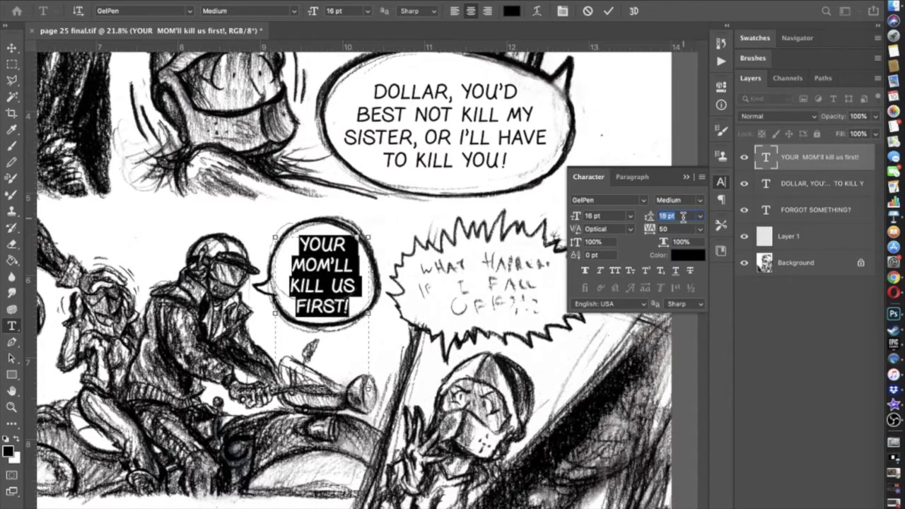
pyautogui.click(11, 48)
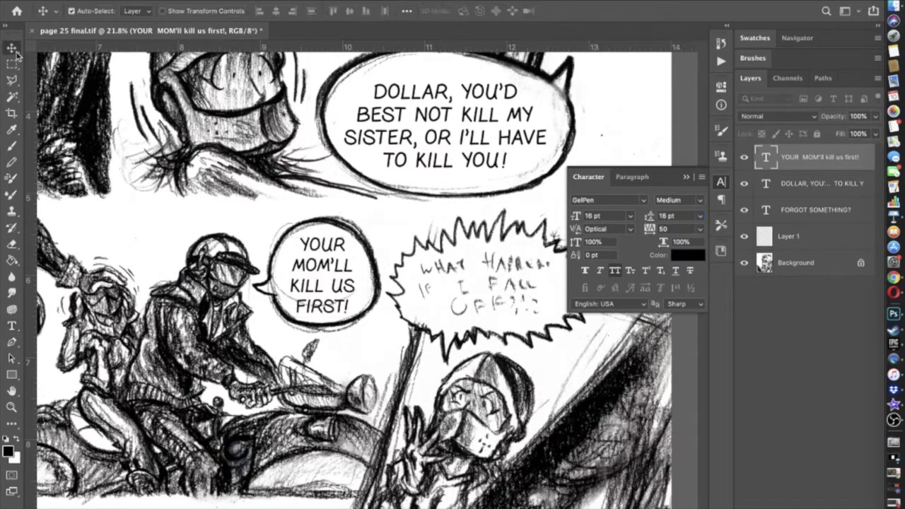
# - Change only the pronoun I of I'LL in the DOLLAR balloon to the GelPenSerif font
pyautogui.click(800, 185)
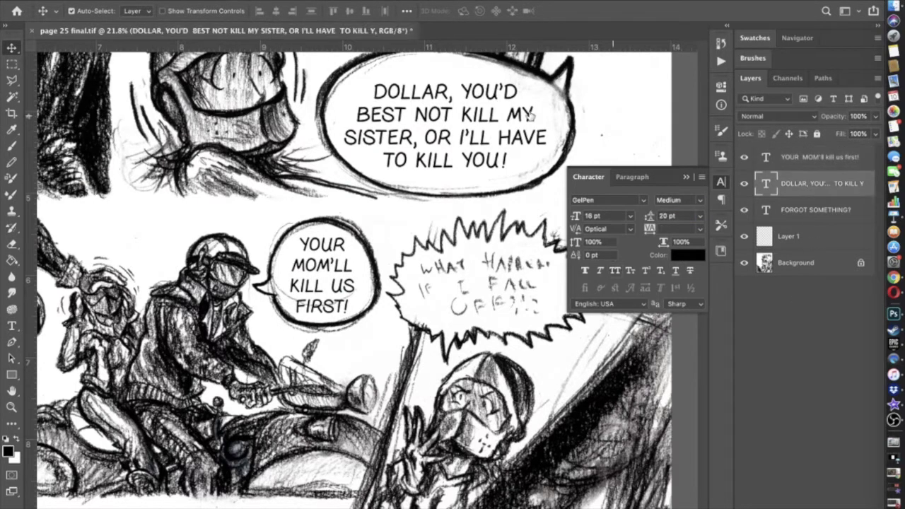
pyautogui.click(15, 327)
pyautogui.click(462, 137)
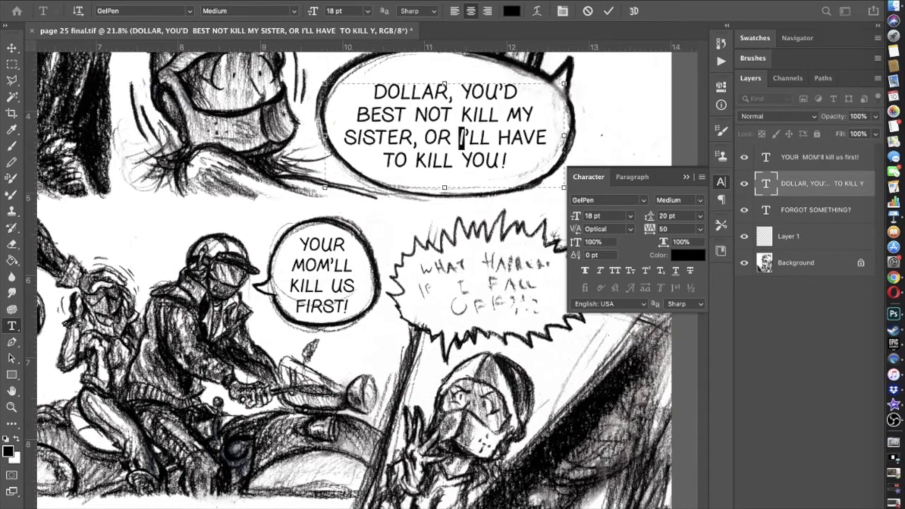
pyautogui.click(189, 11)
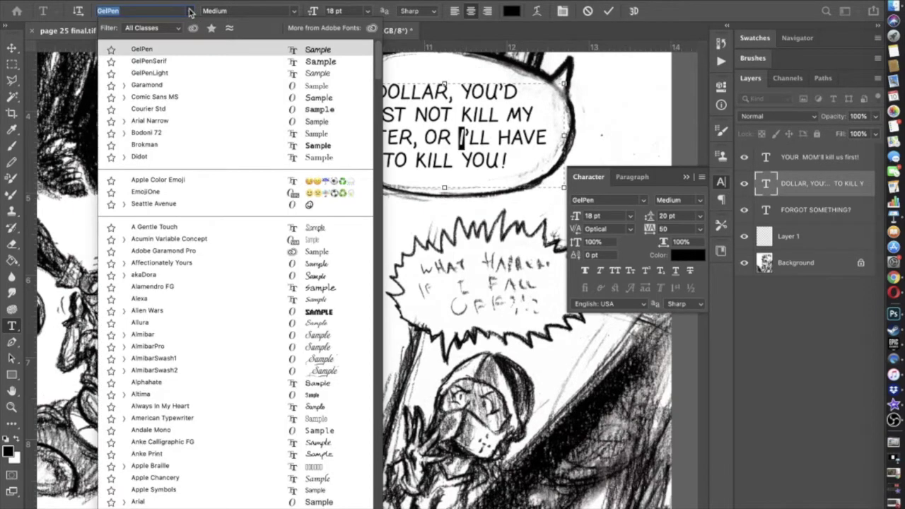
pyautogui.click(189, 12)
pyautogui.click(189, 12)
pyautogui.click(173, 60)
pyautogui.click(535, 151)
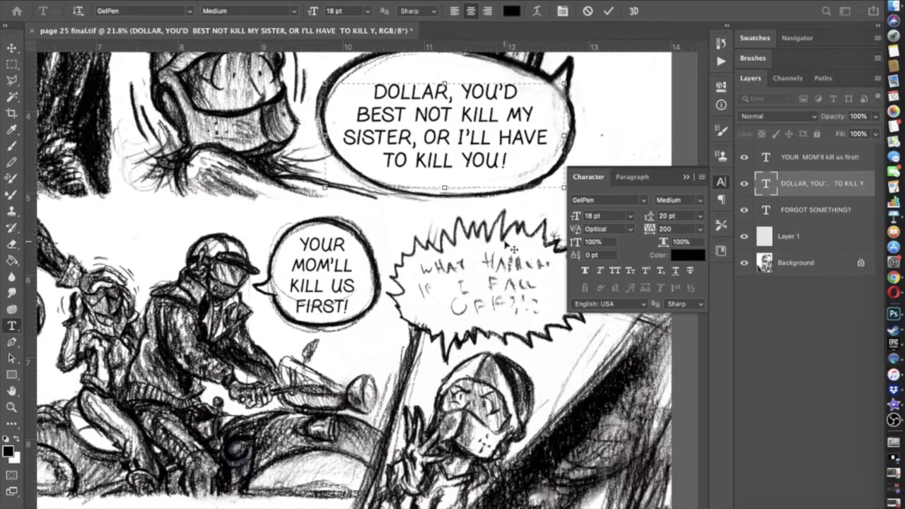
# - On the Background layer, paint over the handwritten dialogue in the spiky balloon with a white Normal-mode brush about 198 px wide
pyautogui.click(790, 265)
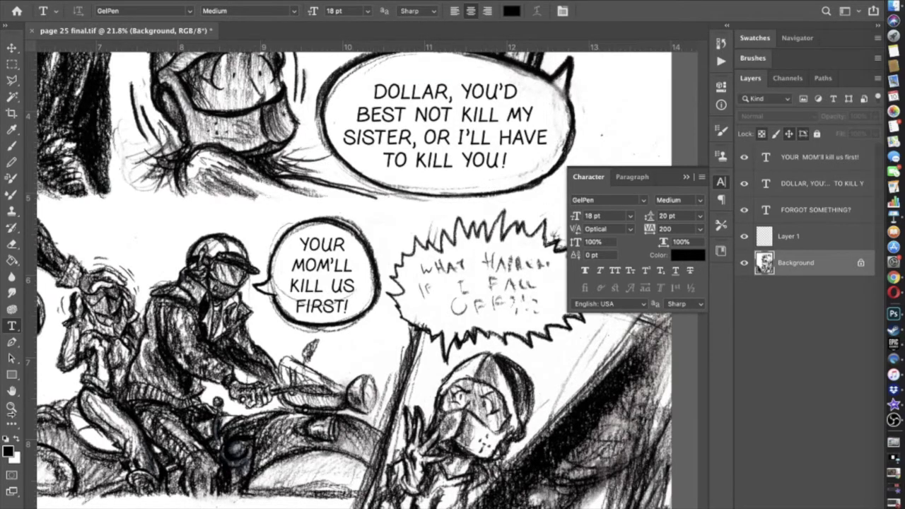
pyautogui.click(16, 438)
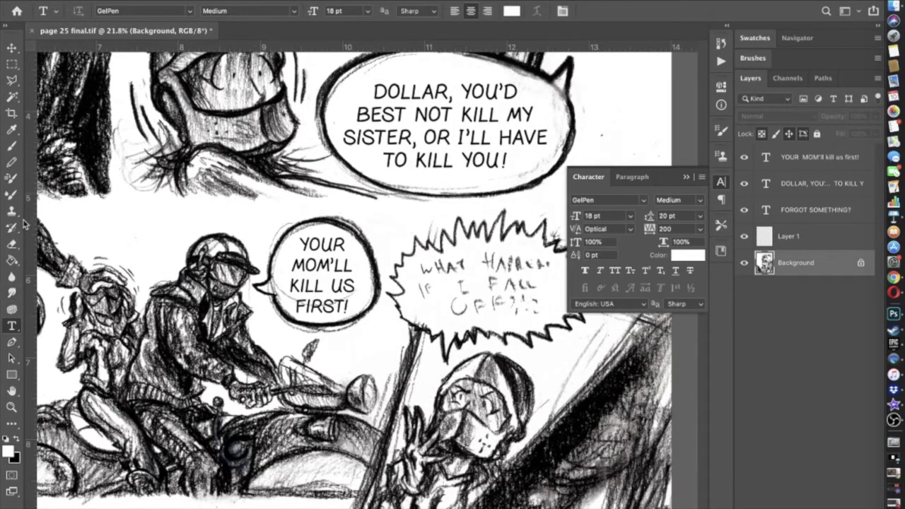
pyautogui.click(11, 148)
pyautogui.click(78, 12)
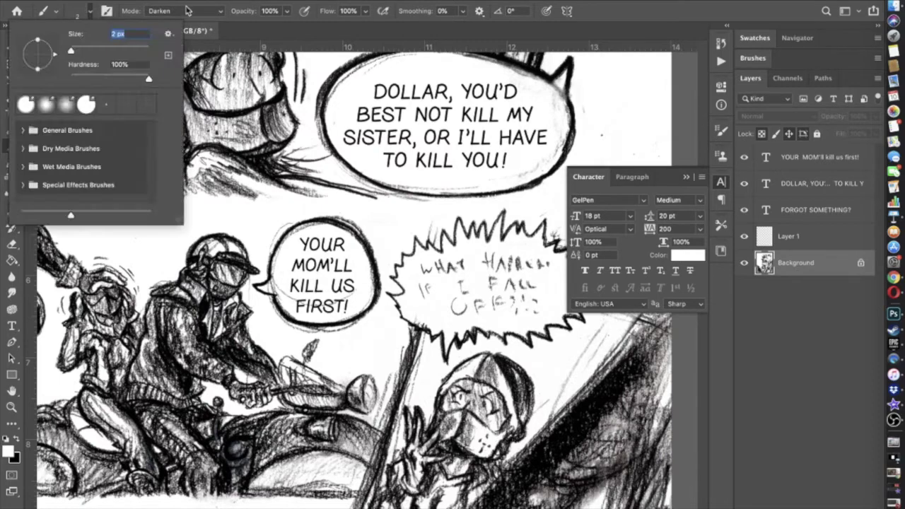
pyautogui.click(189, 10)
pyautogui.click(38, 89)
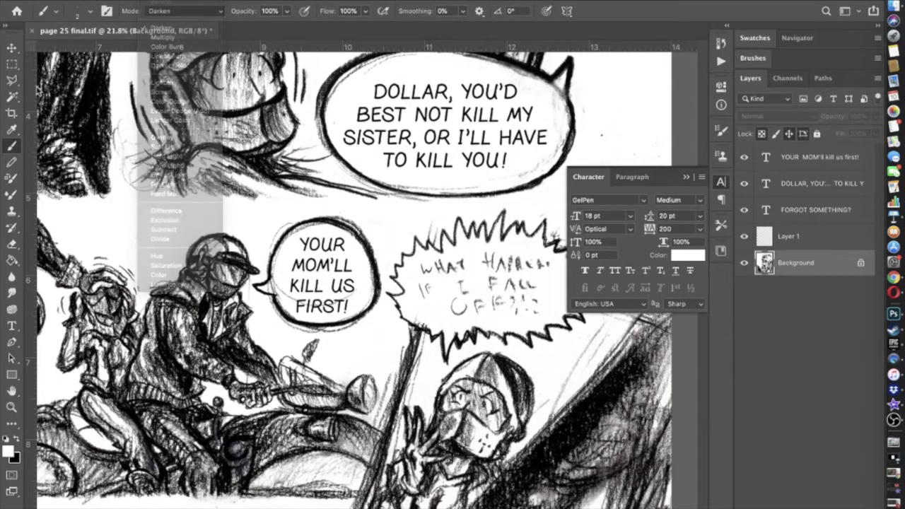
pyautogui.click(87, 12)
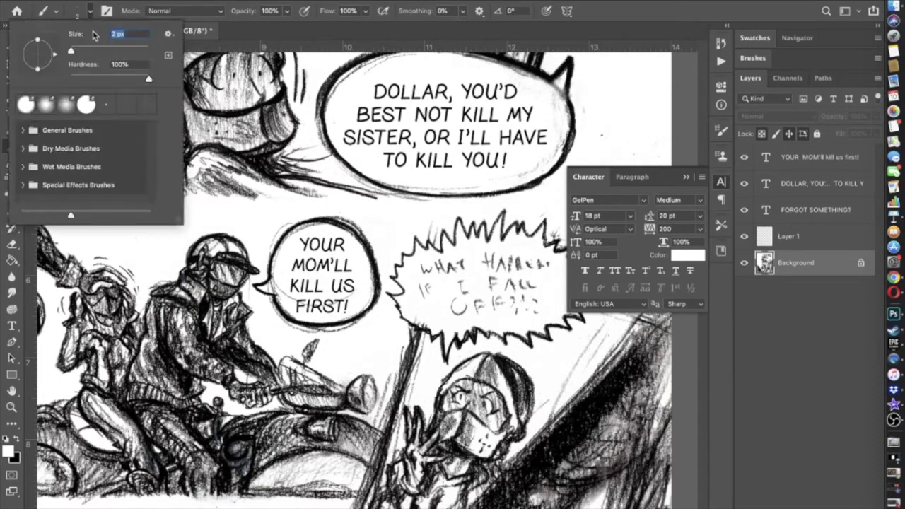
pyautogui.click(128, 49)
pyautogui.moveTo(425, 270)
pyautogui.mouseDown()
pyautogui.moveTo(488, 267)
pyautogui.moveTo(464, 264)
pyautogui.moveTo(486, 253)
pyautogui.moveTo(495, 262)
pyautogui.moveTo(548, 262)
pyautogui.moveTo(539, 283)
pyautogui.moveTo(422, 287)
pyautogui.moveTo(468, 275)
pyautogui.moveTo(455, 309)
pyautogui.moveTo(498, 305)
pyautogui.moveTo(481, 298)
pyautogui.moveTo(511, 304)
pyautogui.moveTo(486, 308)
pyautogui.moveTo(535, 310)
pyautogui.moveTo(523, 286)
pyautogui.moveTo(454, 300)
pyautogui.moveTo(526, 296)
pyautogui.mouseUp()
pyautogui.hscroll(3, 526, 296)
pyautogui.hscroll(1, 526, 295)
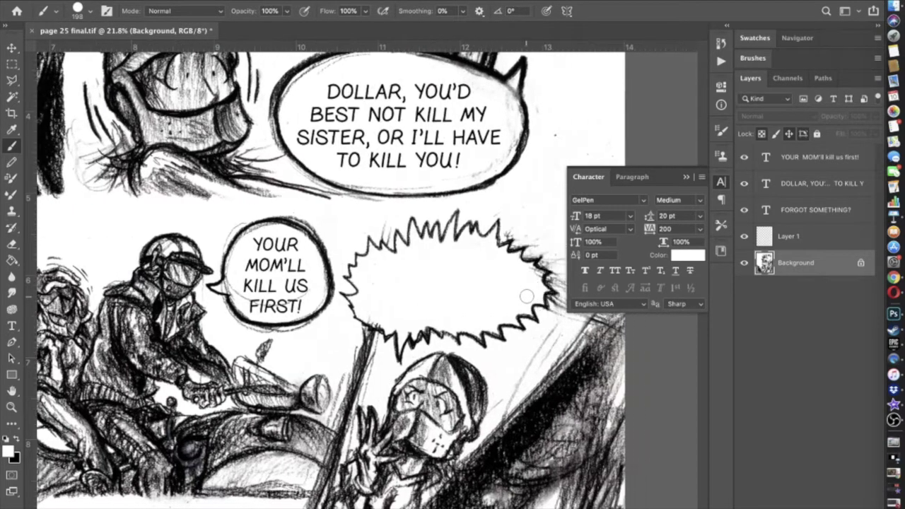
# - Duplicate the YOUR MOM'LL KILL US FIRST! text layer within the same document, keeping the suggested name
pyautogui.click(797, 164)
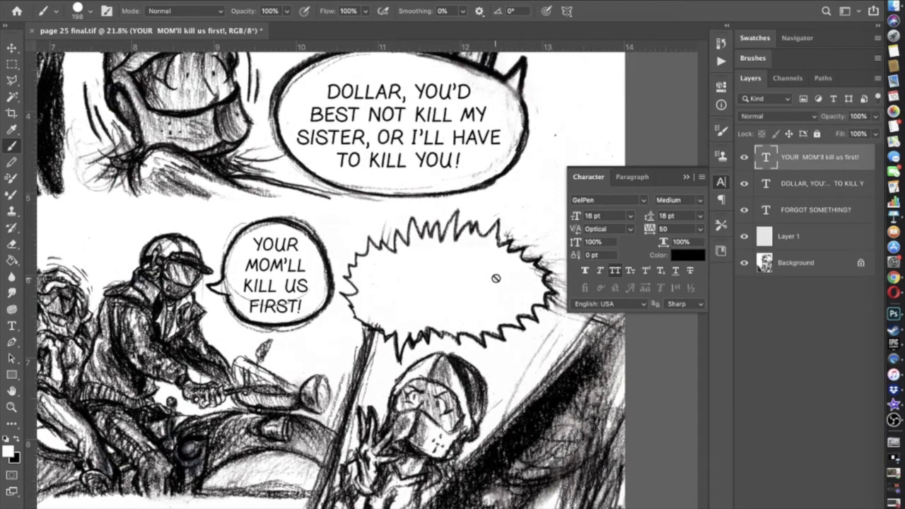
pyautogui.scroll(-3, 495, 277)
pyautogui.scroll(3, 460, 297)
pyautogui.hscroll(-3, 424, 311)
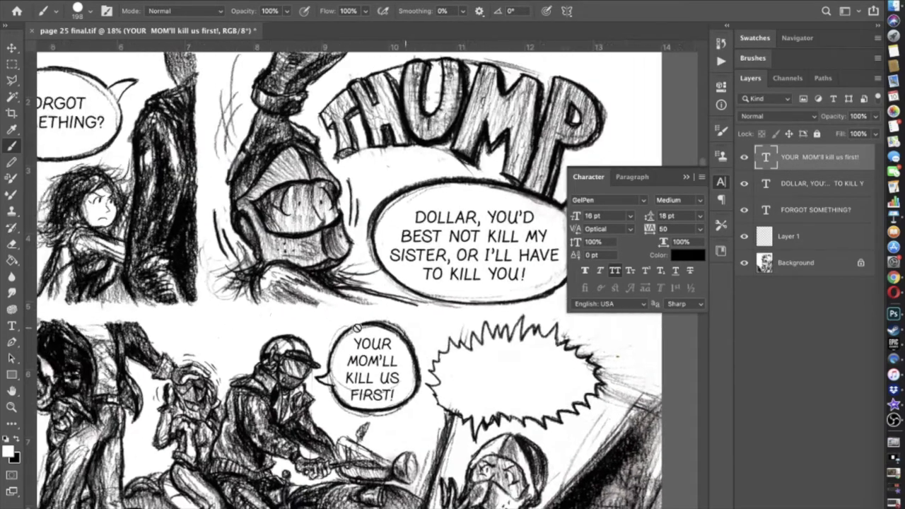
pyautogui.scroll(2, 357, 327)
pyautogui.hscroll(3, 357, 328)
pyautogui.scroll(-1, 361, 327)
pyautogui.rightClick(801, 172)
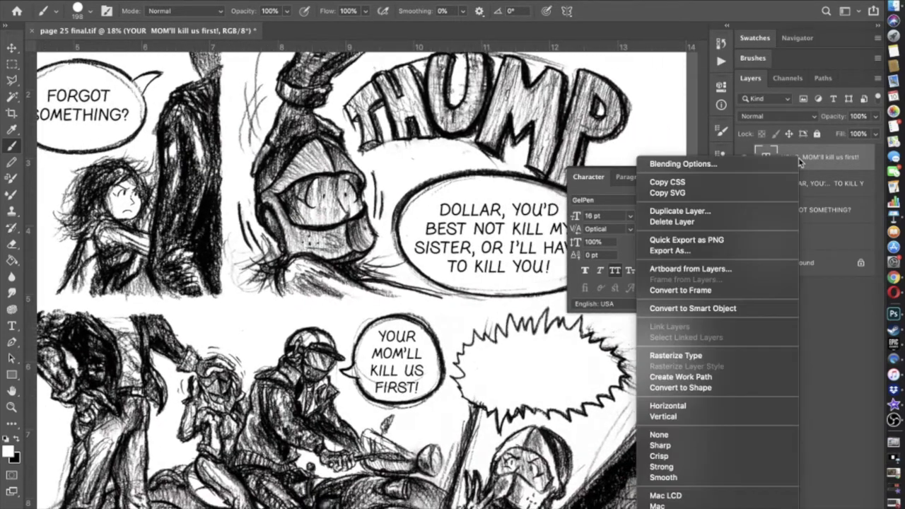
pyautogui.click(530, 240)
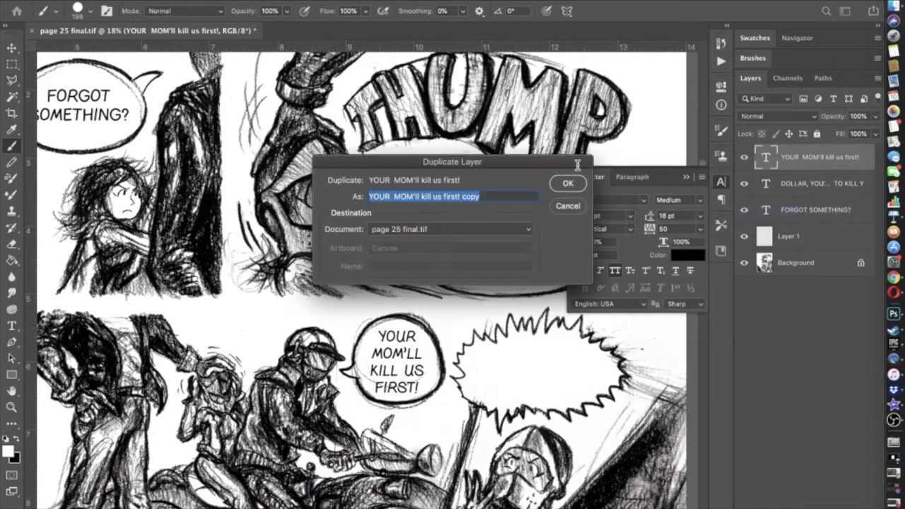
pyautogui.click(569, 182)
# - Move the duplicated dialogue into the empty spiky balloon
pyautogui.click(11, 48)
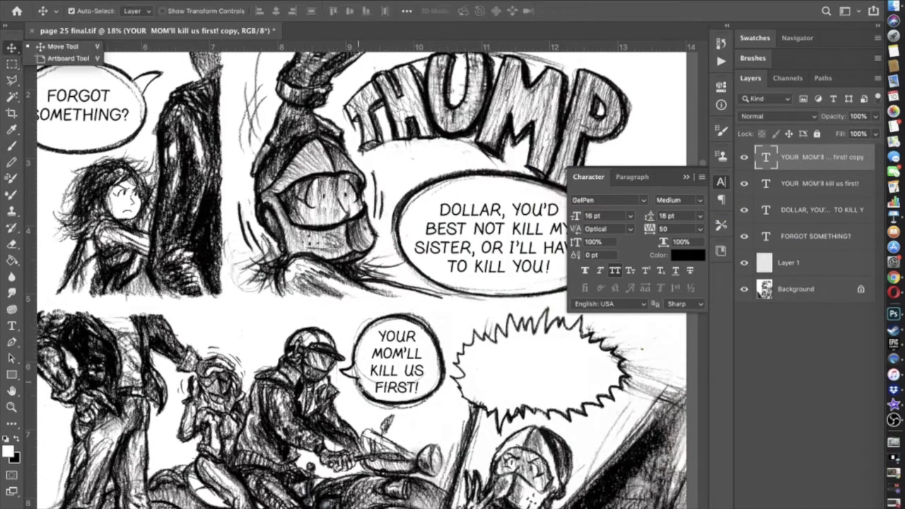
pyautogui.moveTo(392, 359); pyautogui.dragTo(524, 365)
pyautogui.scroll(3, 524, 366)
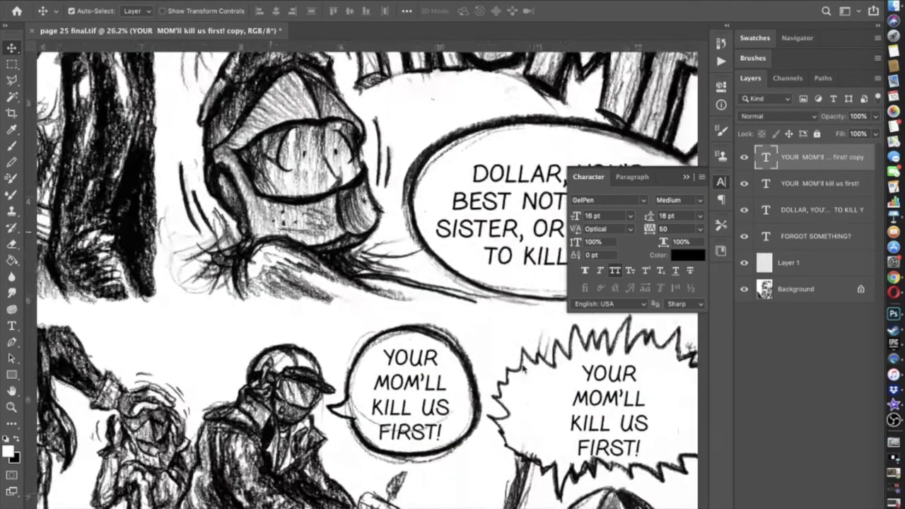
# - Widen the copied text box on both sides so it spans most of the spiky balloon
pyautogui.hscroll(5, 525, 365)
pyautogui.scroll(-2, 524, 366)
pyautogui.click(11, 326)
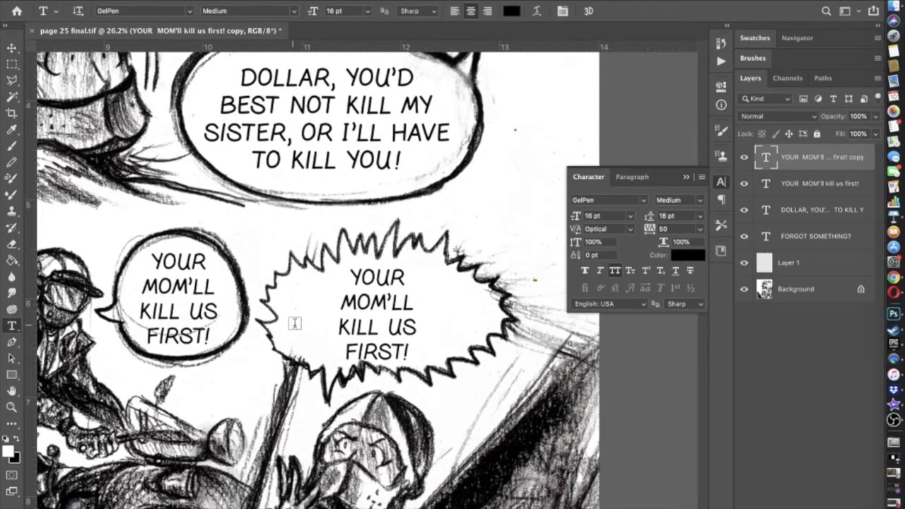
pyautogui.click(347, 329)
pyautogui.moveTo(319, 360); pyautogui.dragTo(282, 360)
pyautogui.moveTo(432, 361); pyautogui.dragTo(486, 360)
# - Replace the copied dialogue in the spiky balloon with WHAT HAPPENS!
pyautogui.moveTo(415, 329); pyautogui.dragTo(337, 244)
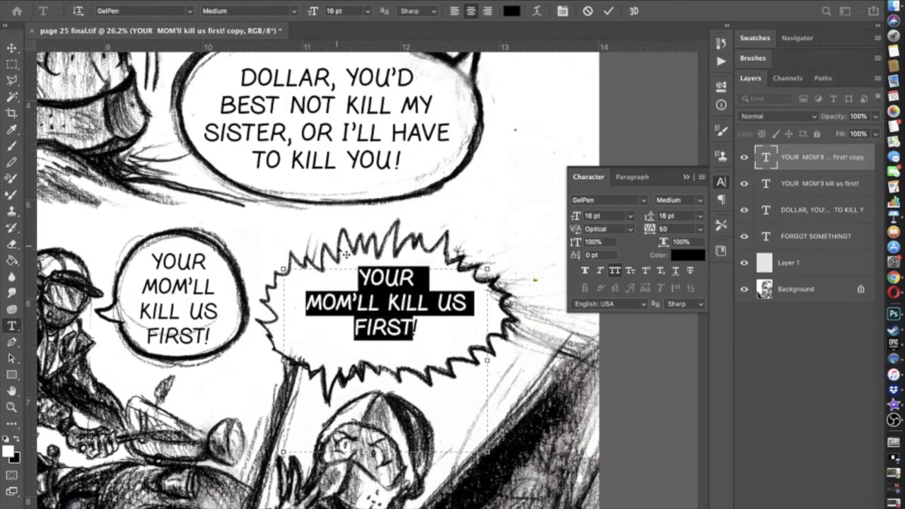
pyautogui.write('What!')
pyautogui.press('Left')
pyautogui.press('BackSpace')
pyautogui.press('BackSpace')
pyautogui.press('BackSpace')
pyautogui.write('HAT')
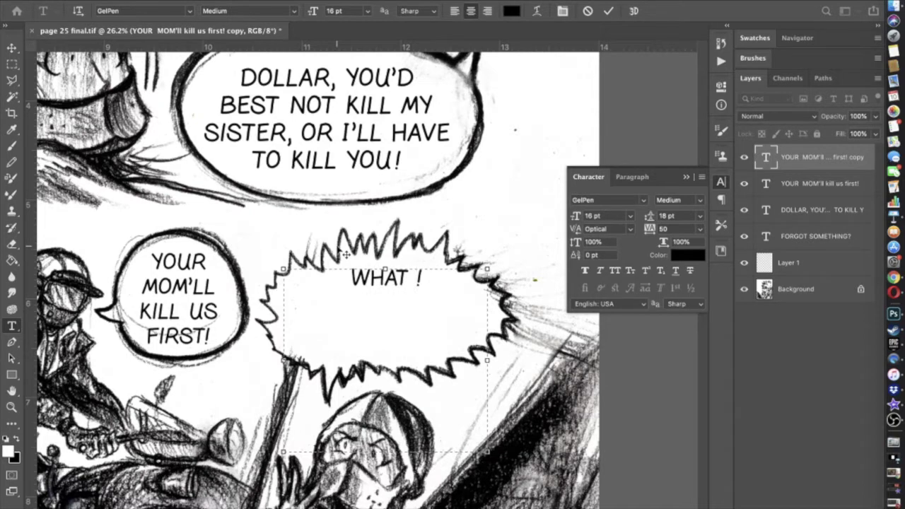
pyautogui.press('BackSpace')
pyautogui.write('HAPPENS')
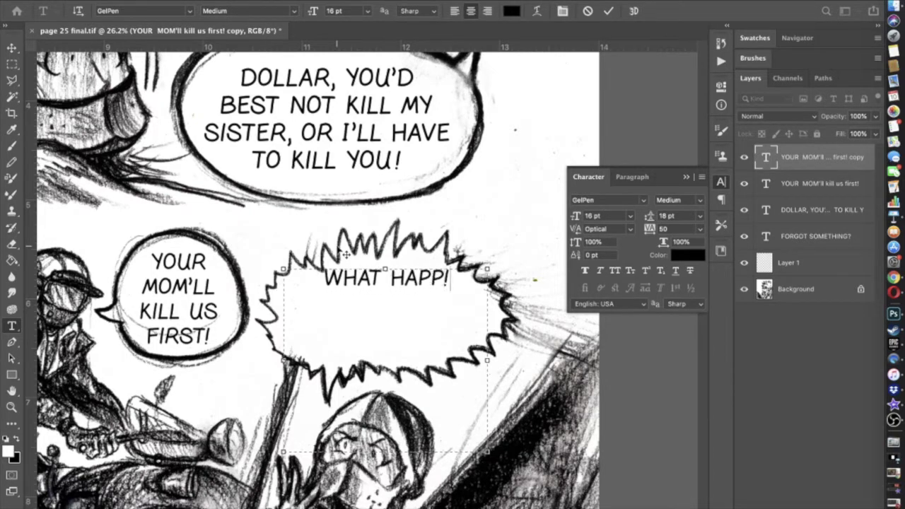
# - Lower the top edge of the spiky balloon's text box slightly and add the line WAIT! above WHAT HAPPENS!
pyautogui.moveTo(387, 267); pyautogui.dragTo(369, 285)
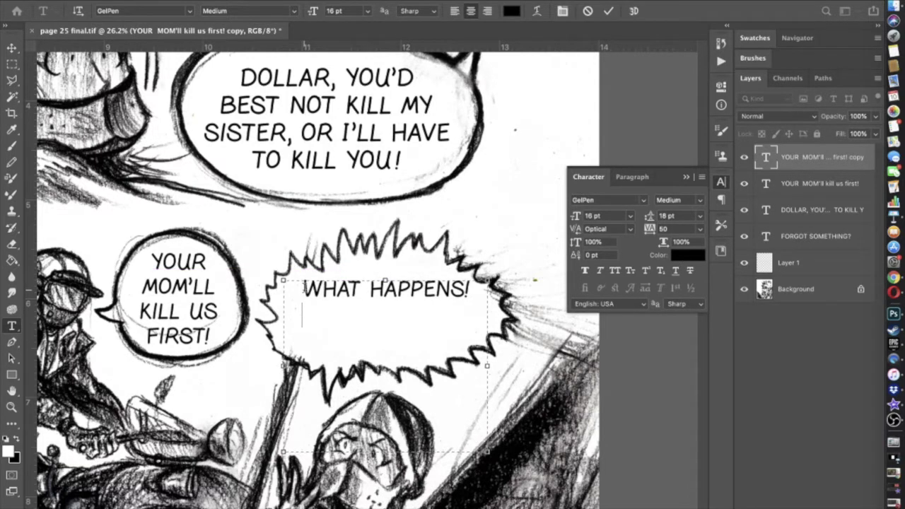
pyautogui.press('Return')
pyautogui.write('WAIT!')
# - Set only the word WAIT! in the spiky balloon to the GelPenHeavy Heavy font
pyautogui.hotkey('shift', 'Up')
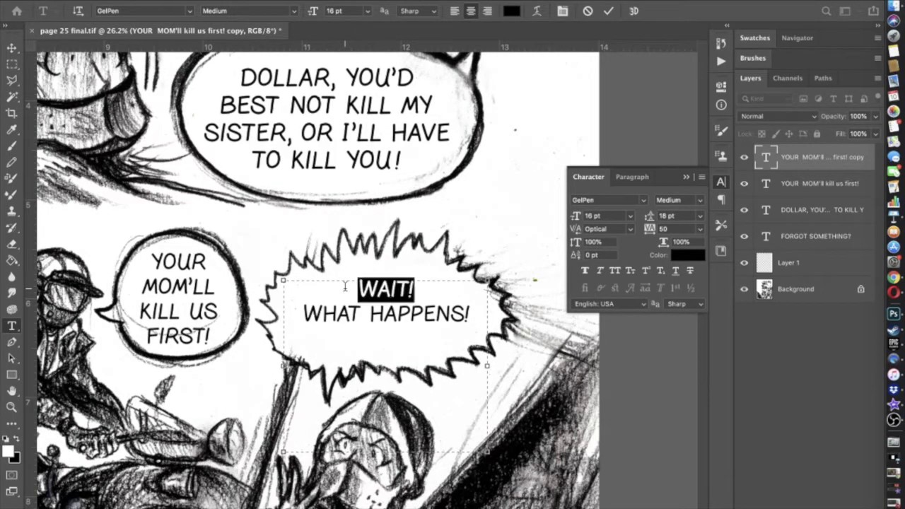
pyautogui.click(160, 13)
pyautogui.click(189, 11)
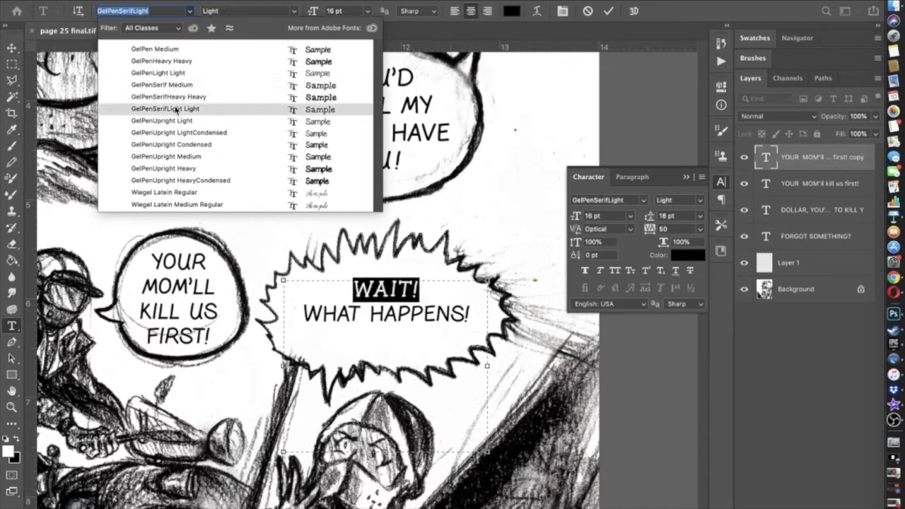
pyautogui.click(188, 64)
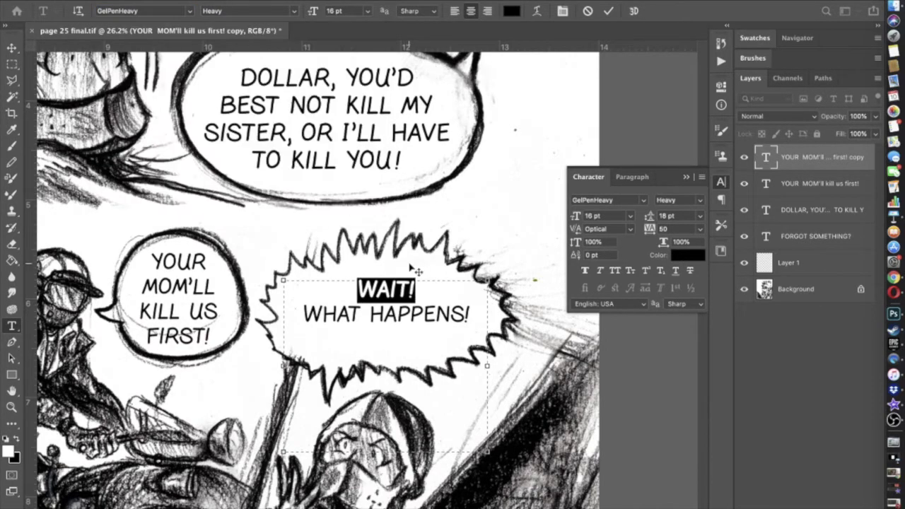
# - Set the tracking of the final T! in WAIT! in the spiky balloon to 150
pyautogui.click(429, 285)
pyautogui.hotkey('shift', 'Left')
pyautogui.hotkey('shift', 'Left')
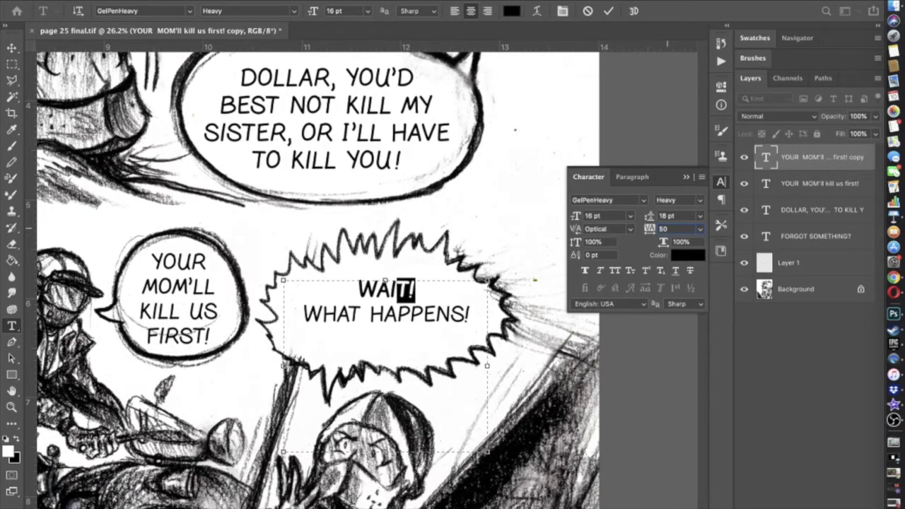
pyautogui.click(663, 229)
pyautogui.write('150')
pyautogui.press('Return')
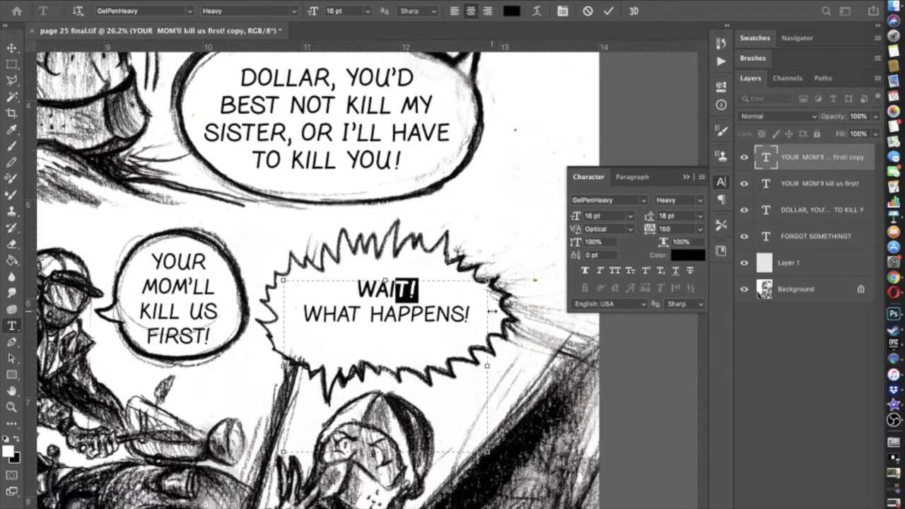
# - Set the tracking of the T! in FIRST! in the round YOUR MOM'LL KILL US FIRST! balloon to 150
pyautogui.click(807, 183)
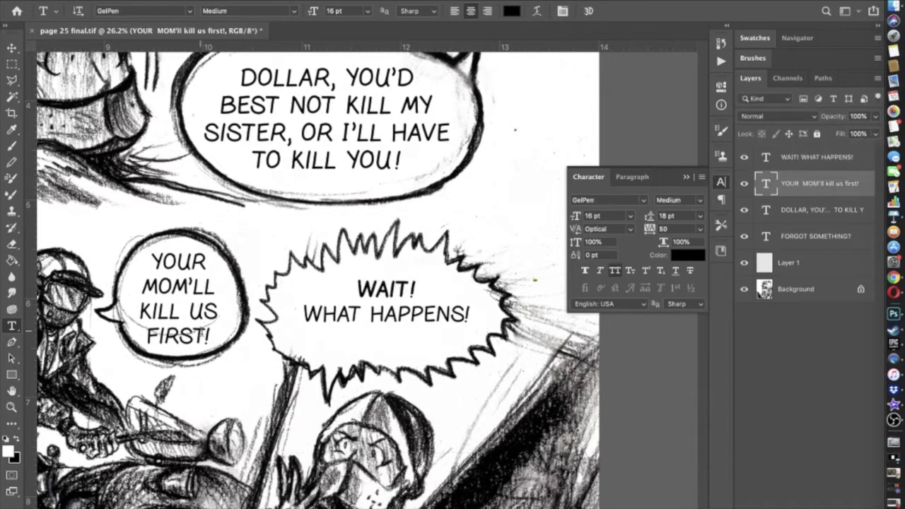
pyautogui.moveTo(210, 332); pyautogui.dragTo(193, 334)
pyautogui.click(689, 229)
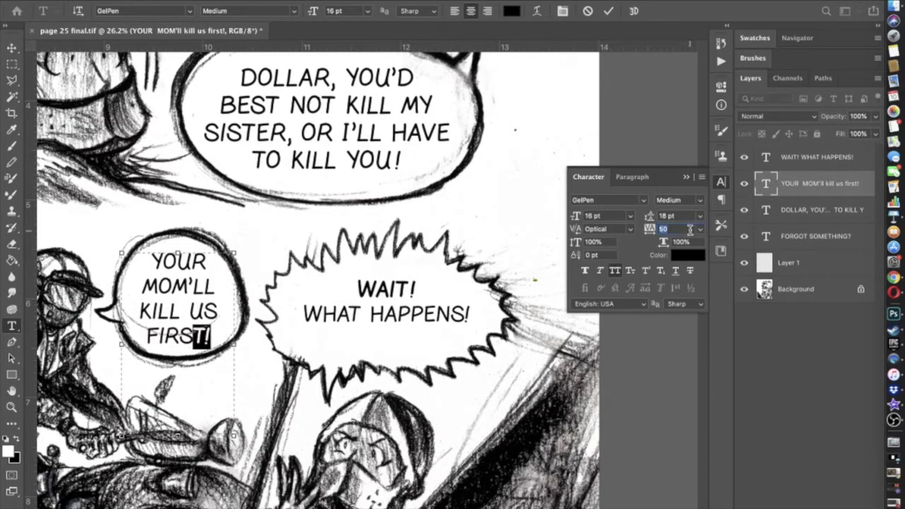
pyautogui.write('150')
pyautogui.press('Return')
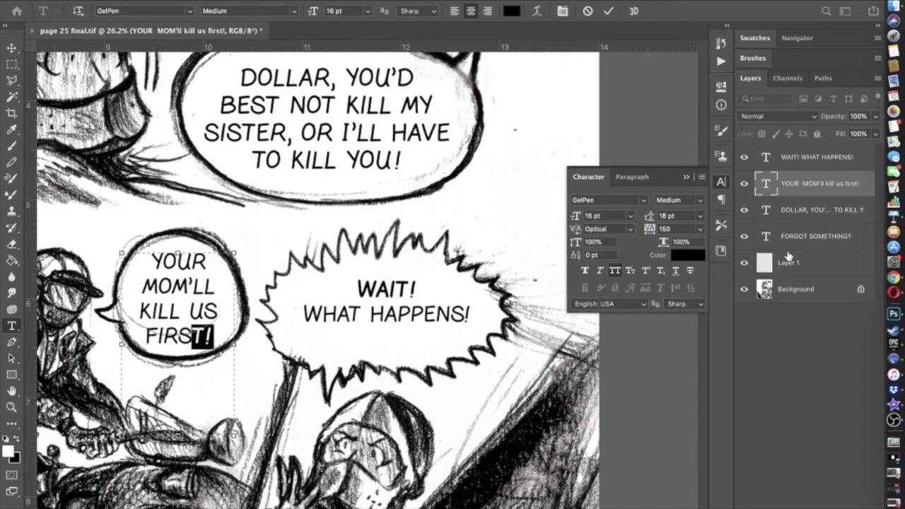
# - Nudge the WAIT! WHAT HAPPENS! text layer slightly upward in the spiky balloon
pyautogui.click(815, 156)
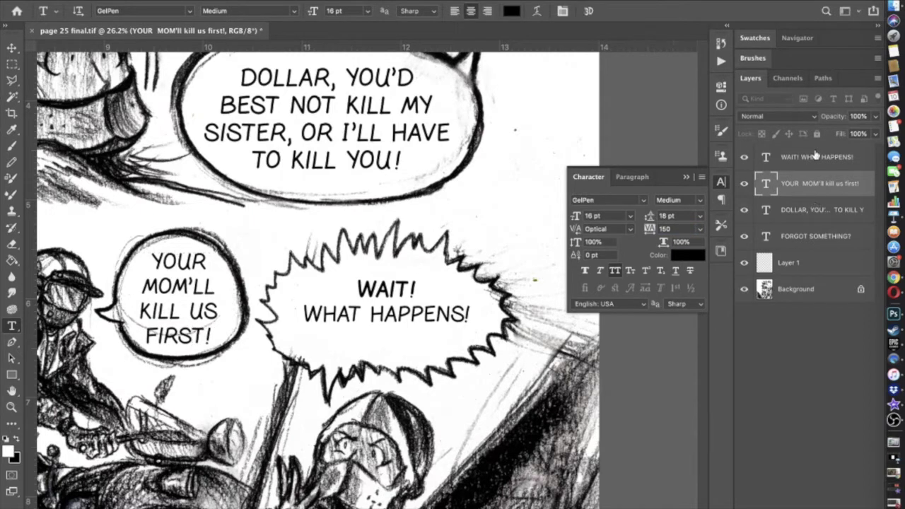
pyautogui.click(383, 311)
pyautogui.click(12, 48)
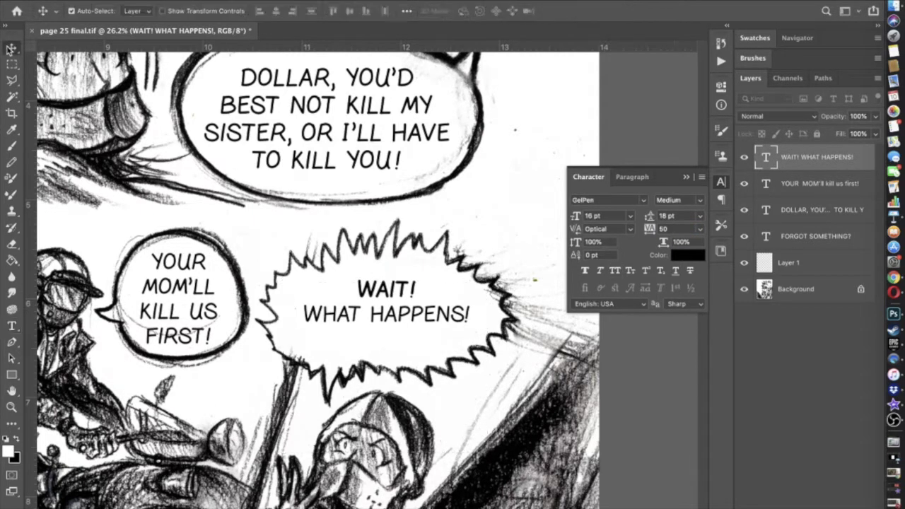
pyautogui.hotkey('shift', 'Up')
pyautogui.hotkey('shift', 'Up')
pyautogui.hotkey('shift', 'Up')
pyautogui.hotkey('shift', 'Up')
pyautogui.hotkey('shift', 'Up')
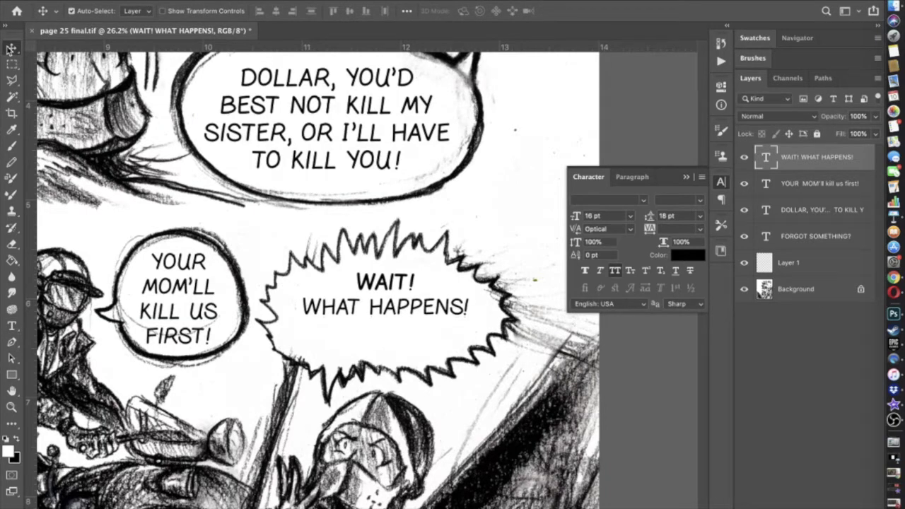
# - Extend the spiky balloon's dialogue with a third line so it ends WHAT HAPPENS / IF I FALL OFF?!?
pyautogui.click(11, 325)
pyautogui.click(436, 302)
pyautogui.press('Return')
pyautogui.write('IF I FALL OFF')
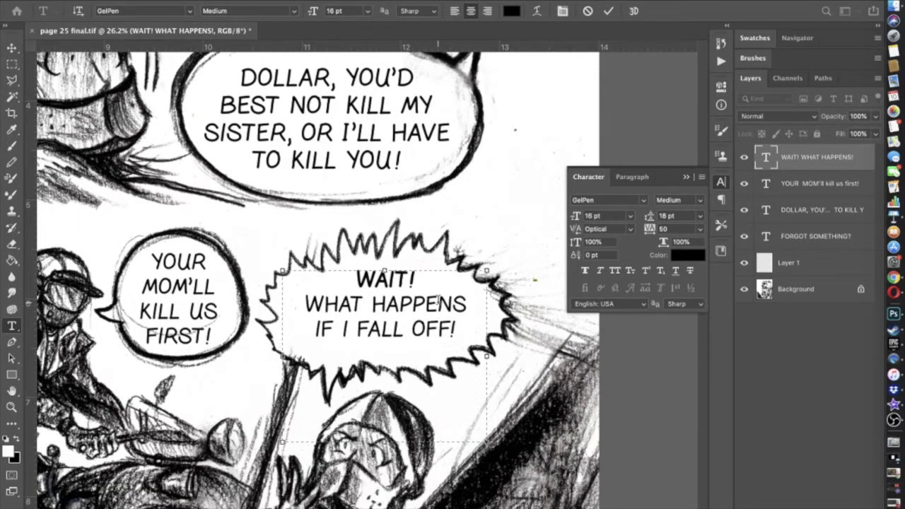
pyautogui.write('/')
pyautogui.press('BackSpace')
pyautogui.write('/')
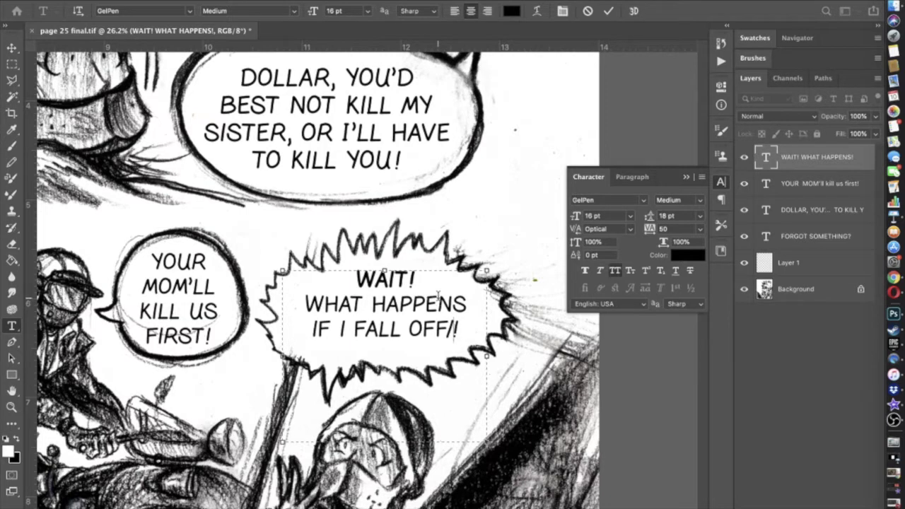
pyautogui.press('BackSpace')
pyautogui.write('?!')
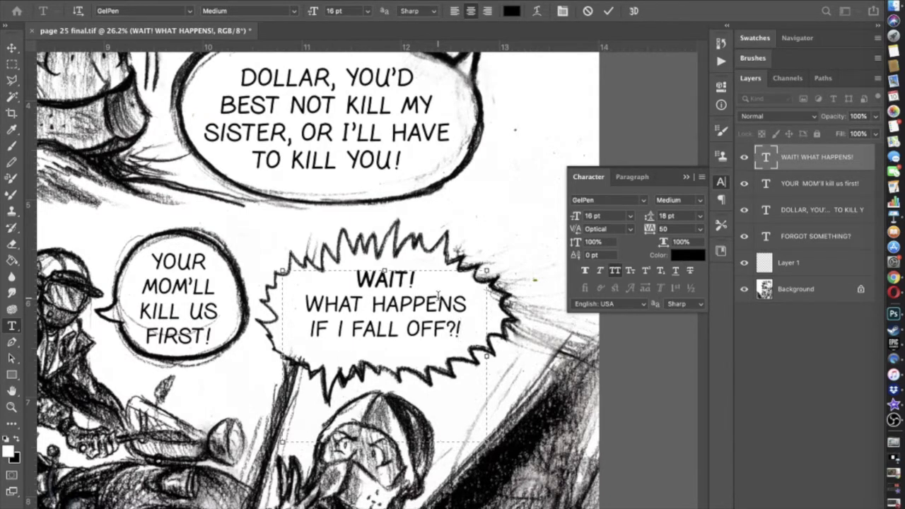
pyautogui.write('?')
# - Set the tracking of the last F in OFF to 150 and of the closing ?!? to 50
pyautogui.moveTo(466, 329); pyautogui.dragTo(428, 329)
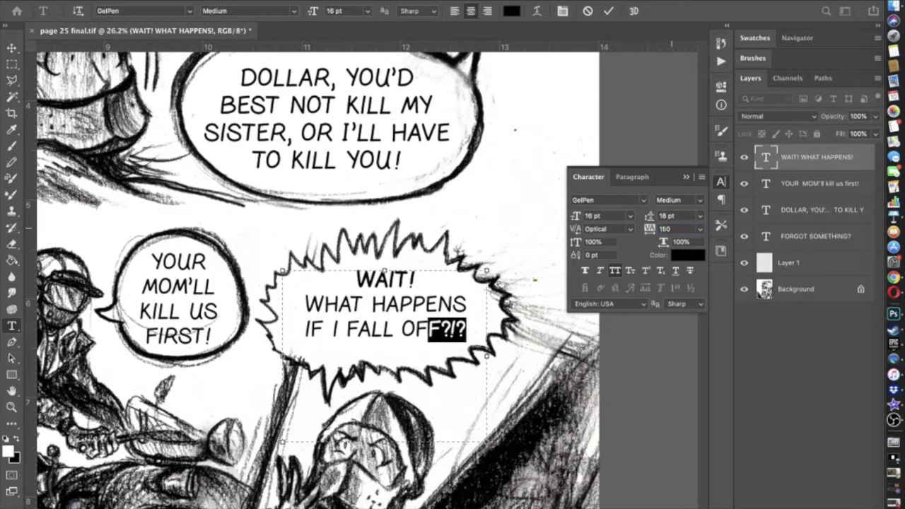
pyautogui.press('Return')
pyautogui.click(452, 330)
pyautogui.moveTo(469, 328); pyautogui.dragTo(444, 329)
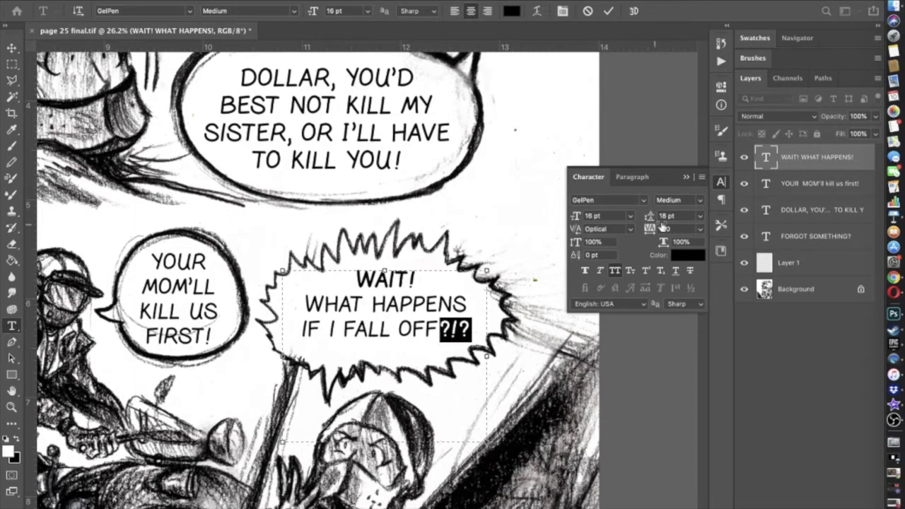
pyautogui.click(698, 229)
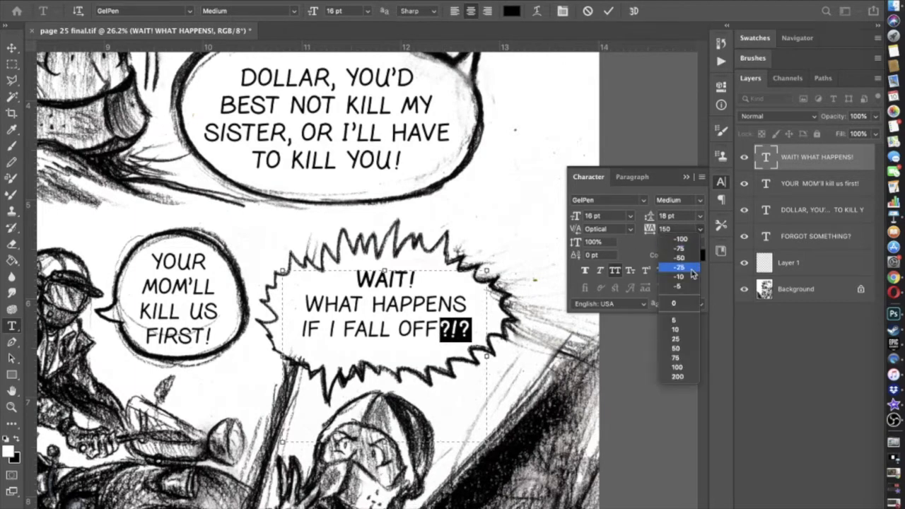
pyautogui.click(682, 347)
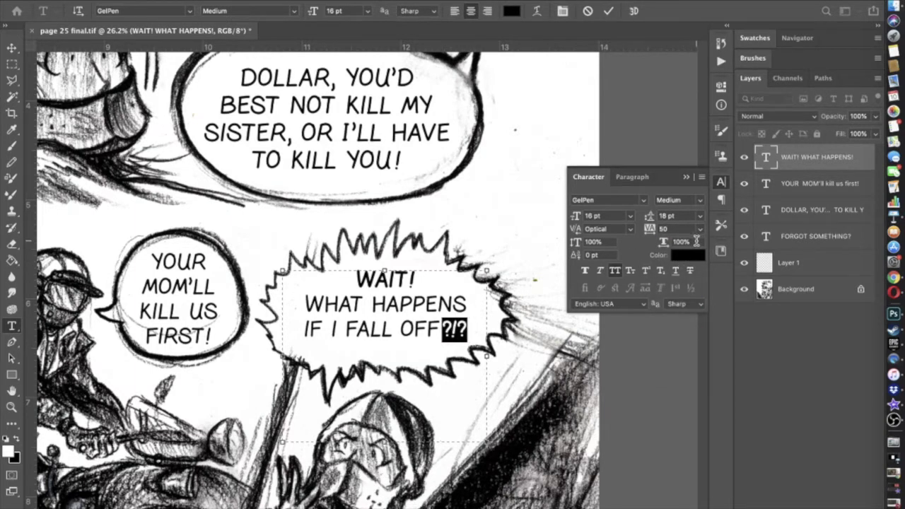
pyautogui.click(437, 348)
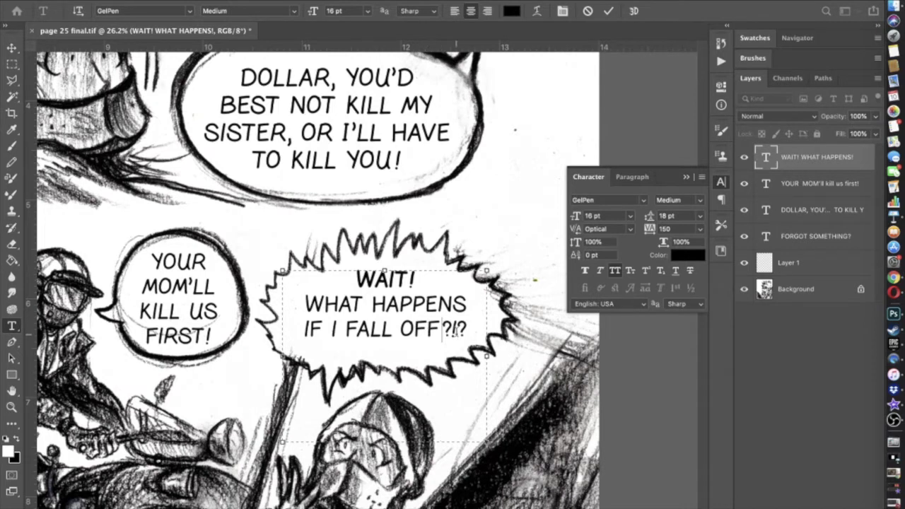
pyautogui.moveTo(466, 327); pyautogui.dragTo(452, 328)
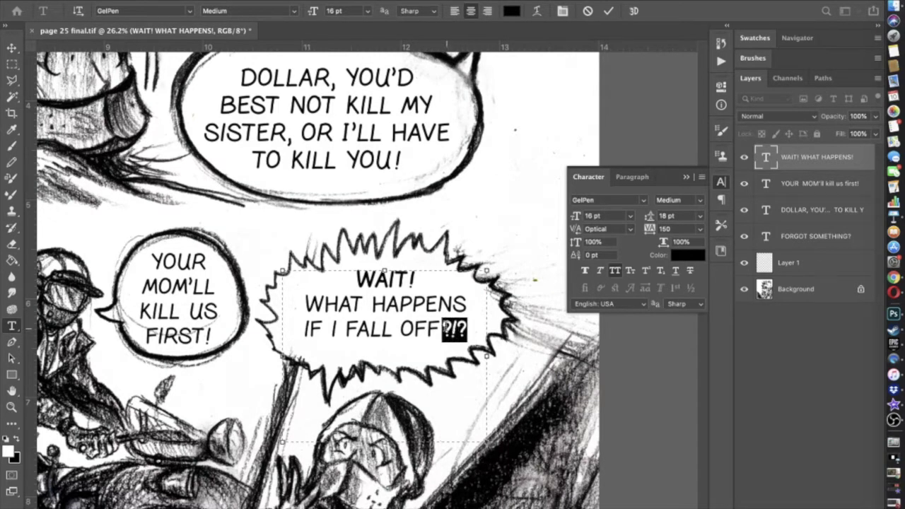
pyautogui.click(427, 329)
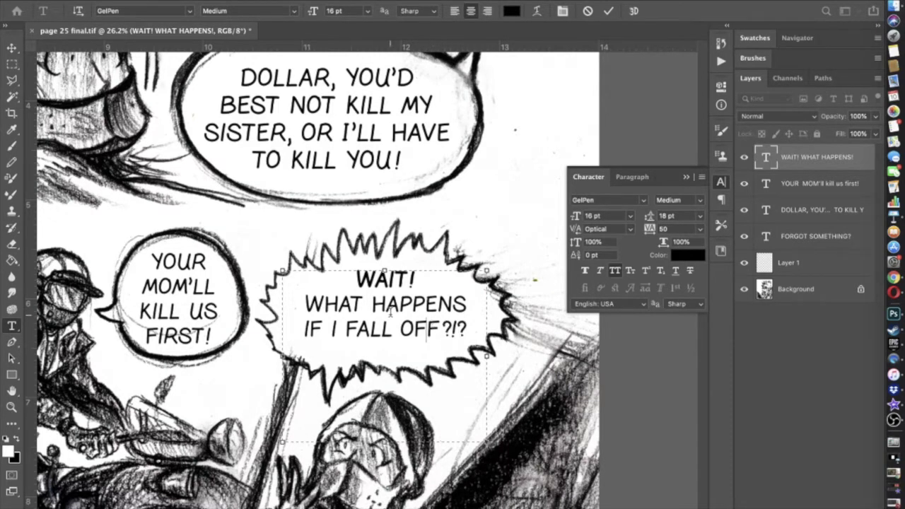
# - Set only the pronoun I in IF I FALL OFF?!? to the GelPenSerif Medium font
pyautogui.doubleClick(334, 330)
pyautogui.click(182, 9)
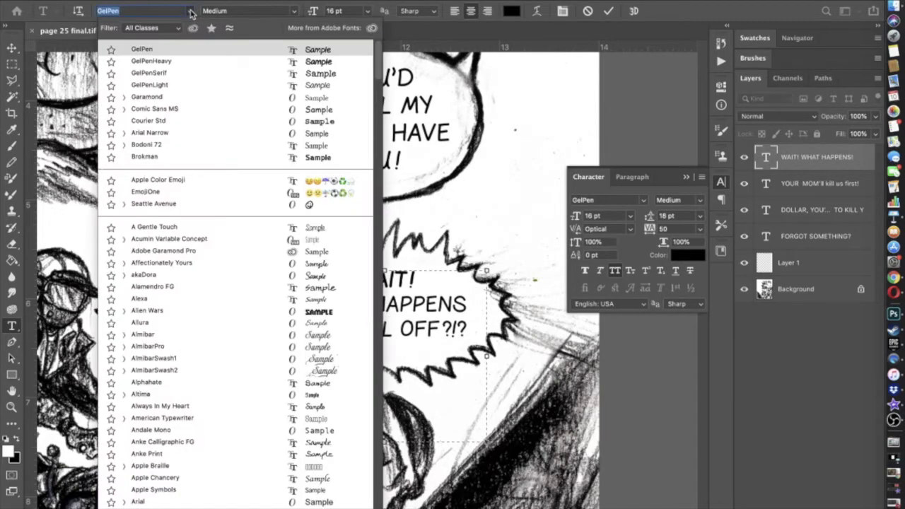
pyautogui.click(190, 76)
pyautogui.click(344, 331)
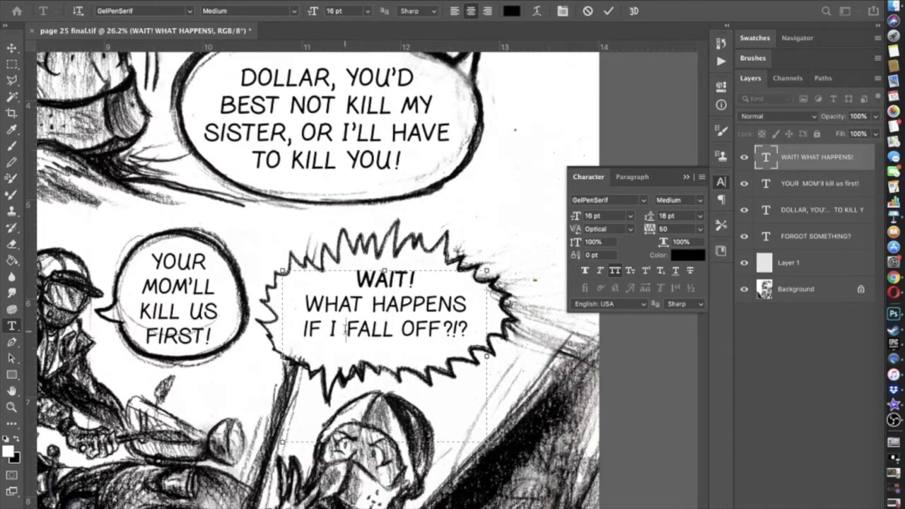
pyautogui.click(14, 46)
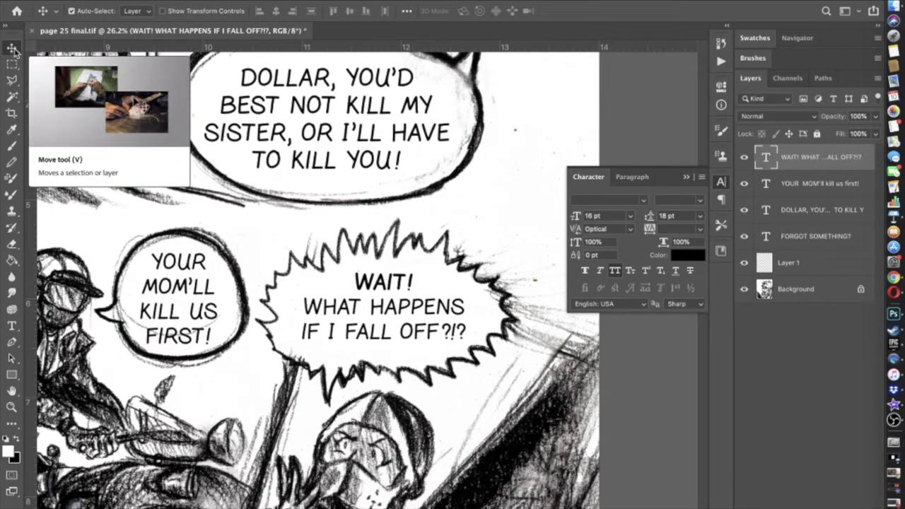
# - Duplicate the FORGOT SOMETHING? text layer within page 25 final.tif
pyautogui.press('super+minus')
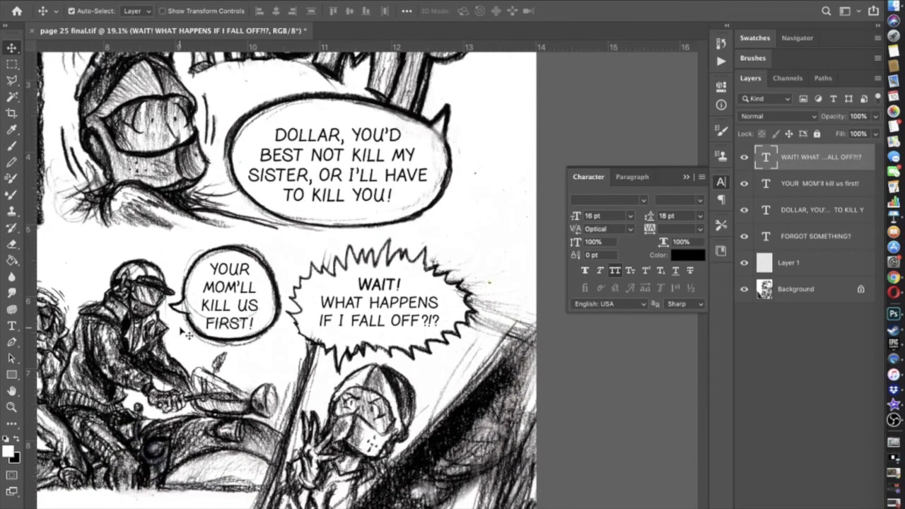
pyautogui.press('super+minus')
pyautogui.scroll(-3, 185, 335)
pyautogui.hscroll(-2, 185, 334)
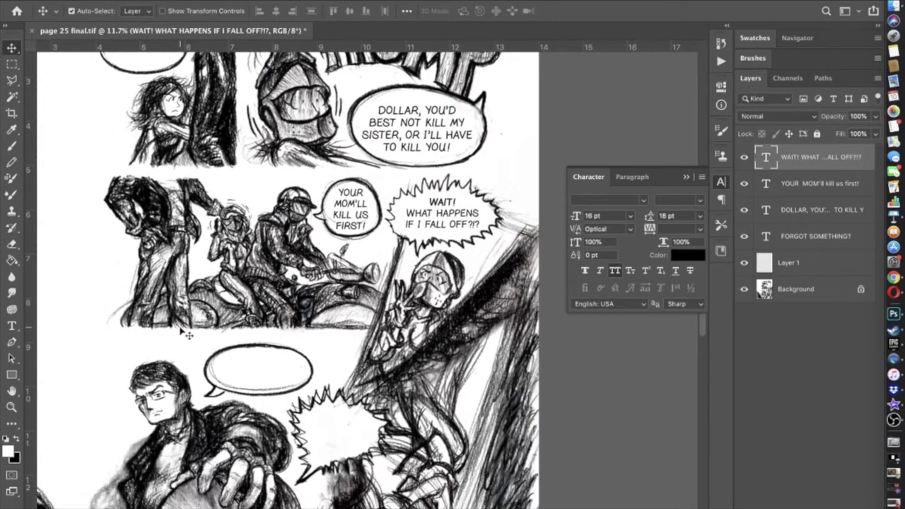
pyautogui.scroll(3, 186, 334)
pyautogui.hscroll(-1, 186, 334)
pyautogui.scroll(-3, 188, 335)
pyautogui.hscroll(-1, 188, 335)
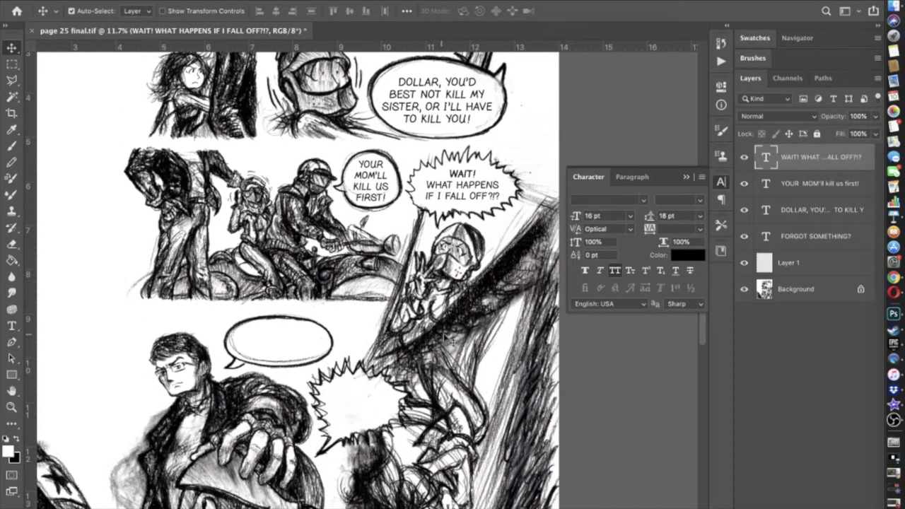
pyautogui.scroll(3, 453, 355)
pyautogui.scroll(1, 458, 356)
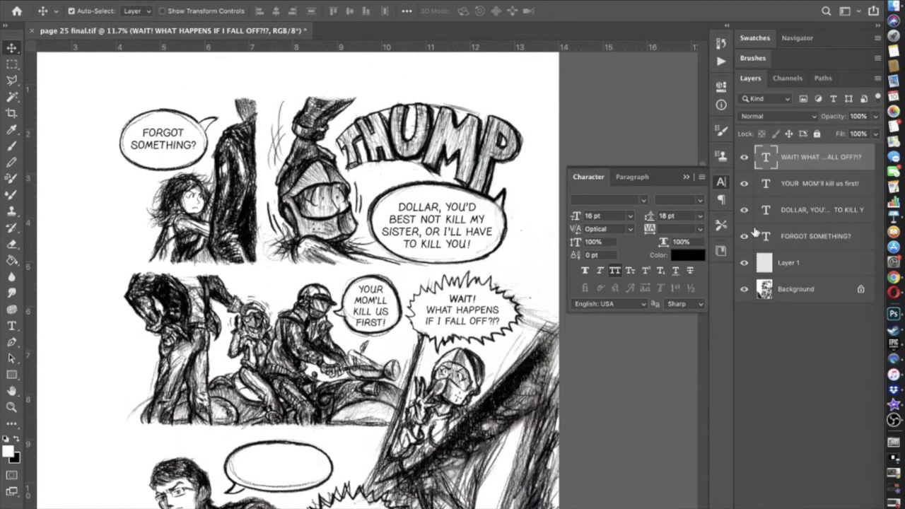
pyautogui.rightClick(804, 238)
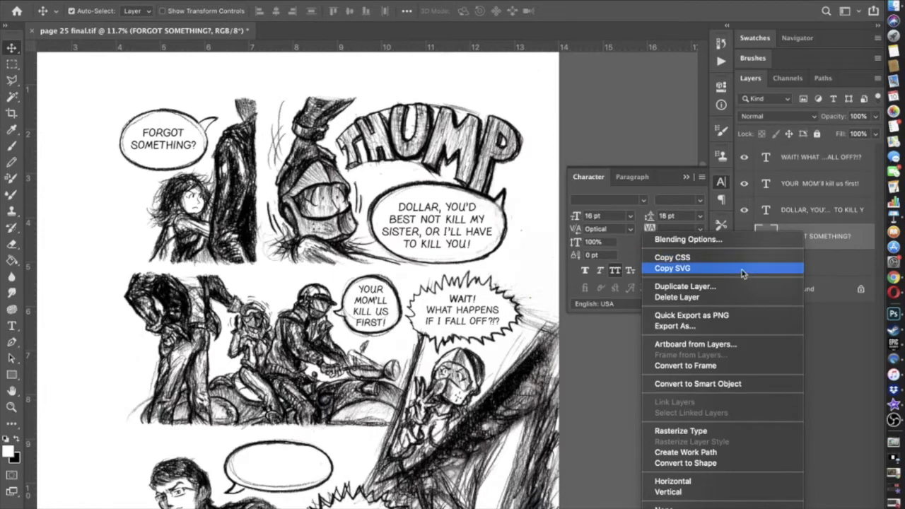
pyautogui.click(684, 286)
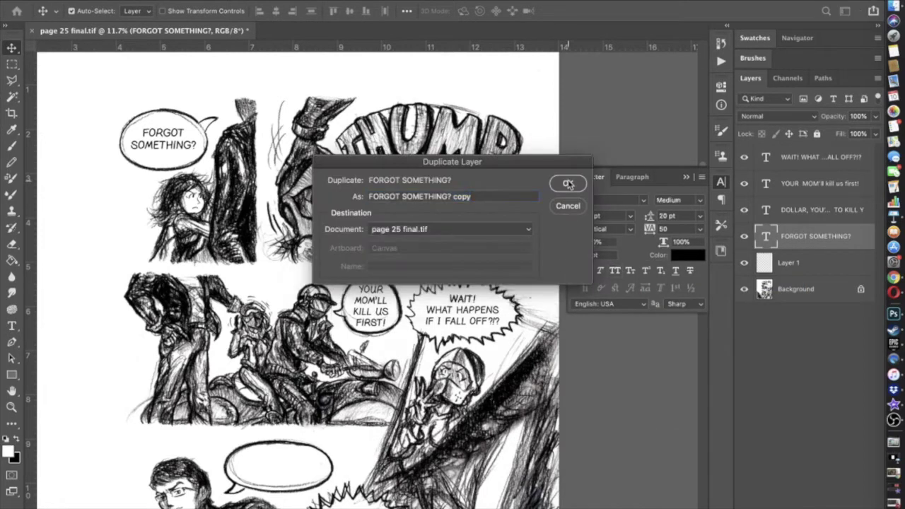
pyautogui.click(568, 183)
# - Move the copied FORGOT SOMETHING? text into the empty oval balloon beside the man with glasses and put its layer above all others
pyautogui.scroll(-1, 191, 176)
pyautogui.moveTo(176, 126); pyautogui.dragTo(287, 445)
pyautogui.scroll(-3, 286, 444)
pyautogui.hscroll(-2, 286, 444)
pyautogui.scroll(3, 290, 449)
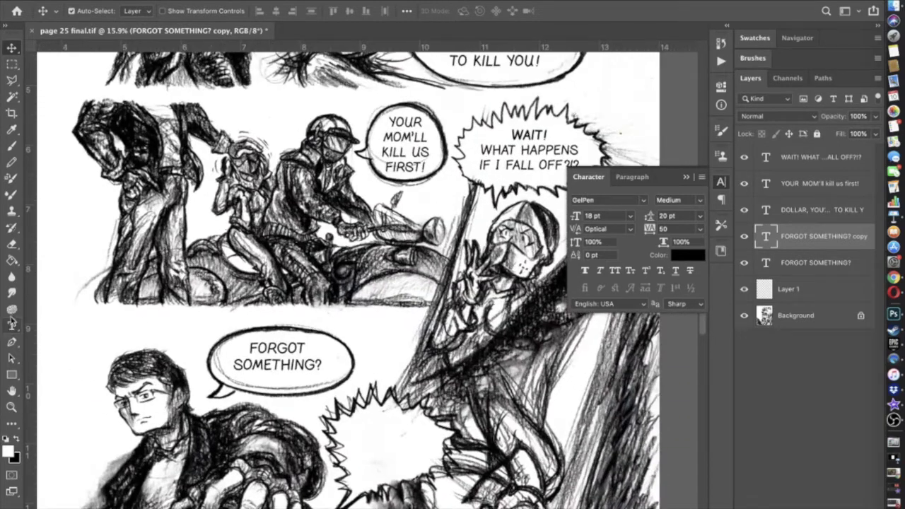
pyautogui.click(12, 310)
pyautogui.moveTo(801, 239); pyautogui.dragTo(816, 161)
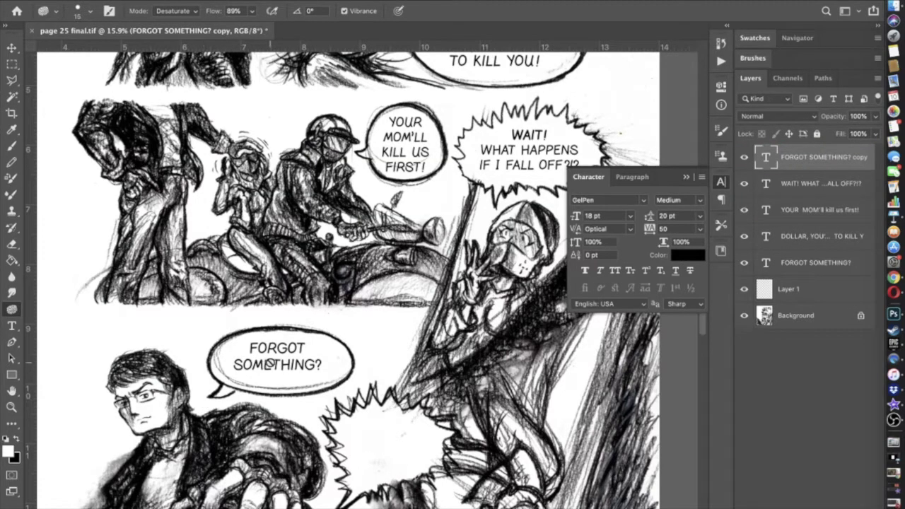
# - Replace the copied dialogue in the oval balloon with YOU GET HURT. and widen its text box so the words fit on one line
pyautogui.click(16, 325)
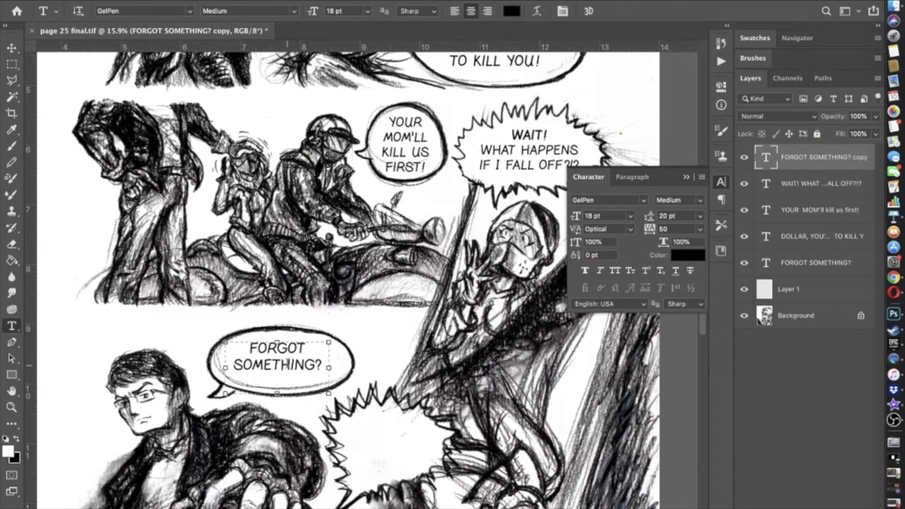
pyautogui.click(287, 359)
pyautogui.moveTo(328, 367); pyautogui.dragTo(228, 290)
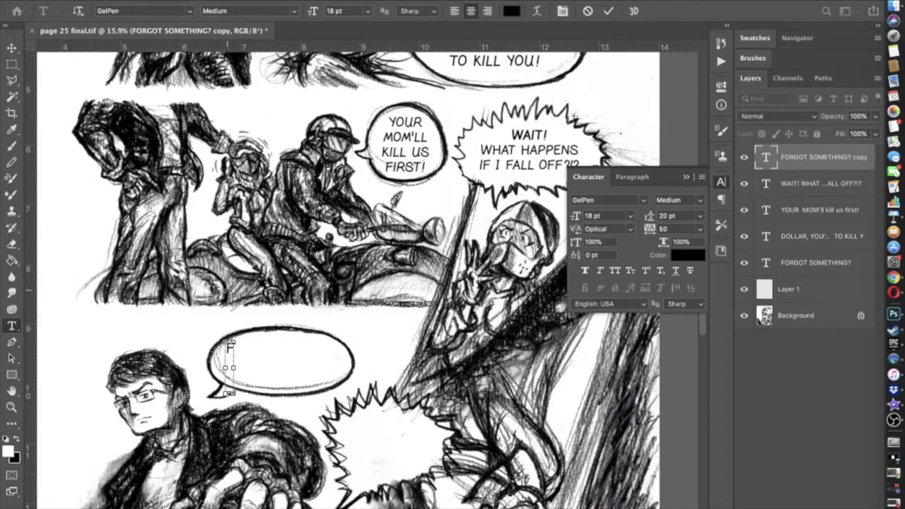
pyautogui.hotkey('ctrl', 'v')
pyautogui.hotkey('ctrl', 'a')
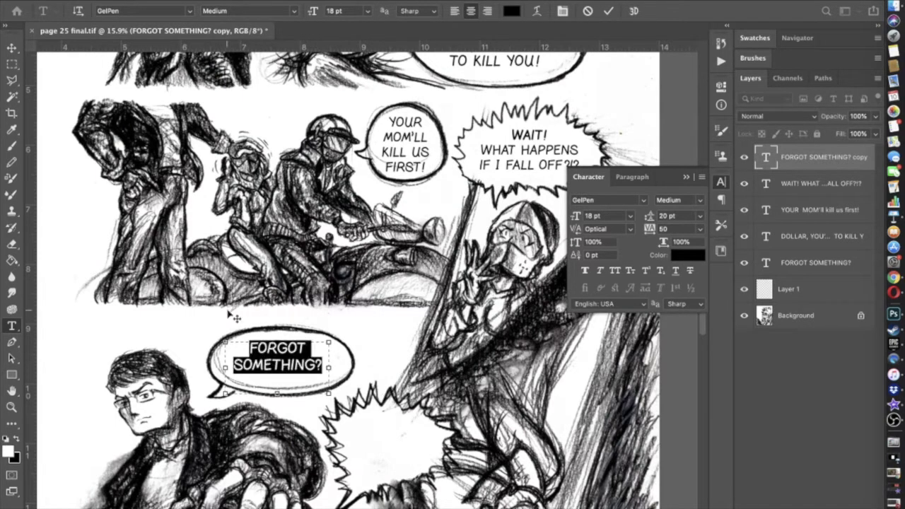
pyautogui.write('YOU GET HURT.')
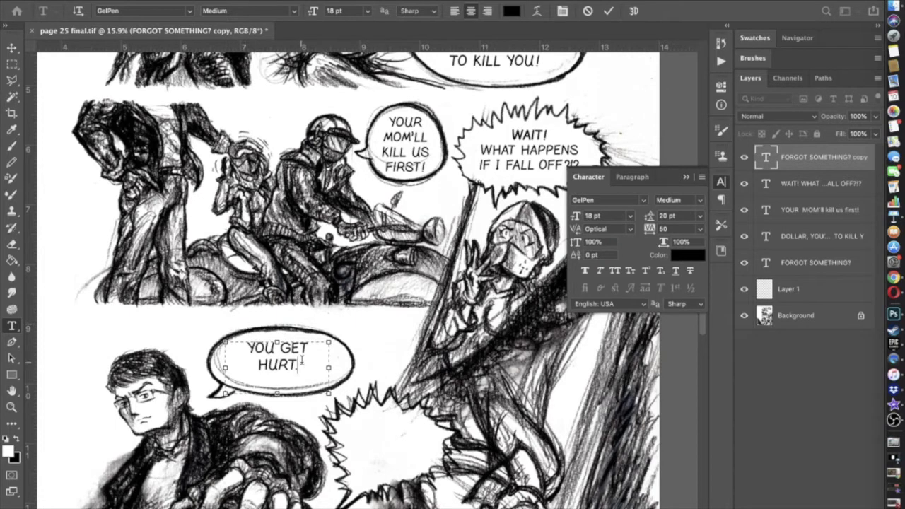
pyautogui.moveTo(329, 367); pyautogui.dragTo(341, 367)
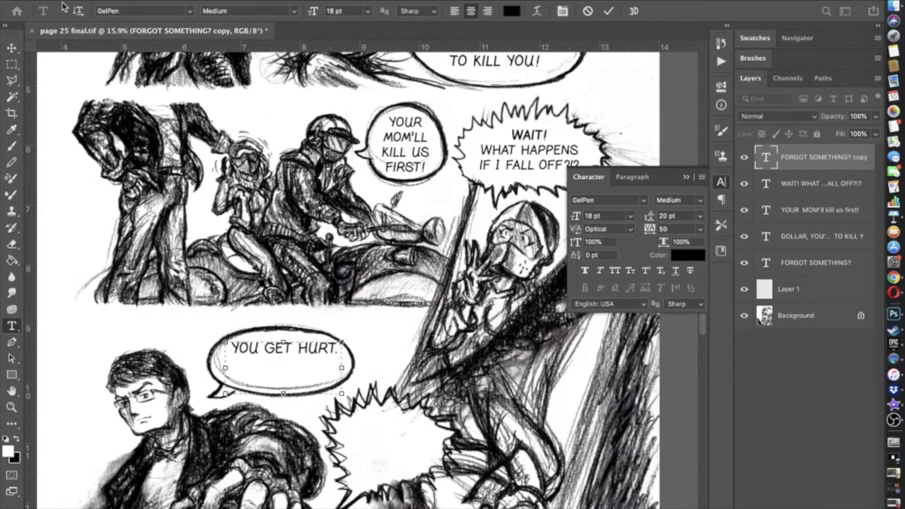
# - Nudge the YOU GET HURT. text down and slightly left to centre it in the oval balloon
pyautogui.click(12, 64)
pyautogui.click(11, 48)
pyautogui.hotkey('shift', 'Down')
pyautogui.hotkey('shift', 'Down')
pyautogui.hotkey('shift', 'Down')
pyautogui.hotkey('shift', 'Down')
pyautogui.hotkey('shift', 'Down')
pyautogui.hotkey('shift', 'Down')
pyautogui.hotkey('shift', 'Down')
pyautogui.hotkey('shift', 'Down')
pyautogui.hotkey('shift', 'Down')
pyautogui.hotkey('shift', 'Down')
pyautogui.hotkey('shift', 'Left')
pyautogui.hotkey('shift', 'Left')
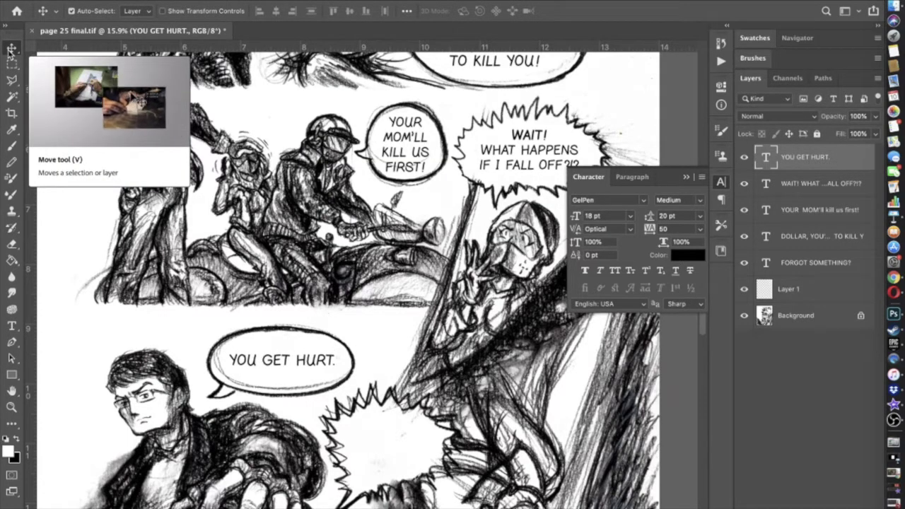
# - Set the font size of the YOU GET HURT. text to 19 pt
pyautogui.click(12, 326)
pyautogui.click(282, 360)
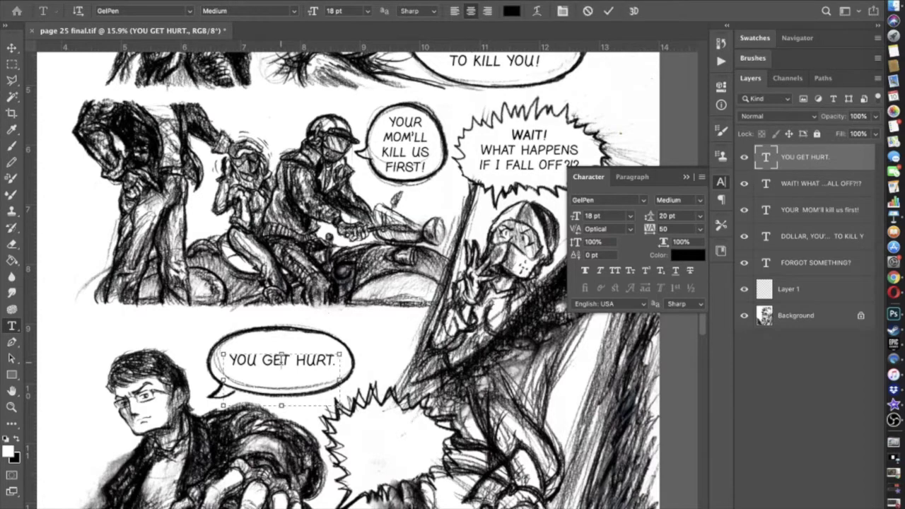
pyautogui.press('super+a')
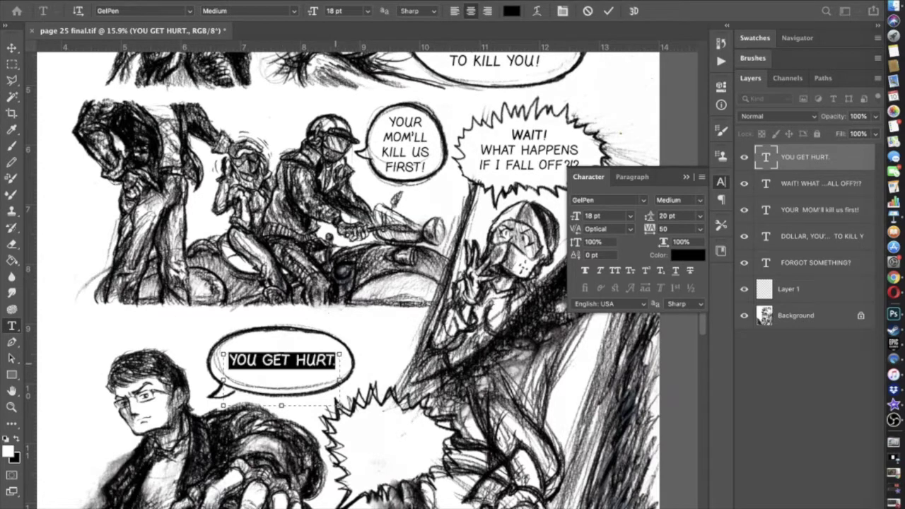
pyautogui.click(348, 9)
pyautogui.press('Up')
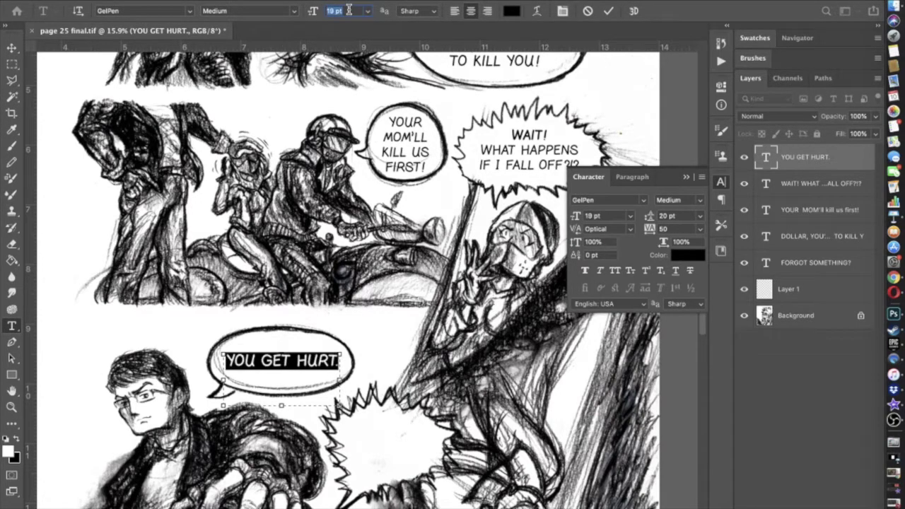
pyautogui.click(298, 359)
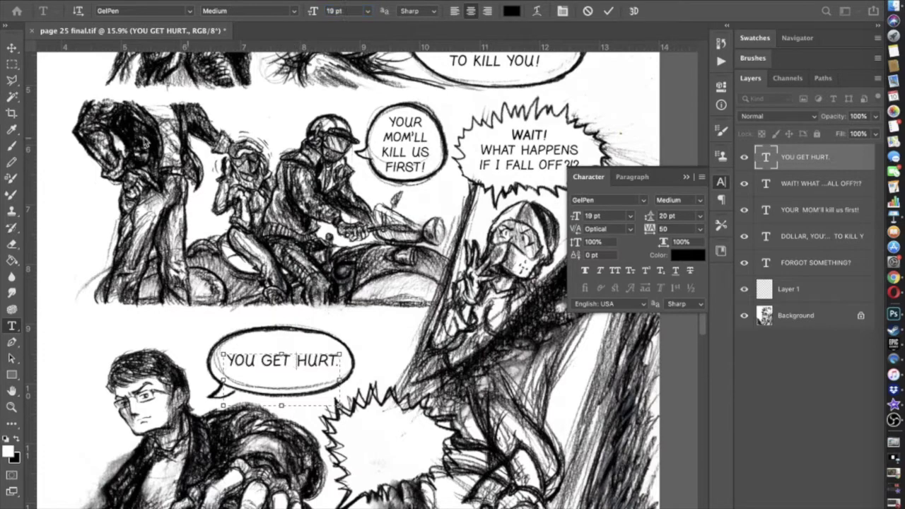
pyautogui.click(11, 48)
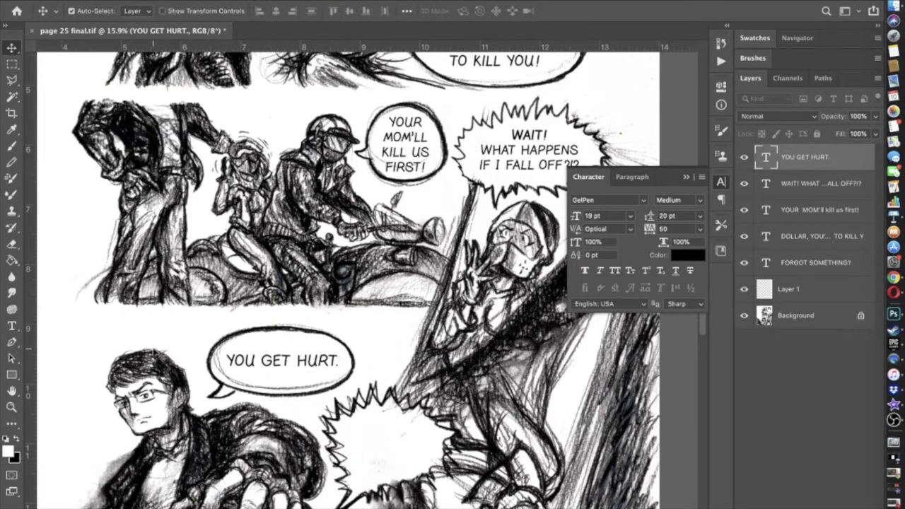
# - Examine the bottom panel and its empty jagged balloon in relation to the finished balloons above
pyautogui.press('super+minus')
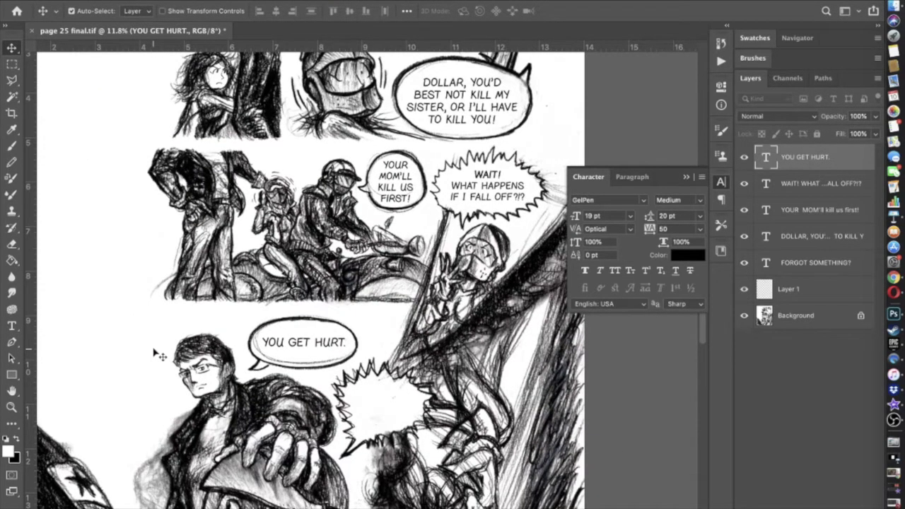
pyautogui.scroll(-10, 156, 353)
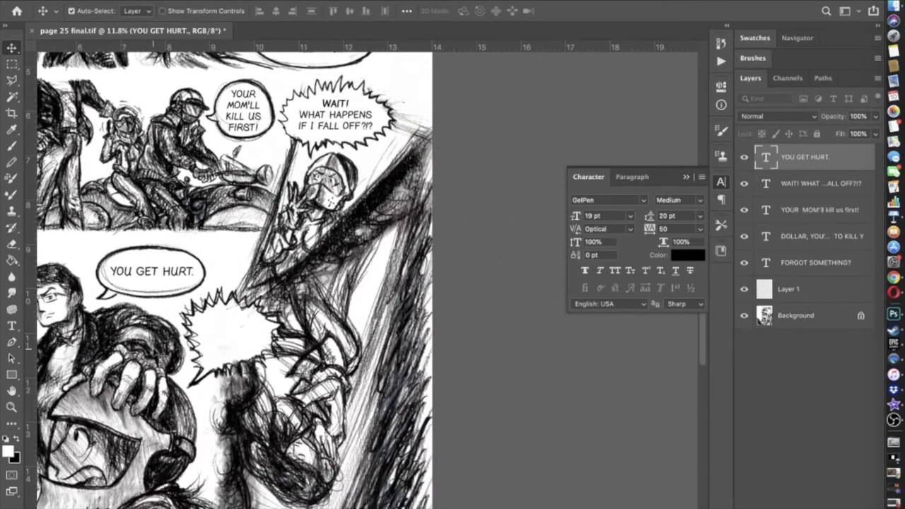
pyautogui.hscroll(-3, 155, 354)
pyautogui.scroll(5, 152, 346)
pyautogui.hscroll(4, 152, 347)
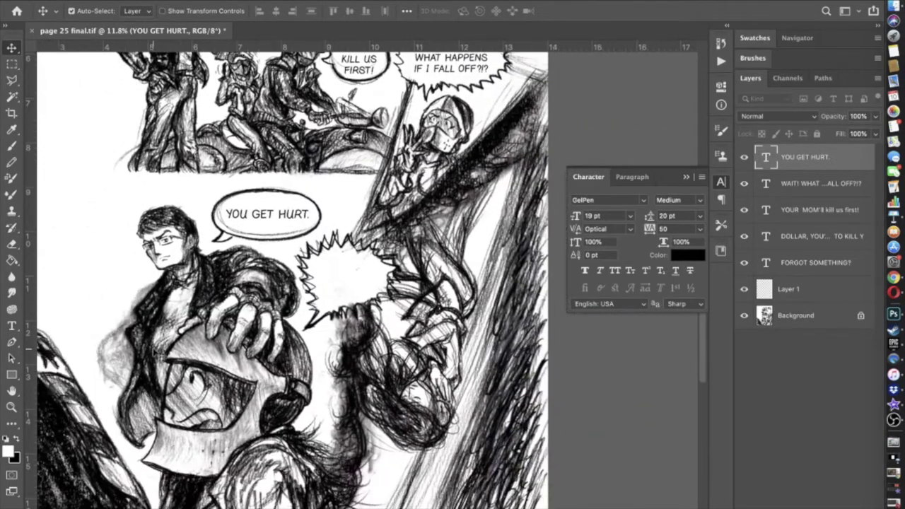
pyautogui.scroll(-4, 160, 357)
pyautogui.scroll(2, 163, 357)
pyautogui.hscroll(1, 163, 357)
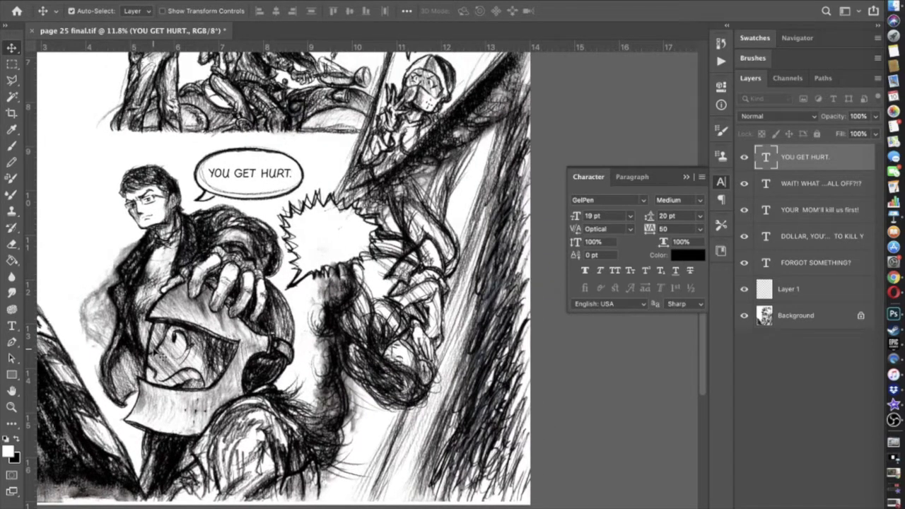
pyautogui.scroll(5, 163, 357)
pyautogui.scroll(-1, 187, 337)
pyautogui.scroll(3, 204, 327)
pyautogui.scroll(-2, 227, 305)
pyautogui.scroll(-3, 228, 305)
pyautogui.scroll(4, 228, 305)
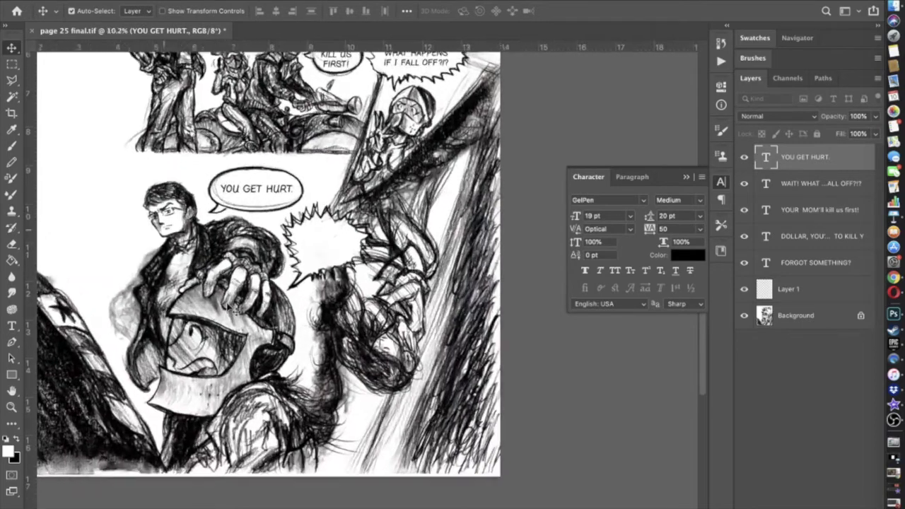
# - Duplicate the WAIT! WHAT HAPPENS IF I FALL OFF?!? text layer within page 25 final.tif
pyautogui.rightClick(794, 185)
pyautogui.click(733, 234)
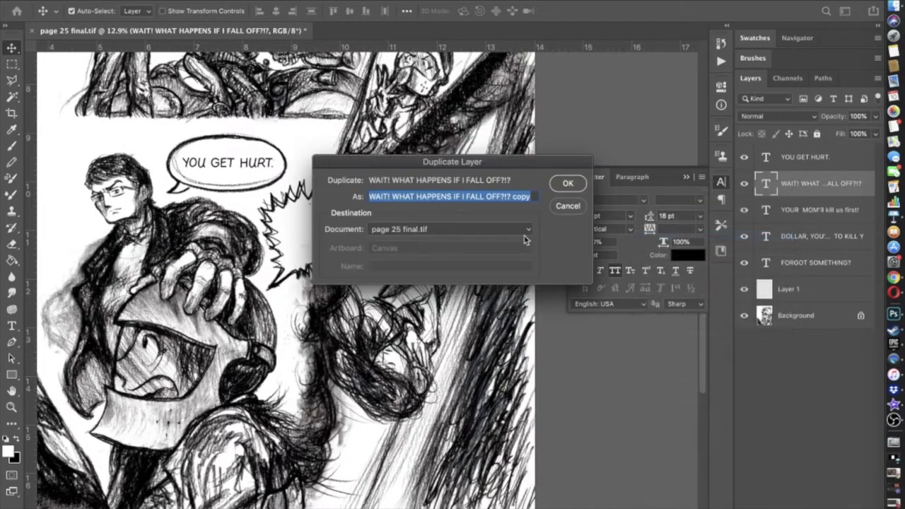
pyautogui.click(568, 183)
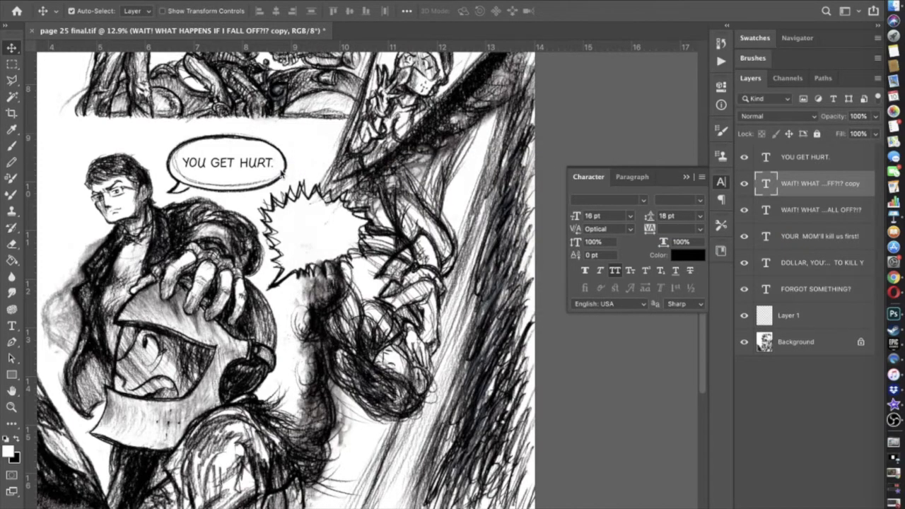
# - Move the copied WAIT! text into the empty jagged balloon below the YOU GET HURT. balloon
pyautogui.scroll(4, 245, 161)
pyautogui.moveTo(407, 132); pyautogui.dragTo(292, 374)
pyautogui.scroll(3, 293, 372)
pyautogui.scroll(-2, 297, 366)
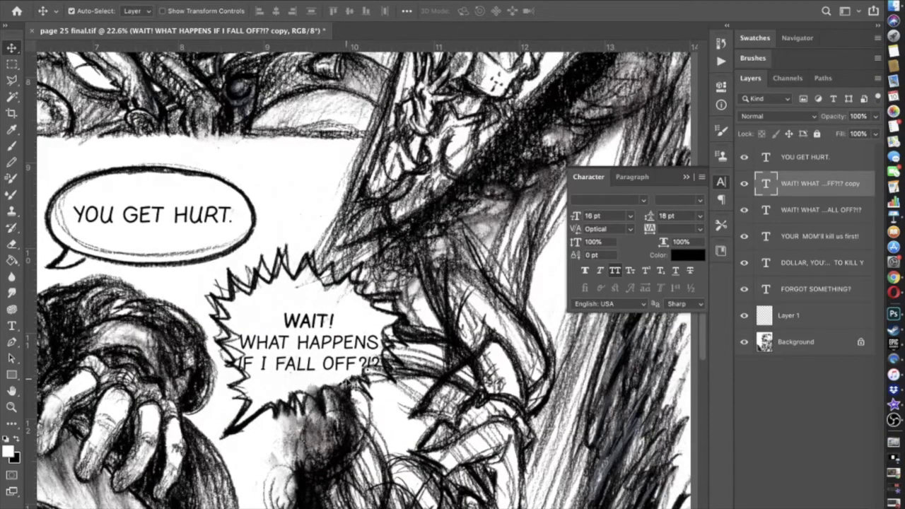
pyautogui.moveTo(320, 315); pyautogui.dragTo(273, 298)
# - Replace WAIT! with NO! in the copied text and set the tracking of its O! characters to 50
pyautogui.click(12, 323)
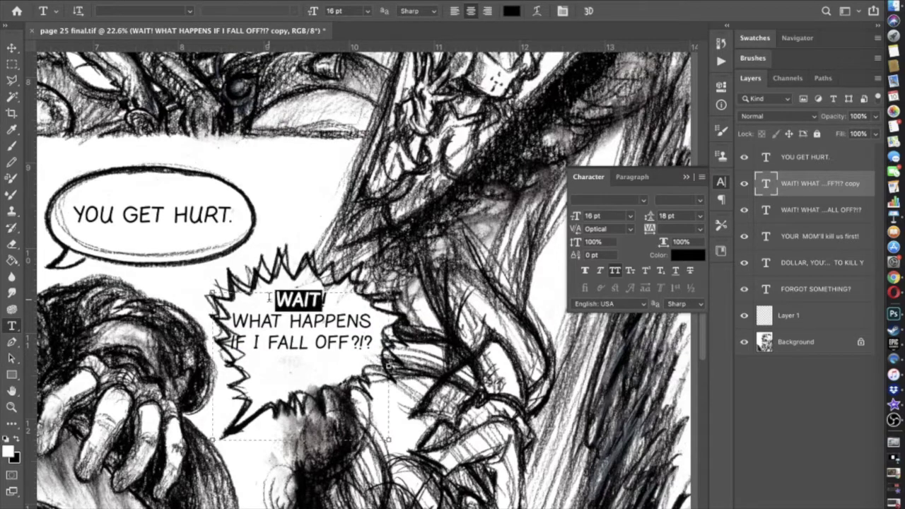
pyautogui.write('NO!')
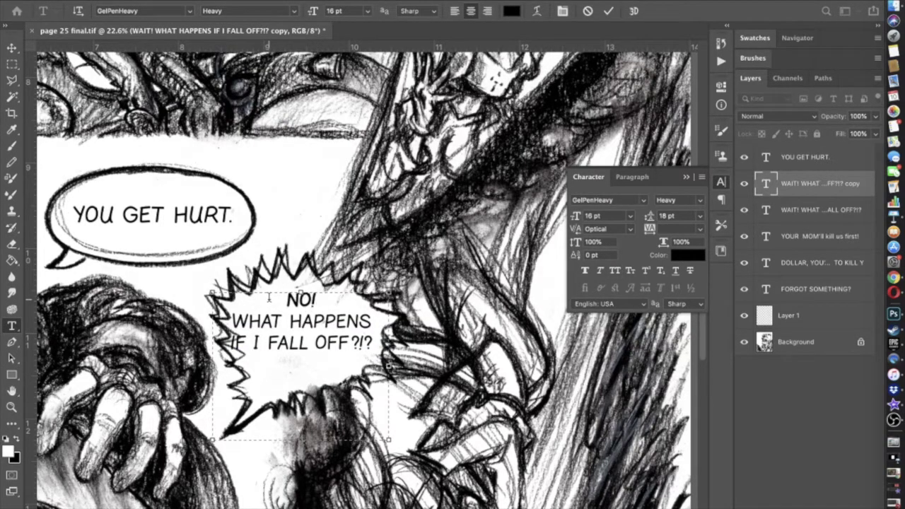
pyautogui.moveTo(297, 300); pyautogui.dragTo(325, 289)
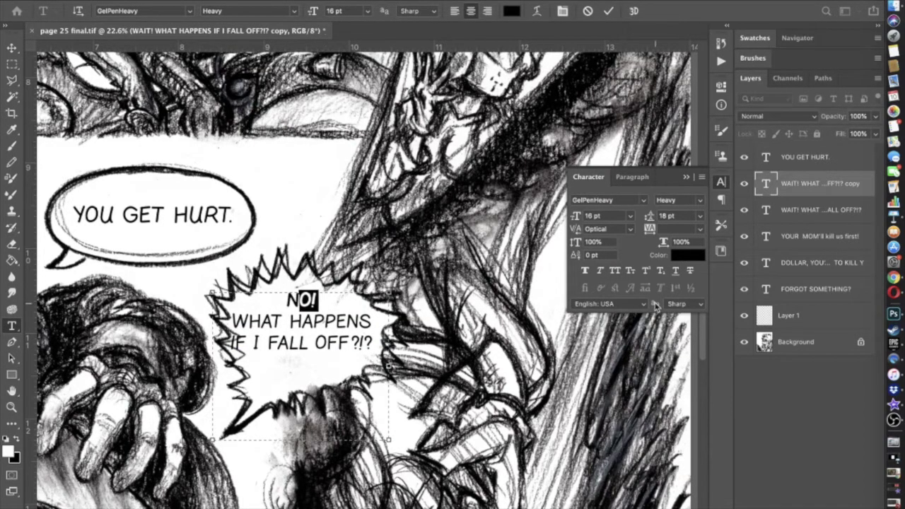
pyautogui.click(699, 228)
pyautogui.click(677, 367)
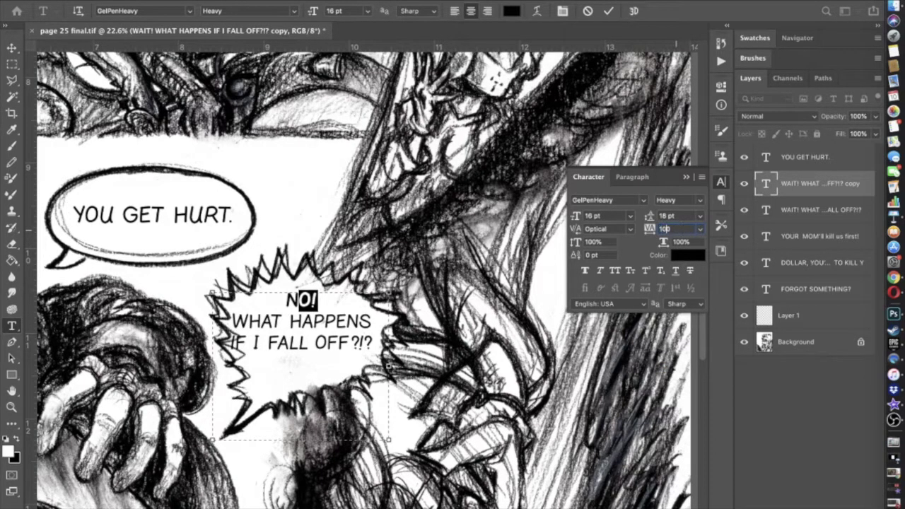
pyautogui.write('50')
pyautogui.press('Return')
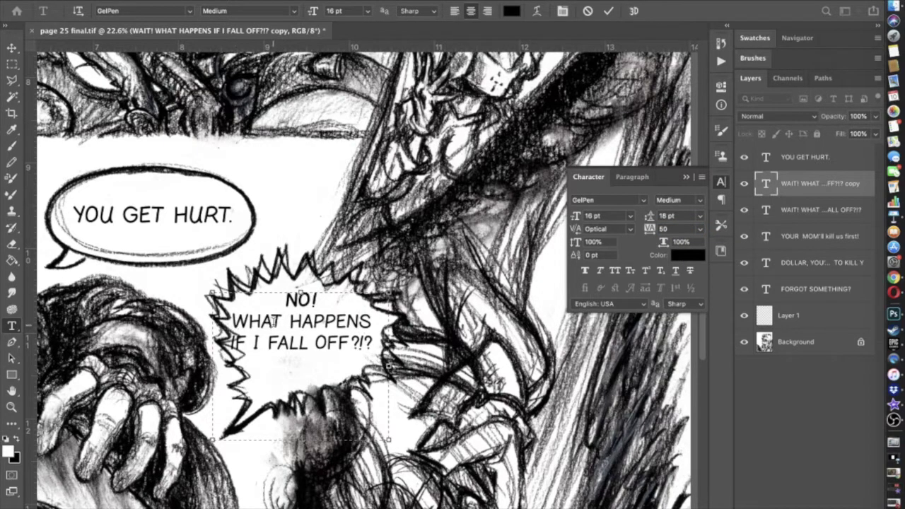
# - Replace the wording below NO! with WHADDA, after trying the spelling WHUDDA
pyautogui.moveTo(271, 322); pyautogui.dragTo(375, 344)
pyautogui.write('DA')
pyautogui.press('BackSpace')
pyautogui.press('BackSpace')
pyautogui.write('TTA')
pyautogui.press('BackSpace')
pyautogui.press('BackSpace')
pyautogui.press('BackSpace')
pyautogui.press('BackSpace')
pyautogui.write('UDDA')
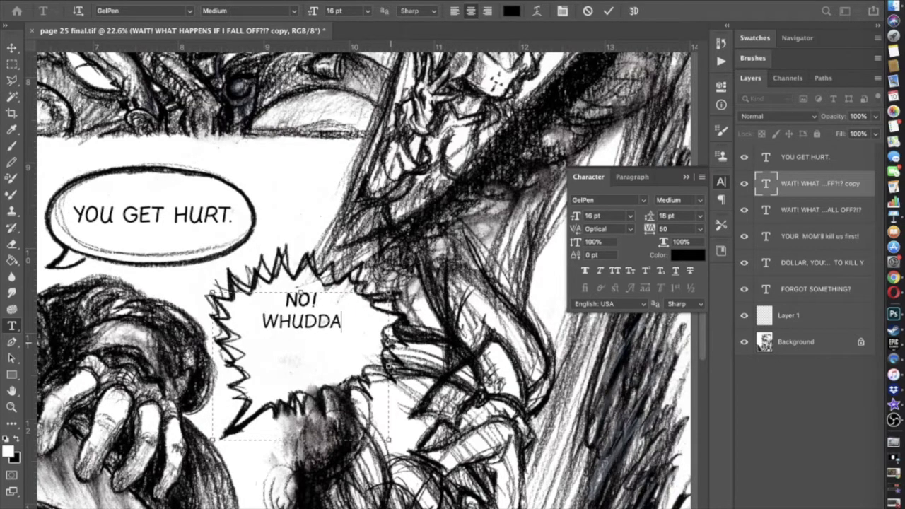
pyautogui.press('BackSpace')
pyautogui.write('A')
pyautogui.press('BackSpace')
pyautogui.press('BackSpace')
pyautogui.press('BackSpace')
pyautogui.press('BackSpace')
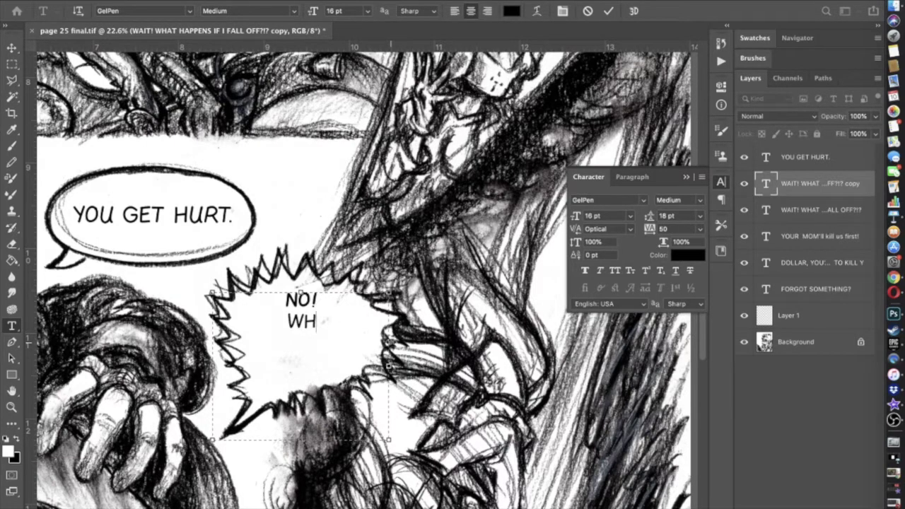
pyautogui.write('ADDA')
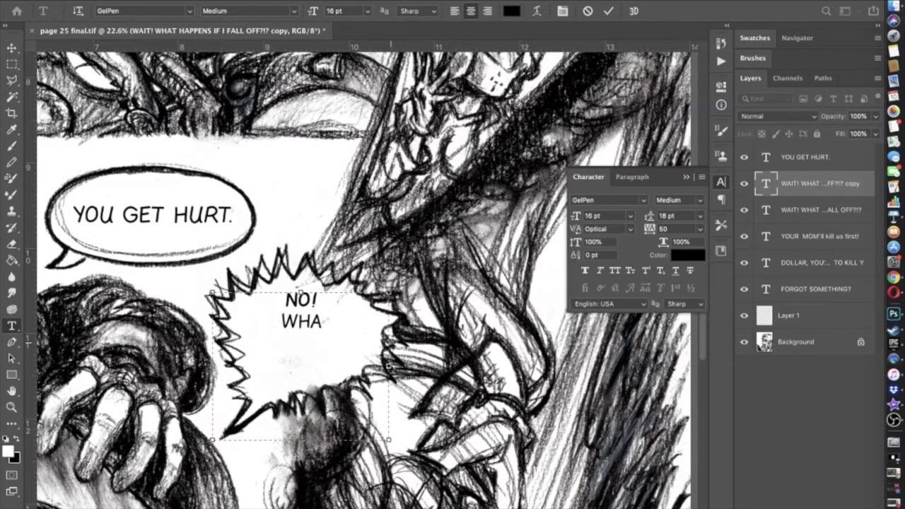
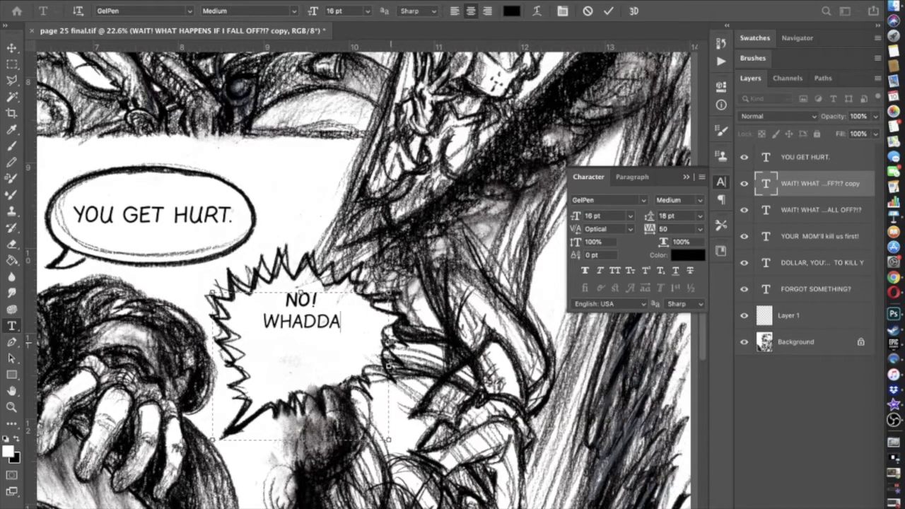
# - Change WHADDA to WHAT DO and add I DO!?! on a new line below it
pyautogui.press('BackSpace')
pyautogui.press('BackSpace')
pyautogui.press('BackSpace')
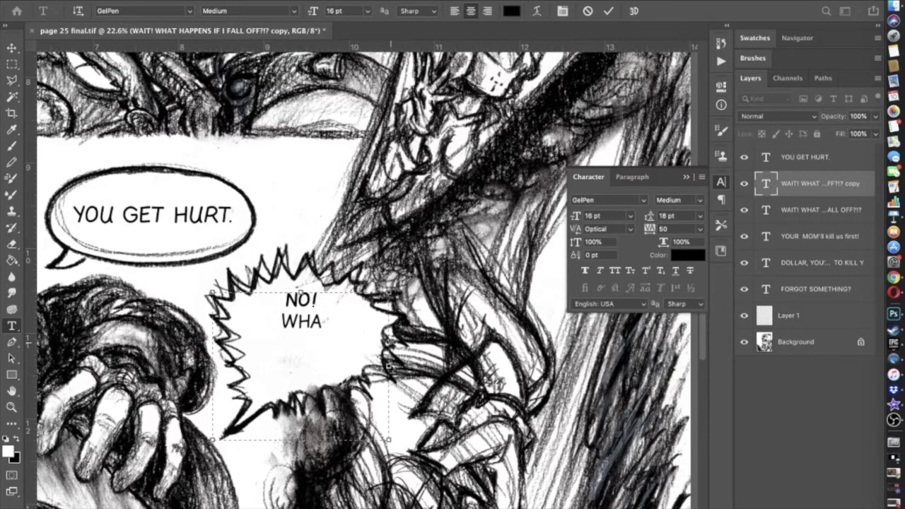
pyautogui.write('DO')
pyautogui.press('Return')
pyautogui.write('I DO?')
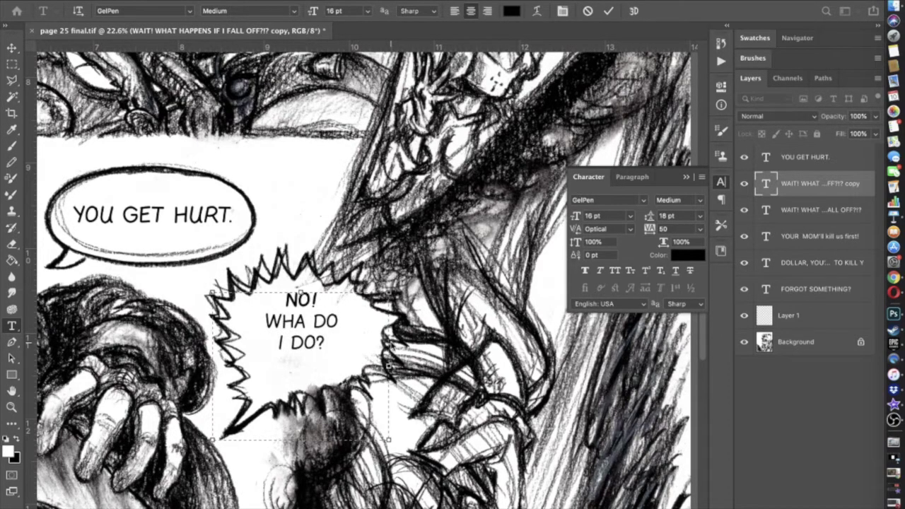
pyautogui.press('BackSpace')
pyautogui.write('!?!')
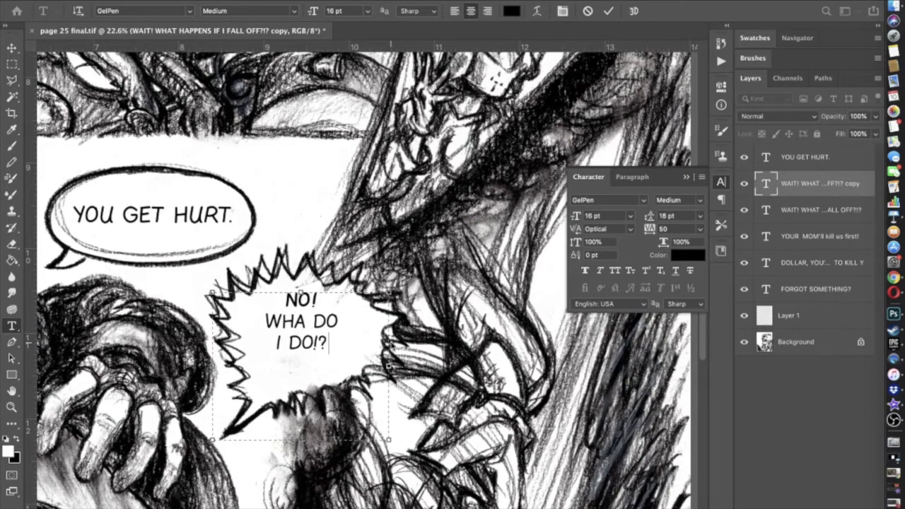
pyautogui.scroll(3, 368, 289)
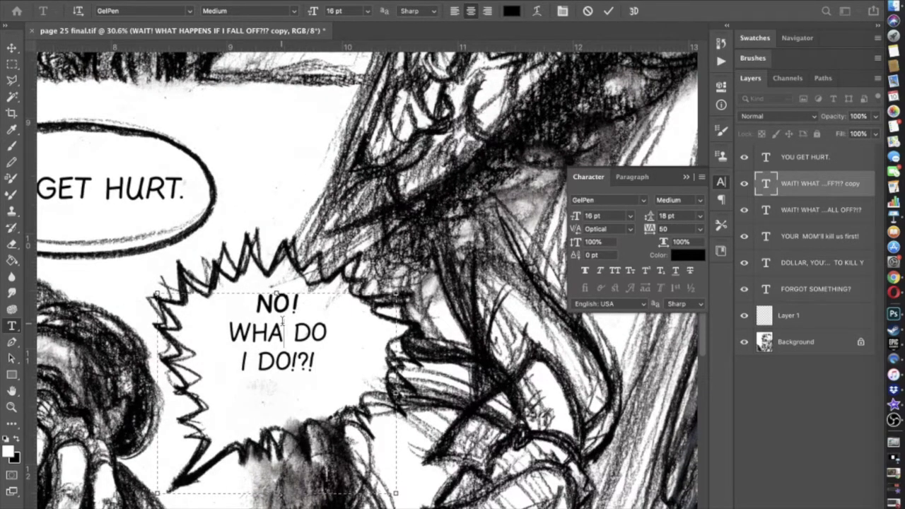
pyautogui.click(282, 322)
pyautogui.write('T')
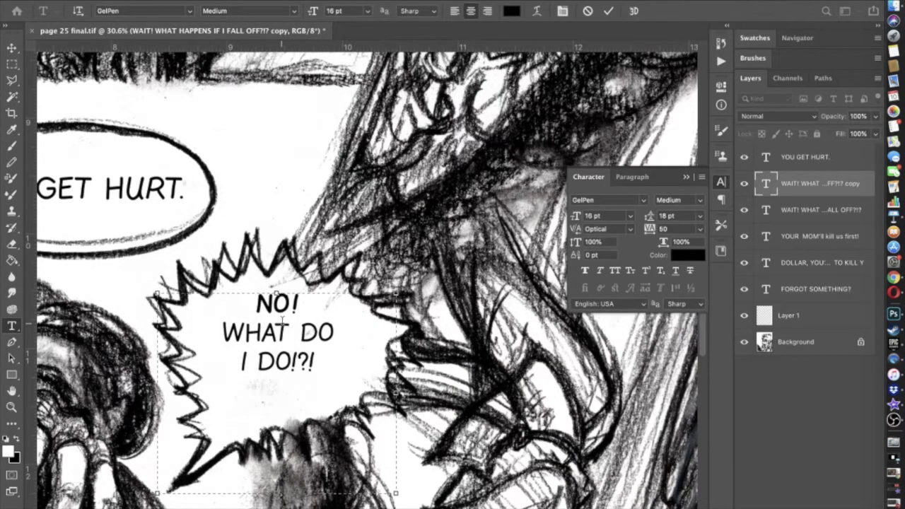
# - Set the font size of the whole NO! WHAT DO I DO!?! text to 20 pt
pyautogui.scroll(-3, 282, 322)
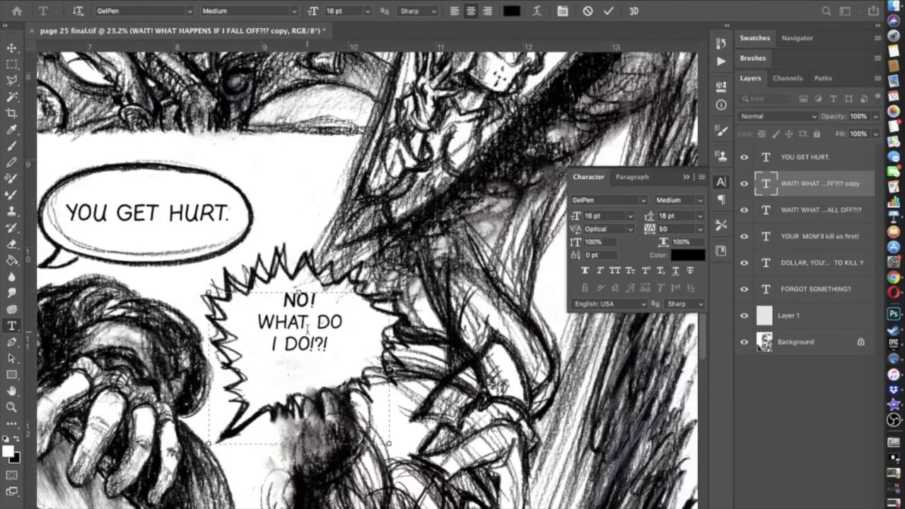
pyautogui.scroll(-2, 336, 339)
pyautogui.scroll(-1, 337, 337)
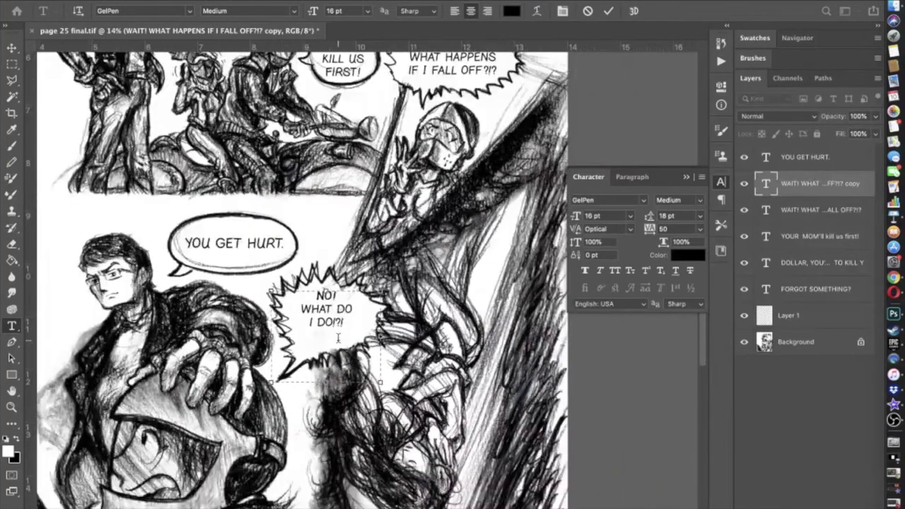
pyautogui.scroll(1, 337, 337)
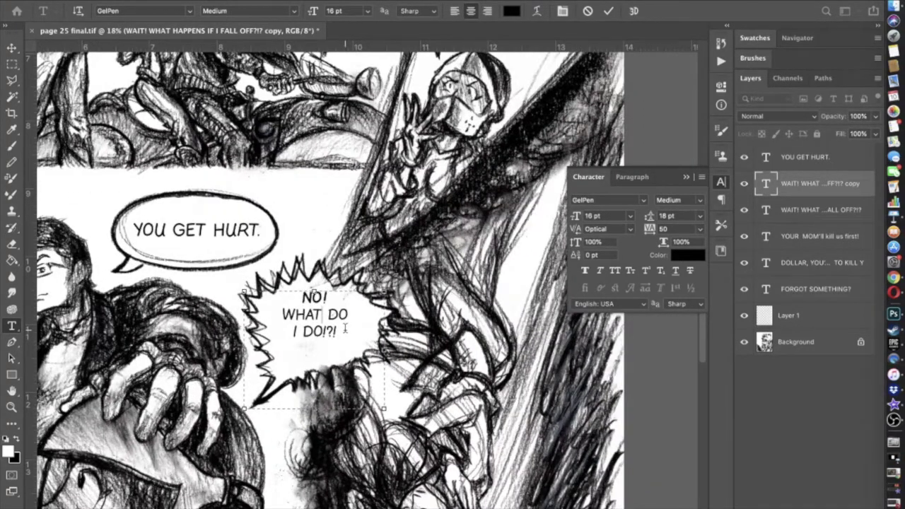
pyautogui.press('super+a')
pyautogui.click(334, 10)
pyautogui.press('Up')
pyautogui.press('Up')
pyautogui.press('Up')
pyautogui.press('Up')
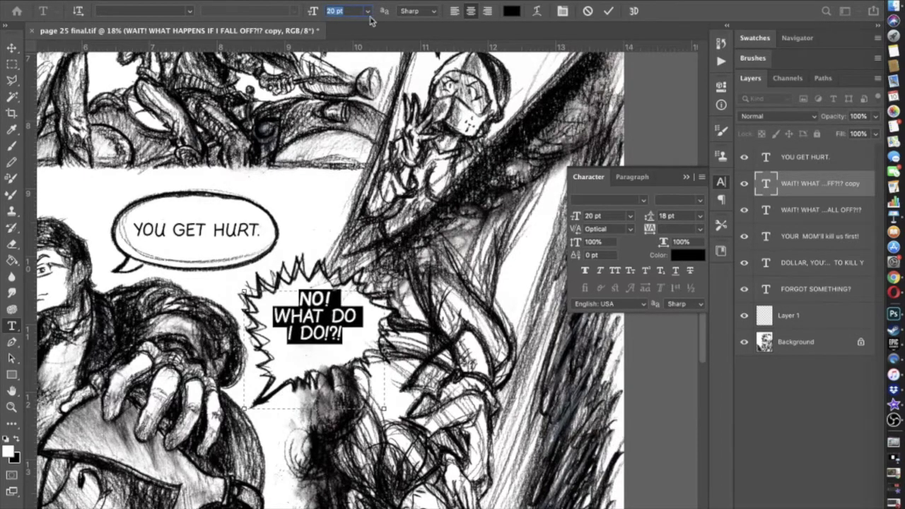
# - Set the leading of the NO! WHAT DO I DO!?! text to 23 pt
pyautogui.click(692, 216)
pyautogui.press('Up')
pyautogui.press('Up')
pyautogui.press('Up')
pyautogui.press('Up')
pyautogui.press('Up')
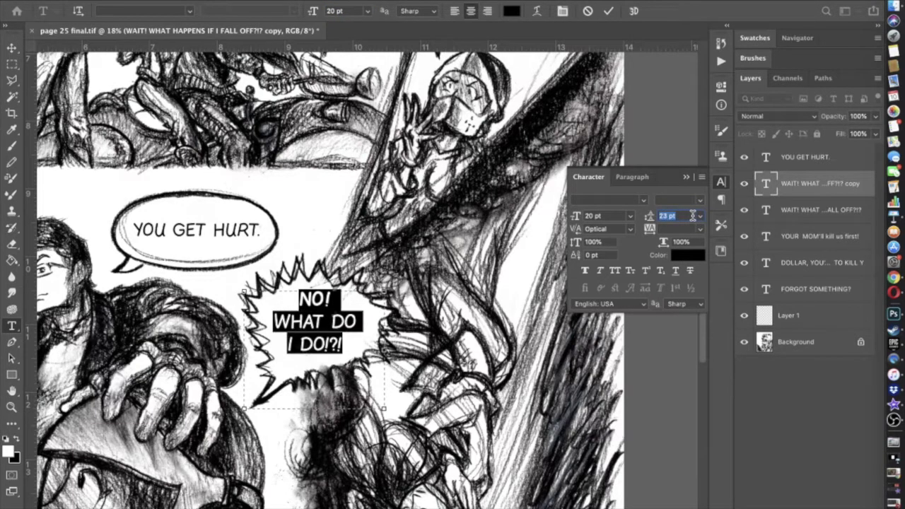
pyautogui.click(324, 320)
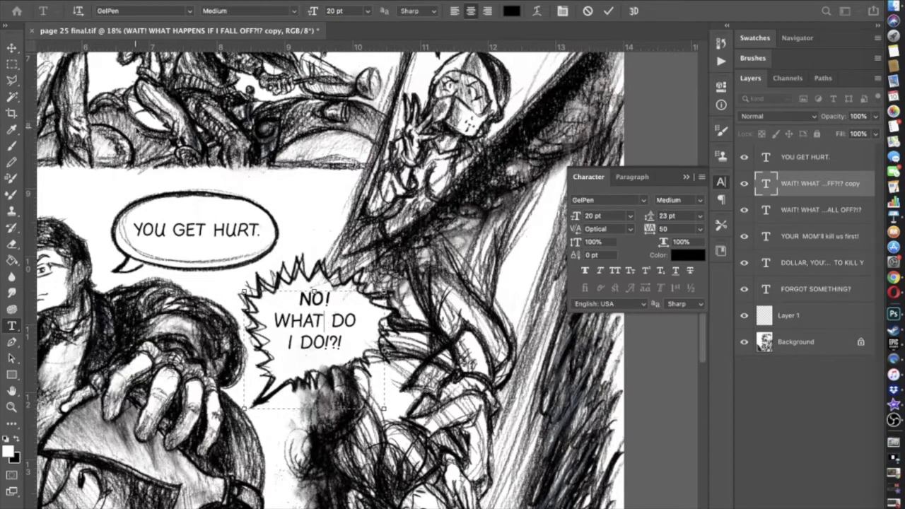
# - Nudge the NO! WHAT DO I DO!?! text down and slightly right to centre it in the jagged balloon
pyautogui.click(12, 48)
pyautogui.press('Down')
pyautogui.press('Down')
pyautogui.press('Down')
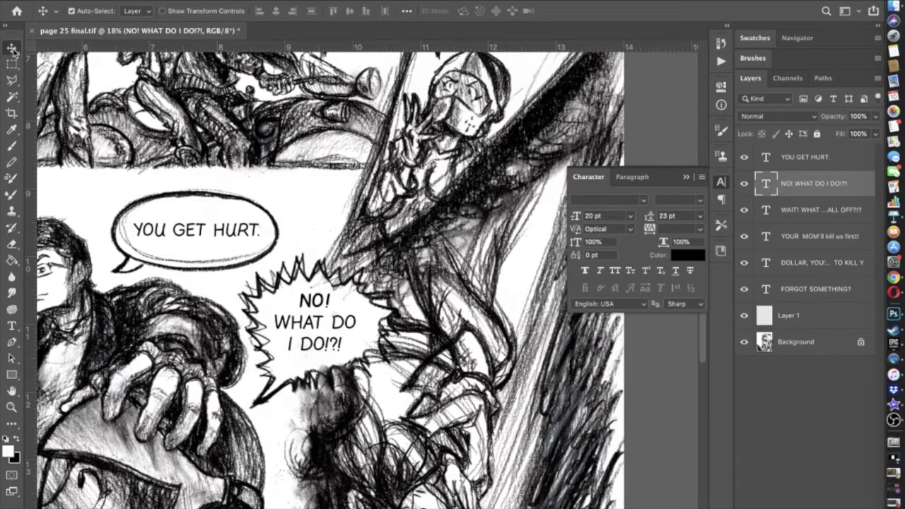
pyautogui.press('Right')
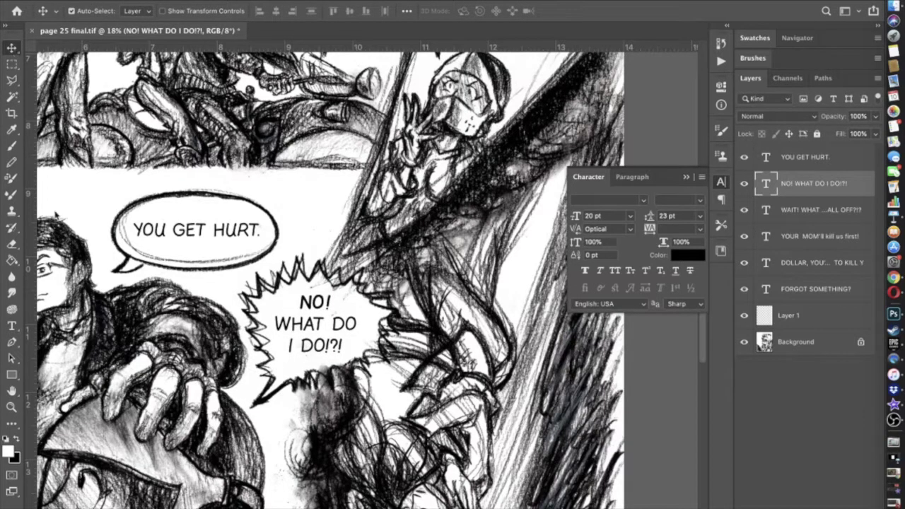
# - Draw a black rectangle about 5402 by 664 px across the page's lower right edge, above the YOU GET HURT. layer
pyautogui.press('super+minus')
pyautogui.press('super+minus')
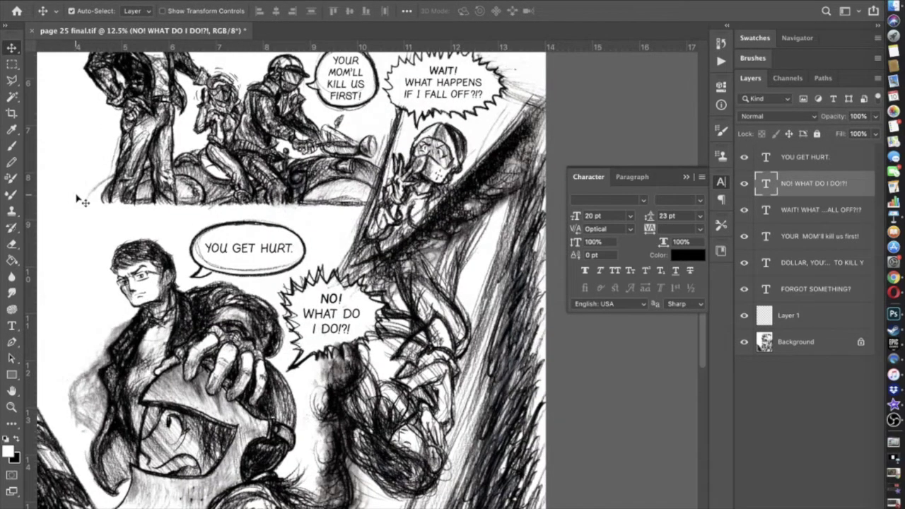
pyautogui.press('super+minus')
pyautogui.press('super+minus')
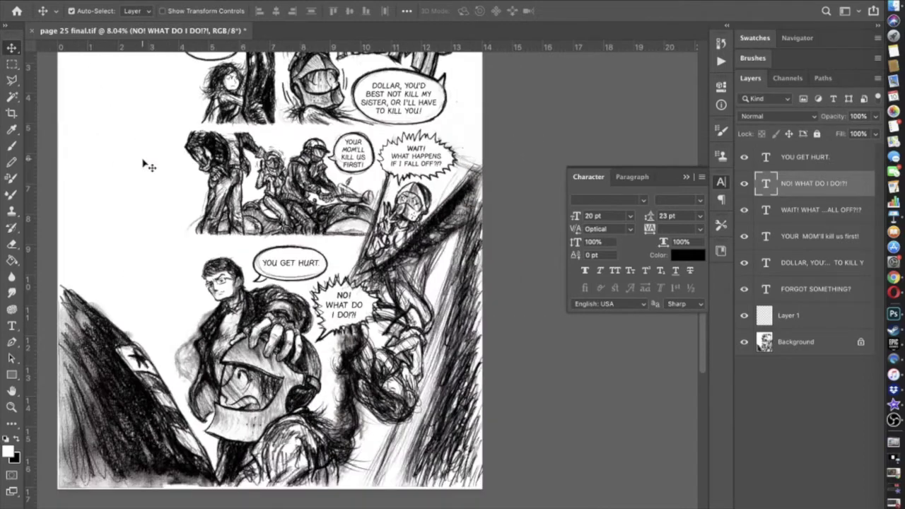
pyautogui.scroll(-3, 143, 164)
pyautogui.scroll(3, 144, 165)
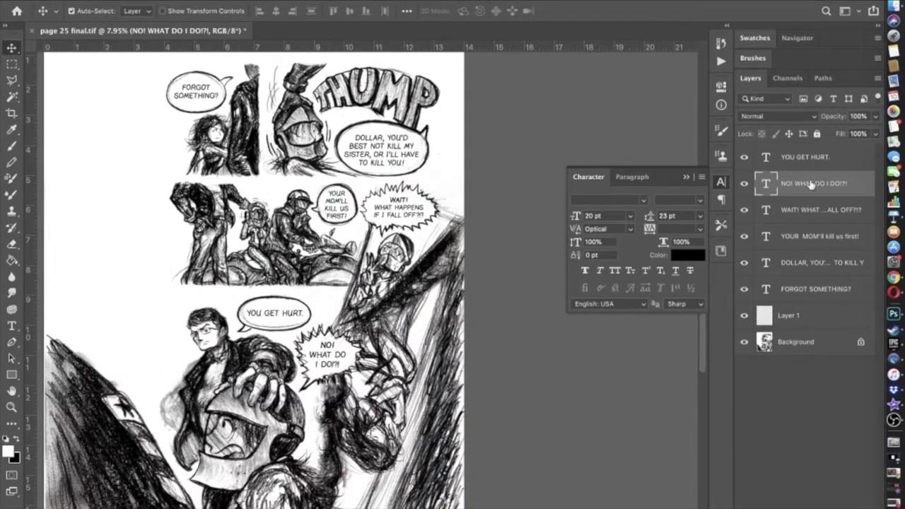
pyautogui.click(803, 158)
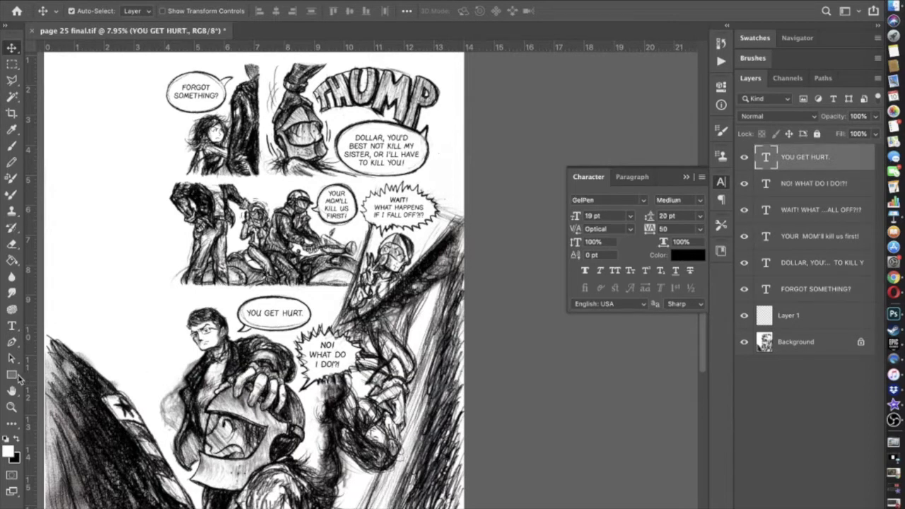
pyautogui.click(16, 440)
pyautogui.click(11, 375)
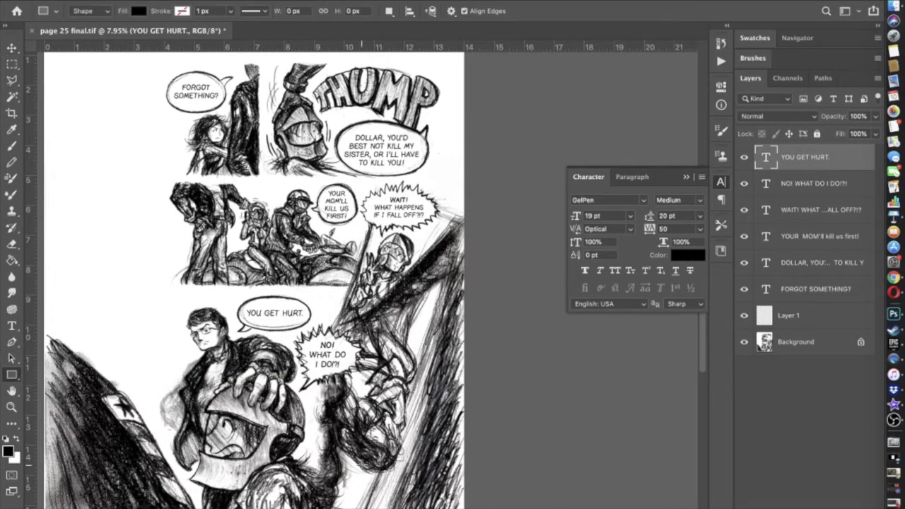
pyautogui.scroll(-2, 366, 461)
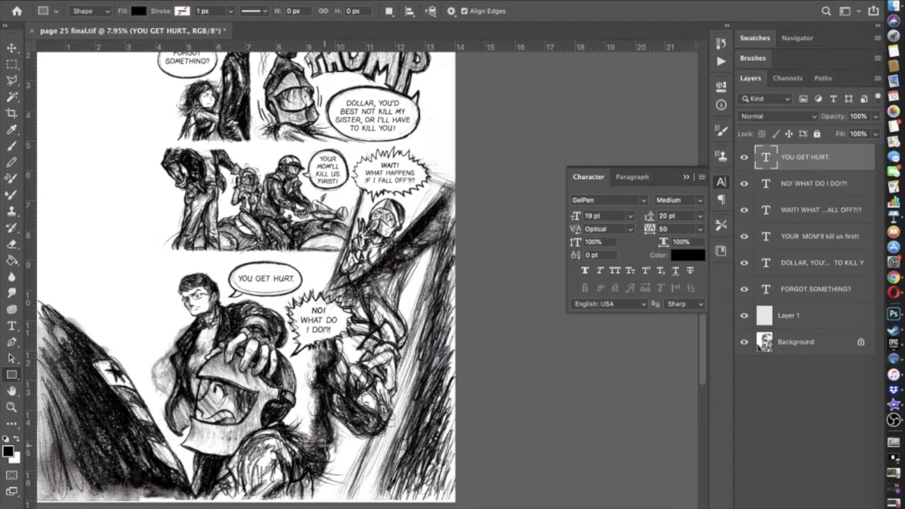
pyautogui.moveTo(325, 446)
pyautogui.mouseDown()
pyautogui.moveTo(422, 446)
pyautogui.moveTo(458, 461)
pyautogui.mouseUp()
# - Give the rectangle a black stroke and switch to the Rectangular Marquee tool
pyautogui.click(188, 11)
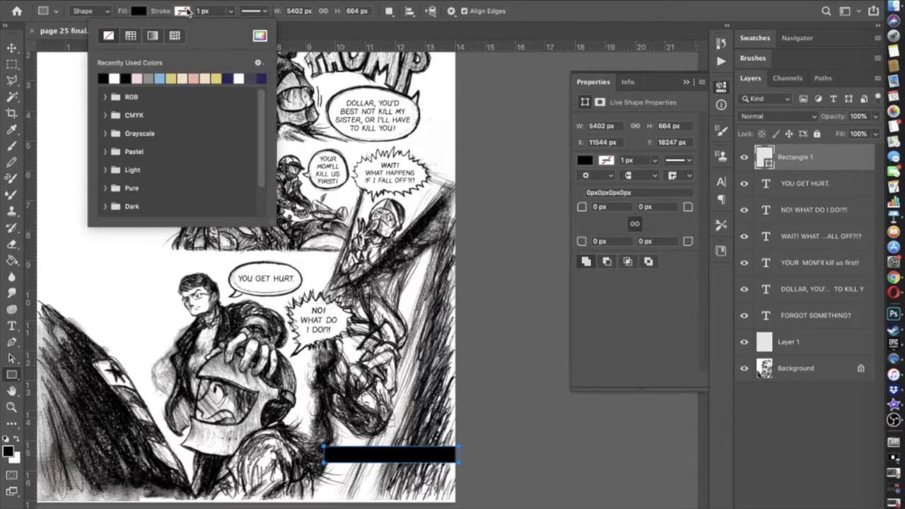
pyautogui.click(104, 78)
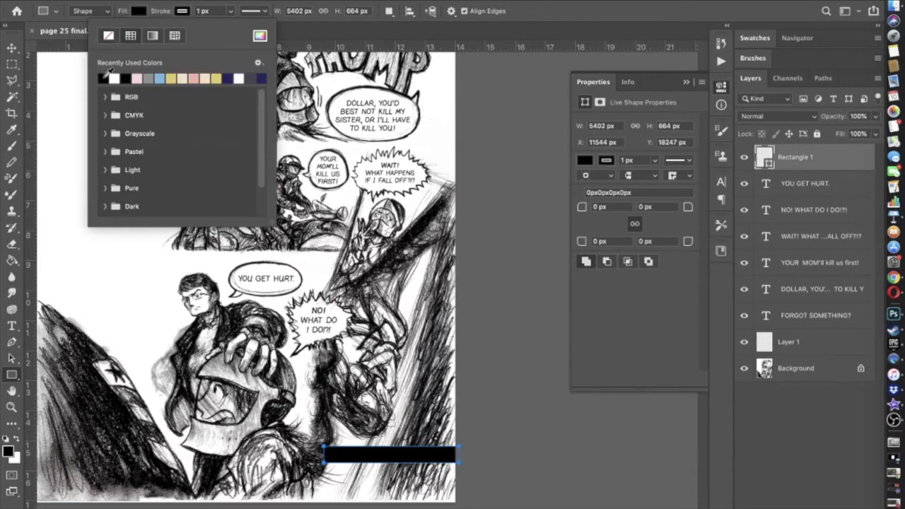
pyautogui.click(234, 7)
pyautogui.click(17, 62)
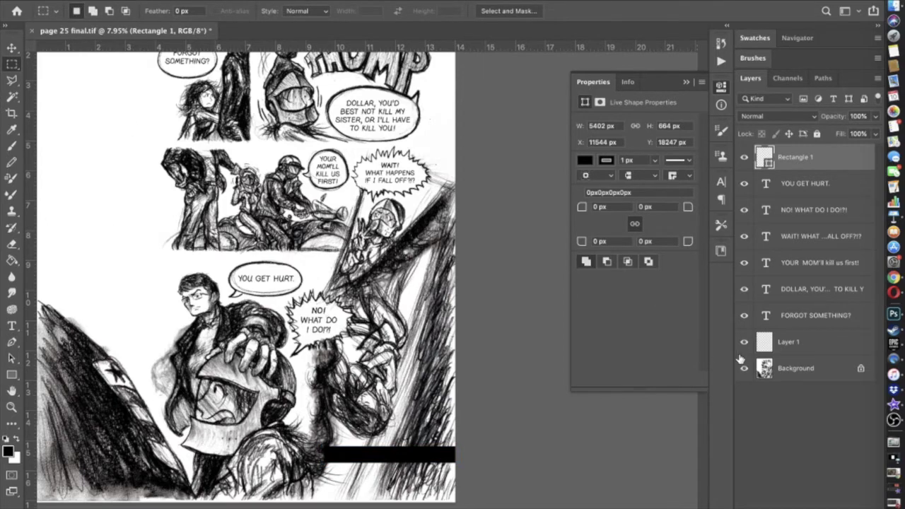
# - Add a Hue/Saturation adjustment layer directly above the Background and set its saturation to -100
pyautogui.scroll(5, 357, 410)
pyautogui.scroll(-4, 399, 393)
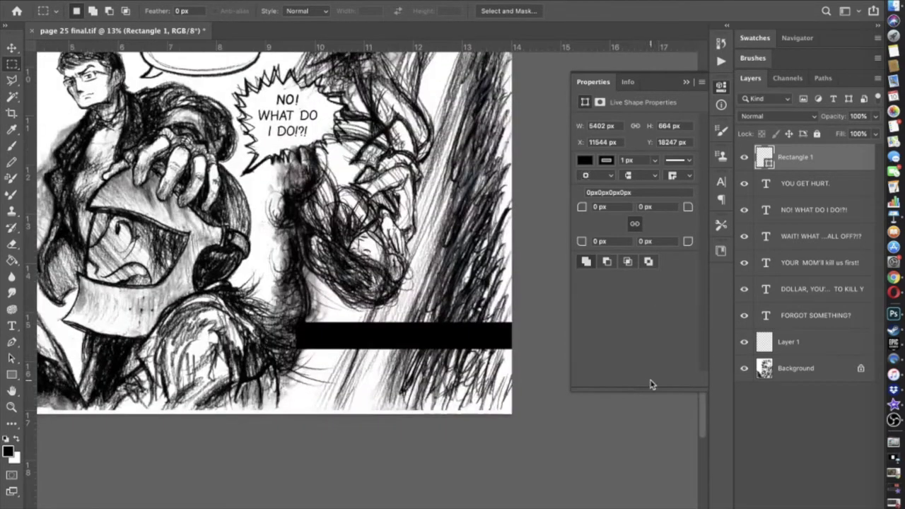
pyautogui.click(780, 374)
pyautogui.click(190, 2)
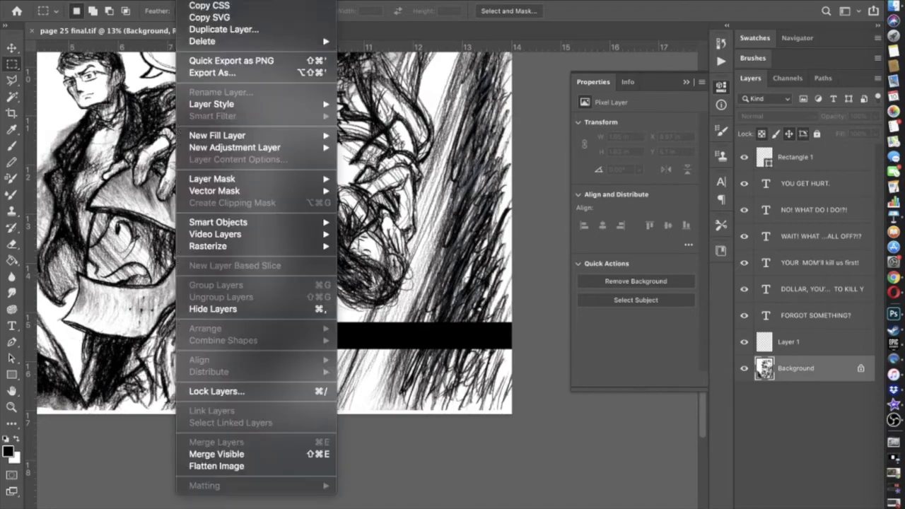
pyautogui.moveTo(224, 149)
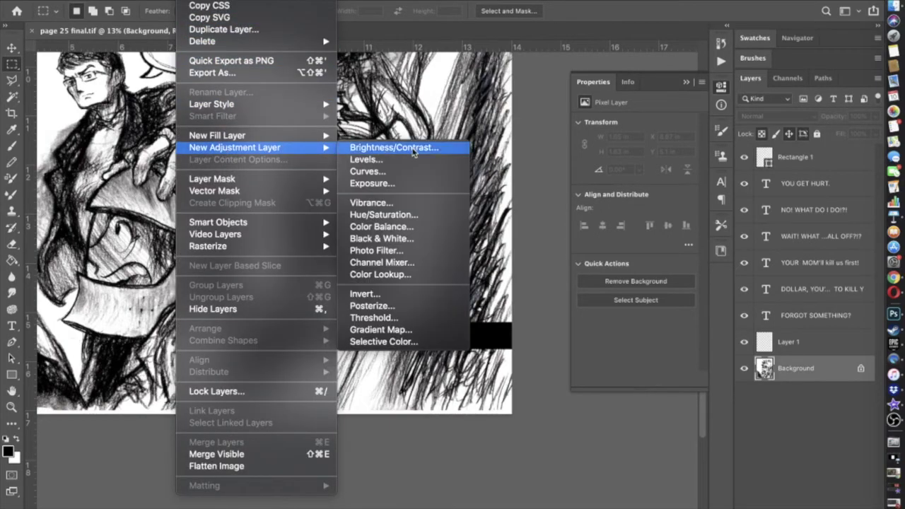
pyautogui.click(407, 215)
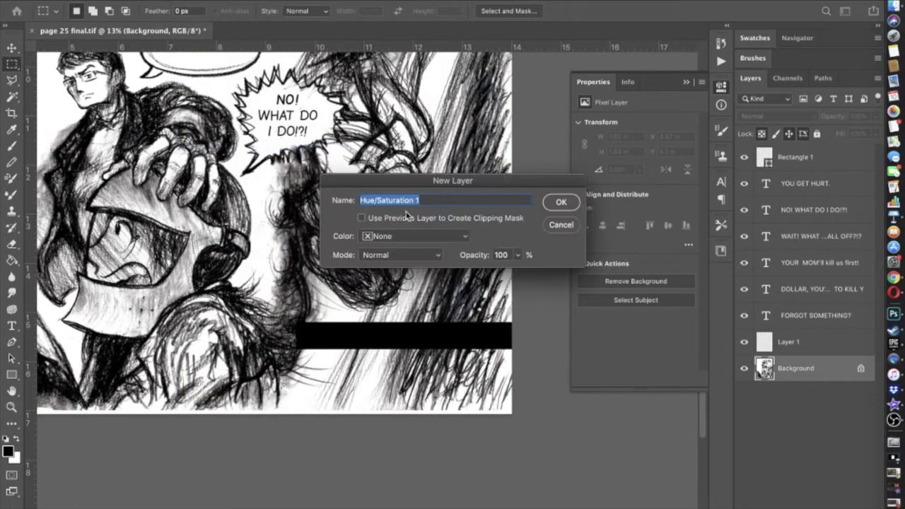
pyautogui.click(564, 204)
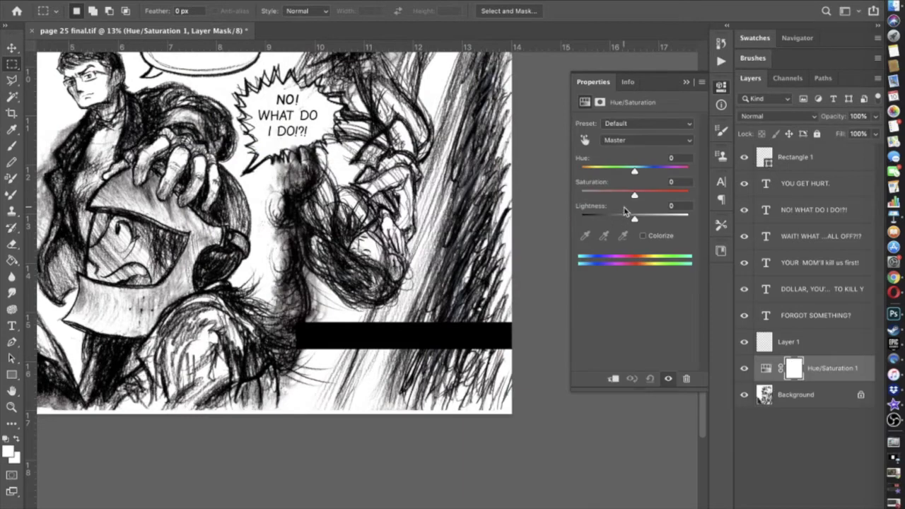
pyautogui.moveTo(634, 196); pyautogui.dragTo(580, 197)
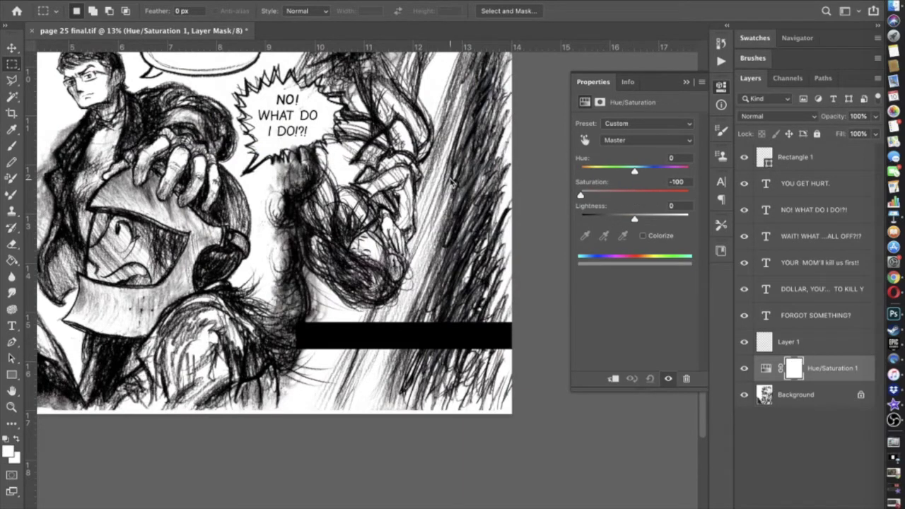
# - Compare the artwork with the Hue/Saturation adjustment hidden and shown
pyautogui.scroll(3, 428, 202)
pyautogui.click(685, 82)
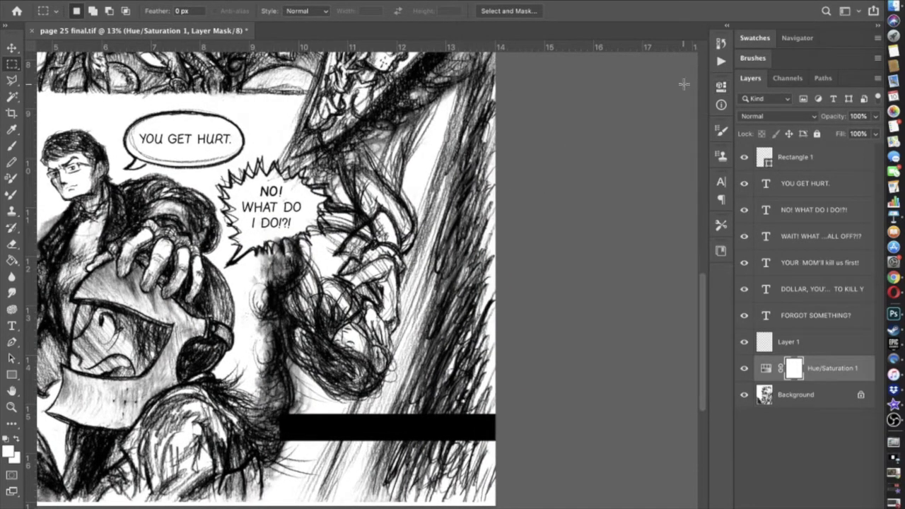
pyautogui.click(745, 375)
pyautogui.click(744, 369)
pyautogui.click(745, 374)
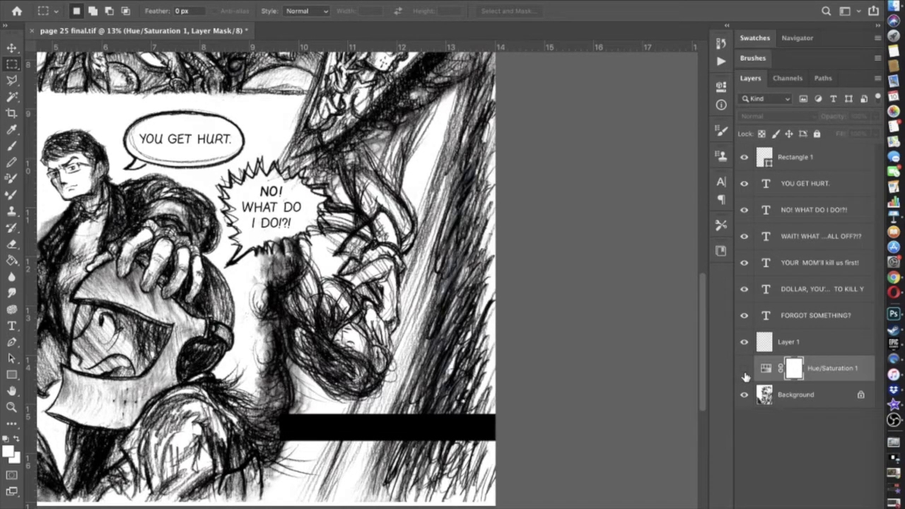
pyautogui.click(744, 374)
# - Merge the Hue/Saturation adjustment layer with the Background layer
pyautogui.click(793, 397)
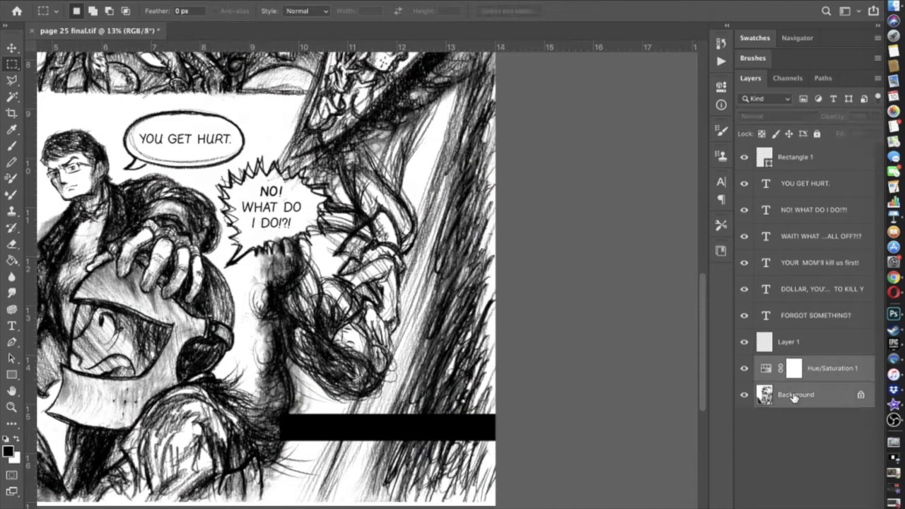
pyautogui.rightClick(795, 396)
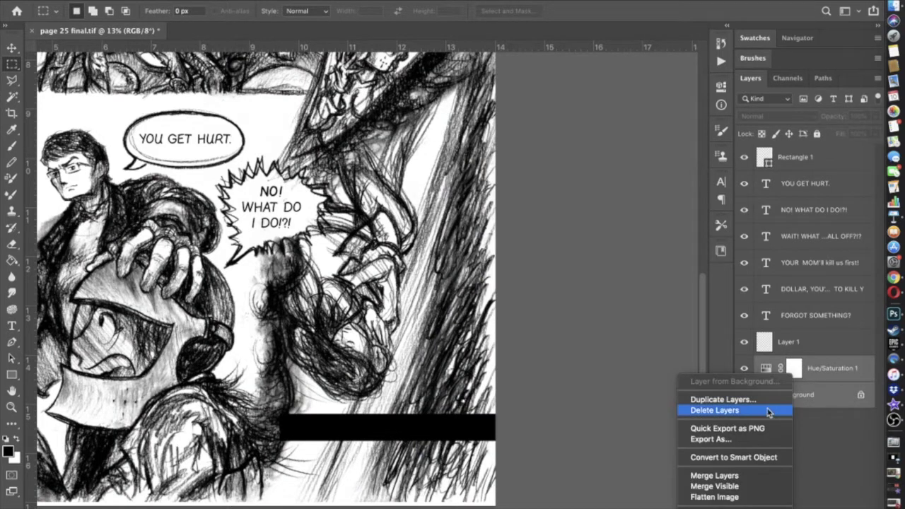
pyautogui.click(733, 476)
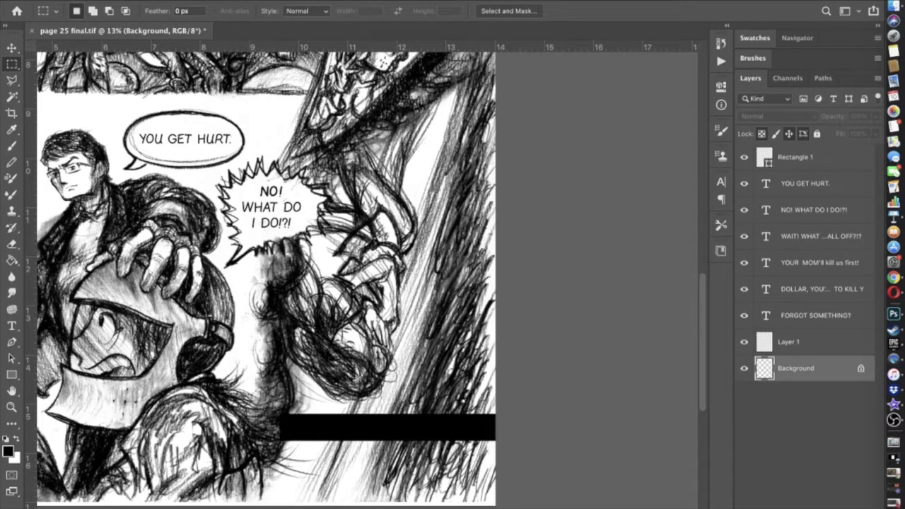
# - Add a Brightness/Contrast adjustment layer directly above the Background layer
pyautogui.click(190, 0)
pyautogui.press('Escape')
pyautogui.click(191, 0)
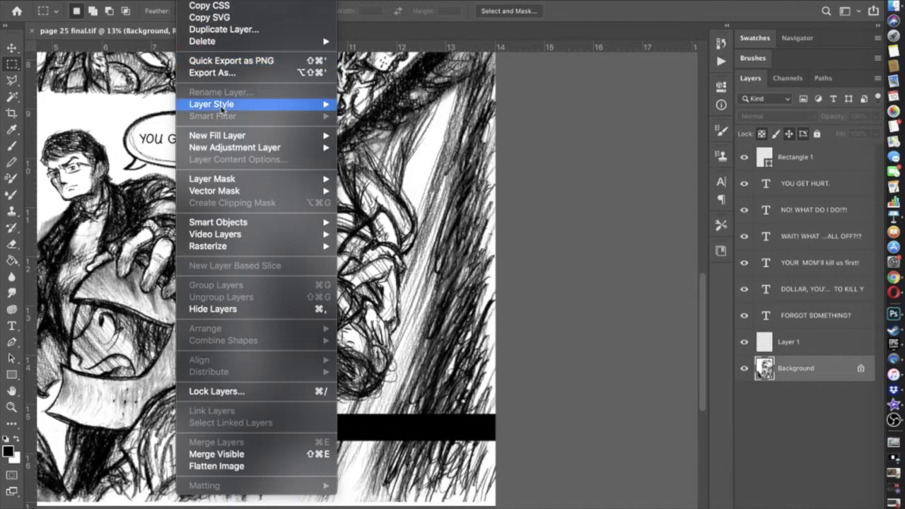
pyautogui.moveTo(228, 152)
pyautogui.click(368, 148)
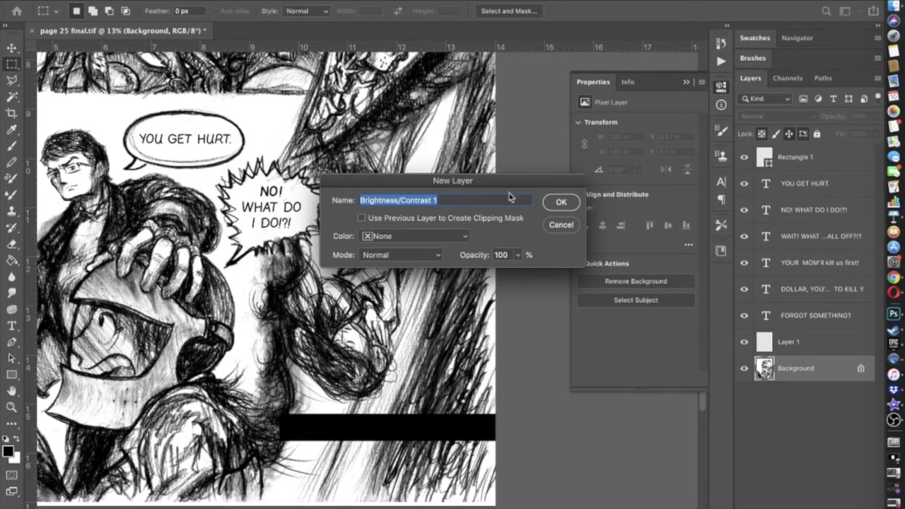
pyautogui.click(560, 203)
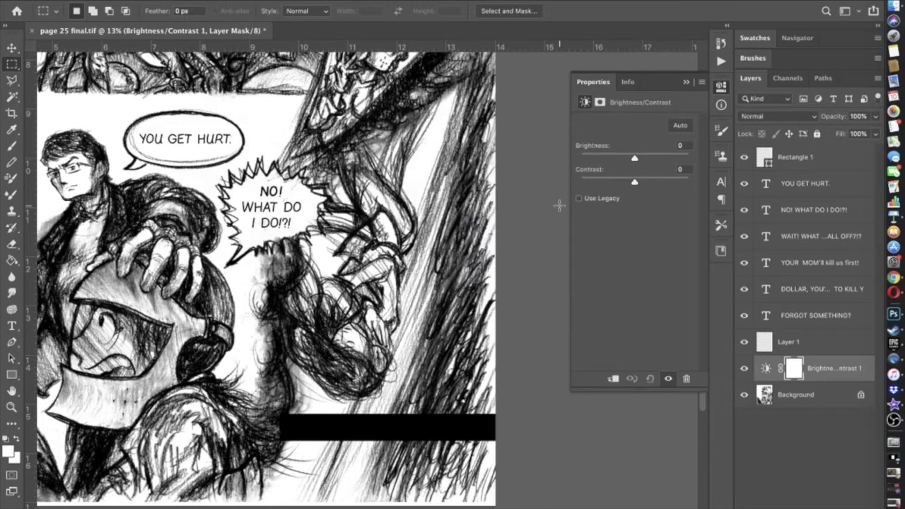
pyautogui.press('XF86MonBrightnessUp')
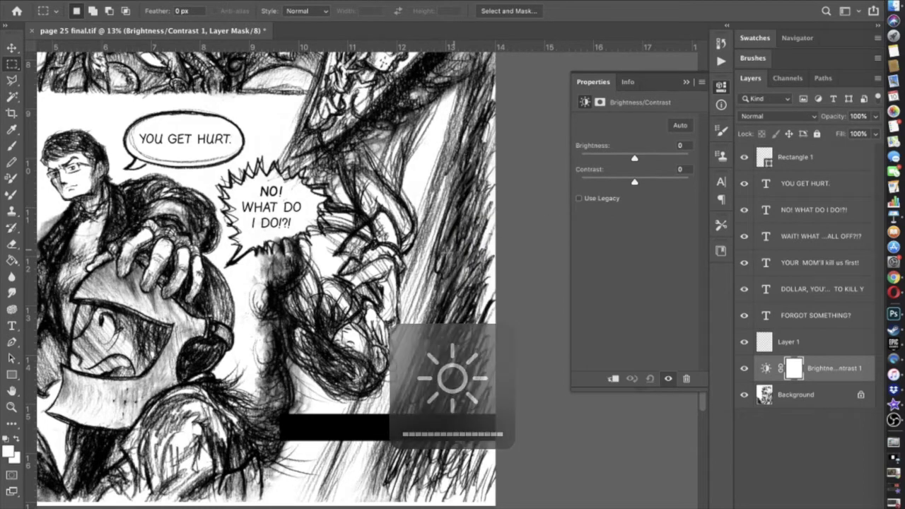
pyautogui.scroll(-2, 482, 236)
pyautogui.hscroll(-2, 482, 236)
pyautogui.click(421, 0)
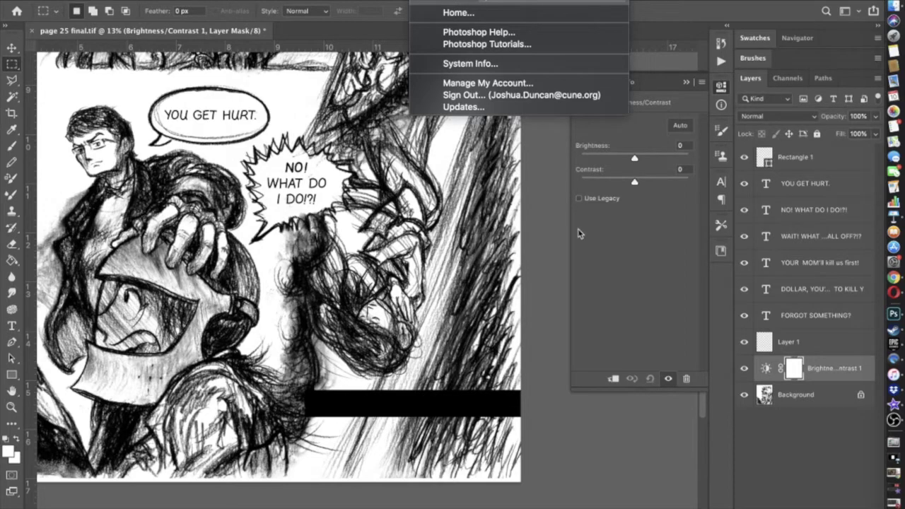
pyautogui.press('Escape')
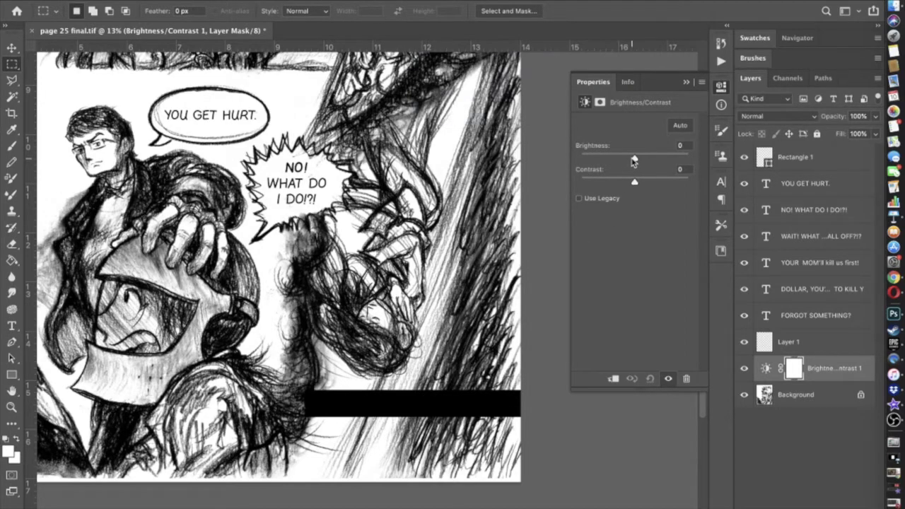
# - Delete the Brightness/Contrast adjustment layer together with its layer mask
pyautogui.press('Delete')
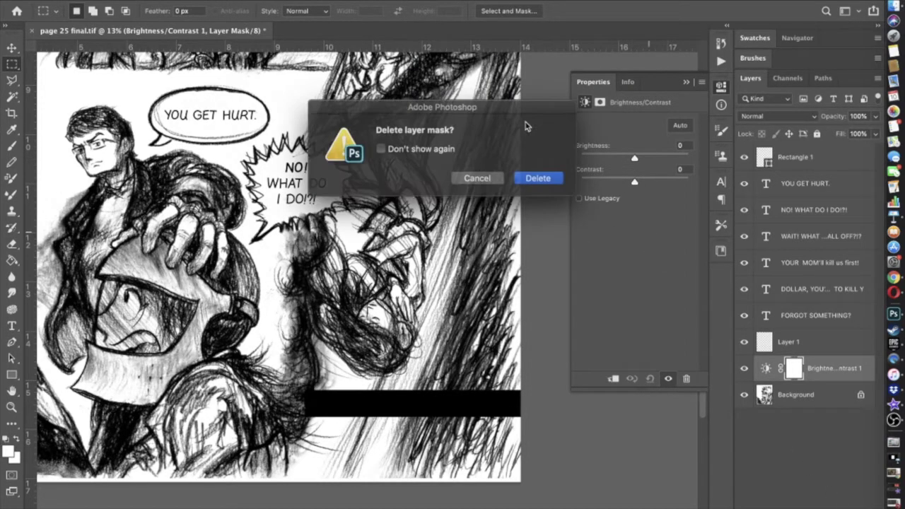
pyautogui.click(527, 174)
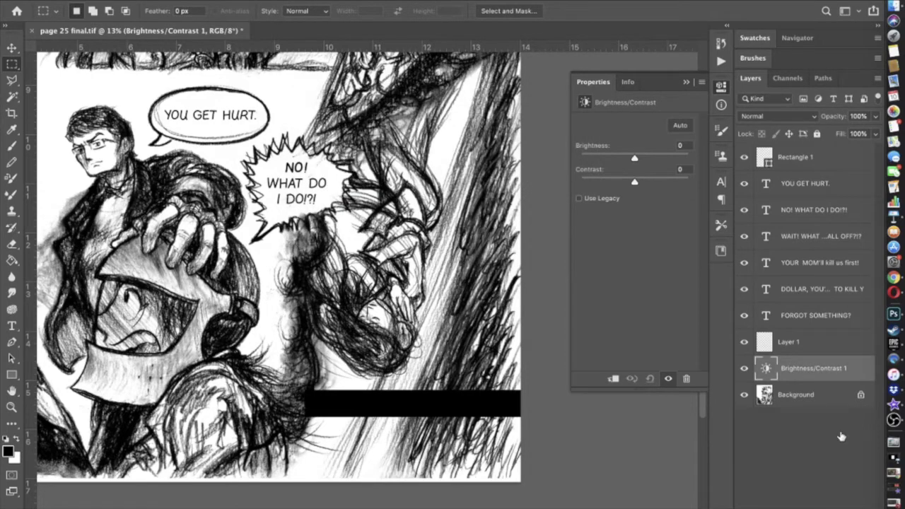
pyautogui.click(812, 393)
pyautogui.click(814, 368)
pyautogui.press('Delete')
pyautogui.click(537, 176)
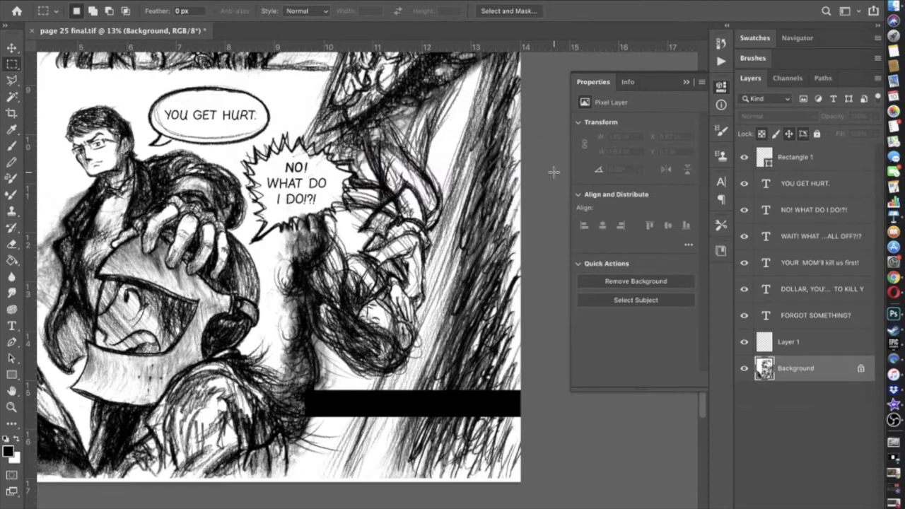
# - Add a Curves adjustment layer above the Background, with the black point input at 8 and the white point input at 255
pyautogui.click(191, 0)
pyautogui.moveTo(233, 147)
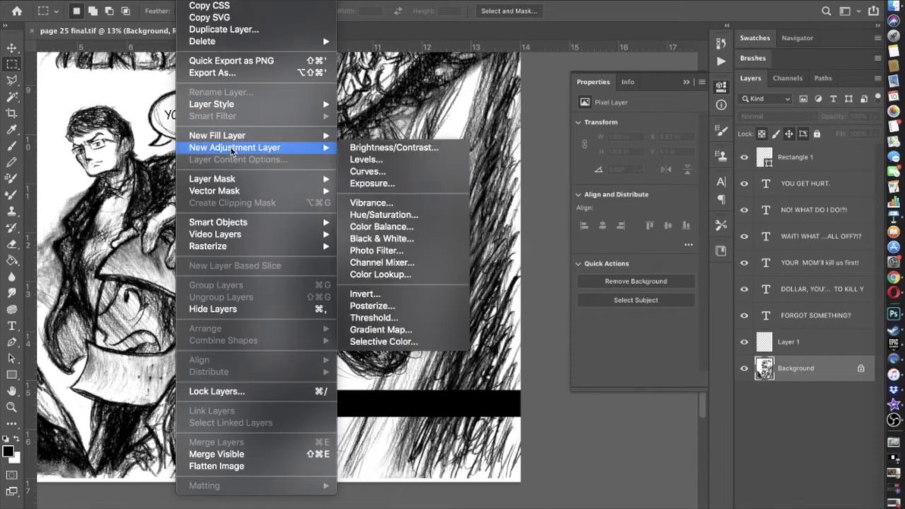
pyautogui.click(366, 172)
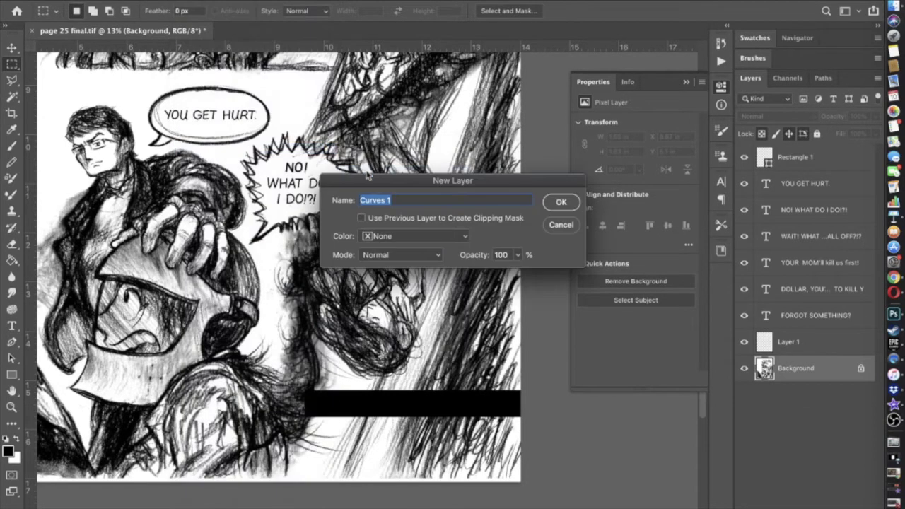
pyautogui.click(574, 202)
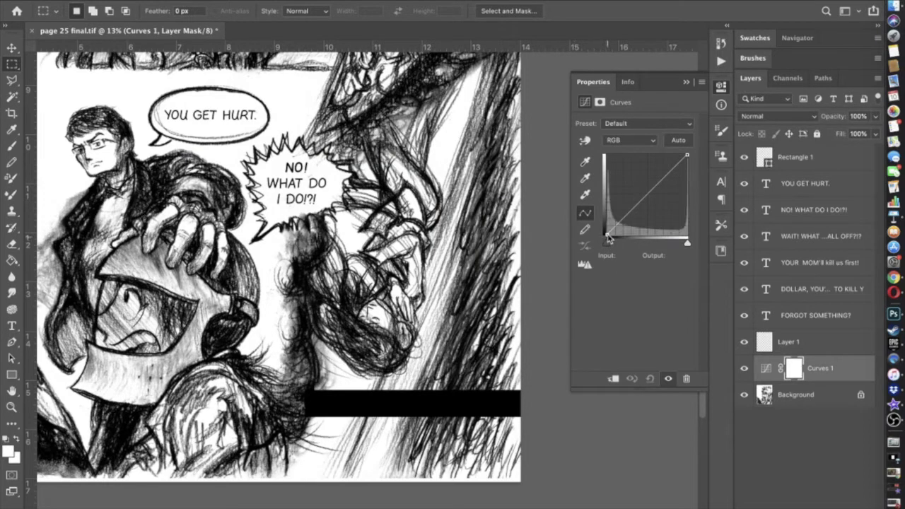
pyautogui.moveTo(607, 233)
pyautogui.mouseDown()
pyautogui.moveTo(622, 246)
pyautogui.moveTo(609, 246)
pyautogui.mouseUp()
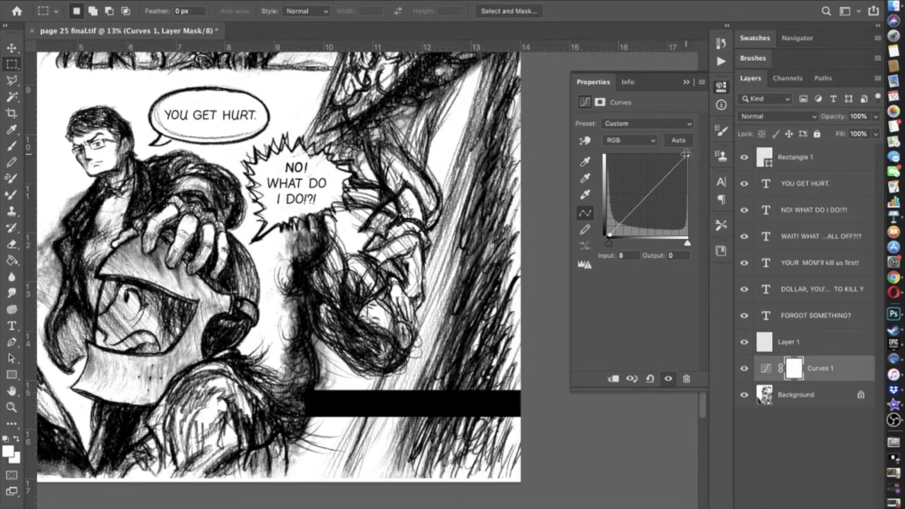
pyautogui.moveTo(685, 154); pyautogui.dragTo(680, 152)
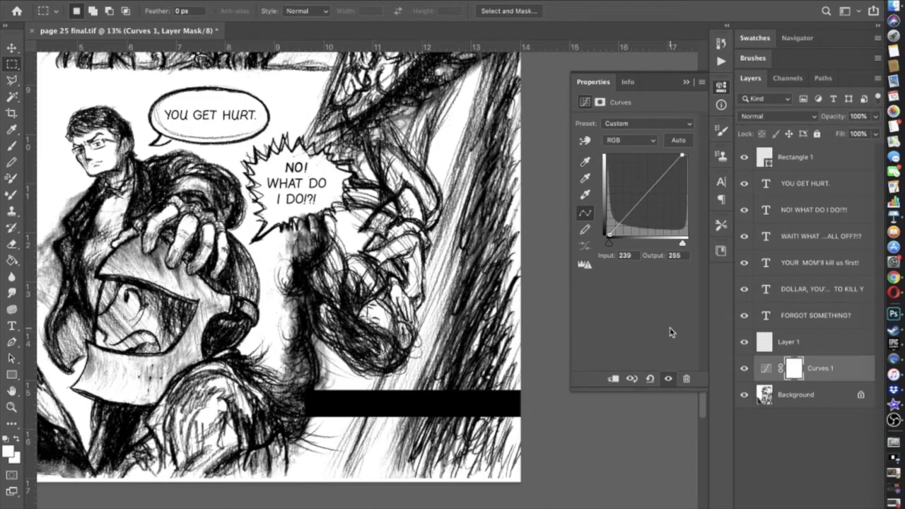
pyautogui.moveTo(685, 154); pyautogui.dragTo(696, 146)
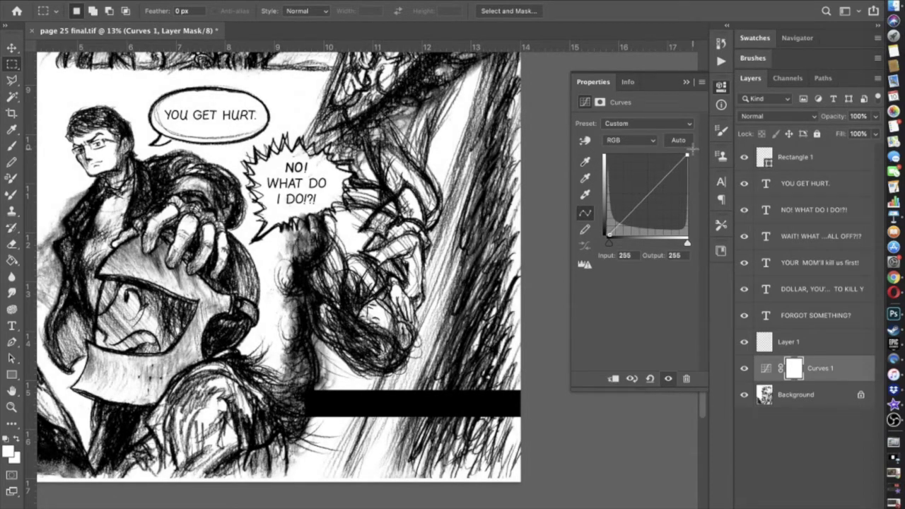
# - Add a highlight point to the curve at input 205, output 211, and compare the artwork with the Curves adjustment on and off
pyautogui.click(671, 167)
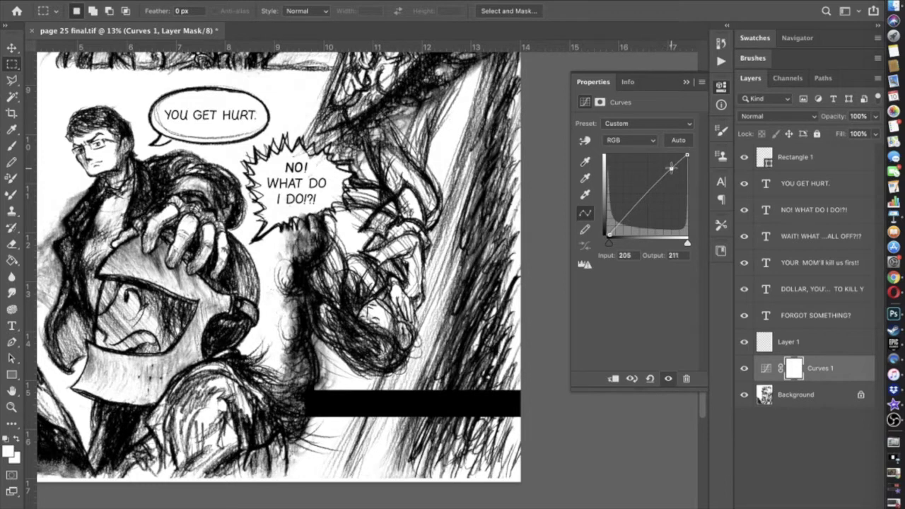
pyautogui.click(668, 382)
pyautogui.click(668, 382)
pyautogui.click(668, 378)
pyautogui.click(667, 378)
pyautogui.click(668, 378)
pyautogui.click(667, 379)
pyautogui.click(668, 378)
pyautogui.click(668, 378)
# - Add a shadow point to the curve at about input 58, output 46, and compare the artwork with and without the adjustment
pyautogui.click(626, 221)
pyautogui.click(668, 378)
pyautogui.click(668, 378)
pyautogui.click(668, 378)
pyautogui.click(668, 378)
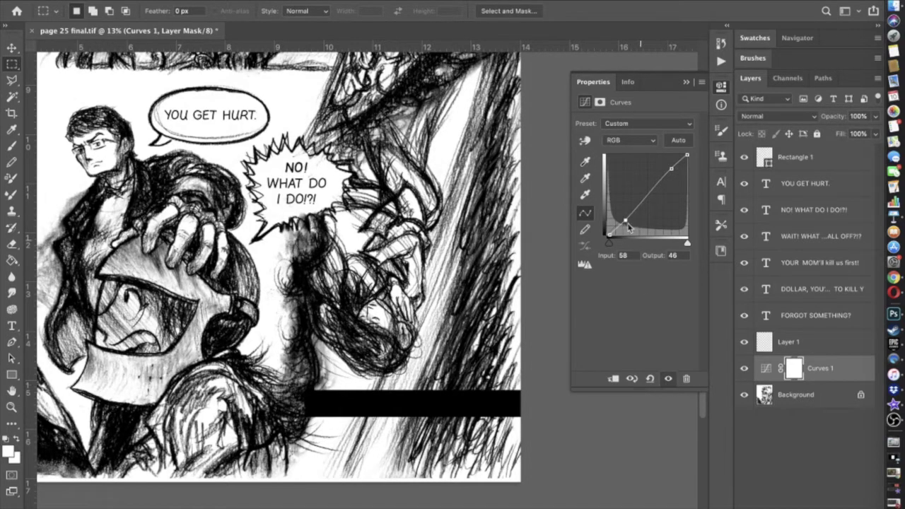
pyautogui.moveTo(627, 220); pyautogui.dragTo(626, 218)
pyautogui.moveTo(612, 241); pyautogui.dragTo(610, 243)
pyautogui.click(667, 378)
pyautogui.click(667, 379)
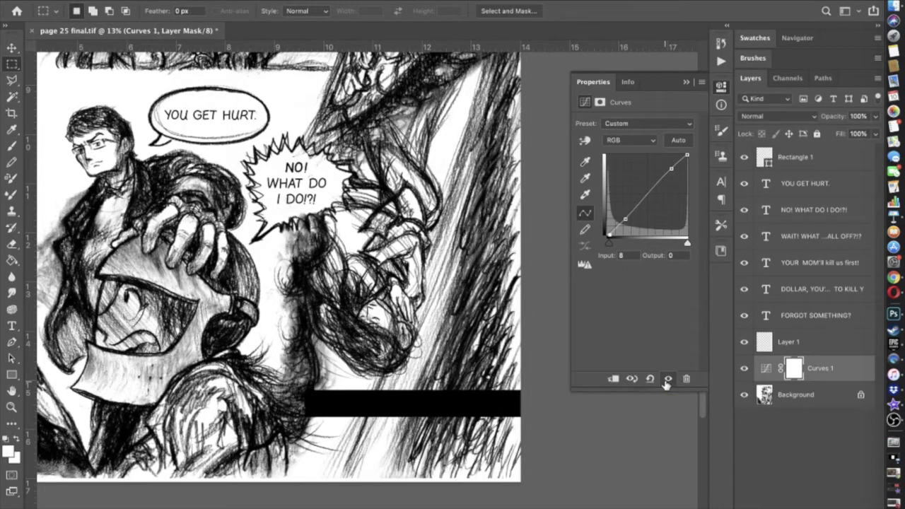
pyautogui.click(667, 379)
pyautogui.click(667, 379)
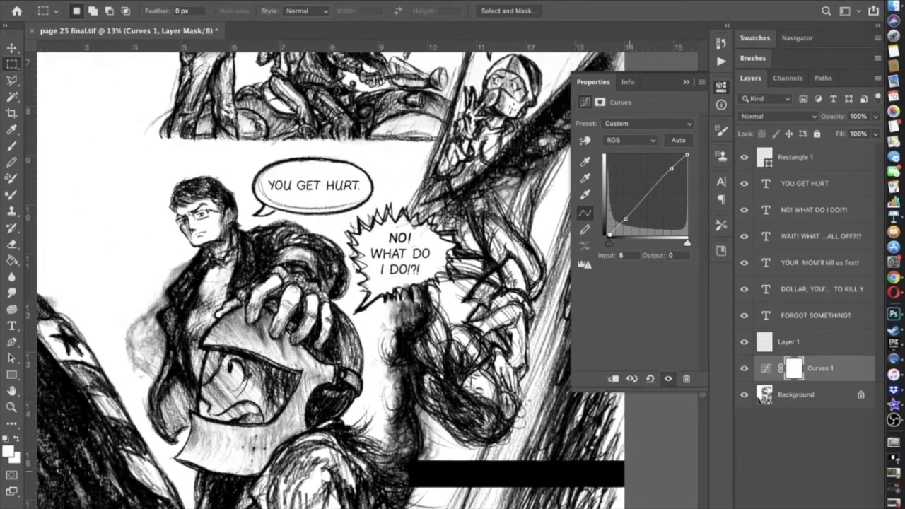
pyautogui.click(684, 83)
# - Extend the black bar on the Rectangle 1 layer leftward to 109.11% width, keeping its height at 100%
pyautogui.scroll(-5, 511, 353)
pyautogui.hscroll(3, 511, 354)
pyautogui.scroll(3, 508, 357)
pyautogui.scroll(-2, 507, 359)
pyautogui.scroll(2, 508, 359)
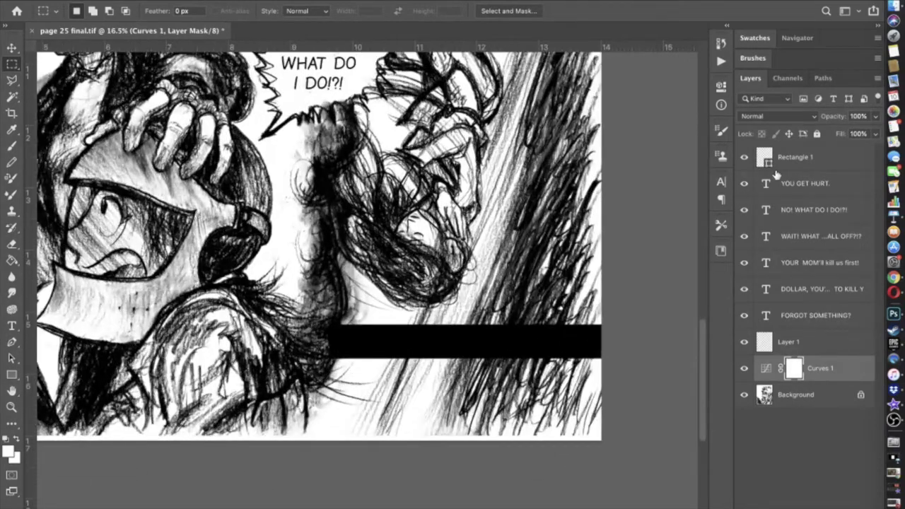
pyautogui.click(792, 157)
pyautogui.scroll(2, 369, 290)
pyautogui.click(103, 0)
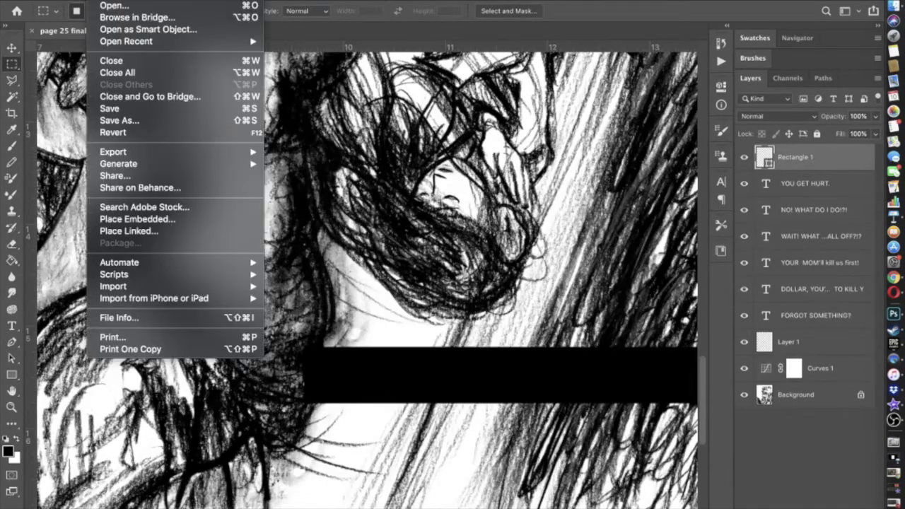
pyautogui.moveTo(123, 0)
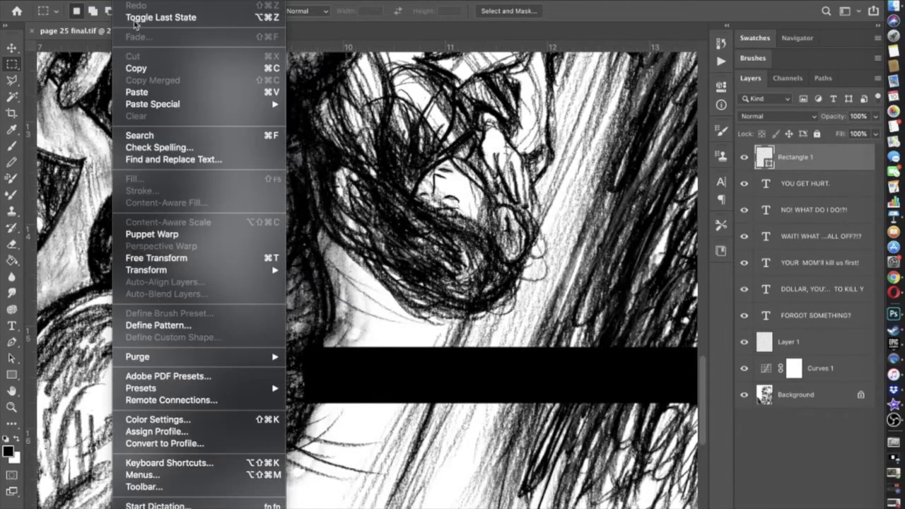
pyautogui.click(164, 259)
pyautogui.moveTo(304, 375); pyautogui.dragTo(263, 375)
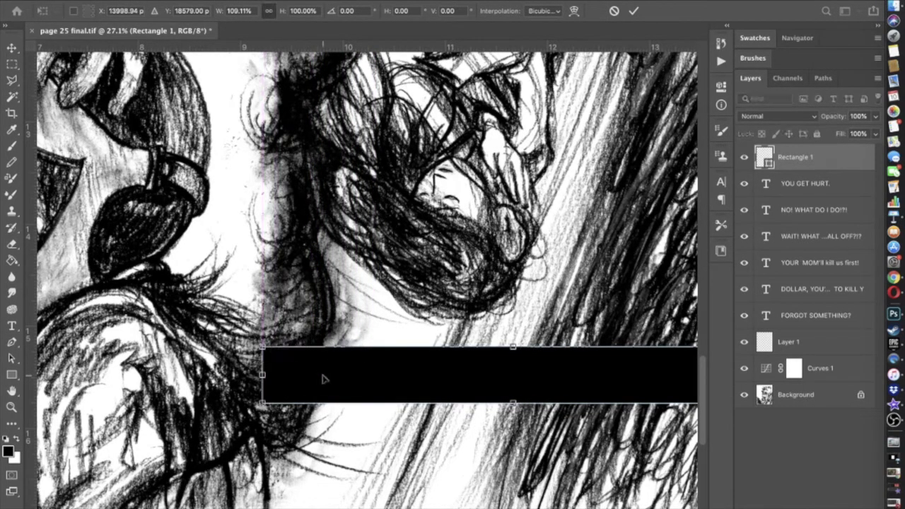
pyautogui.press('Return')
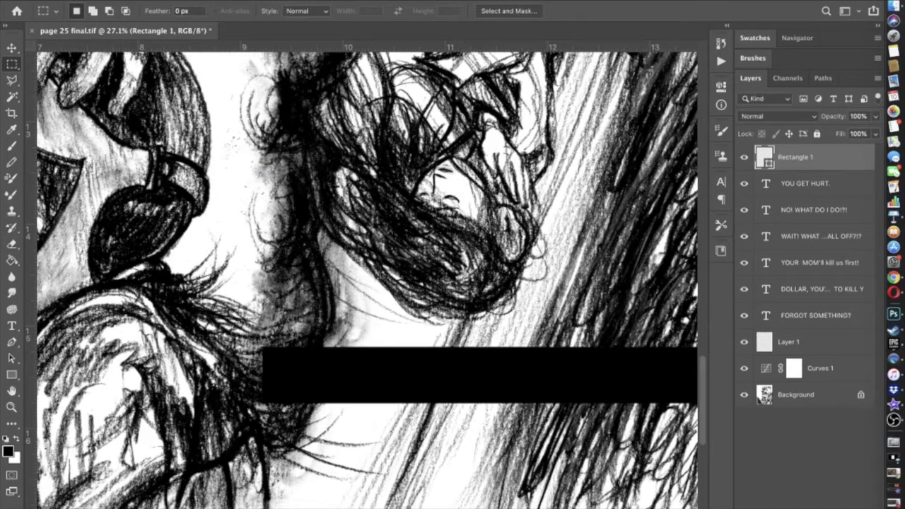
# - Add a layer mask to the Rectangle 1 layer and set the foreground color to black, 000000
pyautogui.click(792, 507)
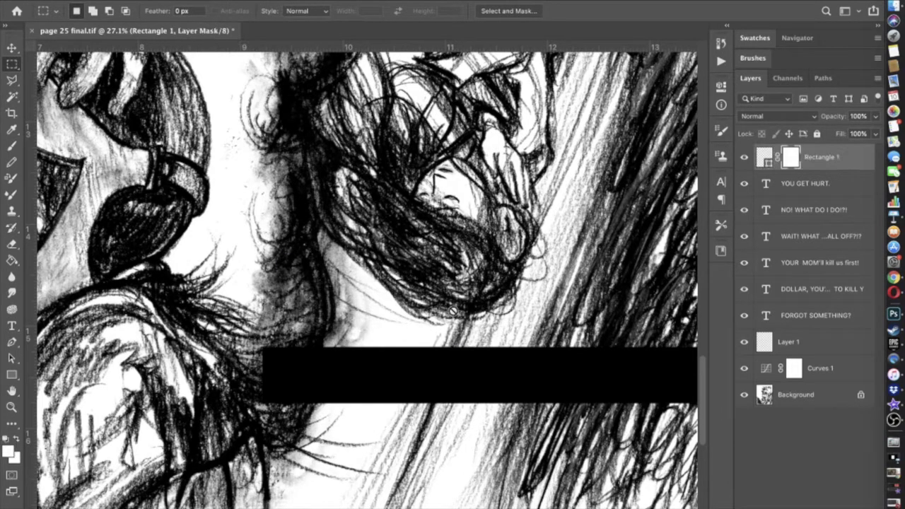
pyautogui.click(7, 441)
pyautogui.write('000000')
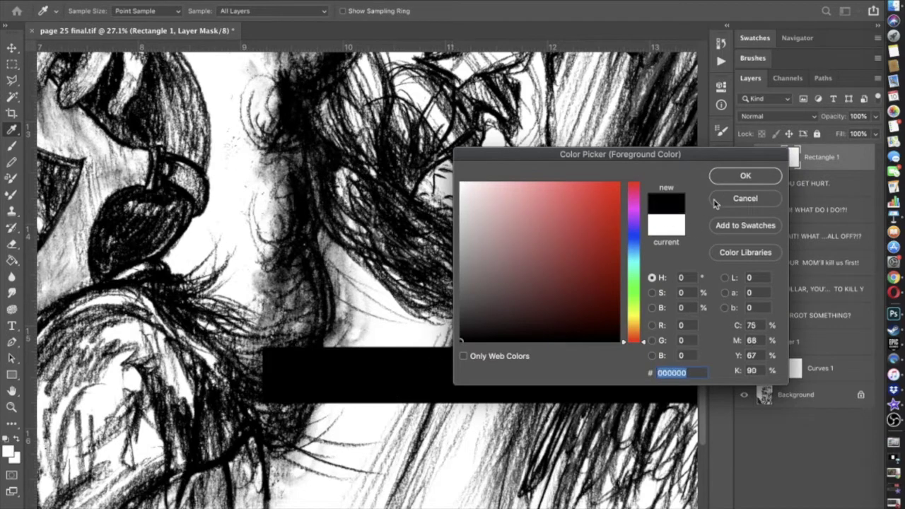
pyautogui.click(745, 175)
# - Choose the KYLE Ultimate Pencil Hard brush from the Dry Media Brushes for painting on the mask
pyautogui.click(10, 145)
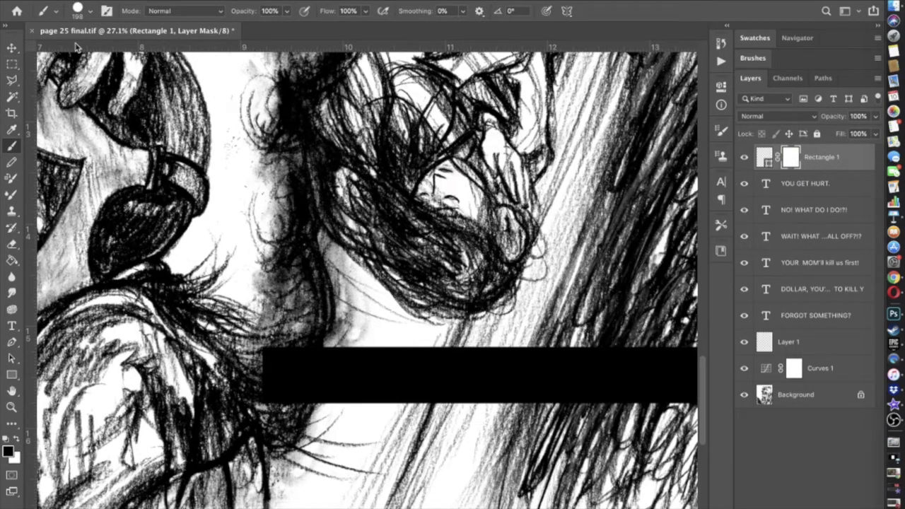
pyautogui.click(90, 16)
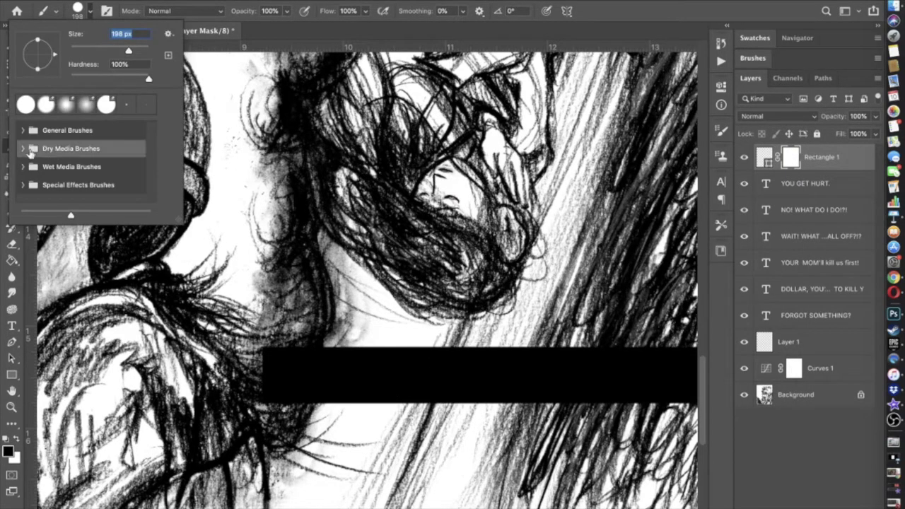
pyautogui.click(24, 150)
pyautogui.click(57, 168)
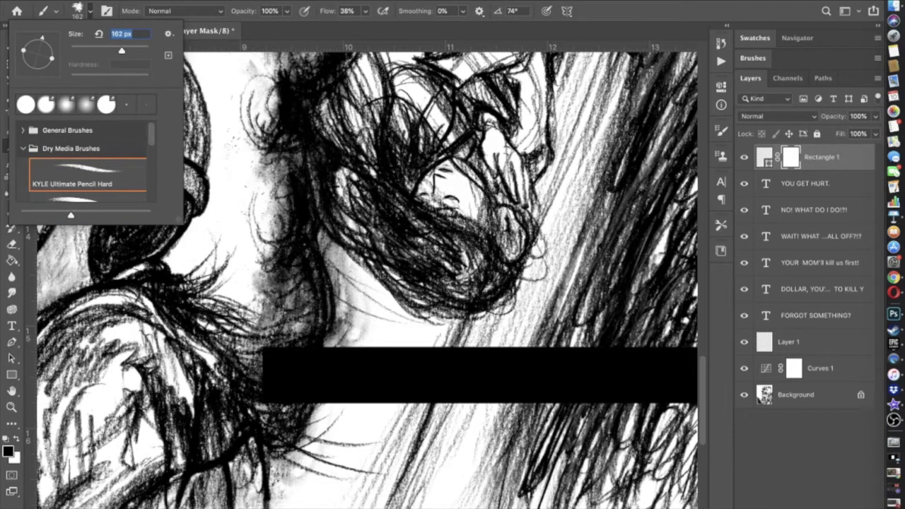
# - Mask the black bar's left end with rough strokes at brush size 380, undoing the strokes that hide too much
pyautogui.moveTo(274, 344)
pyautogui.mouseDown()
pyautogui.moveTo(275, 386)
pyautogui.moveTo(259, 365)
pyautogui.moveTo(325, 374)
pyautogui.mouseUp()
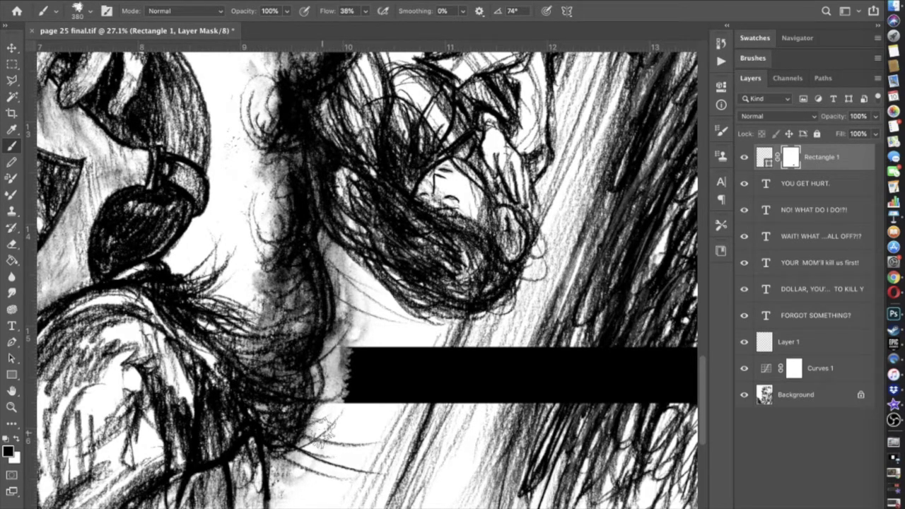
pyautogui.press('super+z')
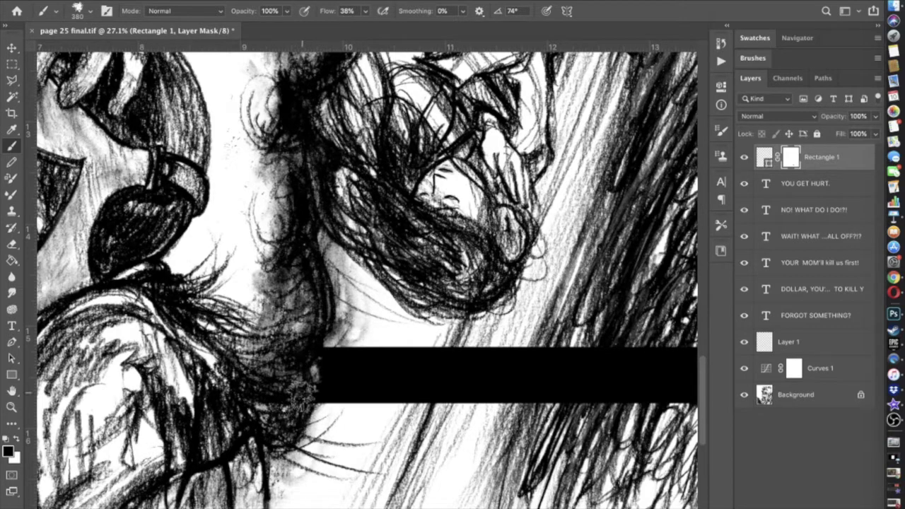
pyautogui.press('super+z')
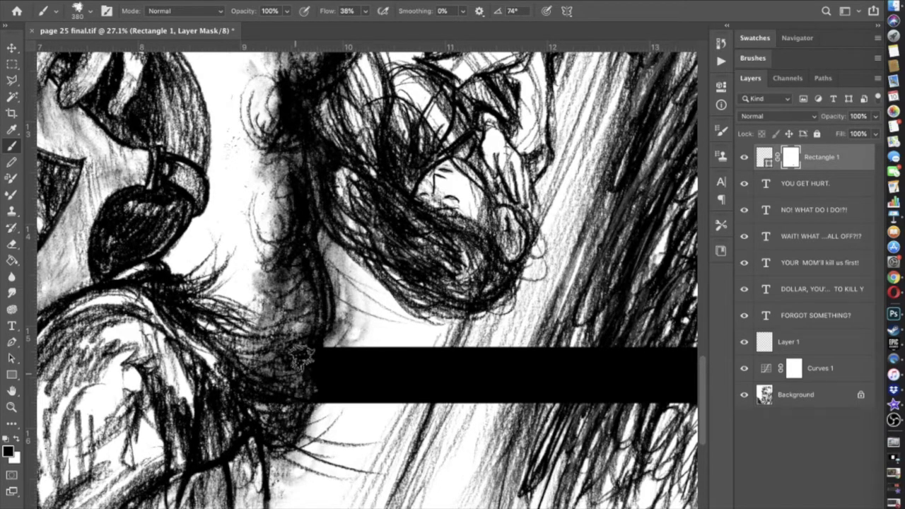
pyautogui.moveTo(322, 399); pyautogui.dragTo(322, 348)
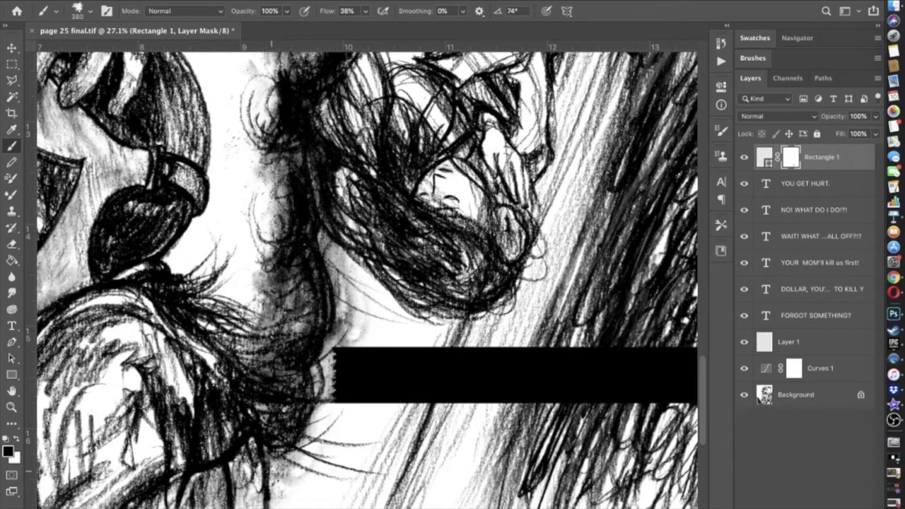
pyautogui.press('super+z')
pyautogui.press('super+z')
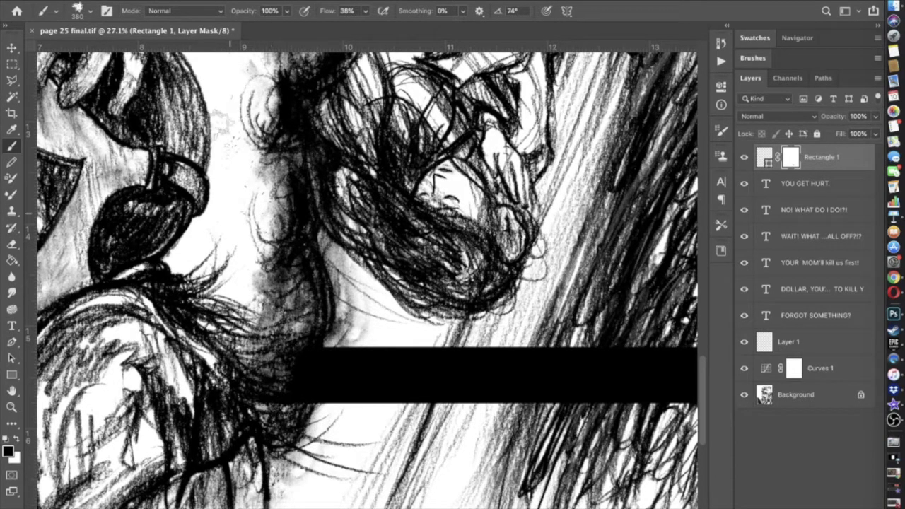
# - Set the brush opacity to 83% and try another masking stroke over the black bar's left end
pyautogui.click(286, 10)
pyautogui.moveTo(282, 28); pyautogui.dragTo(276, 28)
pyautogui.moveTo(282, 360)
pyautogui.mouseDown()
pyautogui.moveTo(302, 385)
pyautogui.moveTo(320, 449)
pyautogui.moveTo(336, 368)
pyautogui.moveTo(338, 403)
pyautogui.moveTo(303, 385)
pyautogui.moveTo(261, 383)
pyautogui.mouseUp()
pyautogui.press('super+z')
pyautogui.press('super+minus')
pyautogui.press('super+minus')
pyautogui.press('super+minus')
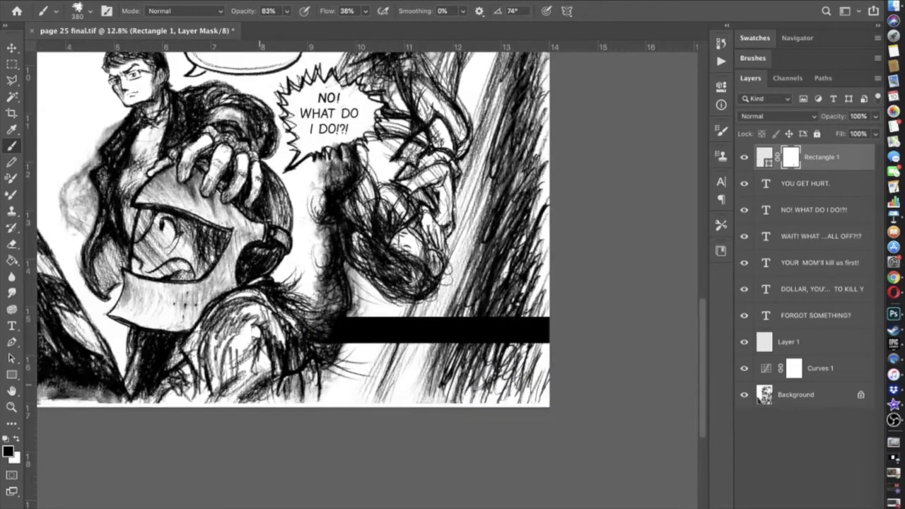
pyautogui.scroll(-1, 366, 290)
# - Target the Rectangle 1 shape instead of its mask and nudge the black bar slightly upward
pyautogui.click(765, 158)
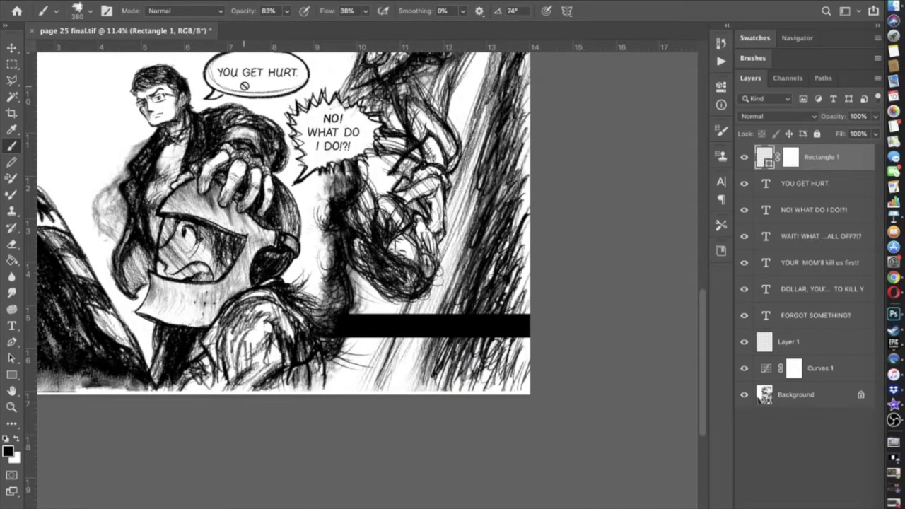
pyautogui.click(11, 49)
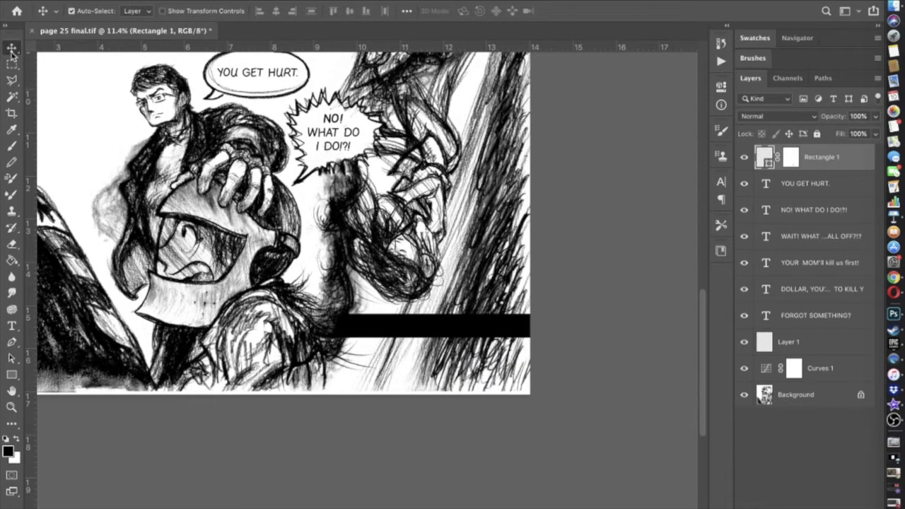
pyautogui.hotkey('shift', 'Up')
pyautogui.hotkey('shift', 'Up')
pyautogui.hotkey('shift', 'Up')
pyautogui.hotkey('shift', 'Up')
pyautogui.hotkey('shift', 'Up')
pyautogui.hotkey('shift', 'Up')
pyautogui.hotkey('shift', 'Up')
pyautogui.hotkey('shift', 'Up')
pyautogui.hotkey('shift', 'Up')
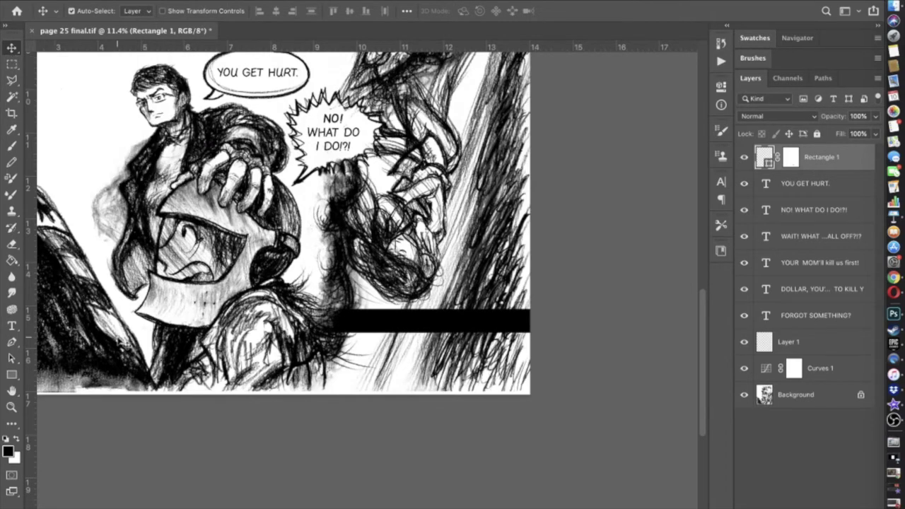
# - Repaint the Rectangle 1 mask at 83% brush opacity so the bar's left end blends into the dark sketched fur
pyautogui.scroll(5, 369, 290)
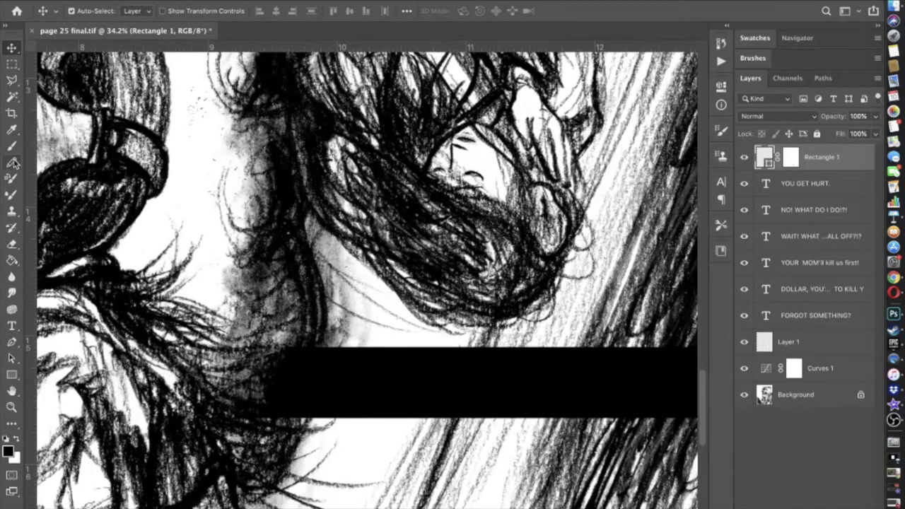
pyautogui.click(12, 146)
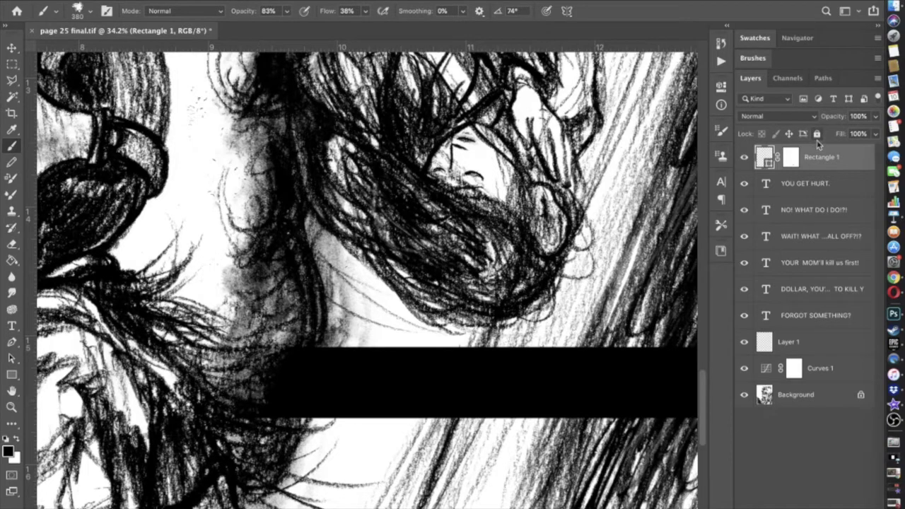
pyautogui.click(794, 160)
pyautogui.moveTo(300, 404)
pyautogui.mouseDown()
pyautogui.moveTo(266, 397)
pyautogui.moveTo(277, 365)
pyautogui.moveTo(311, 376)
pyautogui.moveTo(315, 337)
pyautogui.mouseUp()
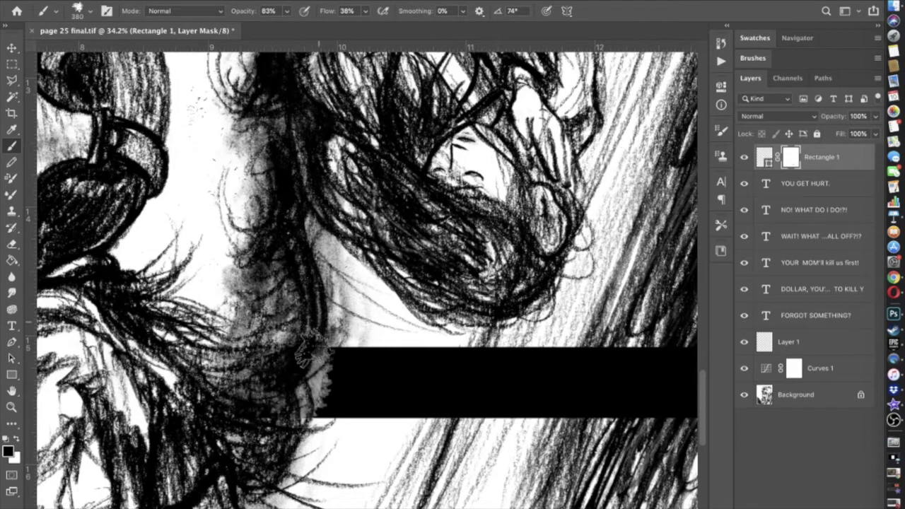
pyautogui.press('super+z')
pyautogui.moveTo(284, 408); pyautogui.dragTo(277, 386)
pyautogui.press('super+z')
pyautogui.moveTo(281, 427)
pyautogui.mouseDown()
pyautogui.moveTo(275, 389)
pyautogui.moveTo(298, 330)
pyautogui.mouseUp()
pyautogui.moveTo(265, 401); pyautogui.dragTo(324, 330)
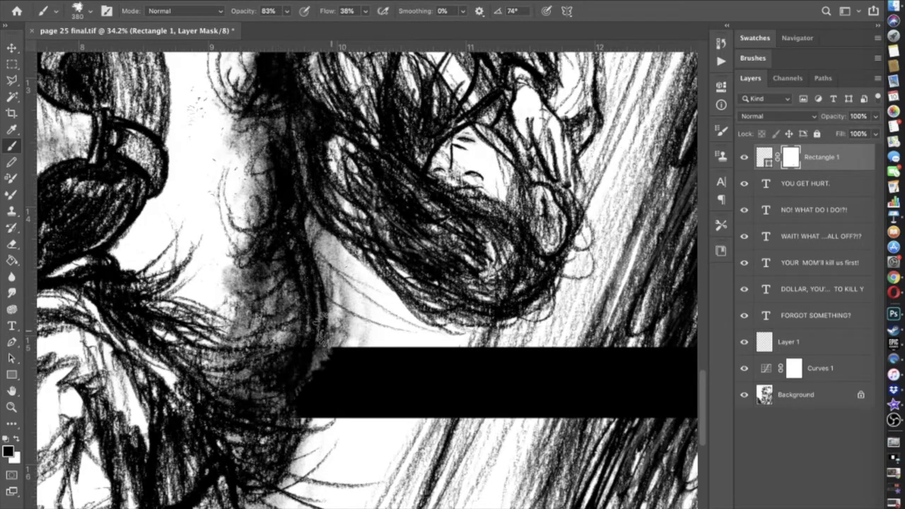
pyautogui.press('super+z')
pyautogui.moveTo(297, 363)
pyautogui.mouseDown()
pyautogui.moveTo(278, 384)
pyautogui.moveTo(312, 335)
pyautogui.moveTo(287, 425)
pyautogui.mouseUp()
# - Hide and show the Rectangle 1 layer to check how the black bar blends into the artwork
pyautogui.press('super+minus')
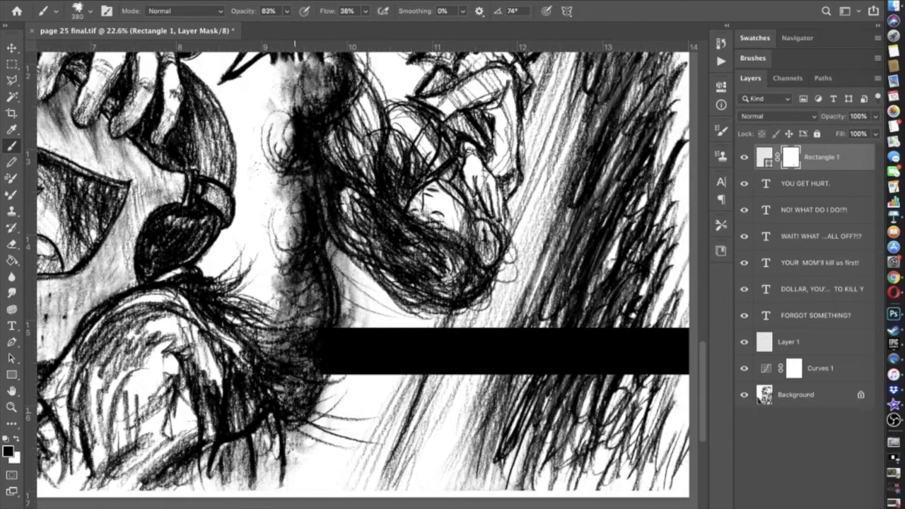
pyautogui.scroll(-2, 283, 381)
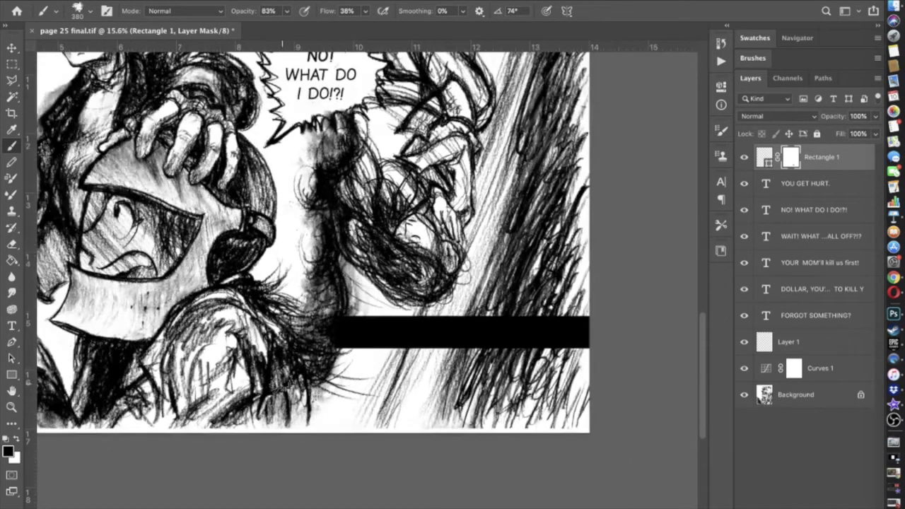
pyautogui.scroll(1, 374, 288)
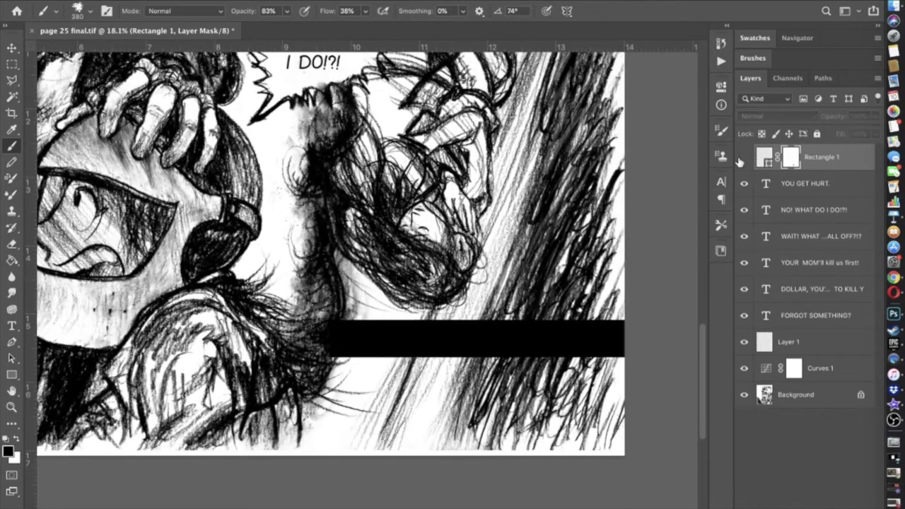
pyautogui.click(741, 159)
pyautogui.click(740, 159)
pyautogui.click(741, 159)
pyautogui.click(741, 159)
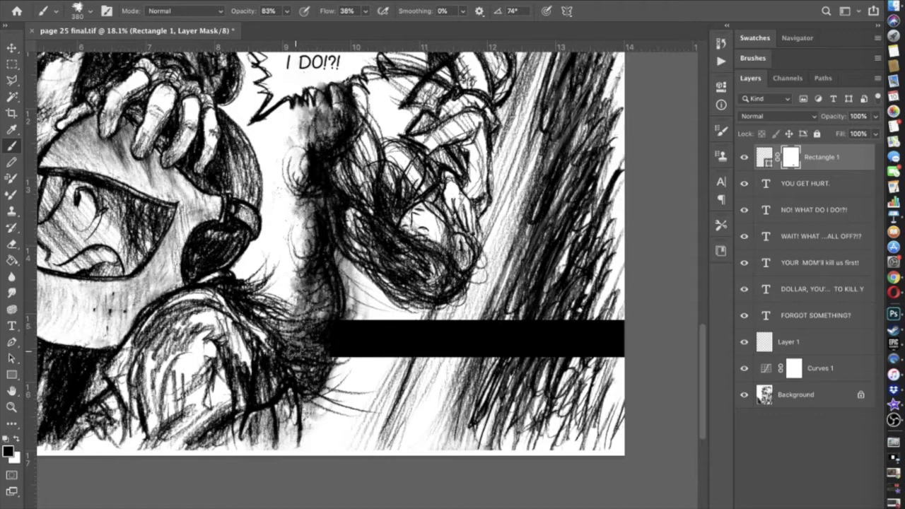
# - Try softening the black bar's left end with mask strokes at 35% brush opacity
pyautogui.click(286, 10)
pyautogui.moveTo(324, 332)
pyautogui.mouseDown()
pyautogui.moveTo(329, 304)
pyautogui.moveTo(328, 362)
pyautogui.mouseUp()
pyautogui.press('super+z')
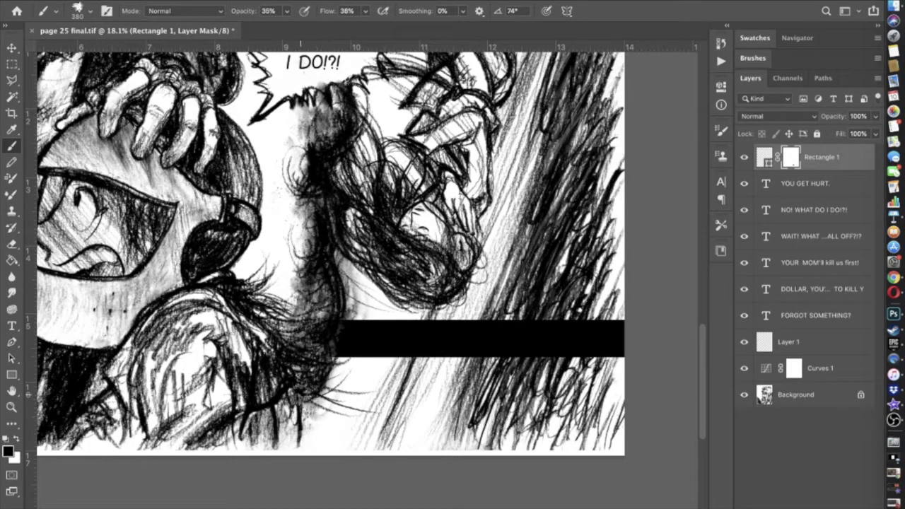
pyautogui.moveTo(324, 331)
pyautogui.mouseDown()
pyautogui.moveTo(341, 347)
pyautogui.moveTo(336, 390)
pyautogui.mouseUp()
pyautogui.press('super+z')
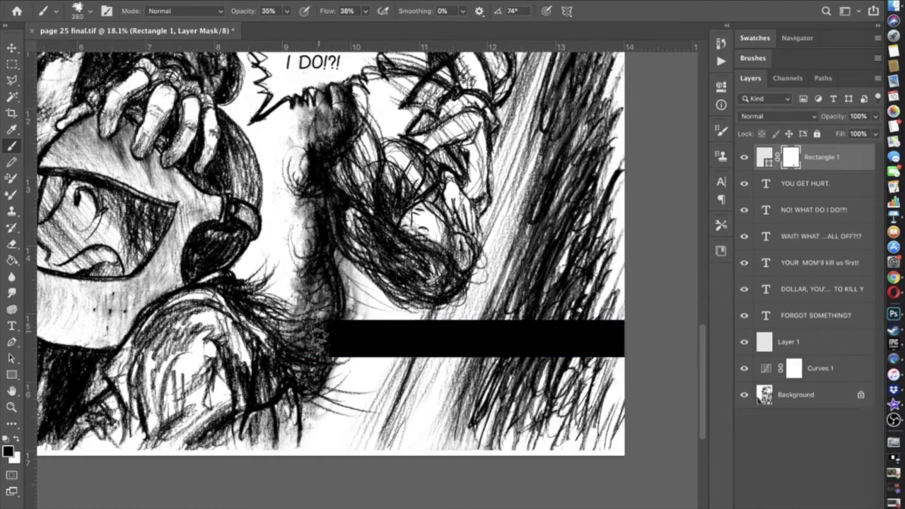
# - Set the brush opacity to 25% and paint a masking stroke down the black bar's left end
pyautogui.click(286, 13)
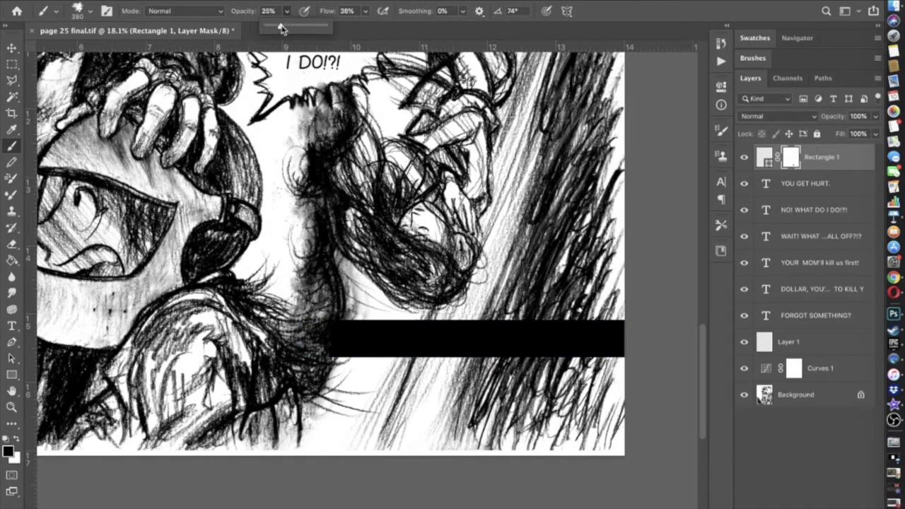
pyautogui.moveTo(320, 329)
pyautogui.mouseDown()
pyautogui.moveTo(328, 367)
pyautogui.moveTo(336, 364)
pyautogui.mouseUp()
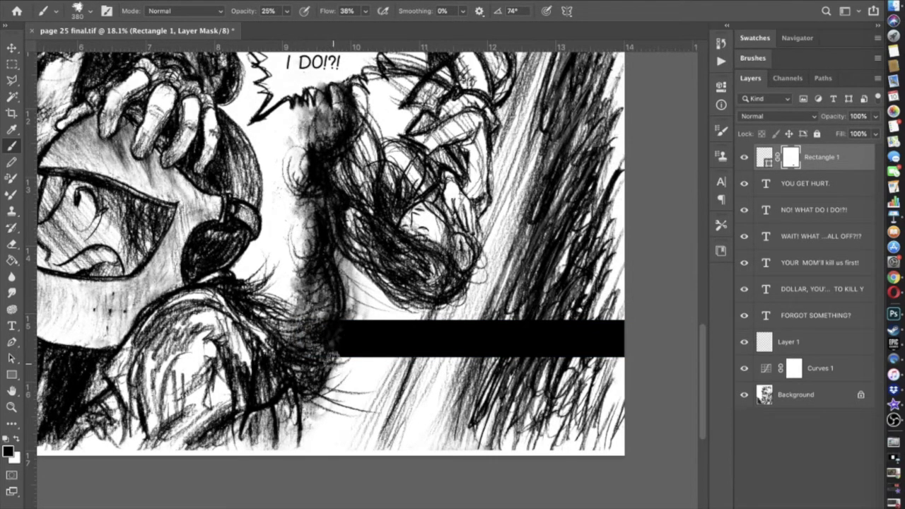
# - Paint along the whole black bar on the Rectangle 1 mask at 10% brush opacity and compare it with the layer hidden
pyautogui.click(285, 13)
pyautogui.moveTo(331, 336)
pyautogui.mouseDown()
pyautogui.moveTo(374, 329)
pyautogui.moveTo(369, 340)
pyautogui.moveTo(379, 351)
pyautogui.moveTo(357, 334)
pyautogui.moveTo(388, 323)
pyautogui.moveTo(365, 319)
pyautogui.moveTo(342, 332)
pyautogui.moveTo(365, 341)
pyautogui.moveTo(363, 357)
pyautogui.moveTo(338, 347)
pyautogui.moveTo(379, 356)
pyautogui.moveTo(394, 341)
pyautogui.moveTo(419, 344)
pyautogui.mouseUp()
pyautogui.moveTo(431, 369)
pyautogui.mouseDown()
pyautogui.moveTo(488, 343)
pyautogui.moveTo(506, 356)
pyautogui.moveTo(526, 324)
pyautogui.moveTo(524, 344)
pyautogui.moveTo(561, 325)
pyautogui.moveTo(512, 344)
pyautogui.moveTo(523, 325)
pyautogui.moveTo(537, 331)
pyautogui.moveTo(542, 345)
pyautogui.moveTo(532, 352)
pyautogui.moveTo(627, 338)
pyautogui.mouseUp()
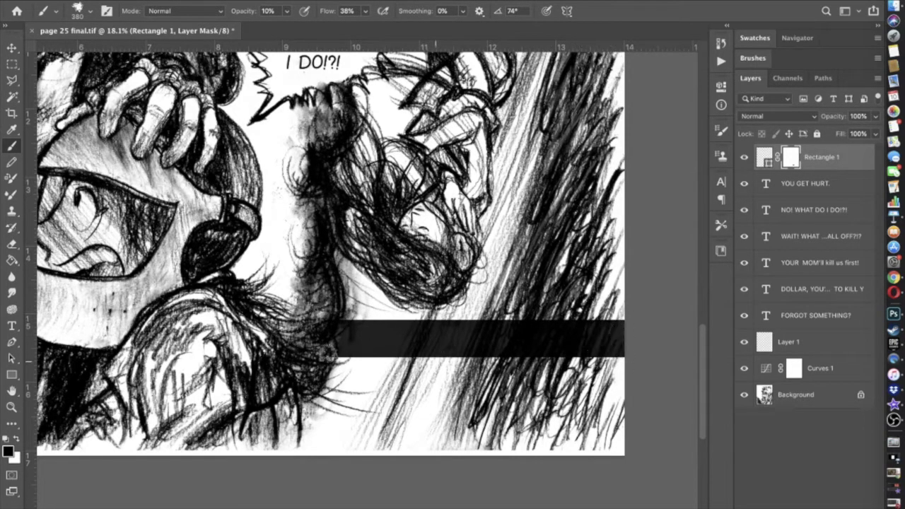
pyautogui.scroll(3, 357, 318)
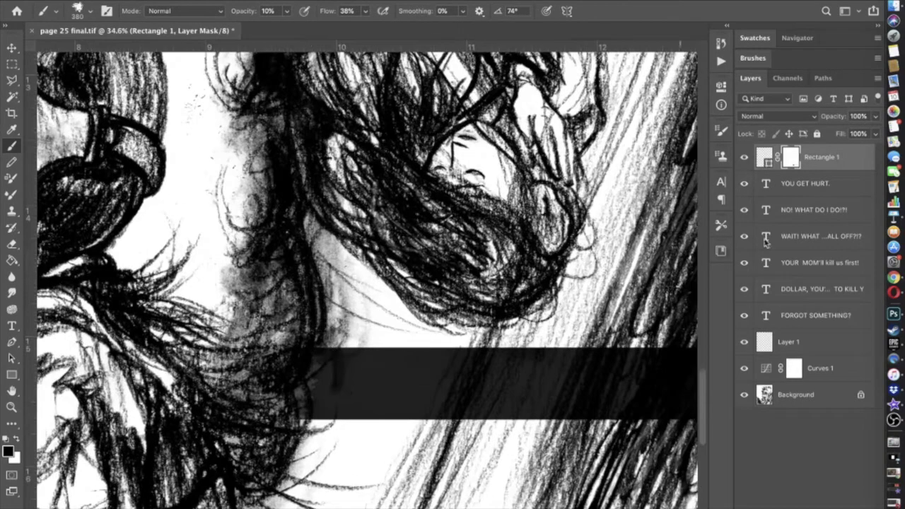
pyautogui.click(742, 156)
pyautogui.click(742, 156)
pyautogui.scroll(-5, 417, 310)
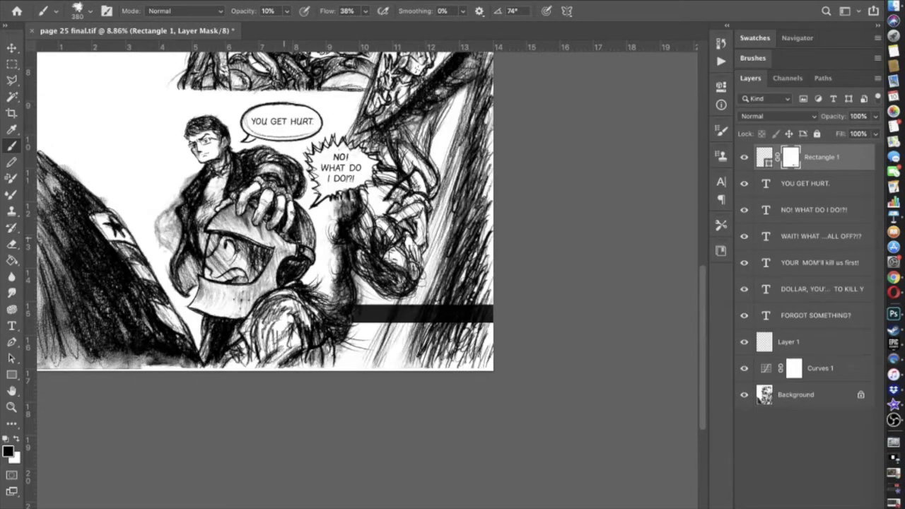
# - Duplicate the "YOU GET HURT." text layer and move the copy down to the black bar in the lower-right artwork
pyautogui.click(807, 183)
pyautogui.rightClick(807, 184)
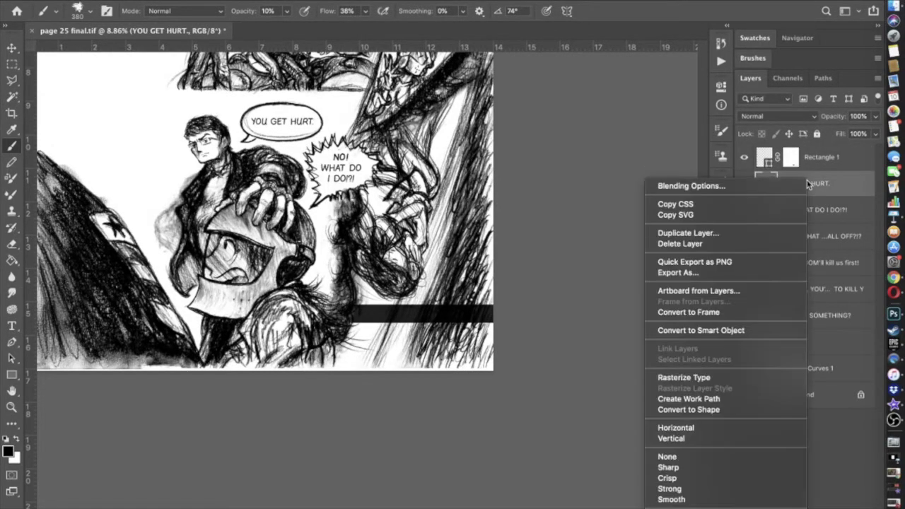
pyautogui.click(753, 233)
pyautogui.click(580, 188)
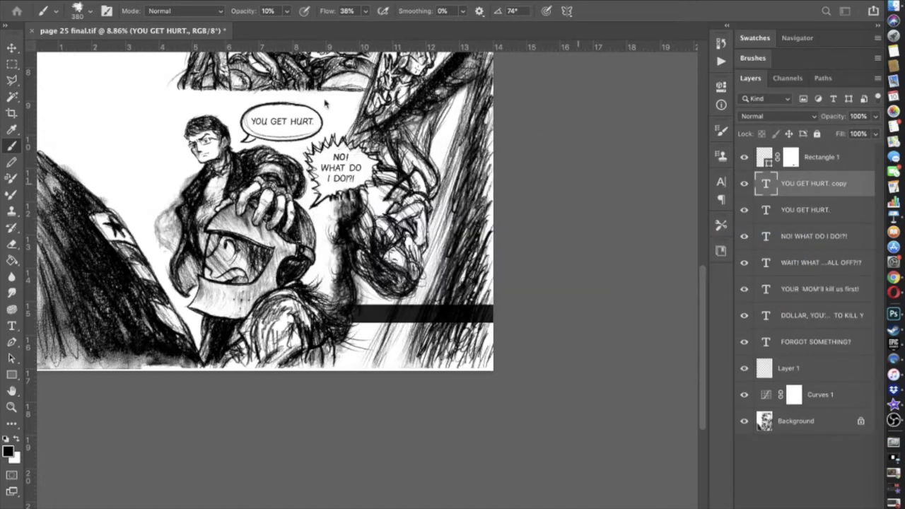
pyautogui.click(10, 48)
pyautogui.scroll(-3, 212, 239)
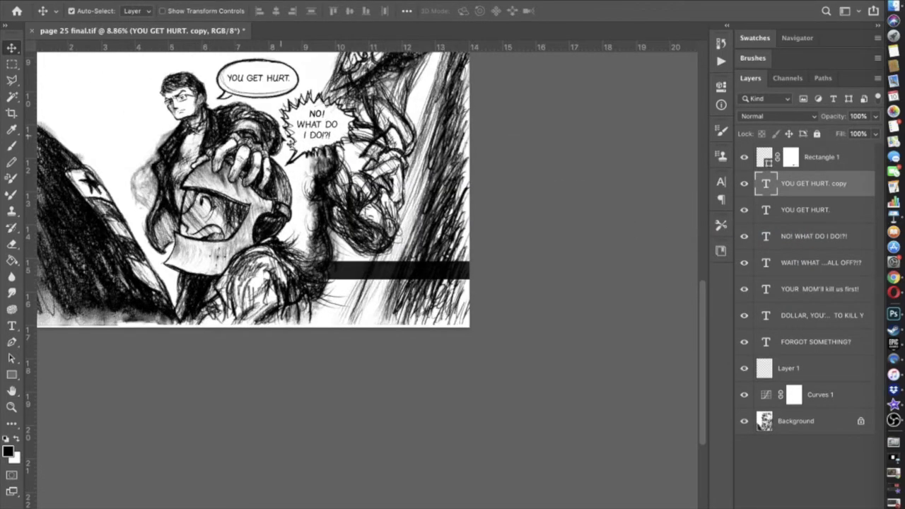
pyautogui.moveTo(263, 79); pyautogui.dragTo(368, 254)
# - Recolor all of the duplicated "YOU GET HURT." text white
pyautogui.scroll(3, 367, 254)
pyautogui.scroll(2, 373, 259)
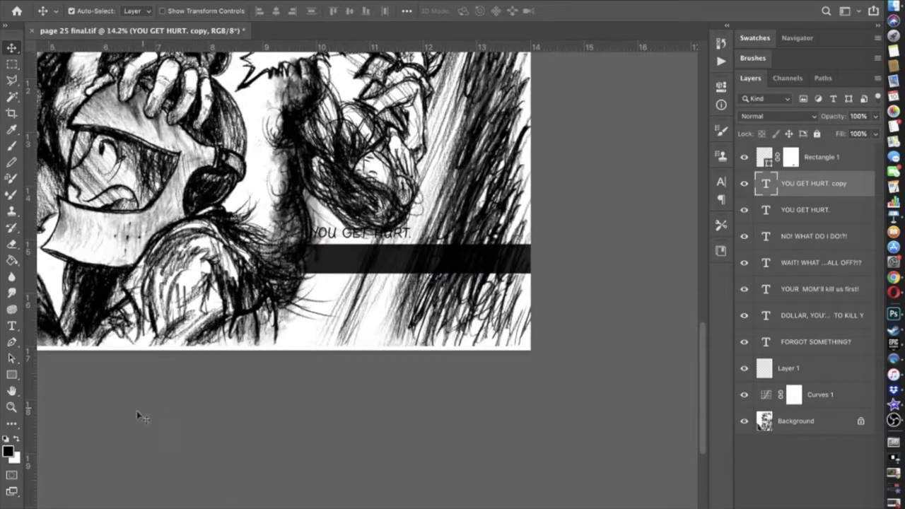
pyautogui.click(11, 327)
pyautogui.click(386, 233)
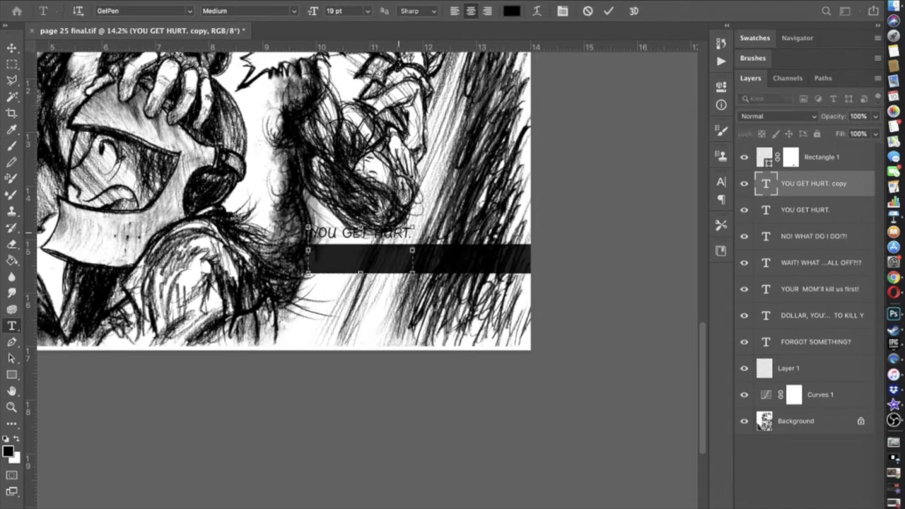
pyautogui.press('super+a')
pyautogui.click(16, 440)
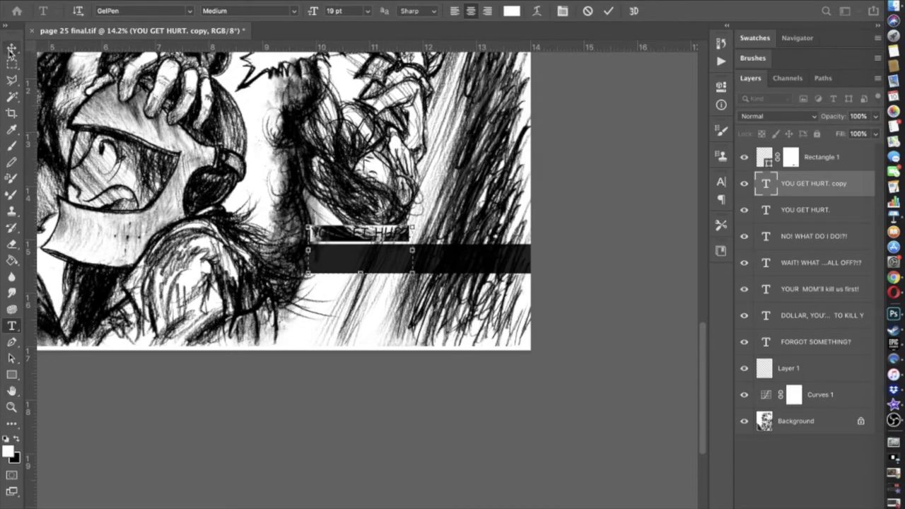
pyautogui.click(10, 48)
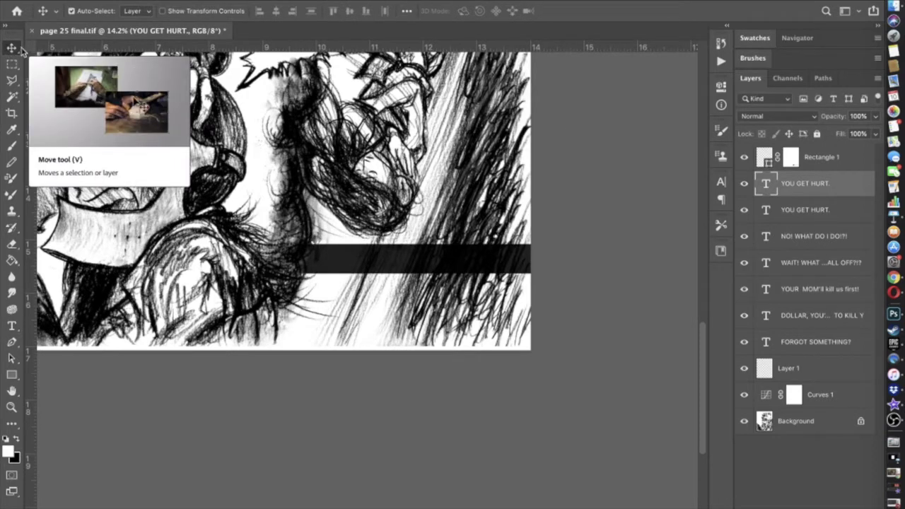
# - Place the white text layer above Rectangle 1 and nudge it down and right inside the black bar
pyautogui.moveTo(816, 185); pyautogui.dragTo(822, 142)
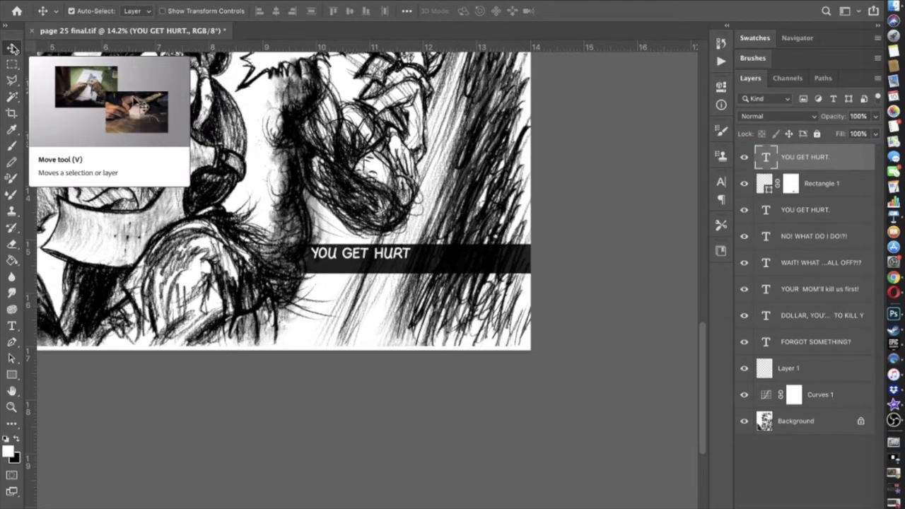
pyautogui.hotkey('shift', 'Down')
pyautogui.hotkey('shift', 'Down')
pyautogui.hotkey('shift', 'Down')
pyautogui.hotkey('shift', 'Right')
pyautogui.hotkey('shift', 'Right')
pyautogui.hotkey('shift', 'Right')
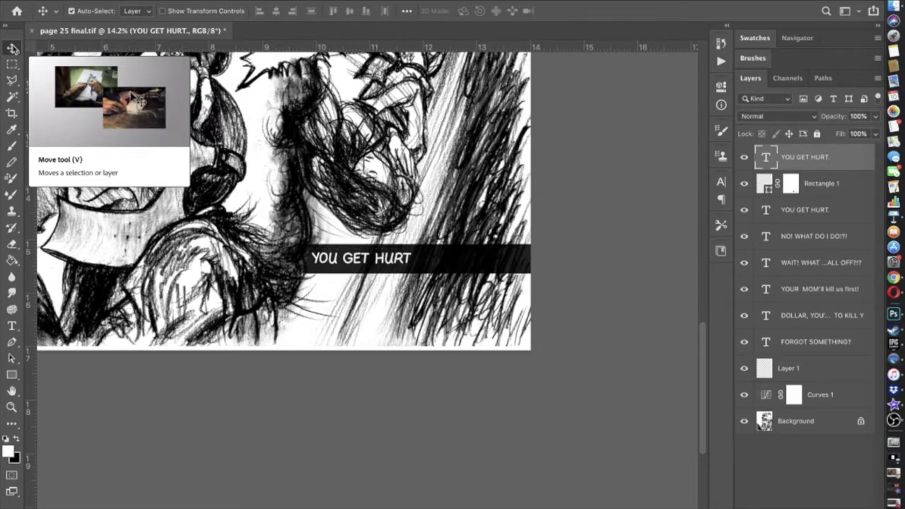
pyautogui.hotkey('shift', 'Right')
pyautogui.hotkey('shift', 'Down')
# - Widen the text box over the black bar and replace its wording with "FIRST, YOU RELAX!"
pyautogui.click(12, 325)
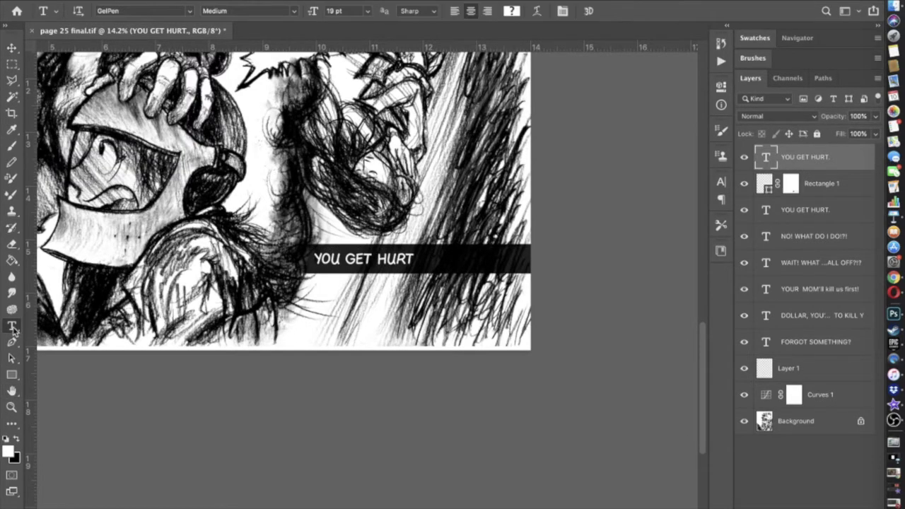
pyautogui.scroll(3, 380, 241)
pyautogui.moveTo(433, 239); pyautogui.dragTo(279, 239)
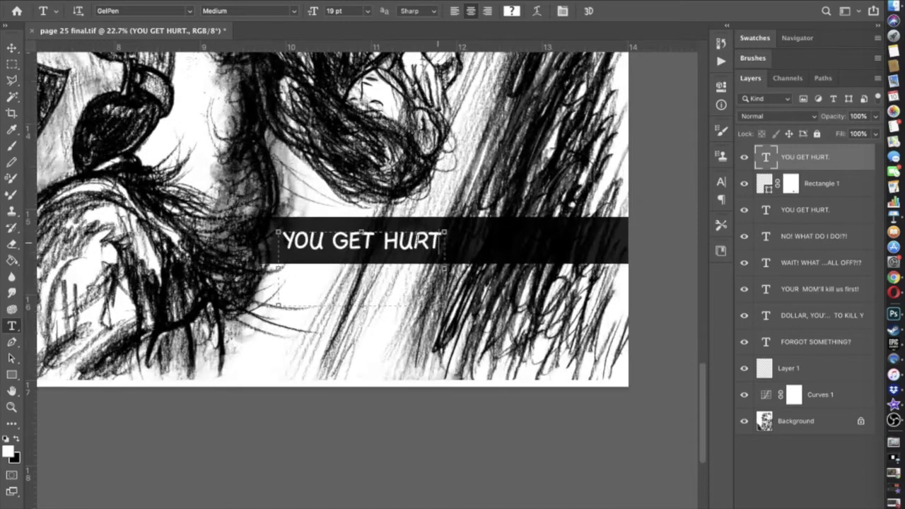
pyautogui.moveTo(444, 268); pyautogui.dragTo(531, 265)
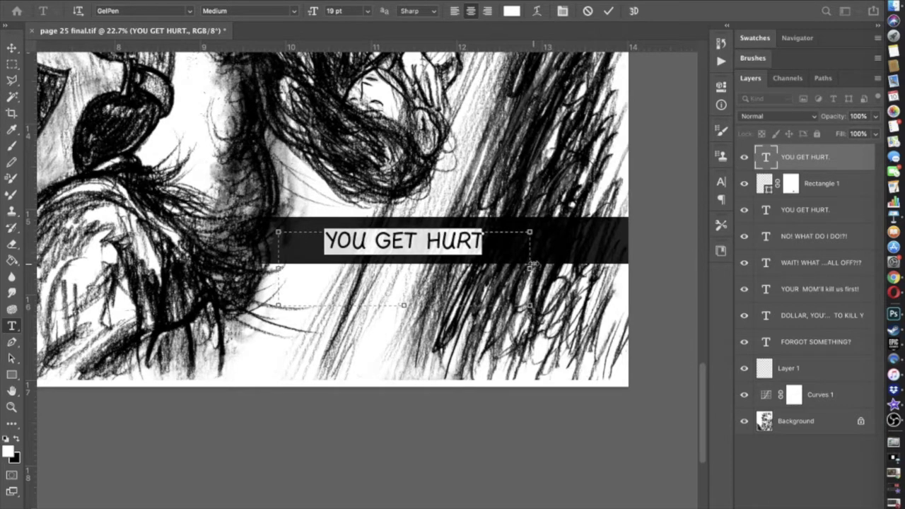
pyautogui.write('O')
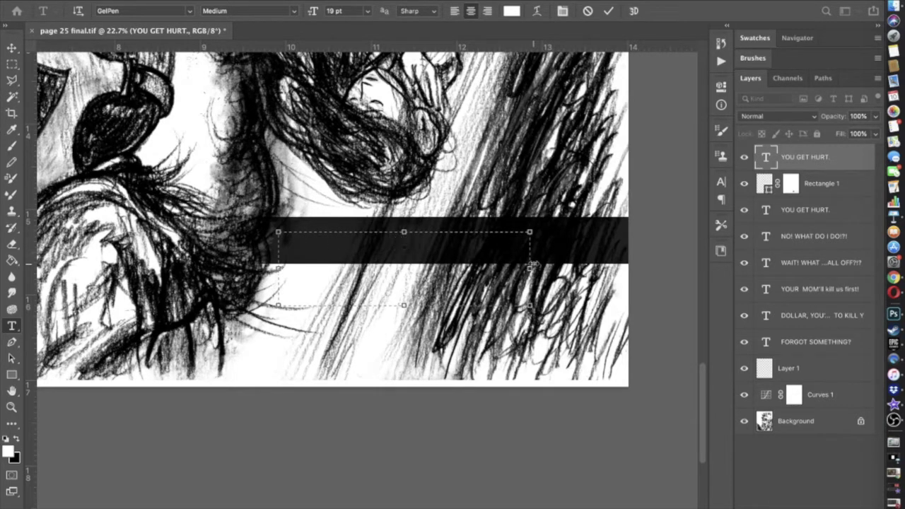
pyautogui.write('K')
pyautogui.press('BackSpace')
pyautogui.write('IRT')
pyautogui.press('BackSpace')
pyautogui.write('ST, YOU RELAX!')
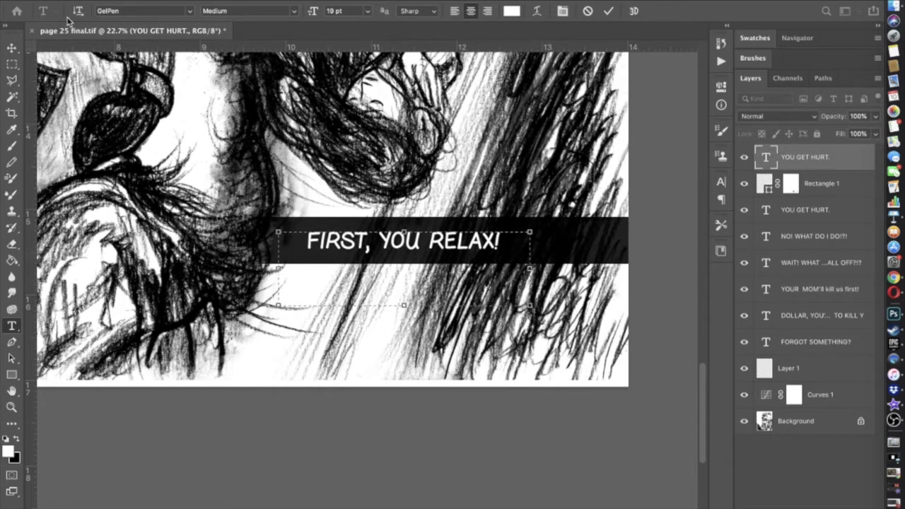
# - Nudge the "FIRST, YOU RELAX!" caption left so it starts near the black bar's left end
pyautogui.click(12, 47)
pyautogui.hotkey('shift', 'Left')
pyautogui.hotkey('shift', 'Left')
pyautogui.hotkey('shift', 'Left')
pyautogui.hotkey('shift', 'Left')
pyautogui.hotkey('shift', 'Left')
pyautogui.hotkey('shift', 'Left')
pyautogui.hotkey('shift', 'Left')
pyautogui.hotkey('shift', 'Left')
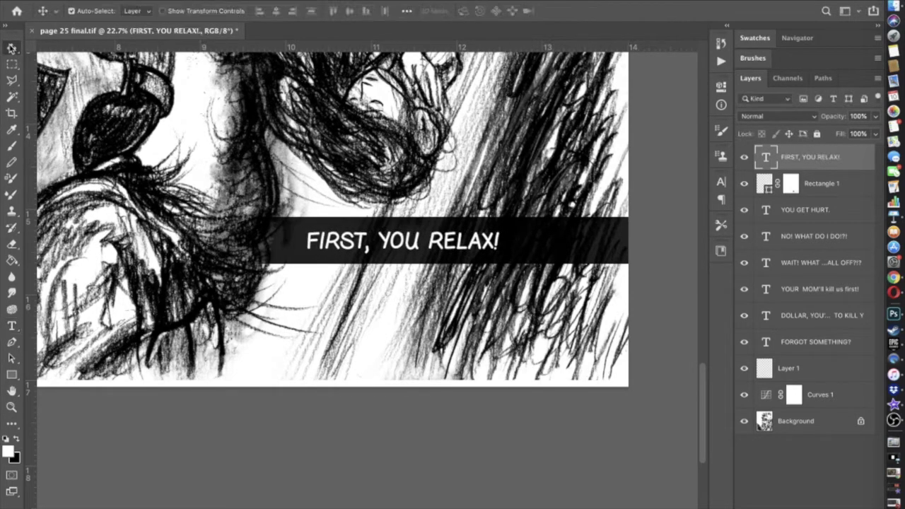
pyautogui.hotkey('shift', 'Left')
pyautogui.hotkey('shift', 'Left')
pyautogui.hotkey('shift', 'Left')
pyautogui.hotkey('shift', 'Left')
pyautogui.hotkey('shift', 'Left')
pyautogui.hotkey('shift', 'Left')
pyautogui.hotkey('shift', 'Left')
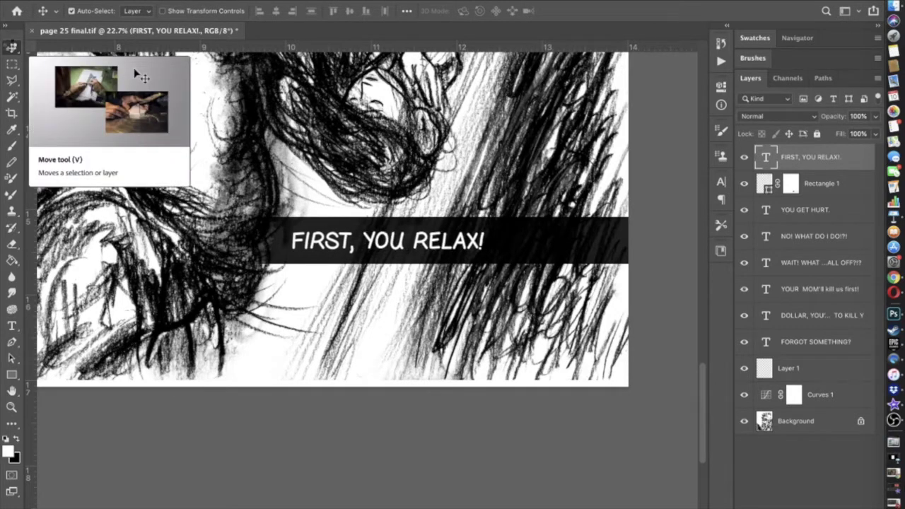
pyautogui.press('Right')
pyautogui.press('Right')
pyautogui.press('Right')
pyautogui.press('Right')
pyautogui.press('Right')
pyautogui.press('Right')
pyautogui.press('Right')
pyautogui.press('Right')
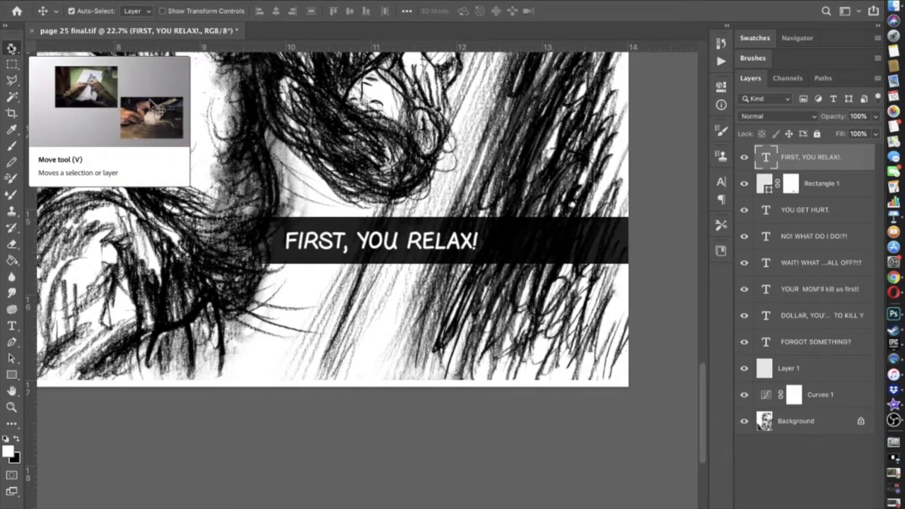
pyautogui.scroll(-5, 123, 232)
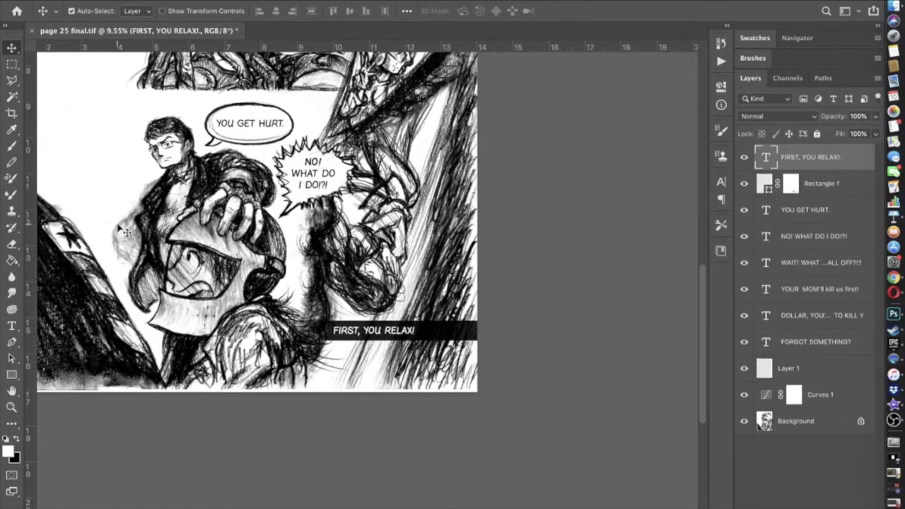
pyautogui.press('Down')
pyautogui.press('Up')
# - Set the tracking of the characters "X!" in the "FIRST, YOU RELAX!" caption to 150
pyautogui.press('super+plus')
pyautogui.press('super+plus')
pyautogui.press('super+plus')
pyautogui.press('super+plus')
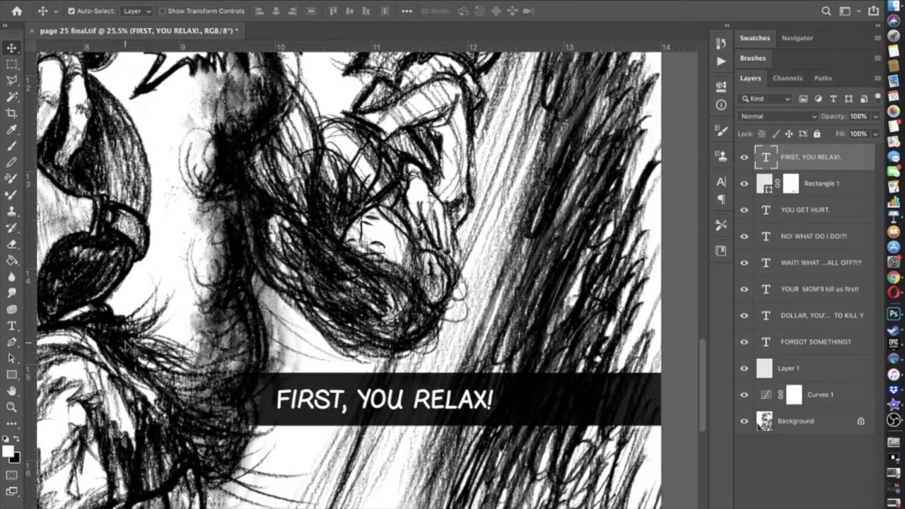
pyautogui.click(12, 325)
pyautogui.click(488, 400)
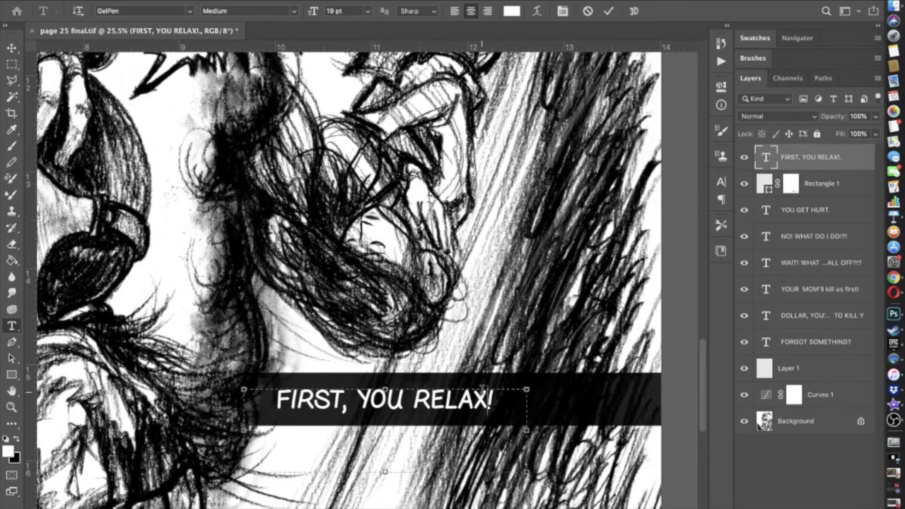
pyautogui.moveTo(492, 400); pyautogui.dragTo(472, 400)
pyautogui.press('shift+super+slash')
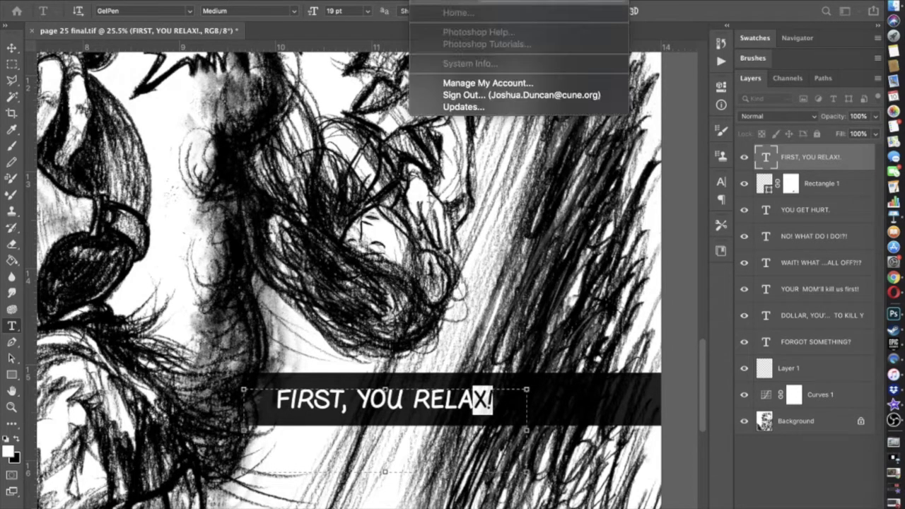
pyautogui.write('ch')
pyautogui.click(499, 97)
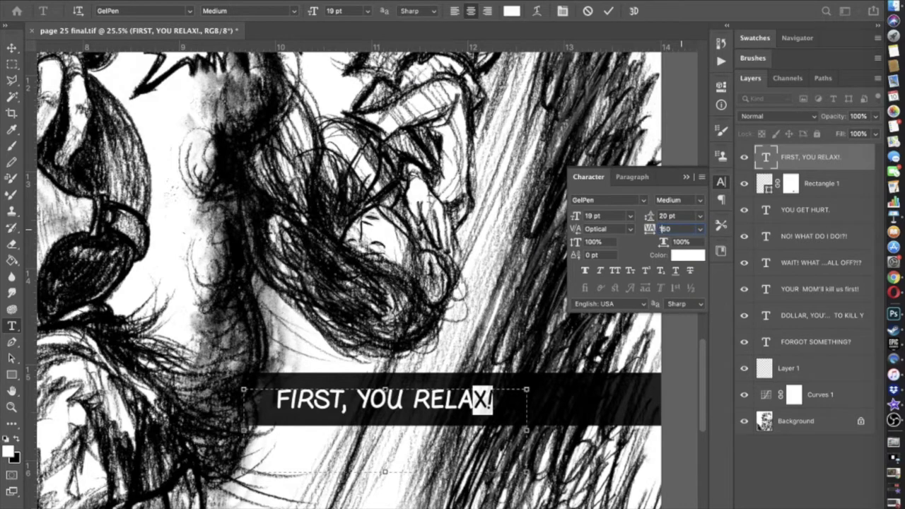
pyautogui.press('Return')
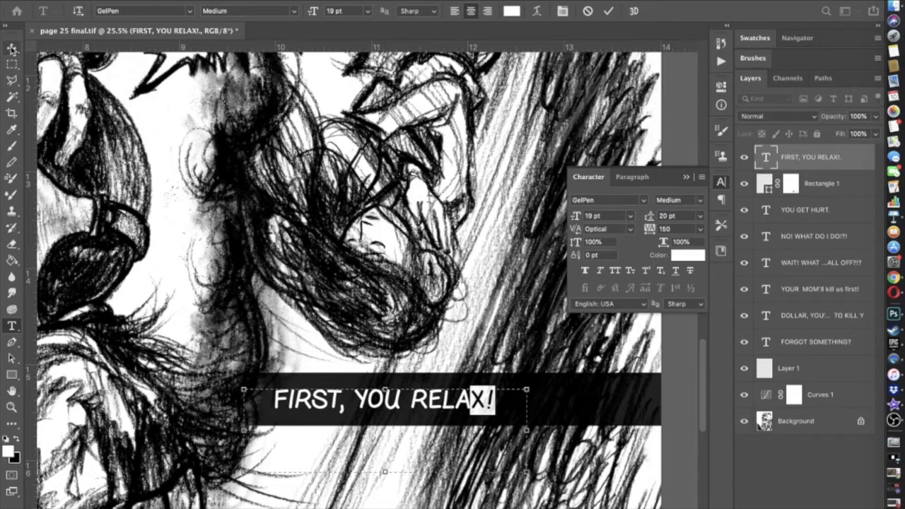
pyautogui.press('super+Return')
pyautogui.press('v')
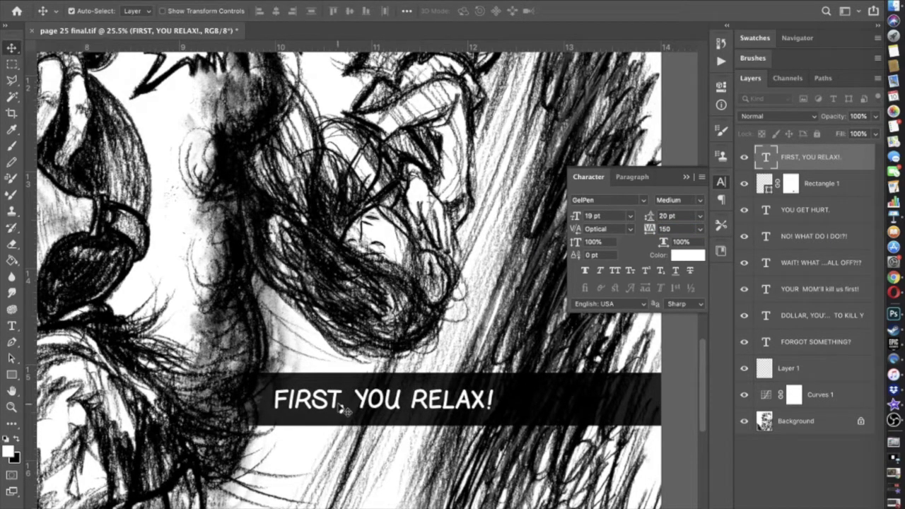
# - Try changing the bar's caption to "FIRST OFF, YOU RELAX!" and undo the wording change
pyautogui.click(13, 325)
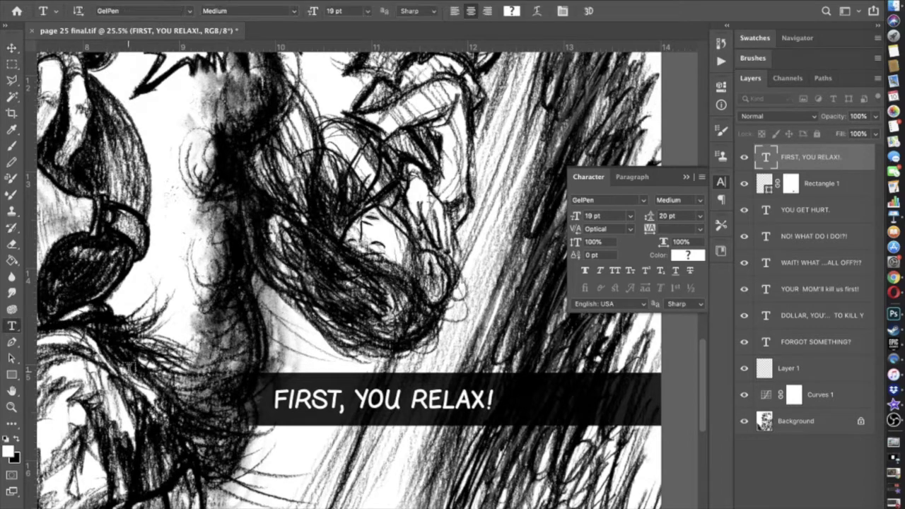
pyautogui.scroll(-6, 375, 375)
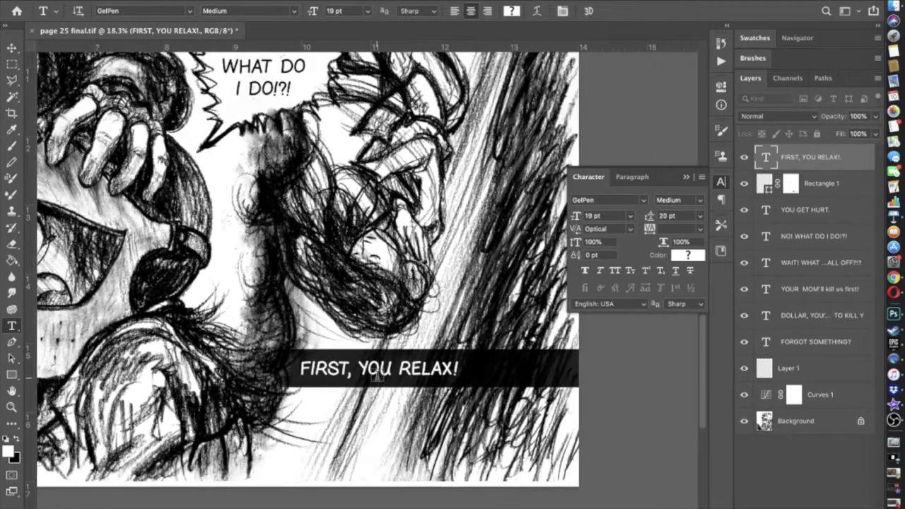
pyautogui.scroll(-3, 376, 374)
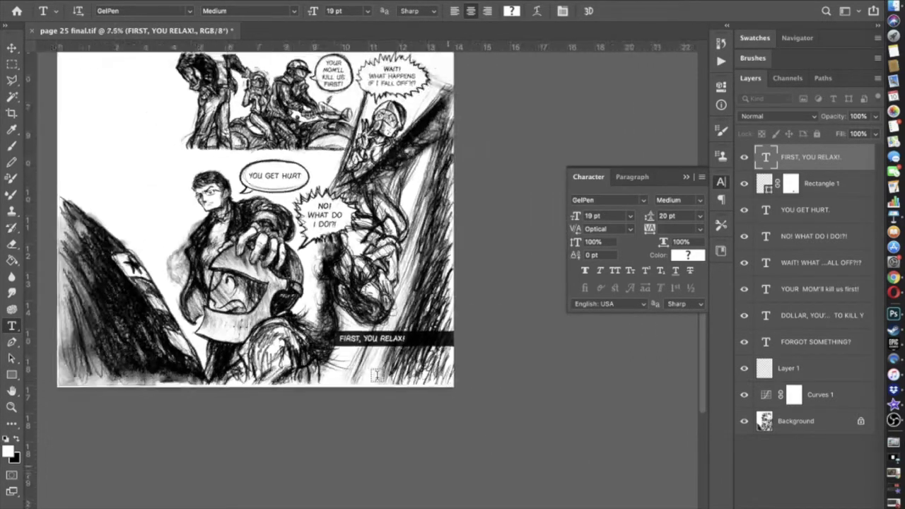
pyautogui.click(12, 50)
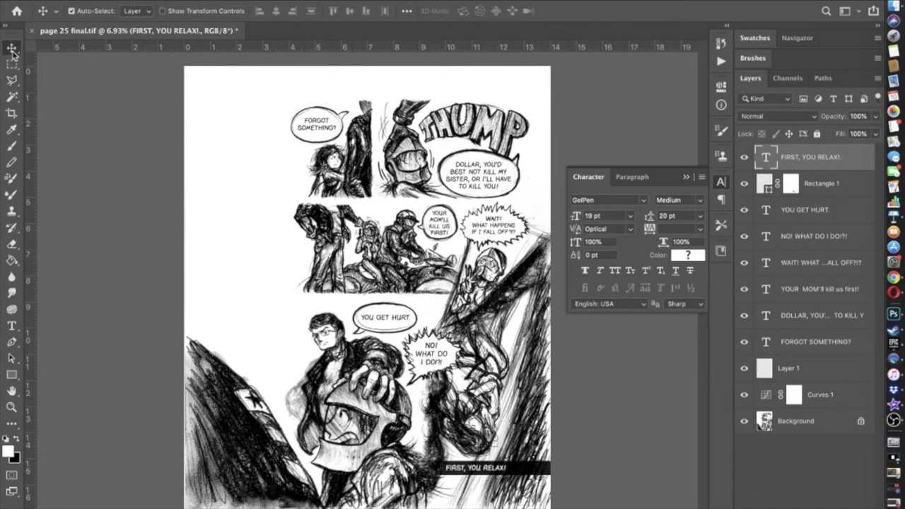
pyautogui.click(10, 326)
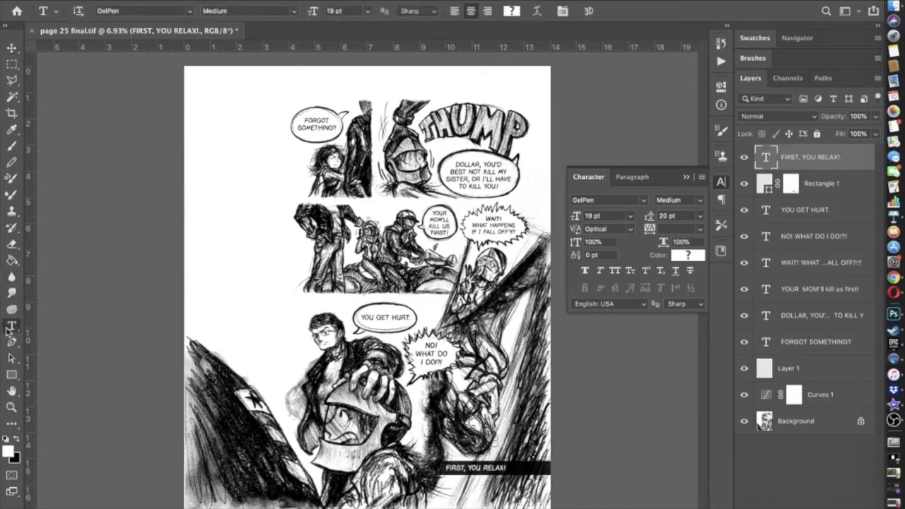
pyautogui.click(464, 467)
pyautogui.write('OFF')
pyautogui.click(12, 50)
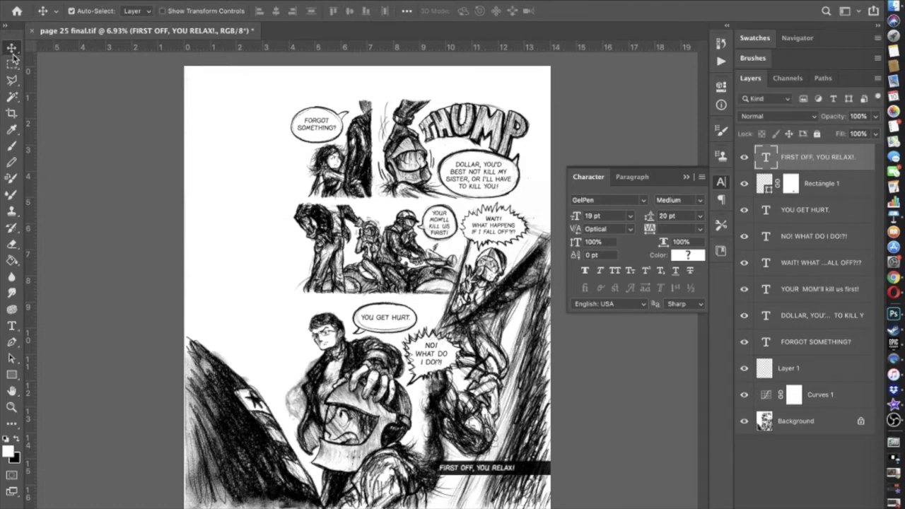
pyautogui.press('super+z')
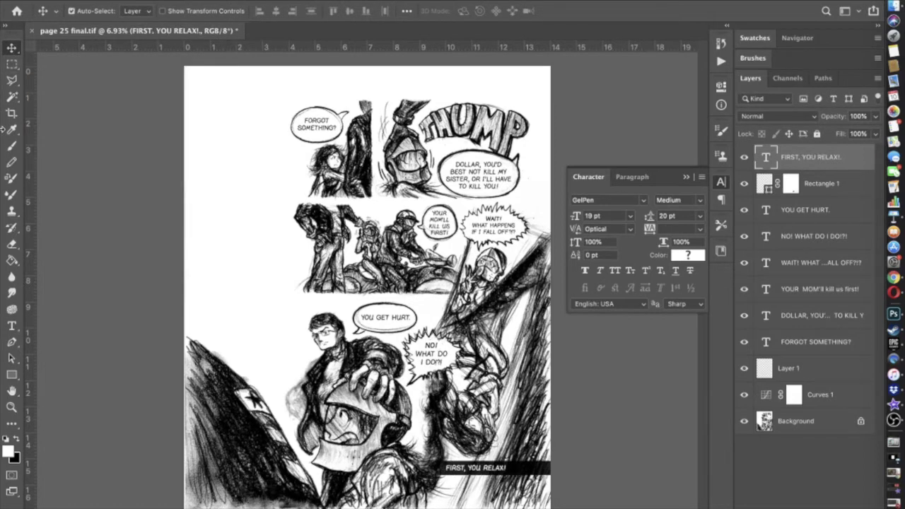
pyautogui.press('super+minus')
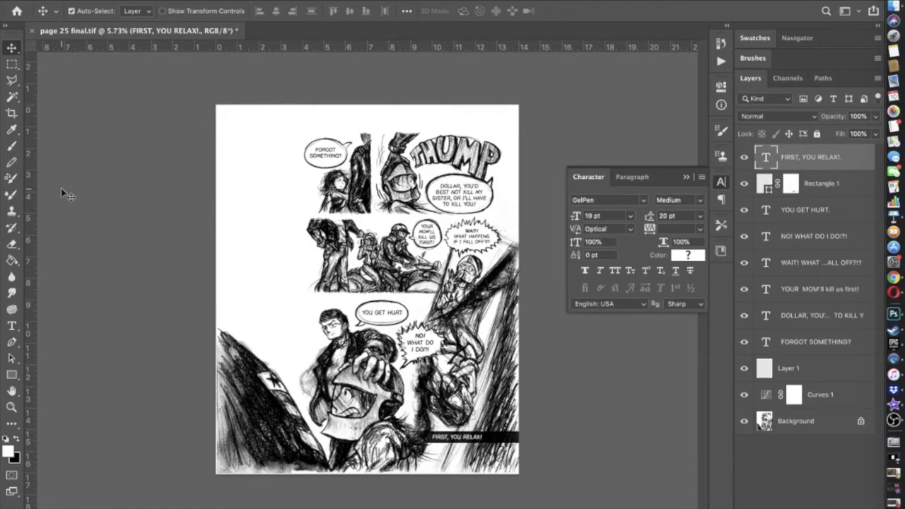
# - Examine the left end of the "FIRST, YOU RELAX!" bar up close, comparing the artwork with the Rectangle 1 layer hidden and shown
pyautogui.scroll(3, 62, 191)
pyautogui.hscroll(3, 62, 191)
pyautogui.scroll(5, 63, 191)
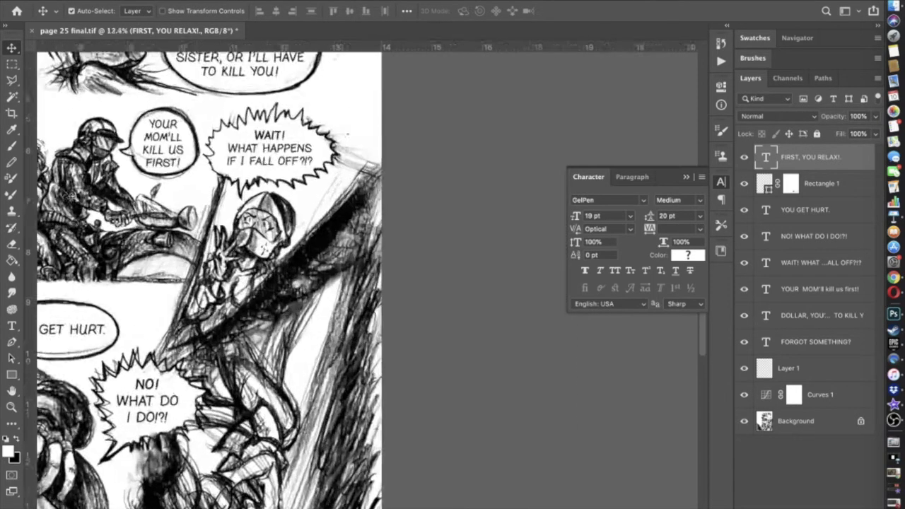
pyautogui.scroll(-8, 62, 191)
pyautogui.scroll(5, 67, 195)
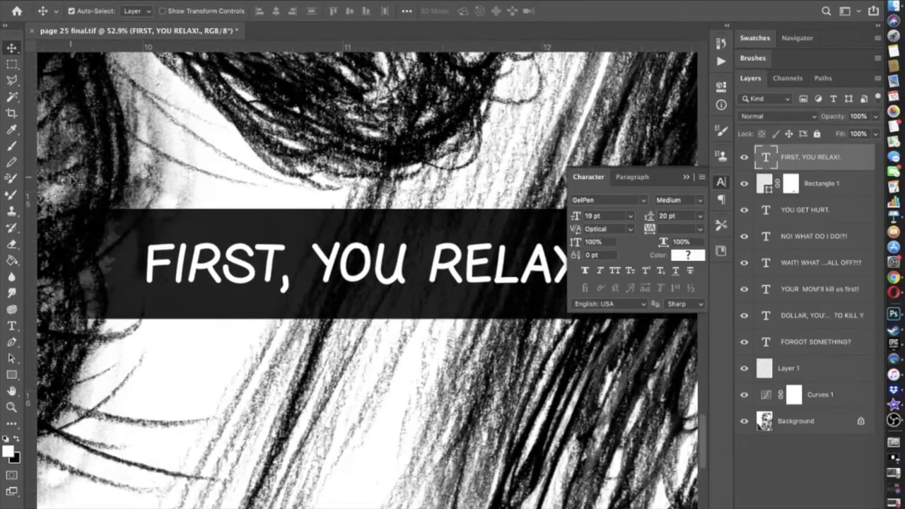
pyautogui.scroll(2, 78, 183)
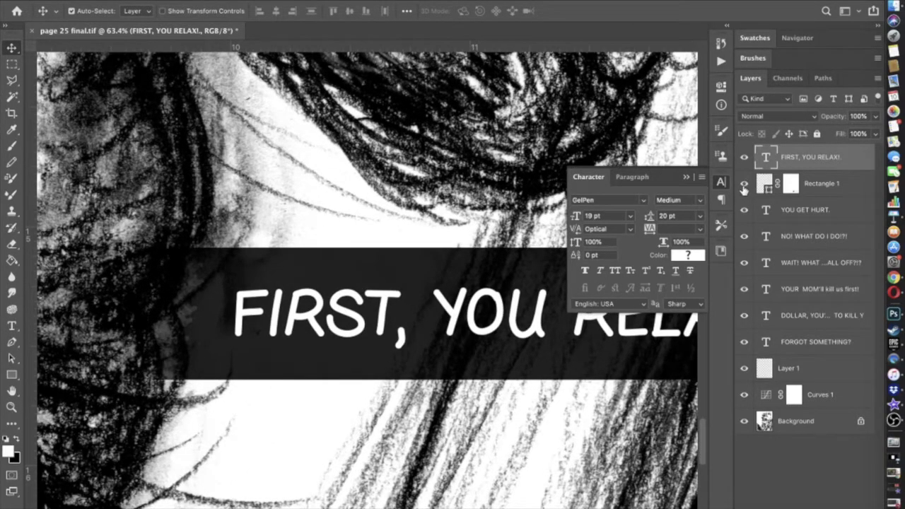
pyautogui.click(742, 184)
pyautogui.click(742, 184)
pyautogui.click(742, 185)
pyautogui.click(742, 185)
# - Try a black brush stroke at 10% opacity on the Rectangle 1 mask near the word "FIRST" and undo it
pyautogui.click(793, 185)
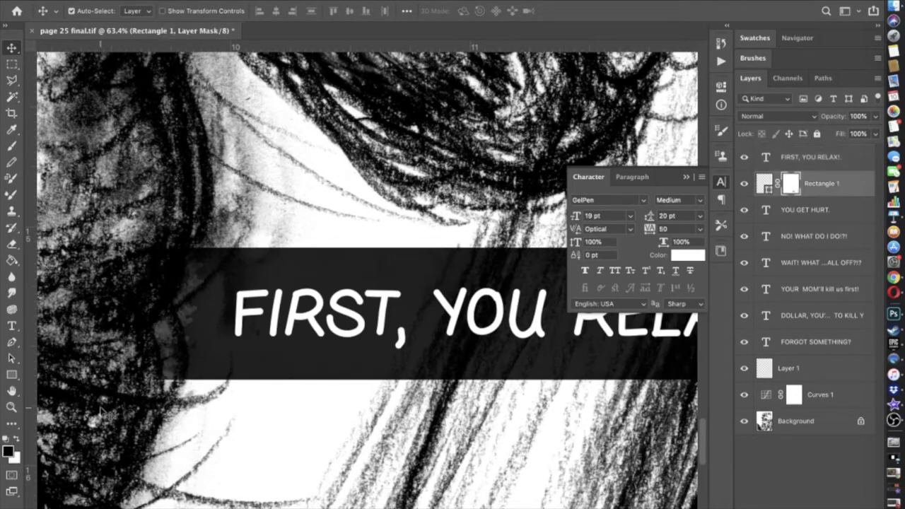
pyautogui.click(20, 146)
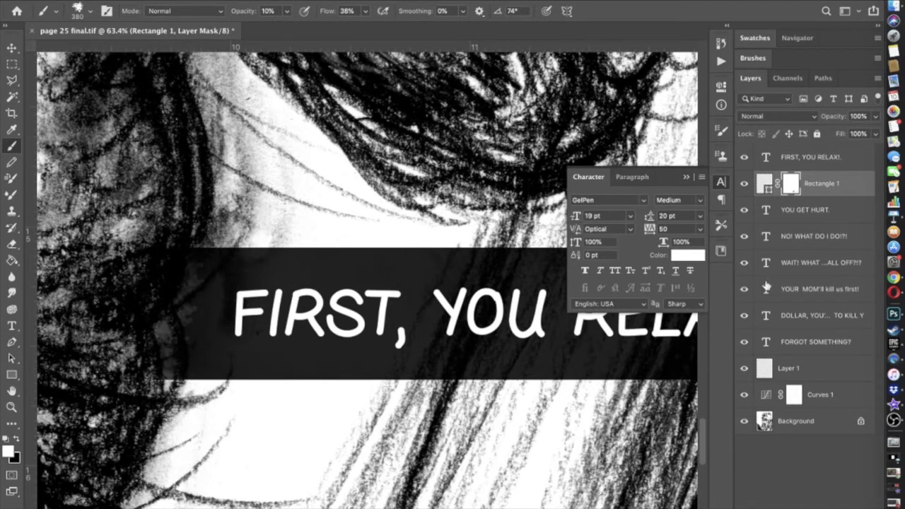
pyautogui.click(763, 185)
pyautogui.click(790, 184)
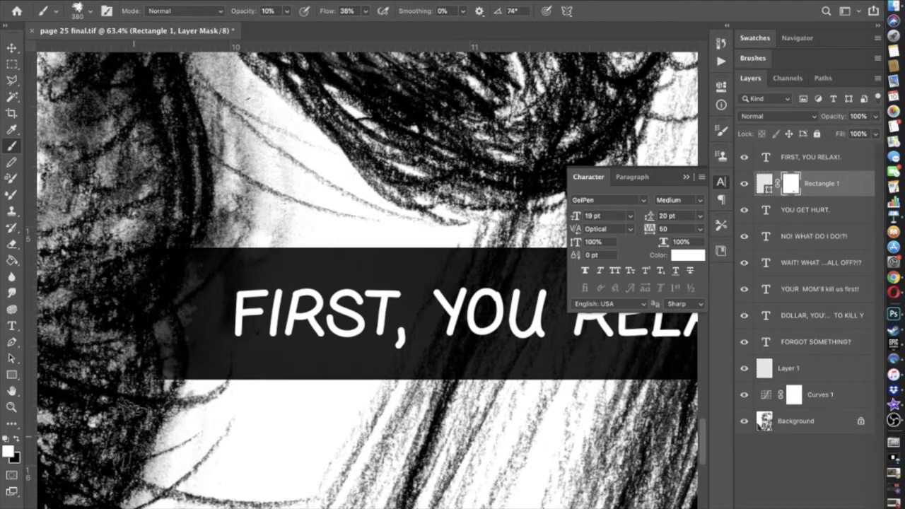
pyautogui.click(16, 440)
pyautogui.moveTo(239, 347)
pyautogui.mouseDown()
pyautogui.moveTo(221, 350)
pyautogui.moveTo(214, 380)
pyautogui.mouseUp()
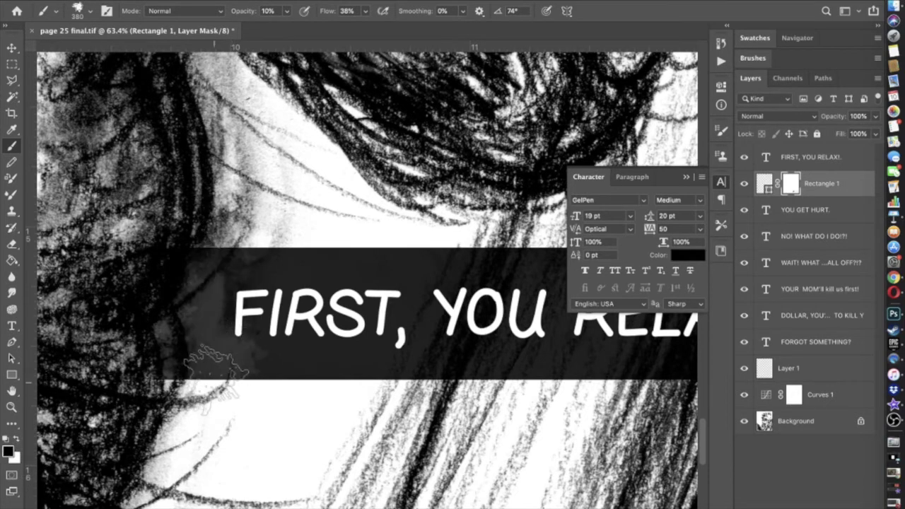
pyautogui.press('z')
pyautogui.press('super+z')
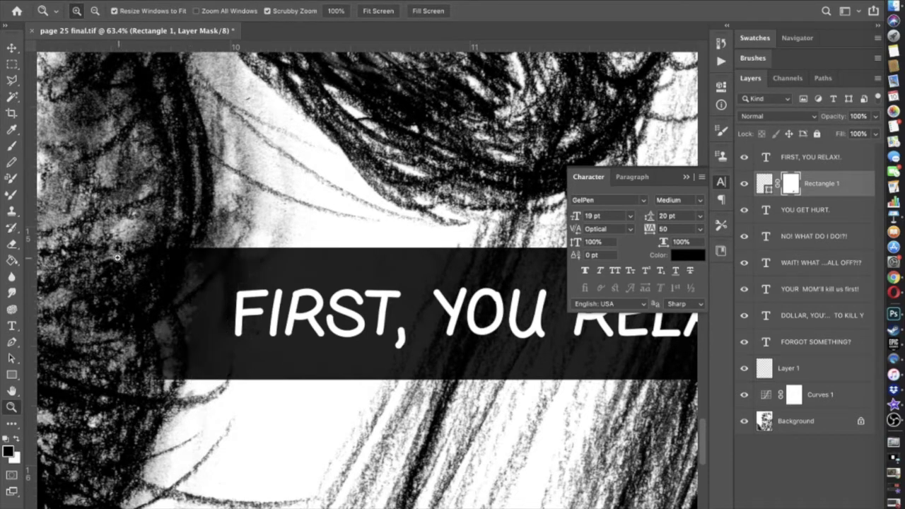
# - Brush black at 10% opacity on the Rectangle 1 layer mask to fade the bar's left end into the dark artwork
pyautogui.click(12, 131)
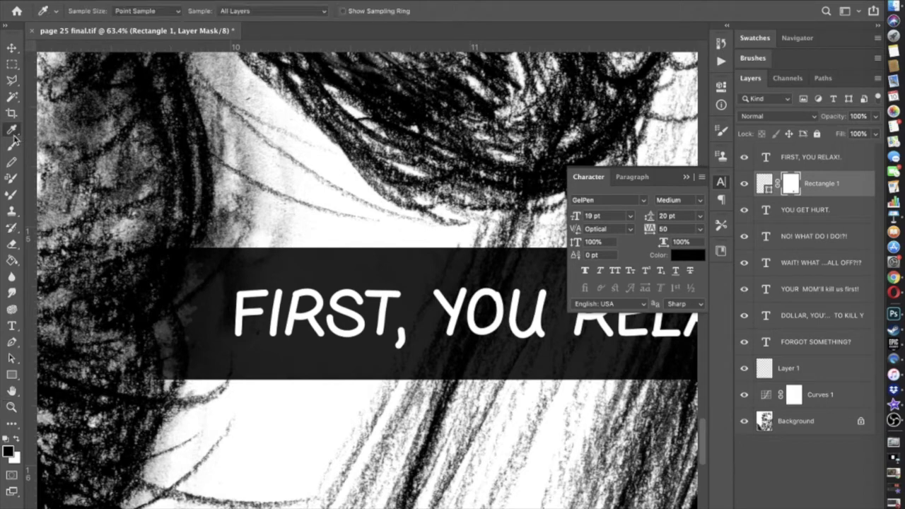
pyautogui.click(12, 145)
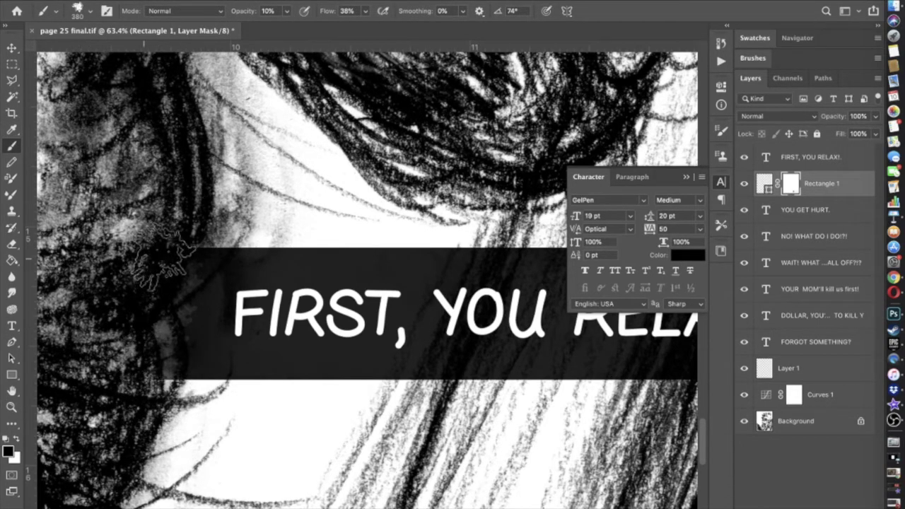
pyautogui.press('x')
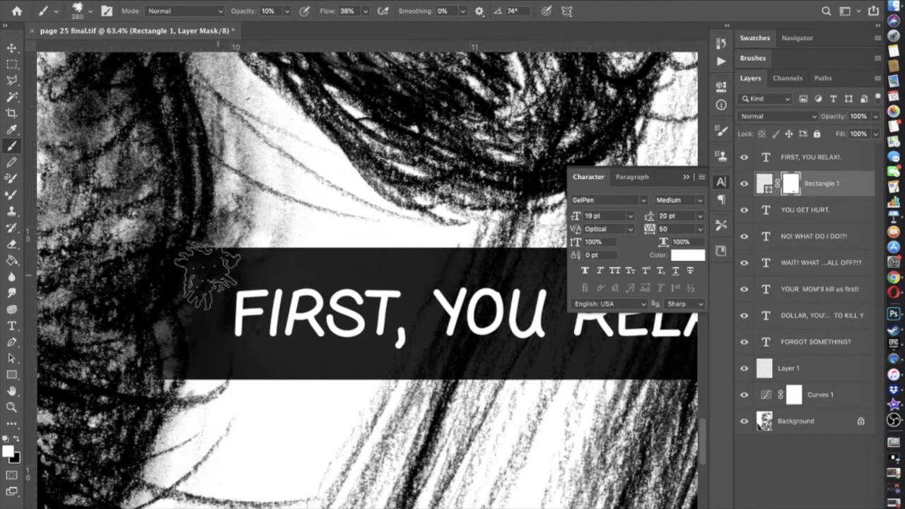
pyautogui.click(760, 186)
pyautogui.click(791, 186)
pyautogui.click(16, 439)
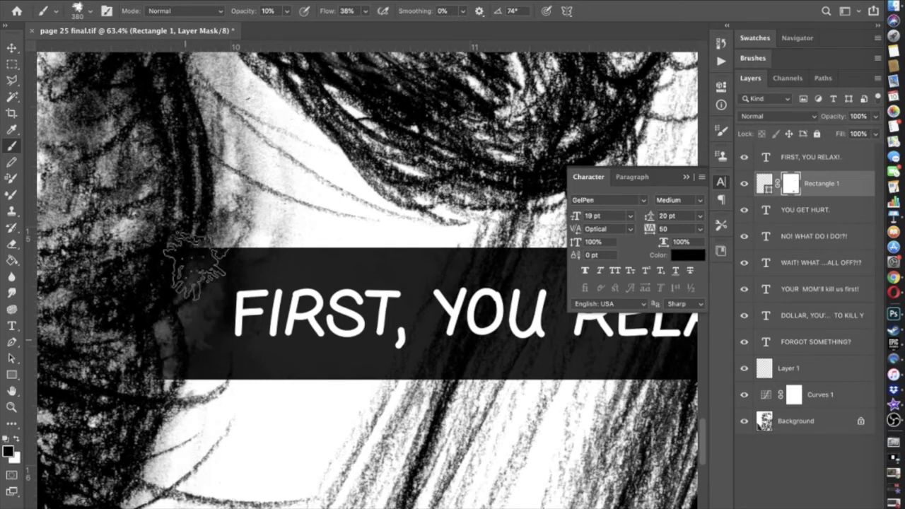
pyautogui.moveTo(168, 275); pyautogui.dragTo(192, 343)
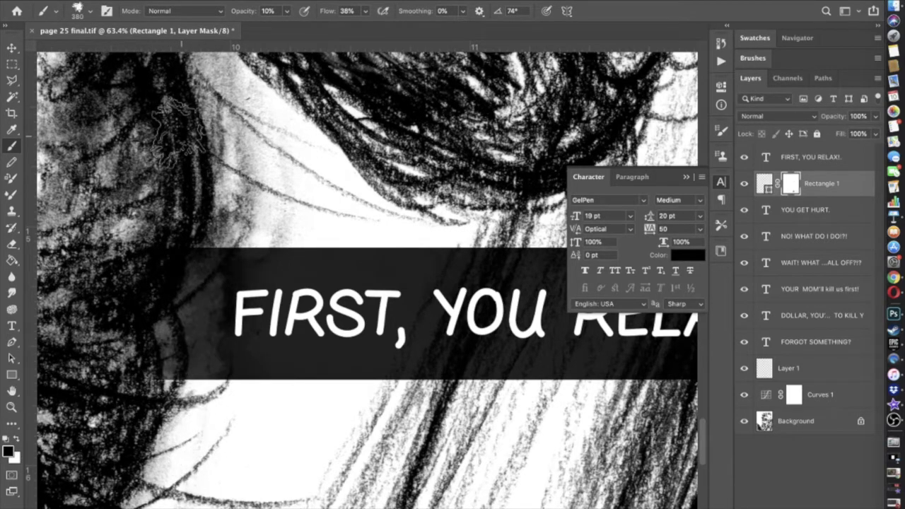
# - Blend the bar's left edge further by painting black on its mask at 4% and at 52% brush opacity
pyautogui.click(286, 12)
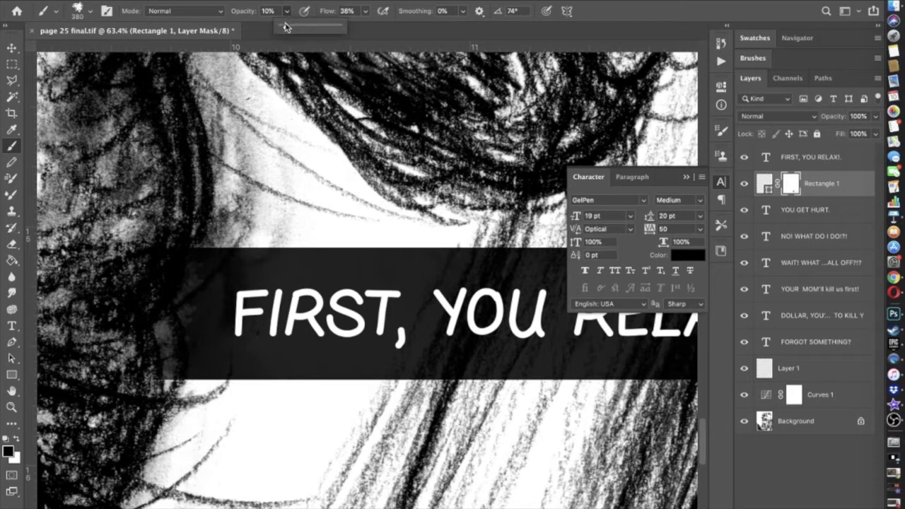
pyautogui.moveTo(192, 227)
pyautogui.mouseDown()
pyautogui.moveTo(201, 212)
pyautogui.moveTo(184, 386)
pyautogui.moveTo(195, 191)
pyautogui.mouseUp()
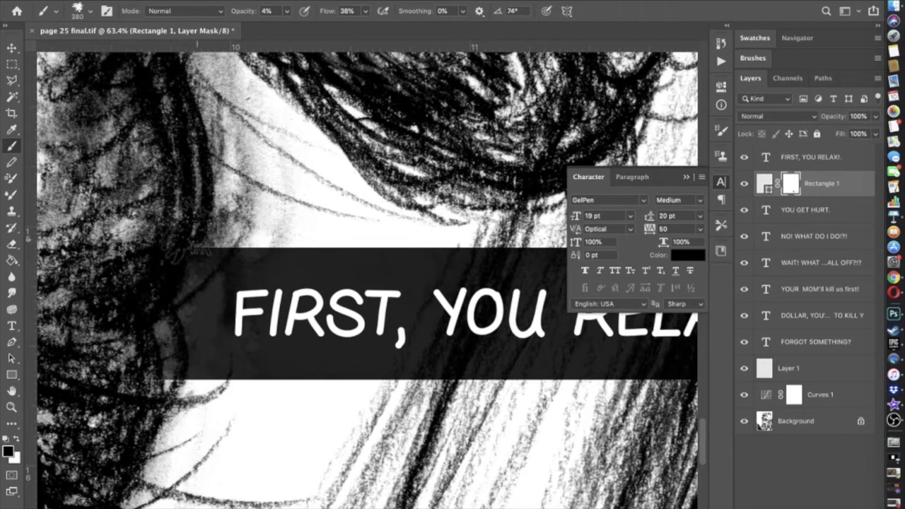
pyautogui.click(287, 10)
pyautogui.moveTo(308, 30); pyautogui.dragTo(316, 28)
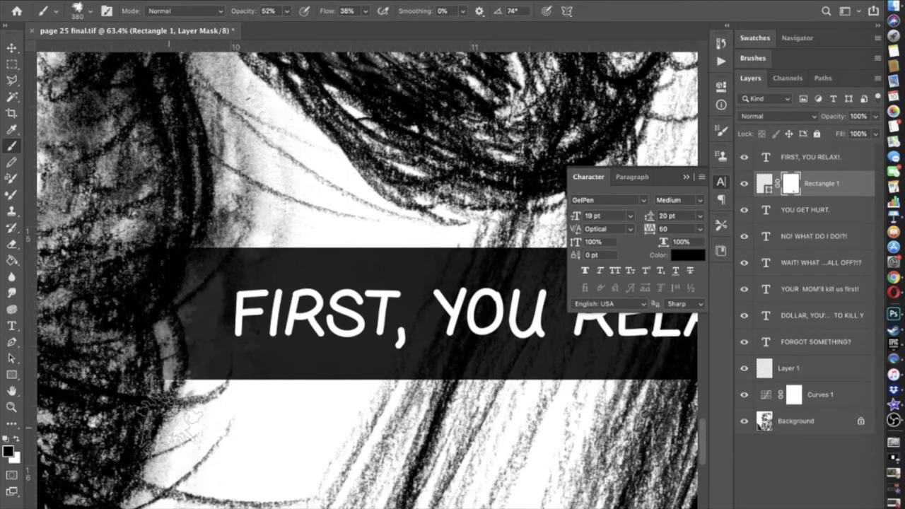
pyautogui.moveTo(161, 445)
pyautogui.mouseDown()
pyautogui.moveTo(160, 402)
pyautogui.moveTo(131, 296)
pyautogui.moveTo(153, 351)
pyautogui.mouseUp()
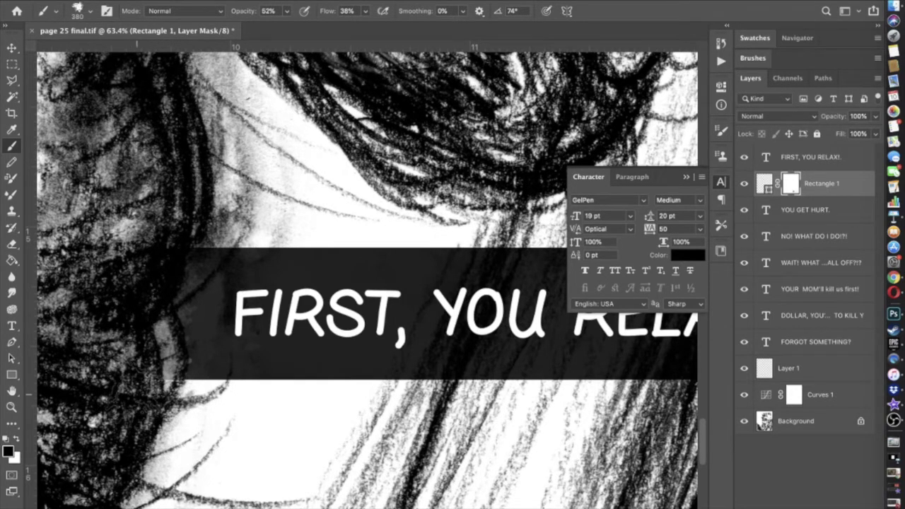
# - Paint white on the Rectangle 1 layer mask over the arm-side end of the "FIRST, YOU RELAX!" caption box, undoing the first stroke
pyautogui.scroll(-4, 96, 439)
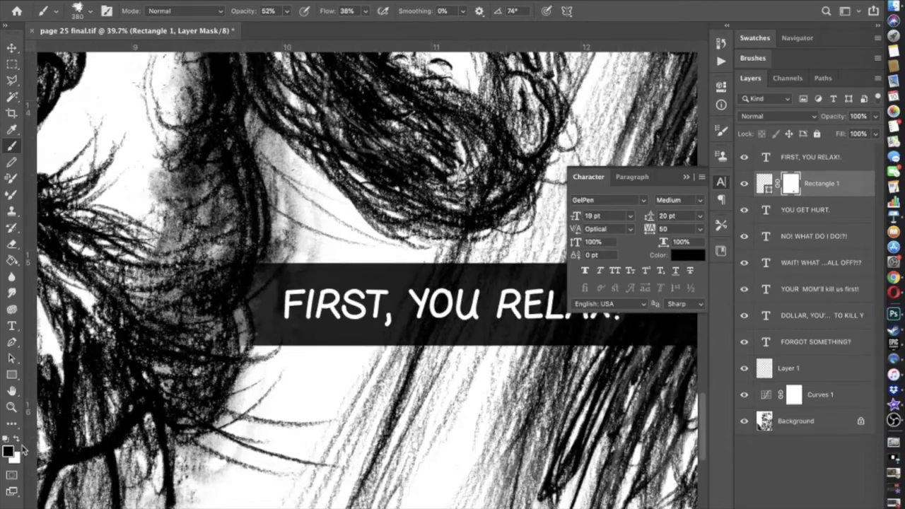
pyautogui.click(17, 442)
pyautogui.moveTo(246, 316)
pyautogui.mouseDown()
pyautogui.moveTo(270, 314)
pyautogui.moveTo(256, 312)
pyautogui.moveTo(251, 340)
pyautogui.mouseUp()
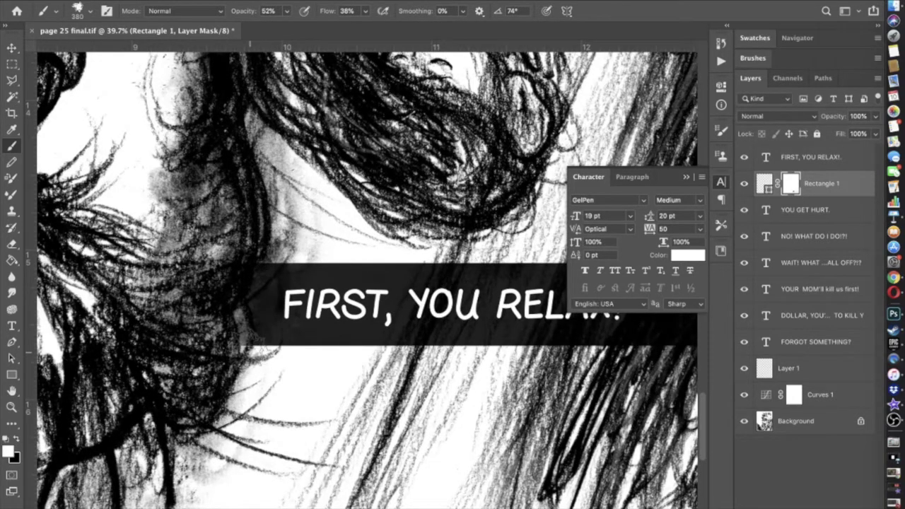
pyautogui.press('super+z')
pyautogui.moveTo(263, 287)
pyautogui.mouseDown()
pyautogui.moveTo(259, 313)
pyautogui.moveTo(253, 286)
pyautogui.moveTo(233, 298)
pyautogui.mouseUp()
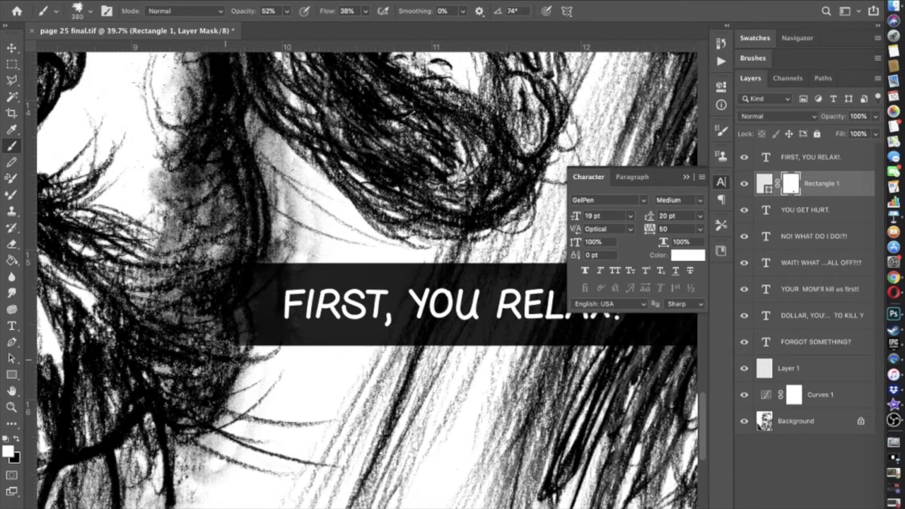
# - Make black the foreground colour and set the brush size to 91 px
pyautogui.click(16, 439)
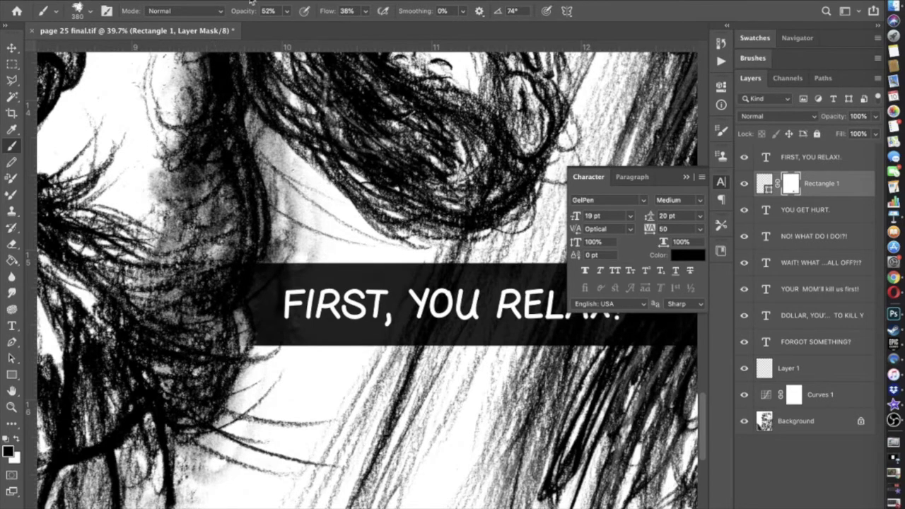
pyautogui.click(90, 11)
pyautogui.click(105, 49)
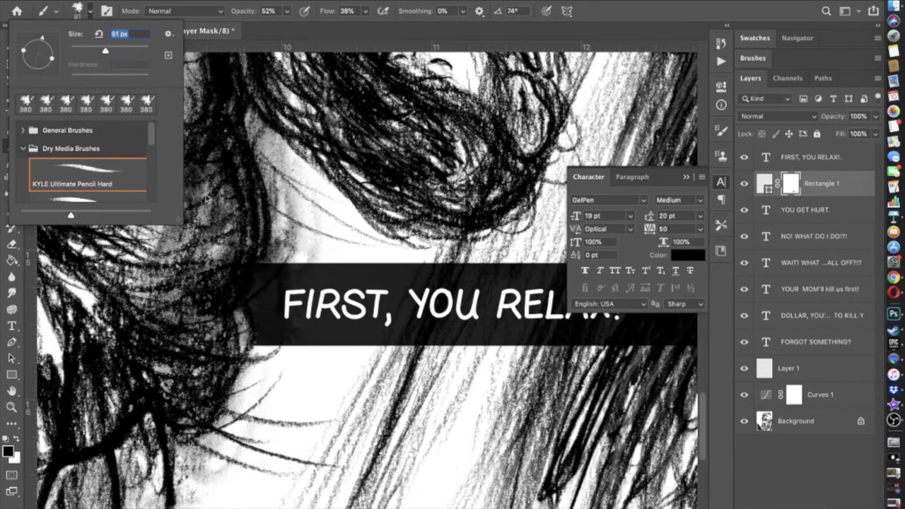
pyautogui.press('Return')
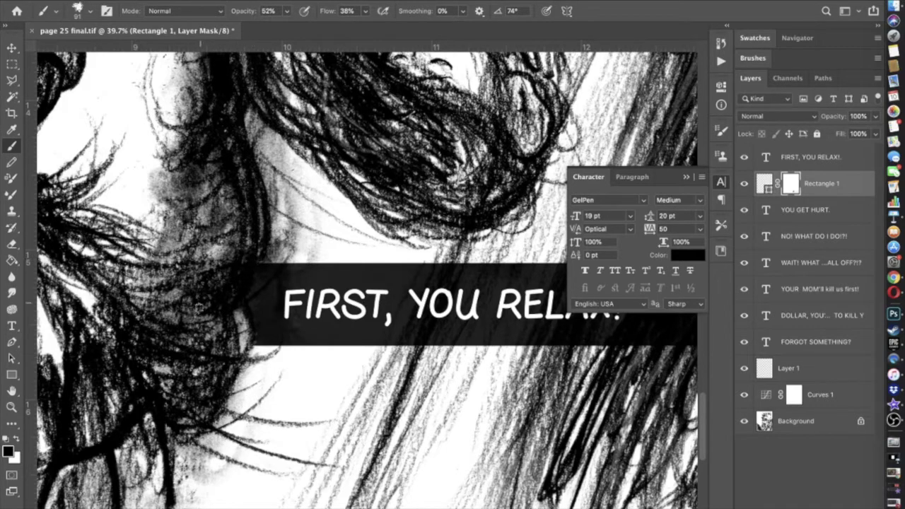
# - Select the Background layer and paint black on the shaggy arm beside the lower corner of the "FIRST, YOU RELAX!" caption box
pyautogui.scroll(-5, 368, 289)
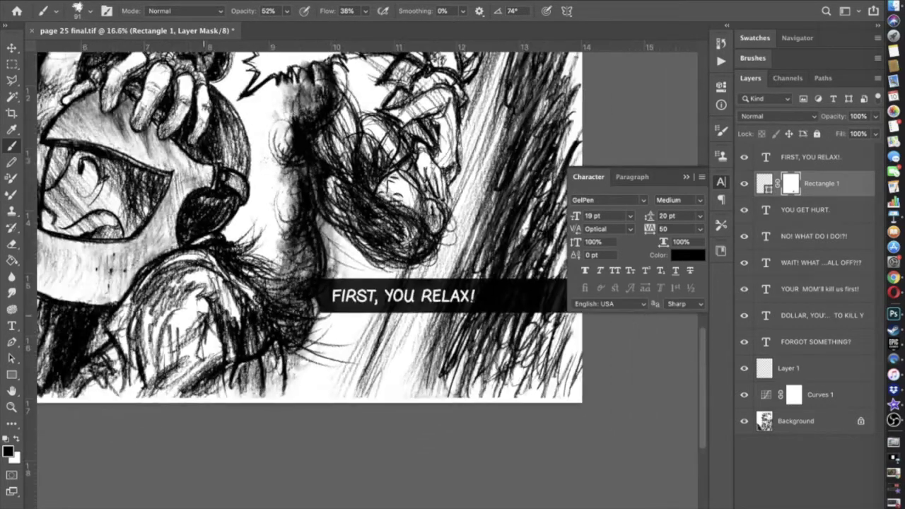
pyautogui.scroll(-2, 367, 260)
pyautogui.scroll(6, 368, 260)
pyautogui.scroll(3, 180, 363)
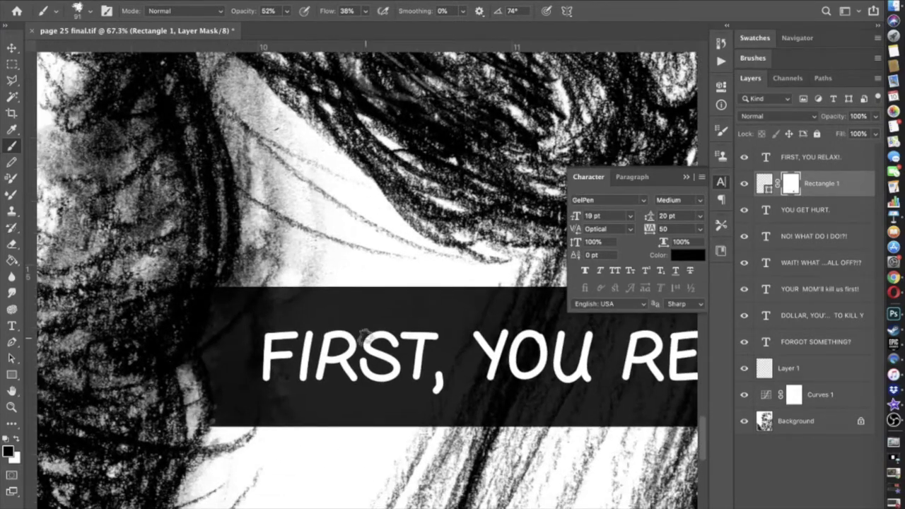
pyautogui.click(16, 440)
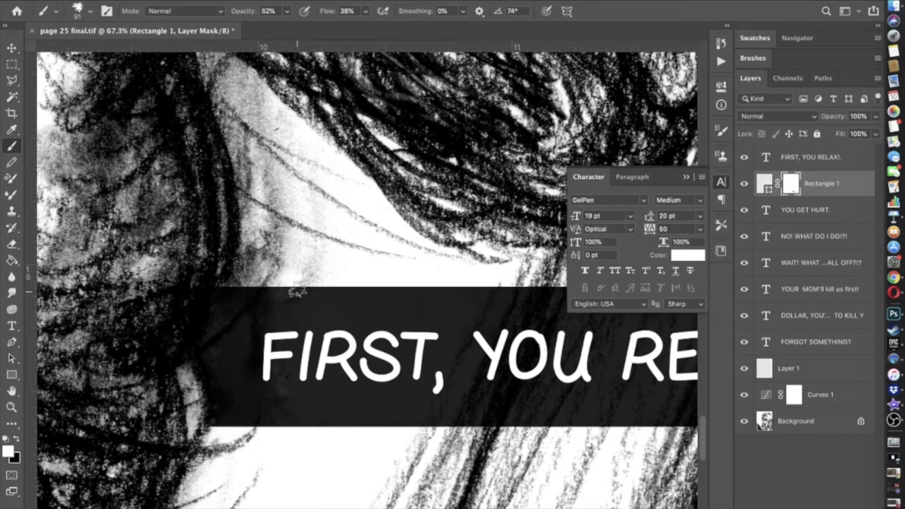
pyautogui.scroll(-5, 292, 288)
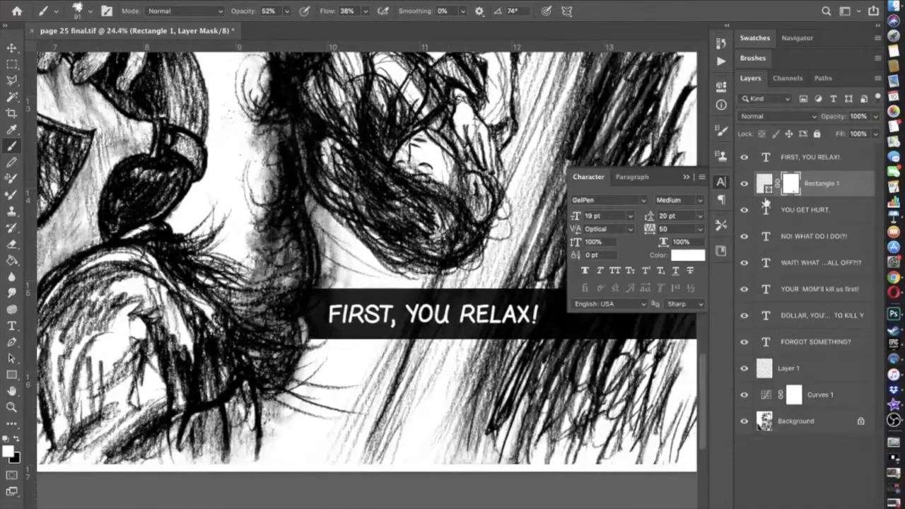
pyautogui.click(789, 418)
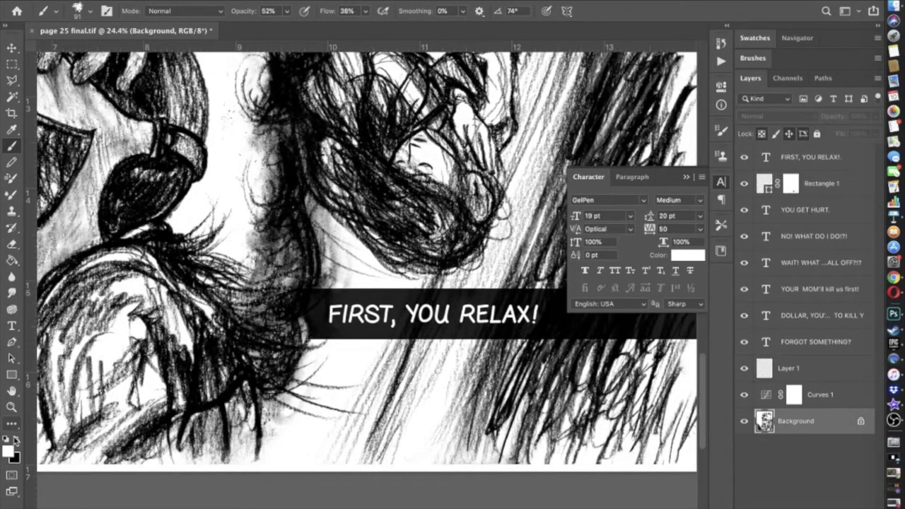
pyautogui.scroll(1, 177, 419)
pyautogui.scroll(5, 176, 421)
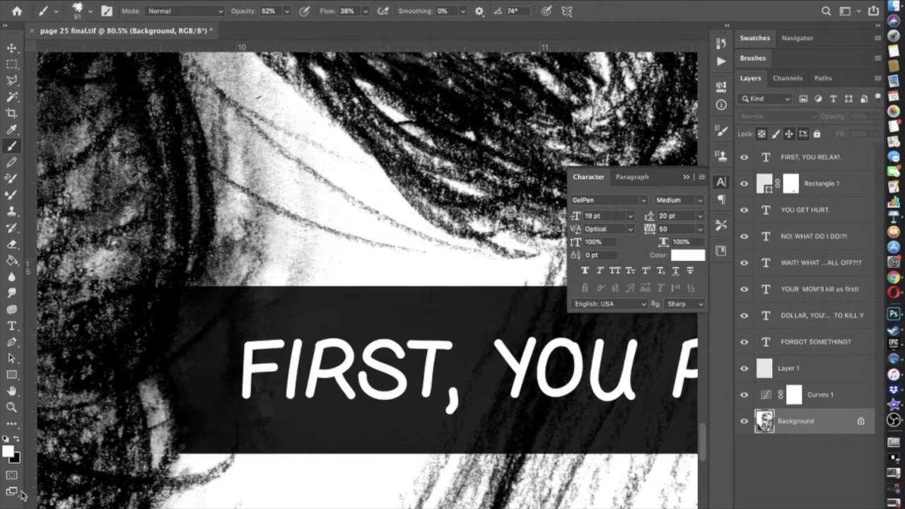
pyautogui.click(17, 438)
pyautogui.moveTo(163, 466)
pyautogui.mouseDown()
pyautogui.moveTo(141, 380)
pyautogui.moveTo(167, 435)
pyautogui.moveTo(154, 467)
pyautogui.moveTo(157, 390)
pyautogui.moveTo(150, 431)
pyautogui.moveTo(141, 385)
pyautogui.moveTo(160, 419)
pyautogui.mouseUp()
# - Lower the brush opacity to 33% and darken the arm's edge where it meets the caption box
pyautogui.scroll(-10, 160, 418)
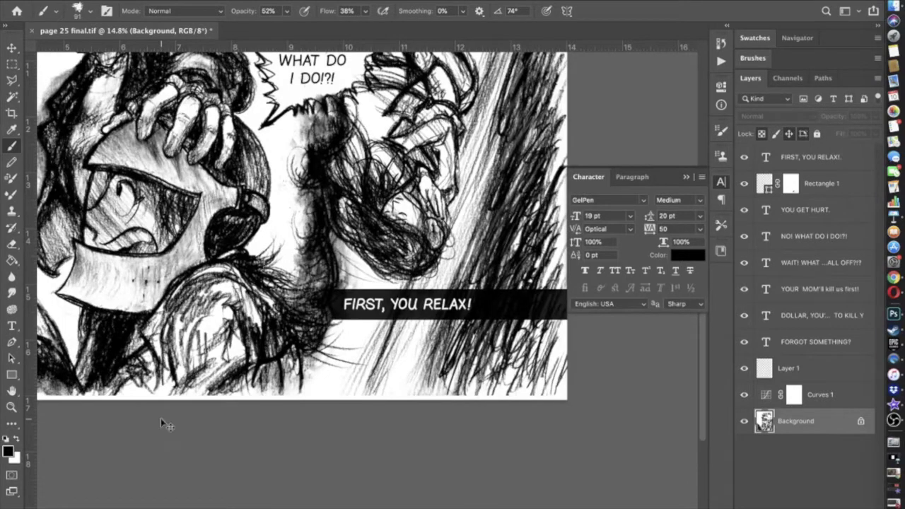
pyautogui.scroll(-2, 159, 419)
pyautogui.scroll(4, 367, 288)
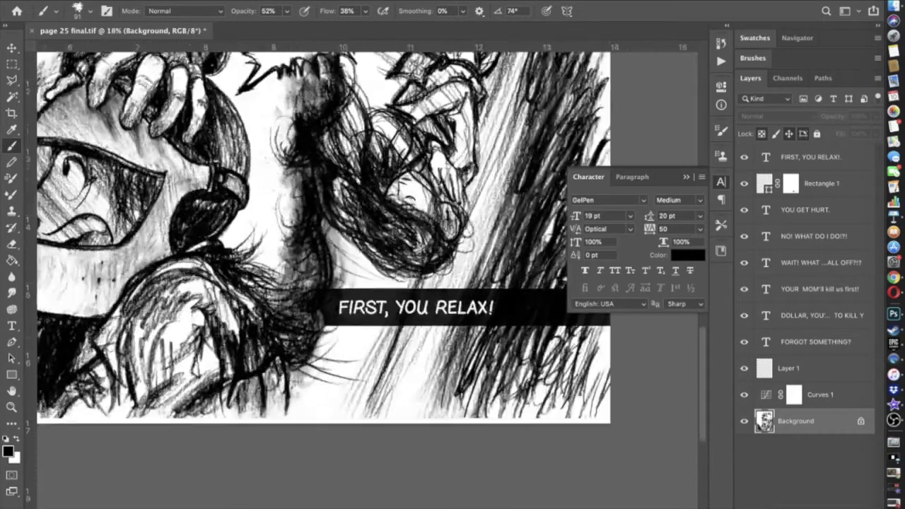
pyautogui.scroll(2, 371, 288)
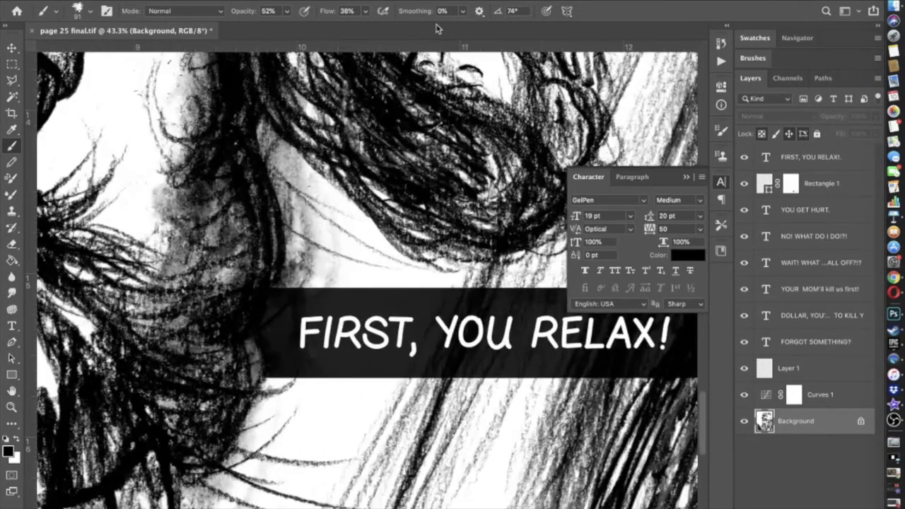
pyautogui.click(286, 11)
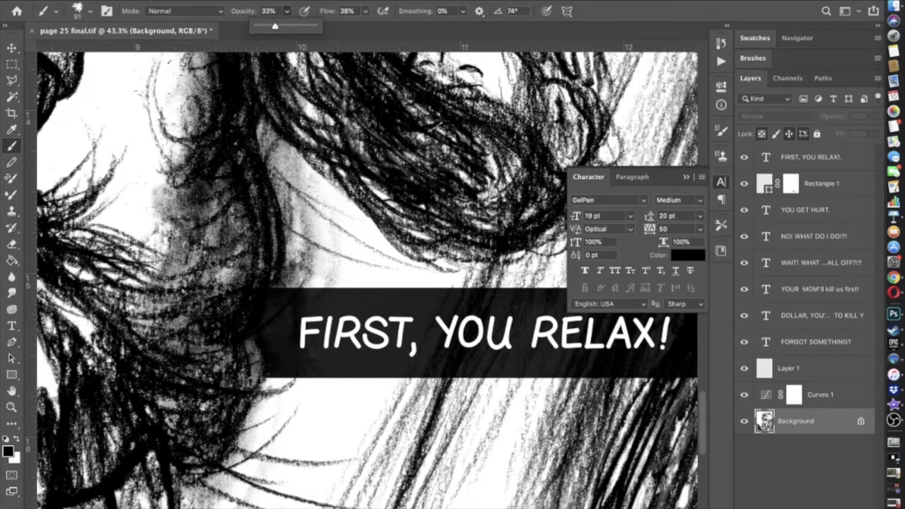
pyautogui.click(255, 355)
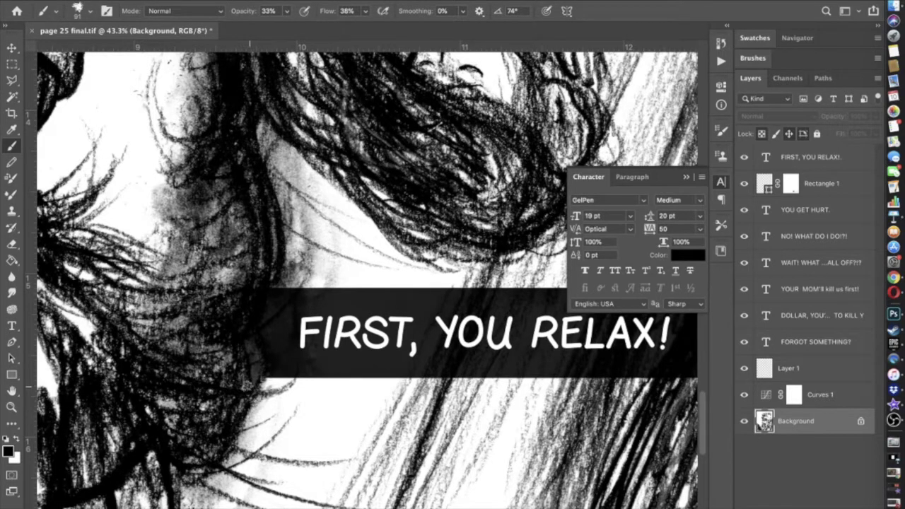
pyautogui.scroll(-5, 226, 387)
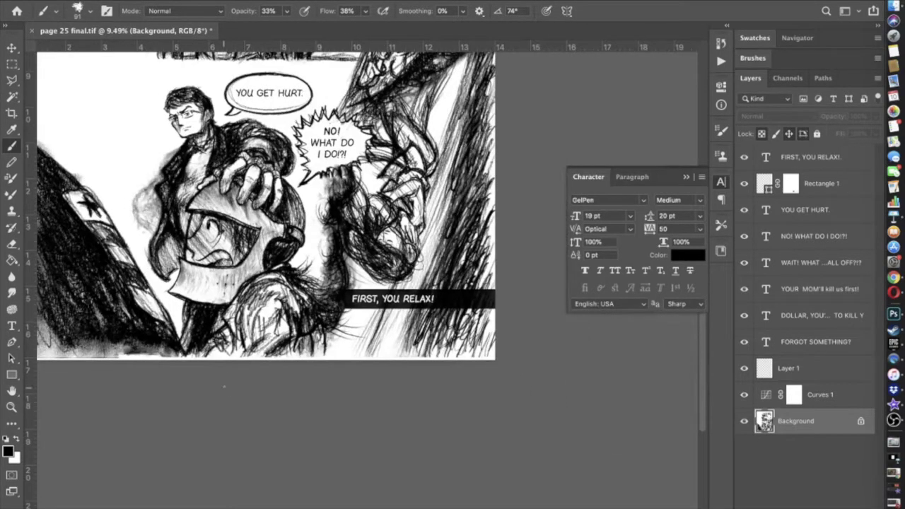
pyautogui.scroll(-2, 224, 386)
pyautogui.hotkey('ctrl', 's')
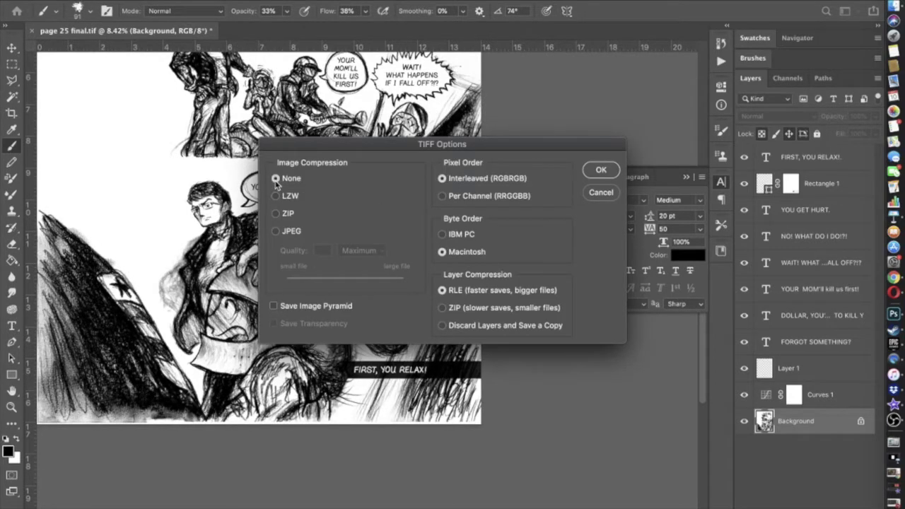
pyautogui.click(600, 193)
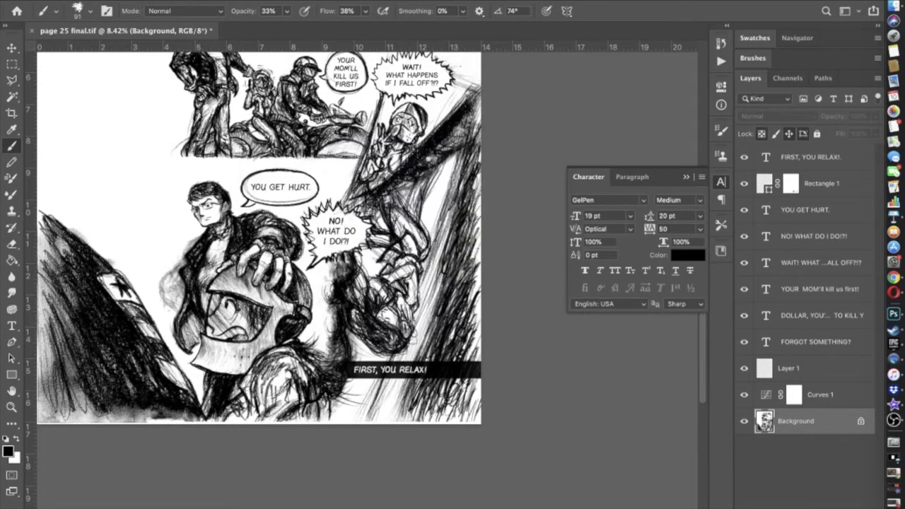
# - Save the layered page under the name "page 25 final lettering" in Photoshop format
pyautogui.click(92, 1)
pyautogui.click(123, 122)
pyautogui.press('Right')
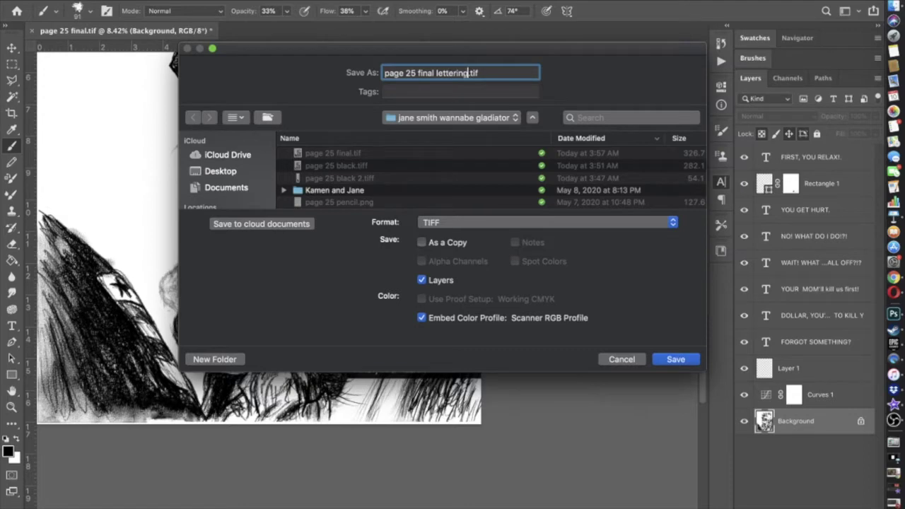
pyautogui.click(478, 229)
pyautogui.click(453, 6)
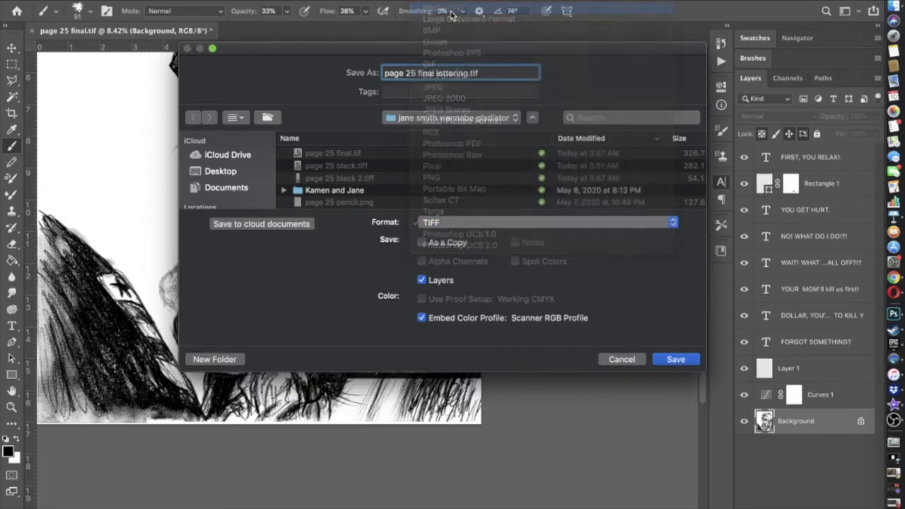
pyautogui.press('Return')
pyautogui.press('Return')
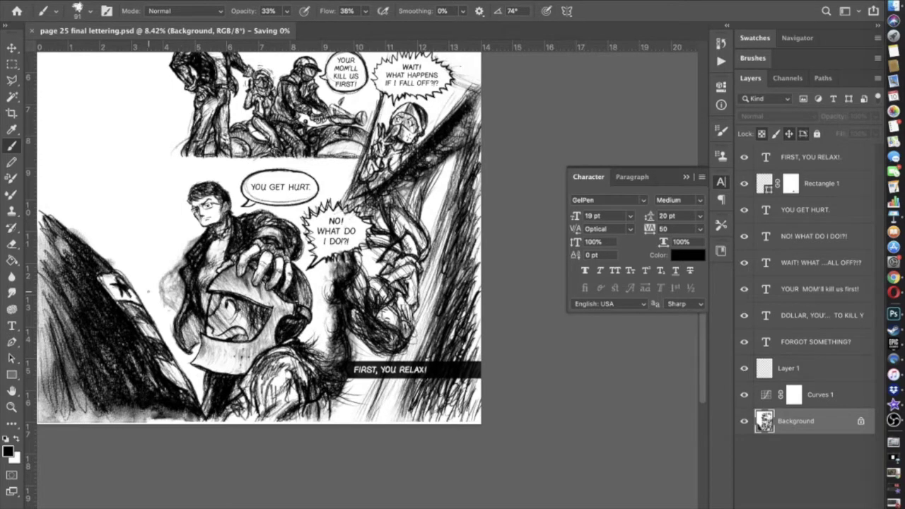
# - Make white the foreground colour and select Layer 1 for painting
pyautogui.scroll(5, 148, 290)
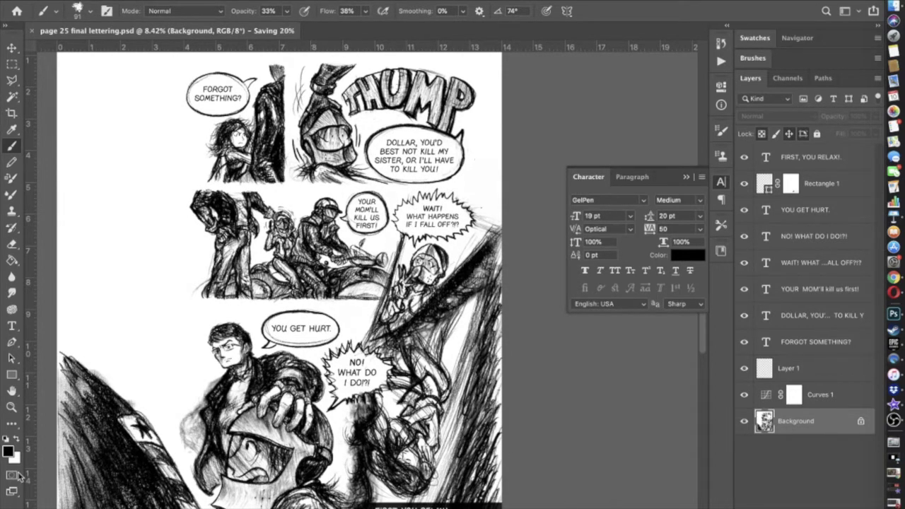
pyautogui.click(18, 440)
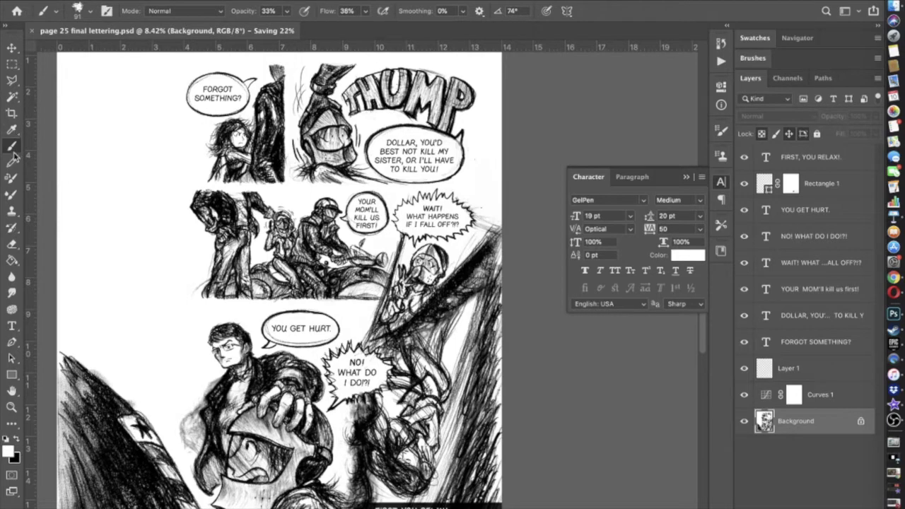
pyautogui.scroll(10, 359, 281)
pyautogui.scroll(7, 359, 280)
pyautogui.hscroll(-8, 359, 281)
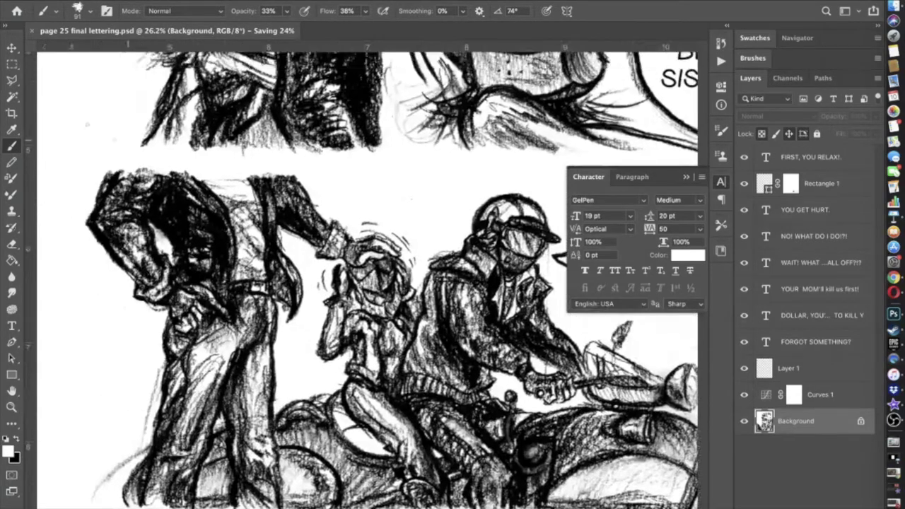
pyautogui.click(286, 11)
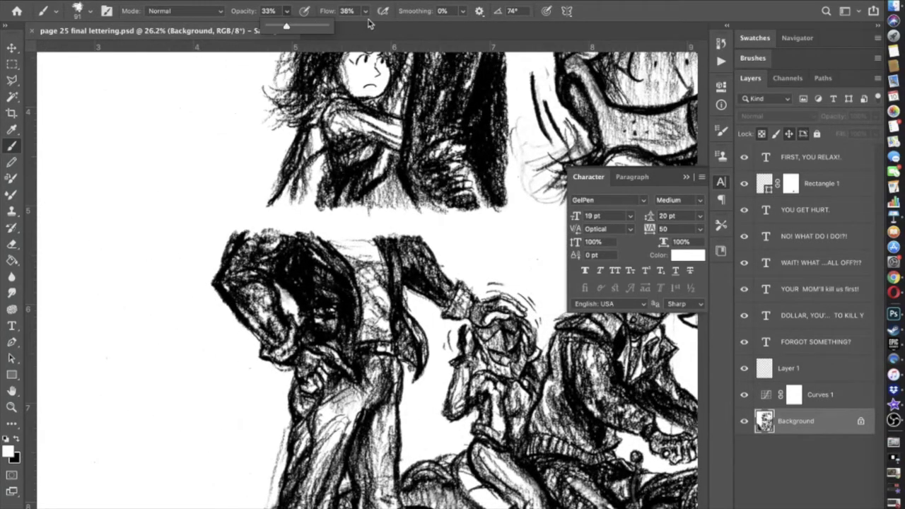
pyautogui.scroll(2, 364, 289)
pyautogui.click(789, 368)
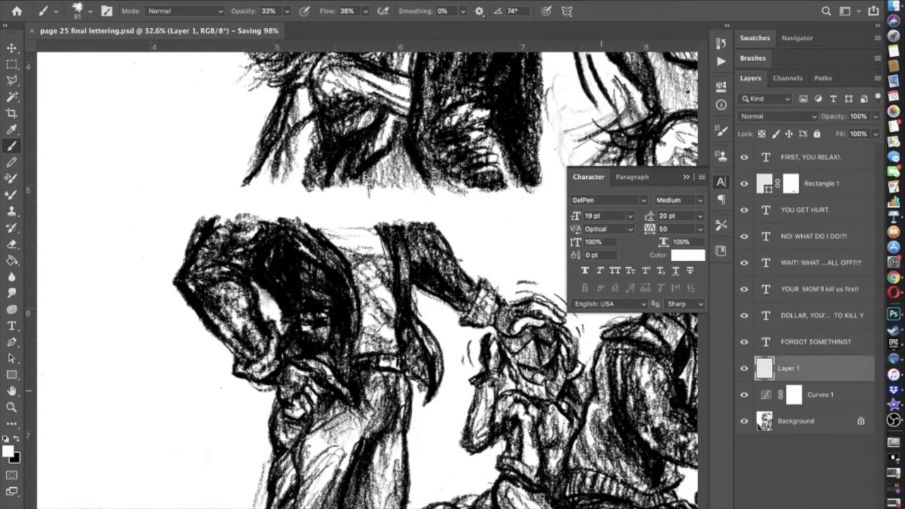
# - Set the brush opacity to 100% and paint out the sketch line across the tail opening of the "FORGOT SOMETHING?" balloon
pyautogui.scroll(10, 700, 396)
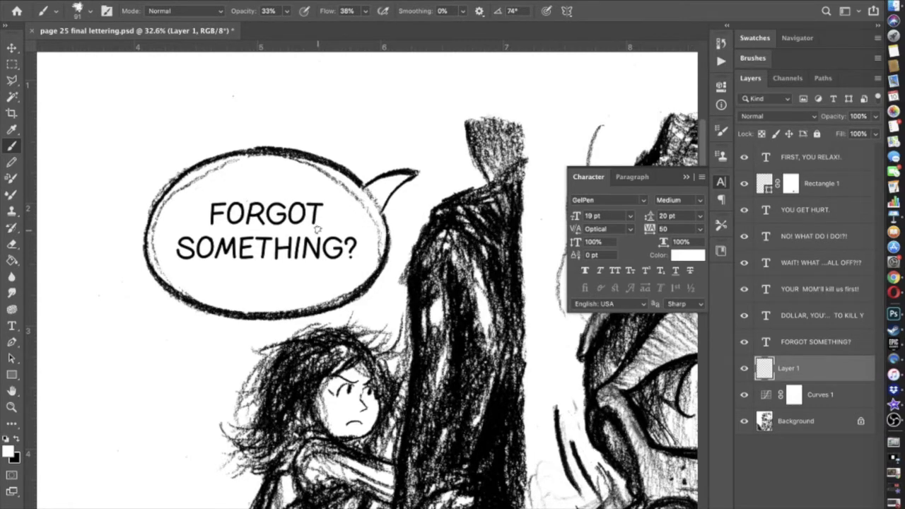
pyautogui.press('super+plus')
pyautogui.click(286, 14)
pyautogui.moveTo(300, 30); pyautogui.dragTo(345, 30)
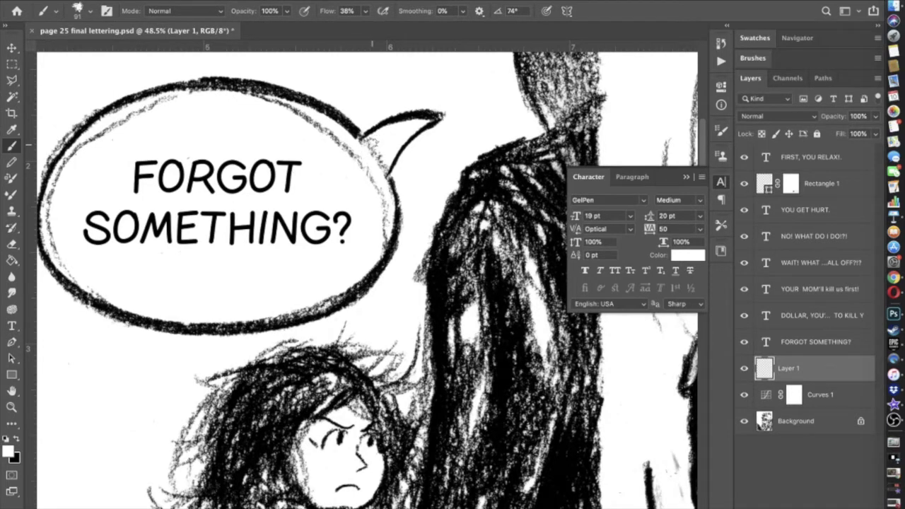
pyautogui.moveTo(365, 139)
pyautogui.mouseDown()
pyautogui.moveTo(383, 166)
pyautogui.moveTo(381, 150)
pyautogui.moveTo(374, 171)
pyautogui.moveTo(373, 146)
pyautogui.mouseUp()
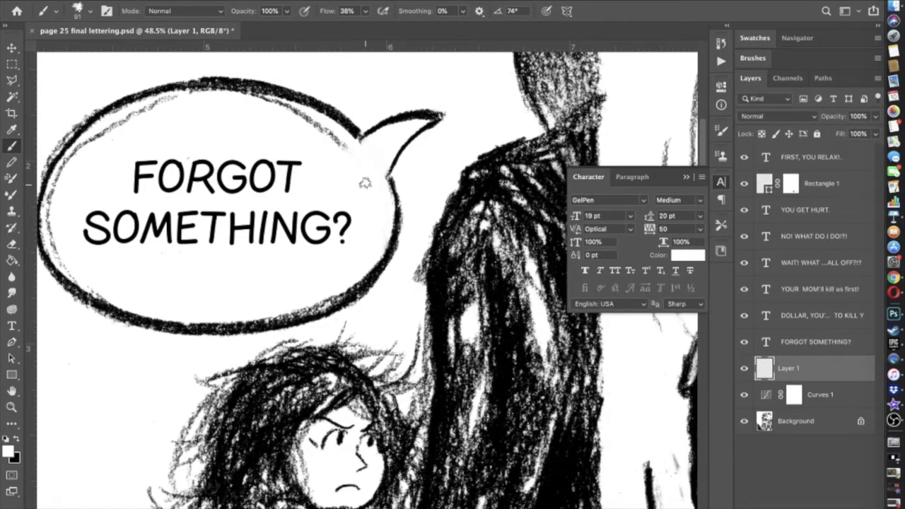
# - Paint white over the inner sketch line along the left side of the "FORGOT SOMETHING?" balloon, undoing unwanted strokes
pyautogui.scroll(-2, 363, 182)
pyautogui.hscroll(-3, 237, 205)
pyautogui.scroll(1, 237, 205)
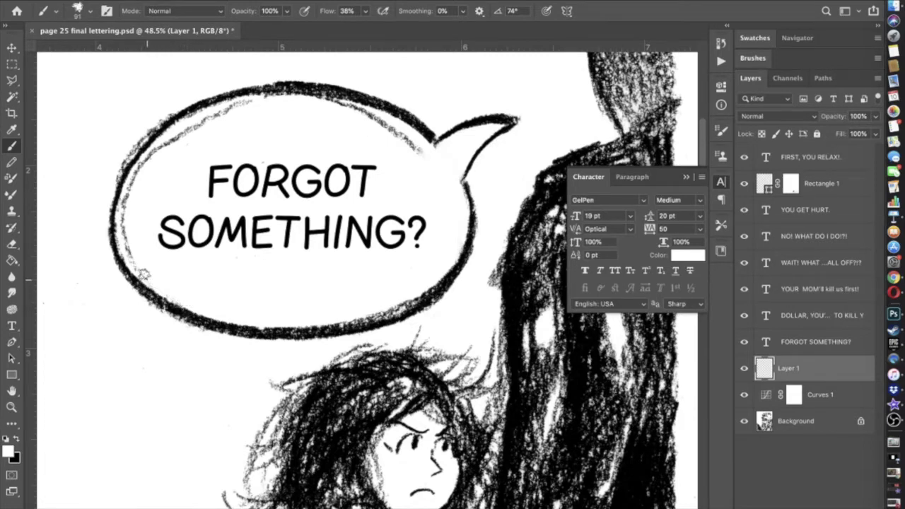
pyautogui.moveTo(136, 266)
pyautogui.mouseDown()
pyautogui.moveTo(128, 198)
pyautogui.moveTo(156, 155)
pyautogui.moveTo(141, 170)
pyautogui.moveTo(249, 97)
pyautogui.moveTo(160, 149)
pyautogui.moveTo(130, 190)
pyautogui.moveTo(133, 172)
pyautogui.moveTo(123, 242)
pyautogui.moveTo(130, 261)
pyautogui.moveTo(184, 299)
pyautogui.mouseUp()
pyautogui.press('super+z')
pyautogui.press('super+z')
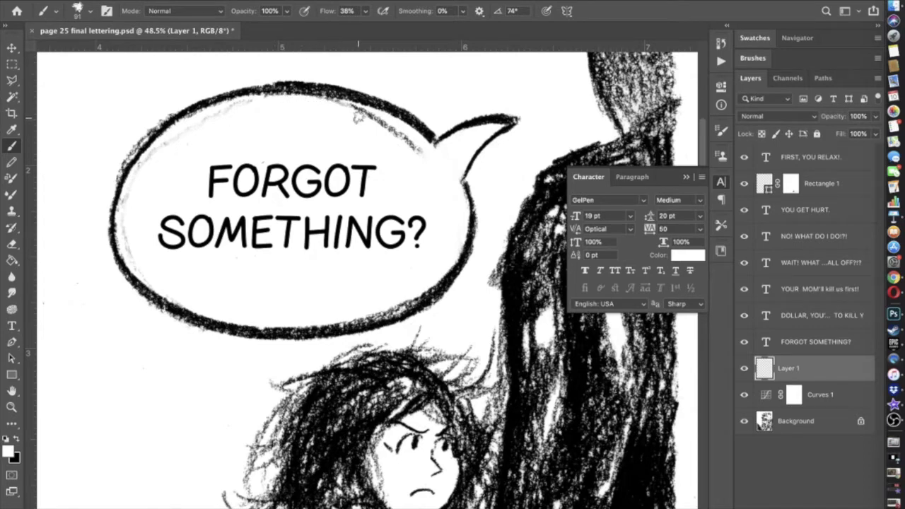
# - Paint out the remaining sketch lines inside the upper edge of the "FORGOT SOMETHING?" balloon
pyautogui.moveTo(351, 109)
pyautogui.mouseDown()
pyautogui.moveTo(418, 154)
pyautogui.moveTo(385, 128)
pyautogui.moveTo(415, 143)
pyautogui.moveTo(419, 157)
pyautogui.moveTo(380, 122)
pyautogui.moveTo(360, 112)
pyautogui.moveTo(400, 144)
pyautogui.moveTo(339, 106)
pyautogui.moveTo(398, 134)
pyautogui.moveTo(428, 162)
pyautogui.moveTo(384, 122)
pyautogui.moveTo(324, 102)
pyautogui.moveTo(357, 111)
pyautogui.moveTo(325, 103)
pyautogui.mouseUp()
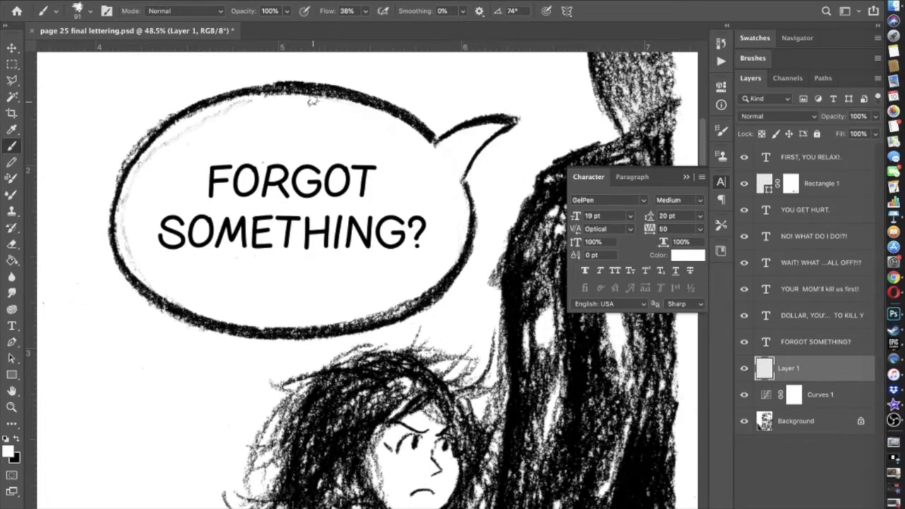
pyautogui.hscroll(-3, 307, 101)
pyautogui.scroll(2, 306, 100)
pyautogui.moveTo(347, 149); pyautogui.dragTo(380, 151)
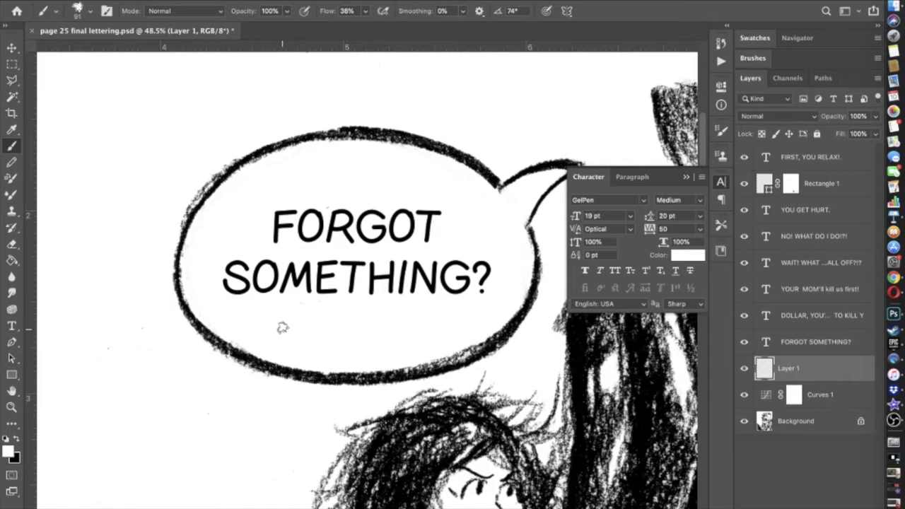
# - Try painting out the sketch line across the tail opening of the "DOLLAR, YOU'D BEST NOT KILL MY SISTER" balloon, then undo the last stroke
pyautogui.scroll(-3, 281, 325)
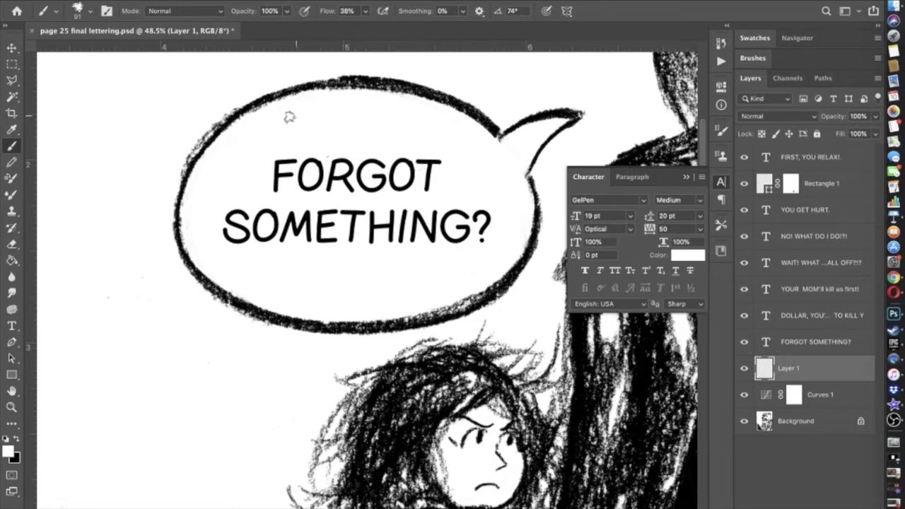
pyautogui.scroll(-6, 245, 155)
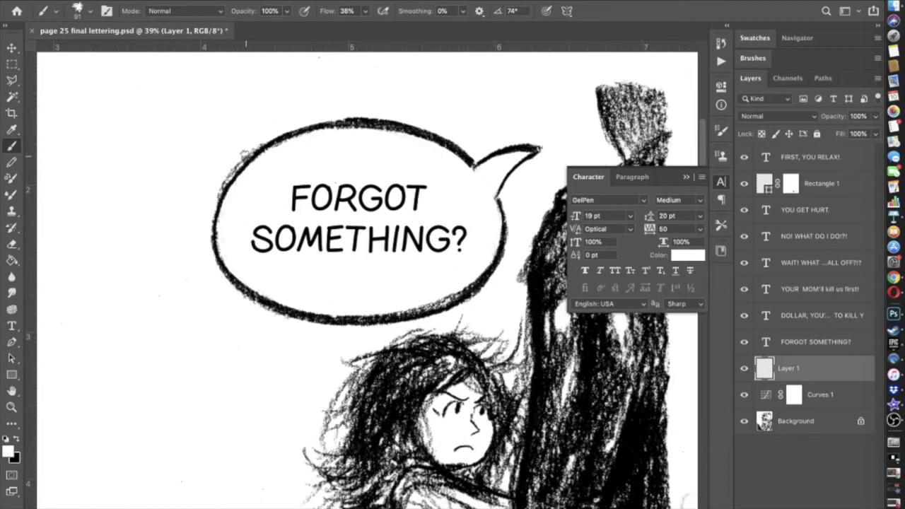
pyautogui.scroll(5, 396, 258)
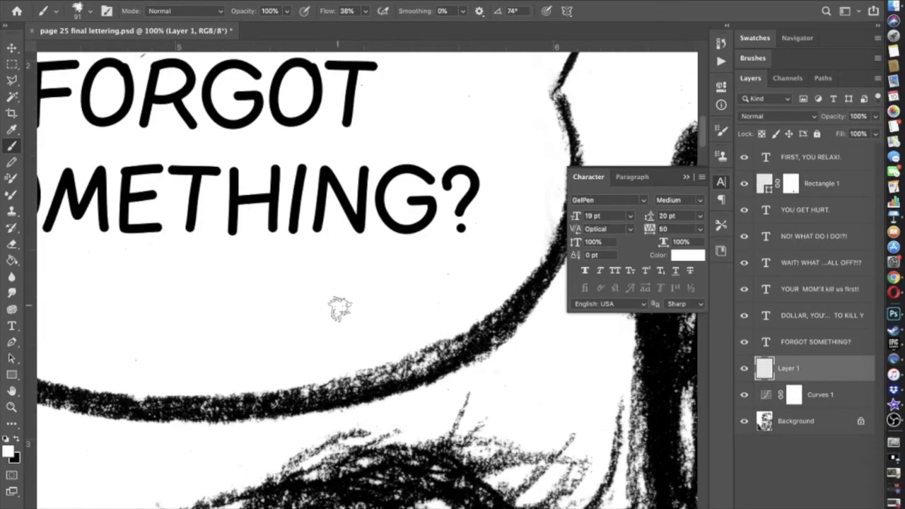
pyautogui.scroll(-2, 285, 275)
pyautogui.scroll(-5, 286, 278)
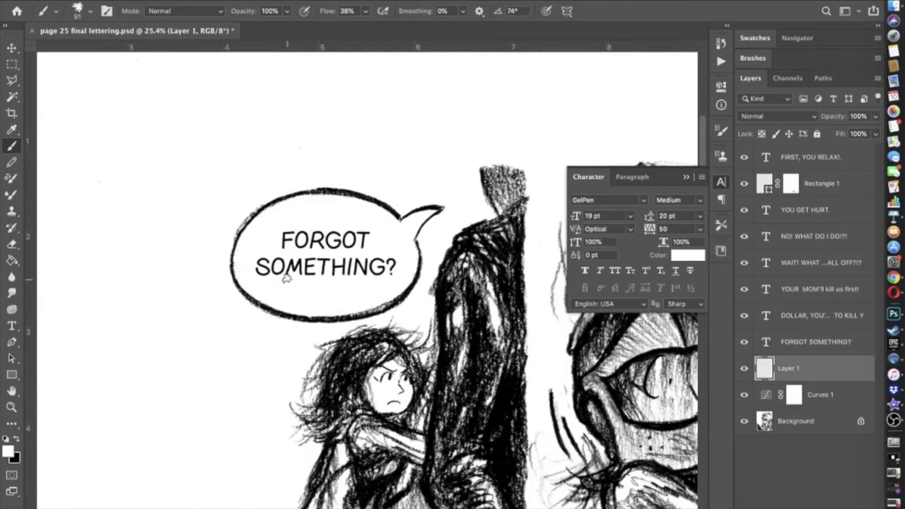
pyautogui.hscroll(3, 286, 278)
pyautogui.scroll(-2, 286, 278)
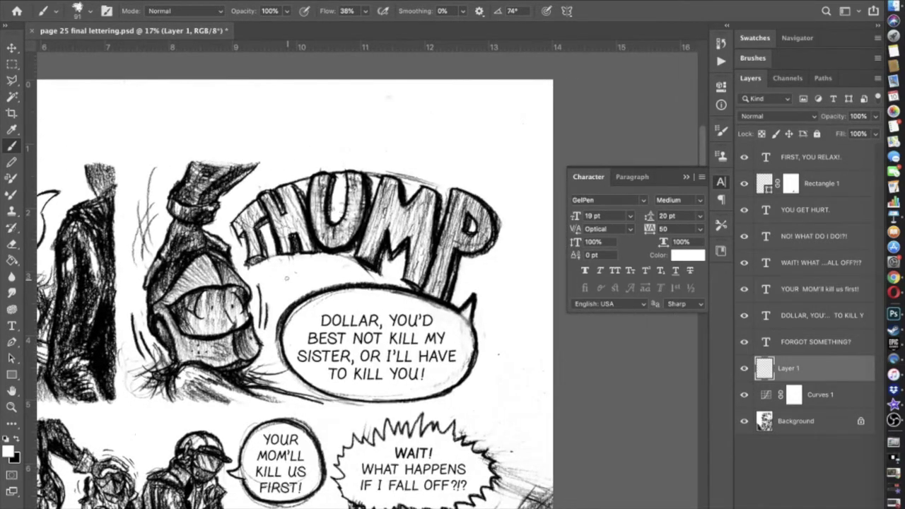
pyautogui.scroll(5, 286, 278)
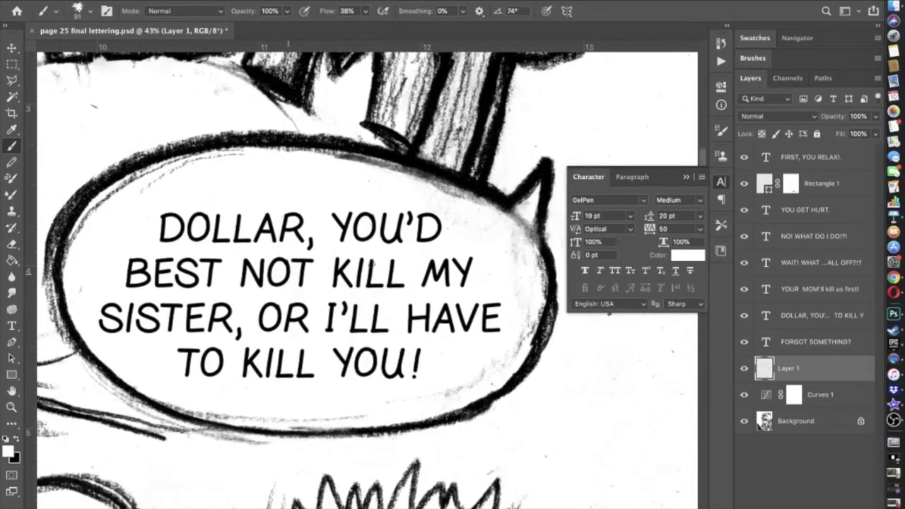
pyautogui.moveTo(525, 212)
pyautogui.mouseDown()
pyautogui.moveTo(530, 243)
pyautogui.moveTo(519, 225)
pyautogui.moveTo(527, 222)
pyautogui.moveTo(527, 252)
pyautogui.moveTo(504, 229)
pyautogui.mouseUp()
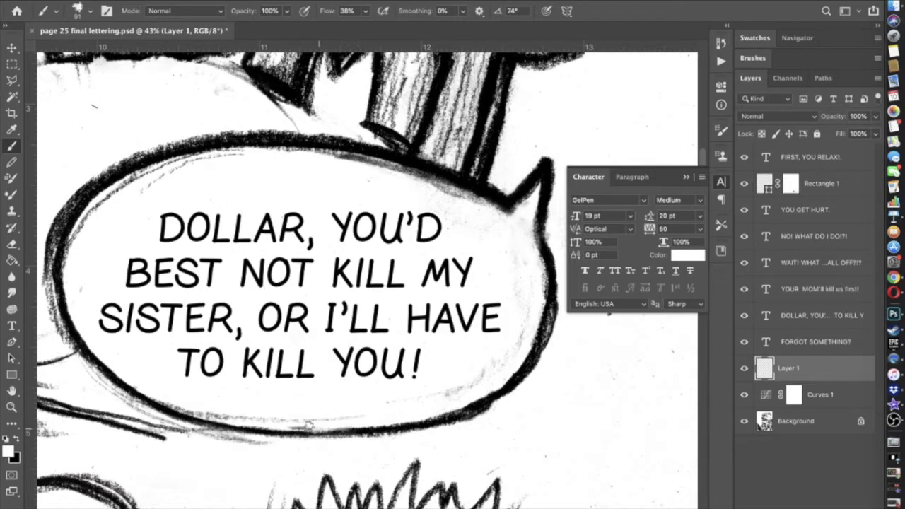
pyautogui.press('super+z')
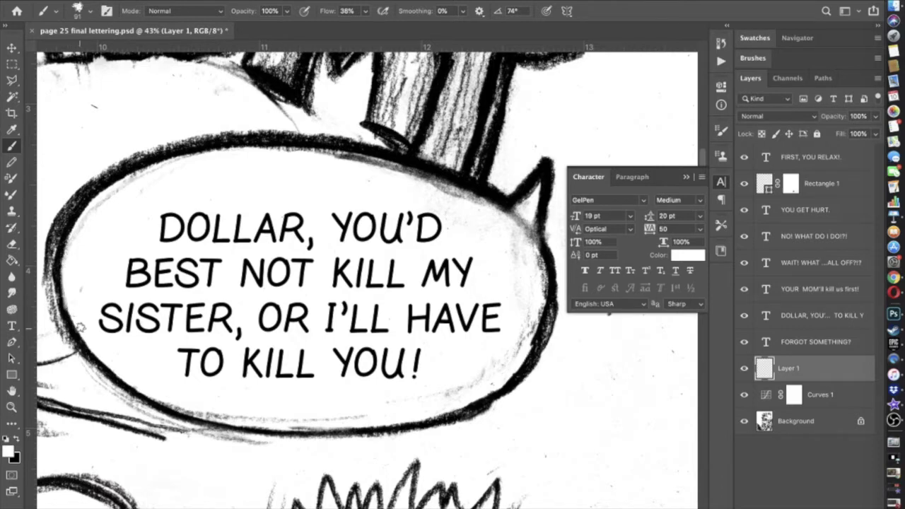
# - Paint white over the sketch lines around the inside edge and tail opening of the "DOLLAR, YOU'D BEST NOT KILL MY SISTER" balloon
pyautogui.moveTo(104, 357); pyautogui.dragTo(109, 362)
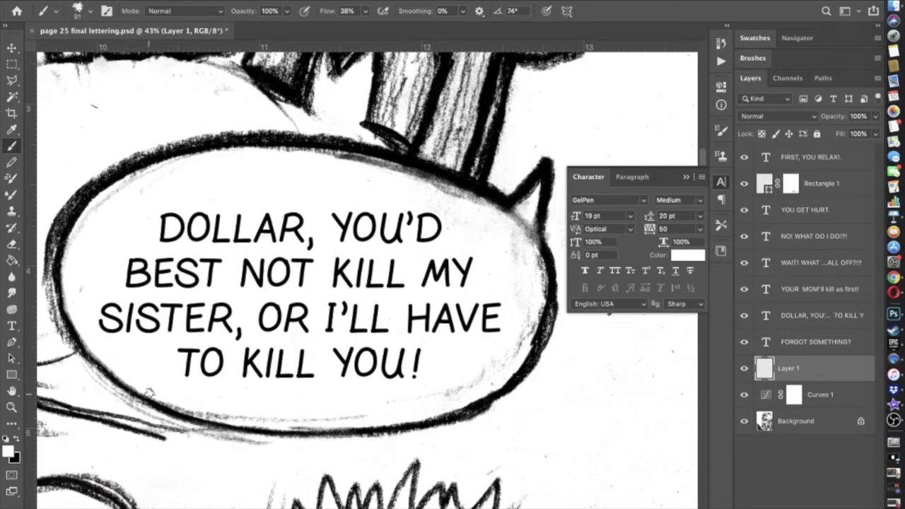
pyautogui.moveTo(176, 405); pyautogui.dragTo(298, 425)
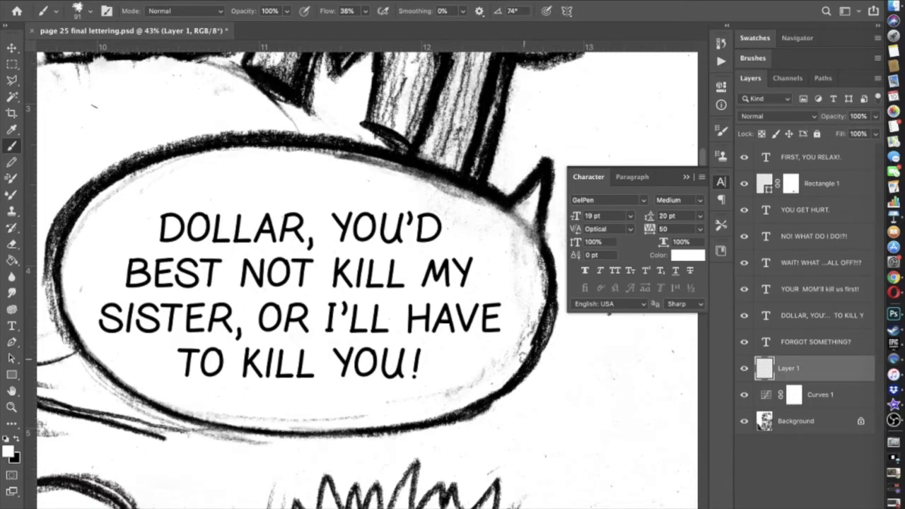
pyautogui.moveTo(532, 336); pyautogui.dragTo(538, 304)
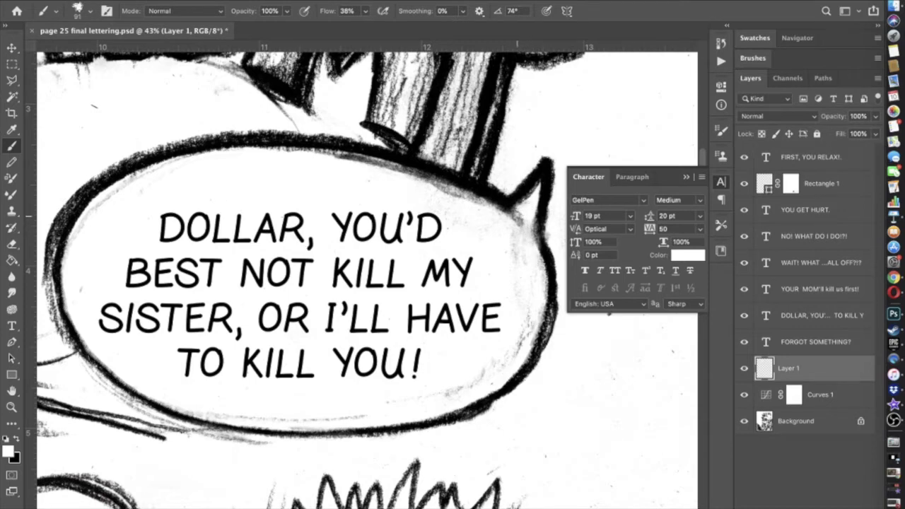
pyautogui.moveTo(514, 221)
pyautogui.mouseDown()
pyautogui.moveTo(517, 230)
pyautogui.moveTo(487, 210)
pyautogui.mouseUp()
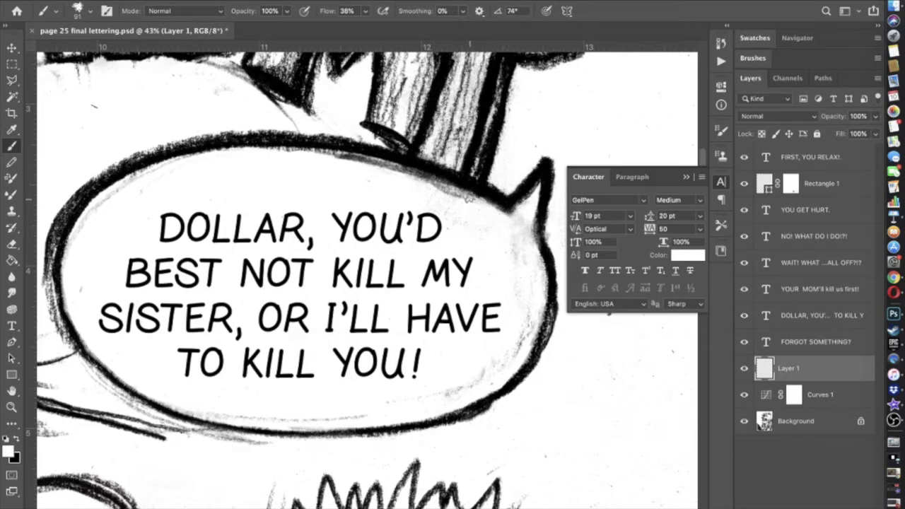
pyautogui.moveTo(432, 181); pyautogui.dragTo(362, 159)
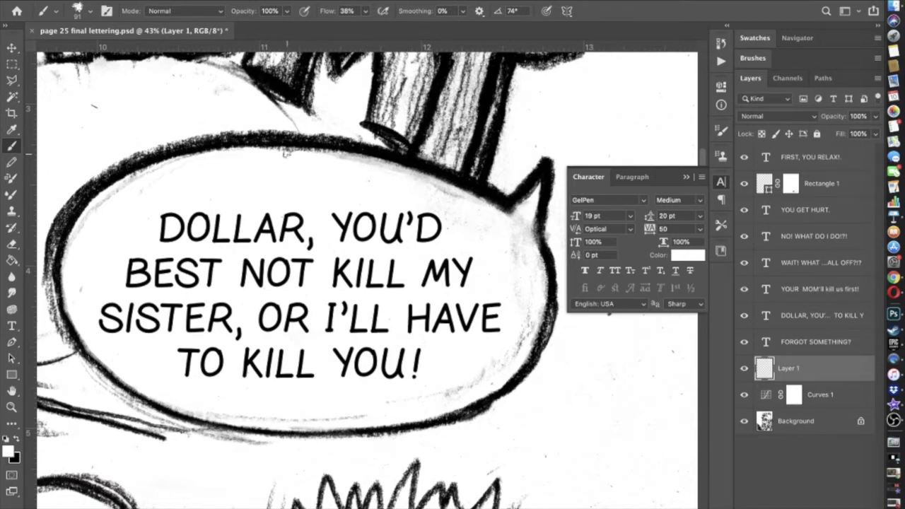
pyautogui.moveTo(268, 153); pyautogui.dragTo(186, 161)
# - Erase the white paint on Layer 1 along the left outline of the "DOLLAR, YOU'D BEST NOT KILL MY SISTER" balloon
pyautogui.click(11, 244)
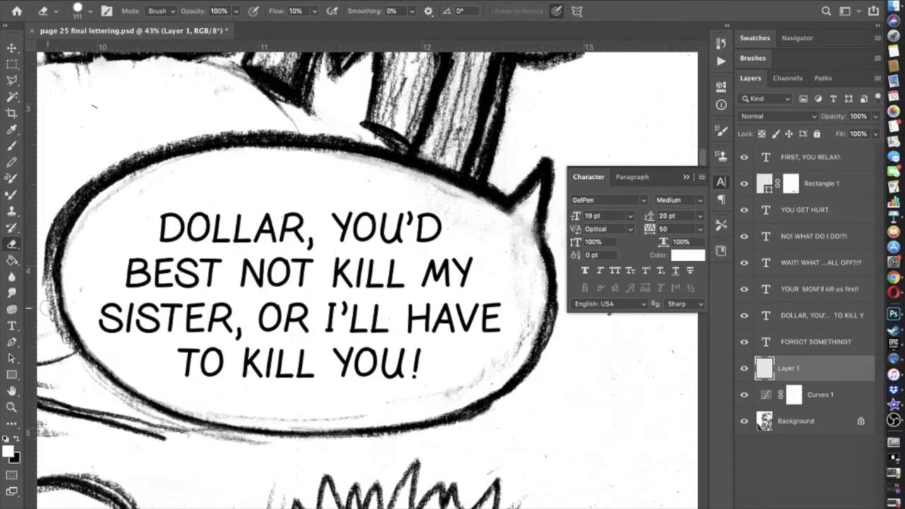
pyautogui.moveTo(80, 340); pyautogui.dragTo(59, 298)
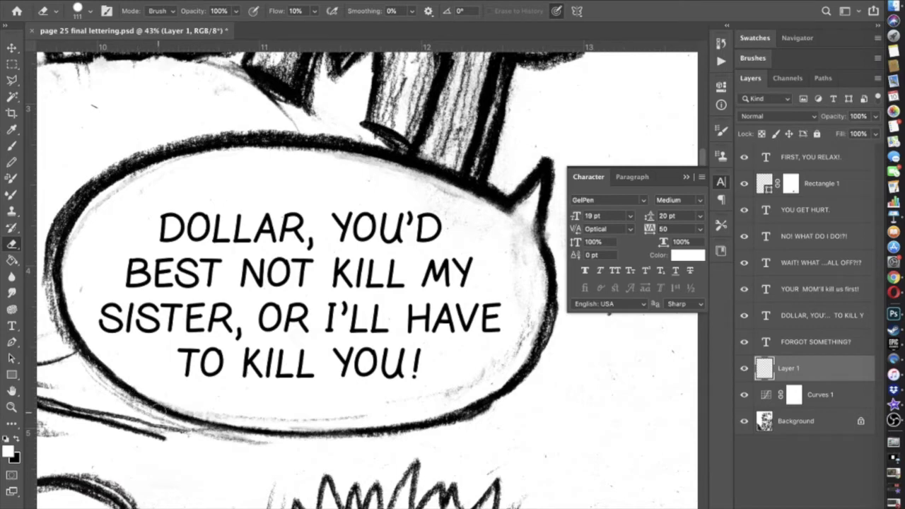
# - Set the brush size to 162 px, keep ffffff as the foreground colour and paint out the remaining sketch lines inside the balloon
pyautogui.click(11, 146)
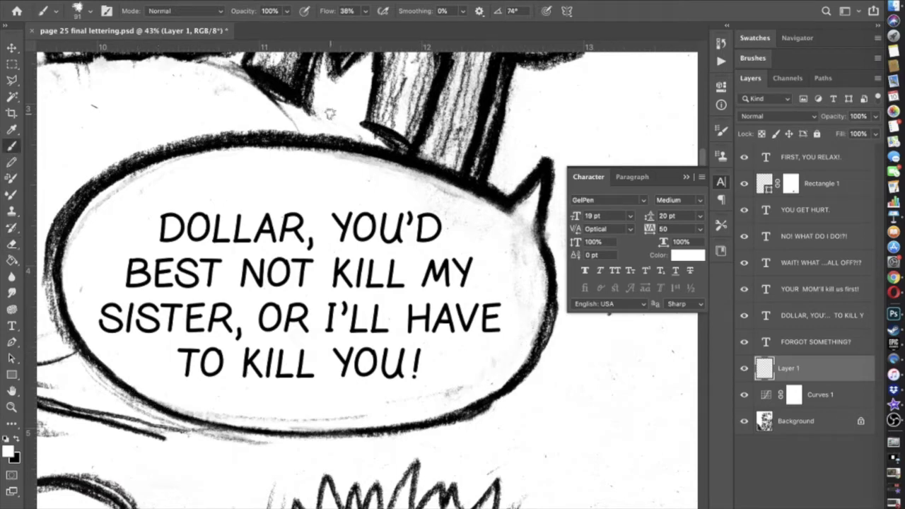
pyautogui.click(90, 11)
pyautogui.moveTo(107, 49); pyautogui.dragTo(122, 48)
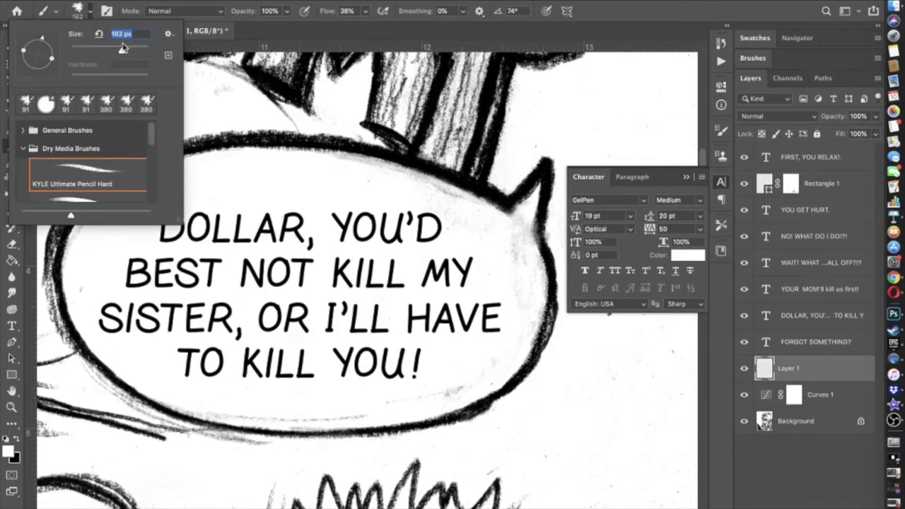
pyautogui.click(513, 281)
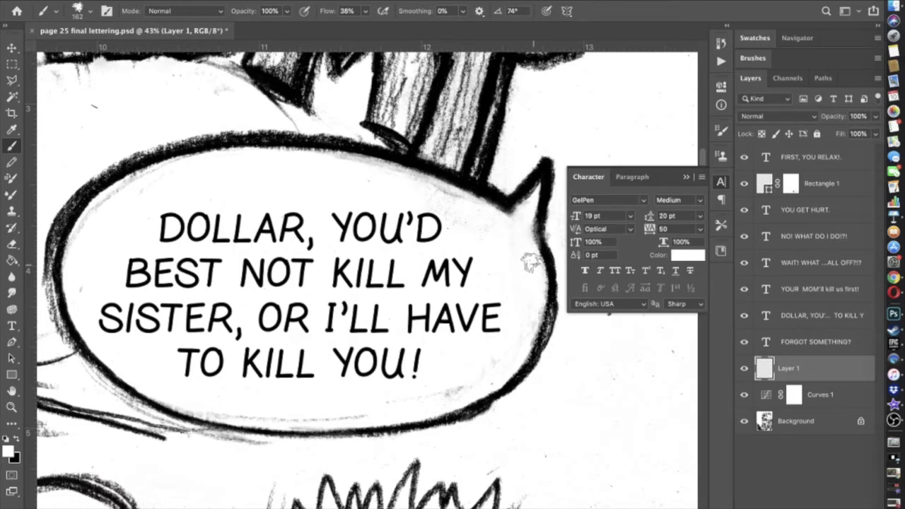
pyautogui.click(10, 450)
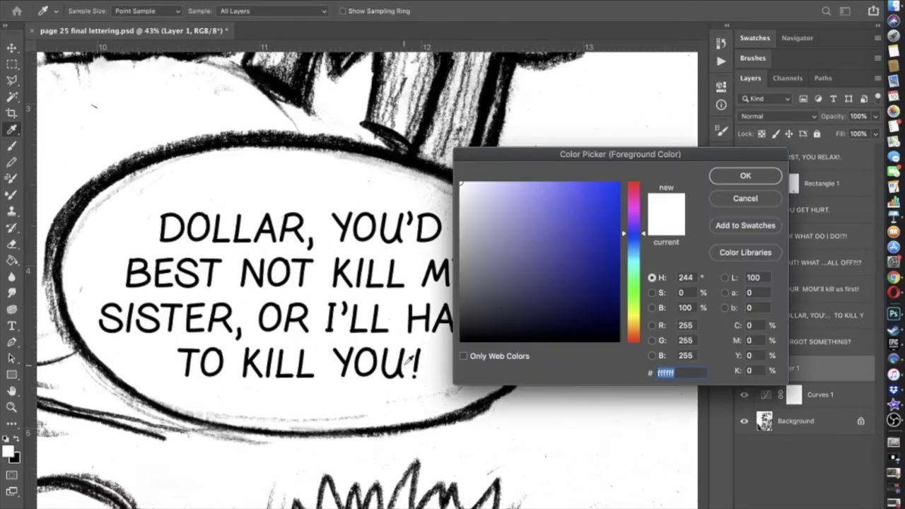
pyautogui.click(744, 177)
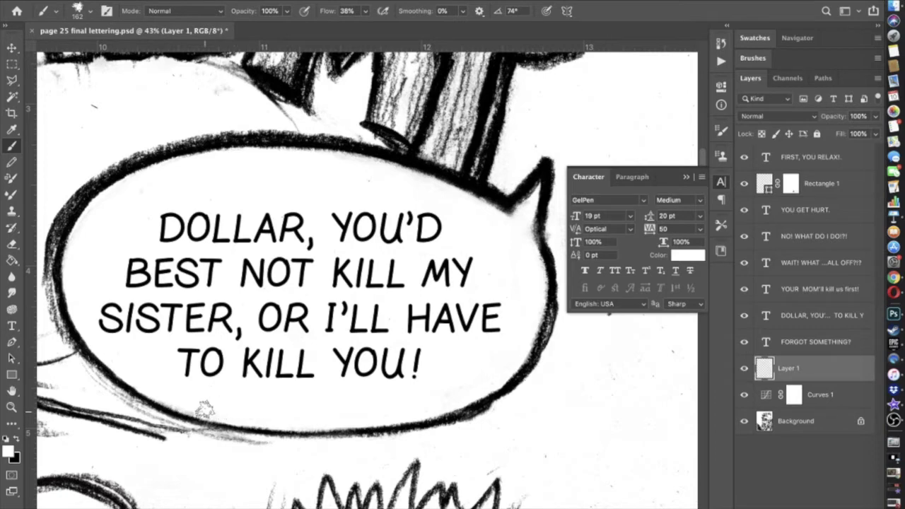
# - Paint out the specks in the page margin beside the "DOLLAR" balloon, enlarging the brush to 268 px
pyautogui.hscroll(5, 308, 303)
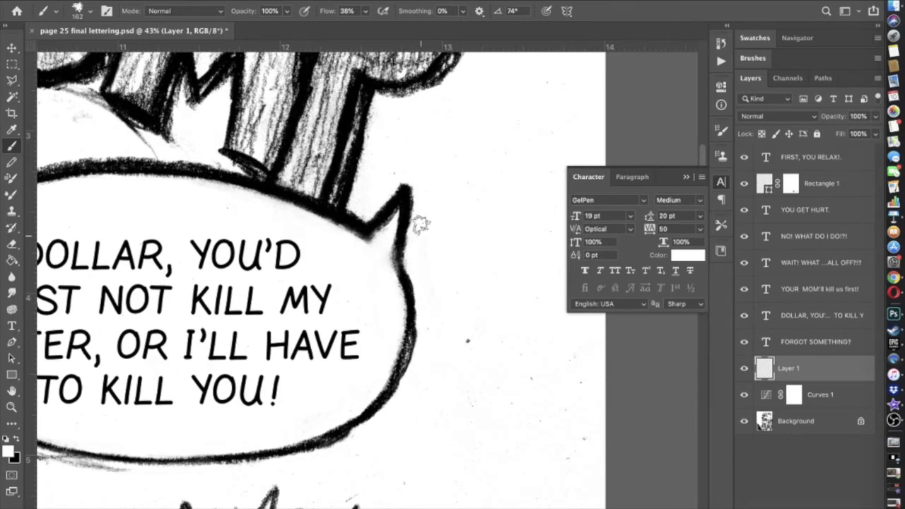
pyautogui.click(468, 337)
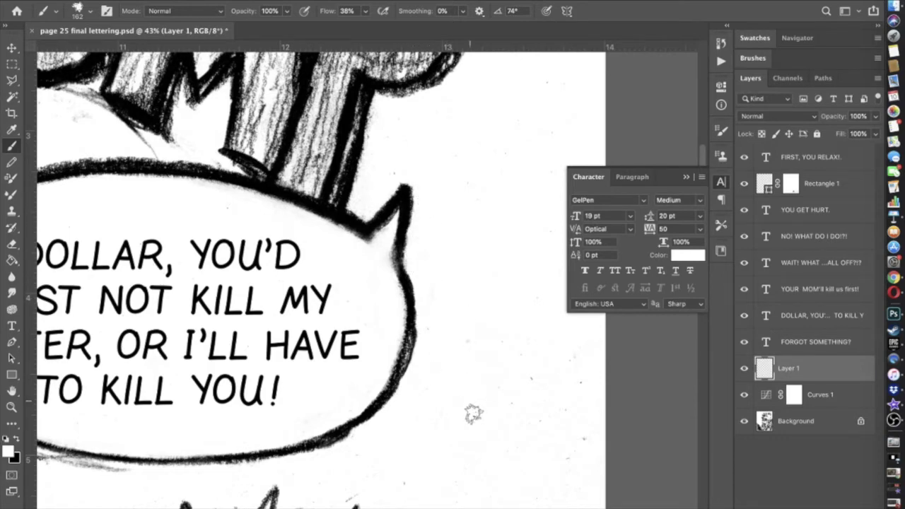
pyautogui.click(88, 12)
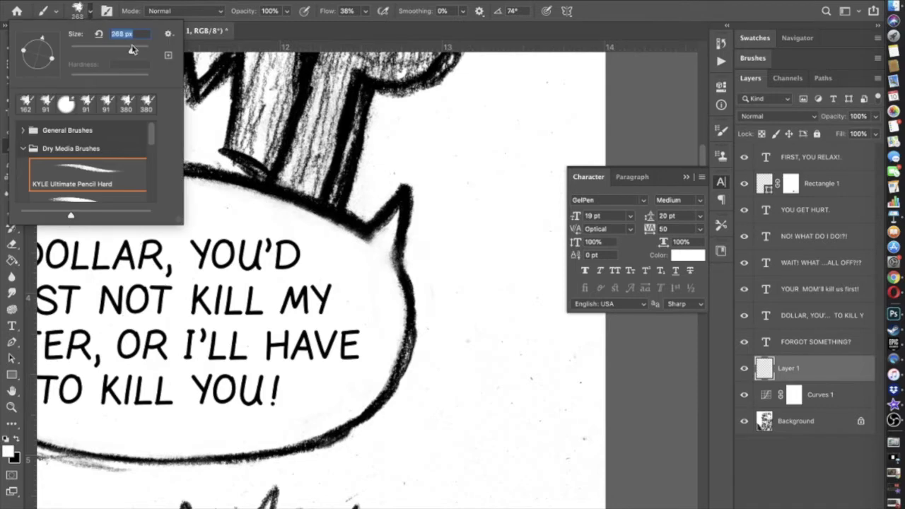
pyautogui.click(587, 378)
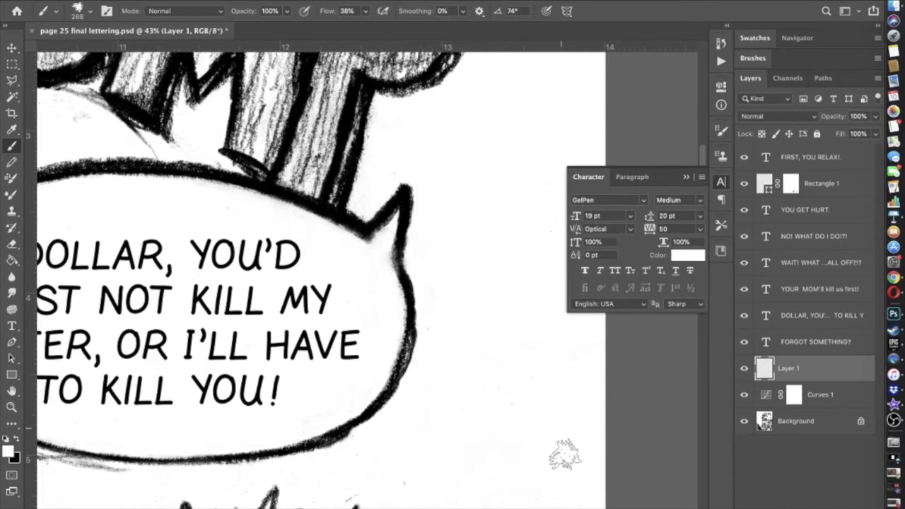
# - Inspect the blank paper around the "THUMP" lettering and the upper panels for remaining specks and stray sketch lines
pyautogui.scroll(5, 438, 396)
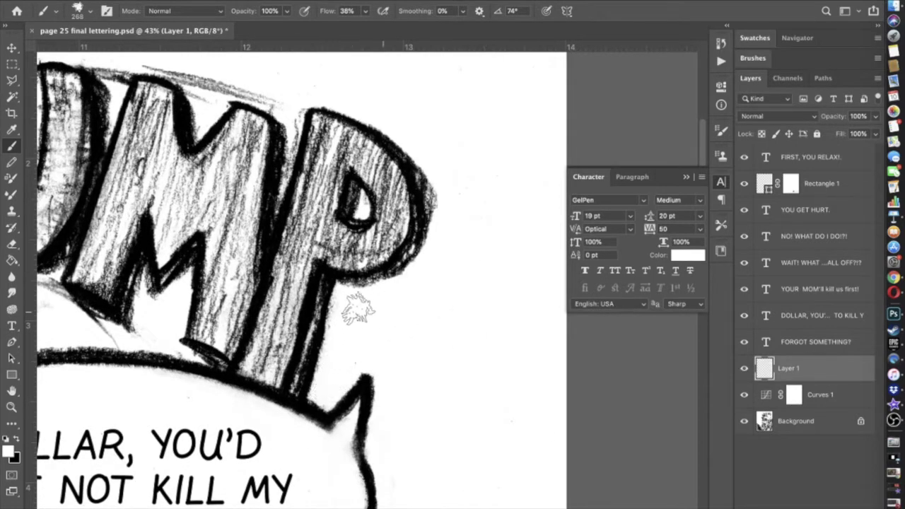
pyautogui.scroll(1, 546, 353)
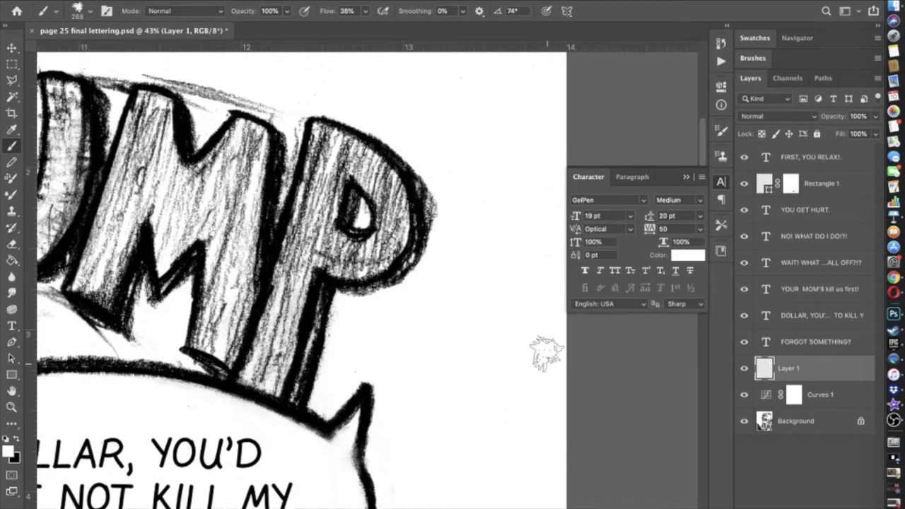
pyautogui.scroll(10, 546, 353)
pyautogui.scroll(-4, 484, 403)
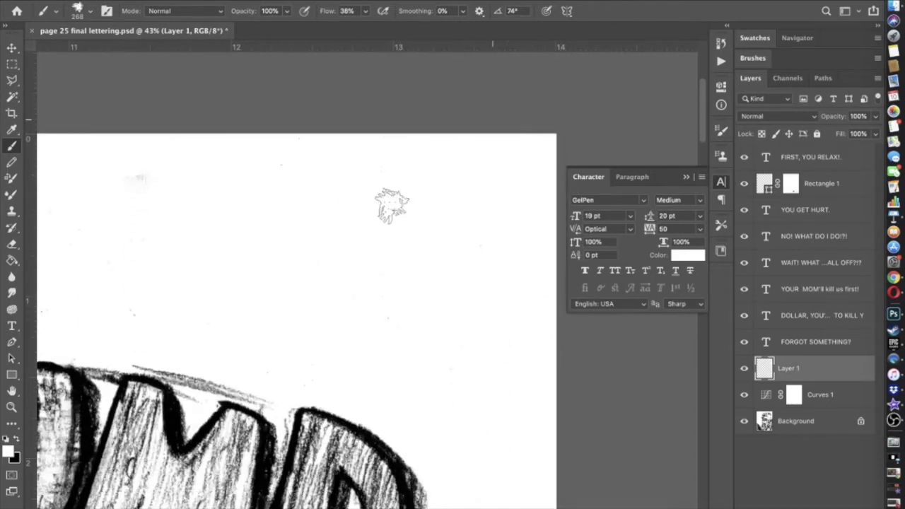
pyautogui.hscroll(-3, 339, 188)
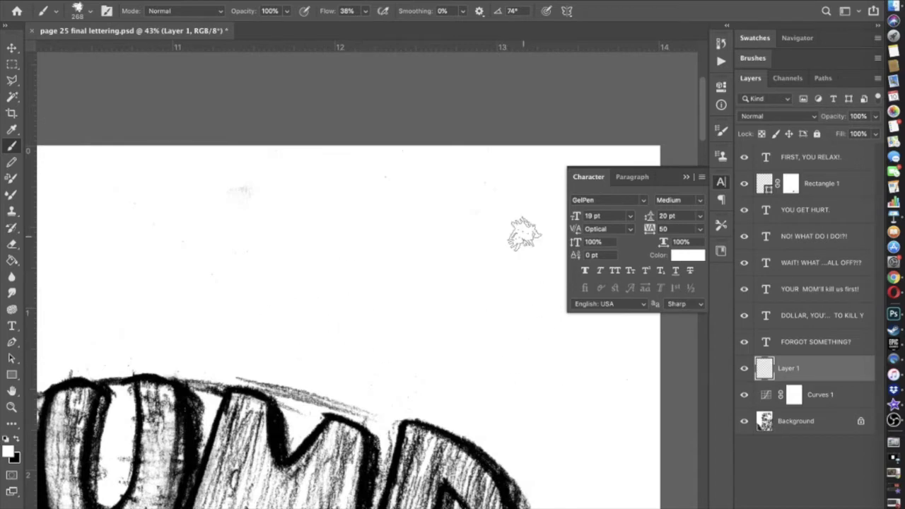
pyautogui.hscroll(-5, 523, 233)
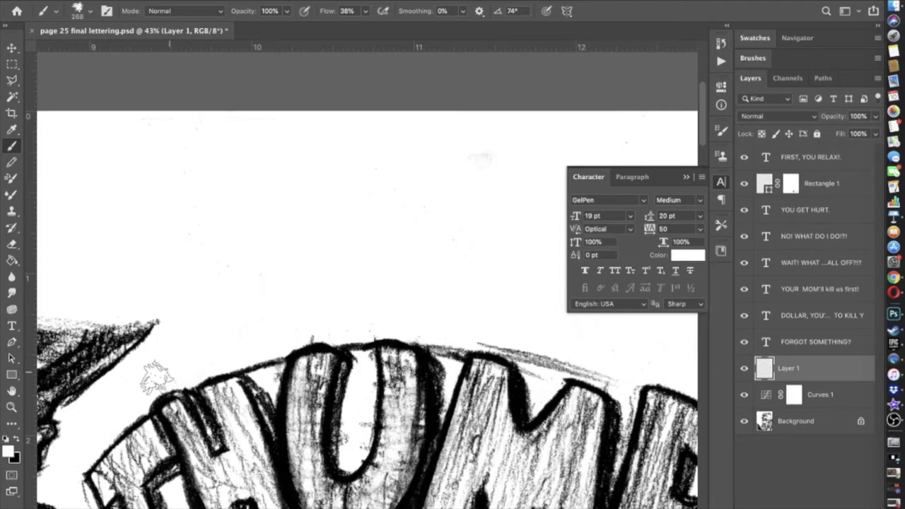
pyautogui.hscroll(-3, 158, 313)
pyautogui.scroll(-1, 157, 313)
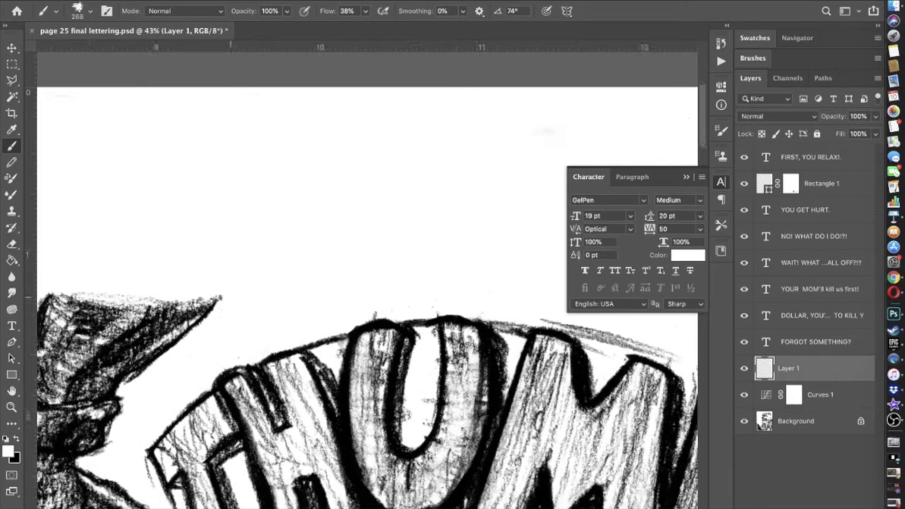
pyautogui.hscroll(-5, 157, 313)
pyautogui.scroll(-3, 157, 313)
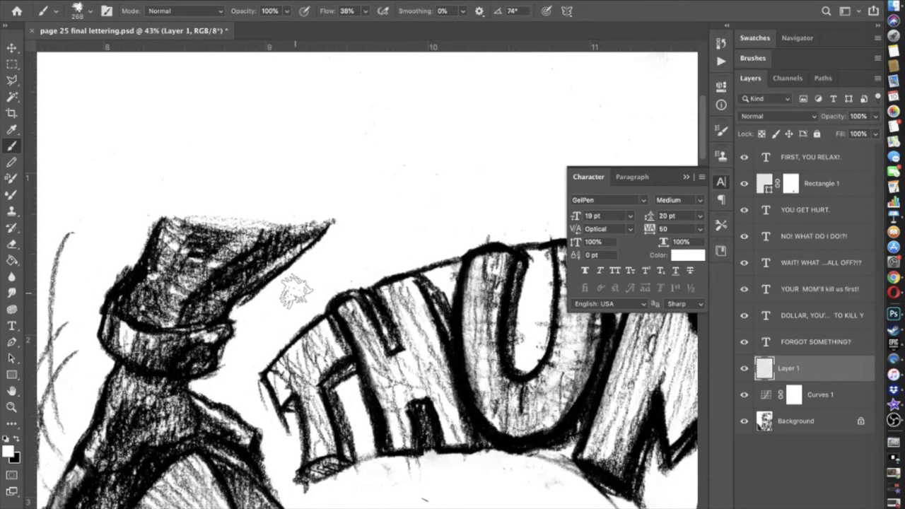
pyautogui.scroll(-3, 294, 290)
pyautogui.scroll(-2, 357, 481)
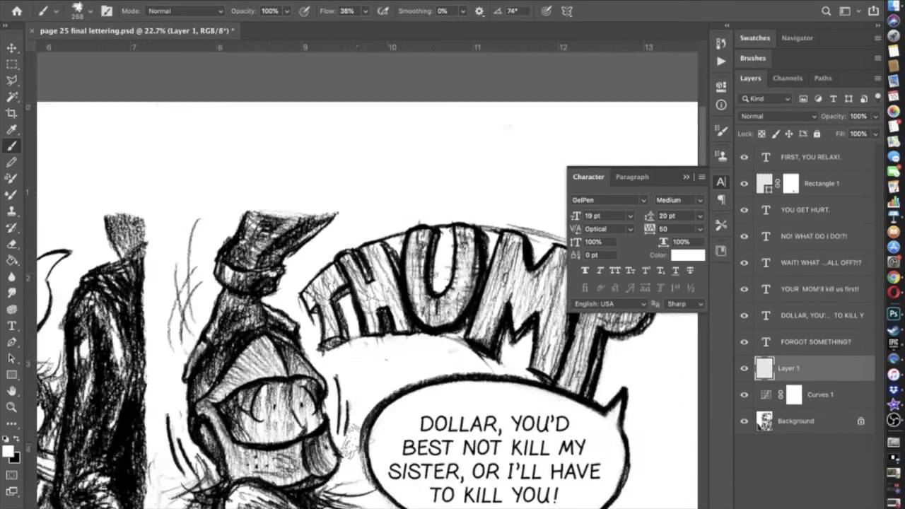
pyautogui.scroll(-2, 347, 438)
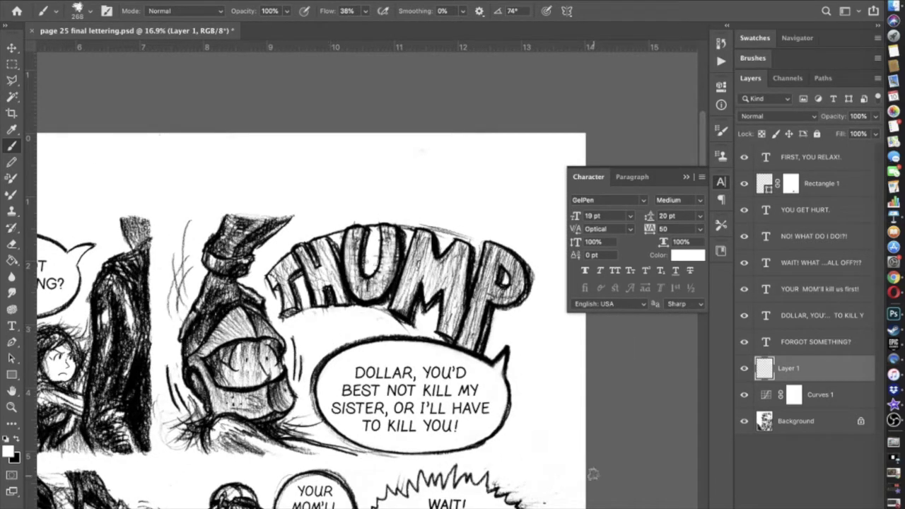
pyautogui.scroll(-2, 565, 472)
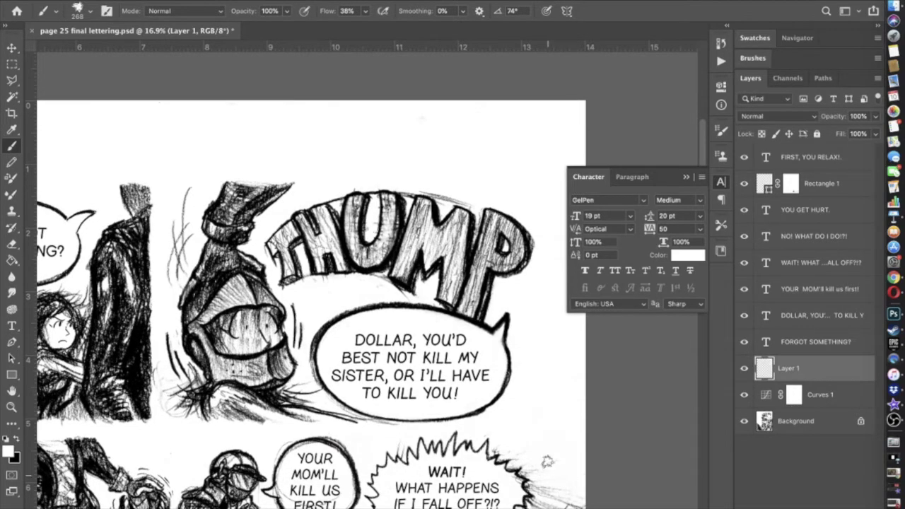
pyautogui.hscroll(-5, 558, 469)
pyautogui.scroll(2, 558, 469)
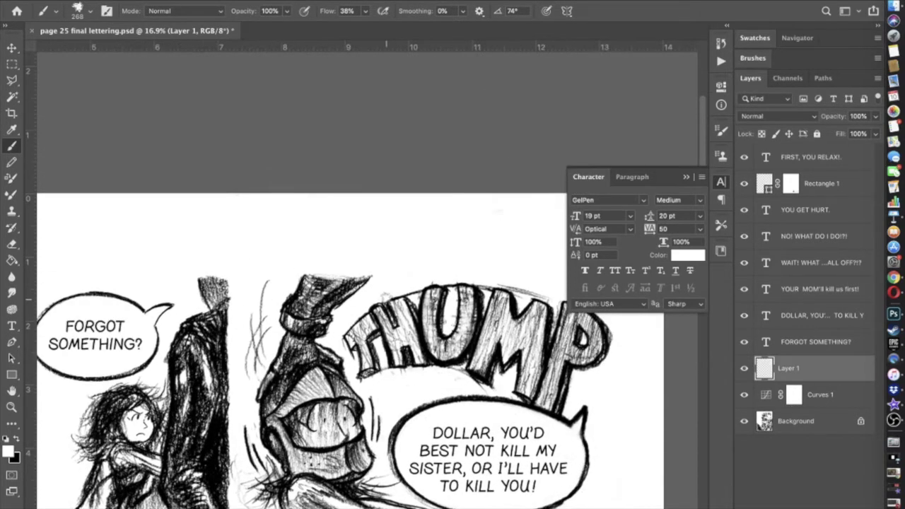
# - Examine the blank paper beside the "FORGOT SOMETHING?" balloon and around the motorcycle panel for specks and stray sketch lines
pyautogui.hscroll(-5, 81, 178)
pyautogui.scroll(-3, 86, 175)
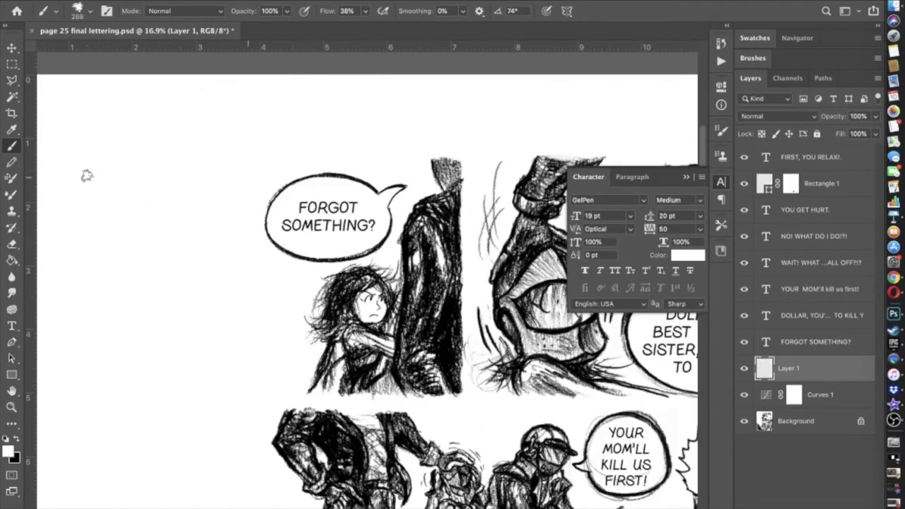
pyautogui.press('super+plus')
pyautogui.press('super+plus')
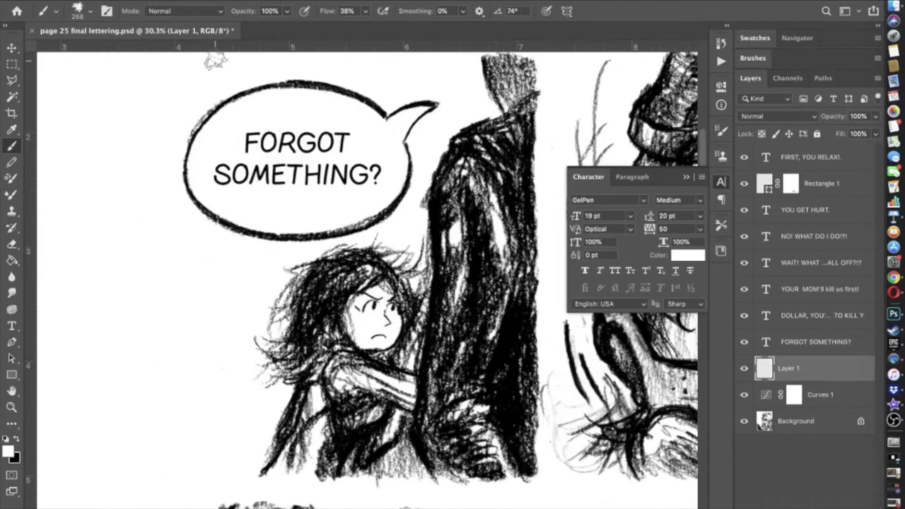
pyautogui.scroll(-4, 141, 210)
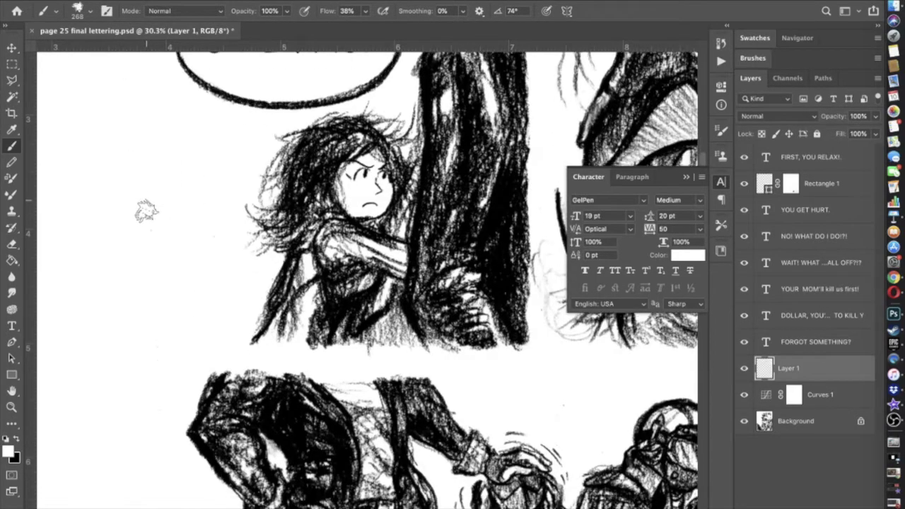
pyautogui.scroll(-3, 178, 288)
pyautogui.scroll(-1, 178, 287)
pyautogui.scroll(-3, 182, 283)
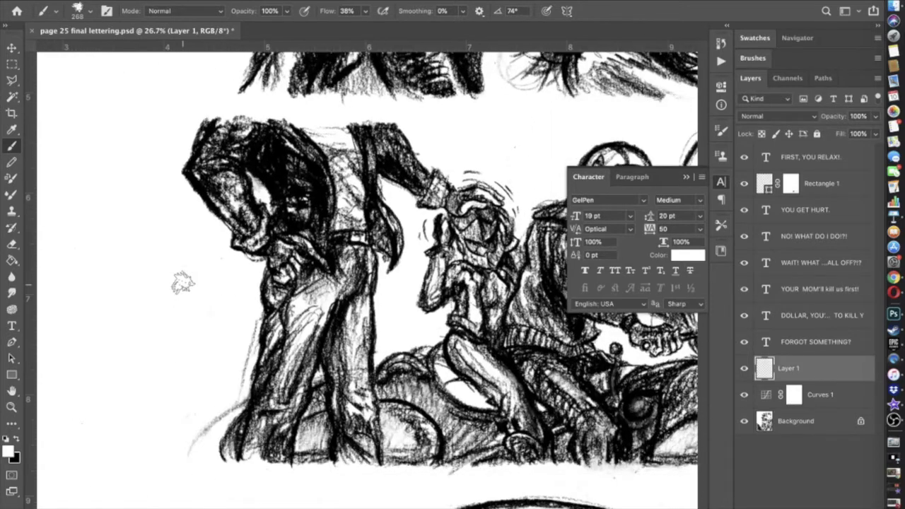
pyautogui.scroll(4, 186, 278)
pyautogui.scroll(-5, 186, 279)
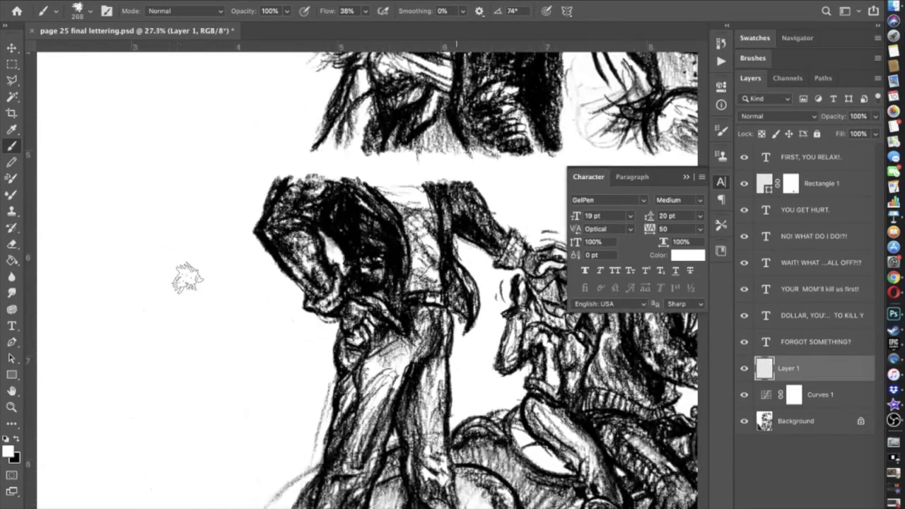
pyautogui.hscroll(5, 187, 278)
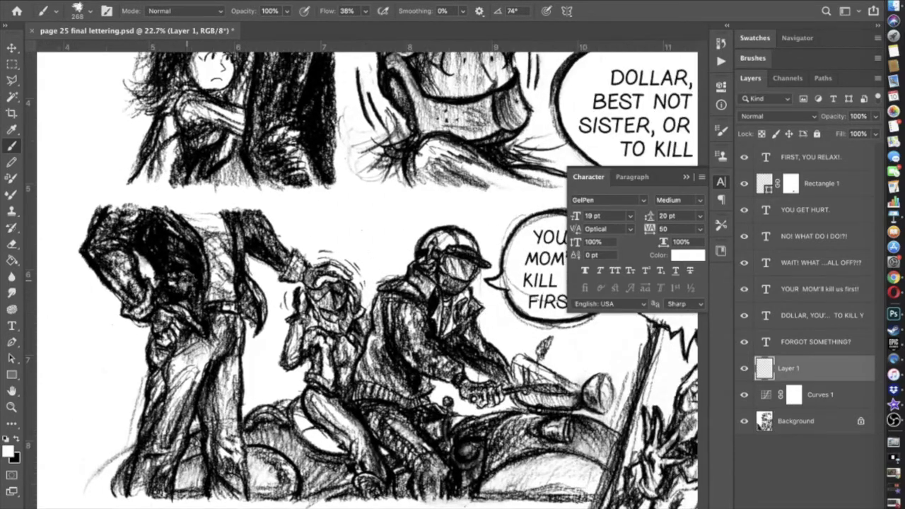
pyautogui.hscroll(3, 186, 278)
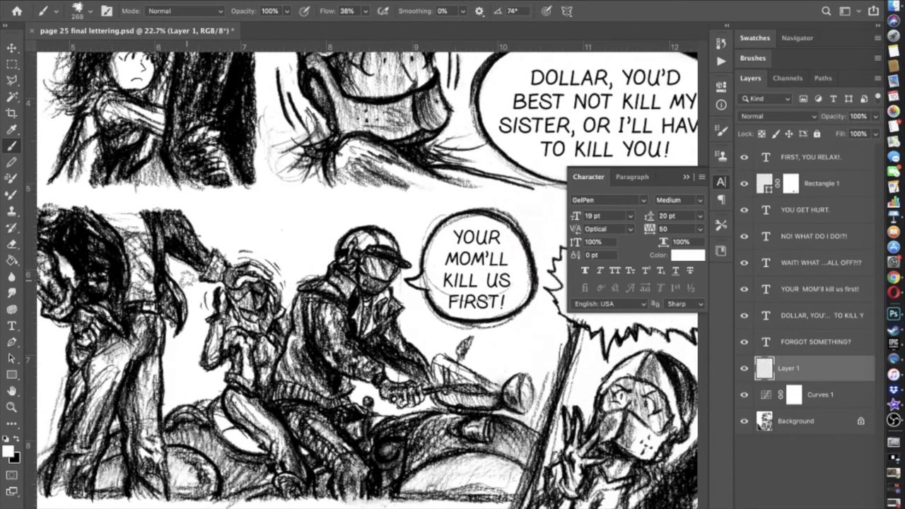
# - Set the brush size to 94 px and paint out the sketch lines inside the tail and left edge of the "YOUR MOM'LL KILL US FIRST!" balloon
pyautogui.scroll(4, 187, 279)
pyautogui.hscroll(5, 187, 279)
pyautogui.scroll(2, 186, 280)
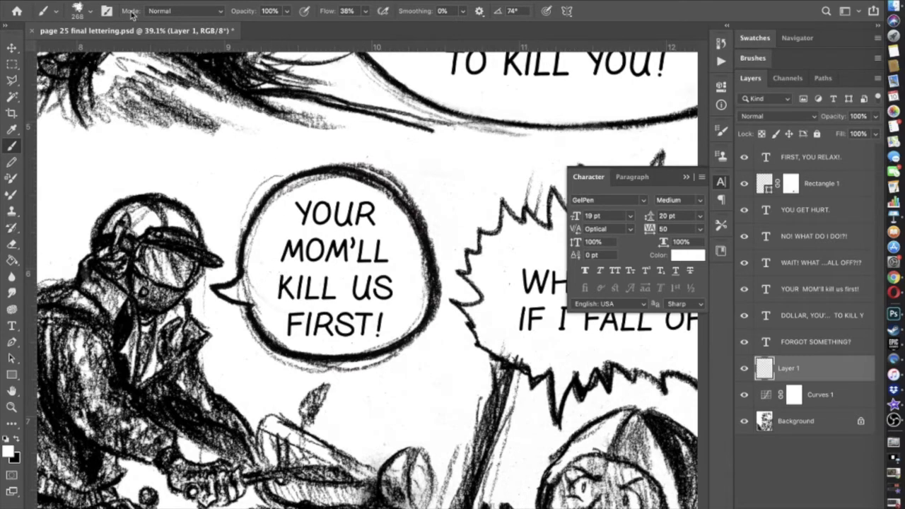
pyautogui.click(79, 10)
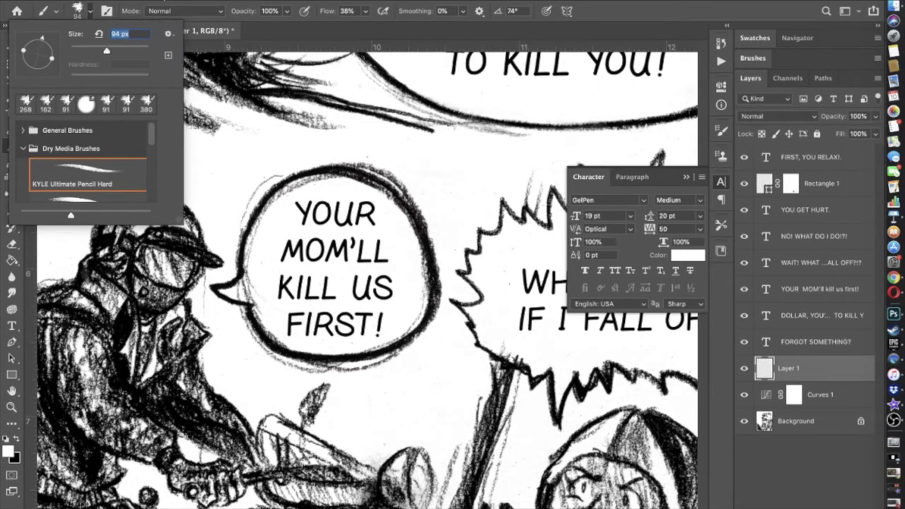
pyautogui.click(165, 2)
pyautogui.scroll(5, 359, 286)
pyautogui.moveTo(152, 298)
pyautogui.mouseDown()
pyautogui.moveTo(168, 279)
pyautogui.moveTo(148, 295)
pyautogui.moveTo(181, 304)
pyautogui.mouseUp()
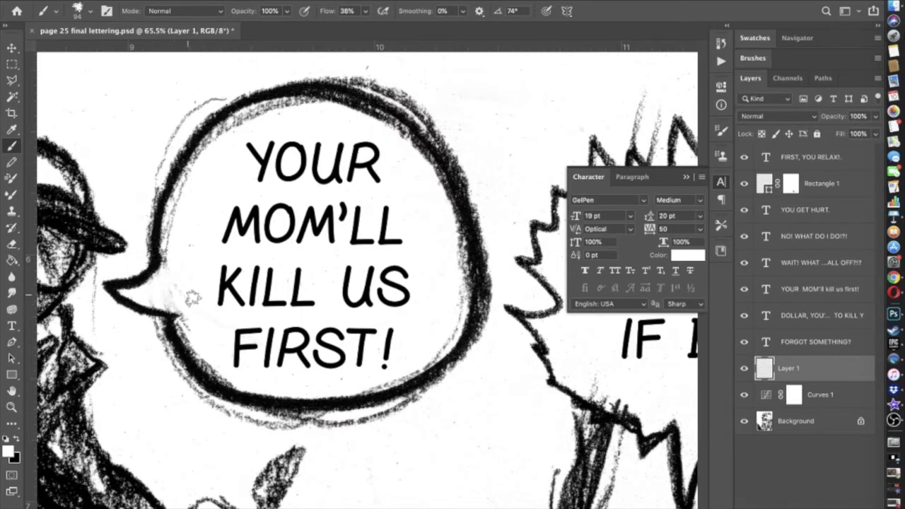
pyautogui.moveTo(166, 292); pyautogui.dragTo(153, 297)
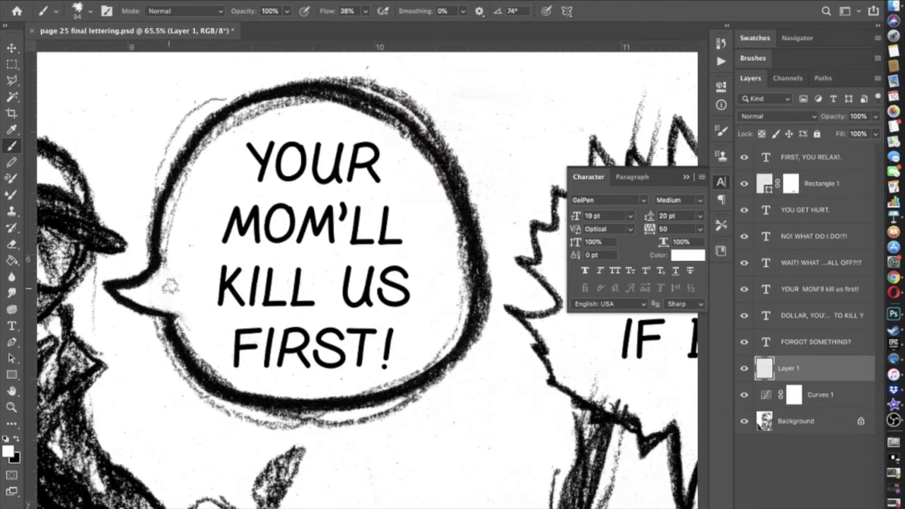
pyautogui.moveTo(170, 248); pyautogui.dragTo(189, 176)
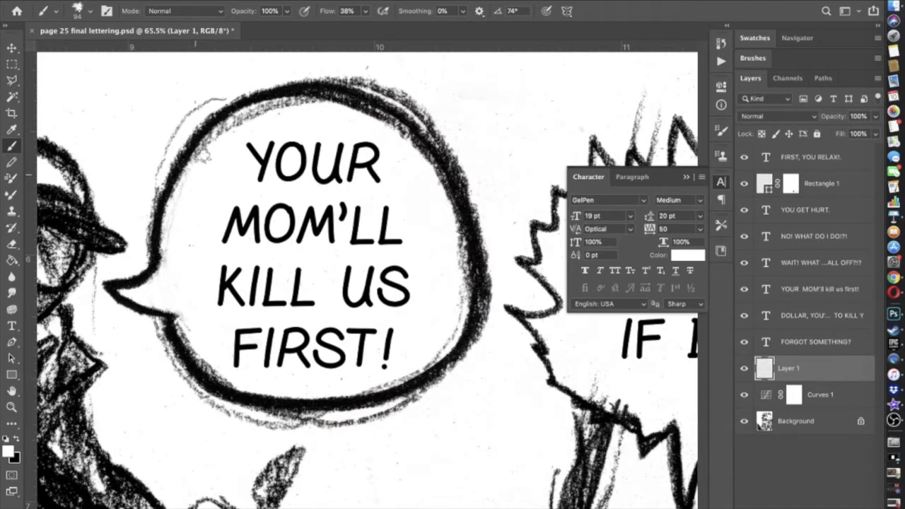
# - Try painting out the sketch lines along the balloon's inner upper, right and lower edges on Layer 1
pyautogui.moveTo(213, 135)
pyautogui.mouseDown()
pyautogui.moveTo(300, 101)
pyautogui.moveTo(354, 112)
pyautogui.moveTo(414, 148)
pyautogui.moveTo(456, 244)
pyautogui.moveTo(446, 203)
pyautogui.mouseUp()
pyautogui.moveTo(460, 251)
pyautogui.mouseDown()
pyautogui.moveTo(454, 322)
pyautogui.moveTo(397, 375)
pyautogui.moveTo(364, 385)
pyautogui.moveTo(249, 386)
pyautogui.moveTo(196, 353)
pyautogui.moveTo(186, 318)
pyautogui.moveTo(223, 369)
pyautogui.mouseUp()
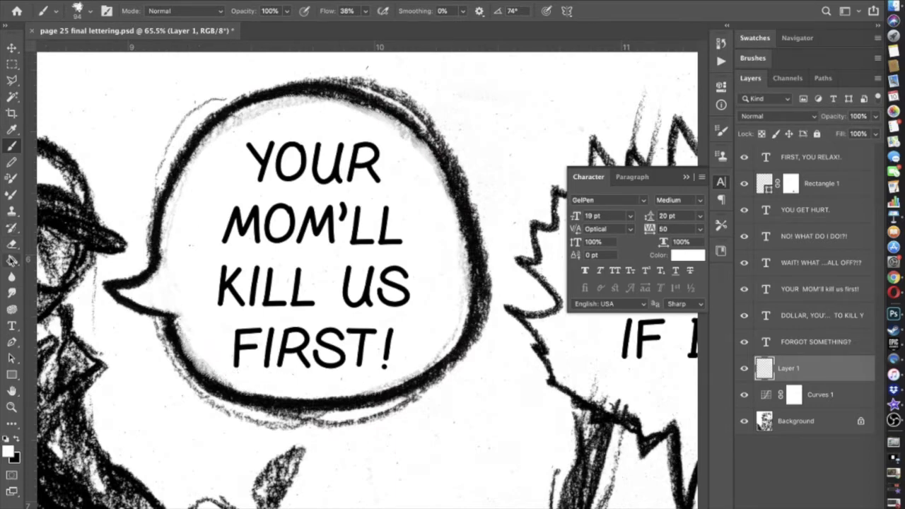
# - Set the eraser to 66% hardness and 95% opacity, and try erasing the white paint along the balloon's lower-left outline
pyautogui.click(12, 243)
pyautogui.click(77, 8)
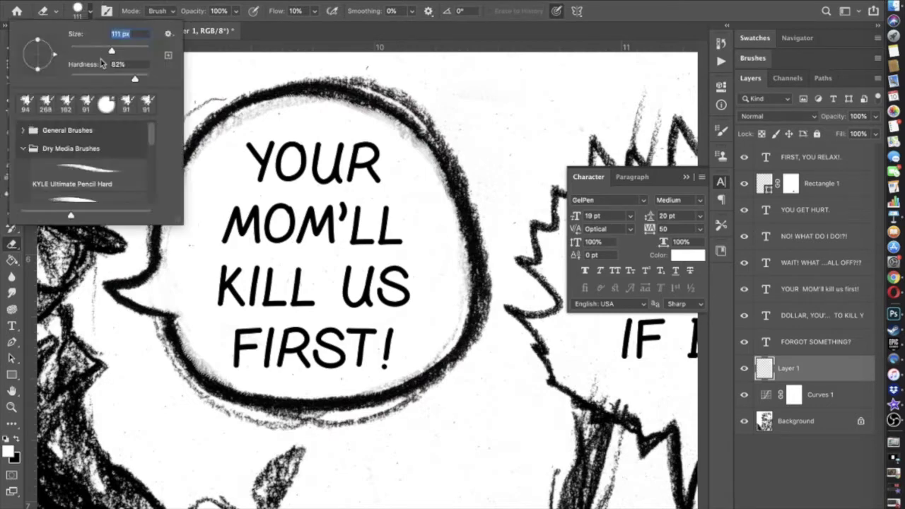
pyautogui.click(121, 79)
pyautogui.click(236, 13)
pyautogui.moveTo(201, 408)
pyautogui.mouseDown()
pyautogui.moveTo(211, 395)
pyautogui.moveTo(195, 381)
pyautogui.mouseUp()
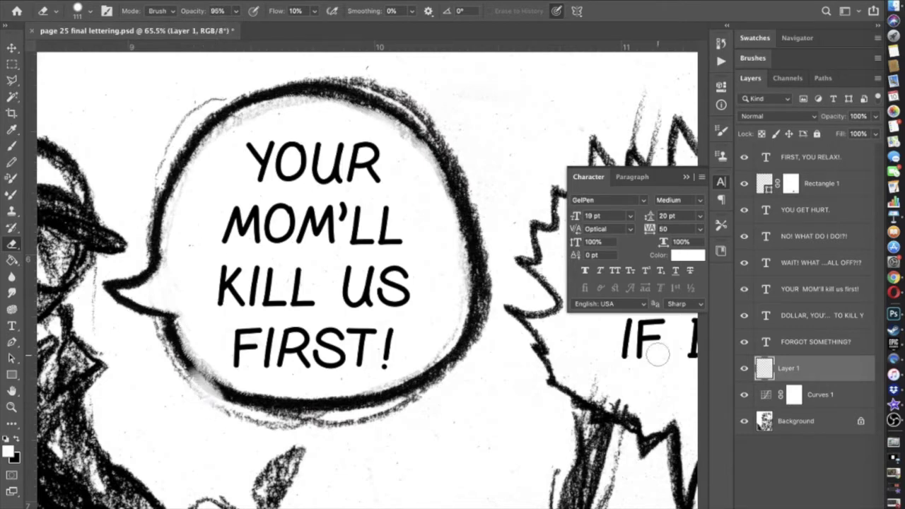
pyautogui.press('super+z')
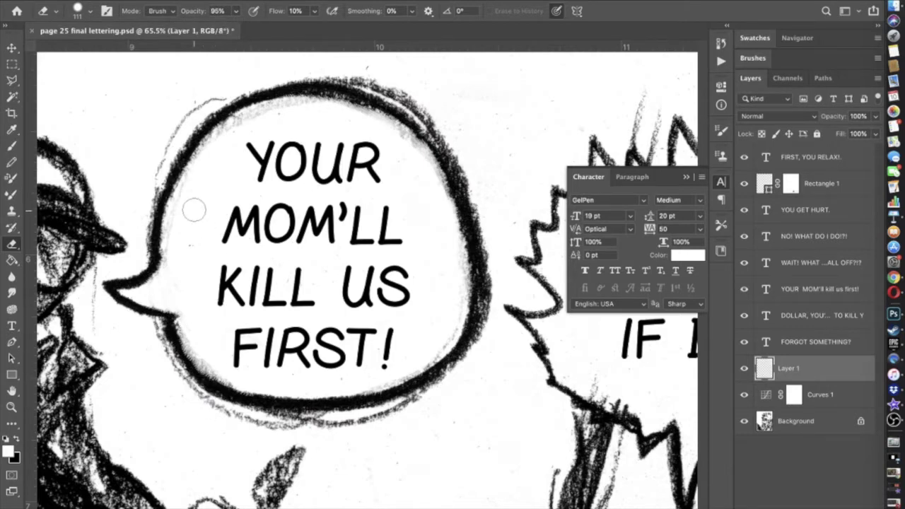
# - Compare the balloon with Layer 1 hidden and shown, and try erasing the paint over its lower-left outline again
pyautogui.click(745, 369)
pyautogui.click(745, 372)
pyautogui.click(745, 373)
pyautogui.moveTo(209, 382); pyautogui.dragTo(177, 351)
pyautogui.press('super+z')
pyautogui.click(746, 370)
pyautogui.click(747, 370)
# - Undo the last white strokes along the balloon's inner edge, stepping back and forth through them to compare
pyautogui.press('super+z')
pyautogui.press('super+z')
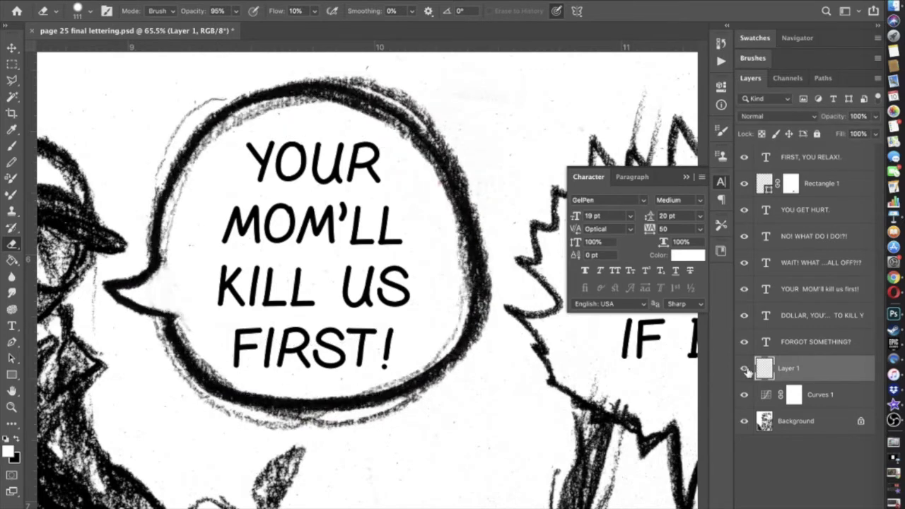
pyautogui.click(145, 1)
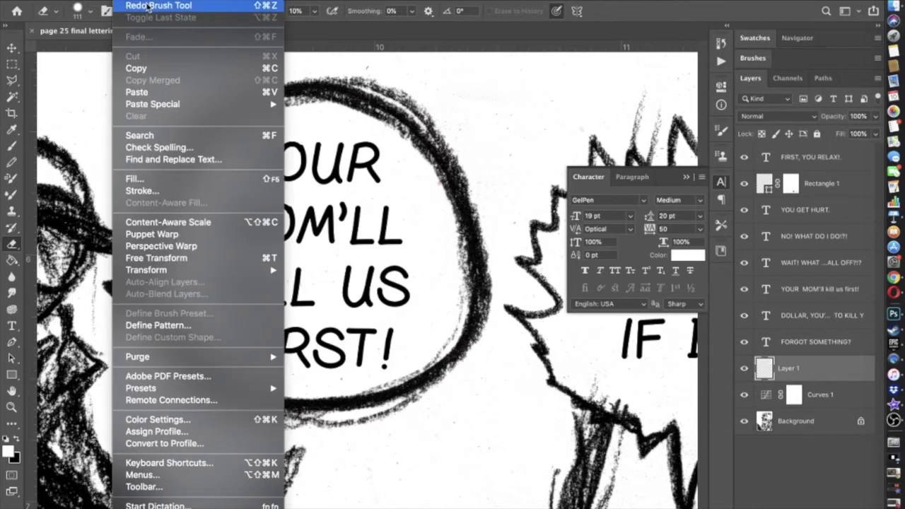
pyautogui.click(147, 6)
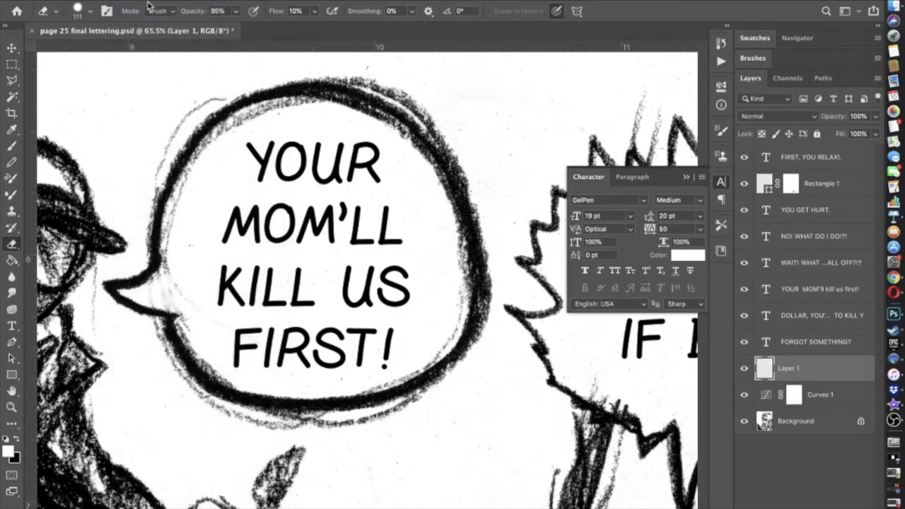
pyautogui.click(141, 1)
pyautogui.click(140, 12)
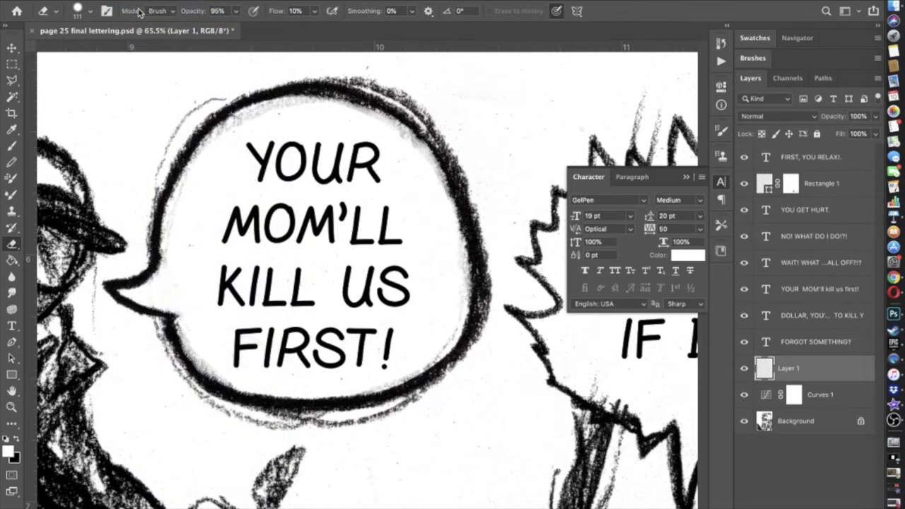
pyautogui.hotkey('ctrl', 'z')
# - Add a new layer above Layer 1 and paint out the sketch lines around the outside of the balloon's outline in white
pyautogui.hotkey('ctrl', 'shift', 'alt', 'n')
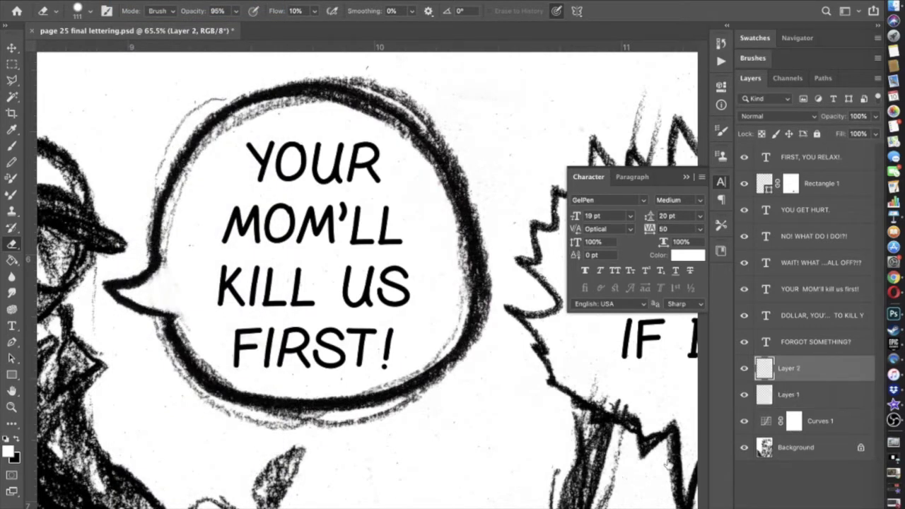
pyautogui.click(11, 146)
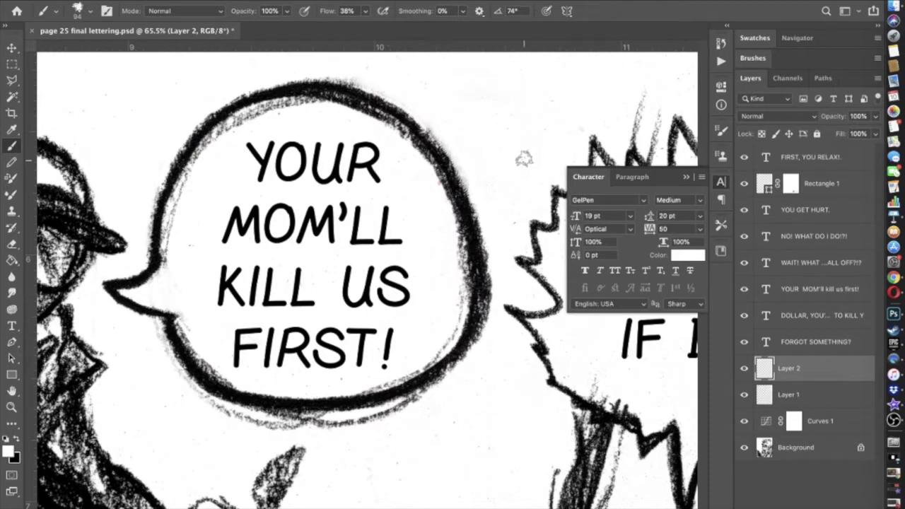
pyautogui.scroll(3, 523, 158)
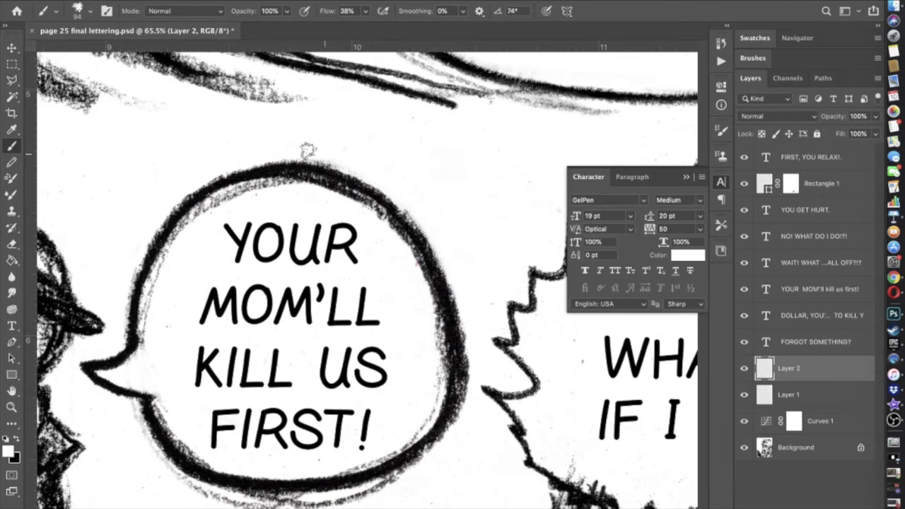
pyautogui.scroll(-3, 302, 151)
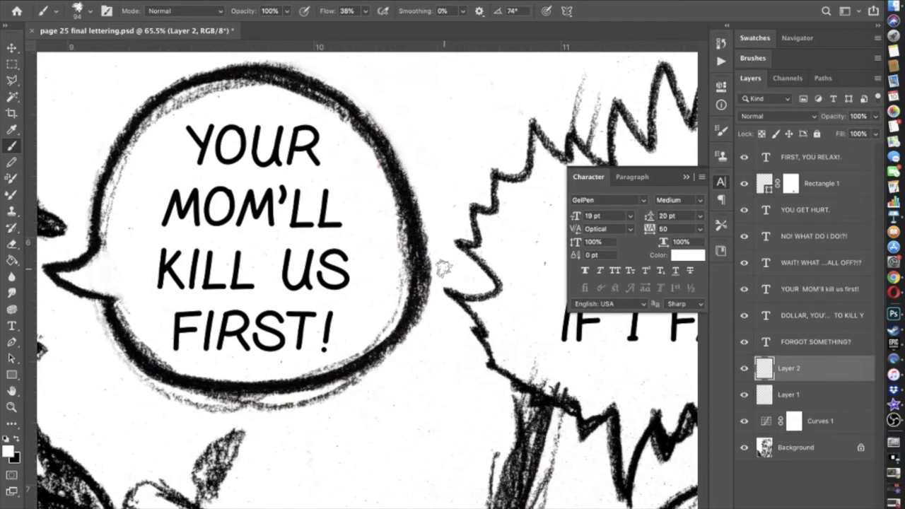
pyautogui.scroll(-2, 413, 348)
pyautogui.moveTo(413, 349)
pyautogui.mouseDown()
pyautogui.moveTo(332, 381)
pyautogui.moveTo(231, 378)
pyautogui.moveTo(172, 363)
pyautogui.moveTo(275, 380)
pyautogui.moveTo(244, 386)
pyautogui.moveTo(230, 379)
pyautogui.moveTo(255, 382)
pyautogui.moveTo(171, 359)
pyautogui.moveTo(119, 287)
pyautogui.moveTo(157, 342)
pyautogui.moveTo(244, 392)
pyautogui.moveTo(218, 385)
pyautogui.moveTo(291, 379)
pyautogui.moveTo(201, 376)
pyautogui.moveTo(263, 395)
pyautogui.moveTo(294, 389)
pyautogui.moveTo(277, 381)
pyautogui.moveTo(324, 381)
pyautogui.moveTo(386, 360)
pyautogui.moveTo(306, 380)
pyautogui.moveTo(371, 371)
pyautogui.mouseUp()
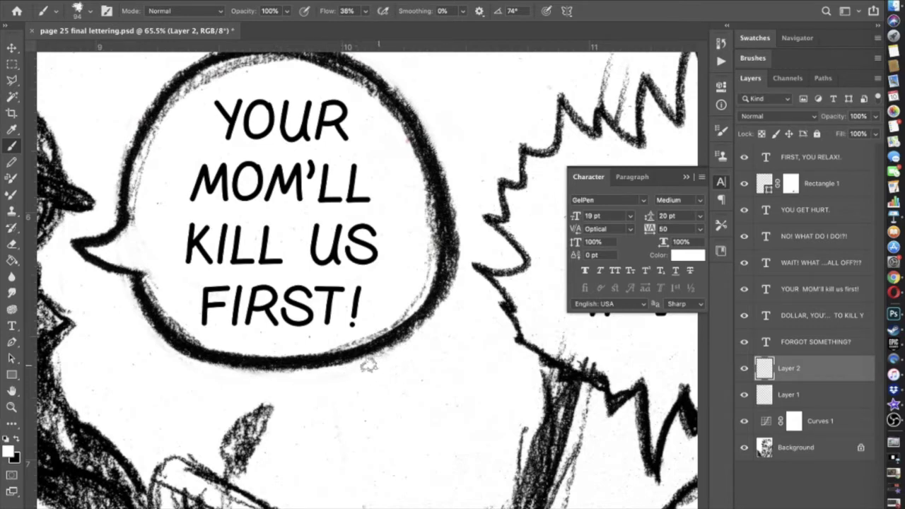
# - Erase the white paint on Layer 2 where it covers the balloon's bottom outline
pyautogui.click(12, 244)
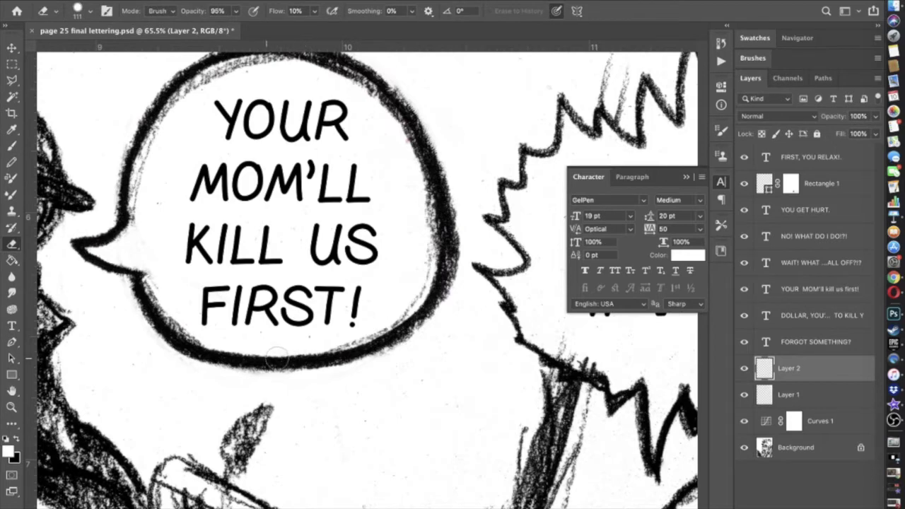
pyautogui.moveTo(294, 362); pyautogui.dragTo(301, 357)
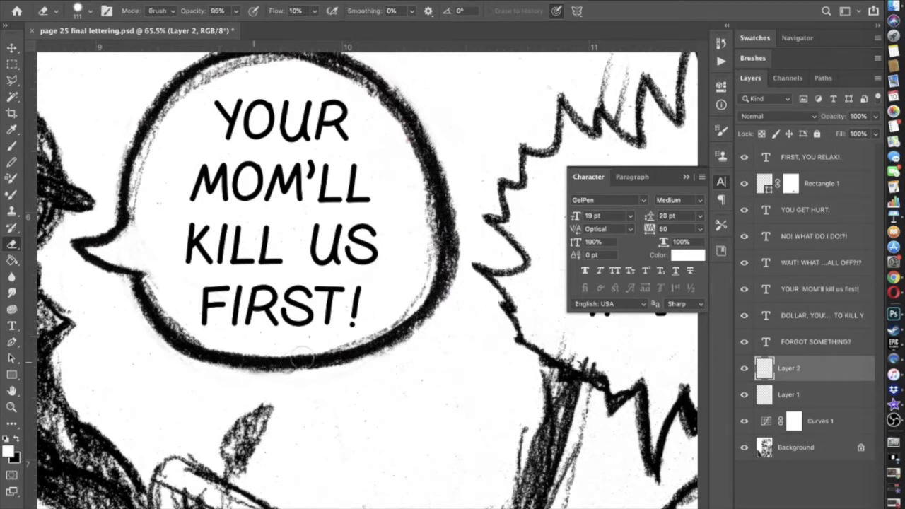
pyautogui.moveTo(223, 353); pyautogui.dragTo(246, 359)
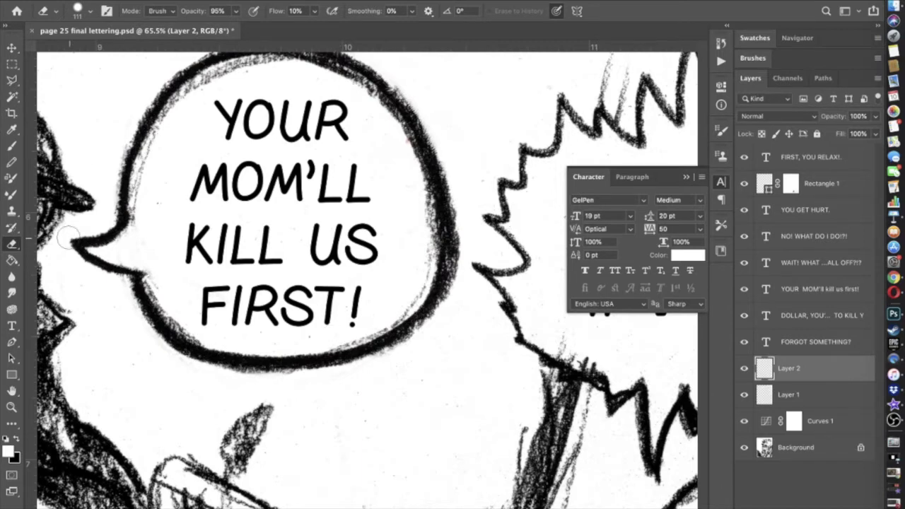
# - Paint out the remaining sketch lines along the inside edge of the balloon on Layer 2
pyautogui.click(11, 145)
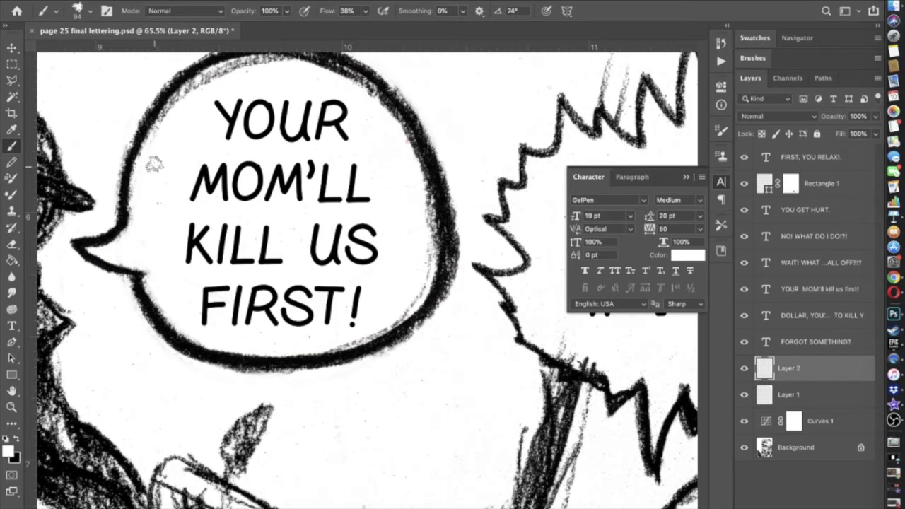
pyautogui.scroll(1, 267, 142)
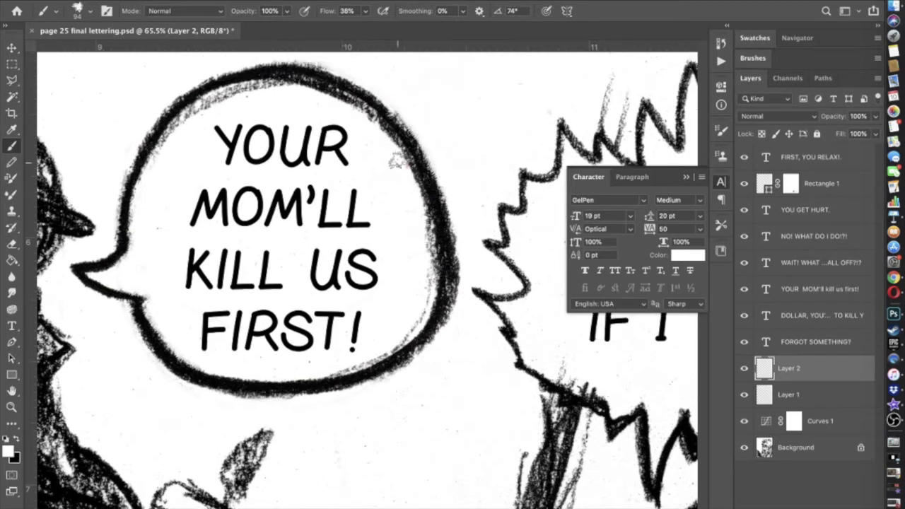
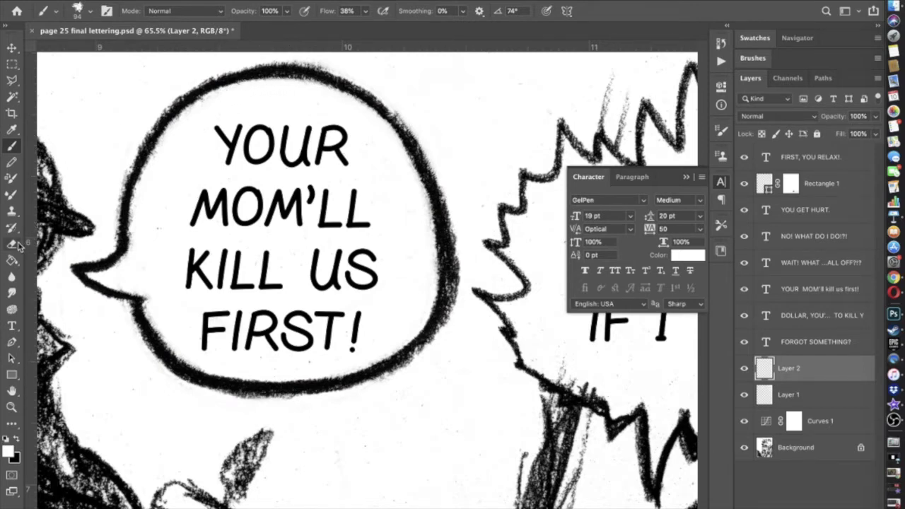
# - Try erasing the white paint along the balloon's upper outline, and set the eraser size to 59 px
pyautogui.click(14, 244)
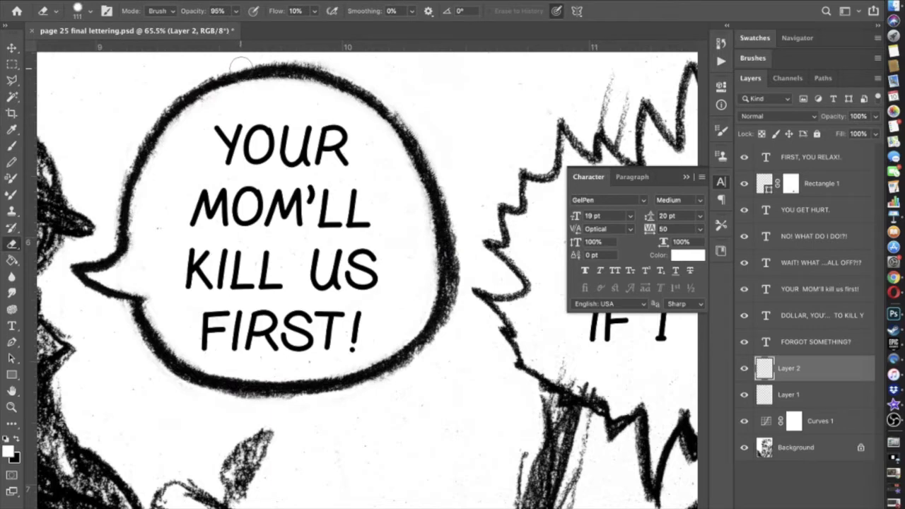
pyautogui.moveTo(277, 61); pyautogui.dragTo(303, 62)
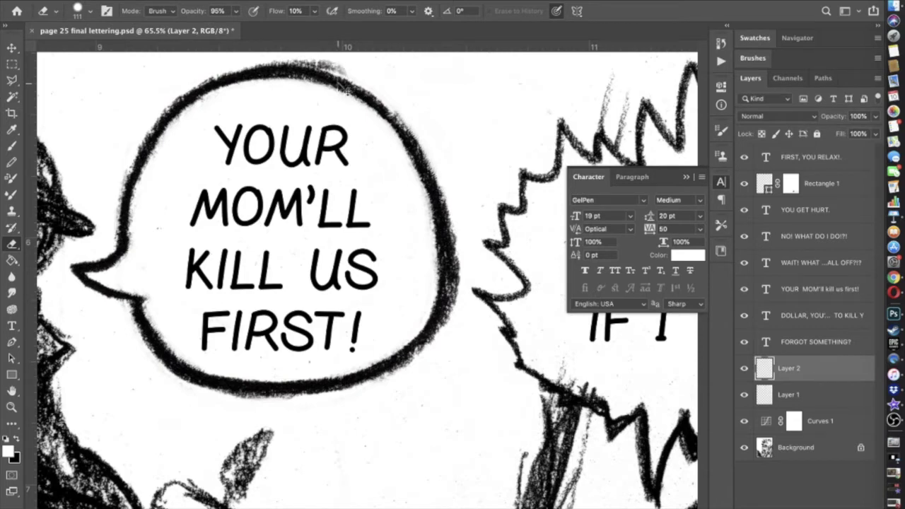
pyautogui.moveTo(342, 71); pyautogui.dragTo(326, 71)
pyautogui.click(78, 10)
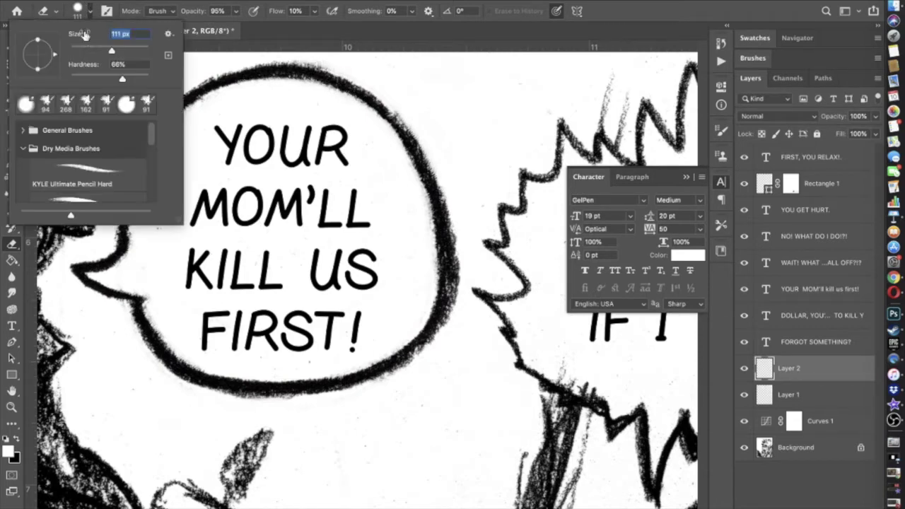
pyautogui.moveTo(120, 79); pyautogui.dragTo(111, 79)
pyautogui.press('Return')
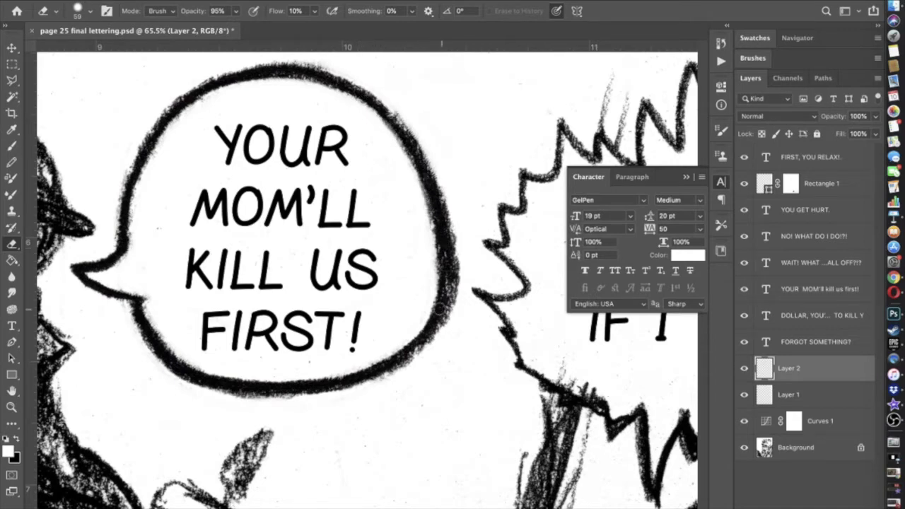
# - Check the font size and leading of the "FORGOT SOMETHING?", "DOLLAR, YOU'D" and "YOUR MOM'LL KILL US FIRST!" text layers
pyautogui.click(10, 146)
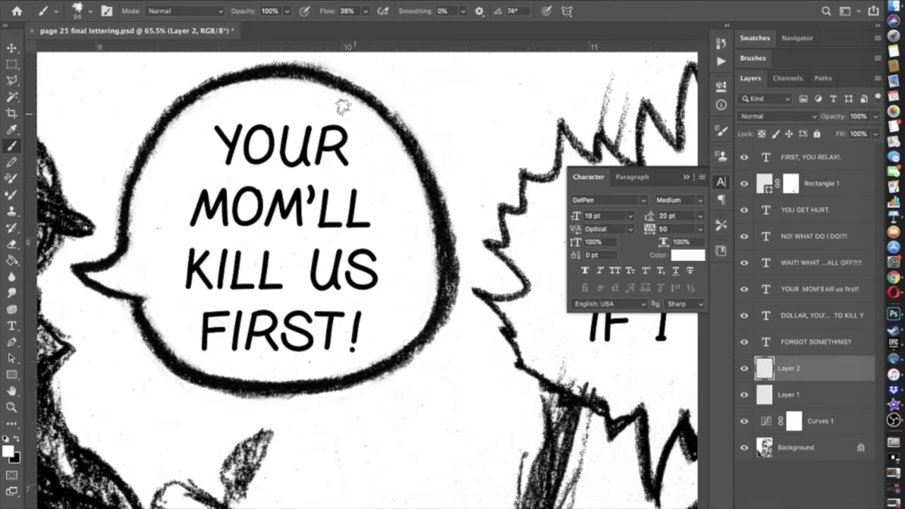
pyautogui.scroll(-6, 344, 105)
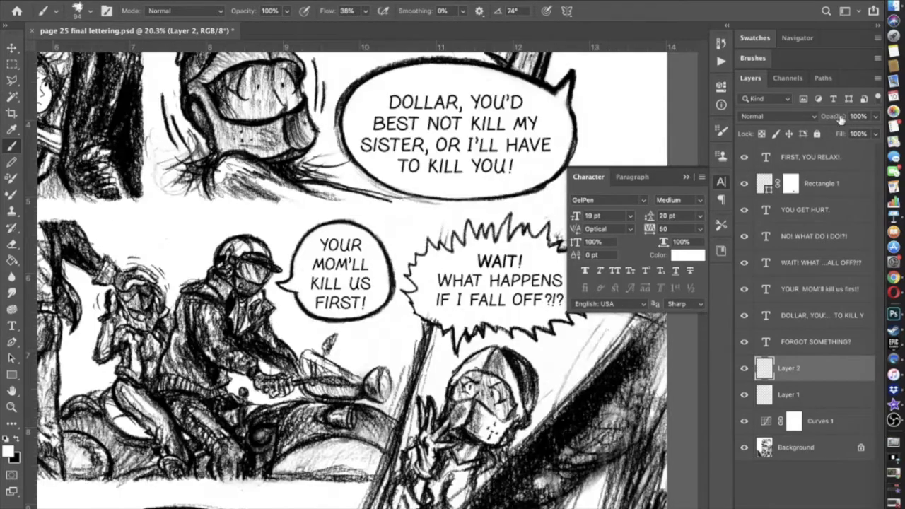
pyautogui.click(806, 288)
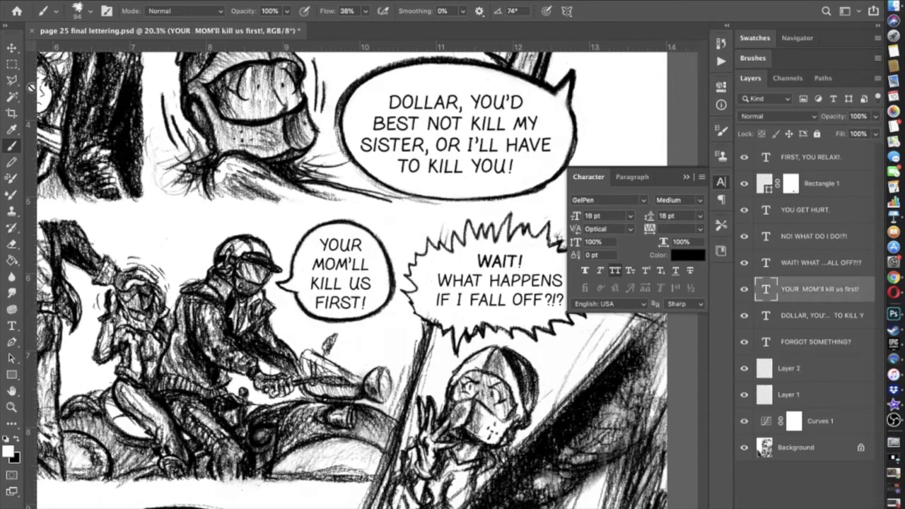
pyautogui.click(12, 48)
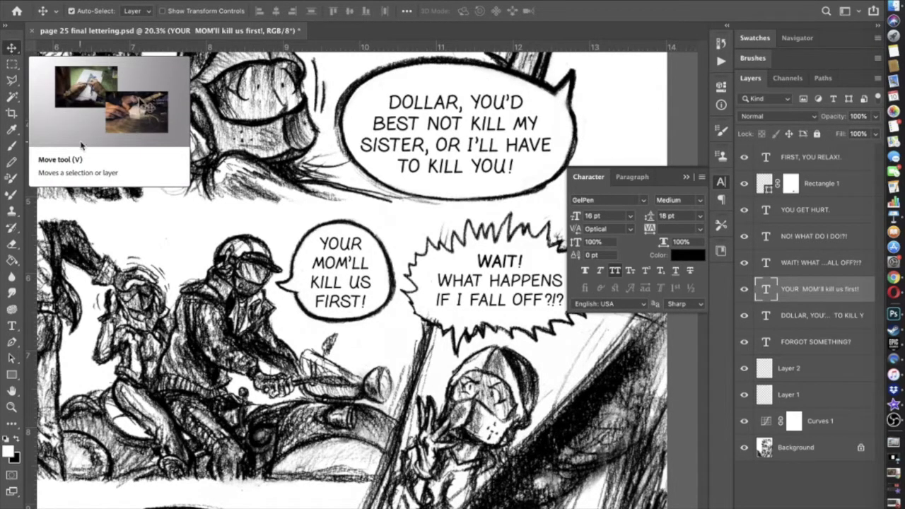
pyautogui.scroll(-5, 228, 295)
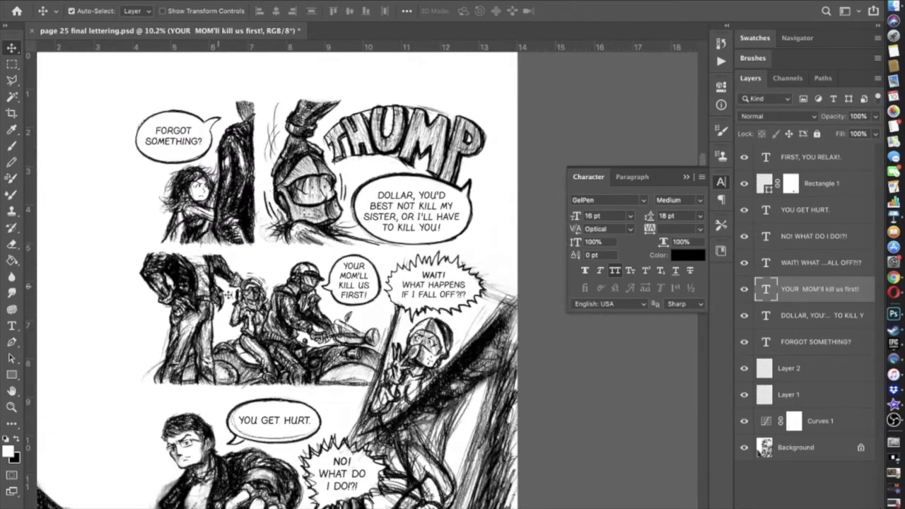
pyautogui.click(774, 344)
pyautogui.click(15, 324)
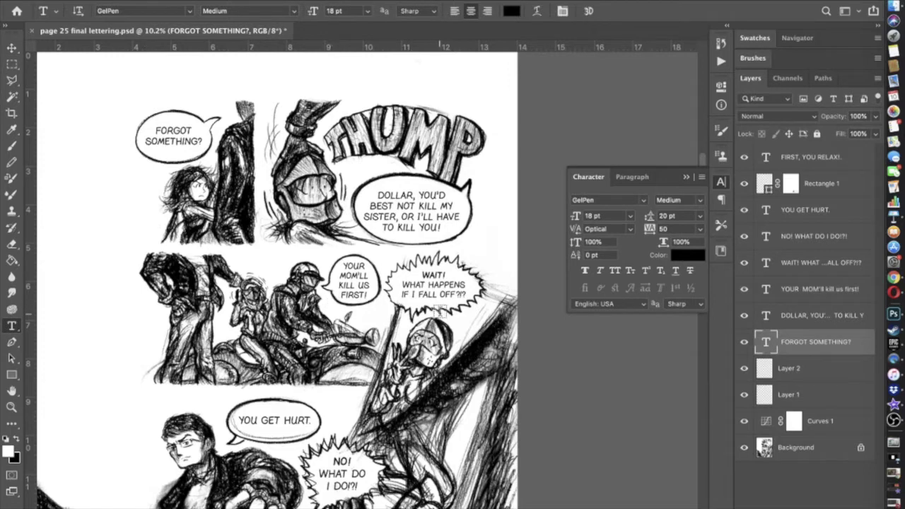
pyautogui.click(170, 140)
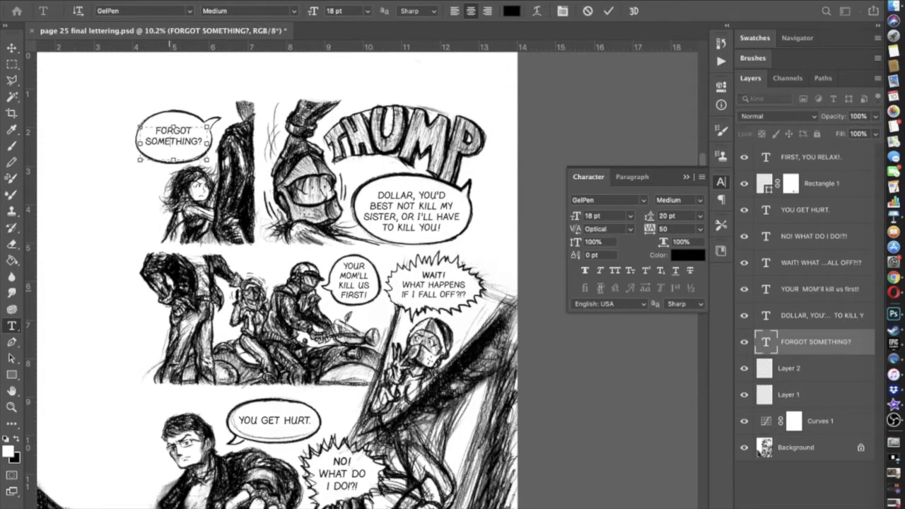
pyautogui.click(807, 320)
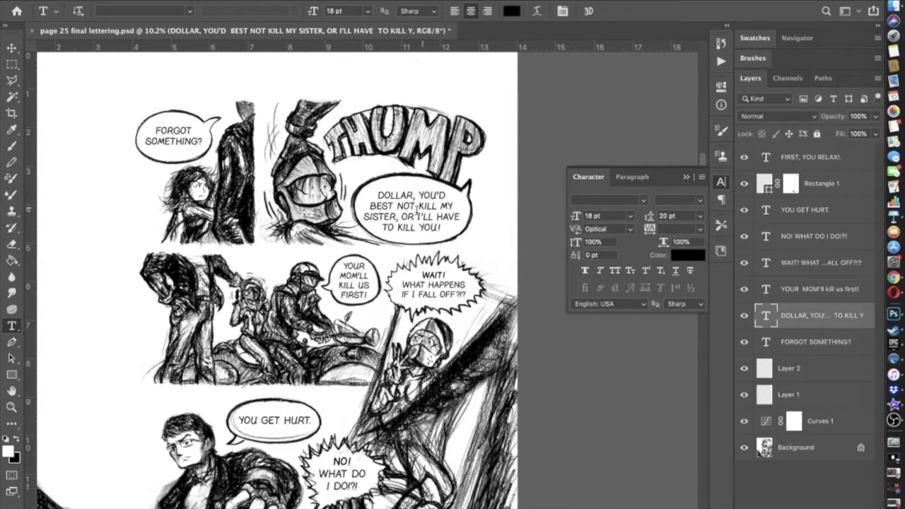
pyautogui.click(782, 287)
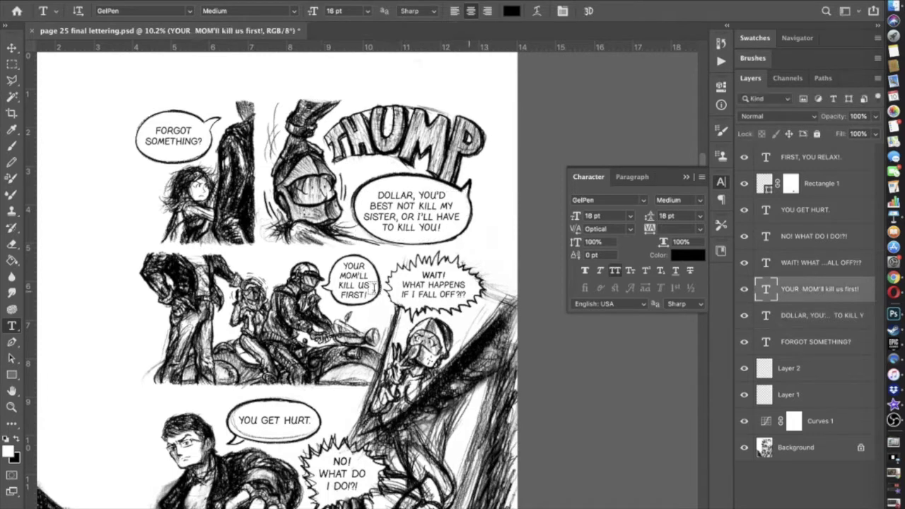
pyautogui.click(361, 283)
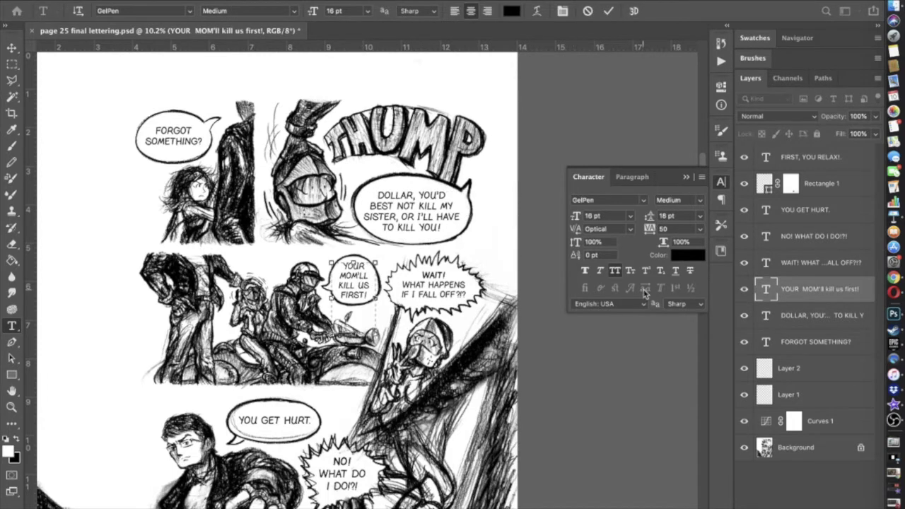
# - Set all the "WAIT! WHAT HAPPENS IF I FALL OFF?!?" text to 18 pt with 20 pt leading
pyautogui.click(792, 261)
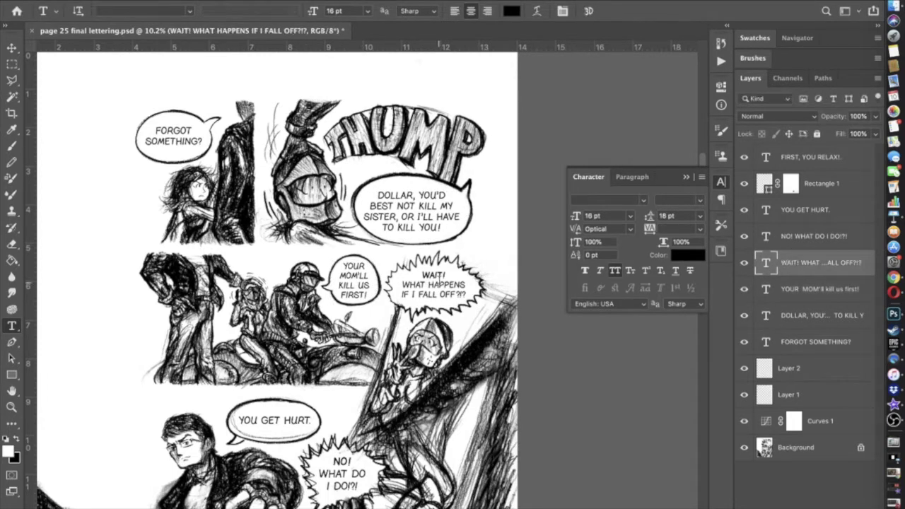
pyautogui.click(436, 275)
pyautogui.moveTo(466, 294); pyautogui.dragTo(421, 273)
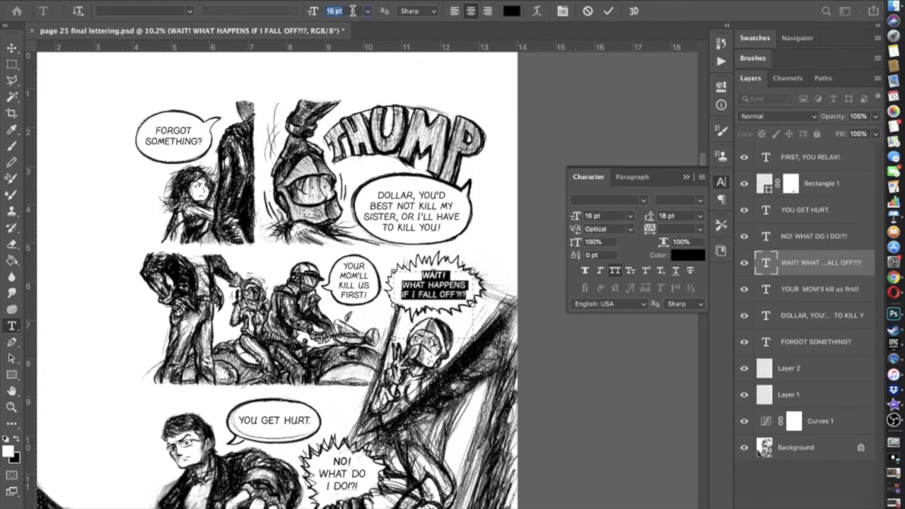
pyautogui.press('Up')
pyautogui.press('Up')
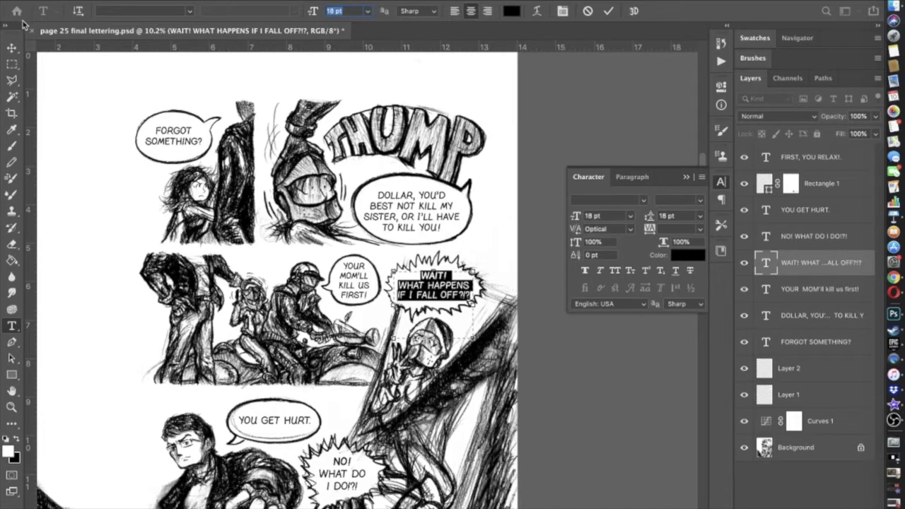
pyautogui.click(687, 216)
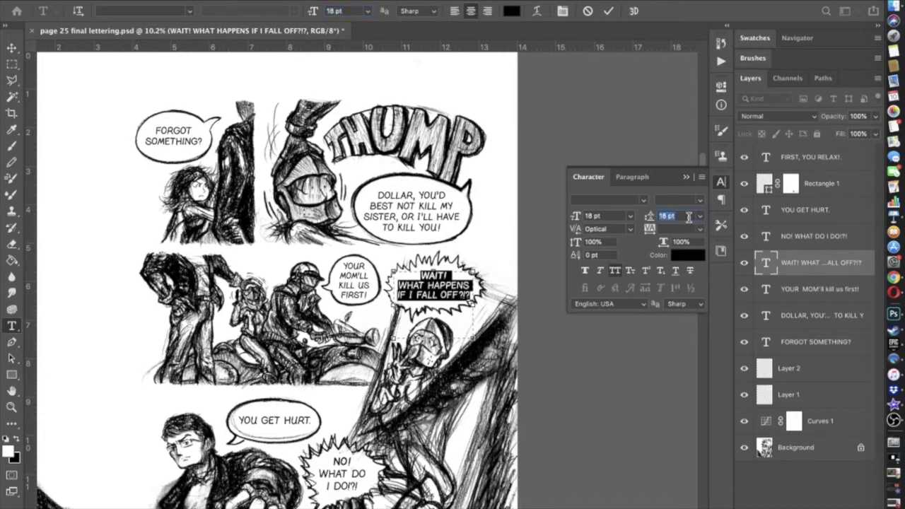
pyautogui.press('Up')
pyautogui.press('Up')
pyautogui.press('Up')
pyautogui.press('Down')
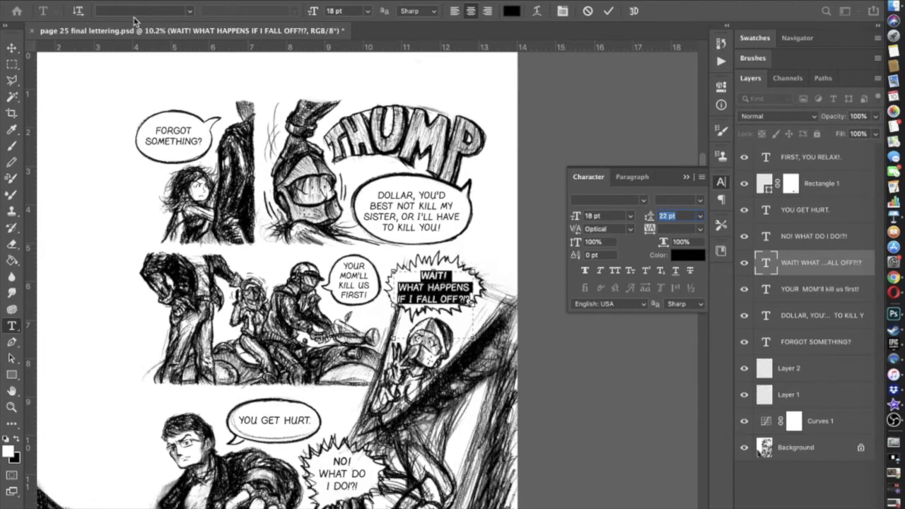
pyautogui.click(11, 48)
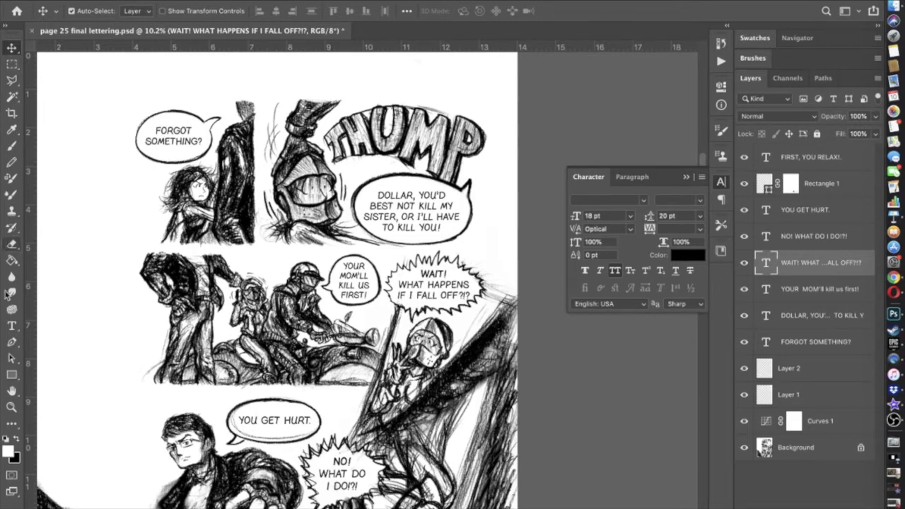
# - Set the whole "WAIT! WHAT HAPPENS IF I FALL OFF?!?" text to 17 pt with 19 pt leading
pyautogui.click(11, 325)
pyautogui.click(430, 289)
pyautogui.press('super+a')
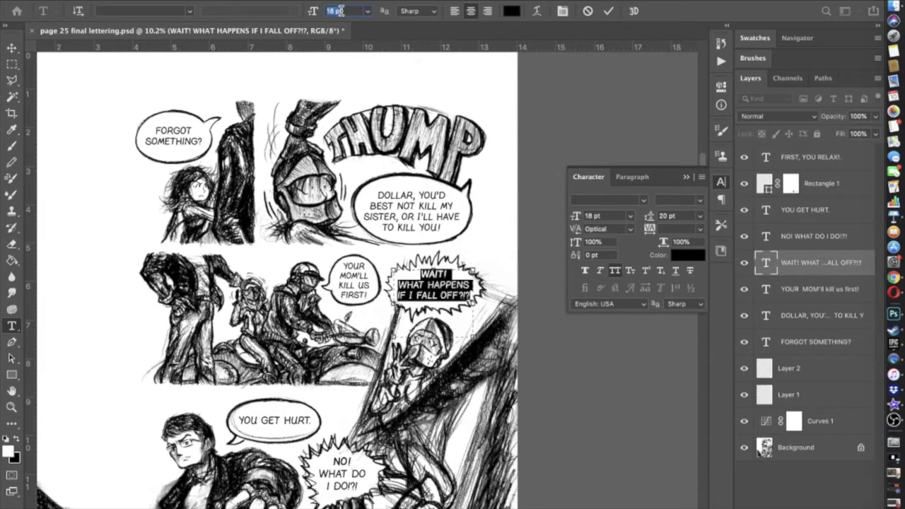
pyautogui.press('Down')
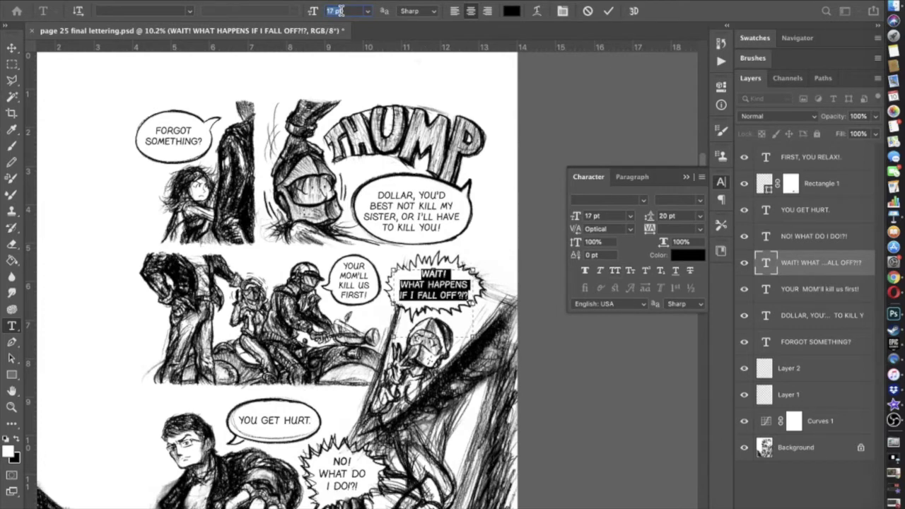
pyautogui.click(667, 215)
pyautogui.press('Down')
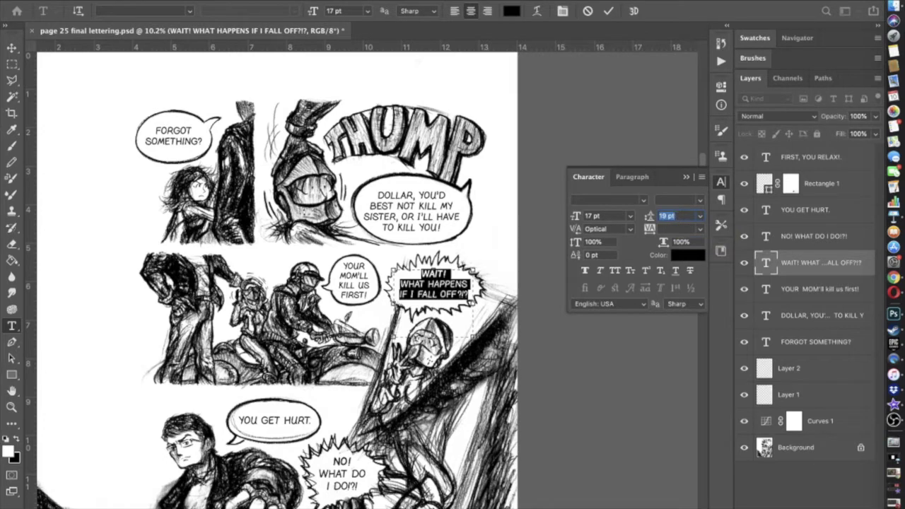
# - Set the font size of the "WAIT!" balloon text back to 18 pt and commit the edit
pyautogui.click(335, 9)
pyautogui.press('Up')
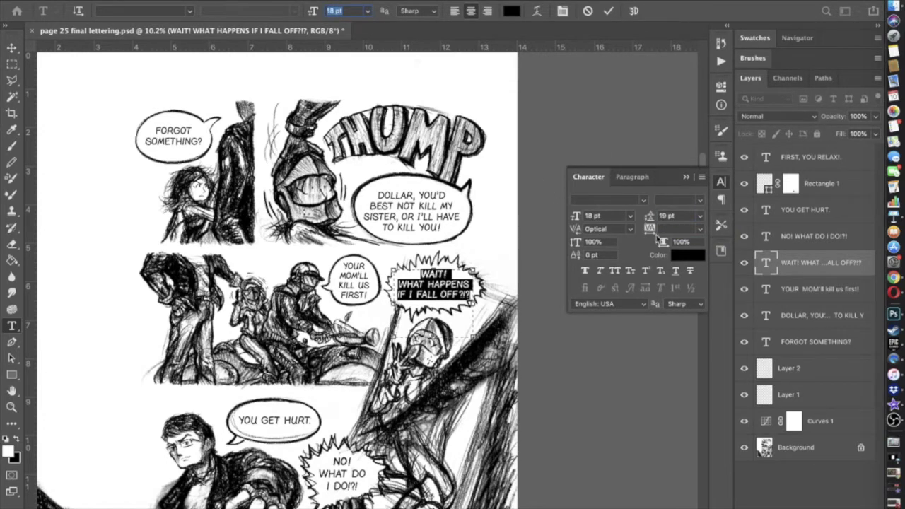
pyautogui.click(12, 48)
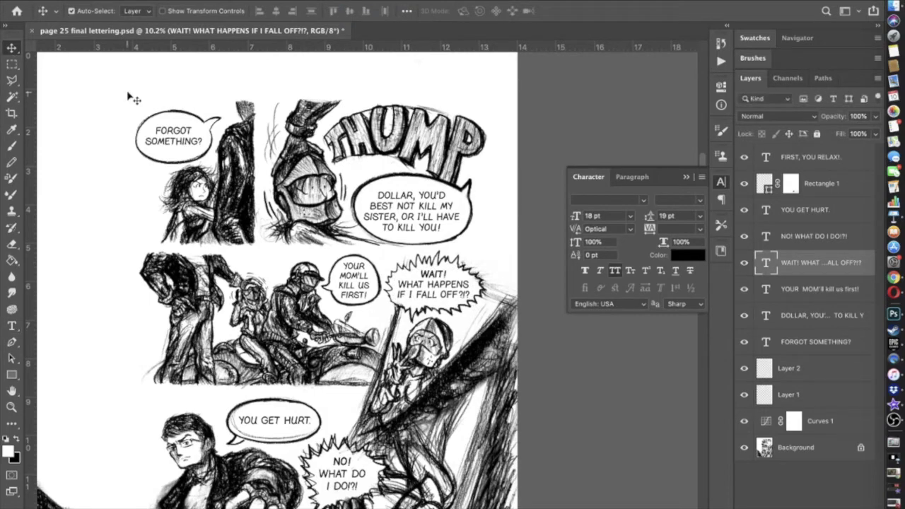
# - Activate Layer 2 with the Brush tool and examine the lettering and jagged outline of the "WAIT!" balloon up close
pyautogui.scroll(3, 305, 278)
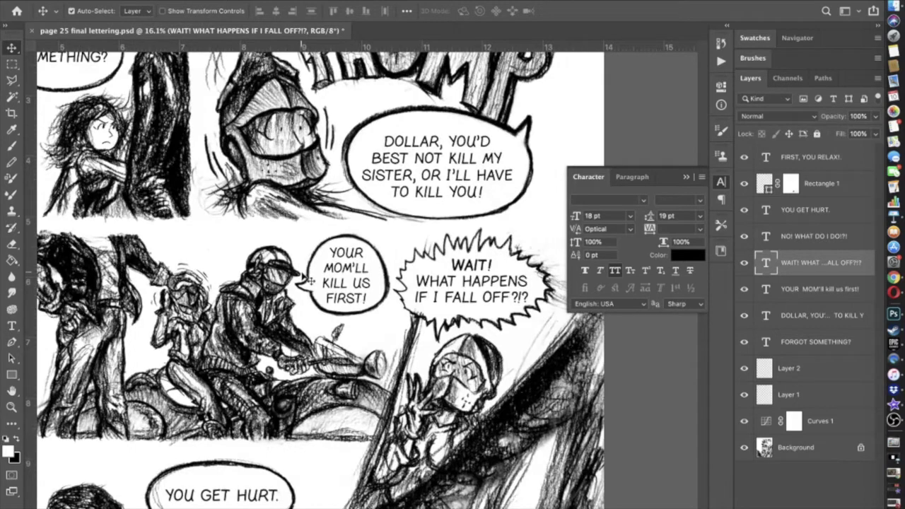
pyautogui.scroll(-2, 265, 300)
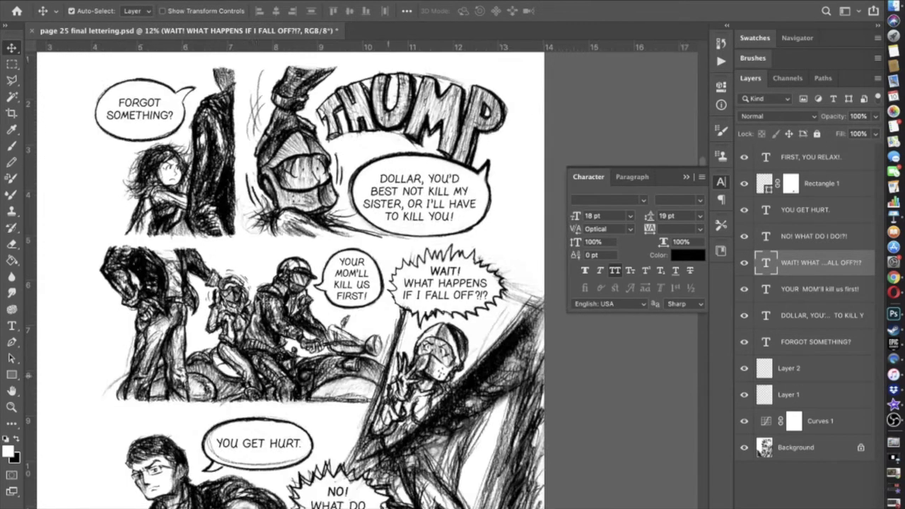
pyautogui.scroll(4, 456, 276)
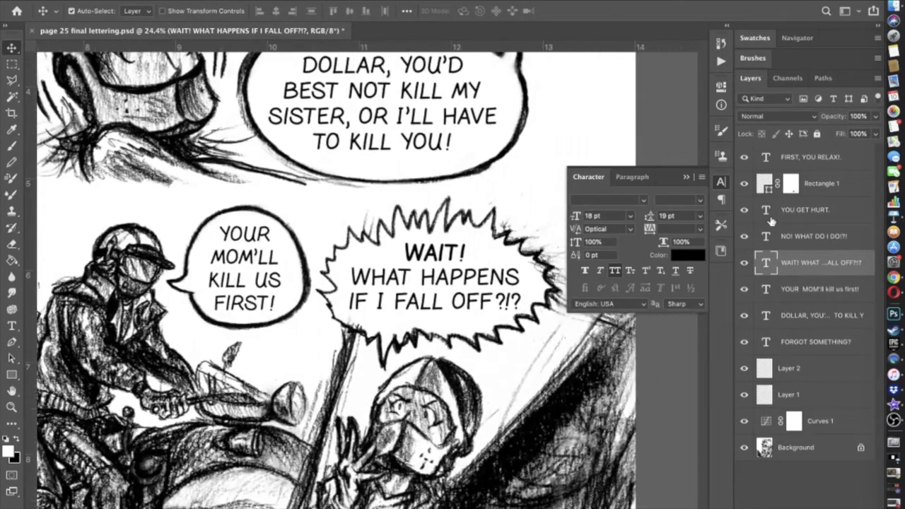
pyautogui.click(794, 451)
pyautogui.click(787, 366)
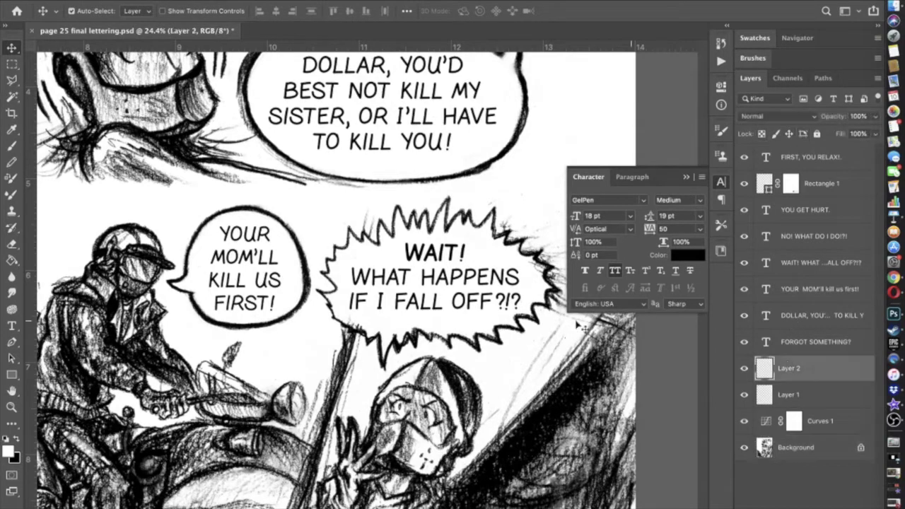
pyautogui.click(10, 148)
pyautogui.scroll(3, 385, 307)
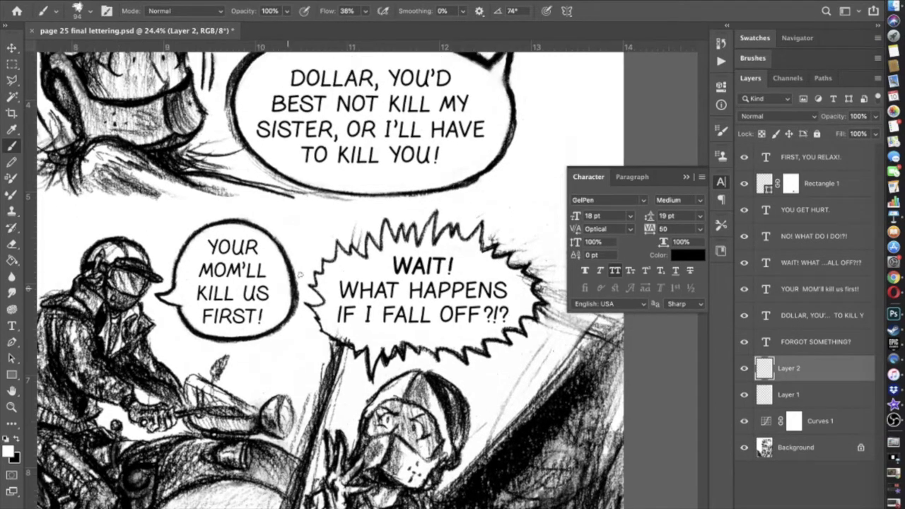
pyautogui.scroll(4, 385, 306)
pyautogui.scroll(1, 386, 306)
pyautogui.scroll(-1, 299, 446)
pyautogui.scroll(2, 300, 447)
pyautogui.scroll(-2, 286, 462)
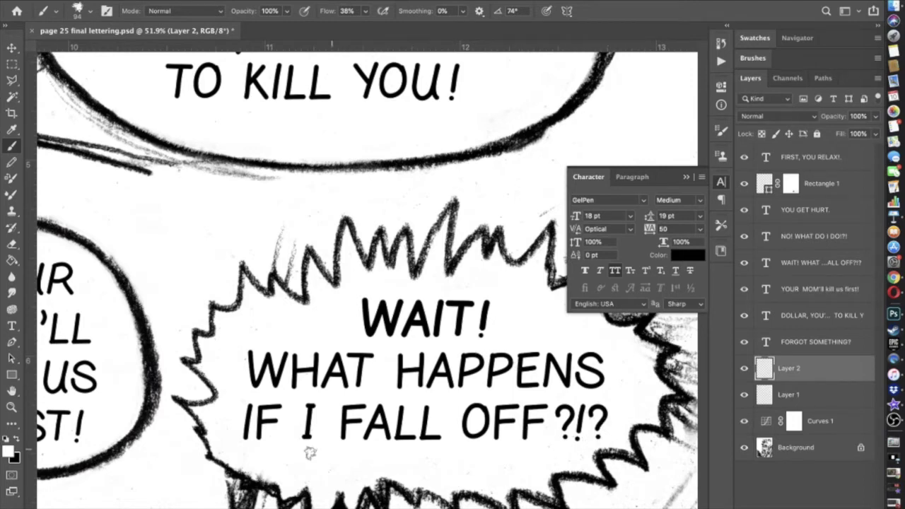
pyautogui.scroll(-2, 326, 474)
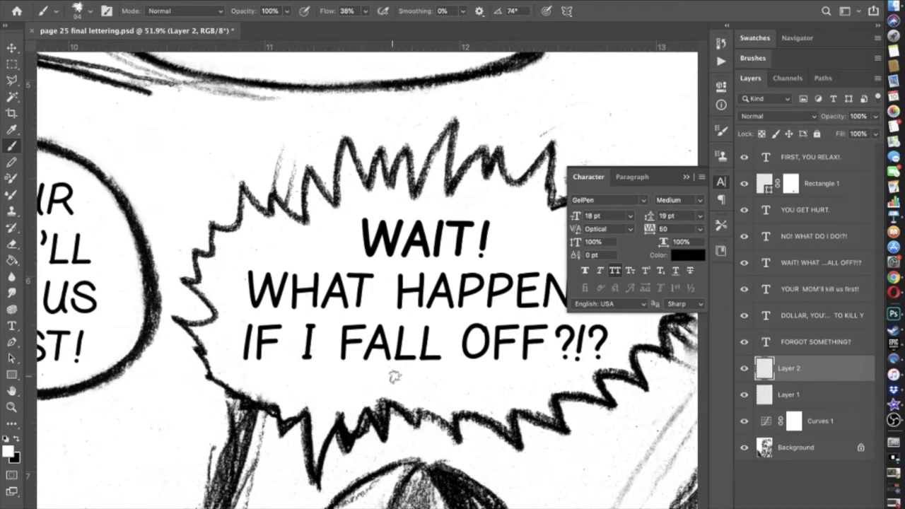
pyautogui.press('super+minus')
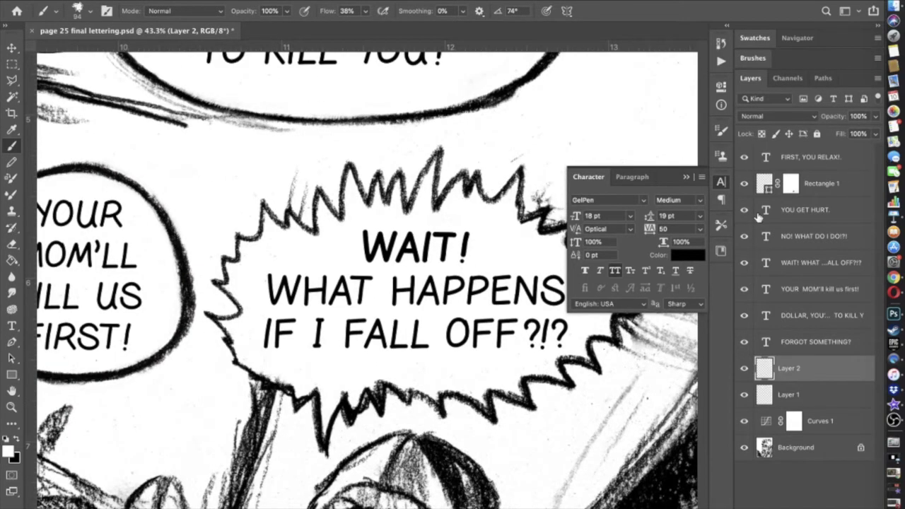
# - Set the full "WAIT! WHAT HAPPENS IF I FALL OFF?!?" text to 17 pt and commit the edit
pyautogui.click(783, 265)
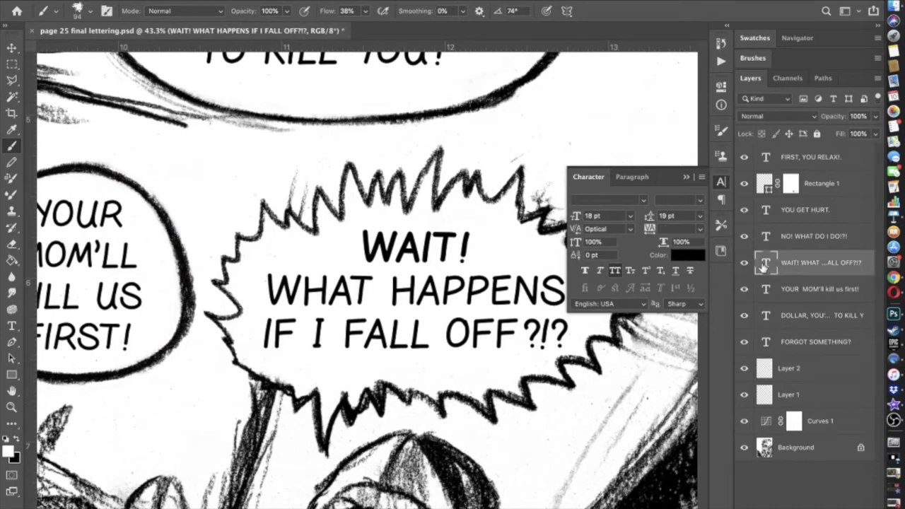
pyautogui.click(744, 262)
pyautogui.click(744, 262)
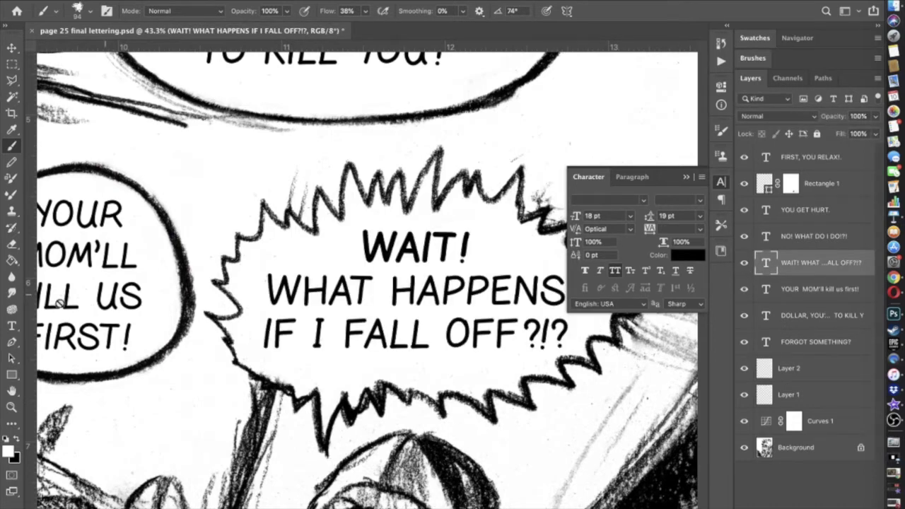
pyautogui.click(12, 325)
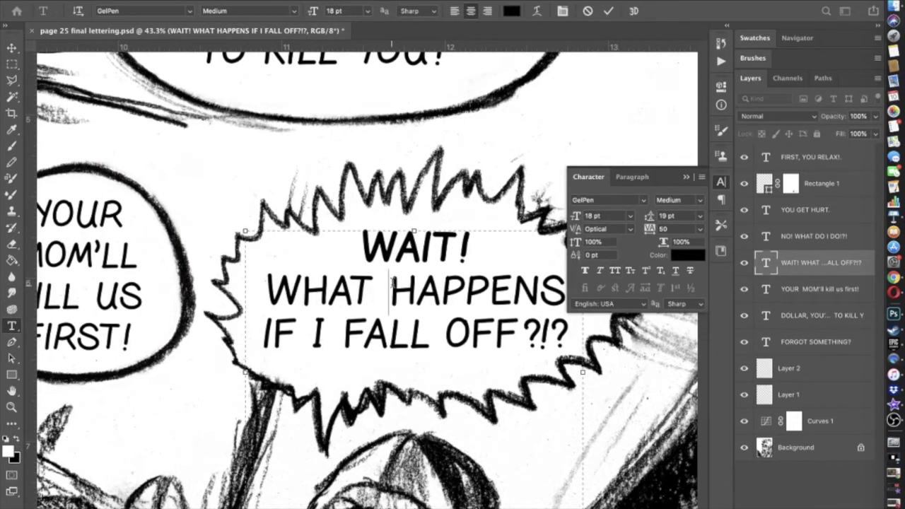
pyautogui.scroll(-1, 389, 287)
pyautogui.click(360, 252)
pyautogui.press('super+a')
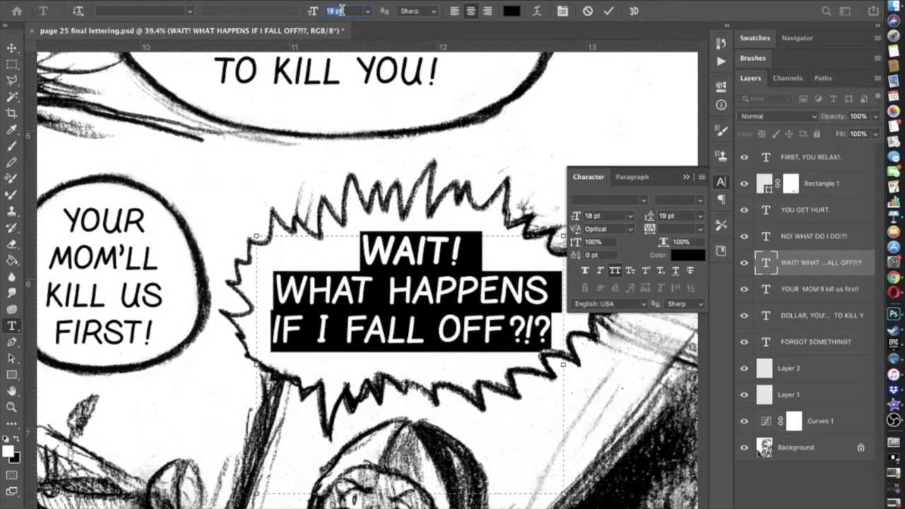
pyautogui.press('Down')
pyautogui.click(12, 49)
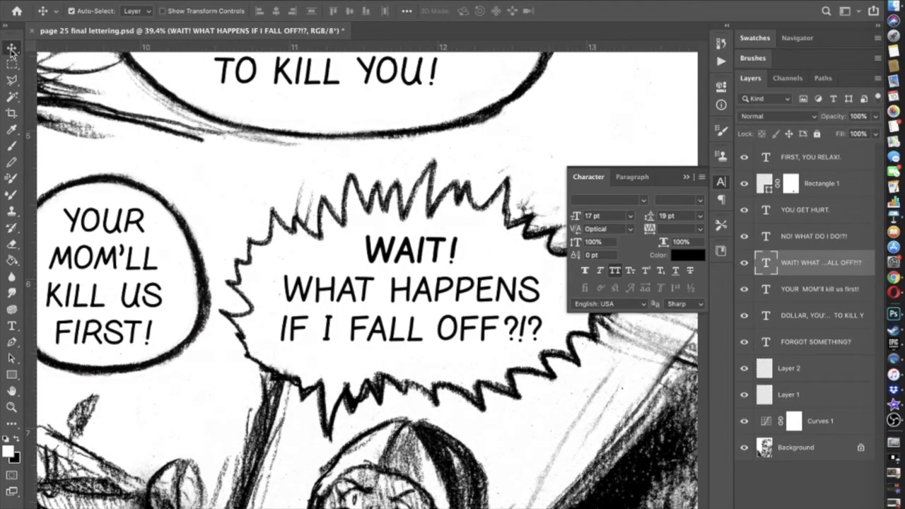
pyautogui.scroll(-4, 126, 235)
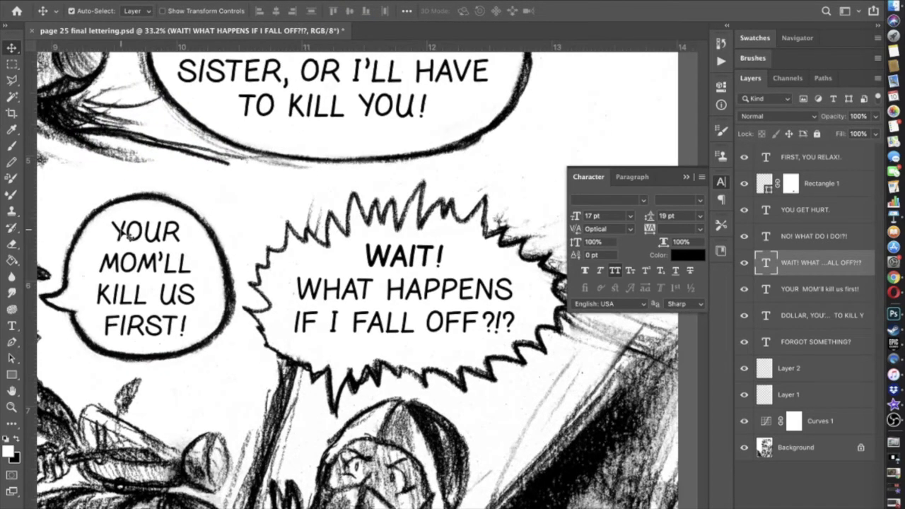
# - Check the balloons at full-page scale and save page 25 with its updated lettering
pyautogui.scroll(-4, 126, 235)
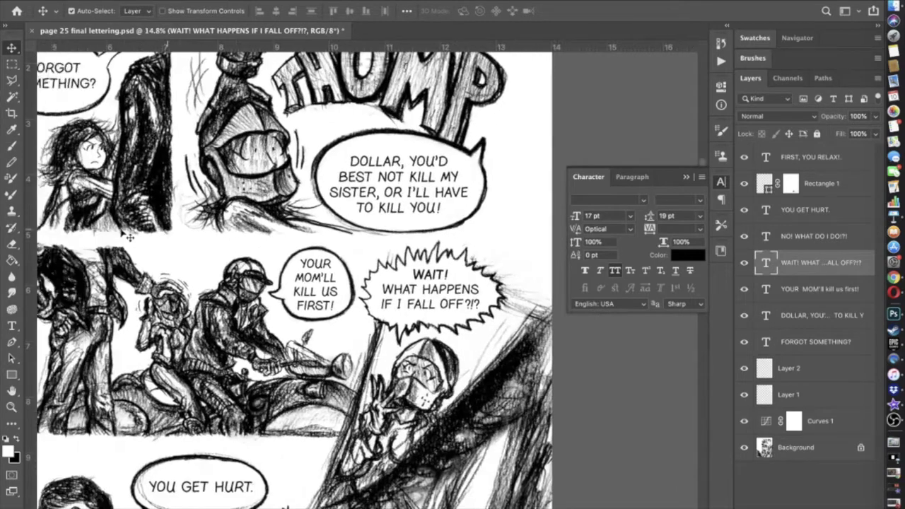
pyautogui.scroll(-5, 126, 235)
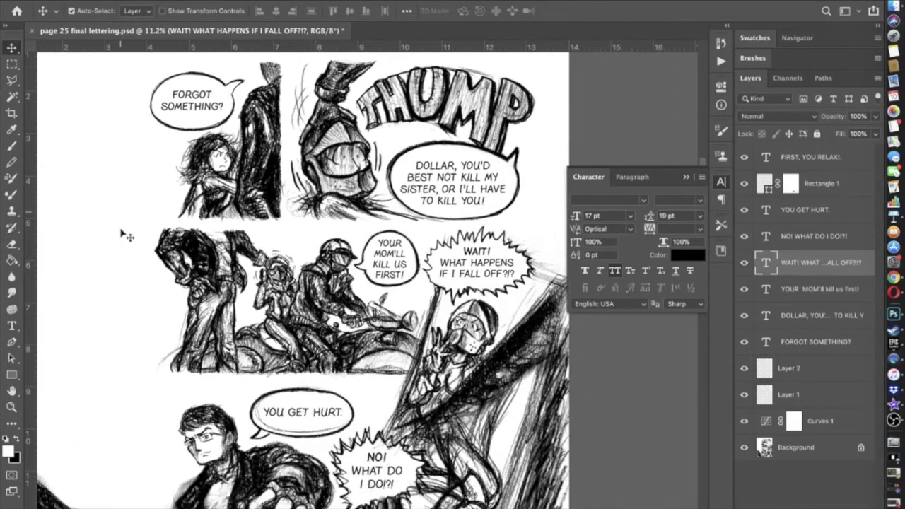
pyautogui.scroll(-1, 126, 236)
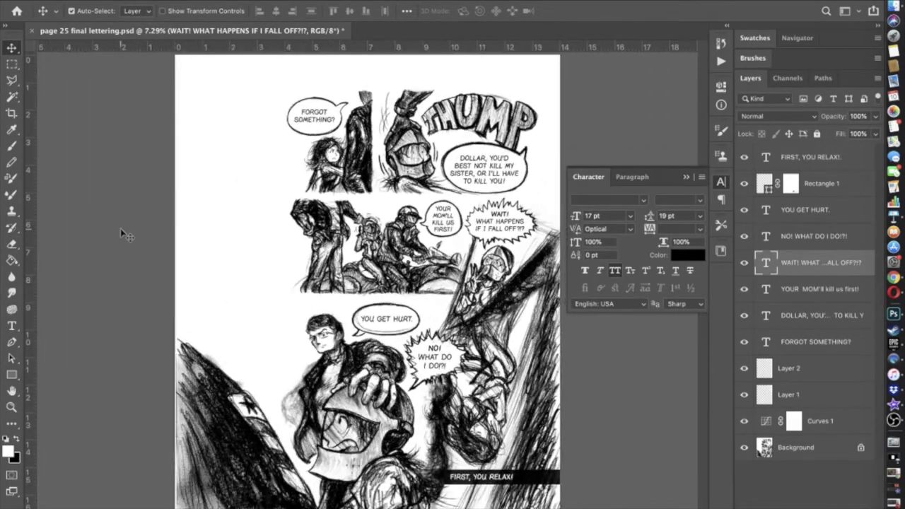
pyautogui.scroll(2, 236, 229)
pyautogui.scroll(3, 237, 229)
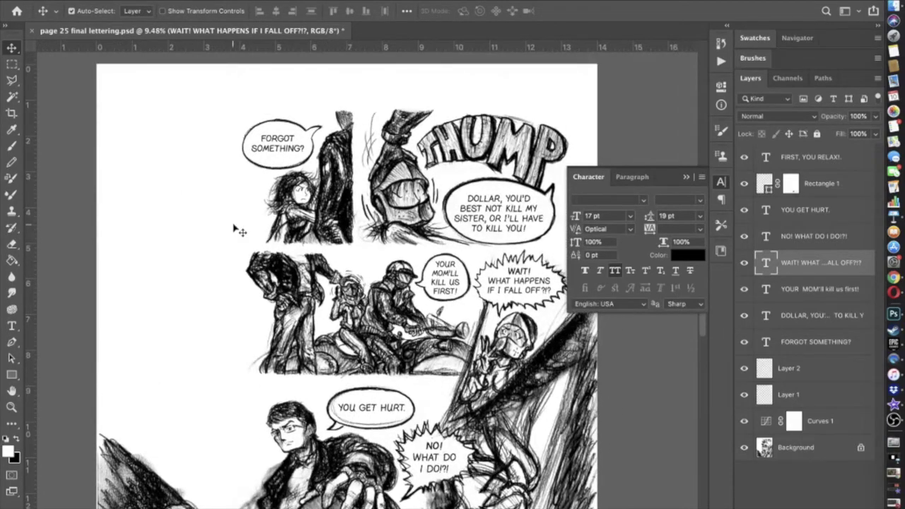
pyautogui.press('super+s')
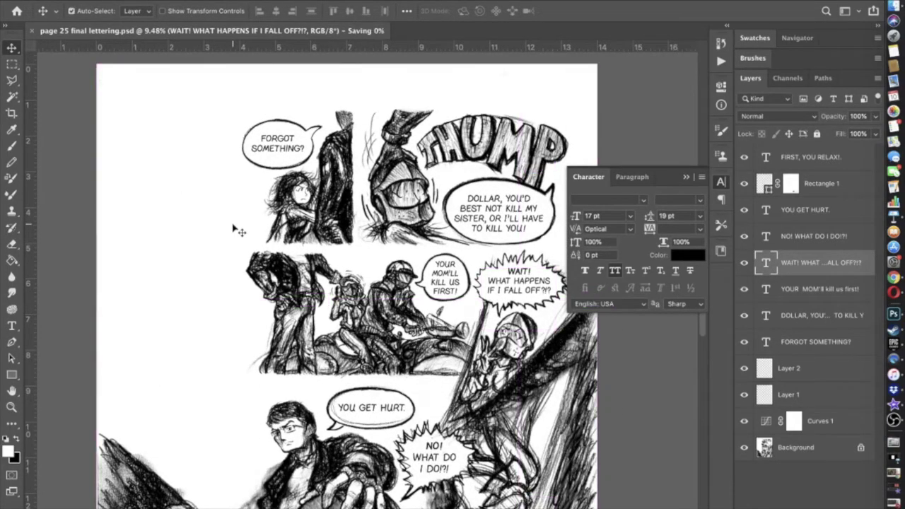
# - Activate the Background layer and the Brush tool for cleaning up the middle panel's artwork
pyautogui.scroll(-3, 254, 341)
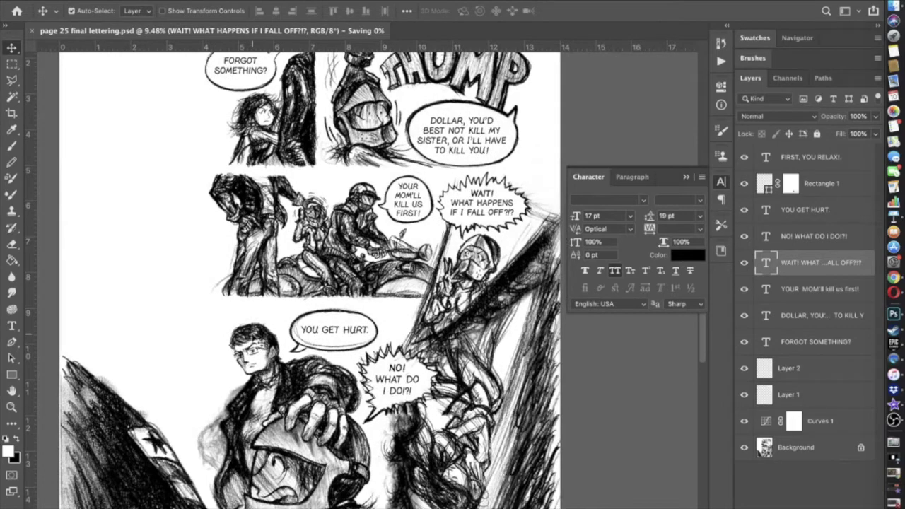
pyautogui.click(779, 448)
pyautogui.scroll(2, 366, 275)
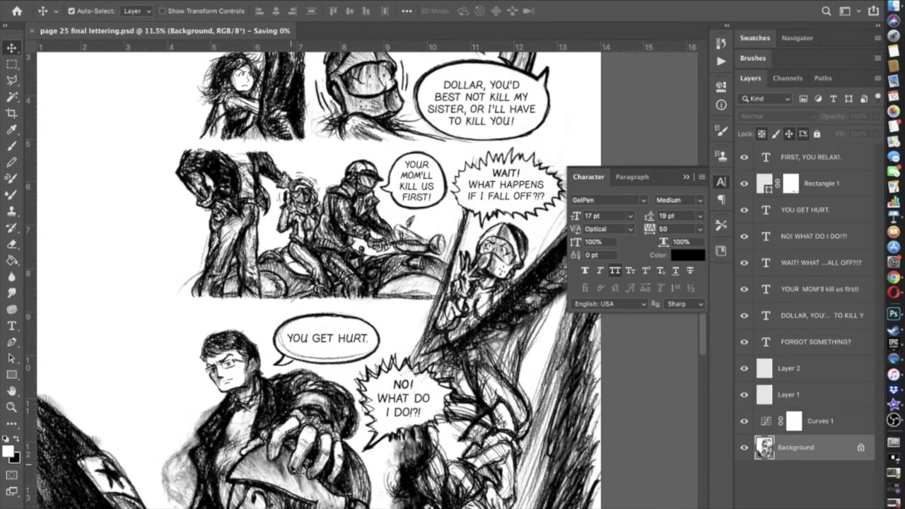
pyautogui.scroll(3, 297, 472)
pyautogui.scroll(3, 297, 472)
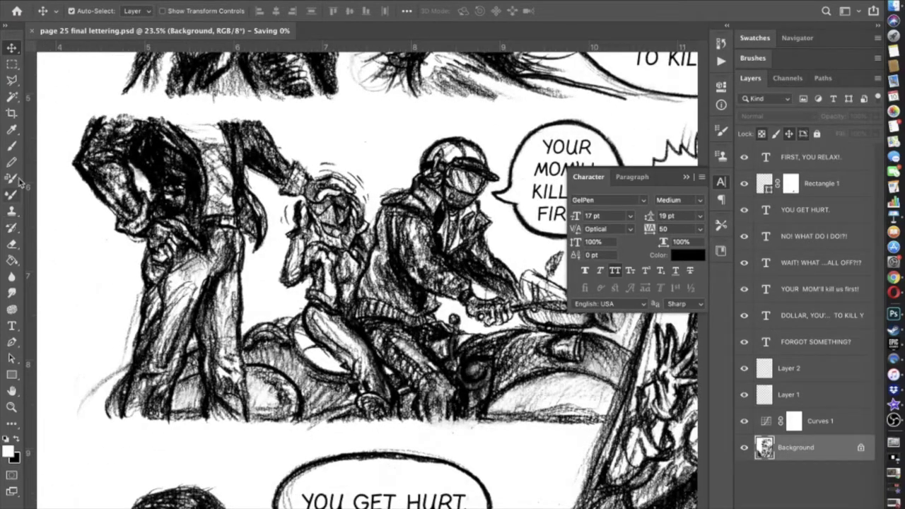
pyautogui.click(11, 146)
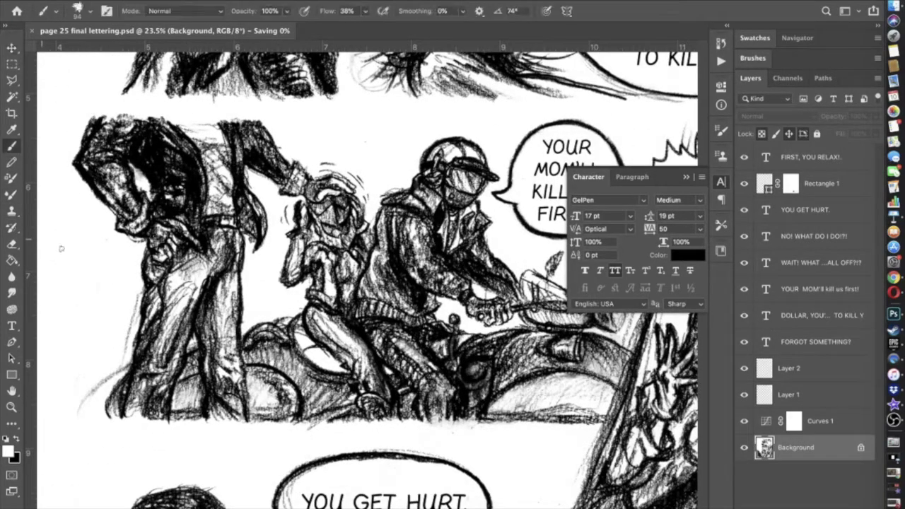
# - Set the brush to 127 px at 92% opacity and paint out the faint sketch lines beside the standing figure's legs
pyautogui.click(89, 14)
pyautogui.moveTo(99, 49); pyautogui.dragTo(119, 51)
pyautogui.click(136, 2)
pyautogui.click(286, 12)
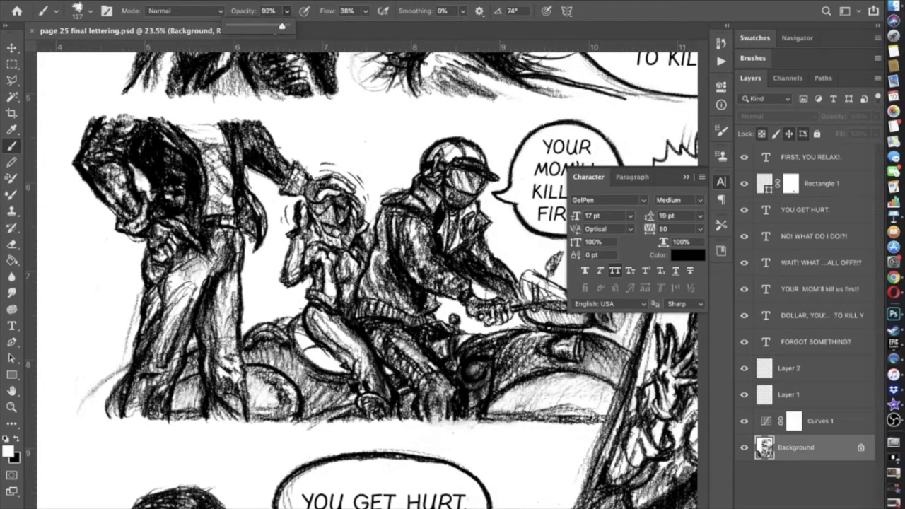
pyautogui.hotkey('ctrl', 's')
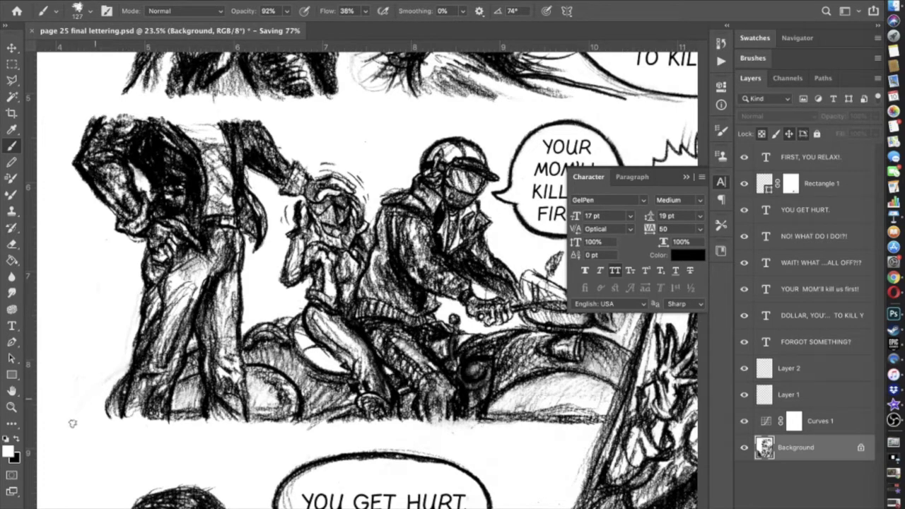
# - Set the brush opacity to 100% and paint out the doubled sketch lines inside the "YOU GET HURT." balloon
pyautogui.scroll(-3, 118, 366)
pyautogui.scroll(-10, 117, 339)
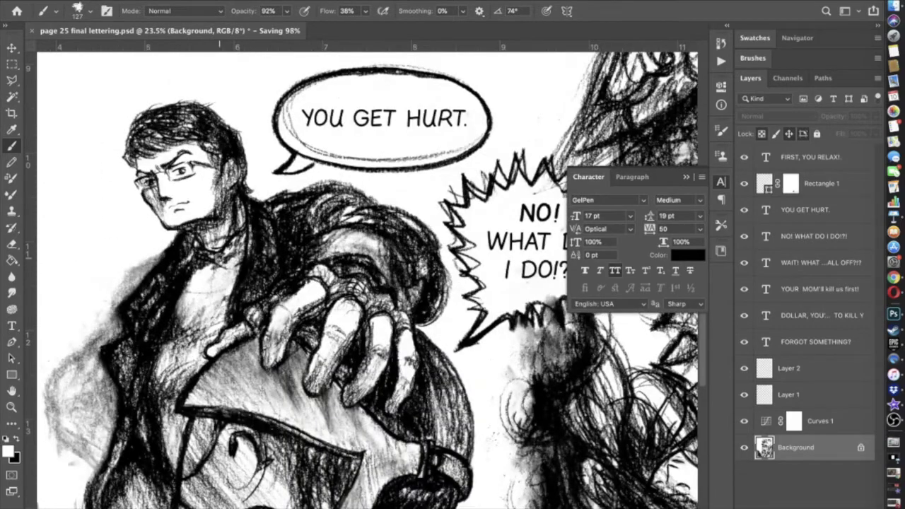
pyautogui.scroll(2, 367, 275)
pyautogui.scroll(2, 366, 290)
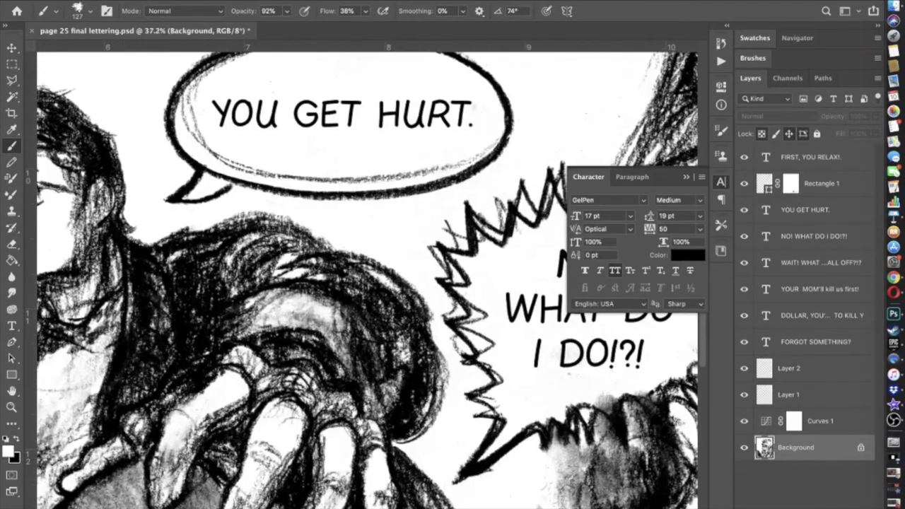
pyautogui.click(287, 11)
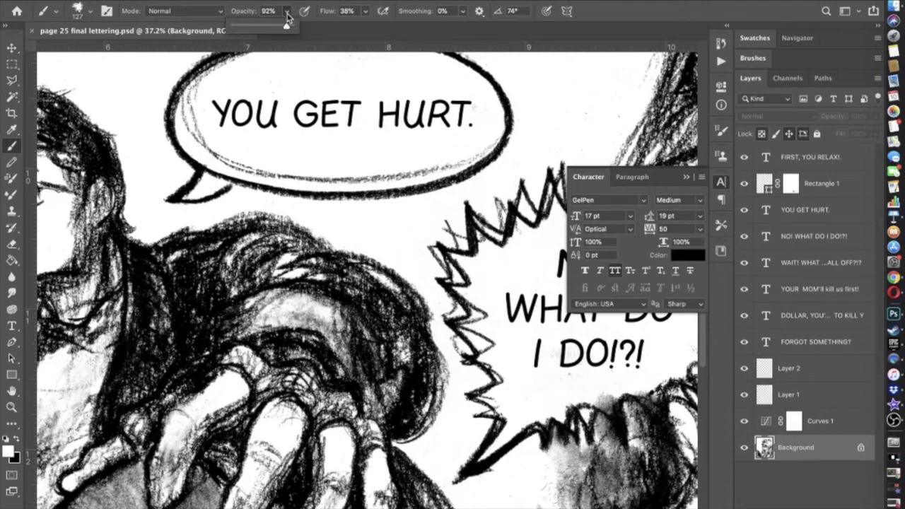
pyautogui.scroll(3, 305, 153)
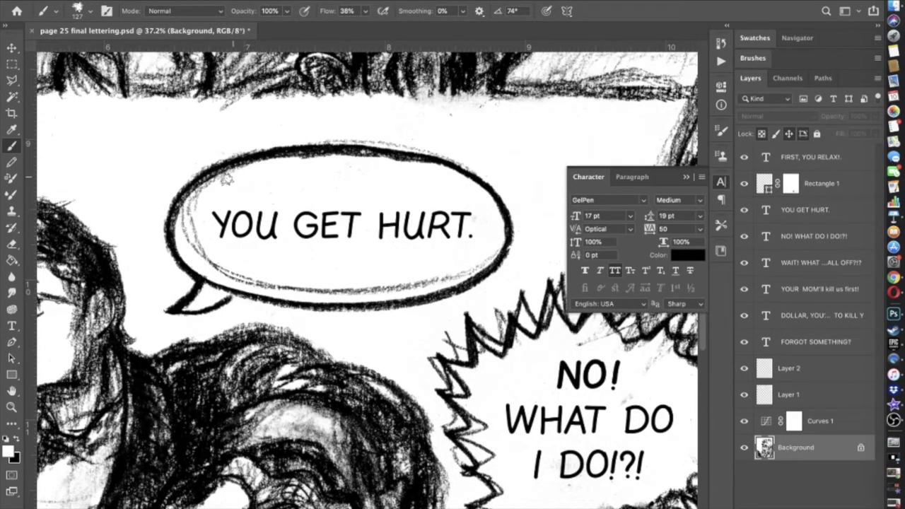
pyautogui.moveTo(214, 185)
pyautogui.mouseDown()
pyautogui.moveTo(187, 215)
pyautogui.moveTo(187, 243)
pyautogui.moveTo(208, 266)
pyautogui.moveTo(244, 279)
pyautogui.moveTo(389, 288)
pyautogui.moveTo(444, 278)
pyautogui.moveTo(491, 248)
pyautogui.mouseUp()
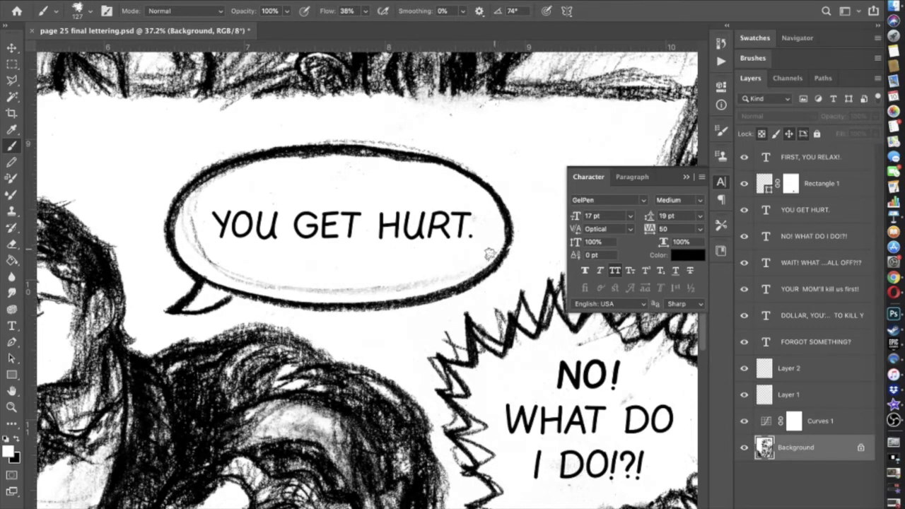
pyautogui.moveTo(432, 282)
pyautogui.mouseDown()
pyautogui.moveTo(404, 286)
pyautogui.moveTo(430, 277)
pyautogui.moveTo(379, 290)
pyautogui.moveTo(359, 290)
pyautogui.moveTo(398, 281)
pyautogui.moveTo(283, 288)
pyautogui.moveTo(255, 280)
pyautogui.moveTo(299, 286)
pyautogui.moveTo(236, 270)
pyautogui.moveTo(264, 282)
pyautogui.moveTo(243, 283)
pyautogui.moveTo(212, 263)
pyautogui.moveTo(256, 282)
pyautogui.moveTo(194, 241)
pyautogui.moveTo(206, 258)
pyautogui.moveTo(197, 212)
pyautogui.moveTo(215, 265)
pyautogui.mouseUp()
pyautogui.moveTo(189, 214)
pyautogui.mouseDown()
pyautogui.moveTo(247, 172)
pyautogui.moveTo(206, 188)
pyautogui.moveTo(183, 214)
pyautogui.moveTo(186, 237)
pyautogui.moveTo(192, 218)
pyautogui.moveTo(200, 255)
pyautogui.moveTo(198, 242)
pyautogui.moveTo(217, 274)
pyautogui.moveTo(231, 276)
pyautogui.moveTo(199, 247)
pyautogui.moveTo(399, 276)
pyautogui.mouseUp()
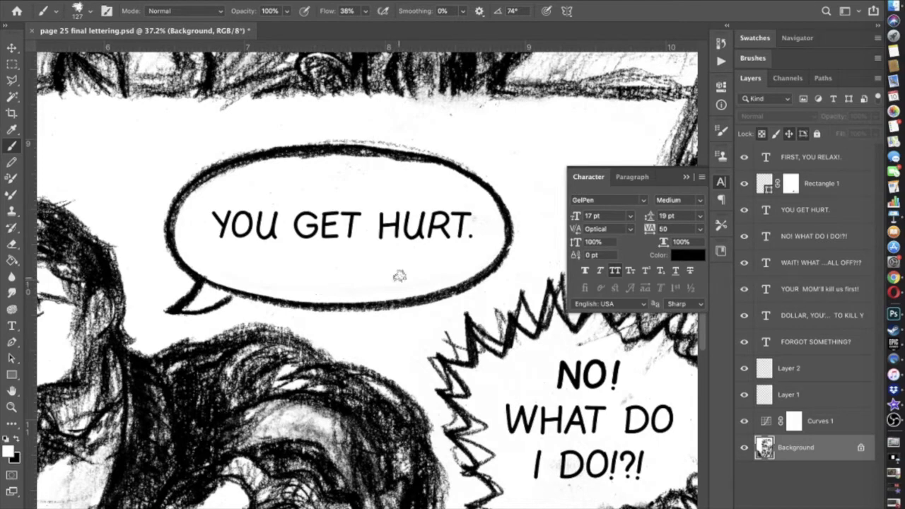
# - Clean the rough inner edge of the "YOU GET HURT." balloon outline and paint out the line closing off its tail
pyautogui.scroll(5, 367, 280)
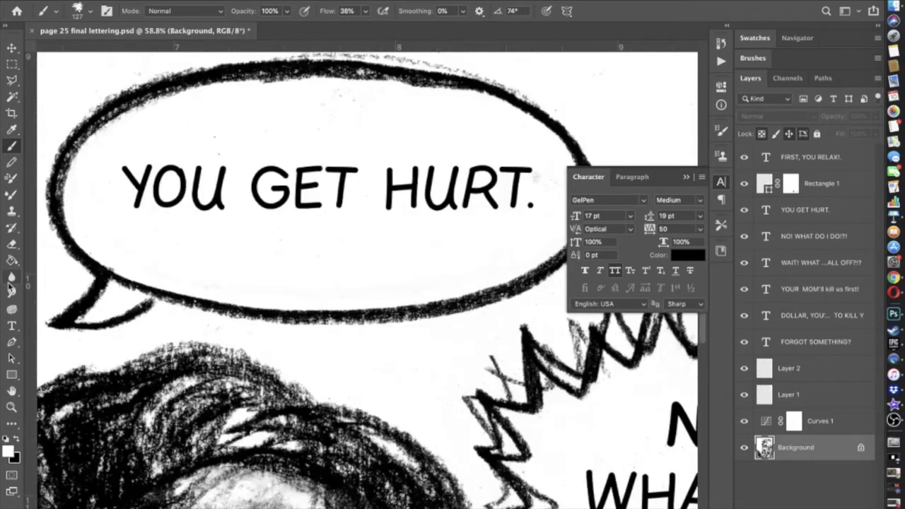
pyautogui.scroll(2, 367, 280)
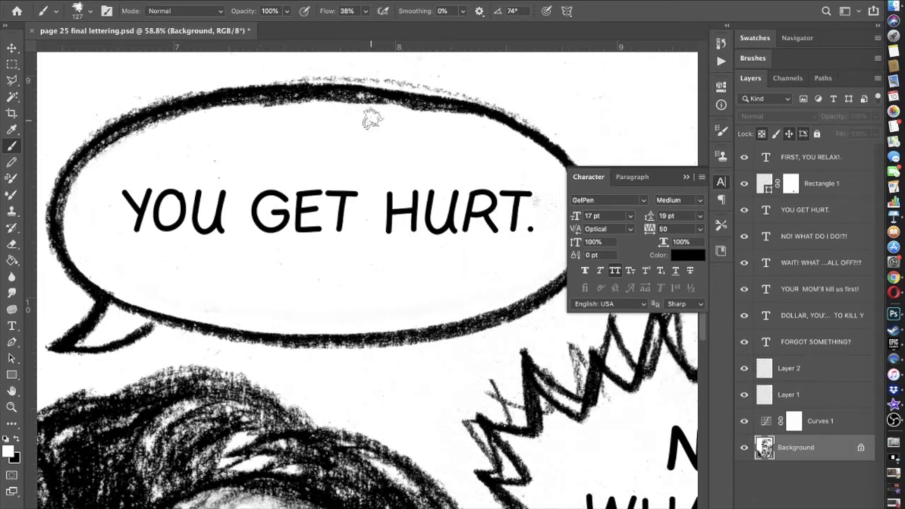
pyautogui.scroll(2, 374, 120)
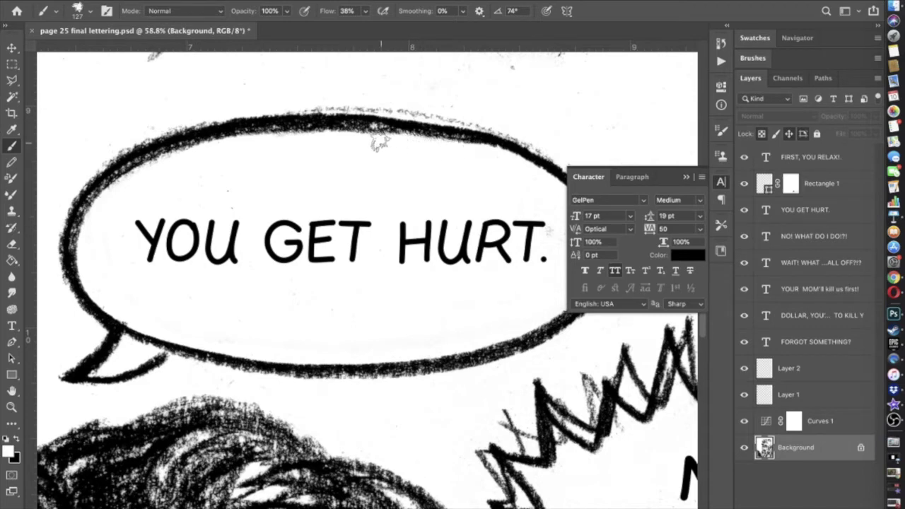
pyautogui.hscroll(-5, 262, 287)
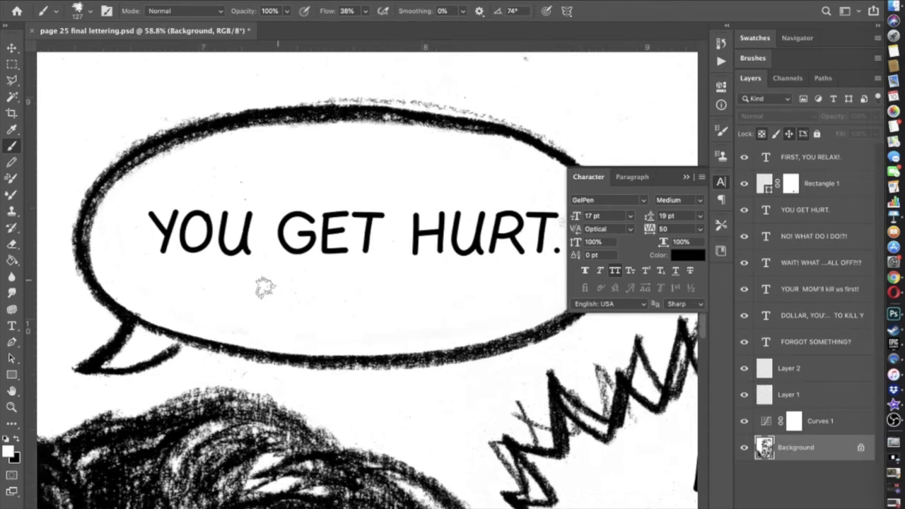
pyautogui.moveTo(263, 300)
pyautogui.mouseDown()
pyautogui.moveTo(249, 315)
pyautogui.moveTo(233, 311)
pyautogui.moveTo(231, 289)
pyautogui.moveTo(229, 303)
pyautogui.moveTo(234, 295)
pyautogui.moveTo(244, 310)
pyautogui.moveTo(268, 295)
pyautogui.moveTo(249, 314)
pyautogui.mouseUp()
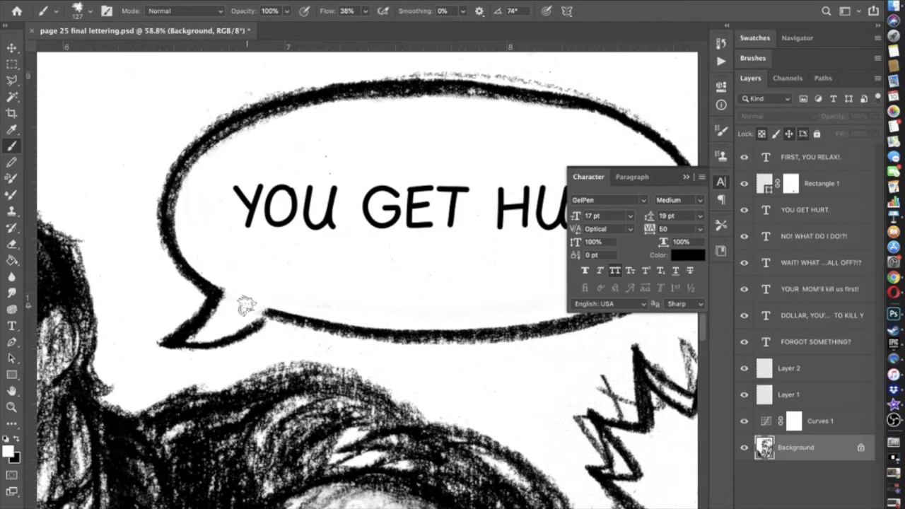
# - Paint out the stray pencil marks inside the "NO! WHAT DO I DO!?!" balloon
pyautogui.scroll(-5, 253, 305)
pyautogui.scroll(-4, 357, 291)
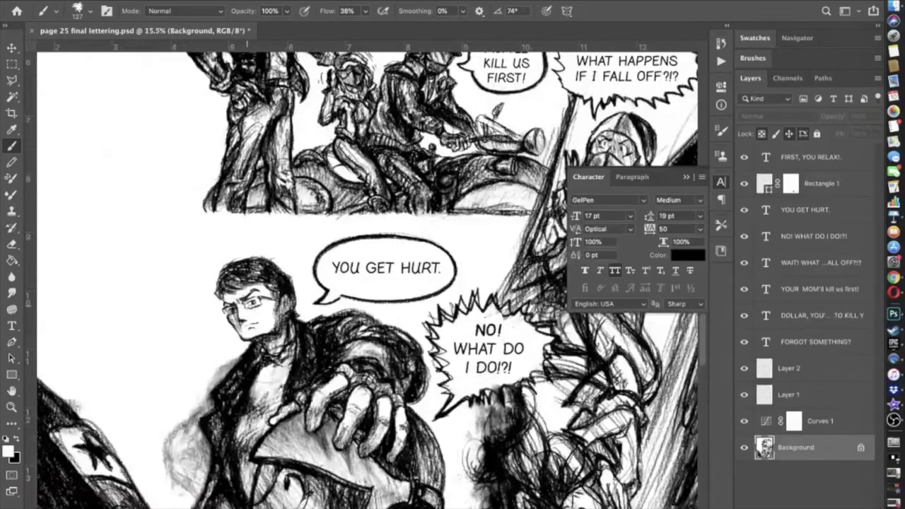
pyautogui.scroll(6, 365, 288)
pyautogui.moveTo(354, 292); pyautogui.dragTo(245, 305)
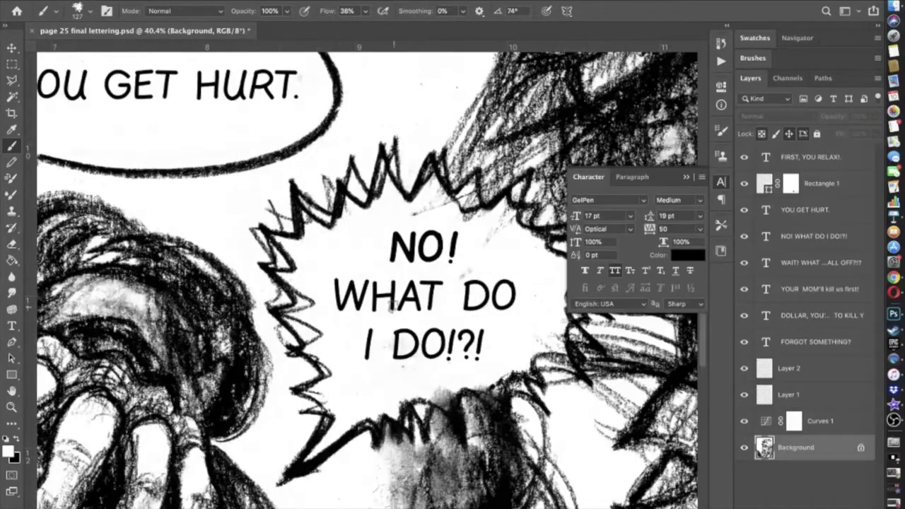
pyautogui.moveTo(517, 323); pyautogui.dragTo(476, 326)
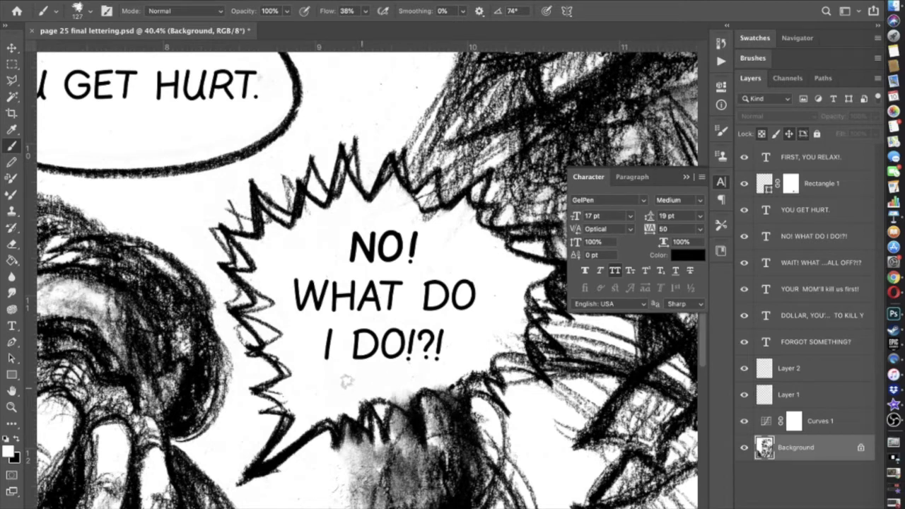
# - Set the brush to 94 px at 89% opacity and touch up the upper and lower inner edges of the "NO!" balloon
pyautogui.click(83, 13)
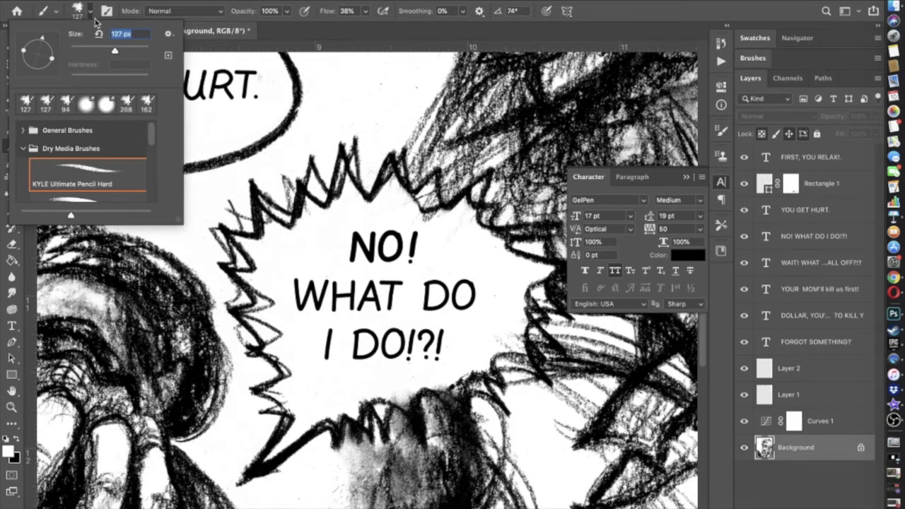
pyautogui.write('94')
pyautogui.click(287, 11)
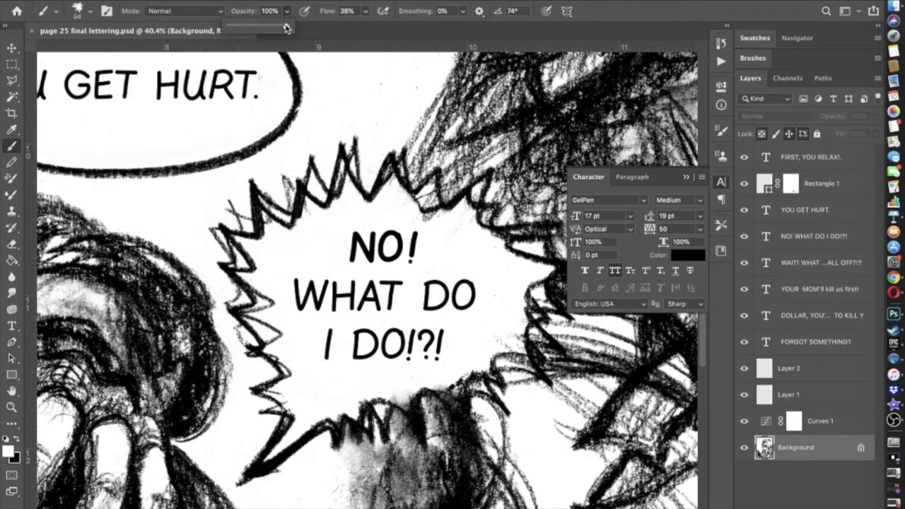
pyautogui.click(437, 214)
pyautogui.moveTo(438, 214); pyautogui.dragTo(408, 217)
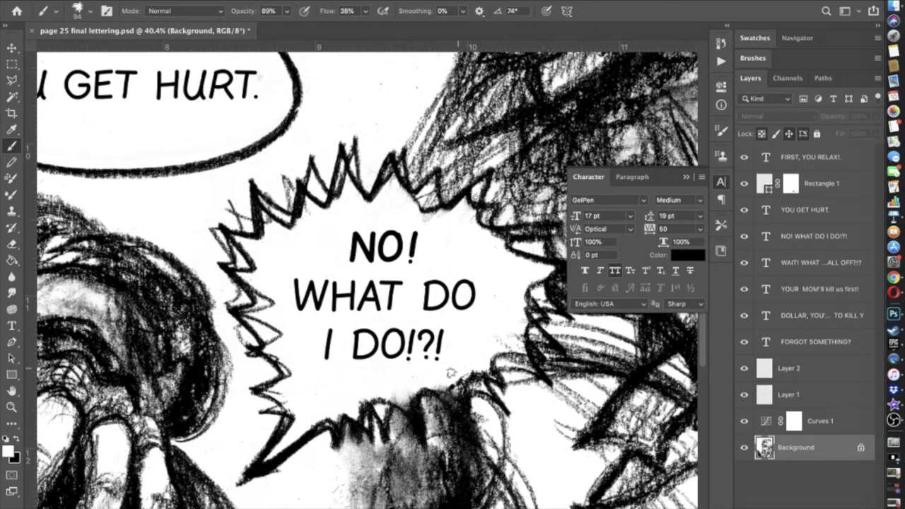
pyautogui.moveTo(409, 391)
pyautogui.mouseDown()
pyautogui.moveTo(411, 397)
pyautogui.moveTo(393, 394)
pyautogui.mouseUp()
# - Try to paint out the dark spot on the "NO!" balloon's lower edge with a 52 px brush, and undo the stroke
pyautogui.scroll(-3, 392, 394)
pyautogui.scroll(4, 392, 394)
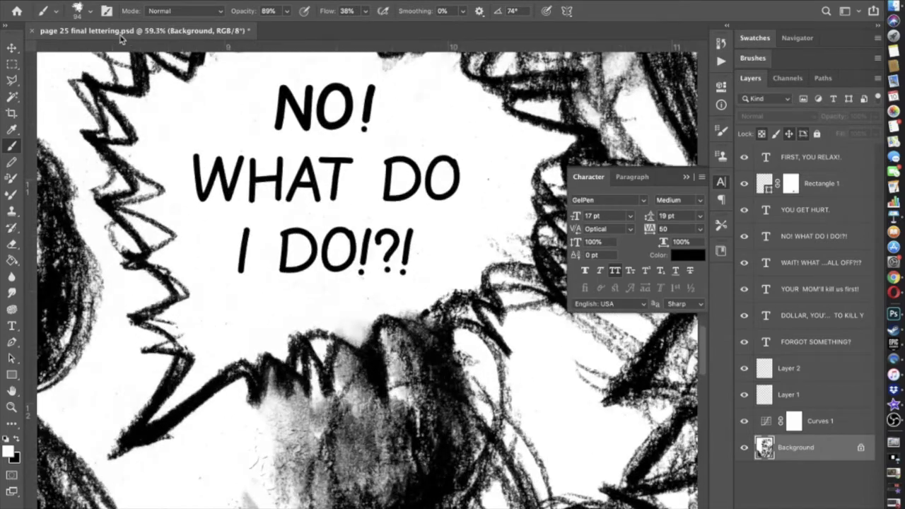
pyautogui.click(90, 11)
pyautogui.moveTo(106, 51); pyautogui.dragTo(91, 50)
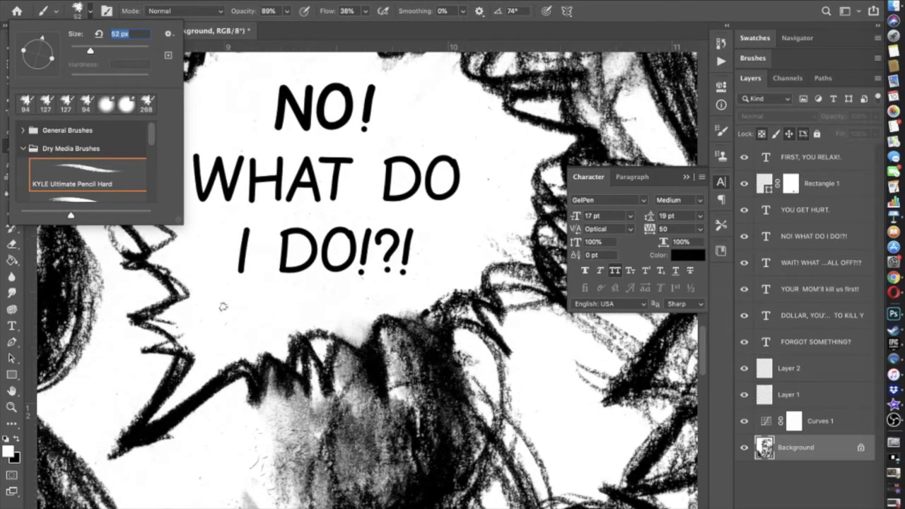
pyautogui.hscroll(2, 223, 307)
pyautogui.scroll(-1, 224, 307)
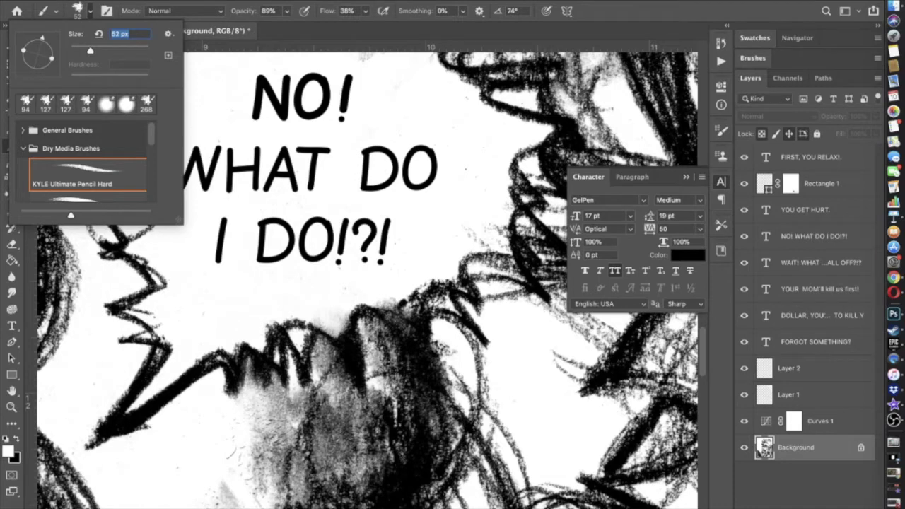
pyautogui.press('Return')
pyautogui.moveTo(400, 310)
pyautogui.mouseDown()
pyautogui.moveTo(411, 326)
pyautogui.moveTo(410, 291)
pyautogui.moveTo(401, 296)
pyautogui.mouseUp()
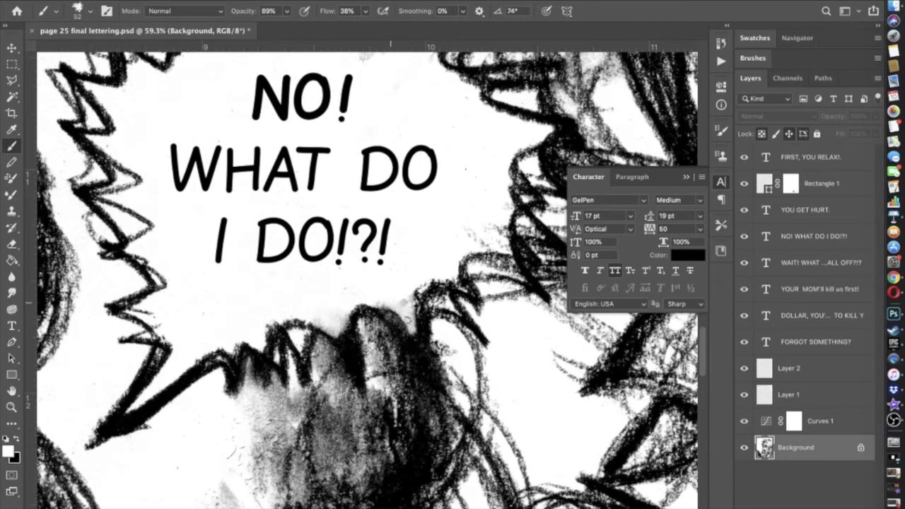
pyautogui.press('super+z')
# - Set the brush size to 43 px and paint out the dark spot on the "NO!" balloon's lower edge
pyautogui.click(88, 11)
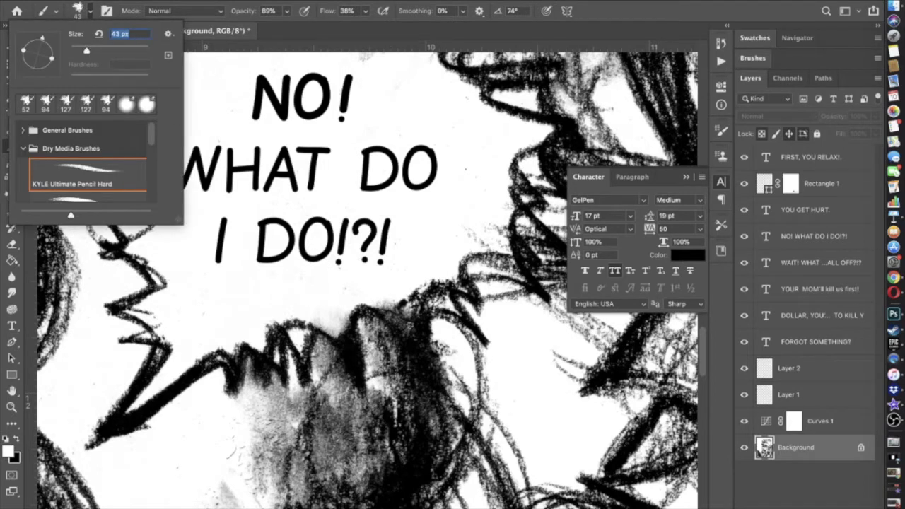
pyautogui.press('Return')
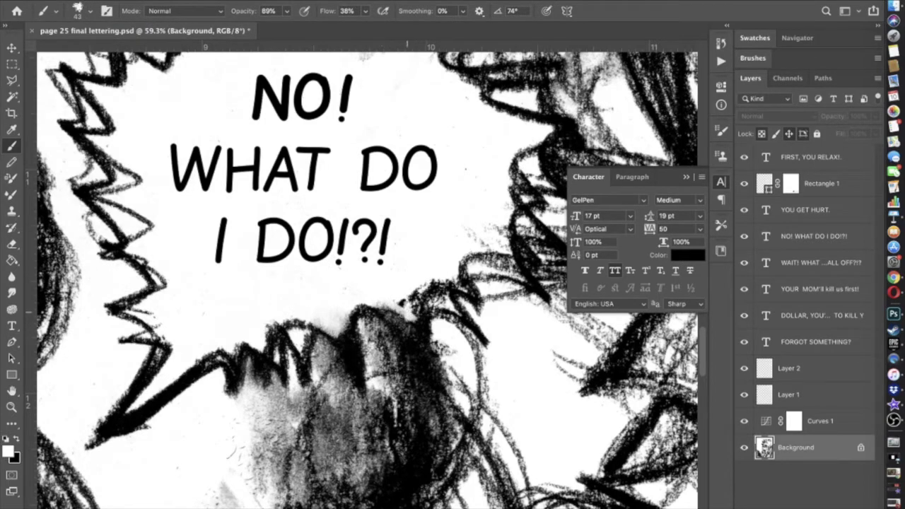
pyautogui.moveTo(411, 319); pyautogui.dragTo(421, 326)
pyautogui.press('super+z')
pyautogui.moveTo(412, 318)
pyautogui.mouseDown()
pyautogui.moveTo(415, 290)
pyautogui.moveTo(409, 310)
pyautogui.mouseUp()
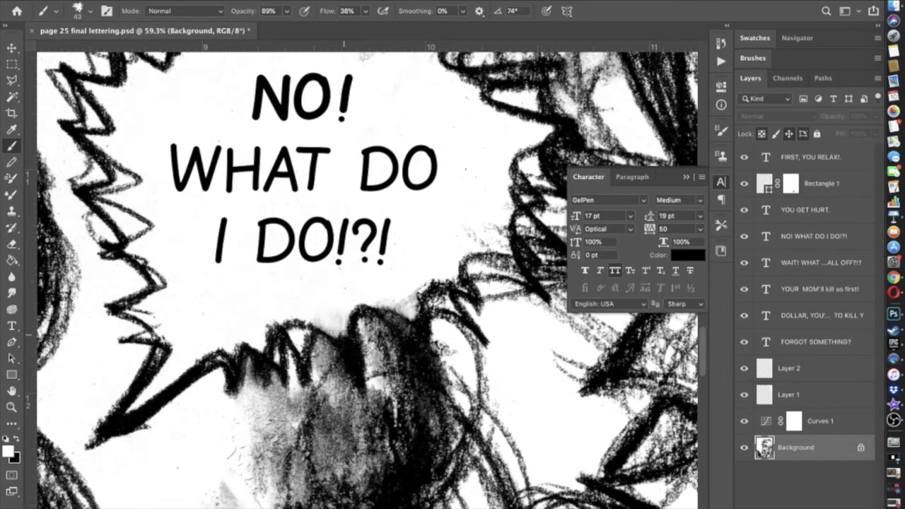
# - Undo the touch-up strokes on the Background layer and paint out the dark smudge at the "NO!" balloon's lower edge on Layer 2
pyautogui.moveTo(315, 320); pyautogui.dragTo(337, 330)
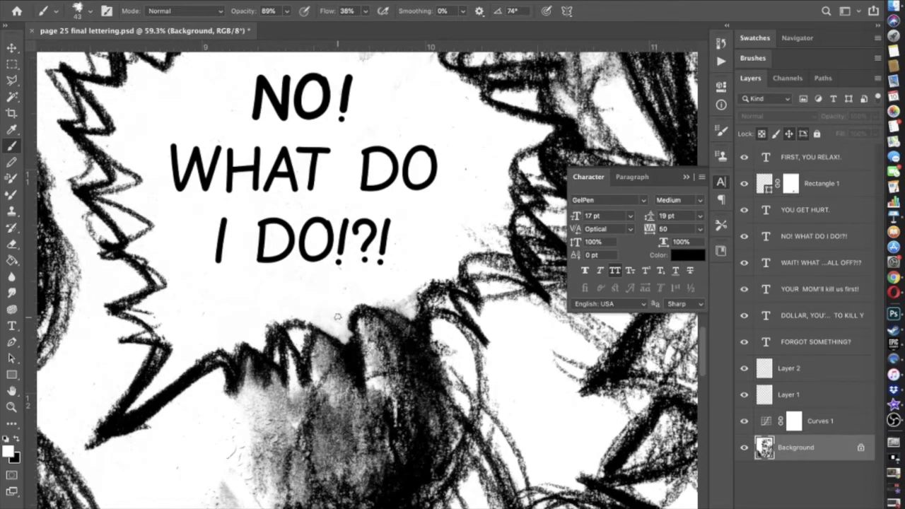
pyautogui.press('super+z')
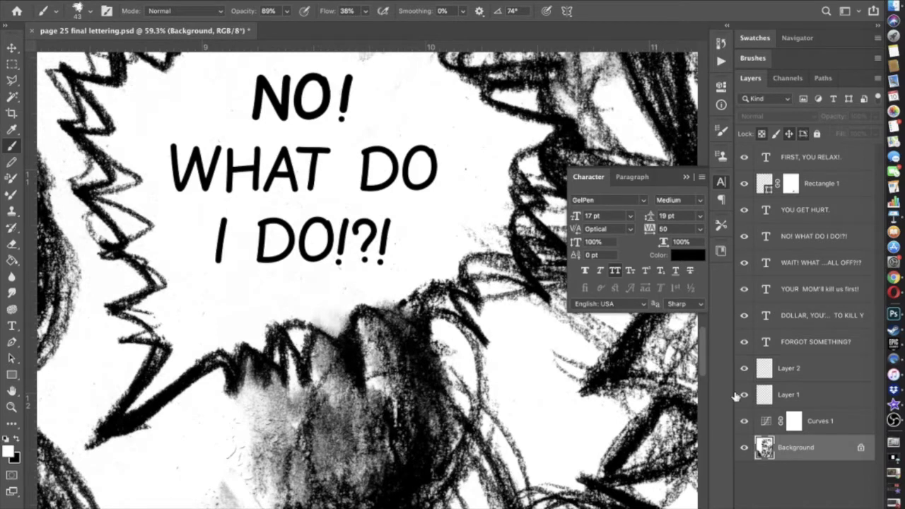
pyautogui.click(763, 367)
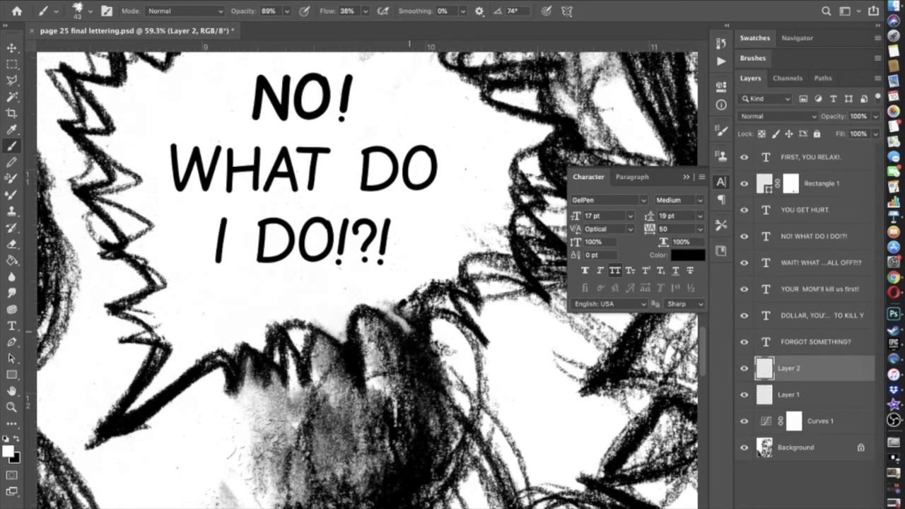
pyautogui.moveTo(410, 328); pyautogui.dragTo(408, 291)
pyautogui.moveTo(411, 325); pyautogui.dragTo(409, 328)
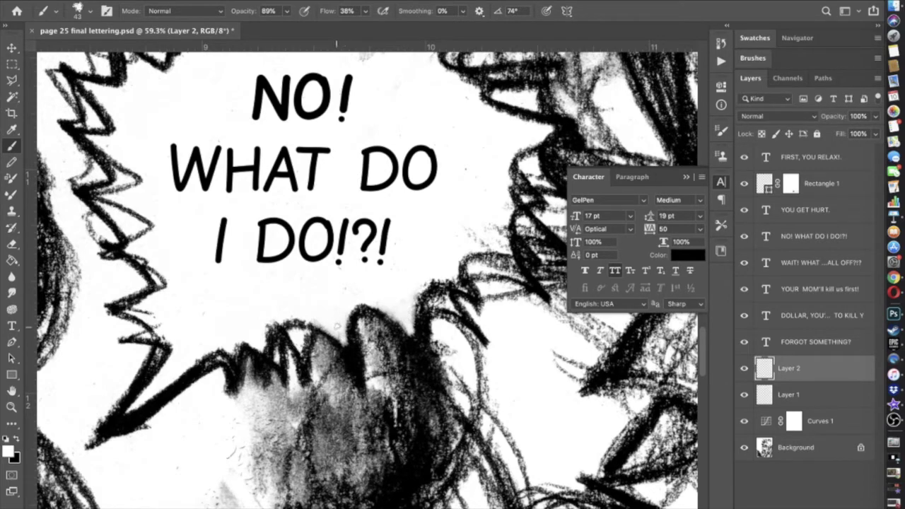
# - Try to paint out the grey smudge beside the man's jacket shoulder with a 140 px brush, and undo the stroke
pyautogui.scroll(-10, 312, 315)
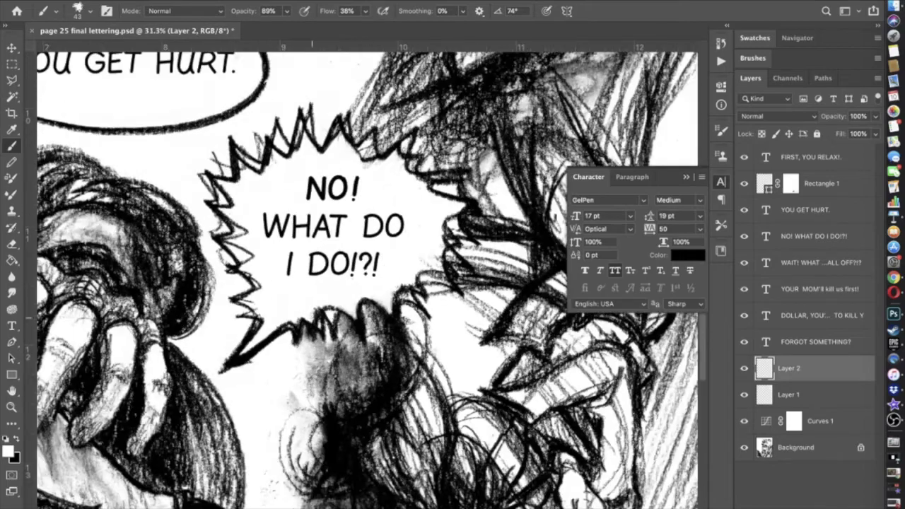
pyautogui.scroll(-3, 368, 287)
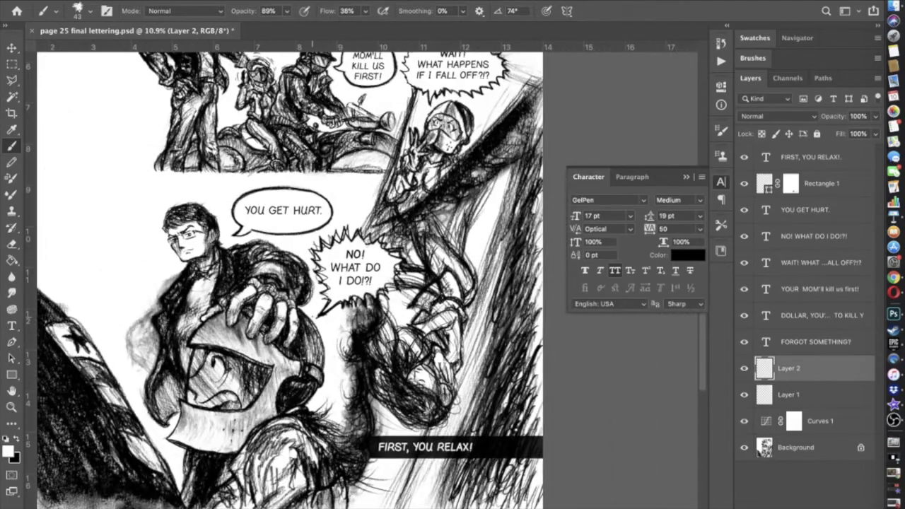
pyautogui.scroll(-3, 368, 287)
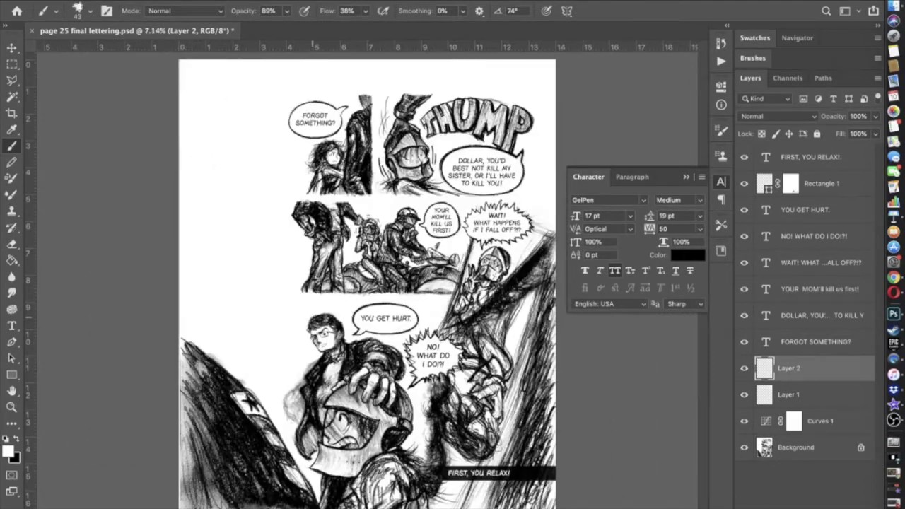
pyautogui.scroll(4, 352, 446)
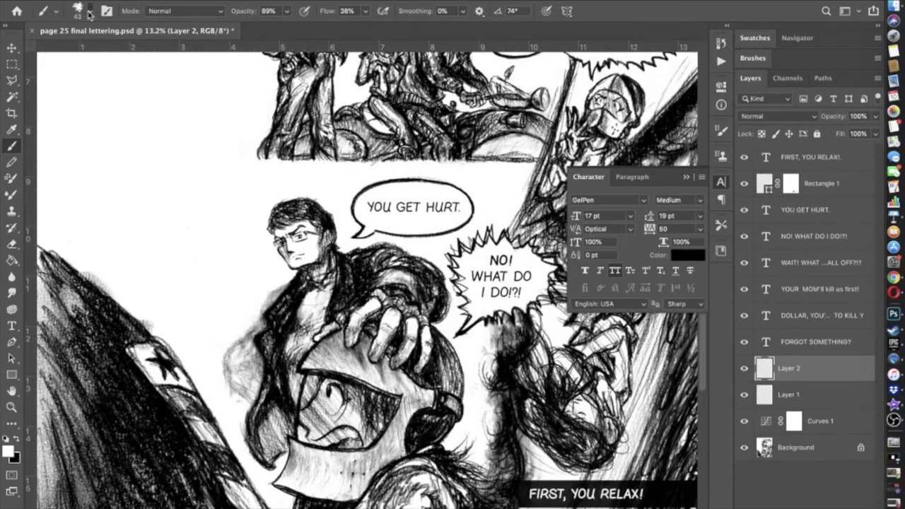
pyautogui.click(89, 14)
pyautogui.moveTo(109, 50); pyautogui.dragTo(117, 50)
pyautogui.scroll(4, 311, 350)
pyautogui.scroll(2, 315, 340)
pyautogui.hscroll(-2, 199, 216)
pyautogui.scroll(2, 251, 180)
pyautogui.scroll(2, 256, 212)
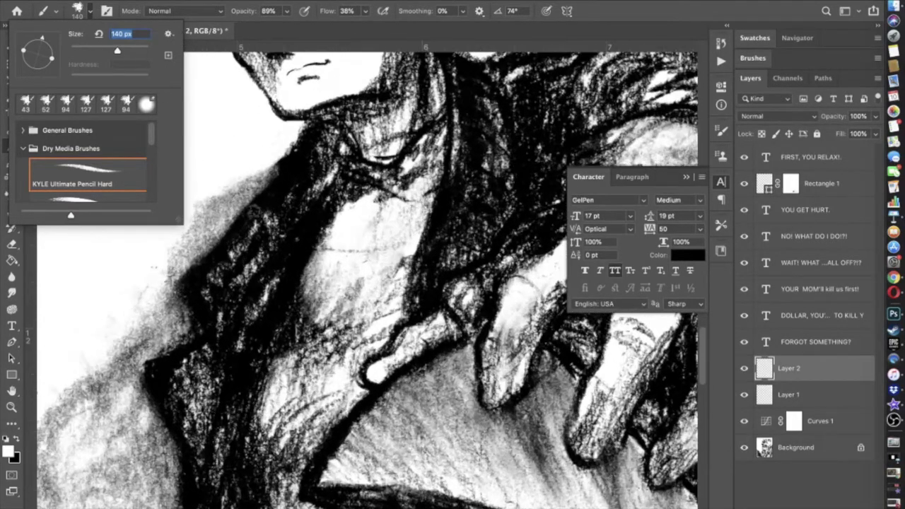
pyautogui.hscroll(-2, 255, 212)
pyautogui.press('Return')
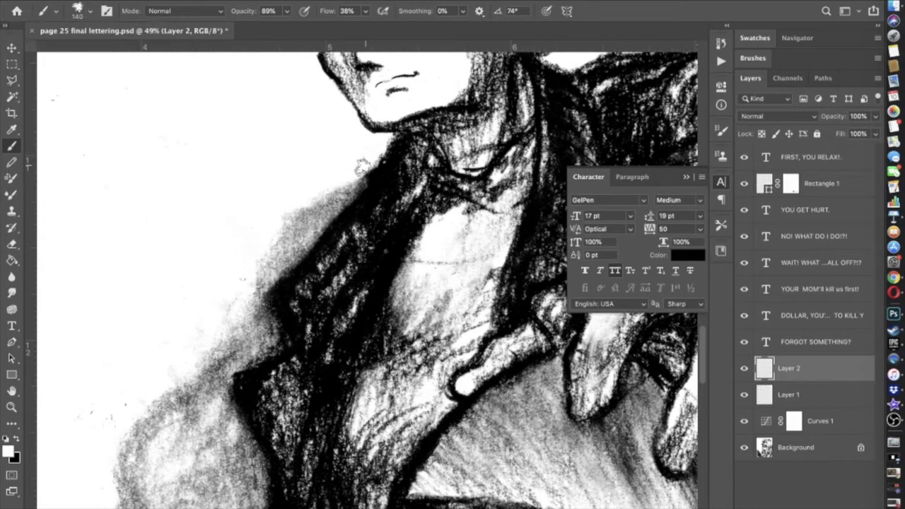
pyautogui.moveTo(348, 181); pyautogui.dragTo(322, 219)
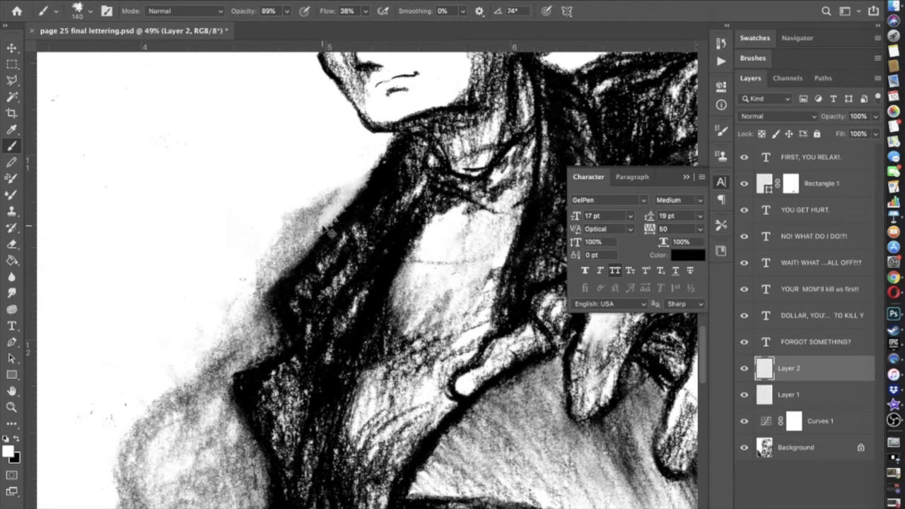
pyautogui.press('super+z')
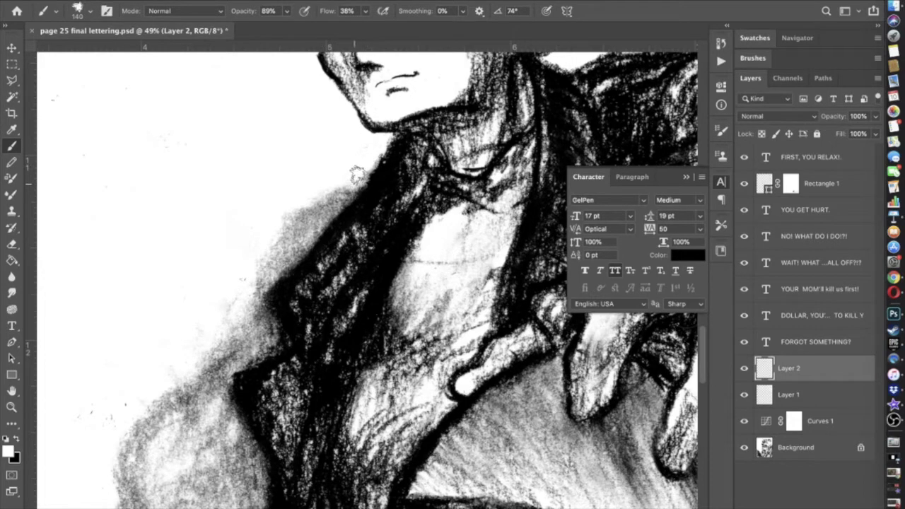
# - Set the brush to 91 px at 80% opacity and paint white along the outer edge of the man's jacket shoulder
pyautogui.click(81, 14)
pyautogui.moveTo(117, 51); pyautogui.dragTo(115, 52)
pyautogui.click(287, 12)
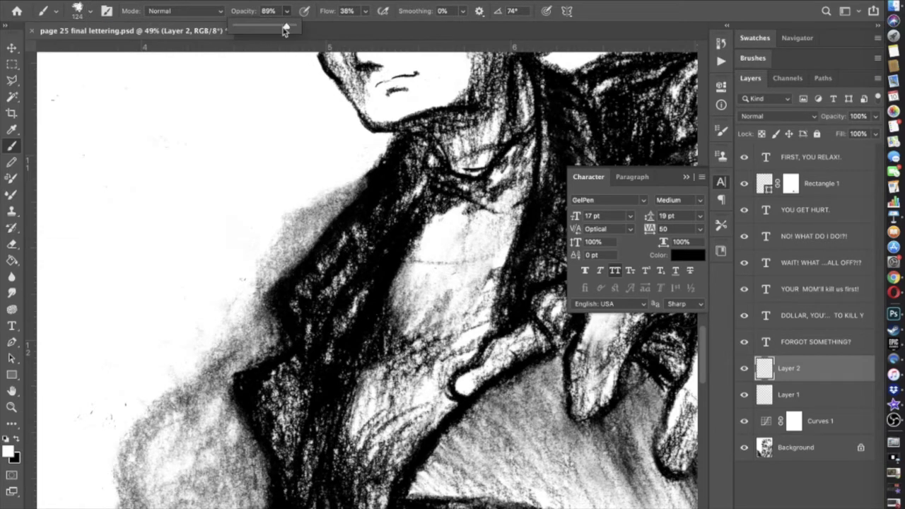
pyautogui.click(374, 153)
pyautogui.moveTo(374, 154)
pyautogui.mouseDown()
pyautogui.moveTo(361, 179)
pyautogui.moveTo(369, 159)
pyautogui.mouseUp()
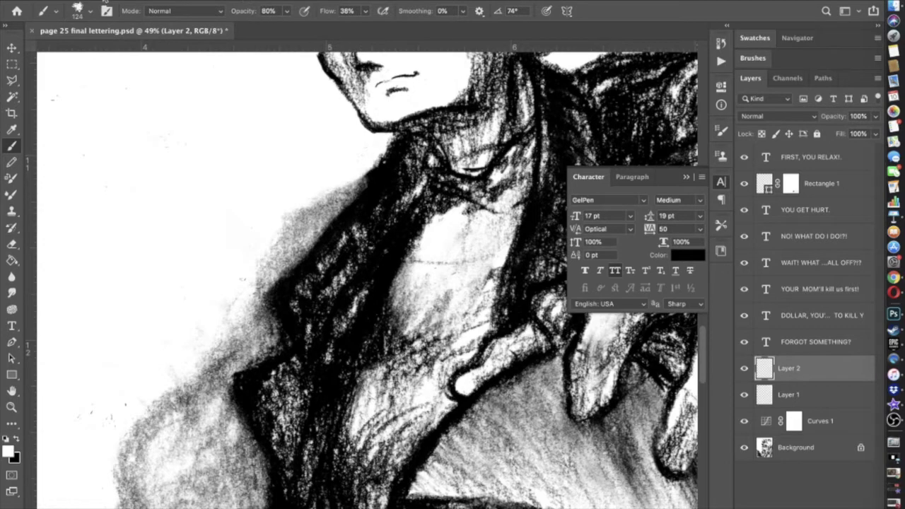
pyautogui.click(90, 11)
pyautogui.click(106, 49)
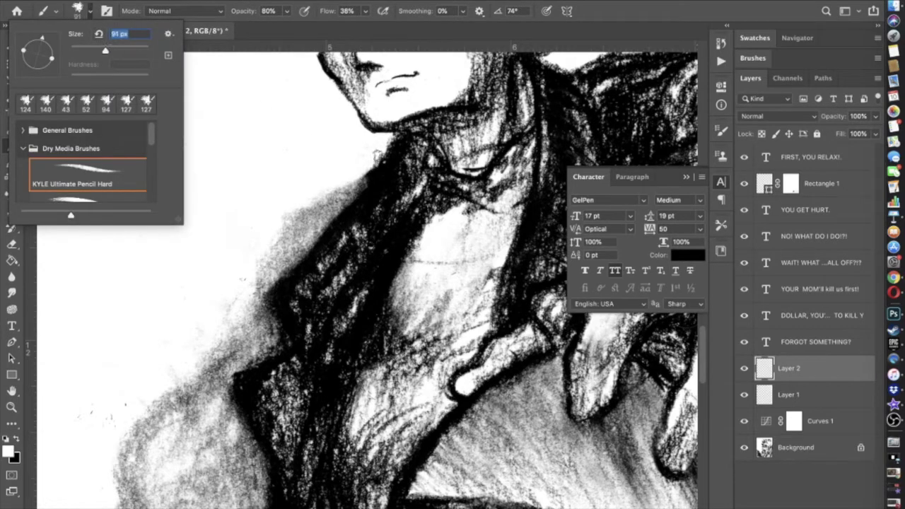
pyautogui.click(376, 154)
pyautogui.moveTo(374, 154); pyautogui.dragTo(326, 231)
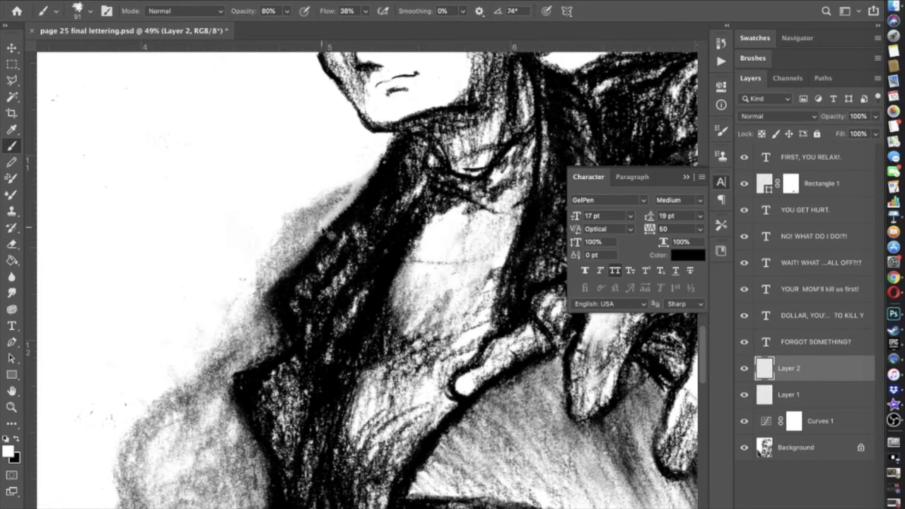
# - Paint a continuous white border along the jacket's outer edge, from below the elbow up to the shoulder
pyautogui.scroll(-5, 323, 227)
pyautogui.scroll(-2, 324, 228)
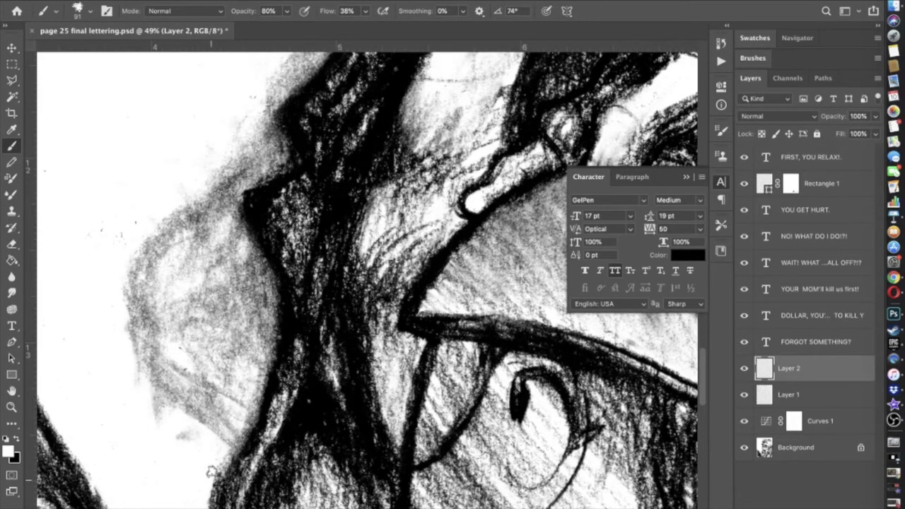
pyautogui.moveTo(226, 447)
pyautogui.mouseDown()
pyautogui.moveTo(269, 361)
pyautogui.moveTo(270, 300)
pyautogui.moveTo(226, 188)
pyautogui.moveTo(238, 234)
pyautogui.moveTo(262, 263)
pyautogui.moveTo(254, 271)
pyautogui.moveTo(261, 265)
pyautogui.moveTo(266, 275)
pyautogui.moveTo(258, 321)
pyautogui.moveTo(235, 302)
pyautogui.moveTo(234, 286)
pyautogui.moveTo(292, 257)
pyautogui.moveTo(256, 266)
pyautogui.moveTo(277, 253)
pyautogui.moveTo(270, 207)
pyautogui.moveTo(388, 69)
pyautogui.moveTo(363, 103)
pyautogui.mouseUp()
pyautogui.scroll(3, 258, 320)
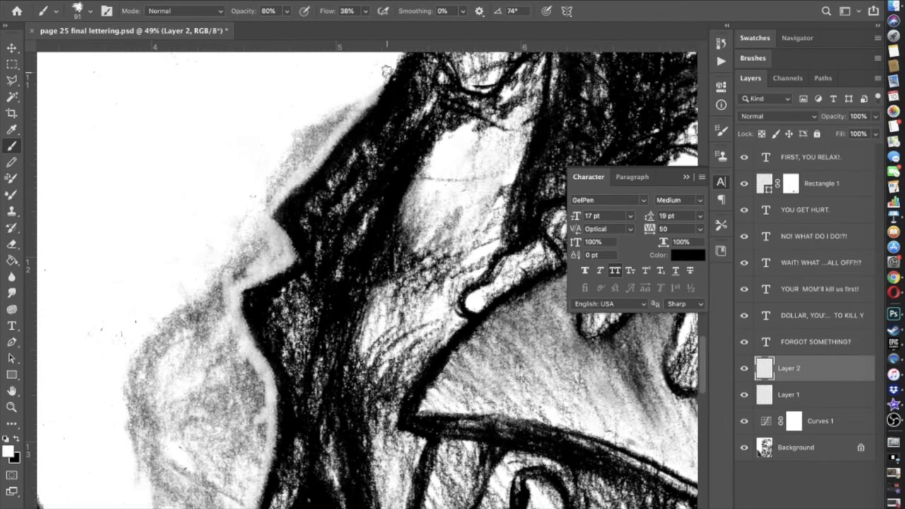
# - Raise the brush opacity to 100% and repaint the white border along the jacket's shoulder and the notch beneath it
pyautogui.scroll(-3, 386, 71)
pyautogui.scroll(-1, 304, 167)
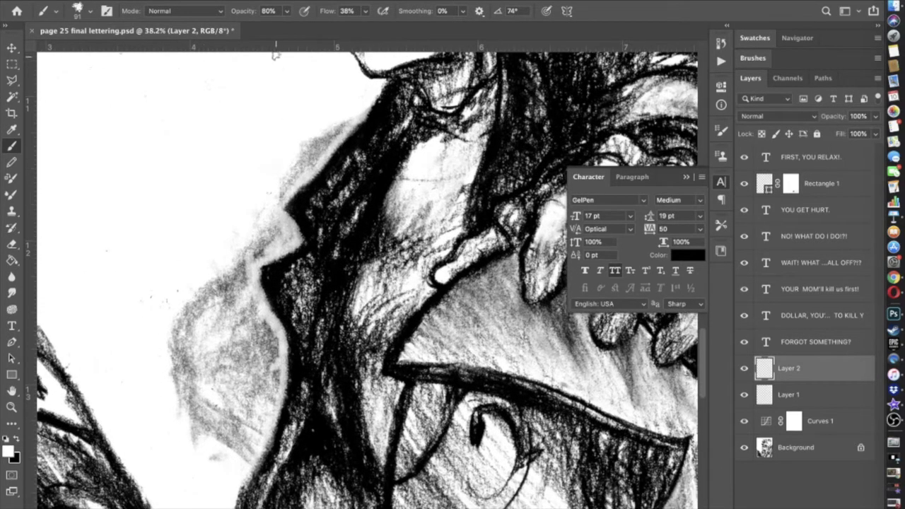
pyautogui.click(286, 11)
pyautogui.moveTo(295, 26); pyautogui.dragTo(304, 26)
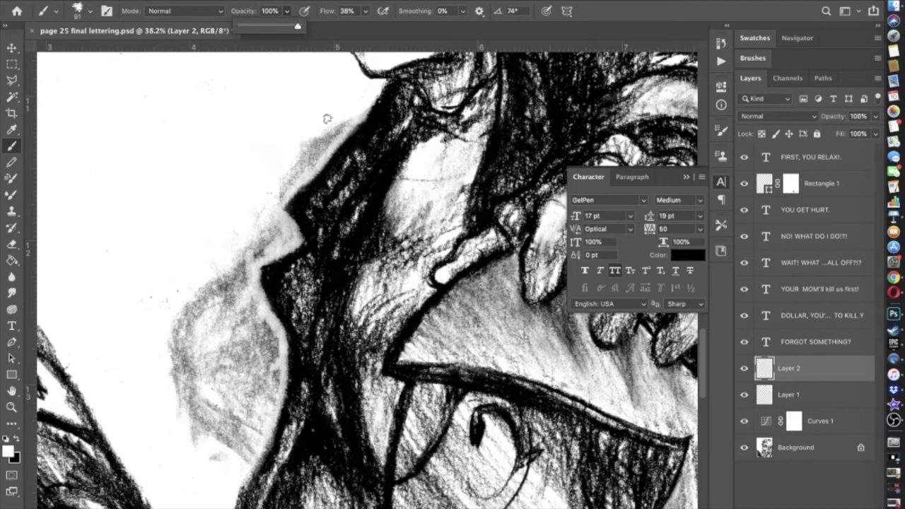
pyautogui.scroll(2, 328, 120)
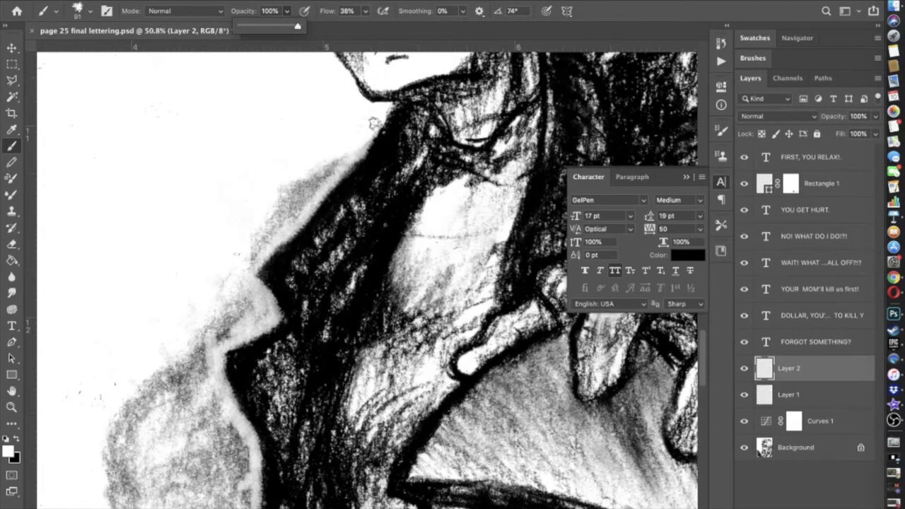
pyautogui.click(376, 123)
pyautogui.moveTo(372, 133); pyautogui.dragTo(358, 150)
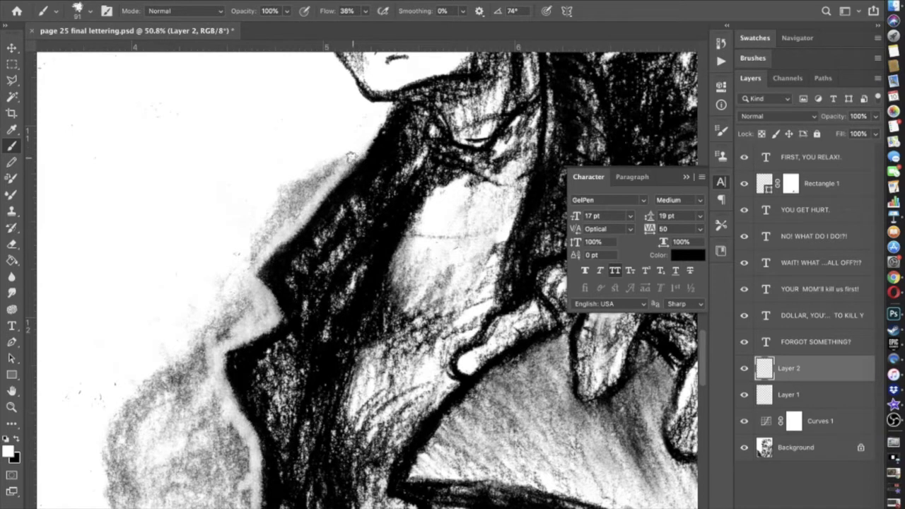
pyautogui.moveTo(329, 185)
pyautogui.mouseDown()
pyautogui.moveTo(245, 279)
pyautogui.moveTo(276, 237)
pyautogui.mouseUp()
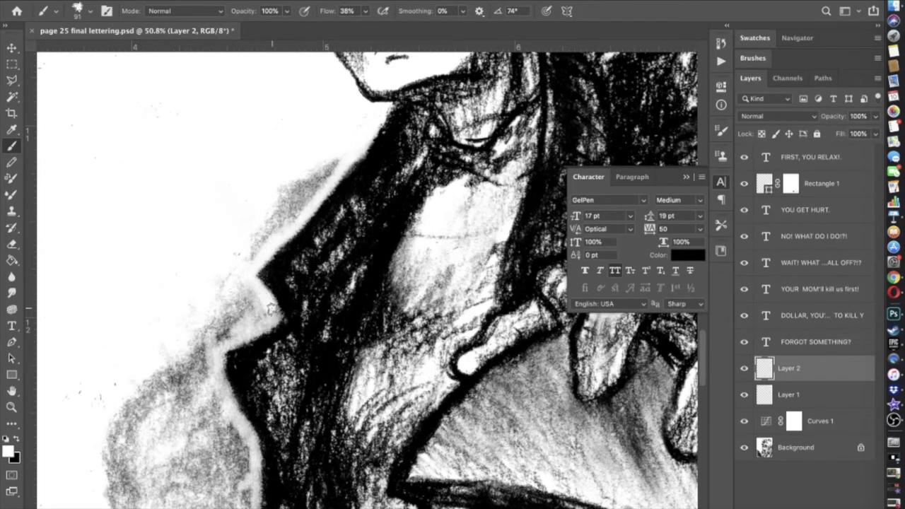
pyautogui.moveTo(271, 313); pyautogui.dragTo(244, 336)
# - Strengthen the white border along the jacket's lower outer edge, from the pointed fold down past the grey smudge
pyautogui.scroll(-5, 223, 348)
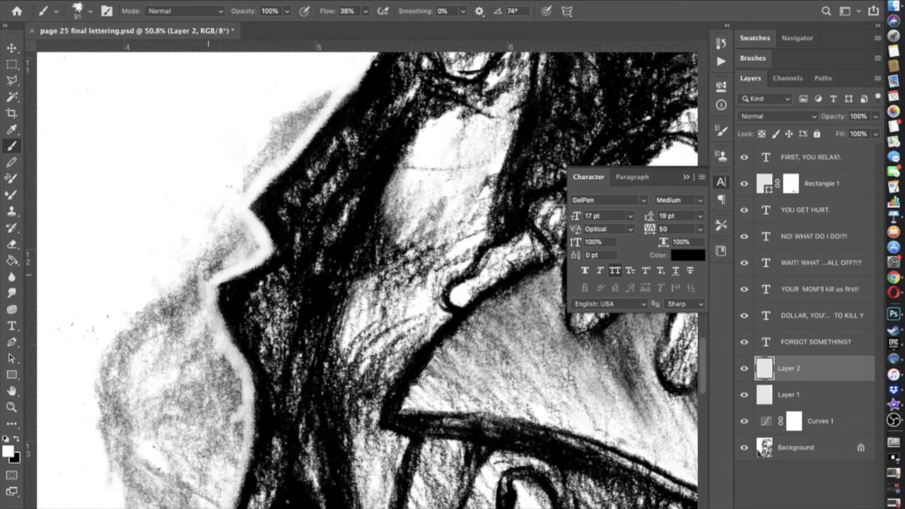
pyautogui.moveTo(210, 283)
pyautogui.mouseDown()
pyautogui.moveTo(216, 336)
pyautogui.moveTo(207, 319)
pyautogui.mouseUp()
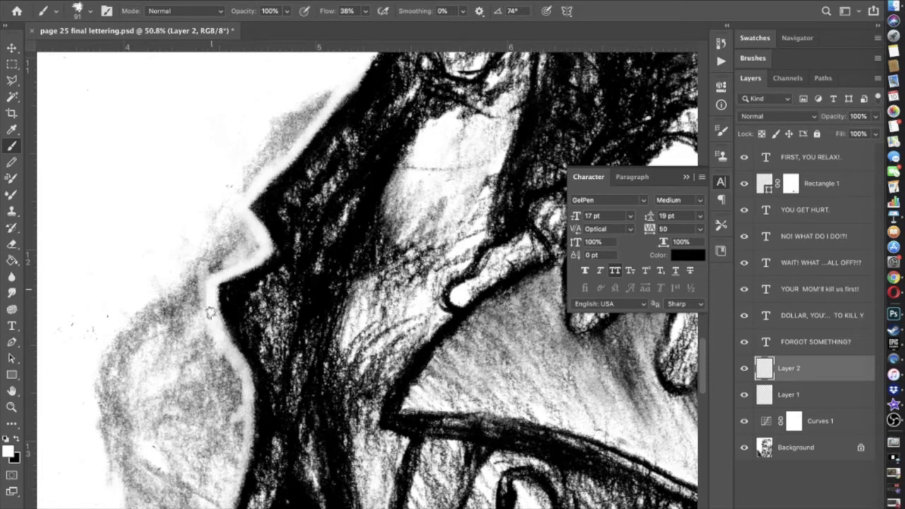
pyautogui.moveTo(215, 320); pyautogui.dragTo(240, 368)
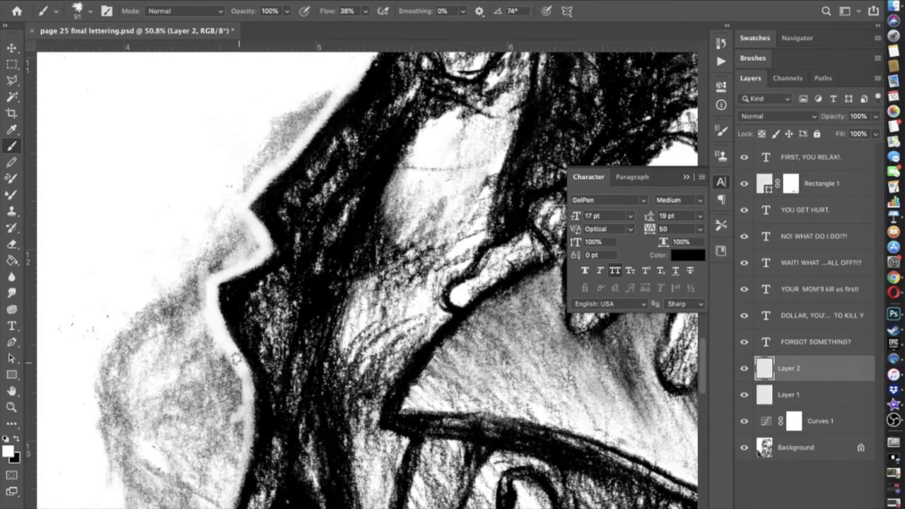
pyautogui.scroll(-6, 245, 376)
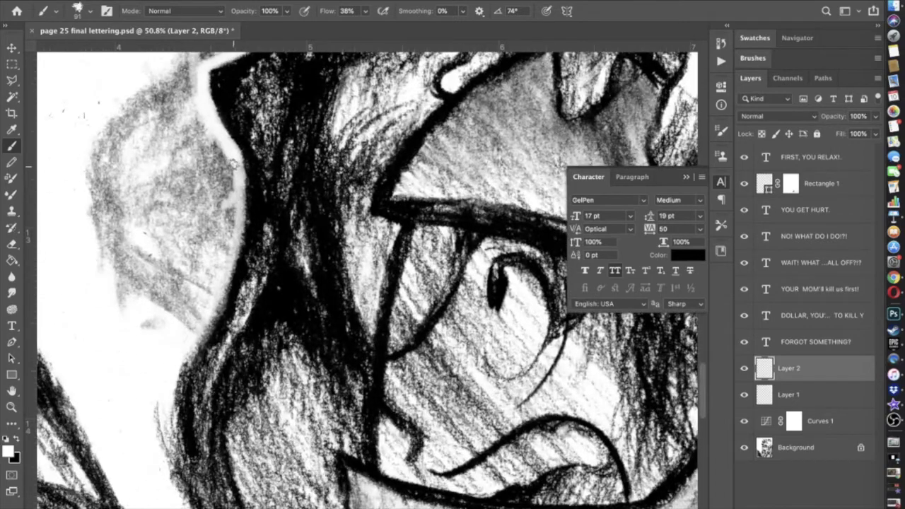
pyautogui.moveTo(237, 179)
pyautogui.mouseDown()
pyautogui.moveTo(219, 288)
pyautogui.moveTo(185, 349)
pyautogui.mouseUp()
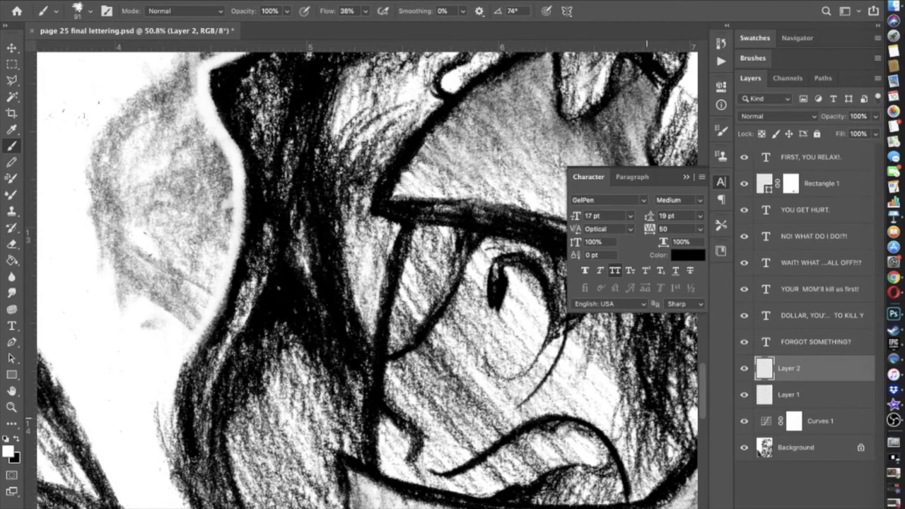
# - Compare the artwork with Layer 2 hidden and shown, and erase excess white along the jacket's lower edge at 91% eraser opacity
pyautogui.click(744, 368)
pyautogui.click(744, 368)
pyautogui.click(12, 243)
pyautogui.click(236, 11)
pyautogui.moveTo(236, 27); pyautogui.dragTo(233, 27)
pyautogui.click(202, 363)
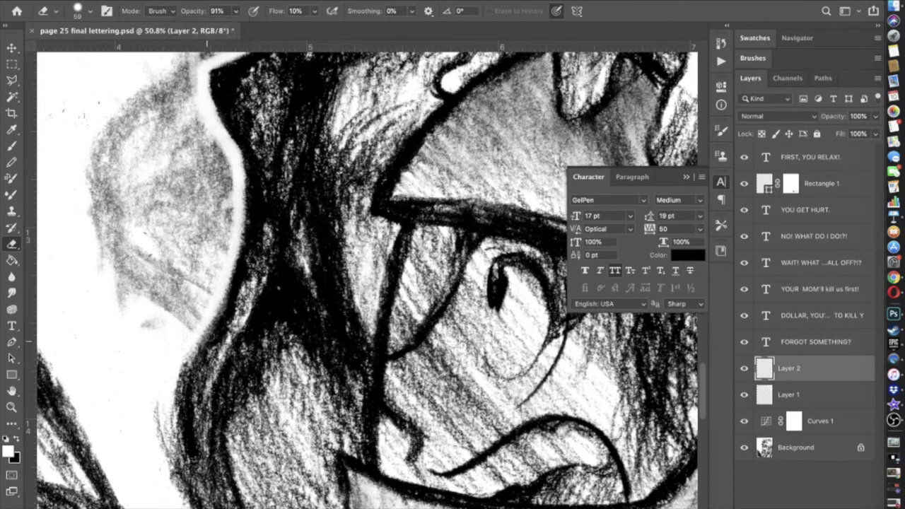
pyautogui.moveTo(221, 322); pyautogui.dragTo(246, 195)
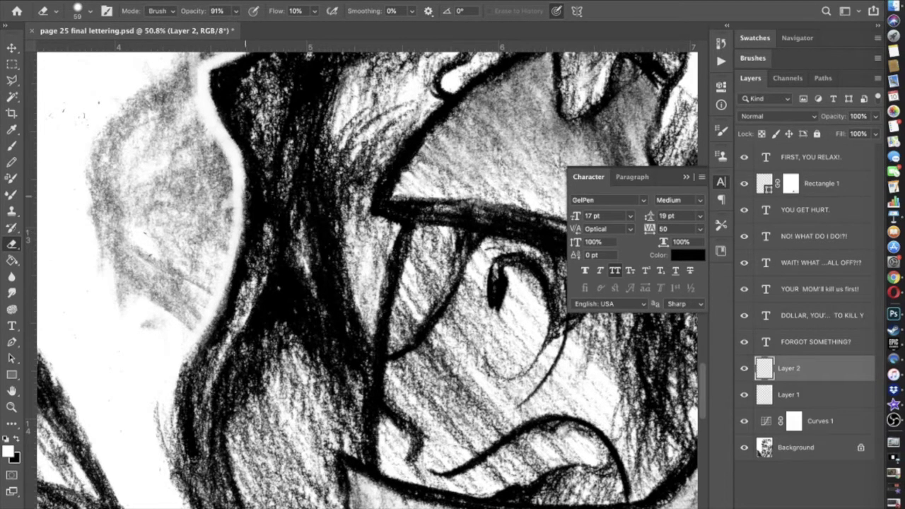
# - Set the eraser opacity to 52% and erase white overlapping the jacket's dark outer edge with the 59 px soft tip
pyautogui.click(235, 11)
pyautogui.moveTo(236, 26); pyautogui.dragTo(212, 26)
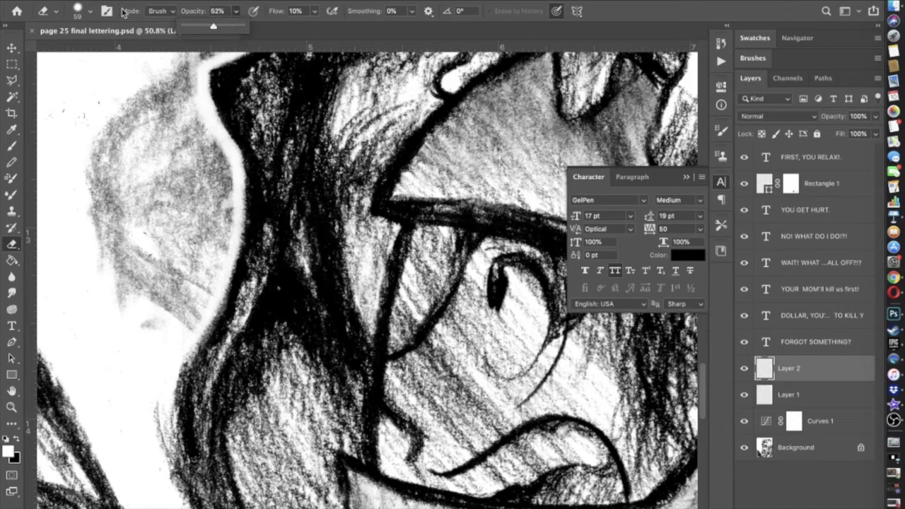
pyautogui.click(80, 10)
pyautogui.press('Tab')
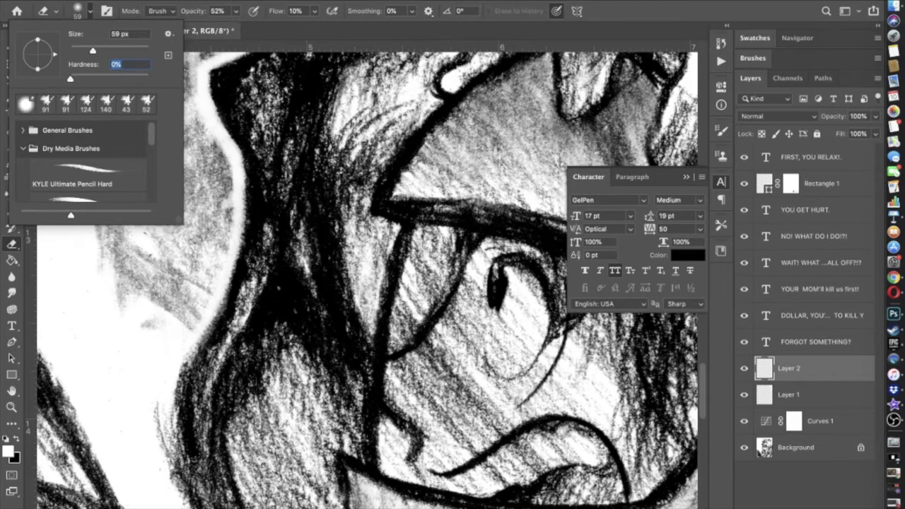
pyautogui.press('Return')
pyautogui.moveTo(243, 239); pyautogui.dragTo(241, 146)
pyautogui.moveTo(212, 99); pyautogui.dragTo(209, 74)
pyautogui.scroll(5, 209, 74)
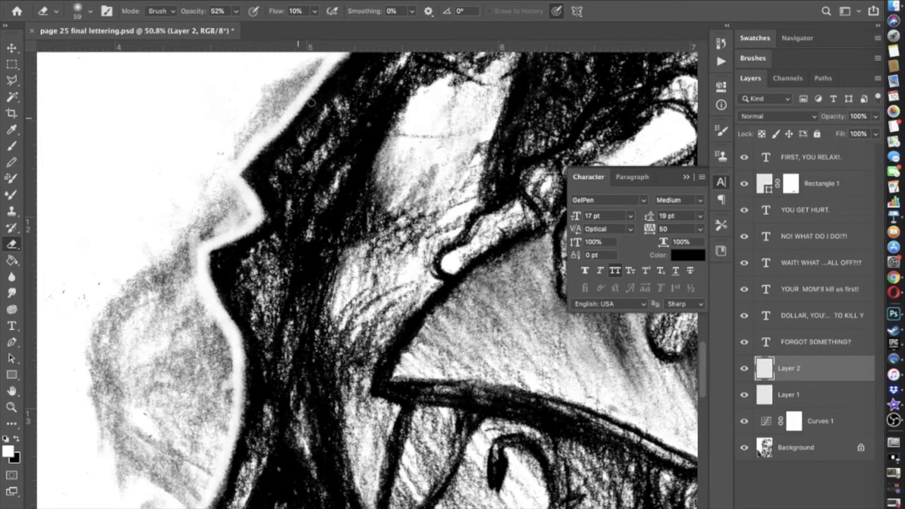
pyautogui.scroll(3, 323, 118)
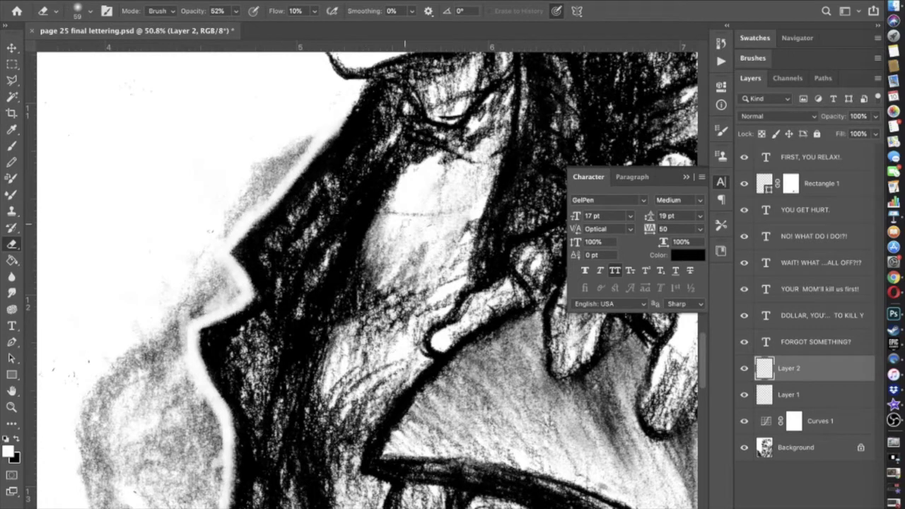
# - Enlarge the white brush to 166 px and paint out the grey smudge along the jacket's shoulder slope
pyautogui.click(11, 149)
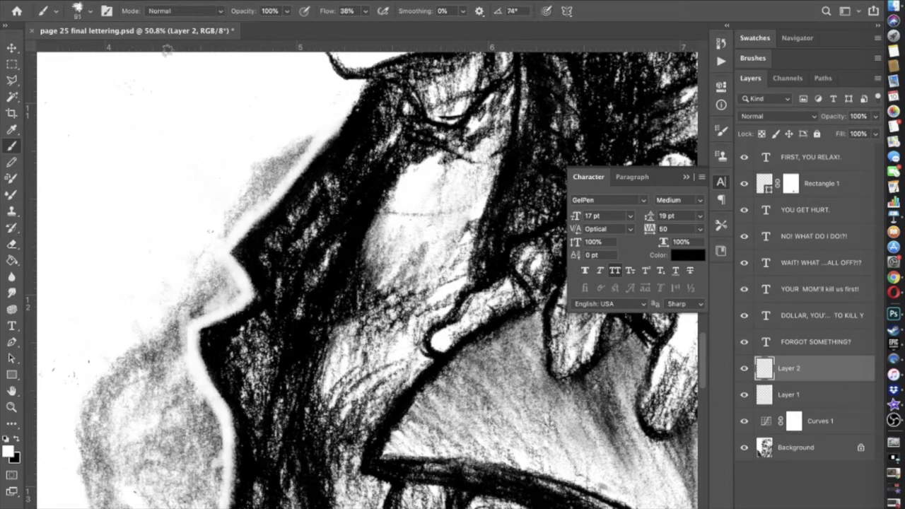
pyautogui.click(91, 12)
pyautogui.moveTo(107, 50); pyautogui.dragTo(123, 51)
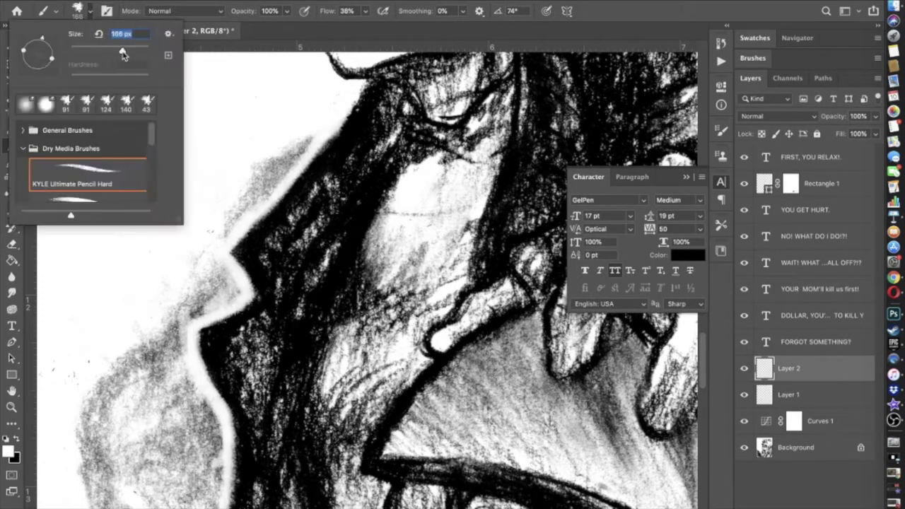
pyautogui.click(313, 132)
pyautogui.moveTo(297, 163)
pyautogui.mouseDown()
pyautogui.moveTo(319, 125)
pyautogui.moveTo(257, 188)
pyautogui.moveTo(309, 130)
pyautogui.moveTo(249, 208)
pyautogui.moveTo(272, 184)
pyautogui.moveTo(259, 180)
pyautogui.moveTo(228, 202)
pyautogui.moveTo(256, 146)
pyautogui.moveTo(299, 134)
pyautogui.moveTo(319, 108)
pyautogui.mouseUp()
# - Paint white over the smudge in the jacket's notch and along the inner side of the large grey smudge below it
pyautogui.scroll(-3, 298, 139)
pyautogui.hscroll(-1, 298, 139)
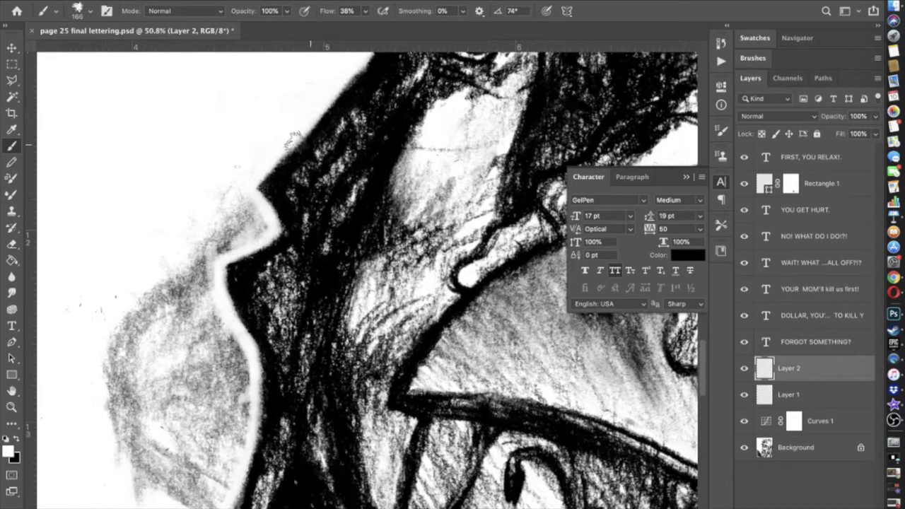
pyautogui.moveTo(256, 223)
pyautogui.mouseDown()
pyautogui.moveTo(251, 172)
pyautogui.moveTo(245, 200)
pyautogui.moveTo(255, 220)
pyautogui.moveTo(208, 204)
pyautogui.moveTo(216, 227)
pyautogui.moveTo(268, 240)
pyautogui.moveTo(217, 242)
pyautogui.mouseUp()
pyautogui.press('super+z')
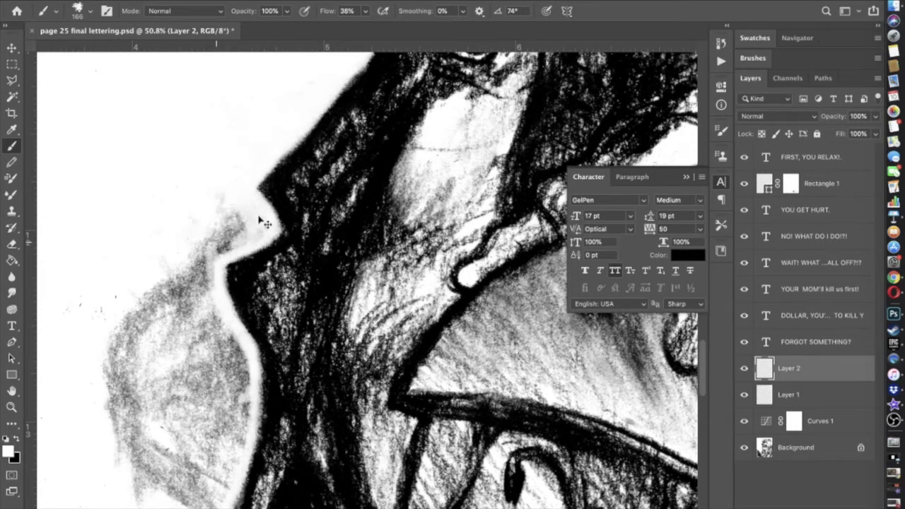
pyautogui.moveTo(262, 224)
pyautogui.mouseDown()
pyautogui.moveTo(224, 227)
pyautogui.moveTo(249, 230)
pyautogui.moveTo(226, 238)
pyautogui.moveTo(214, 215)
pyautogui.moveTo(242, 223)
pyautogui.moveTo(223, 246)
pyautogui.moveTo(265, 230)
pyautogui.moveTo(208, 253)
pyautogui.moveTo(239, 235)
pyautogui.moveTo(233, 193)
pyautogui.moveTo(261, 224)
pyautogui.mouseUp()
pyautogui.scroll(-4, 260, 224)
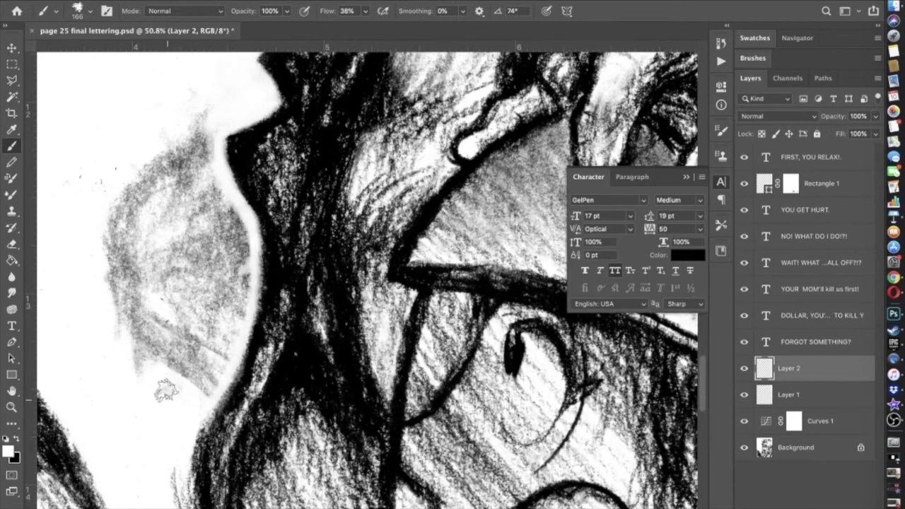
pyautogui.moveTo(206, 395)
pyautogui.mouseDown()
pyautogui.moveTo(245, 302)
pyautogui.moveTo(248, 264)
pyautogui.moveTo(212, 179)
pyautogui.moveTo(222, 119)
pyautogui.mouseUp()
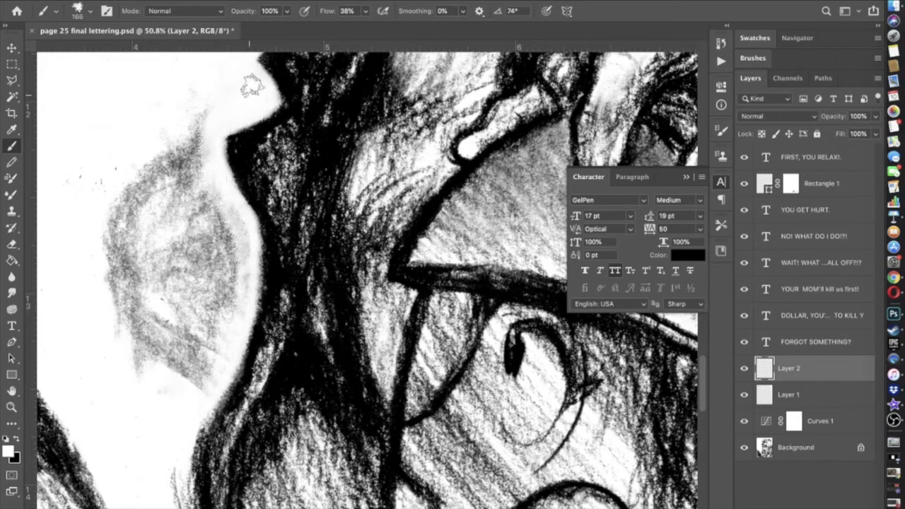
# - Paint out the rest of the large grey smudge beside the jacket's lower edge with a 182 px white Pencil, then return to the Brush
pyautogui.click(13, 162)
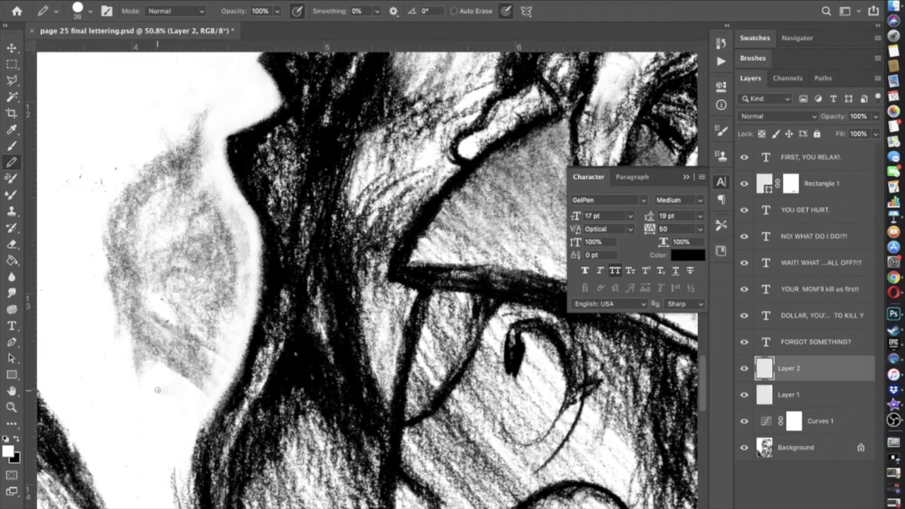
pyautogui.click(92, 10)
pyautogui.click(126, 49)
pyautogui.moveTo(205, 99)
pyautogui.mouseDown()
pyautogui.moveTo(214, 99)
pyautogui.moveTo(201, 159)
pyautogui.moveTo(206, 192)
pyautogui.moveTo(230, 232)
pyautogui.moveTo(235, 280)
pyautogui.moveTo(233, 331)
pyautogui.moveTo(212, 375)
pyautogui.moveTo(137, 347)
pyautogui.moveTo(82, 168)
pyautogui.moveTo(106, 229)
pyautogui.moveTo(158, 141)
pyautogui.moveTo(191, 248)
pyautogui.moveTo(212, 241)
pyautogui.moveTo(198, 339)
pyautogui.moveTo(131, 311)
pyautogui.moveTo(169, 332)
pyautogui.moveTo(165, 135)
pyautogui.moveTo(208, 318)
pyautogui.moveTo(192, 354)
pyautogui.mouseUp()
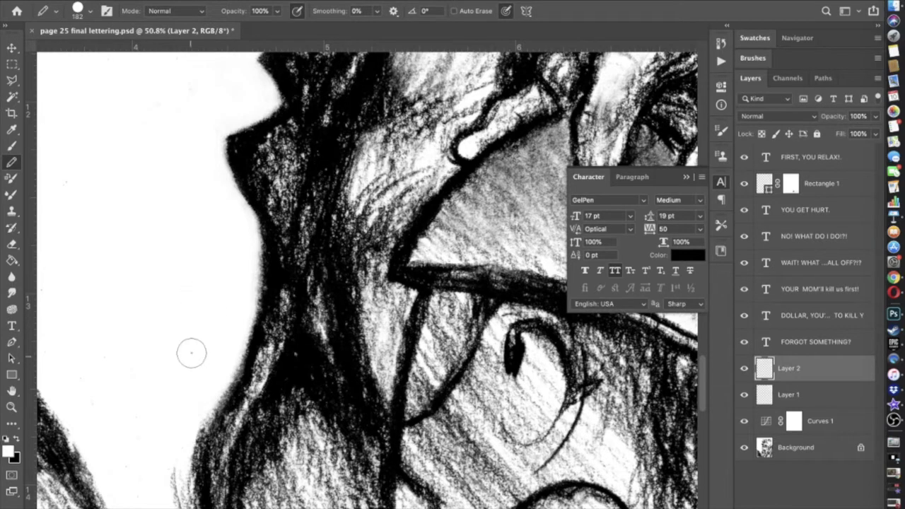
pyautogui.click(11, 146)
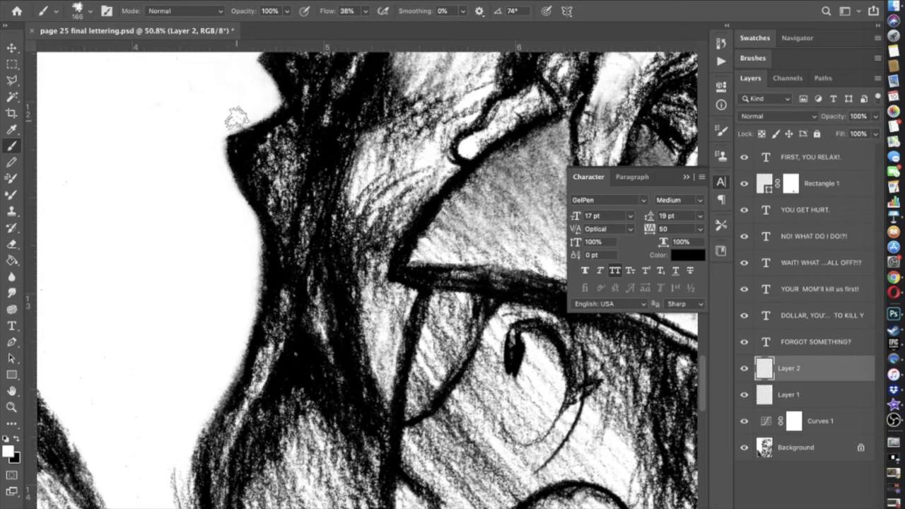
# - Examine the cleaned jacket edge, the lettered balloons and the panels across the whole page for remaining smudges
pyautogui.scroll(-10, 263, 101)
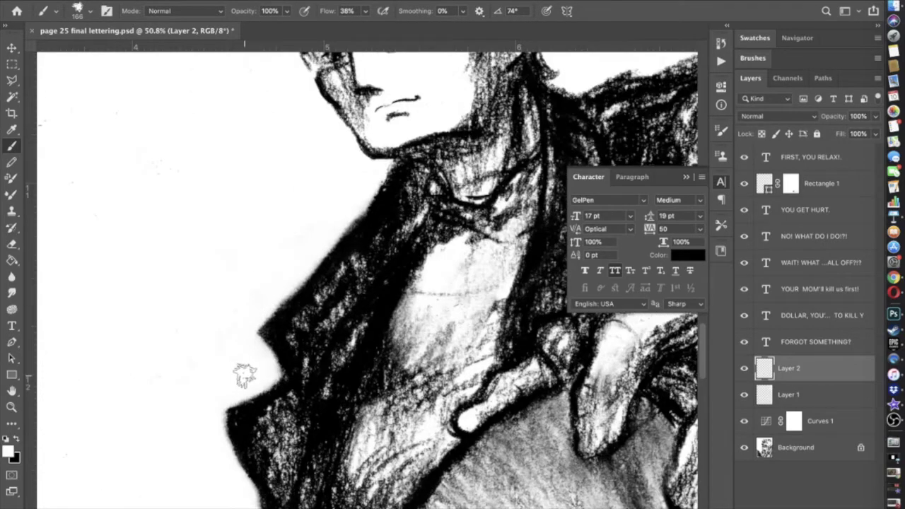
pyautogui.scroll(-5, 307, 241)
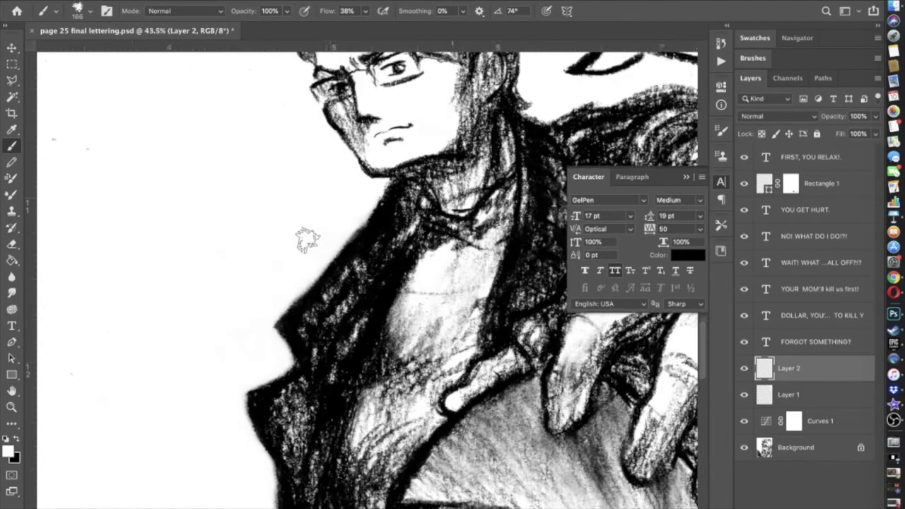
pyautogui.scroll(-2, 308, 240)
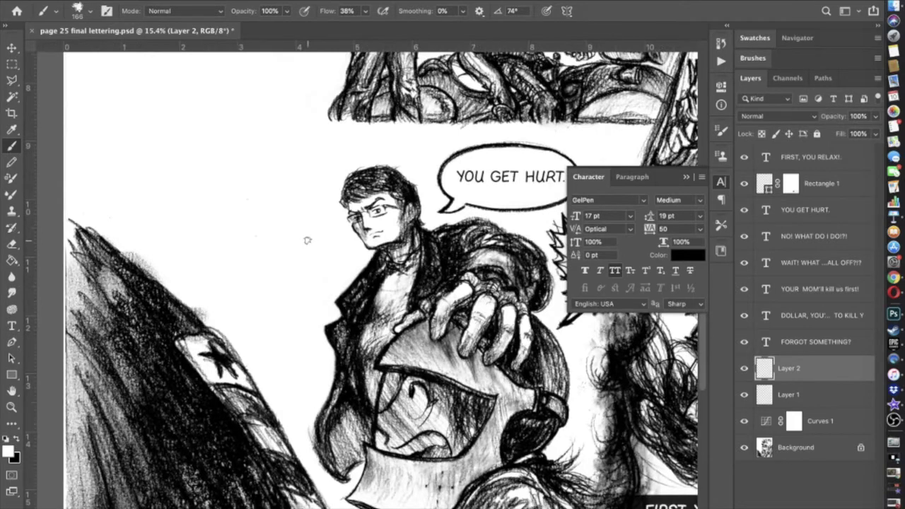
pyautogui.scroll(-2, 308, 240)
pyautogui.scroll(-2, 307, 240)
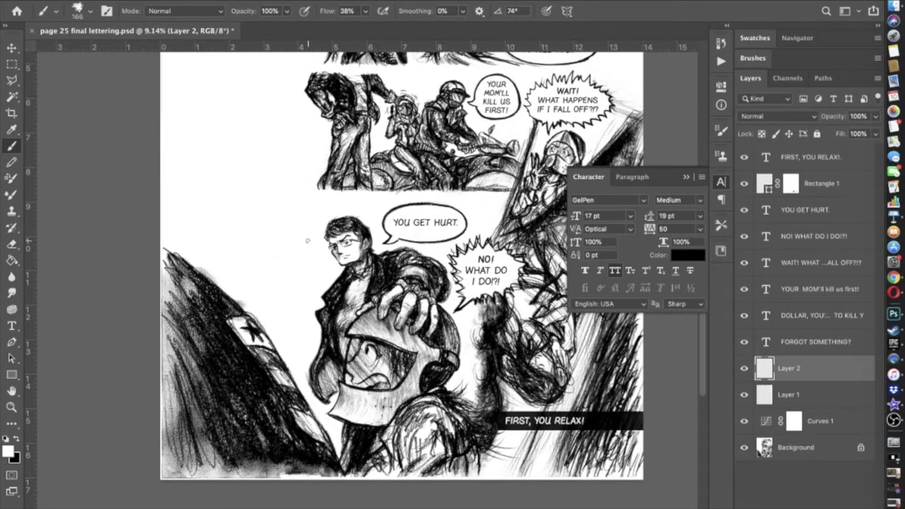
pyautogui.scroll(-1, 307, 240)
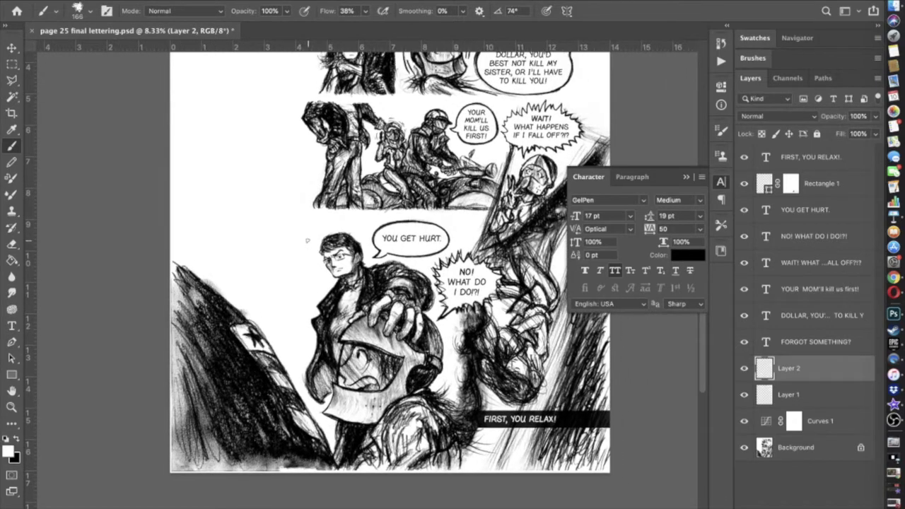
pyautogui.hscroll(2, 306, 240)
pyautogui.scroll(1, 307, 241)
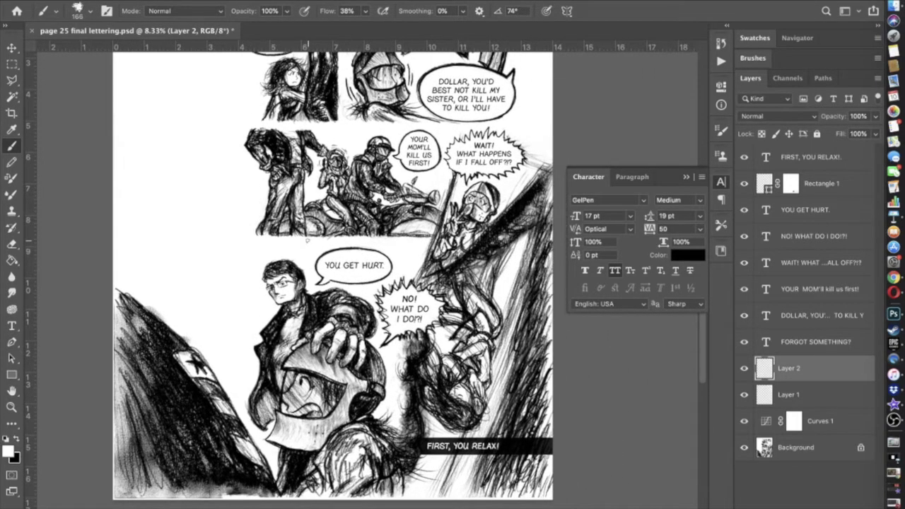
pyautogui.hscroll(2, 306, 240)
pyautogui.scroll(1, 307, 240)
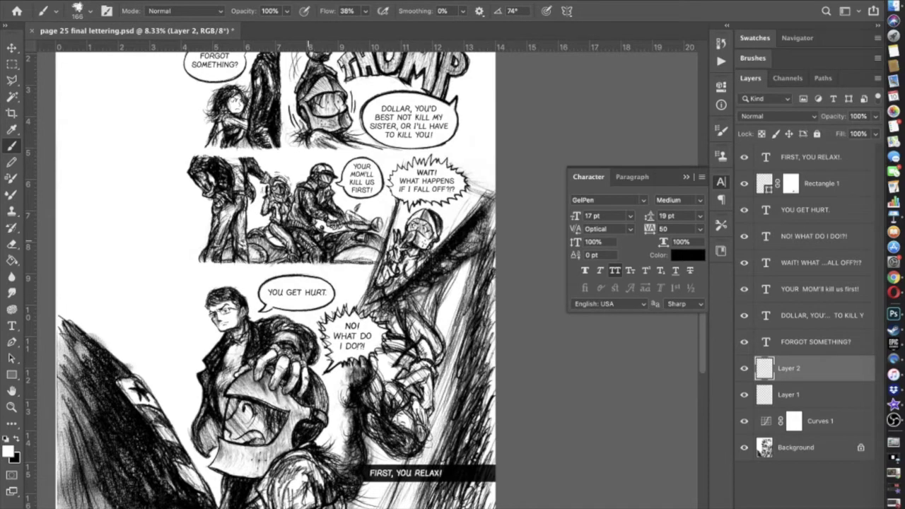
pyautogui.hscroll(3, 309, 241)
pyautogui.scroll(2, 309, 241)
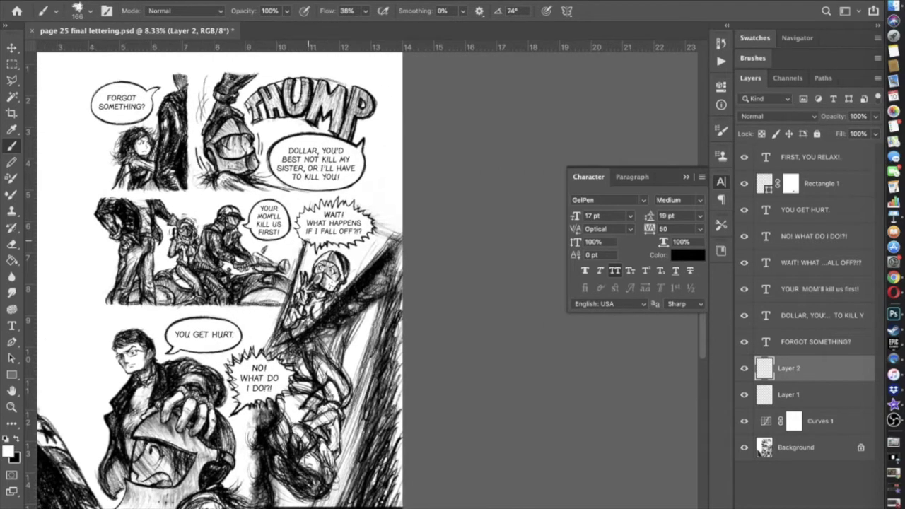
pyautogui.scroll(-1, 308, 240)
pyautogui.hscroll(-1, 308, 240)
pyautogui.scroll(4, 308, 240)
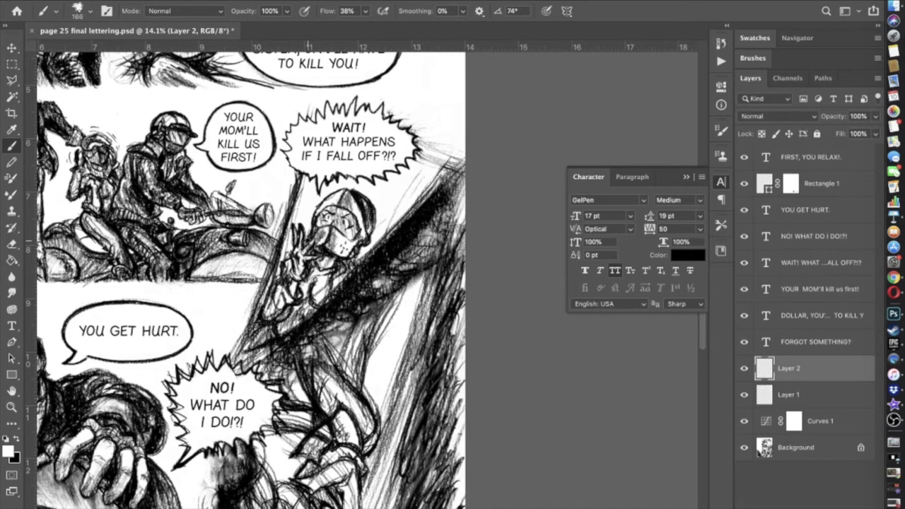
pyautogui.hscroll(-4, 308, 240)
pyautogui.scroll(-3, 308, 240)
pyautogui.scroll(-4, 308, 241)
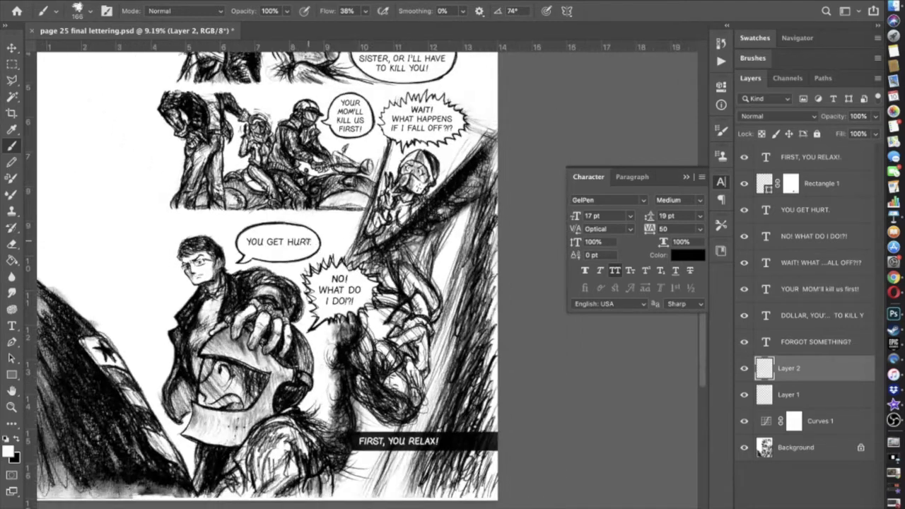
pyautogui.scroll(-2, 308, 242)
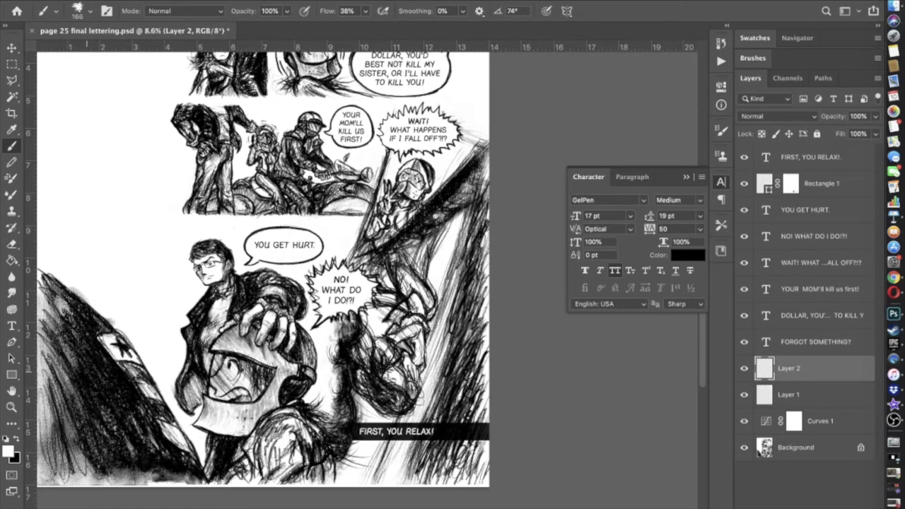
pyautogui.scroll(2, 128, 301)
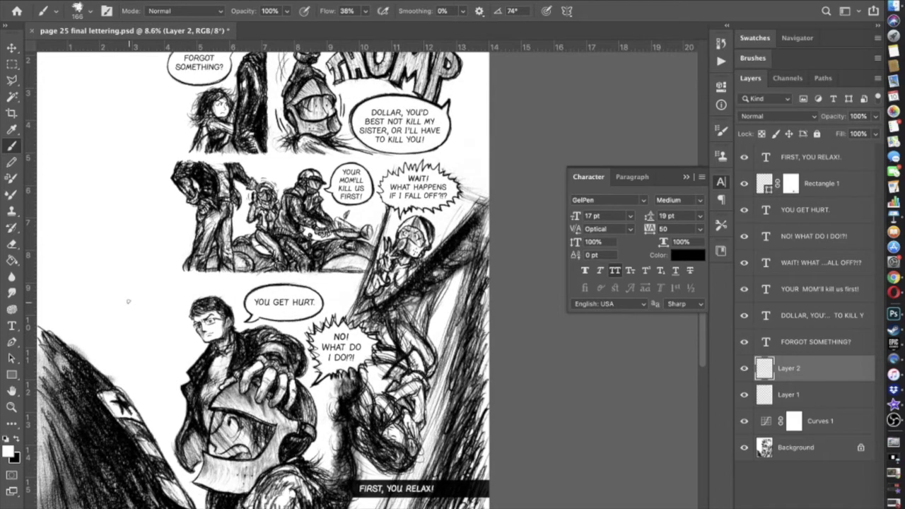
# - Save the cleaned-up page 25 final lettering document
pyautogui.press('super+0')
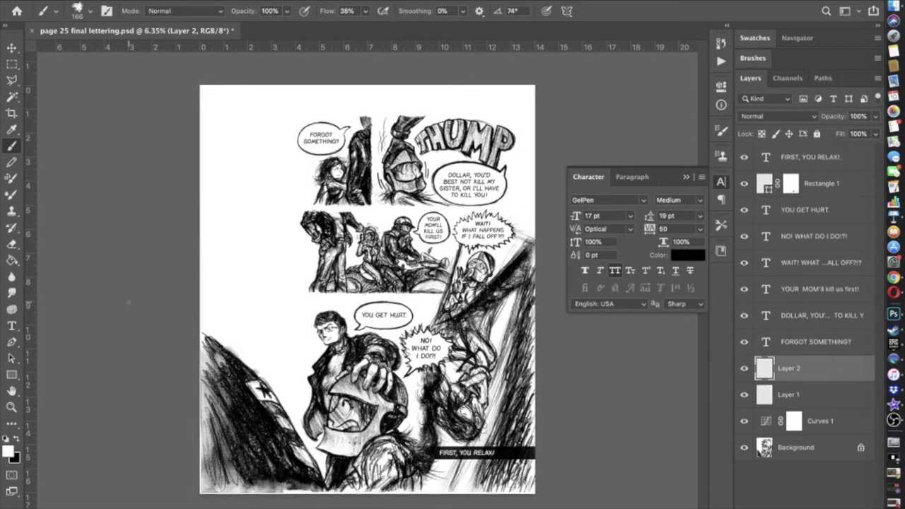
pyautogui.press('super+s')
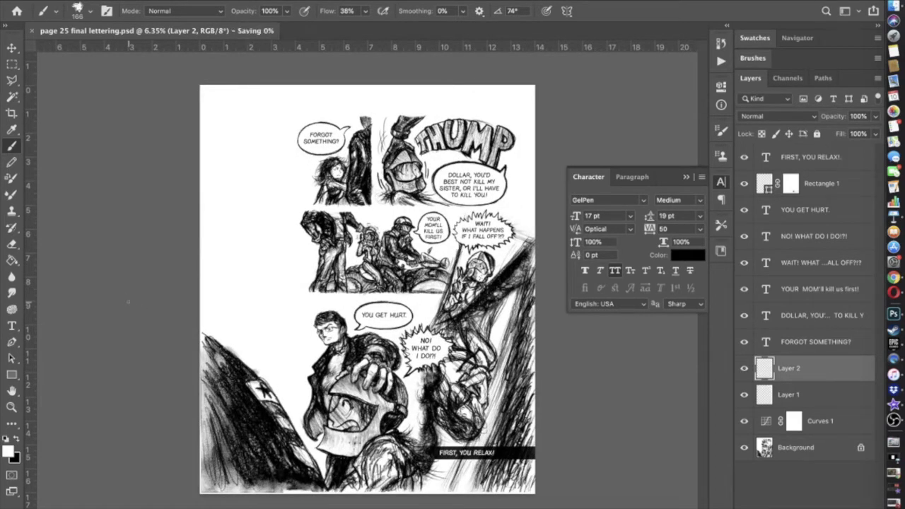
# - Compare the page with Rectangle 1, Layer 2 and Layer 1 each hidden and shown, leaving Layer 2 selected and all layers visible
pyautogui.click(743, 185)
pyautogui.click(744, 185)
pyautogui.click(753, 211)
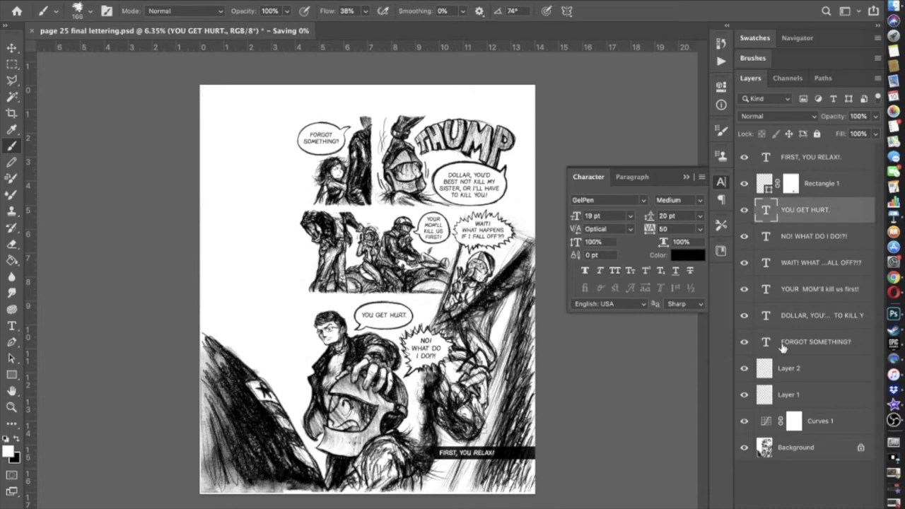
pyautogui.click(787, 373)
pyautogui.click(744, 368)
pyautogui.click(743, 369)
pyautogui.click(743, 369)
pyautogui.click(743, 369)
pyautogui.click(744, 369)
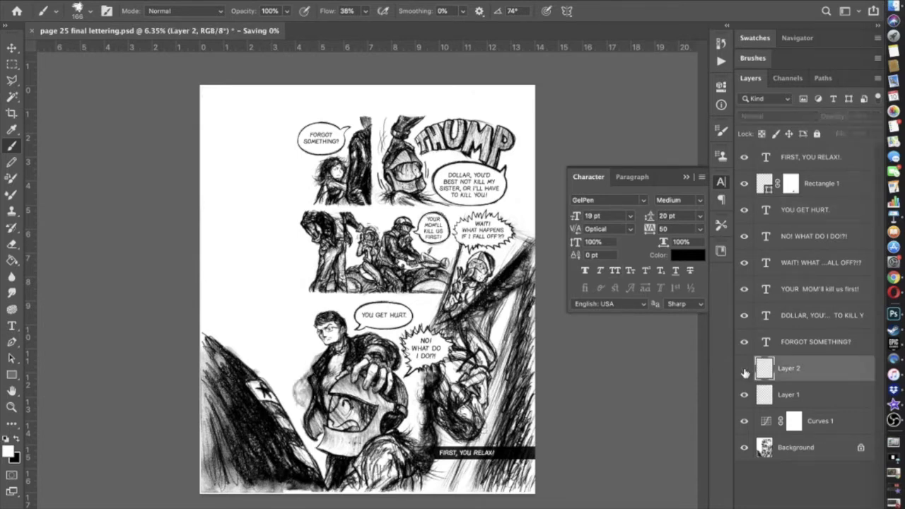
pyautogui.click(743, 369)
pyautogui.click(744, 401)
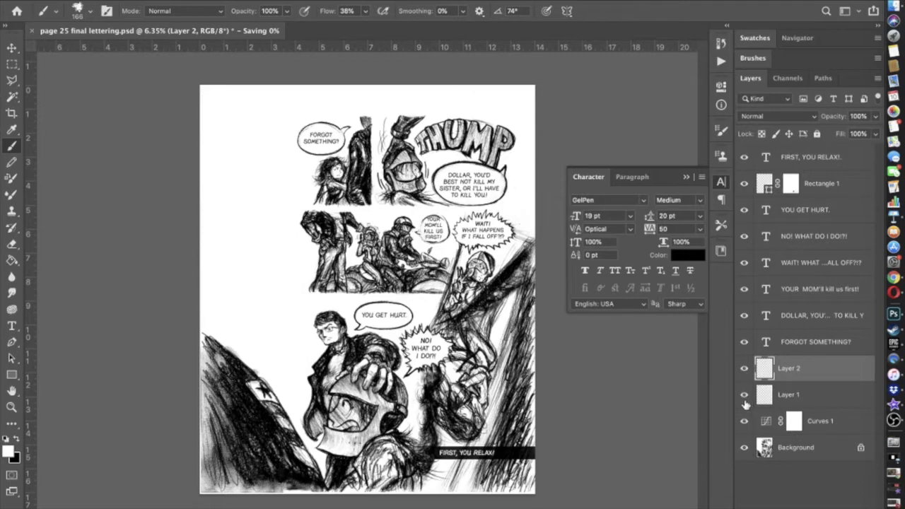
pyautogui.click(744, 401)
pyautogui.click(744, 401)
pyautogui.click(745, 402)
pyautogui.click(744, 402)
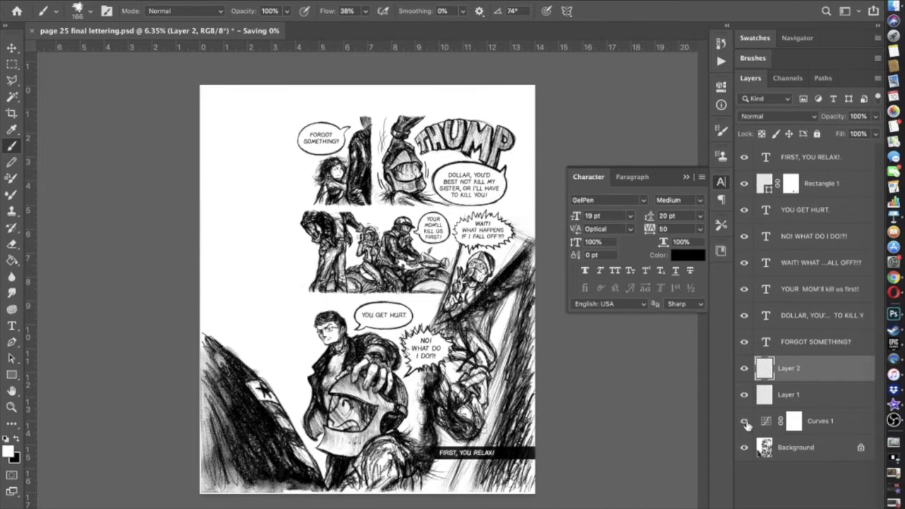
# - Merge Layer 2, Layer 1, Curves 1 and Background into a single layer beneath the lettering
pyautogui.keyDown('shift'); pyautogui.click(803, 458); pyautogui.keyUp('shift')
pyautogui.rightClick(803, 458)
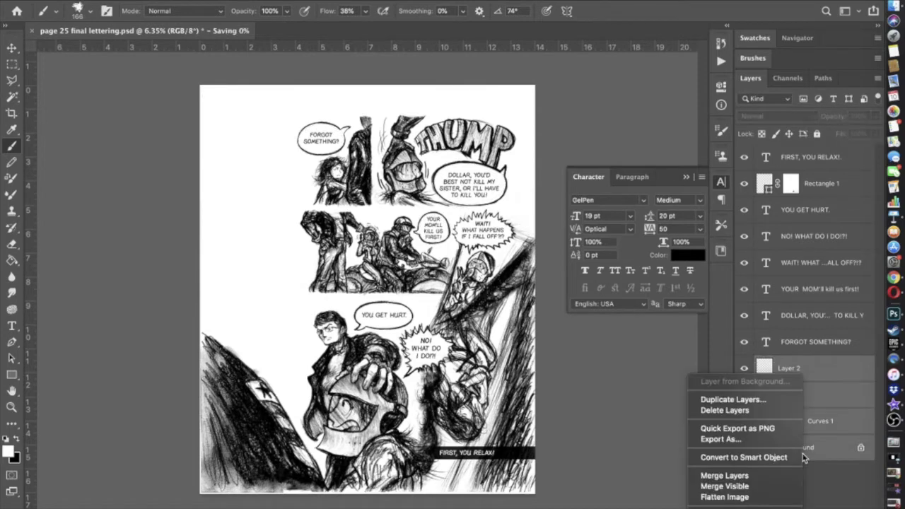
pyautogui.click(722, 475)
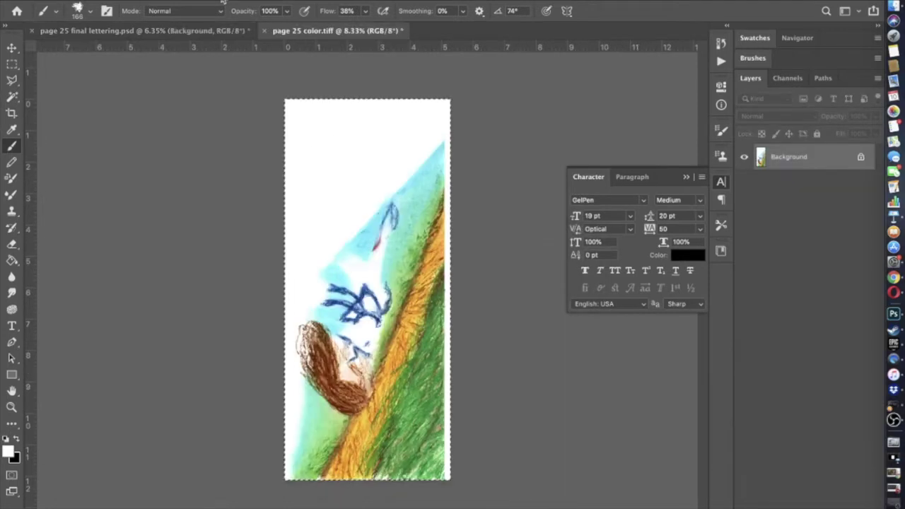
# - Return to the page 25 final lettering document and paste the copied colour artwork onto a new layer directly above Background
pyautogui.click(170, 31)
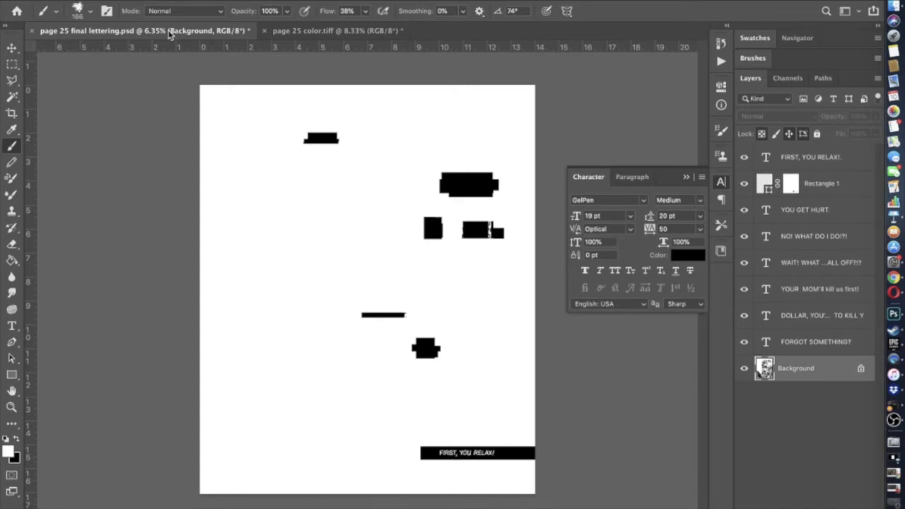
pyautogui.click(743, 156)
pyautogui.click(744, 159)
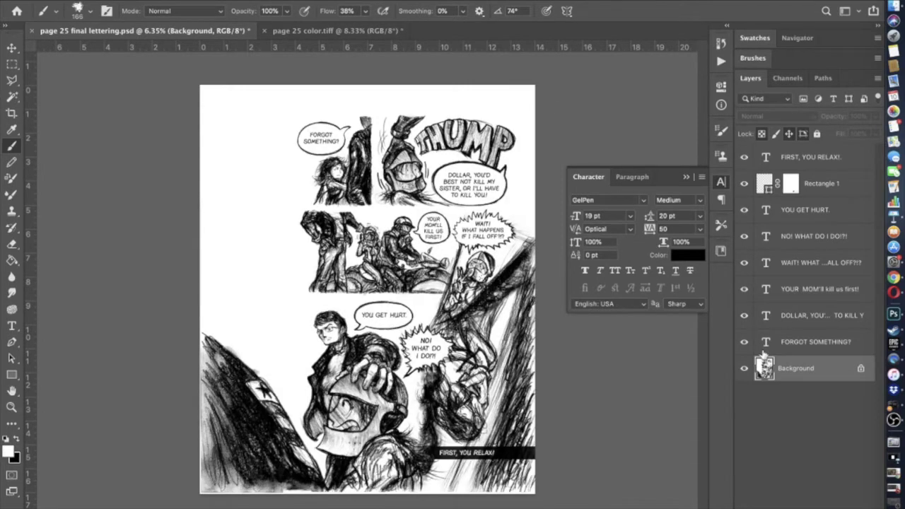
pyautogui.hotkey('ctrl', 'shift', 'alt', 'n')
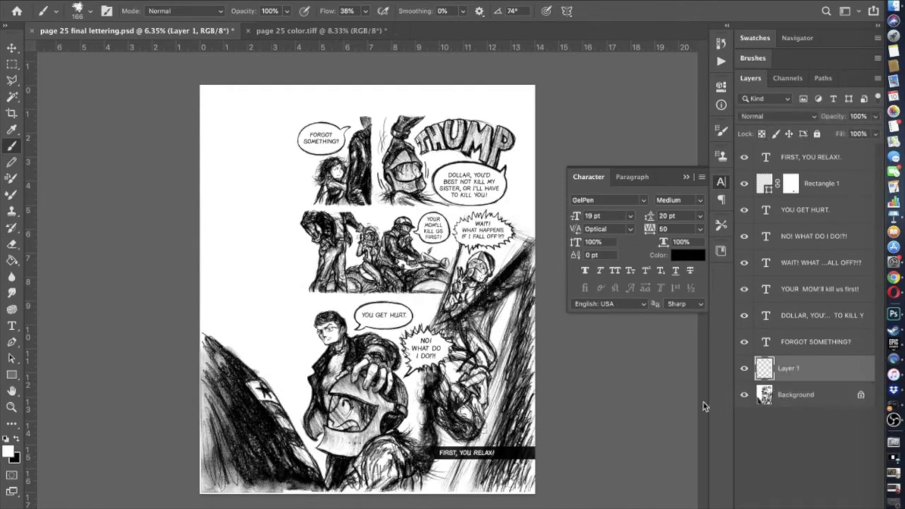
pyautogui.hotkey('ctrl', 'v')
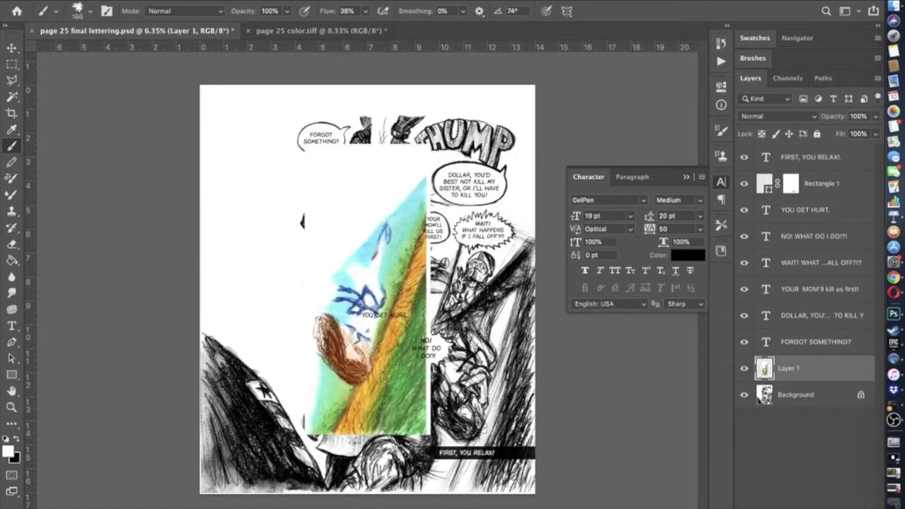
# - Set the blend mode of the pasted colour layer to Multiply in its blending options
pyautogui.click(185, 2)
pyautogui.moveTo(243, 108)
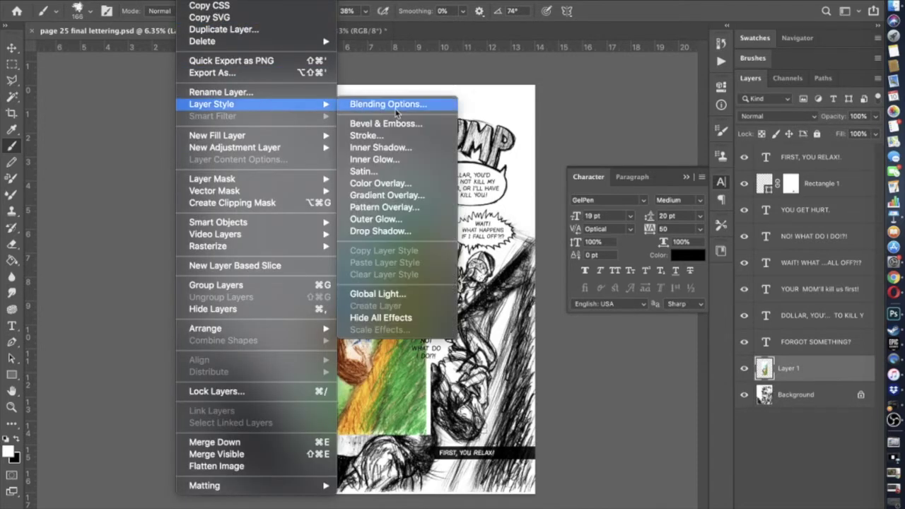
pyautogui.click(395, 110)
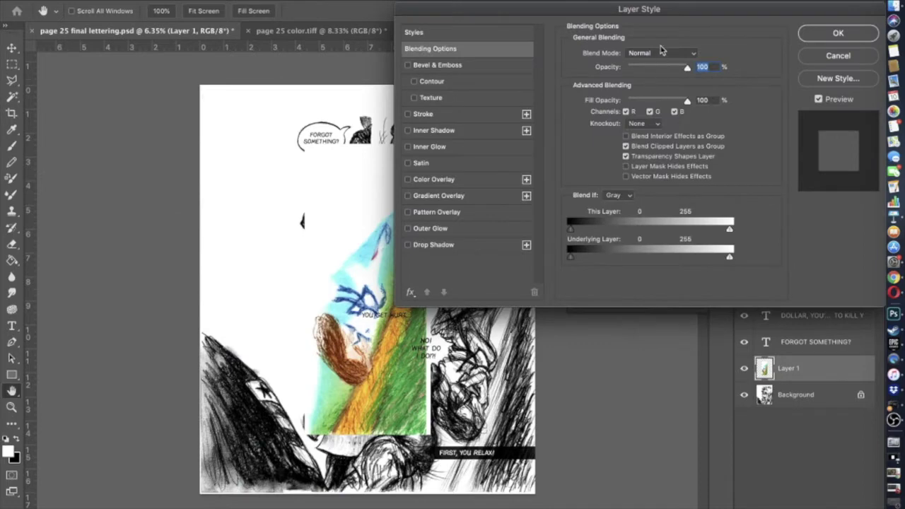
pyautogui.click(661, 52)
pyautogui.click(662, 93)
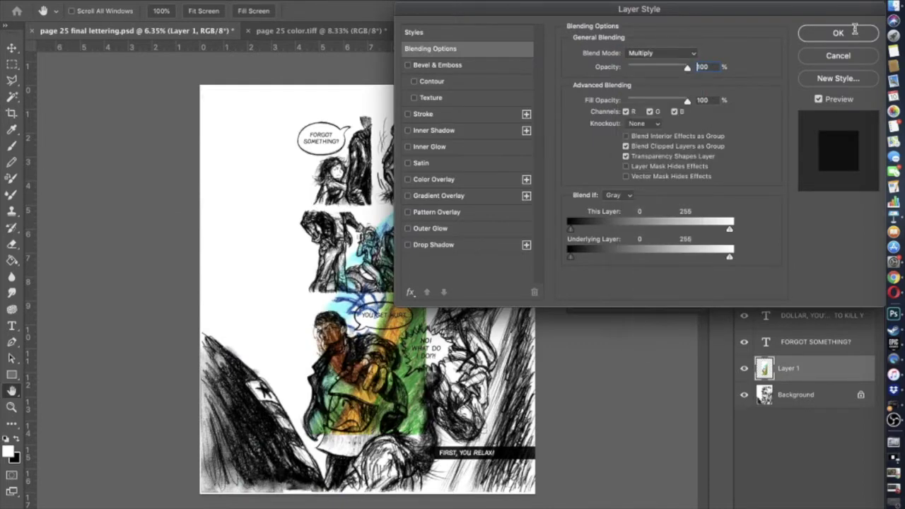
pyautogui.press('Return')
# - Raise Layer 1 above all lettering layers and move its colour artwork over the upside-down figure in the page's lower right panel
pyautogui.moveTo(802, 373); pyautogui.dragTo(806, 157)
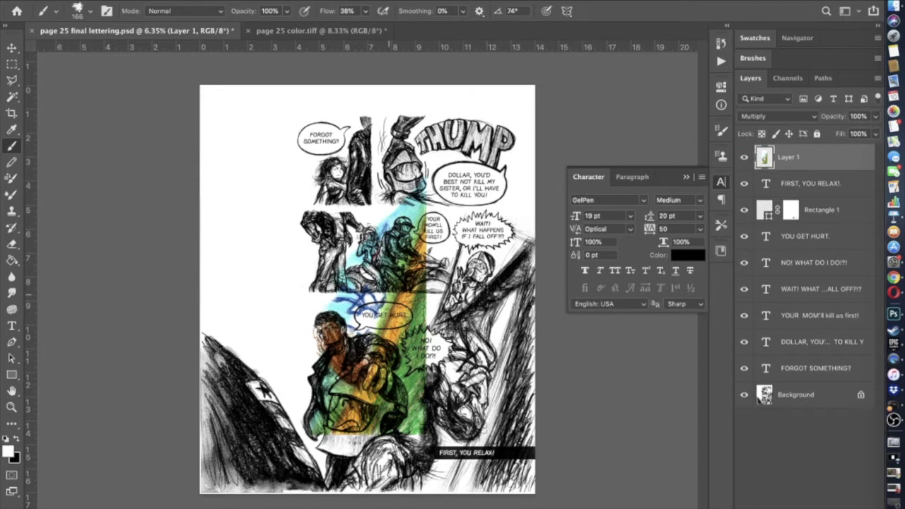
pyautogui.click(11, 47)
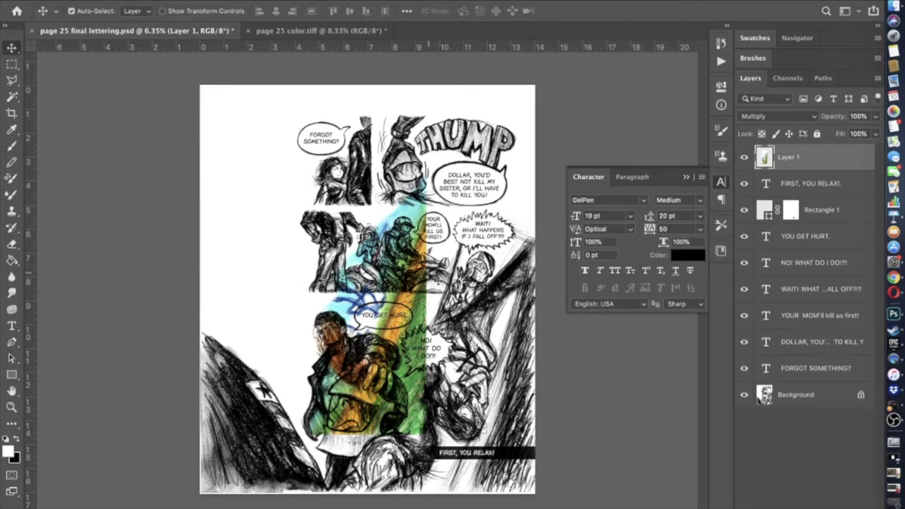
pyautogui.moveTo(423, 313); pyautogui.dragTo(529, 370)
# - Examine how the colour artwork lines up with the line art in the falling-figure panel, comparing Layer 1 hidden and shown
pyautogui.scroll(6, 477, 398)
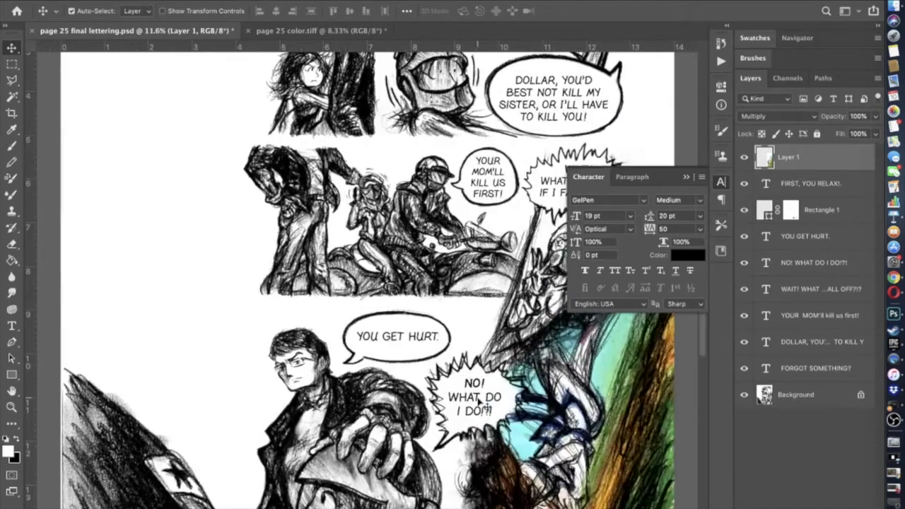
pyautogui.hscroll(5, 477, 397)
pyautogui.scroll(-4, 477, 398)
pyautogui.scroll(4, 477, 398)
pyautogui.scroll(2, 478, 402)
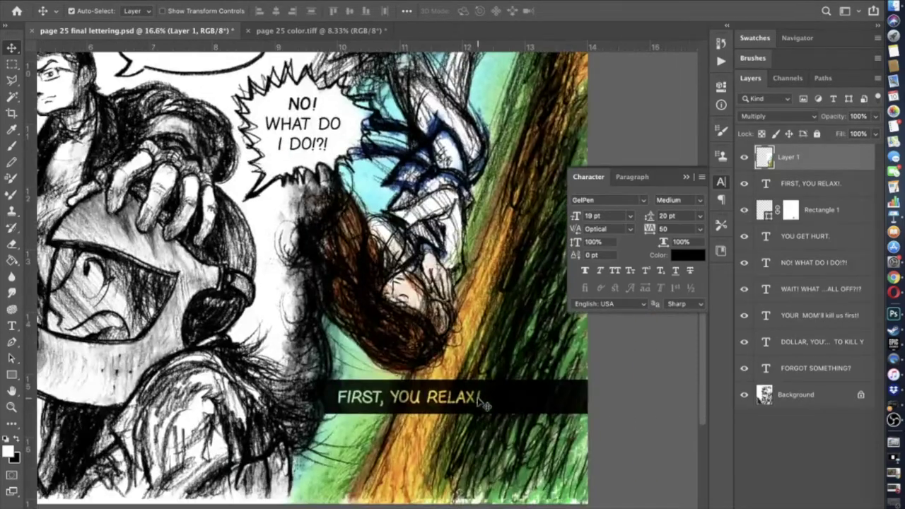
pyautogui.scroll(-6, 479, 403)
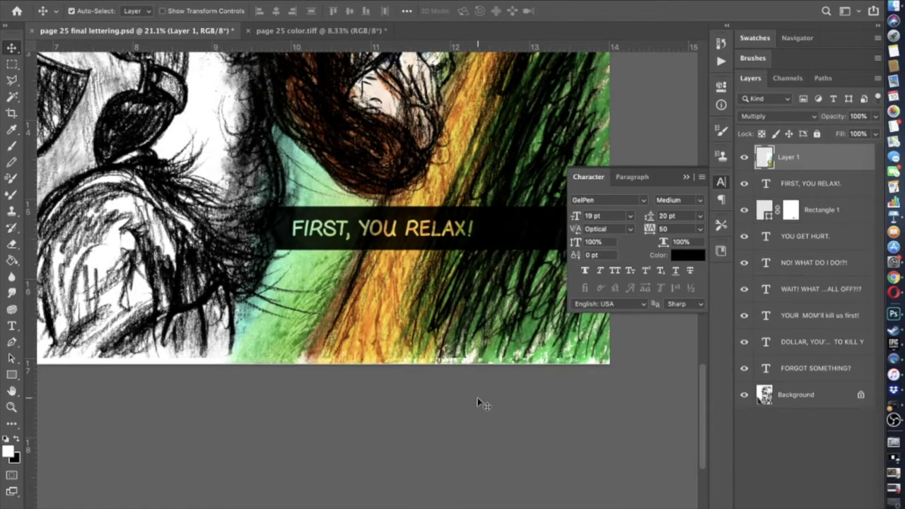
pyautogui.scroll(2, 477, 400)
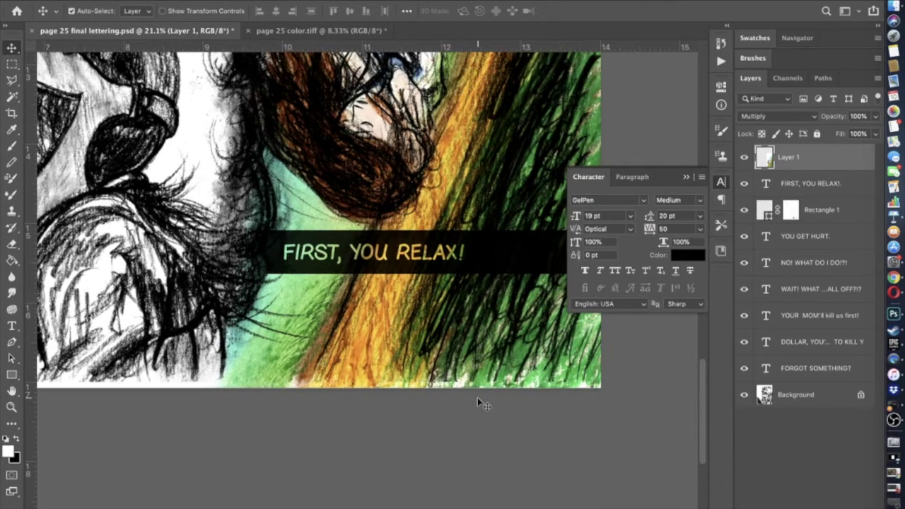
pyautogui.click(744, 158)
pyautogui.click(744, 158)
pyautogui.scroll(10, 549, 395)
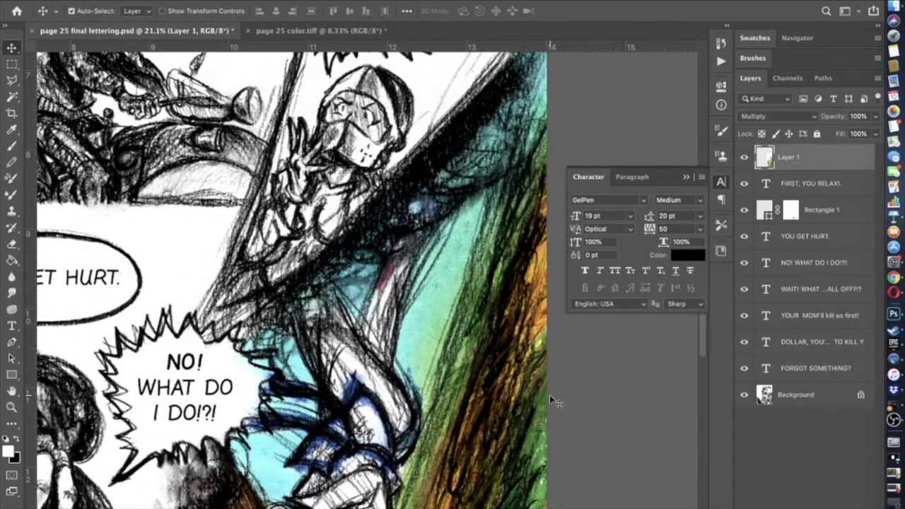
pyautogui.scroll(8, 549, 394)
pyautogui.scroll(-20, 549, 395)
pyautogui.scroll(-5, 549, 394)
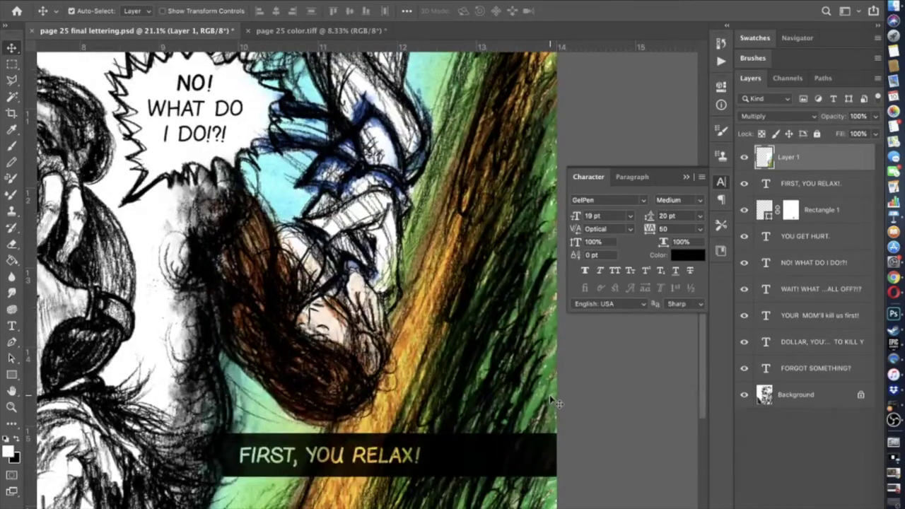
pyautogui.scroll(-5, 555, 402)
pyautogui.scroll(-2, 555, 402)
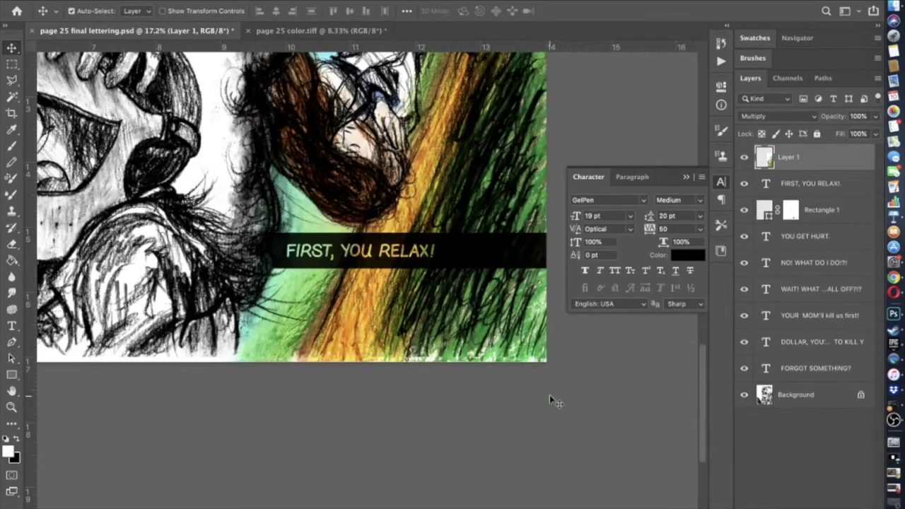
pyautogui.scroll(2, 550, 399)
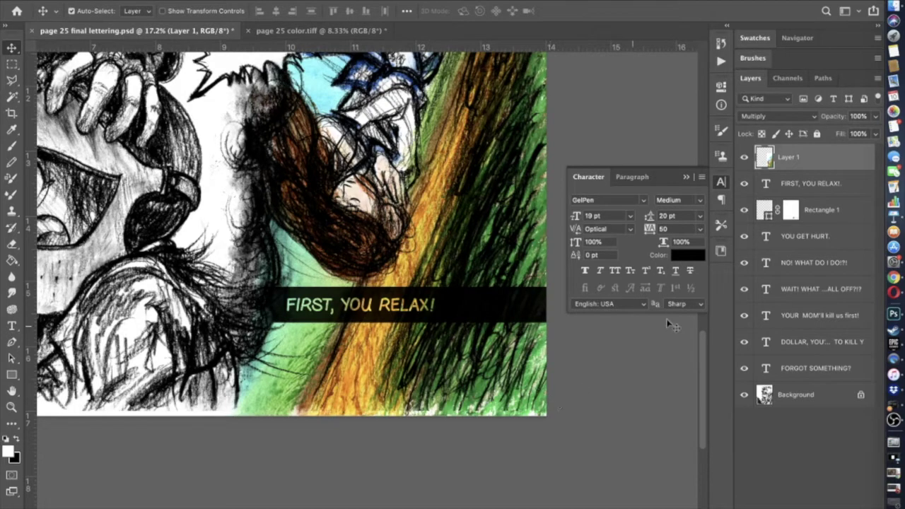
# - On Background, sample the page white and paint the lower right page edge with the KYLE Ultimate Pencil Hard brush at 268 px
pyautogui.click(788, 397)
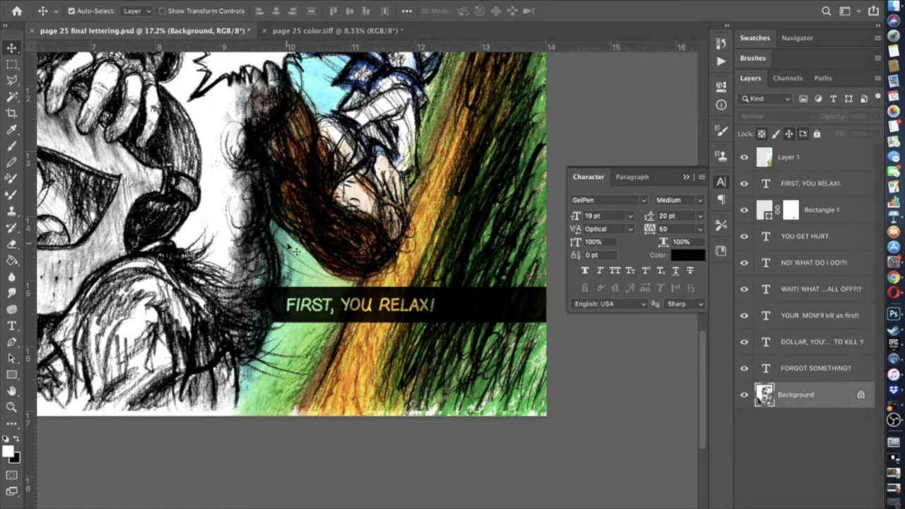
pyautogui.click(12, 129)
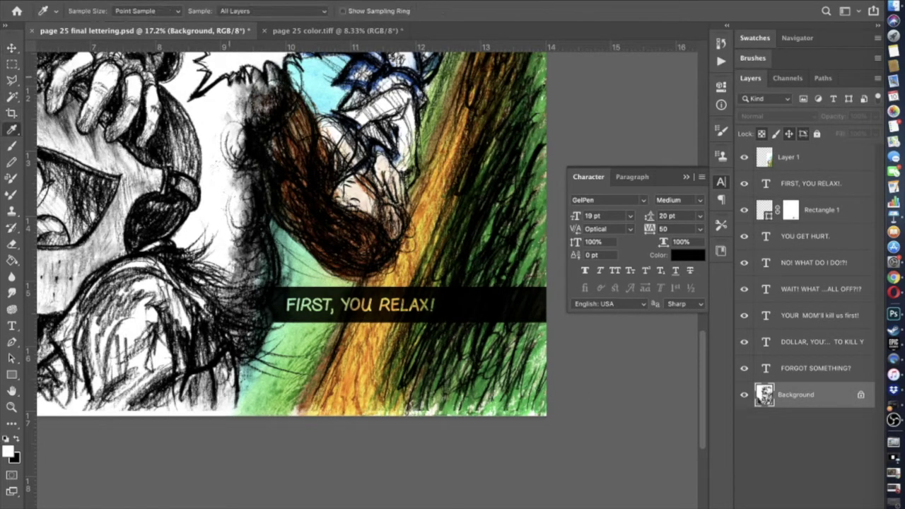
pyautogui.click(207, 111)
pyautogui.click(11, 146)
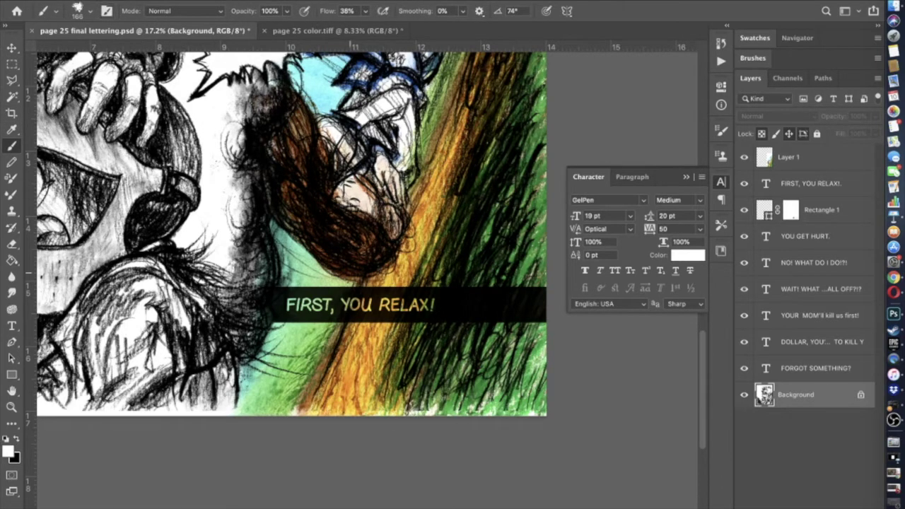
pyautogui.click(91, 11)
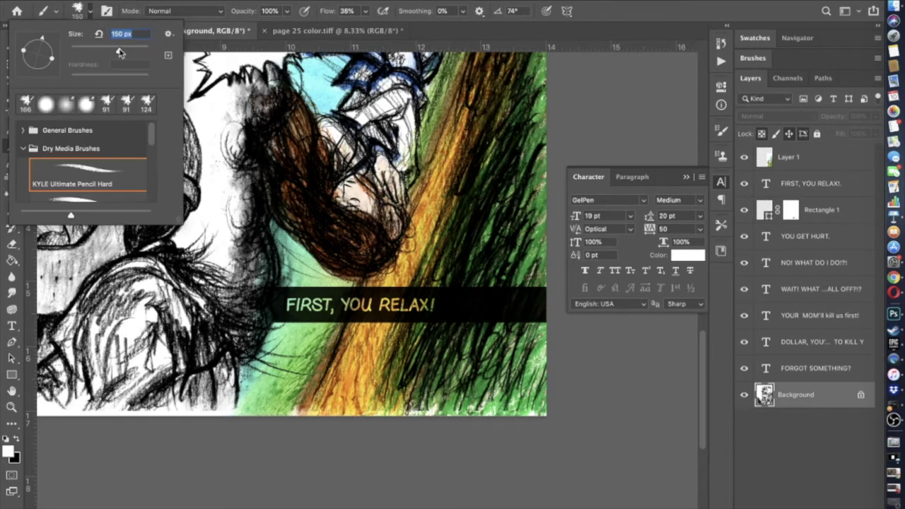
pyautogui.moveTo(116, 51); pyautogui.dragTo(132, 47)
pyautogui.click(549, 414)
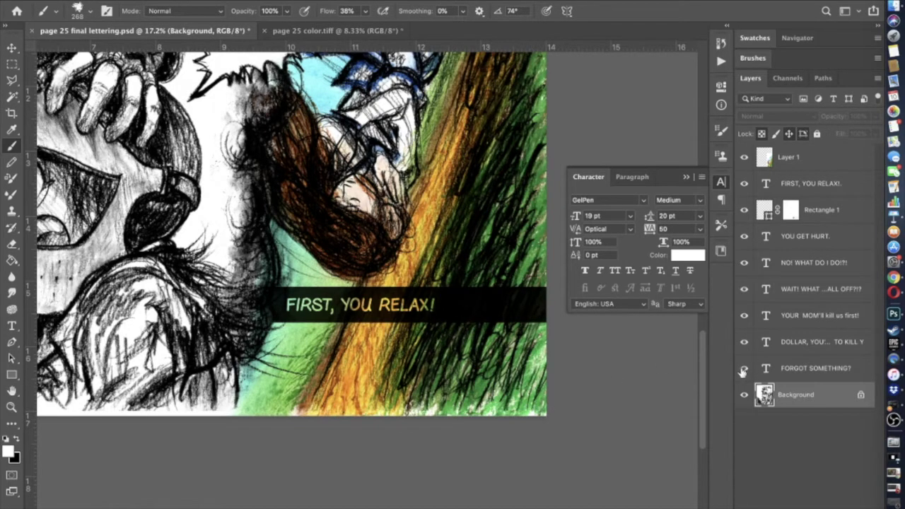
# - Check the page's bottom edge with Layer 1 hidden, show the layer again, and review the coloured panel against the surrounding artwork
pyautogui.click(744, 158)
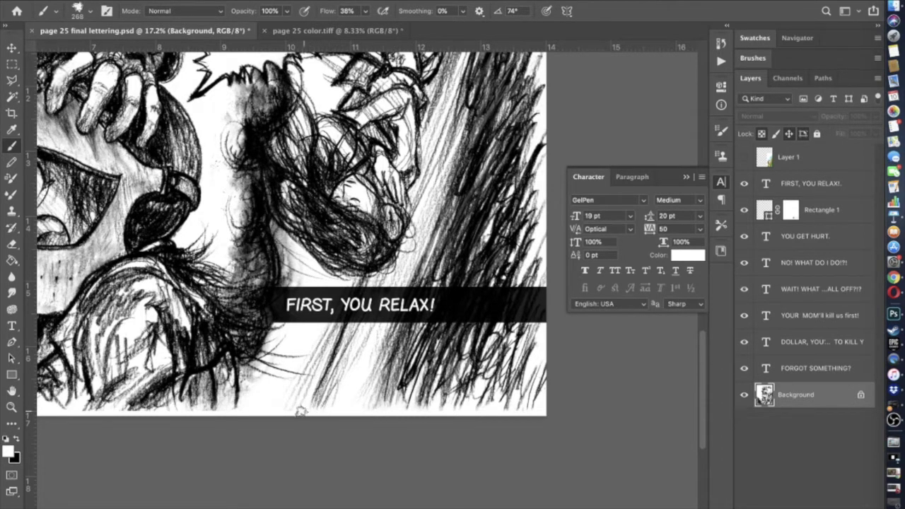
pyautogui.scroll(2, 424, 440)
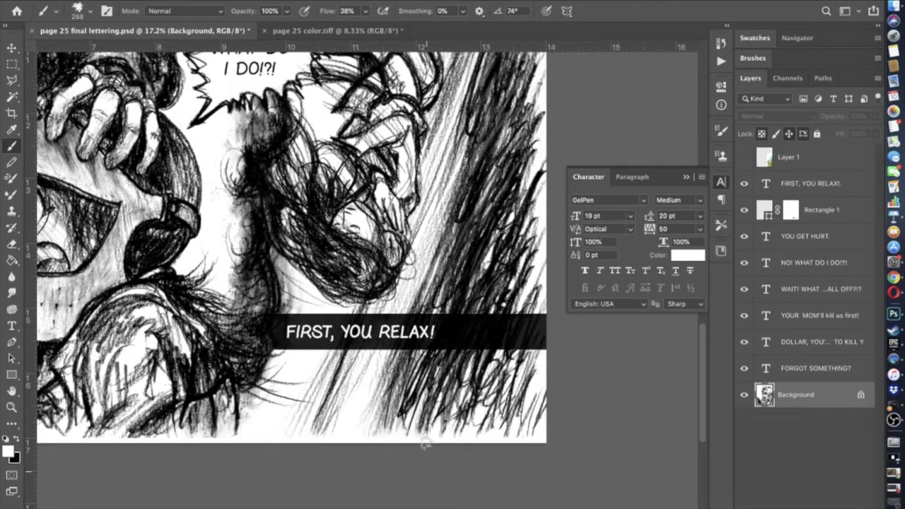
pyautogui.click(743, 161)
pyautogui.scroll(-2, 553, 303)
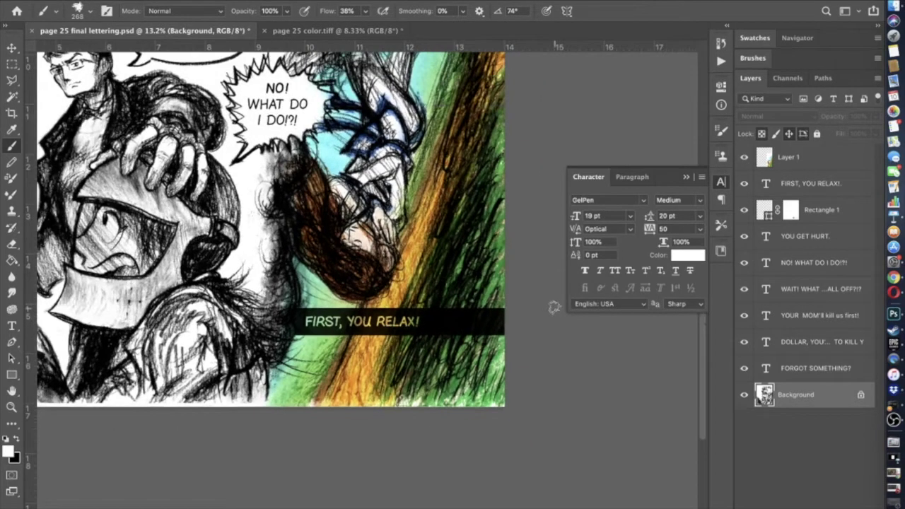
pyautogui.scroll(2, 553, 305)
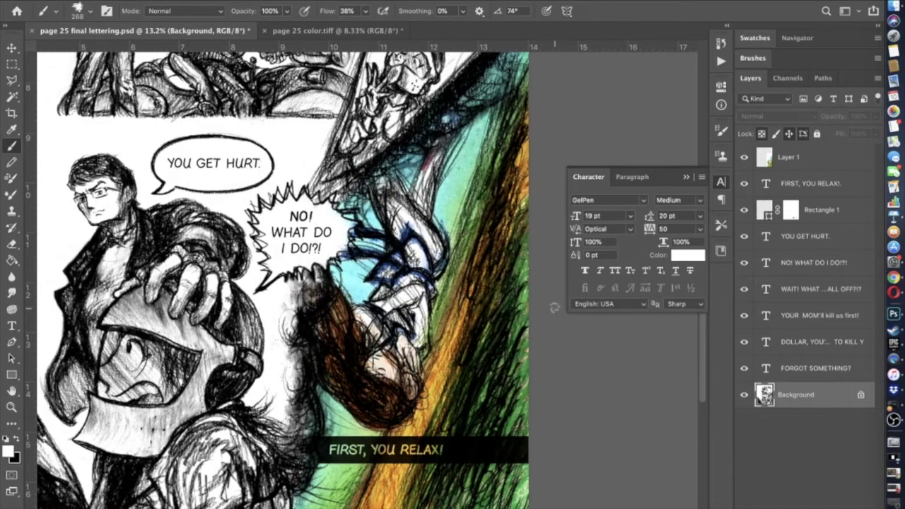
pyautogui.scroll(5, 553, 307)
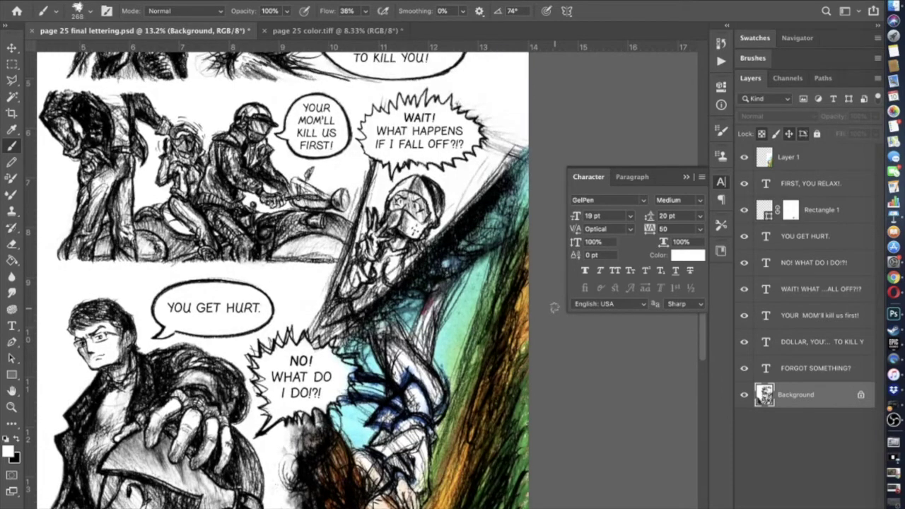
pyautogui.scroll(-4, 553, 308)
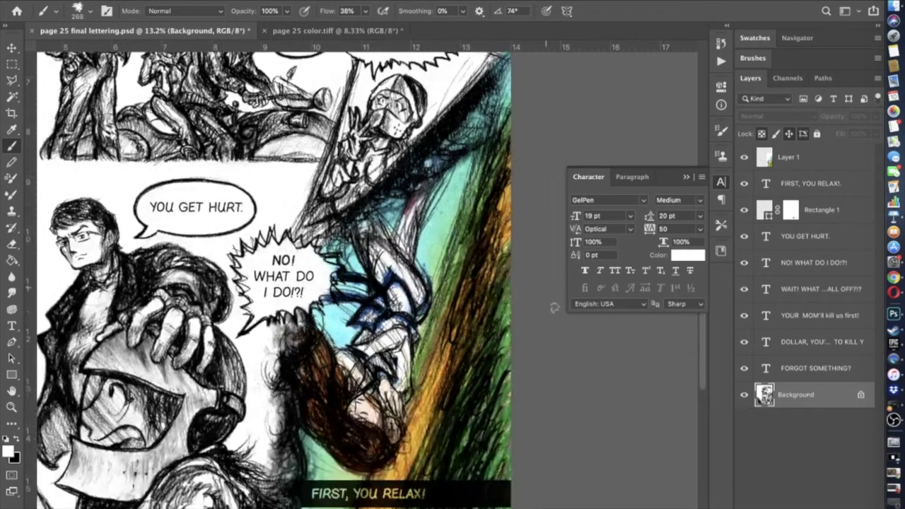
pyautogui.scroll(3, 553, 308)
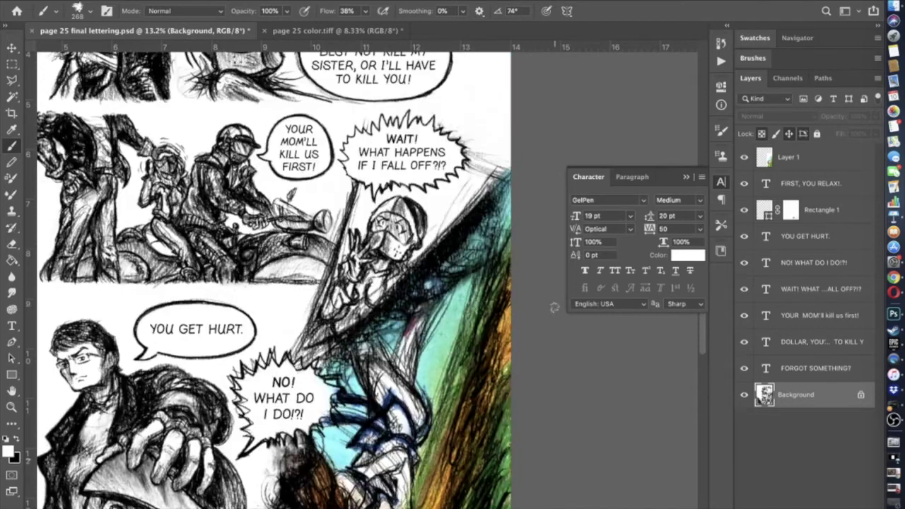
pyautogui.scroll(3, 555, 306)
pyautogui.scroll(-2, 554, 306)
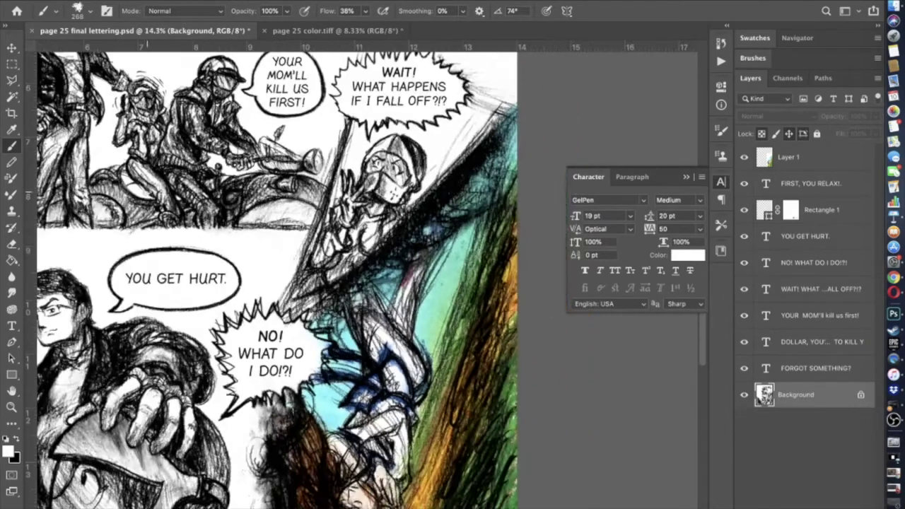
# - Sample the cyan of the sky beside the upside-down figure and shift the foreground colour to a bluer hue
pyautogui.click(11, 129)
pyautogui.click(328, 402)
pyautogui.click(10, 453)
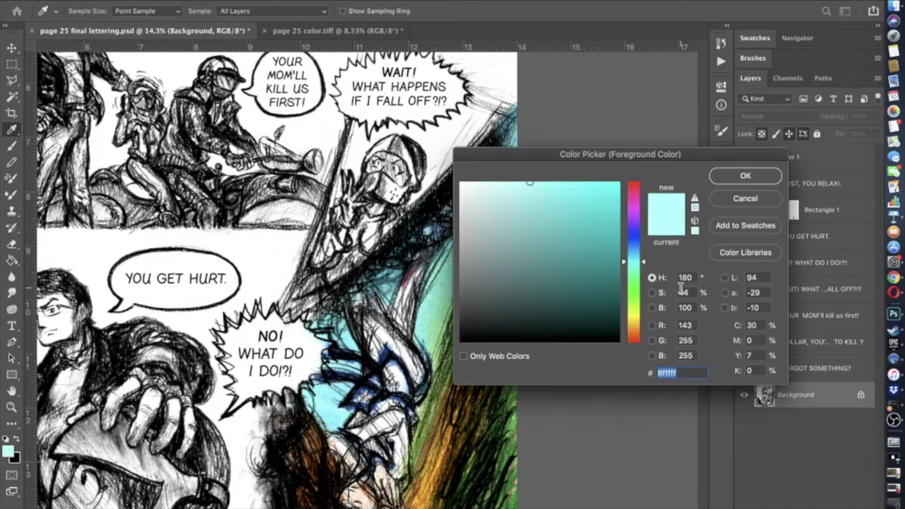
pyautogui.click(634, 247)
pyautogui.click(742, 177)
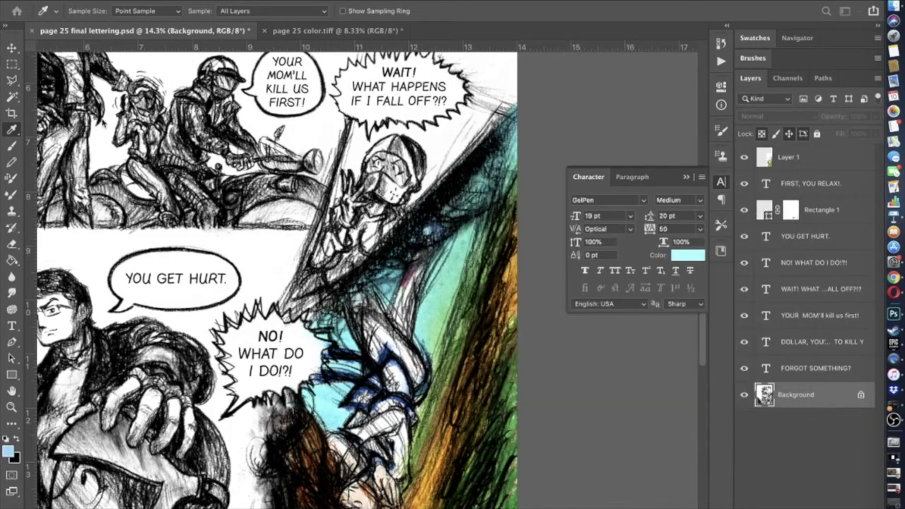
# - Brush the light blue over the upper sky on Layer 1 in Hue mode at 63% opacity with a 492 px brush
pyautogui.click(11, 144)
pyautogui.click(161, 11)
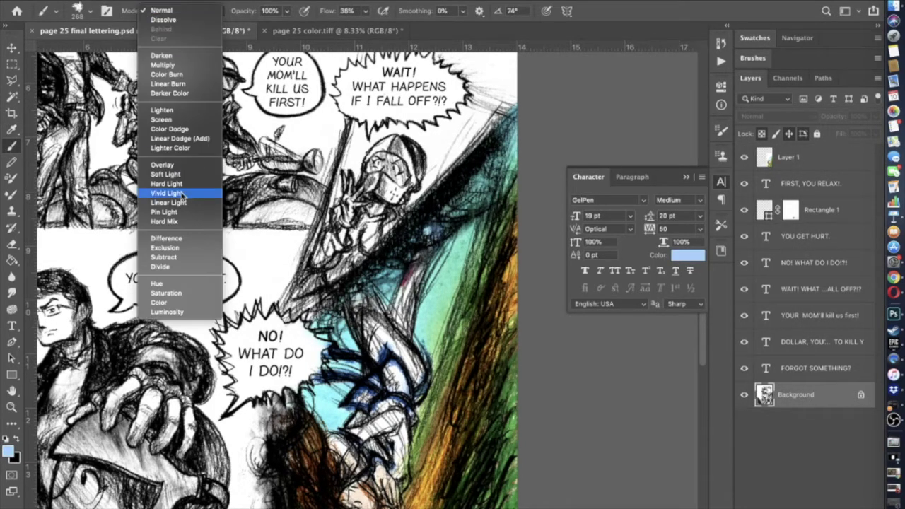
pyautogui.click(157, 283)
pyautogui.click(286, 10)
pyautogui.moveTo(271, 28); pyautogui.dragTo(264, 28)
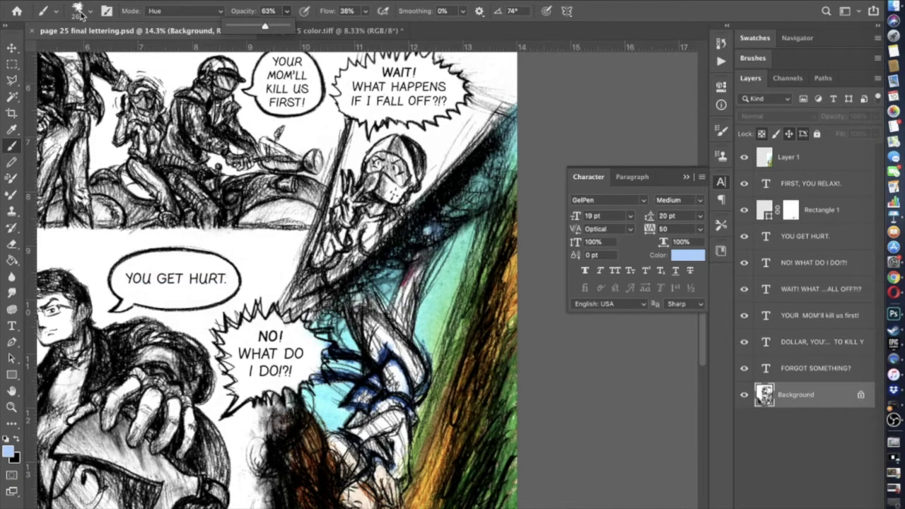
pyautogui.click(80, 16)
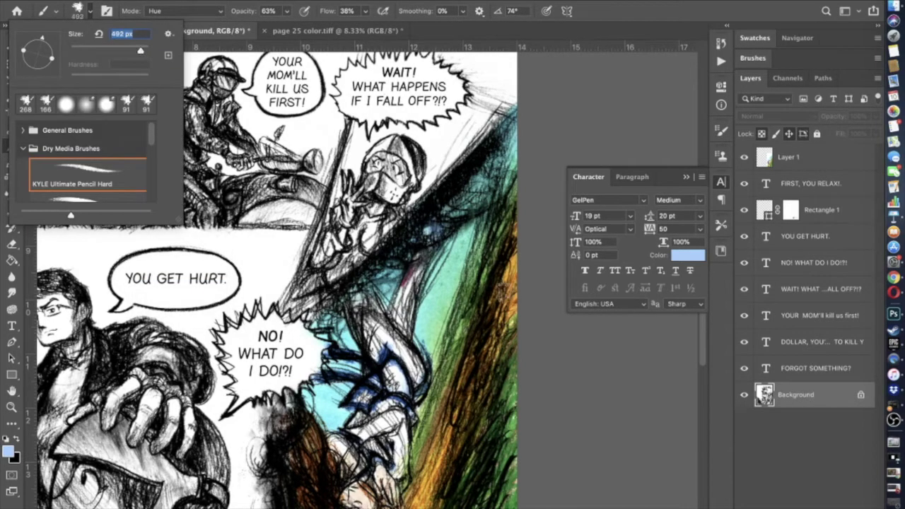
pyautogui.click(805, 162)
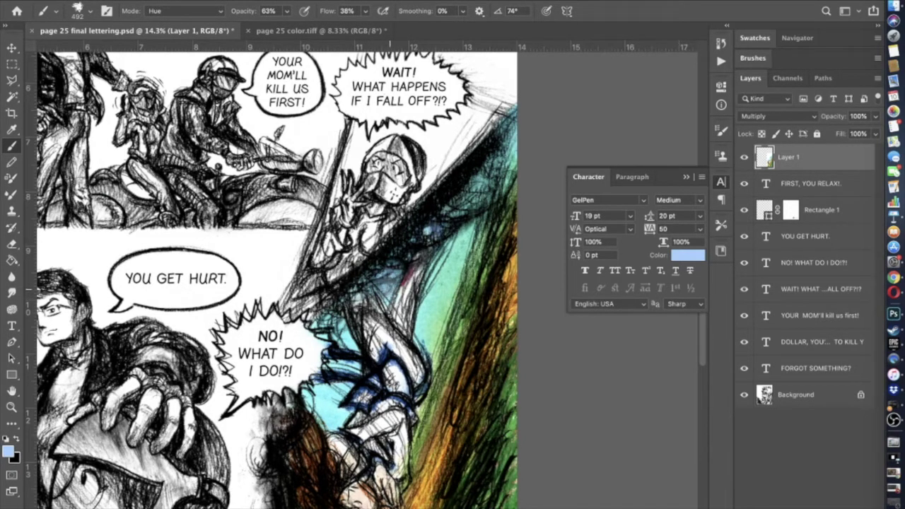
pyautogui.moveTo(466, 189)
pyautogui.mouseDown()
pyautogui.moveTo(486, 164)
pyautogui.moveTo(477, 190)
pyautogui.moveTo(505, 142)
pyautogui.mouseUp()
# - Lower the brush opacity to 33% and tint the sky around the upside-down figure on Layer 1 light blue
pyautogui.click(286, 10)
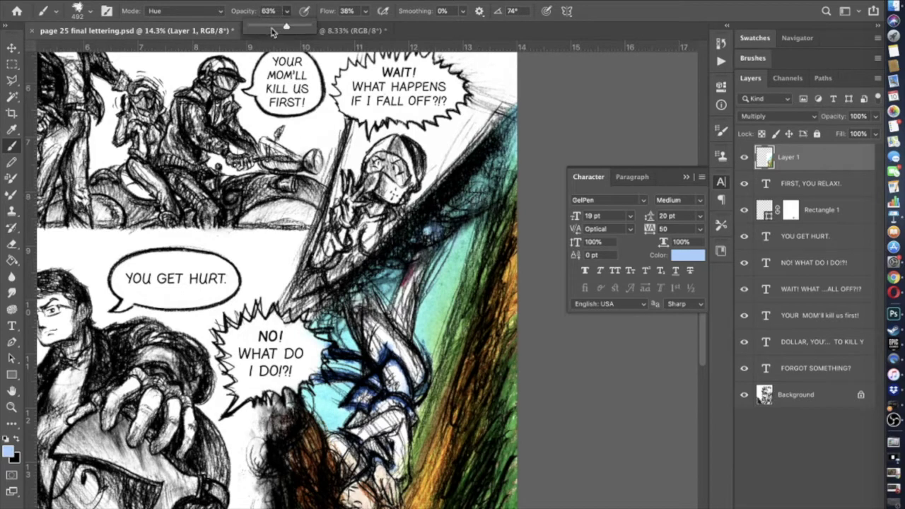
pyautogui.click(475, 216)
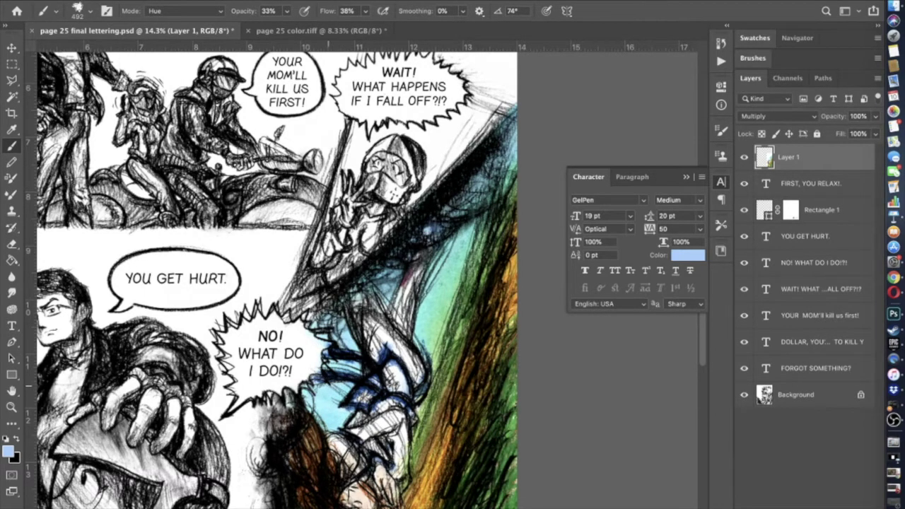
pyautogui.scroll(-5, 318, 385)
pyautogui.scroll(4, 299, 308)
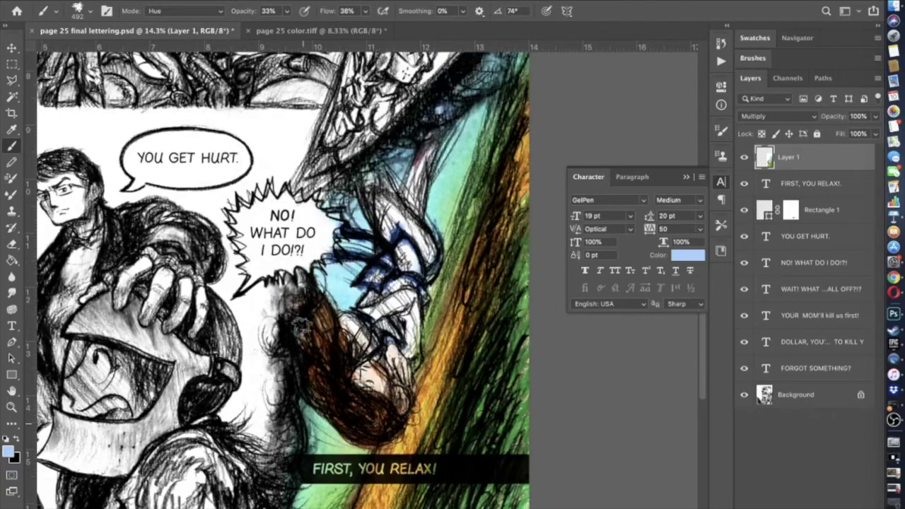
# - Move the "FIRST, YOU RELAX!" text layer above Layer 1 and make Layer 1 the active layer again
pyautogui.scroll(-2, 300, 327)
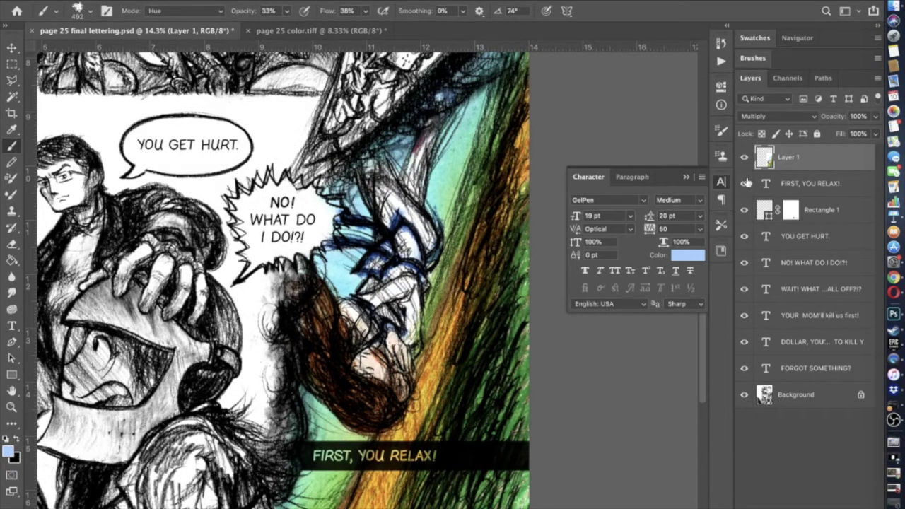
pyautogui.click(745, 184)
pyautogui.moveTo(822, 182); pyautogui.dragTo(822, 151)
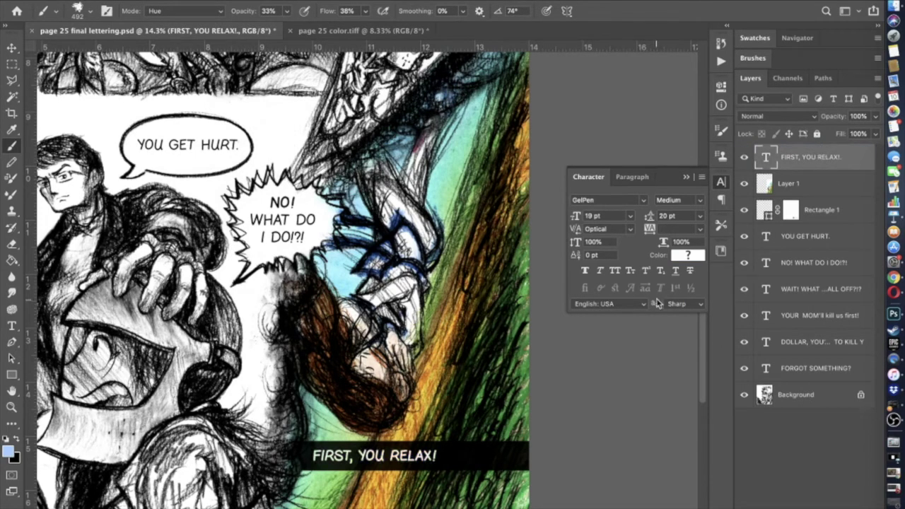
pyautogui.click(785, 184)
# - Sample the pale skin tone on the upside-down figure's face and set the Brush to Lighten mode
pyautogui.scroll(5, 350, 385)
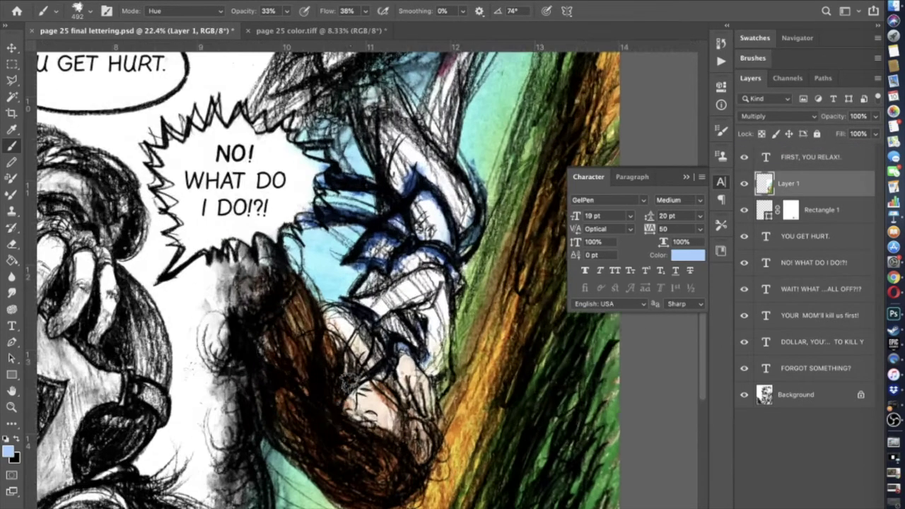
pyautogui.scroll(5, 350, 381)
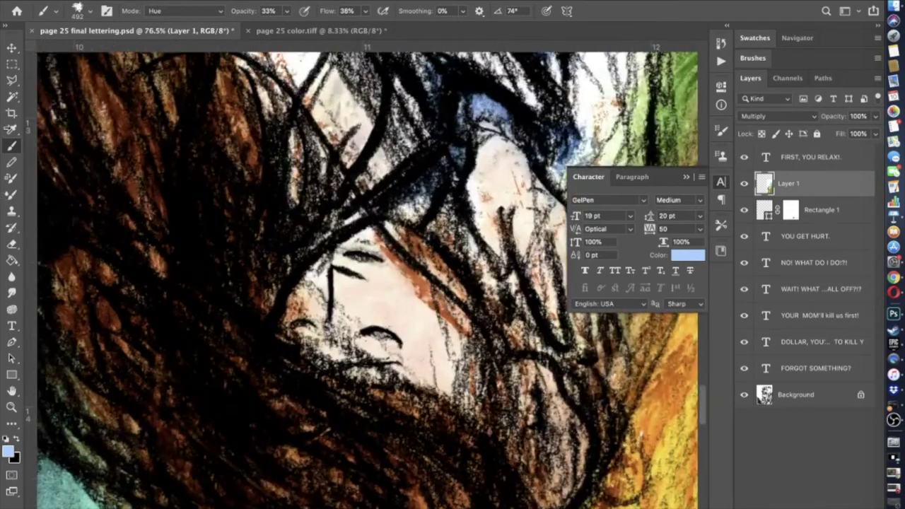
pyautogui.click(11, 133)
pyautogui.click(392, 300)
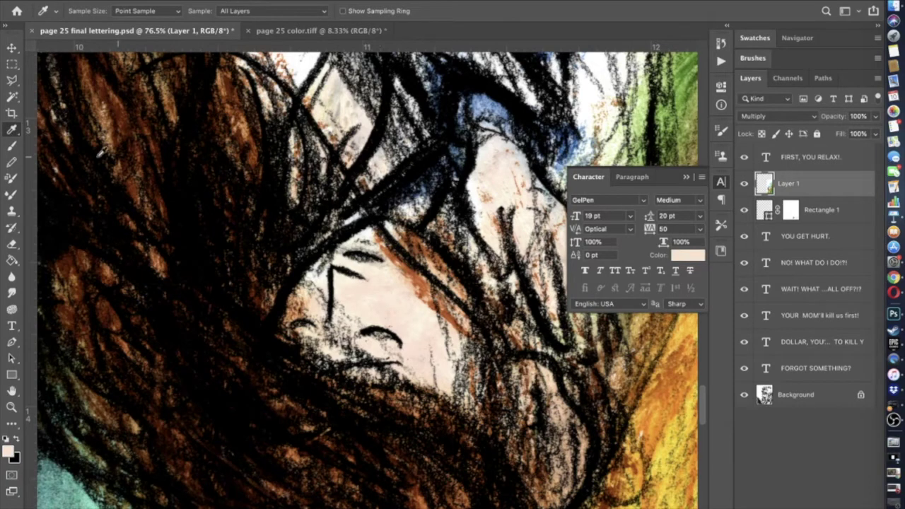
pyautogui.click(11, 146)
pyautogui.click(169, 10)
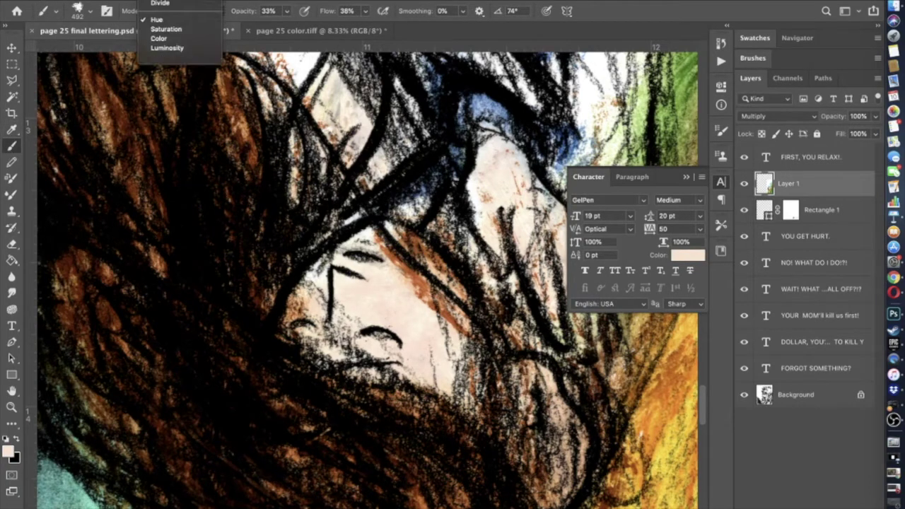
pyautogui.scroll(5, 179, 70)
pyautogui.scroll(4, 179, 141)
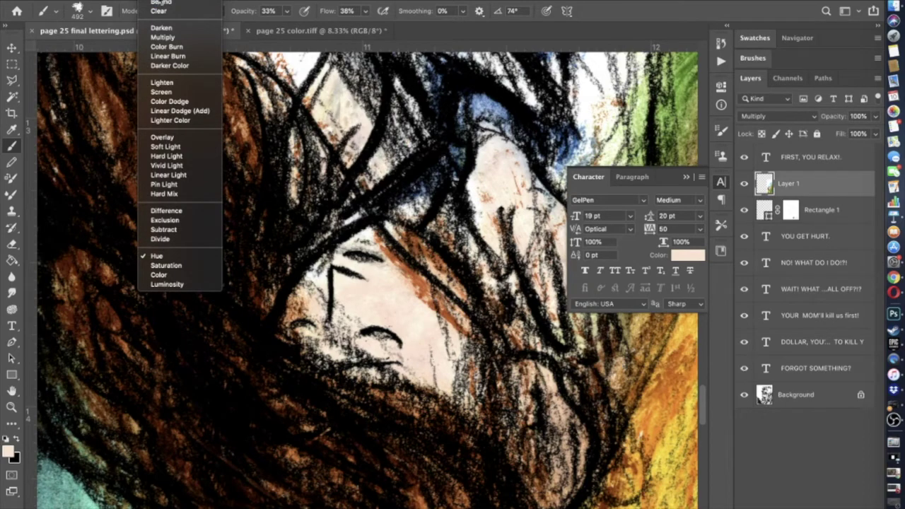
pyautogui.click(161, 28)
pyautogui.click(163, 11)
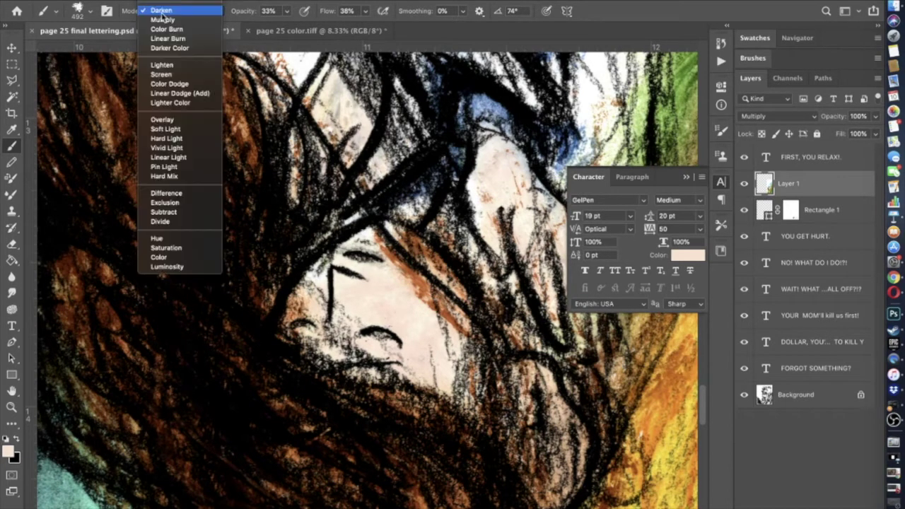
pyautogui.click(164, 66)
# - Paint the skin tone over the brown streaks on the face with a 97 px brush at 70% opacity
pyautogui.click(90, 11)
pyautogui.click(121, 50)
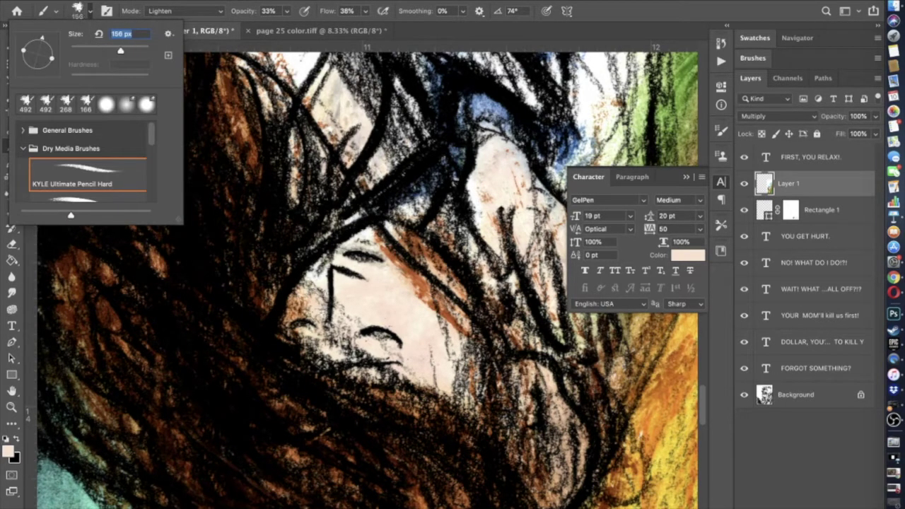
pyautogui.moveTo(119, 51); pyautogui.dragTo(108, 51)
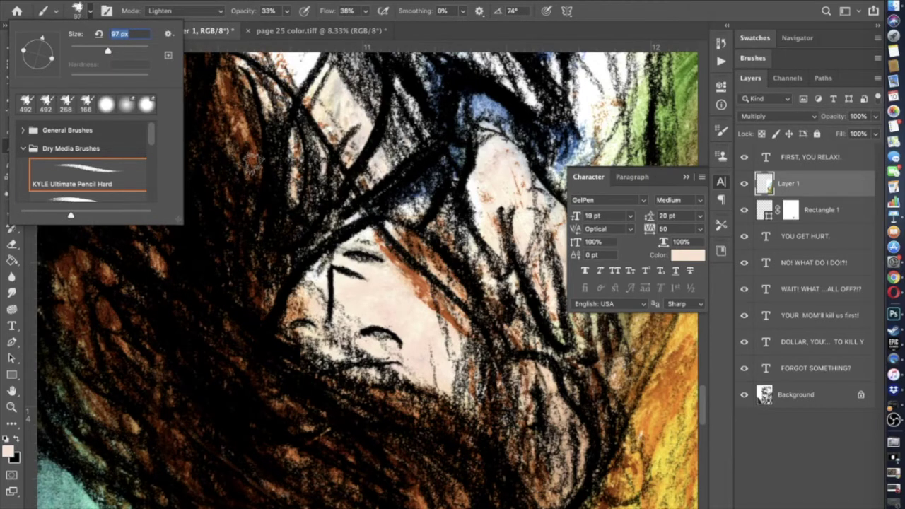
pyautogui.click(286, 11)
pyautogui.moveTo(297, 26); pyautogui.dragTo(311, 27)
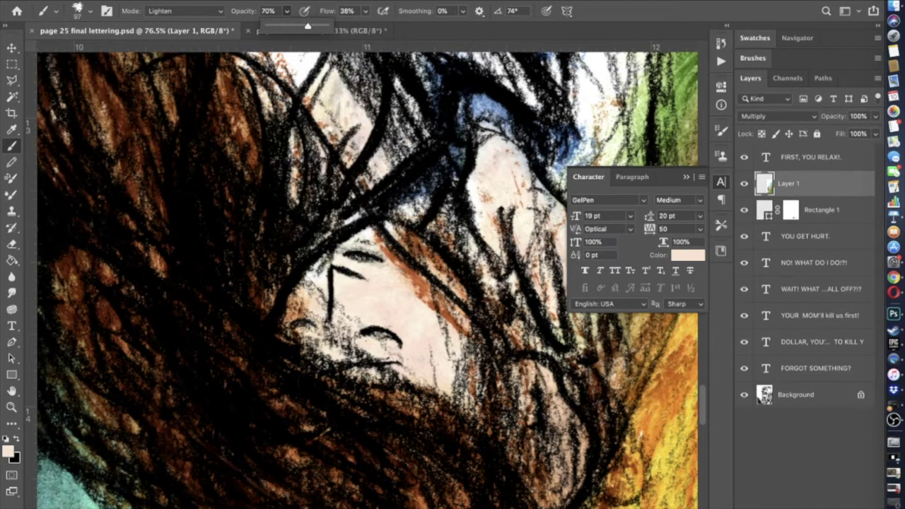
pyautogui.click(311, 318)
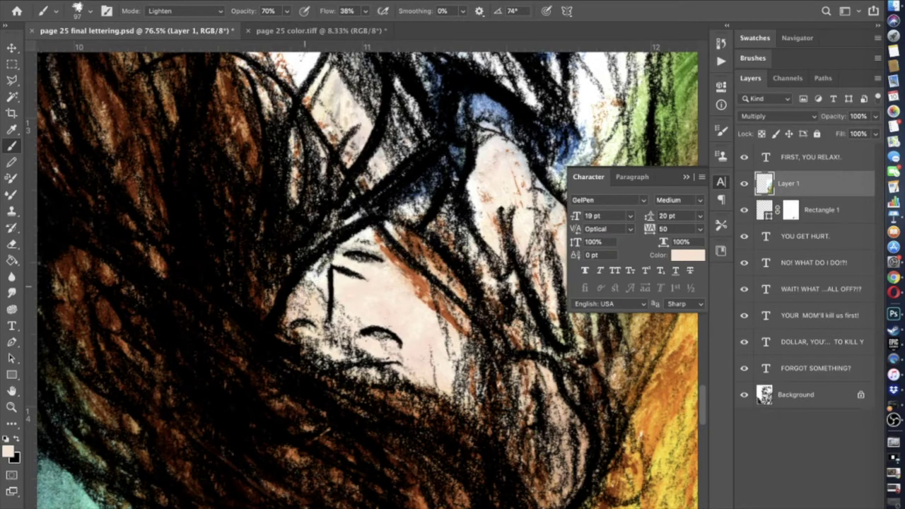
pyautogui.moveTo(455, 325)
pyautogui.mouseDown()
pyautogui.moveTo(385, 251)
pyautogui.moveTo(429, 280)
pyautogui.moveTo(378, 245)
pyautogui.moveTo(445, 293)
pyautogui.moveTo(463, 315)
pyautogui.moveTo(369, 239)
pyautogui.moveTo(453, 311)
pyautogui.moveTo(385, 251)
pyautogui.moveTo(398, 281)
pyautogui.moveTo(456, 321)
pyautogui.moveTo(374, 240)
pyautogui.moveTo(382, 265)
pyautogui.moveTo(424, 307)
pyautogui.moveTo(463, 332)
pyautogui.moveTo(456, 258)
pyautogui.moveTo(457, 282)
pyautogui.mouseUp()
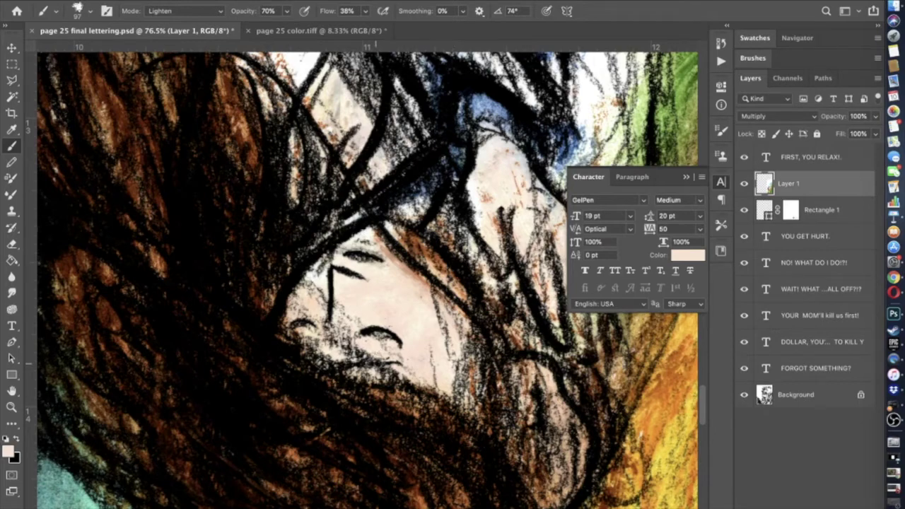
# - Sample the white of the striped clothing above the upside-down figure's face
pyautogui.hscroll(-3, 375, 361)
pyautogui.scroll(5, 375, 363)
pyautogui.scroll(-5, 375, 364)
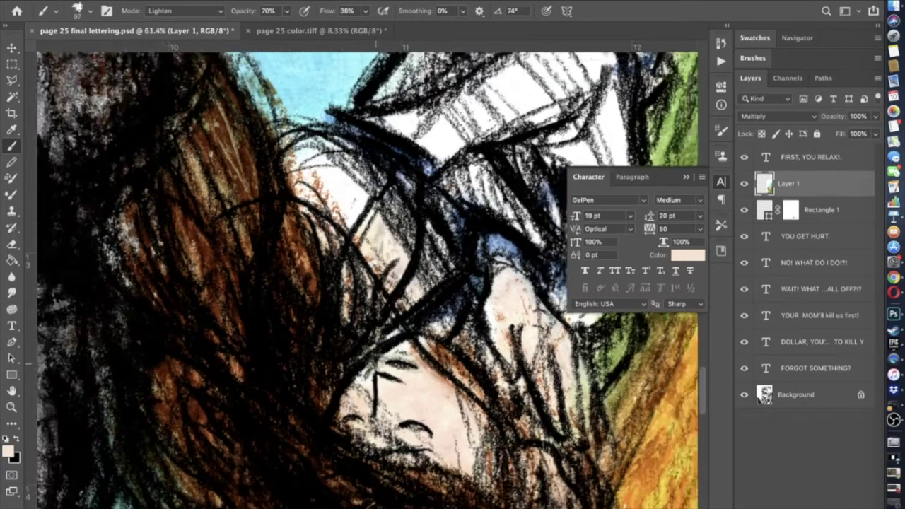
pyautogui.scroll(-5, 375, 363)
pyautogui.hscroll(2, 375, 363)
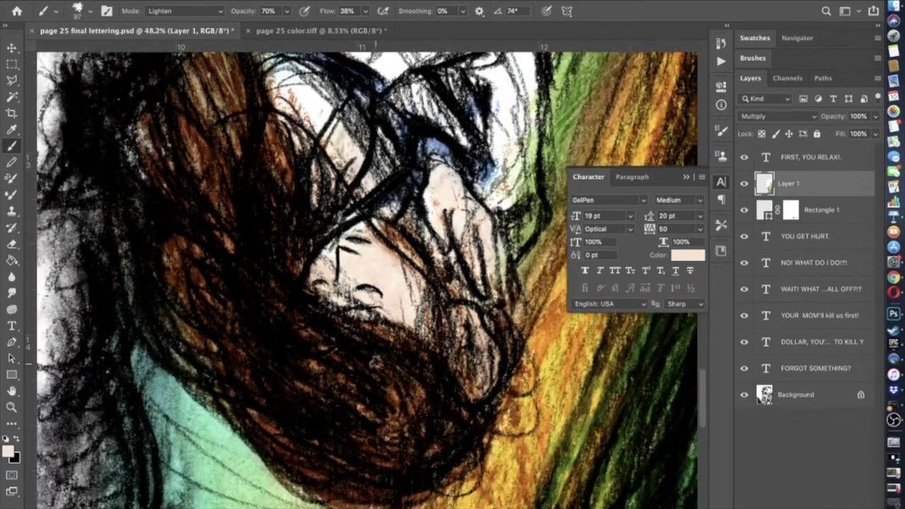
pyautogui.scroll(2, 375, 362)
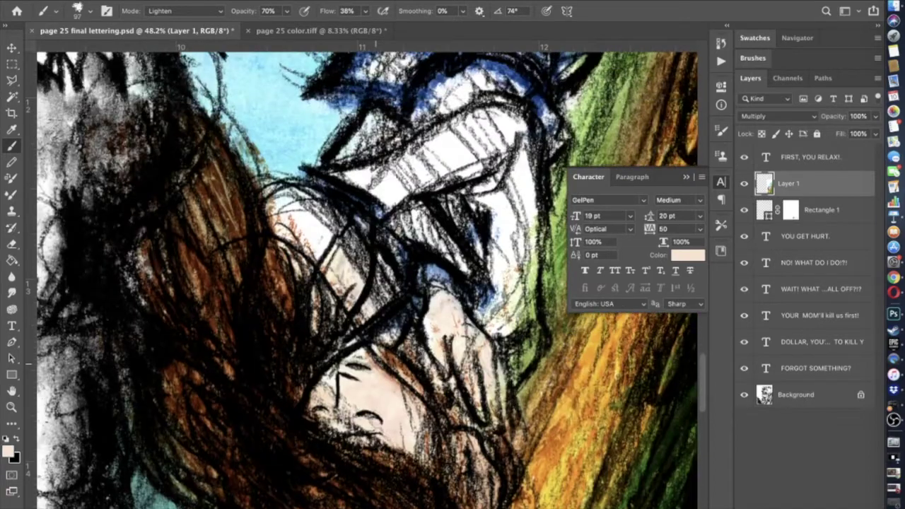
pyautogui.hscroll(2, 376, 283)
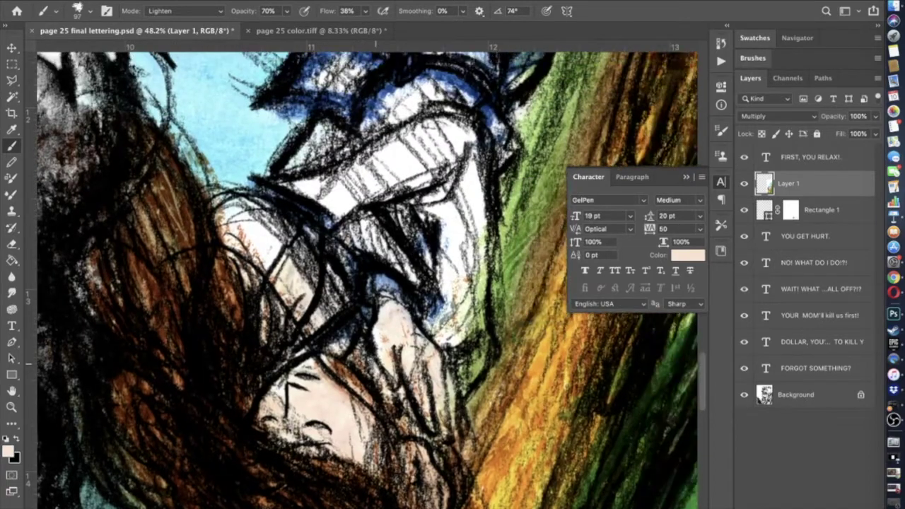
pyautogui.click(12, 129)
pyautogui.click(408, 154)
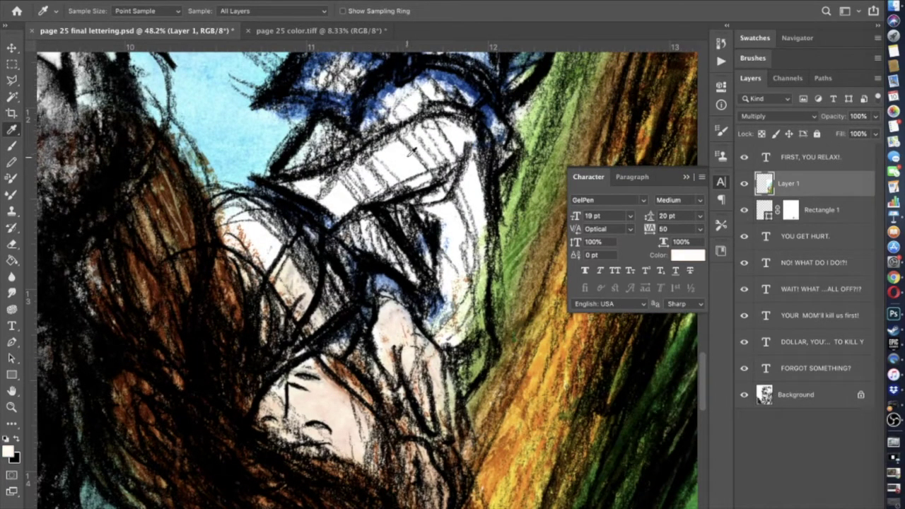
# - Brush white over the stray colour on the sleeve beside the tree in Lighten mode, using 143 px and 90% opacity
pyautogui.click(11, 147)
pyautogui.click(288, 10)
pyautogui.click(306, 26)
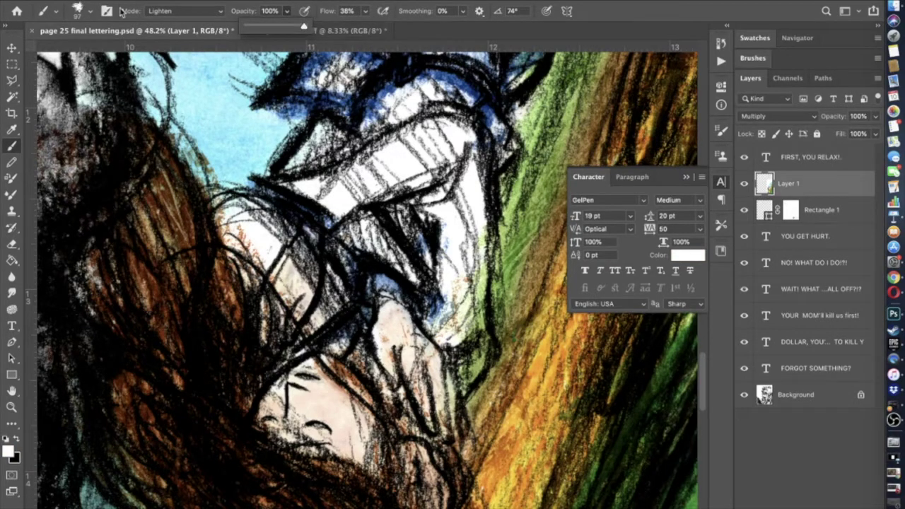
pyautogui.click(89, 15)
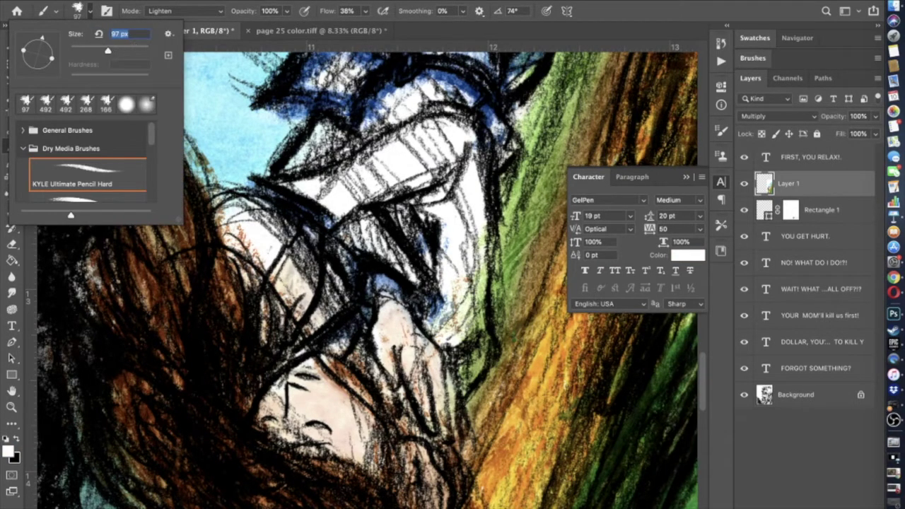
pyautogui.click(118, 51)
pyautogui.moveTo(464, 317); pyautogui.dragTo(454, 325)
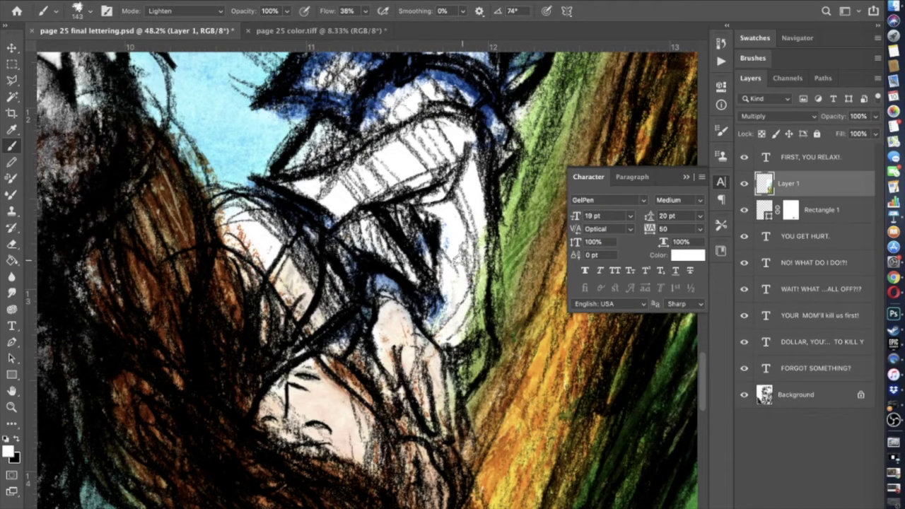
pyautogui.press('9')
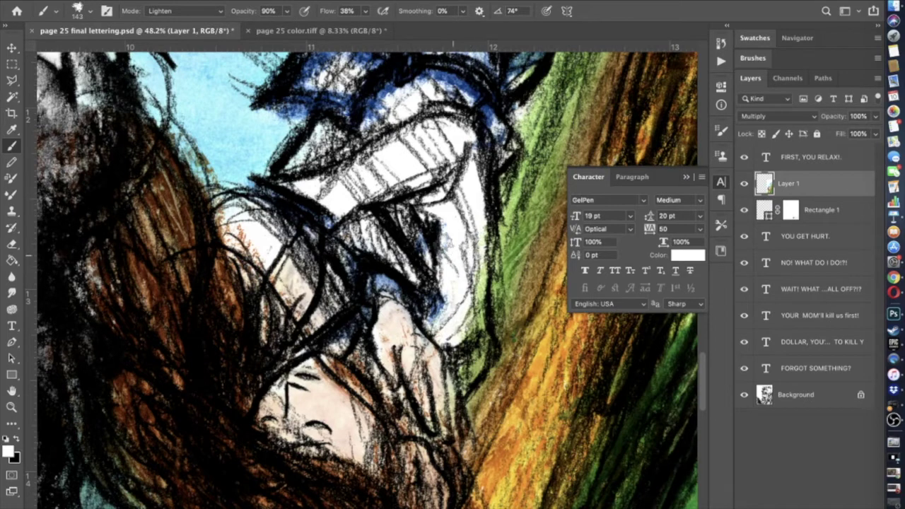
pyautogui.moveTo(478, 276)
pyautogui.mouseDown()
pyautogui.moveTo(479, 357)
pyautogui.moveTo(467, 378)
pyautogui.moveTo(450, 333)
pyautogui.moveTo(464, 364)
pyautogui.moveTo(475, 331)
pyautogui.moveTo(458, 339)
pyautogui.moveTo(468, 308)
pyautogui.mouseUp()
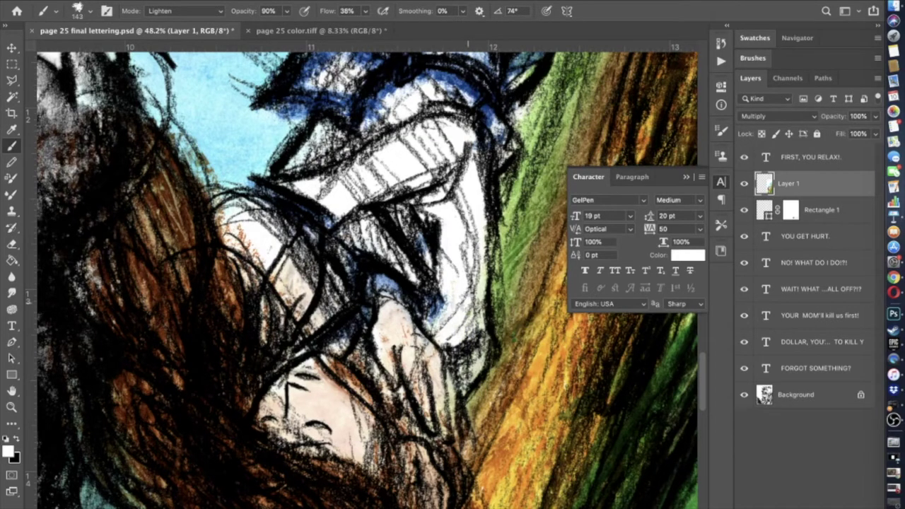
# - Brush white over the blue colouring on the cloth just above the striped section and along its tree-side edge
pyautogui.scroll(3, 468, 303)
pyautogui.scroll(3, 467, 283)
pyautogui.hscroll(1, 467, 282)
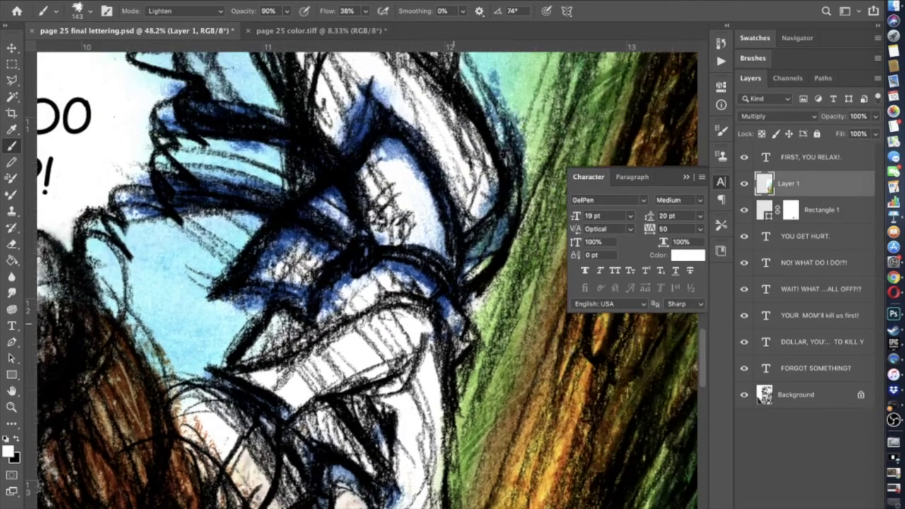
pyautogui.moveTo(437, 299); pyautogui.dragTo(455, 330)
pyautogui.moveTo(433, 304)
pyautogui.mouseDown()
pyautogui.moveTo(409, 274)
pyautogui.moveTo(385, 268)
pyautogui.moveTo(346, 286)
pyautogui.moveTo(324, 324)
pyautogui.moveTo(359, 281)
pyautogui.moveTo(391, 272)
pyautogui.moveTo(365, 284)
pyautogui.moveTo(417, 272)
pyautogui.moveTo(445, 304)
pyautogui.moveTo(424, 241)
pyautogui.mouseUp()
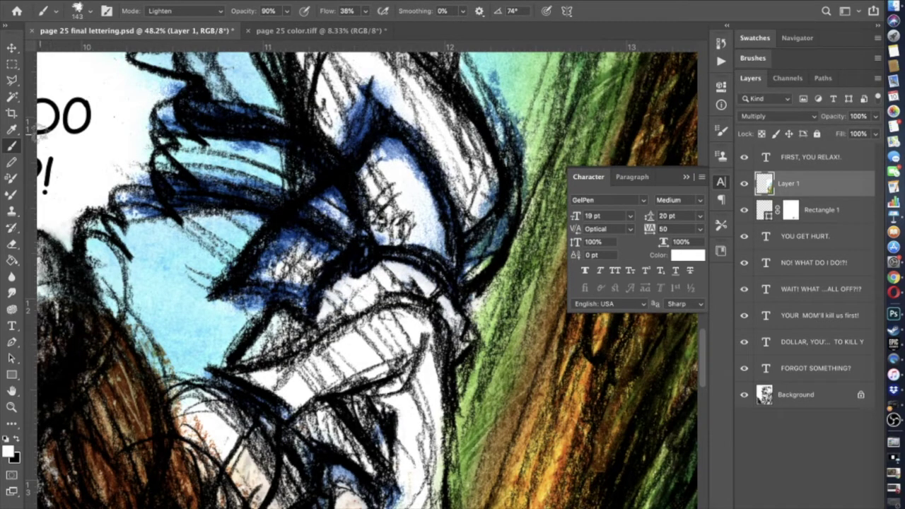
# - Sample the dark blue of the clothing trim and paint it along the blue bands in Normal mode at 90% opacity
pyautogui.click(11, 129)
pyautogui.click(366, 120)
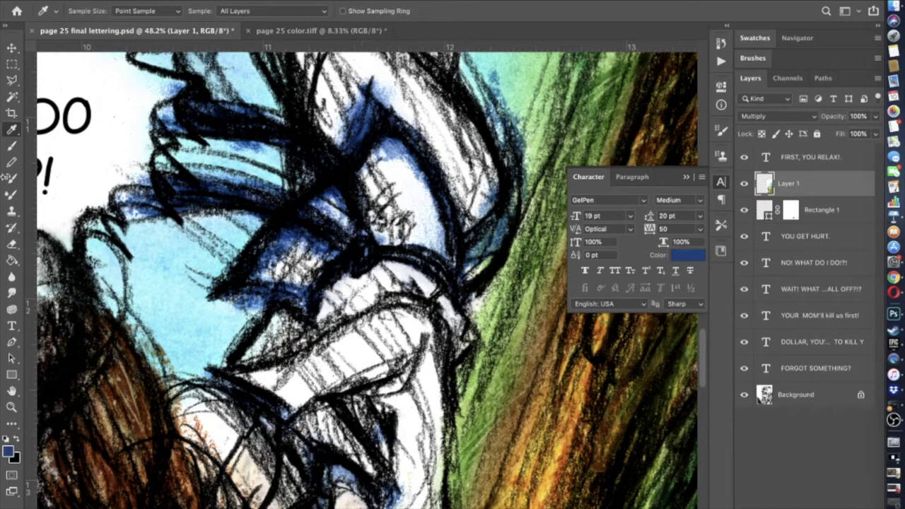
pyautogui.click(11, 145)
pyautogui.click(184, 10)
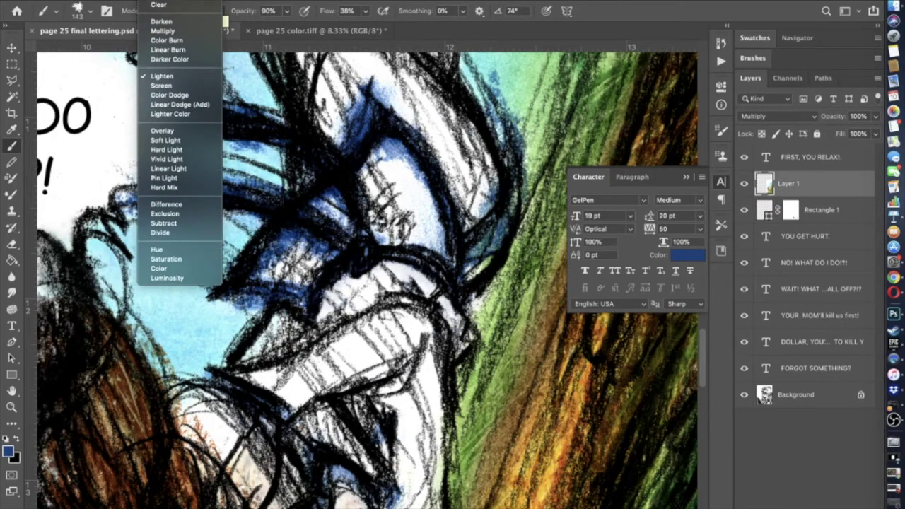
pyautogui.click(161, 9)
pyautogui.moveTo(451, 286)
pyautogui.mouseDown()
pyautogui.moveTo(448, 267)
pyautogui.moveTo(405, 254)
pyautogui.mouseUp()
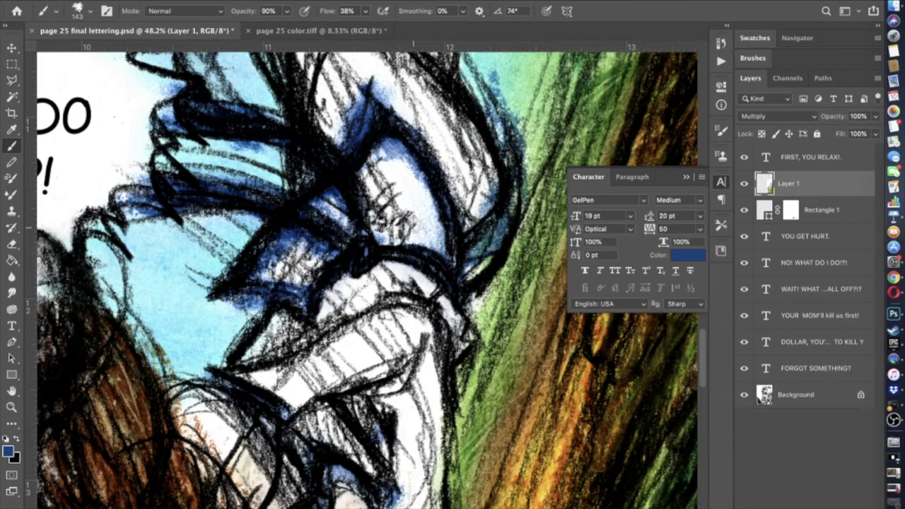
pyautogui.moveTo(449, 283)
pyautogui.mouseDown()
pyautogui.moveTo(422, 255)
pyautogui.moveTo(366, 253)
pyautogui.moveTo(318, 286)
pyautogui.moveTo(343, 235)
pyautogui.moveTo(344, 246)
pyautogui.moveTo(252, 192)
pyautogui.moveTo(192, 180)
pyautogui.moveTo(251, 184)
pyautogui.moveTo(161, 170)
pyautogui.moveTo(168, 202)
pyautogui.moveTo(130, 197)
pyautogui.moveTo(231, 180)
pyautogui.moveTo(353, 215)
pyautogui.moveTo(360, 230)
pyautogui.moveTo(348, 181)
pyautogui.moveTo(313, 141)
pyautogui.moveTo(266, 116)
pyautogui.moveTo(258, 126)
pyautogui.moveTo(185, 110)
pyautogui.mouseUp()
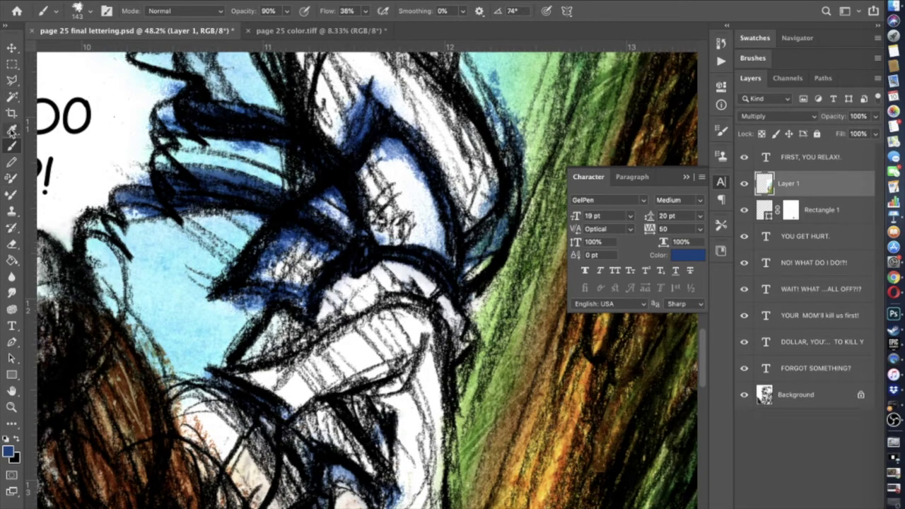
# - Pick white as the foreground colour and paint over the blue tint inside the white clothing folds with a 92 px brush
pyautogui.click(8, 450)
pyautogui.click(461, 184)
pyautogui.click(715, 178)
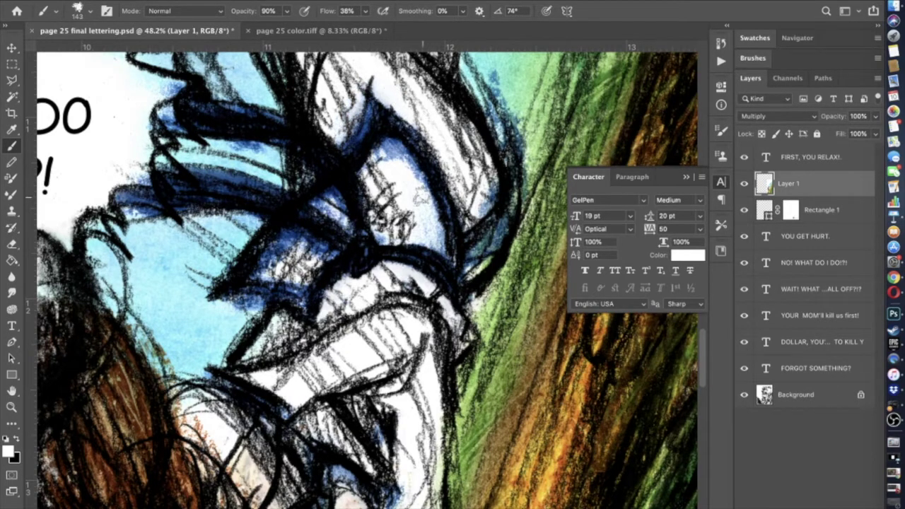
pyautogui.click(90, 10)
pyautogui.moveTo(111, 49); pyautogui.dragTo(106, 49)
pyautogui.press('Return')
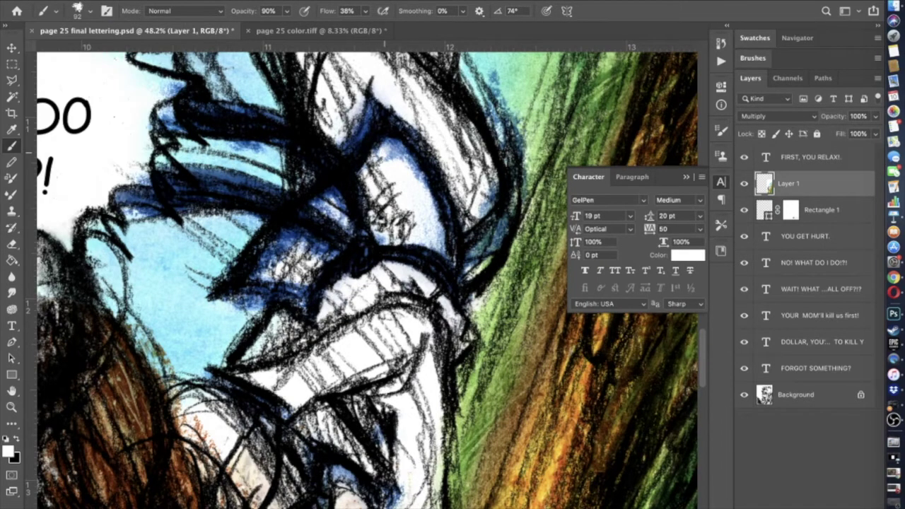
pyautogui.moveTo(387, 145)
pyautogui.mouseDown()
pyautogui.moveTo(402, 173)
pyautogui.moveTo(391, 160)
pyautogui.moveTo(387, 152)
pyautogui.moveTo(414, 186)
pyautogui.moveTo(406, 161)
pyautogui.moveTo(428, 201)
pyautogui.mouseUp()
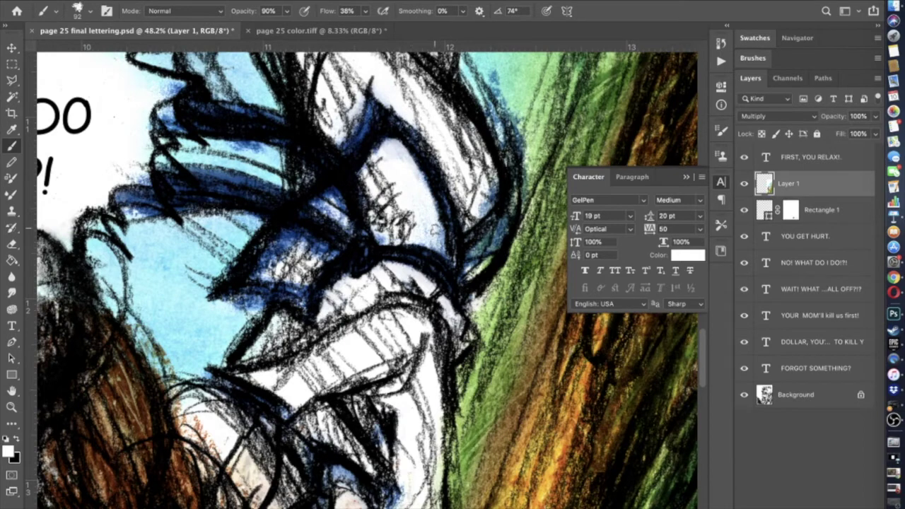
pyautogui.moveTo(443, 246); pyautogui.dragTo(407, 239)
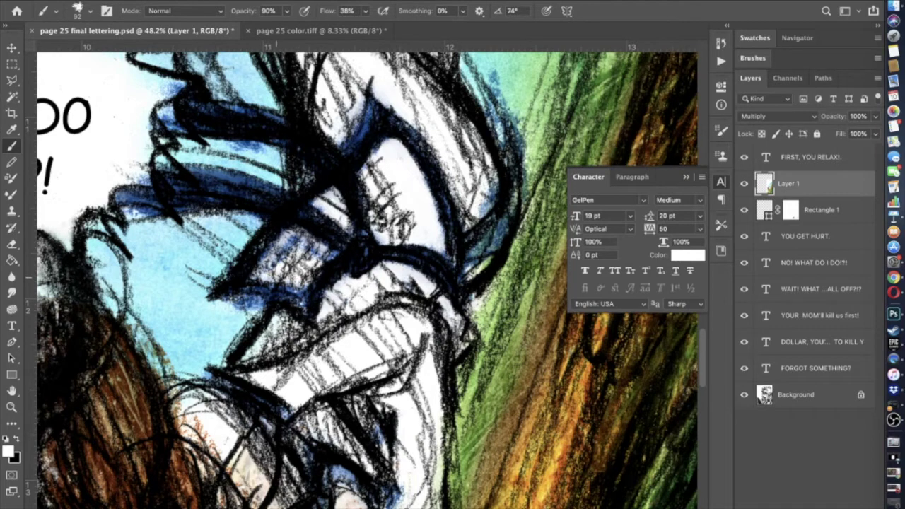
pyautogui.moveTo(331, 246); pyautogui.dragTo(290, 245)
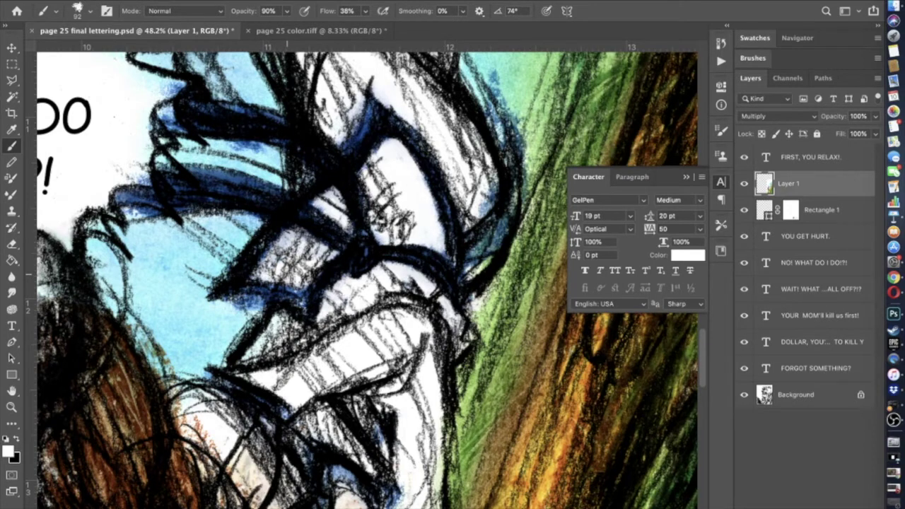
pyautogui.moveTo(274, 284)
pyautogui.mouseDown()
pyautogui.moveTo(263, 288)
pyautogui.moveTo(272, 286)
pyautogui.mouseUp()
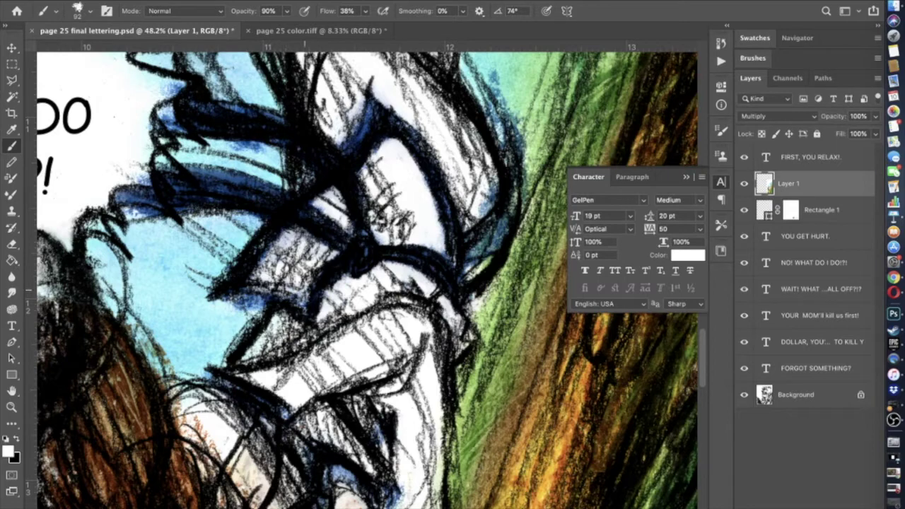
# - Paint white over the blue tint on the cloth flap below the bands and in the sleeve fold beside the tree
pyautogui.moveTo(298, 303); pyautogui.dragTo(254, 286)
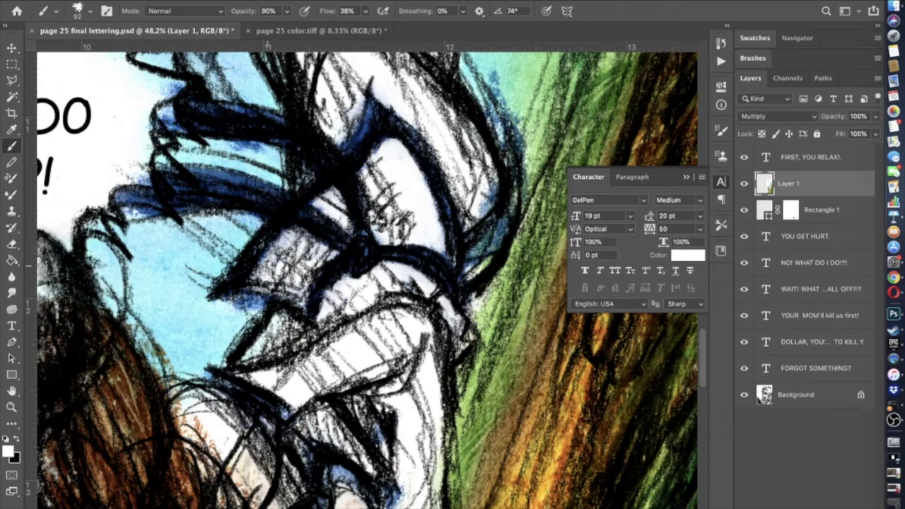
pyautogui.scroll(-3, 320, 246)
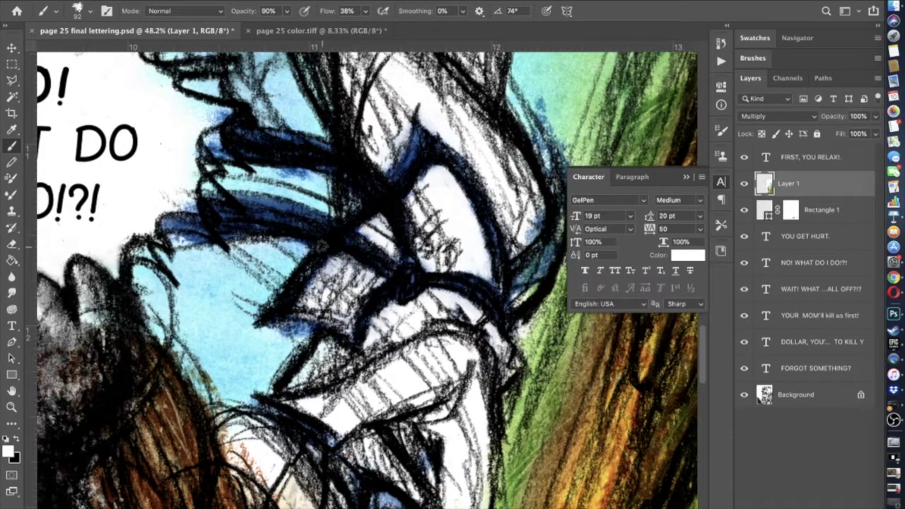
pyautogui.scroll(2, 322, 245)
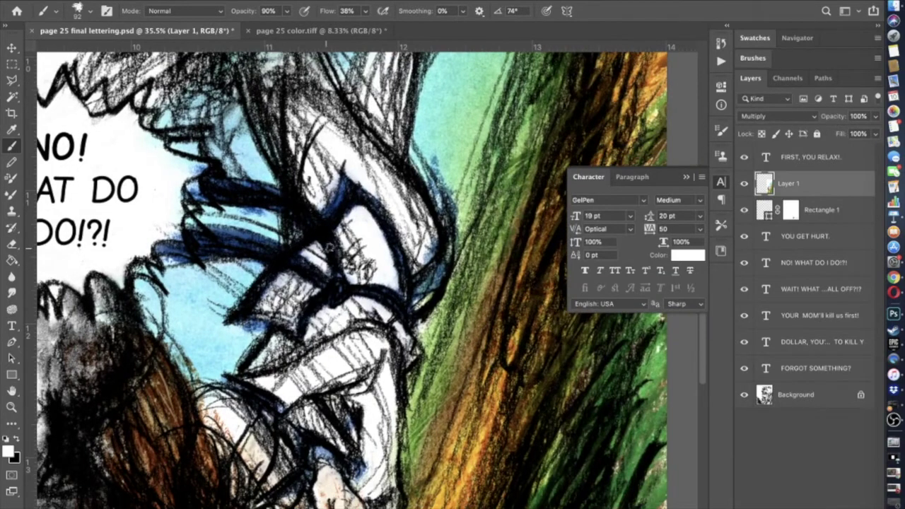
pyautogui.scroll(2, 326, 247)
pyautogui.moveTo(445, 287)
pyautogui.mouseDown()
pyautogui.moveTo(486, 237)
pyautogui.moveTo(480, 259)
pyautogui.moveTo(459, 206)
pyautogui.moveTo(464, 240)
pyautogui.mouseUp()
# - Sample the blue-green sky and paint it in Lighten mode over the dark blue smear outside the sleeve's tree-side edge
pyautogui.scroll(3, 452, 242)
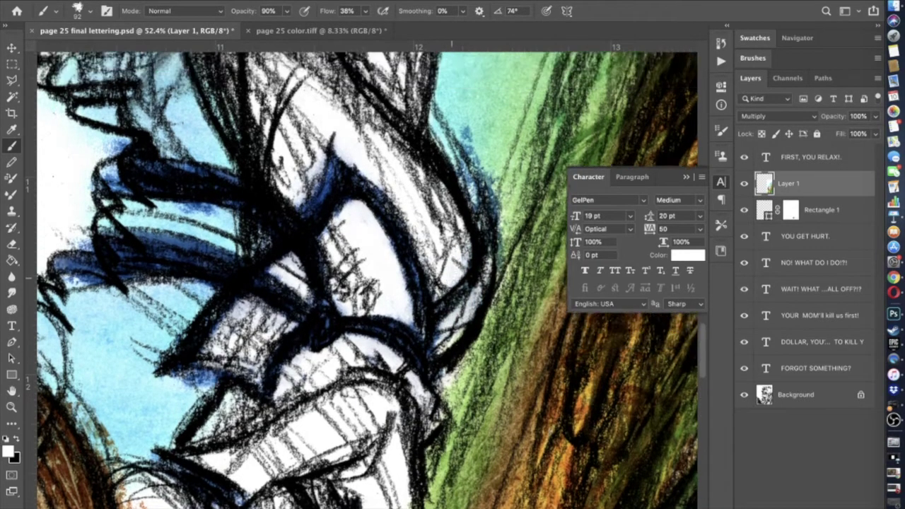
pyautogui.scroll(5, 471, 202)
pyautogui.hscroll(3, 471, 202)
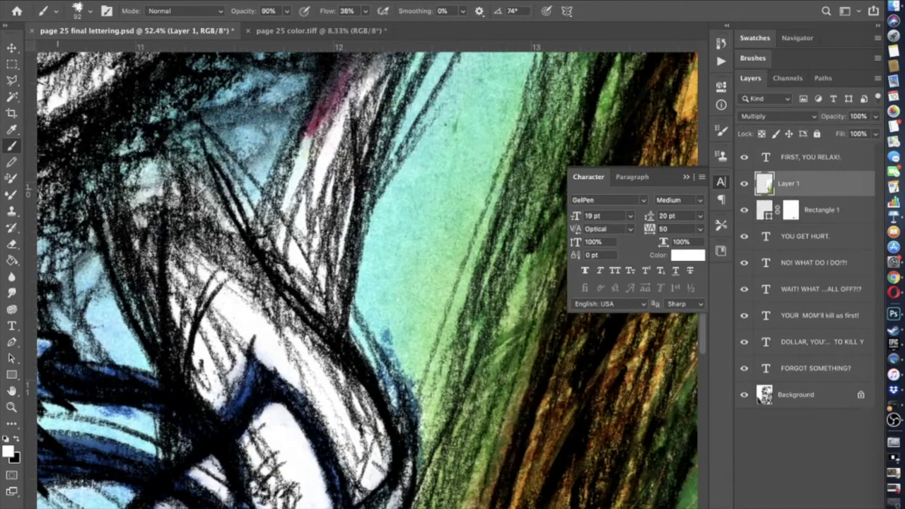
pyautogui.click(11, 130)
pyautogui.click(395, 305)
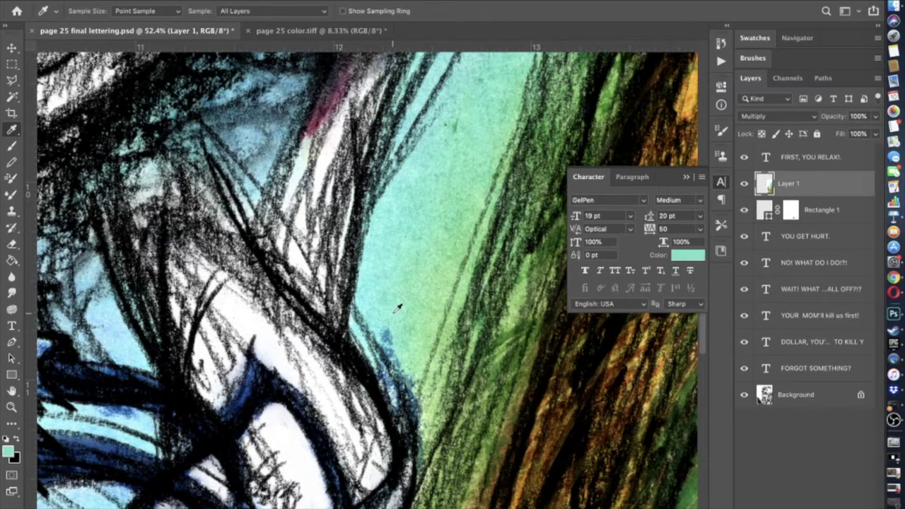
pyautogui.click(11, 161)
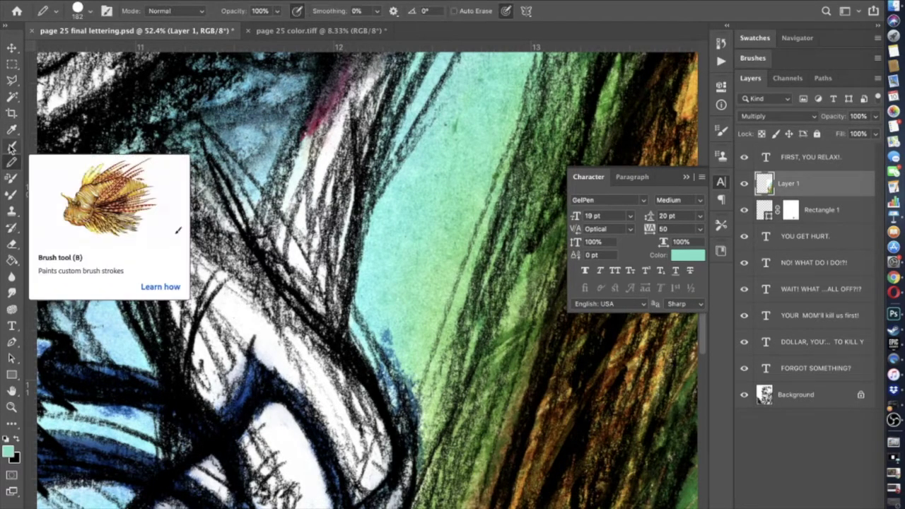
pyautogui.click(11, 147)
pyautogui.click(173, 10)
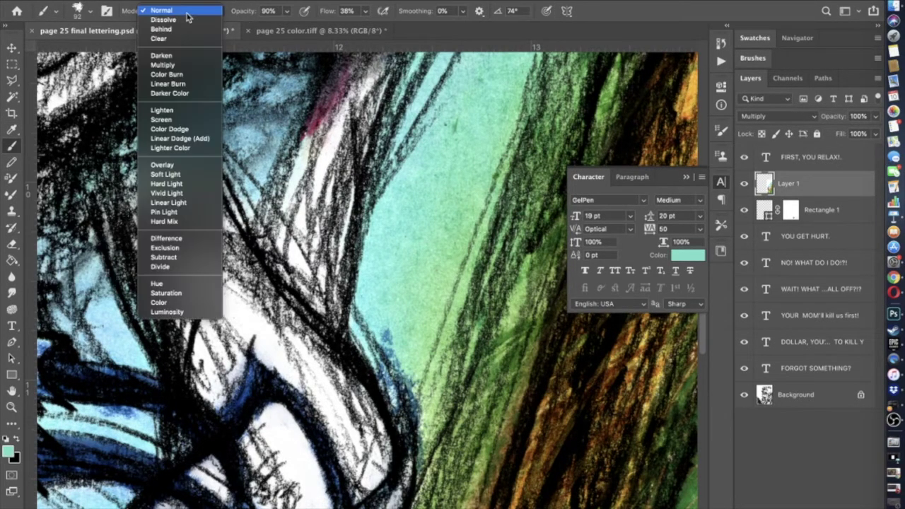
pyautogui.click(169, 111)
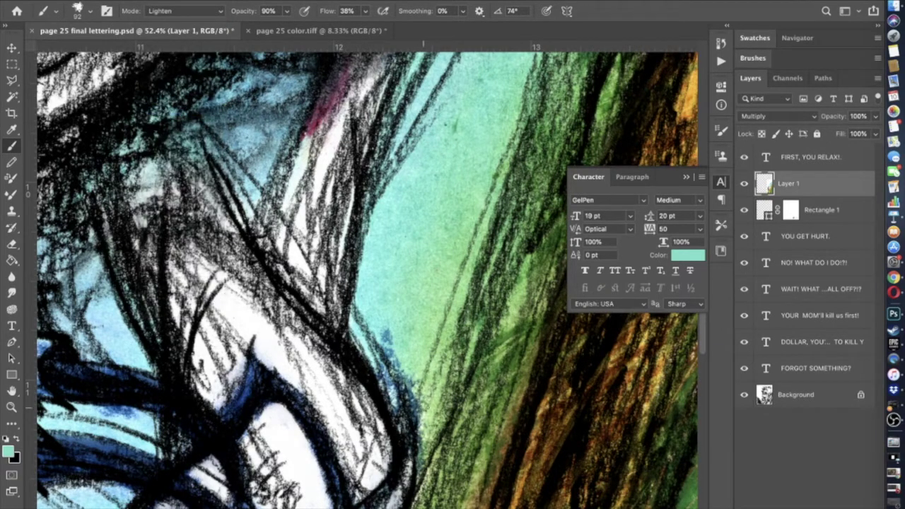
pyautogui.moveTo(409, 383); pyautogui.dragTo(383, 334)
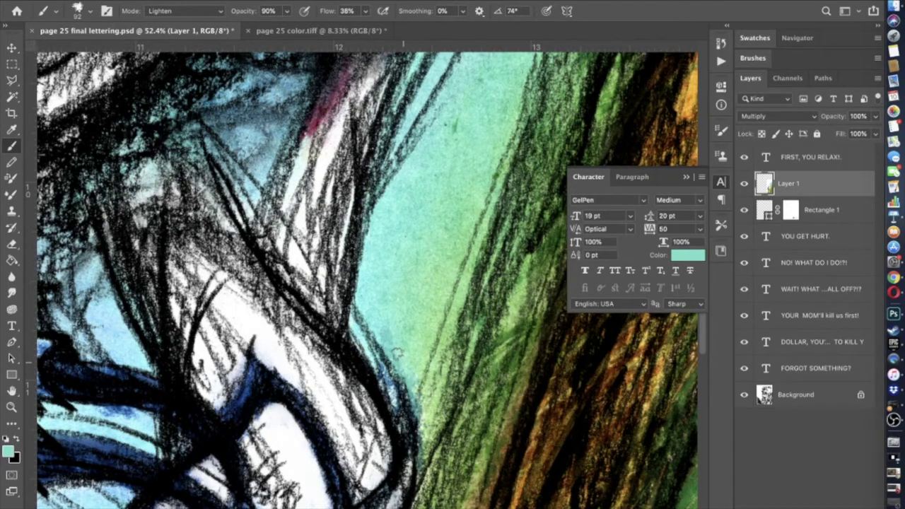
# - Sample the light blue sky and paint over the dark blue fringe below the pointed cloth flap
pyautogui.scroll(-8, 415, 393)
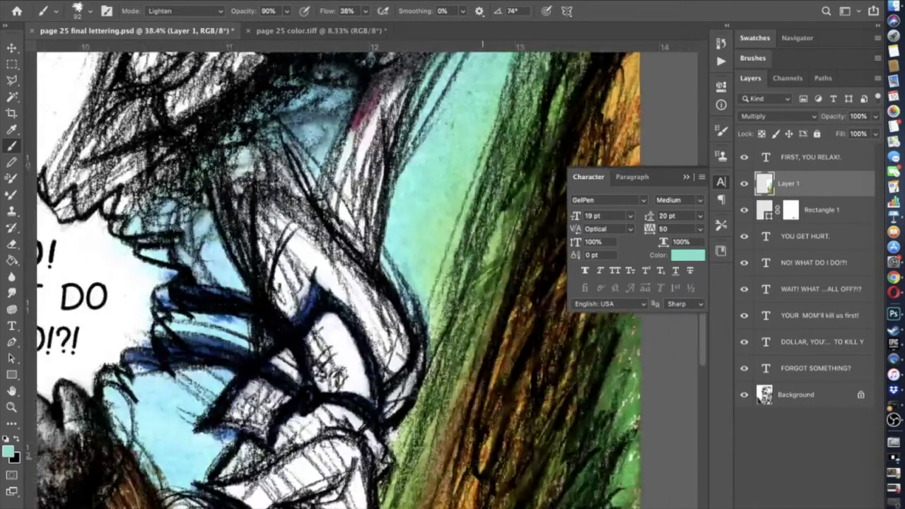
pyautogui.scroll(-3, 414, 393)
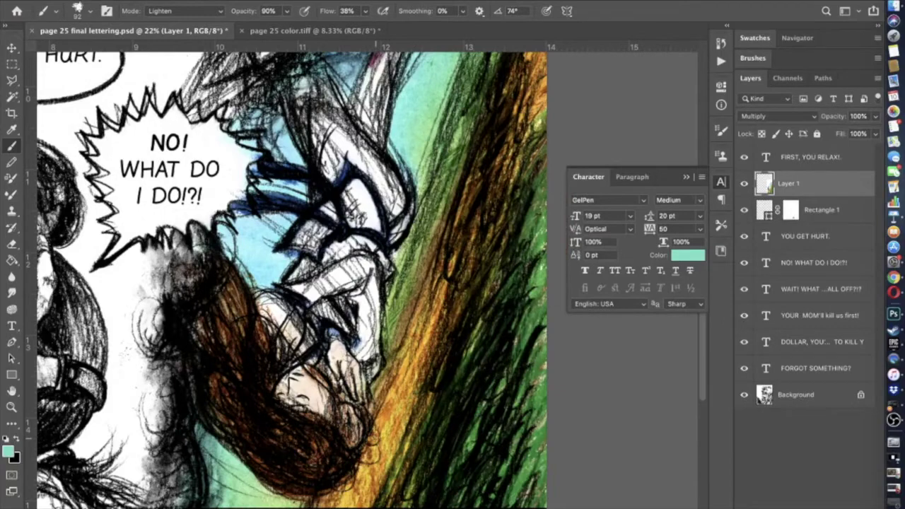
pyautogui.scroll(5, 320, 267)
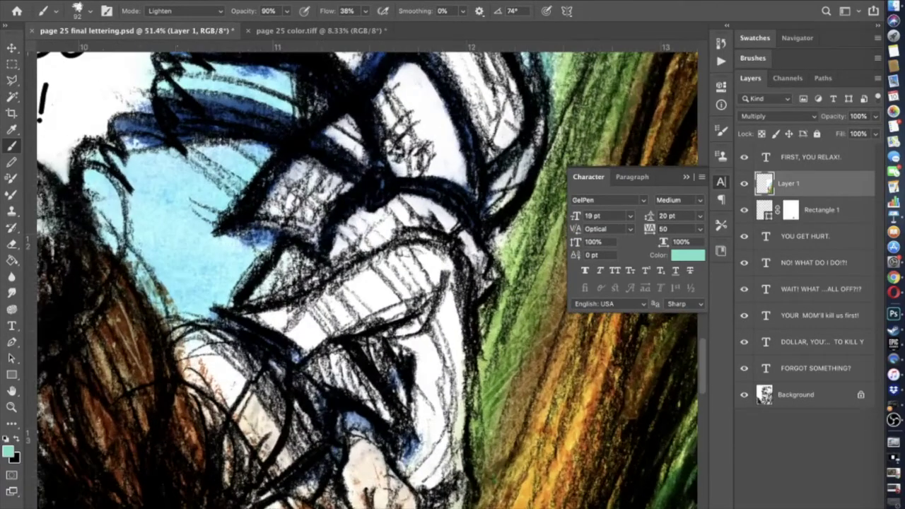
pyautogui.click(12, 130)
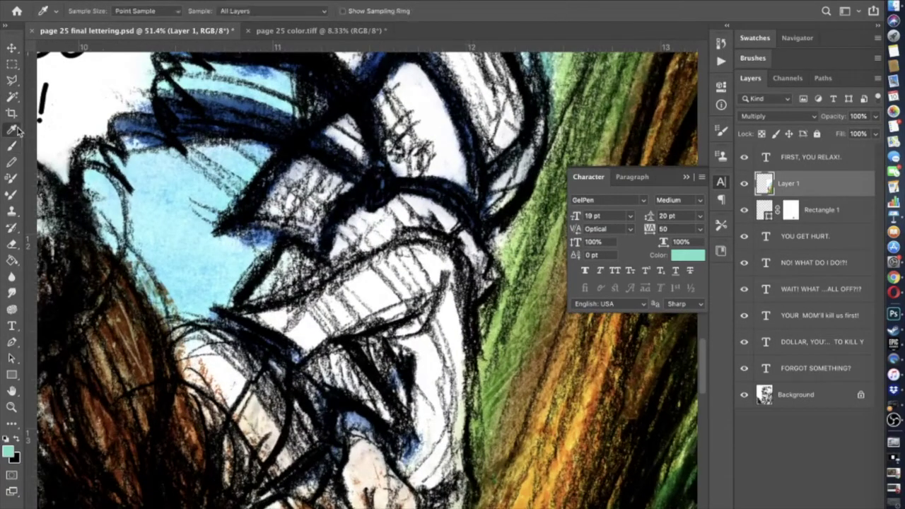
pyautogui.click(229, 245)
pyautogui.click(13, 147)
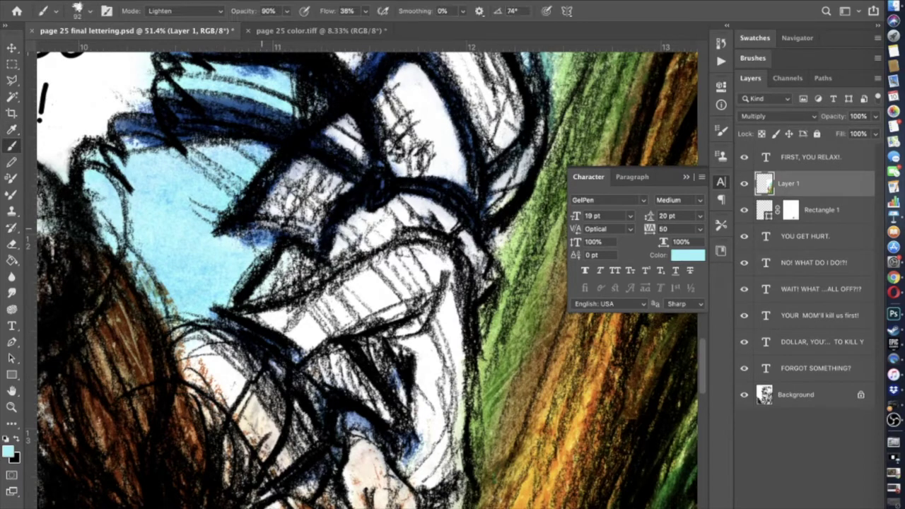
pyautogui.moveTo(265, 238); pyautogui.dragTo(235, 238)
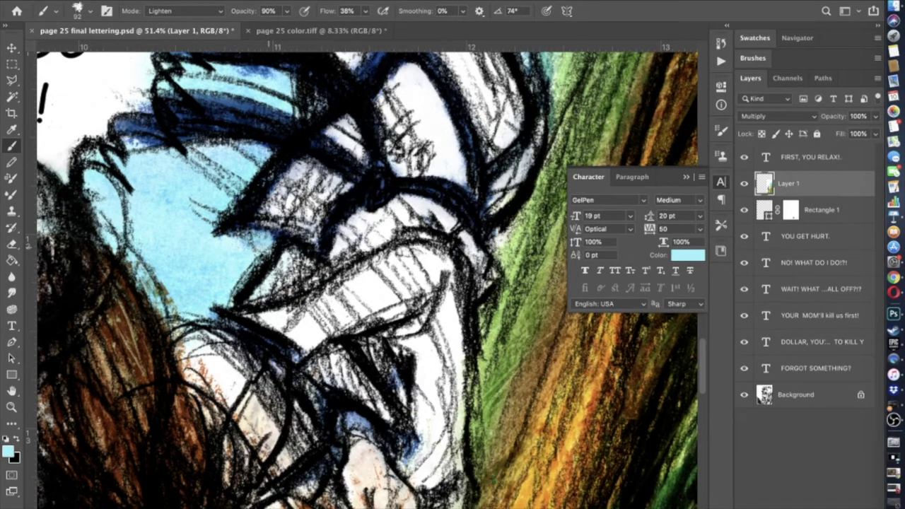
# - Sample the speech balloon's white and brush it over the blue spilling into the "NO! WHAT DO I DO!?!" balloon's spiky edge at 134 px
pyautogui.press('super+minus')
pyautogui.scroll(3, 235, 242)
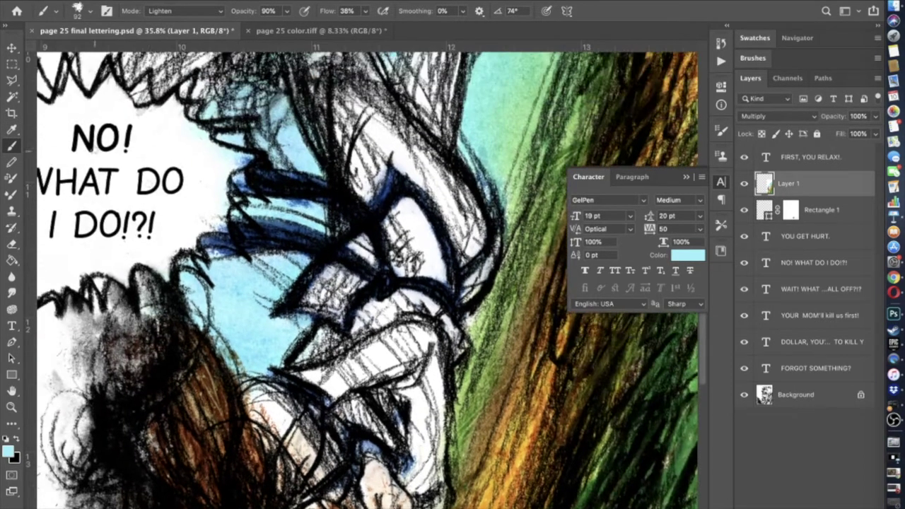
pyautogui.click(14, 127)
pyautogui.click(64, 121)
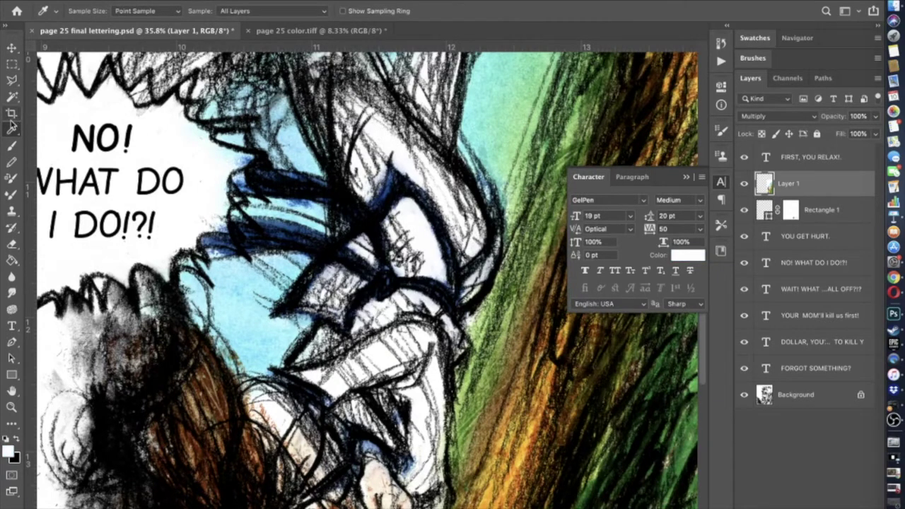
pyautogui.click(12, 145)
pyautogui.scroll(3, 134, 233)
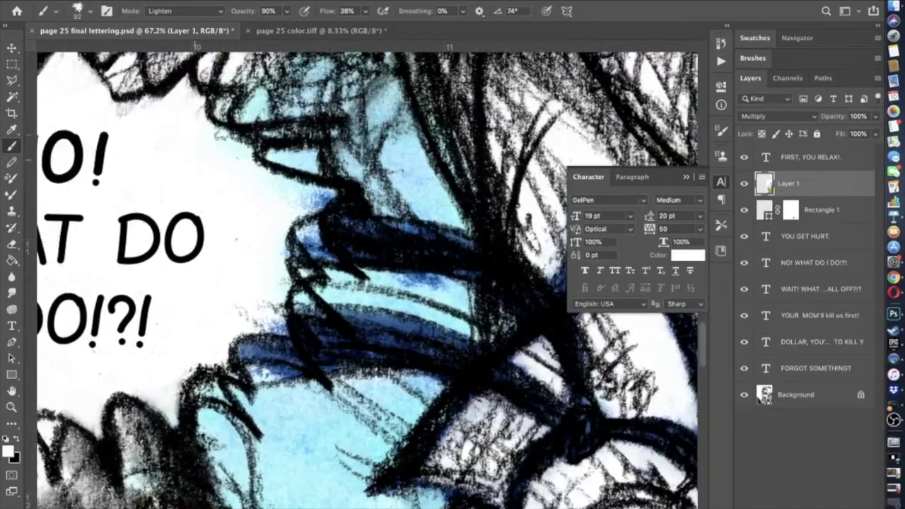
pyautogui.click(90, 11)
pyautogui.click(116, 48)
pyautogui.click(227, 154)
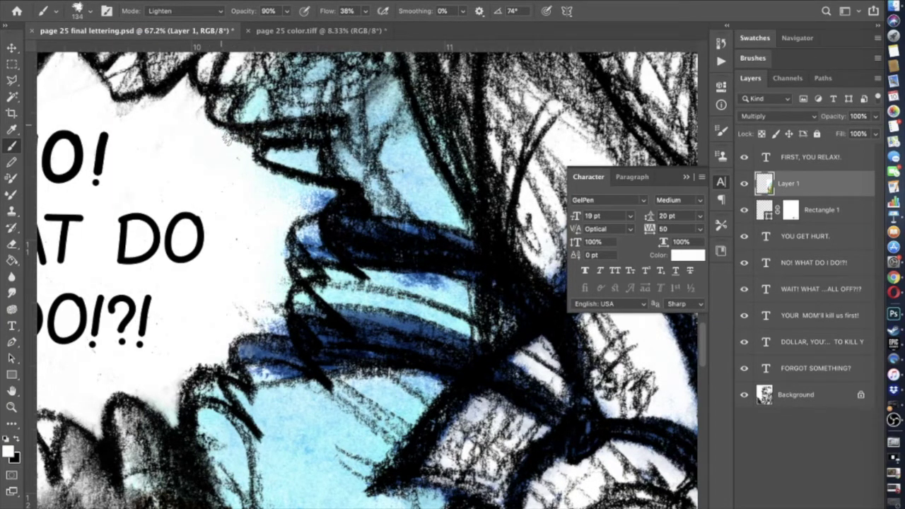
pyautogui.moveTo(285, 189)
pyautogui.mouseDown()
pyautogui.moveTo(309, 205)
pyautogui.moveTo(291, 226)
pyautogui.moveTo(314, 243)
pyautogui.moveTo(302, 276)
pyautogui.mouseUp()
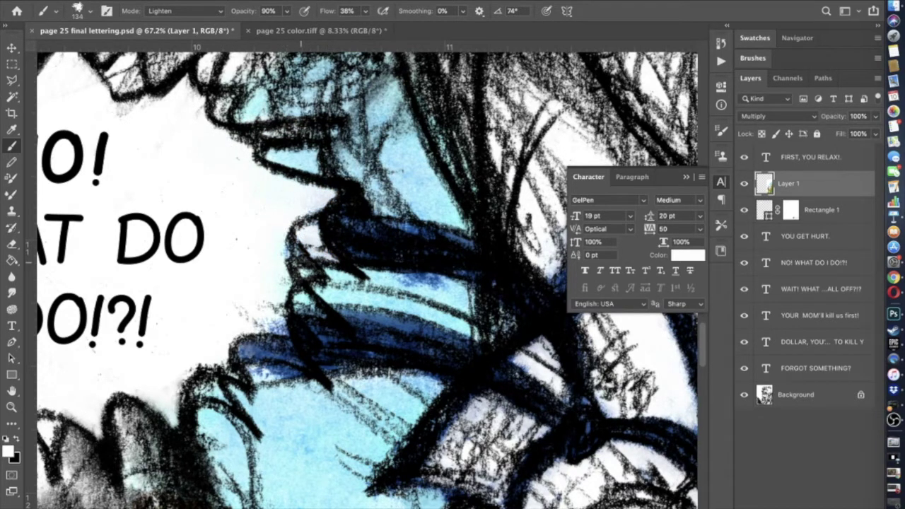
pyautogui.moveTo(277, 348)
pyautogui.mouseDown()
pyautogui.moveTo(251, 349)
pyautogui.moveTo(282, 329)
pyautogui.mouseUp()
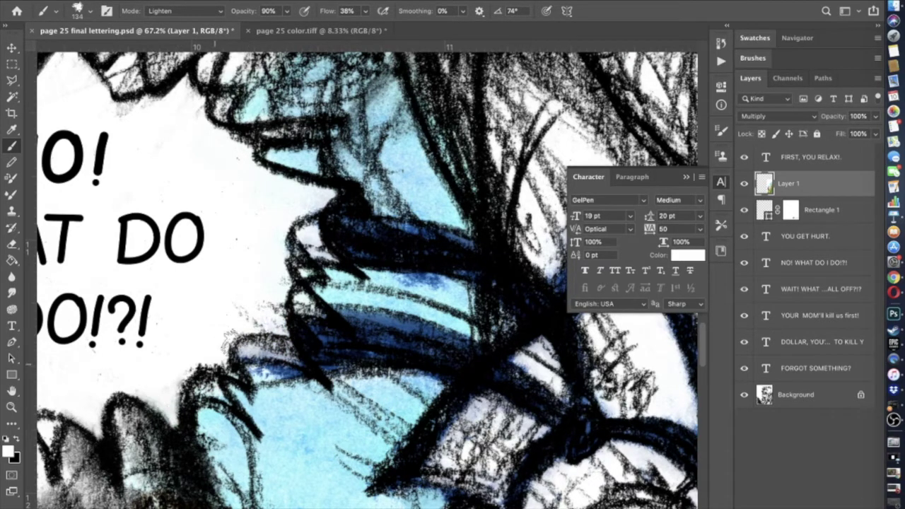
# - Sample the light blue sky above the dark bands and paint over the blue patch in the gap between them
pyautogui.scroll(-2, 242, 192)
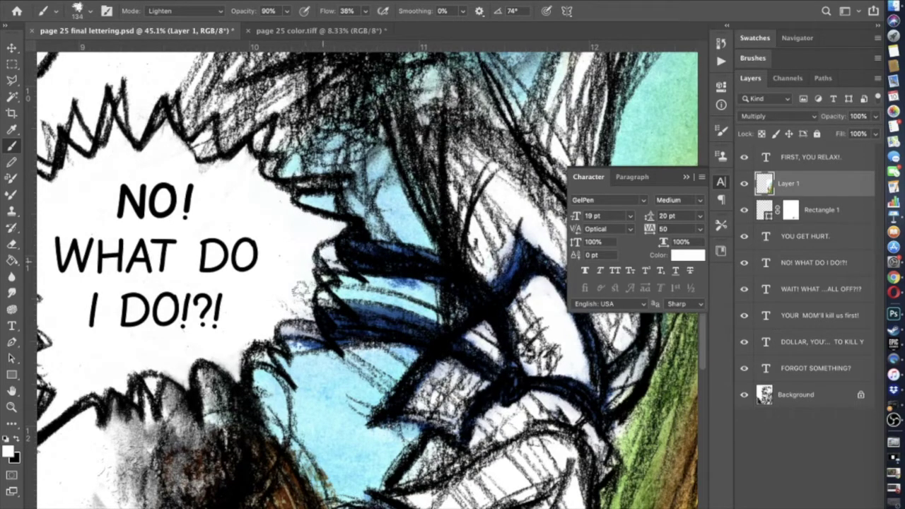
pyautogui.scroll(-1, 370, 289)
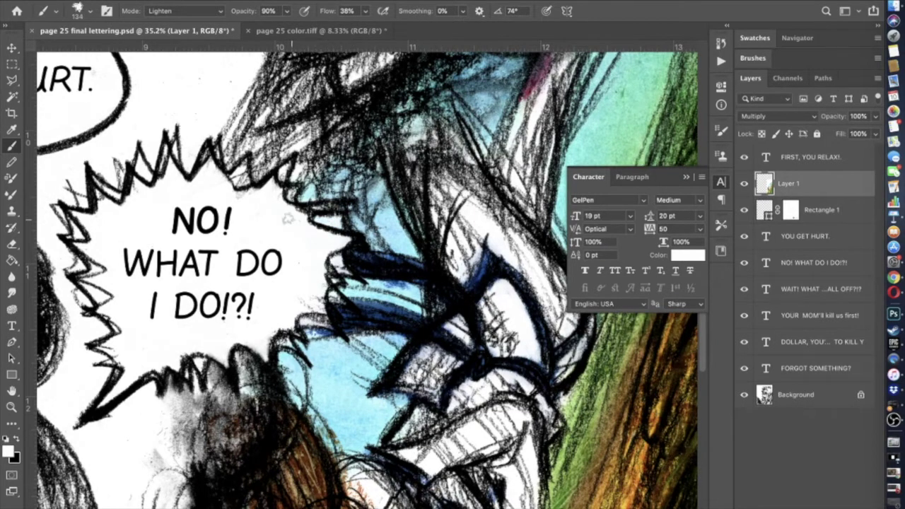
pyautogui.scroll(2, 282, 212)
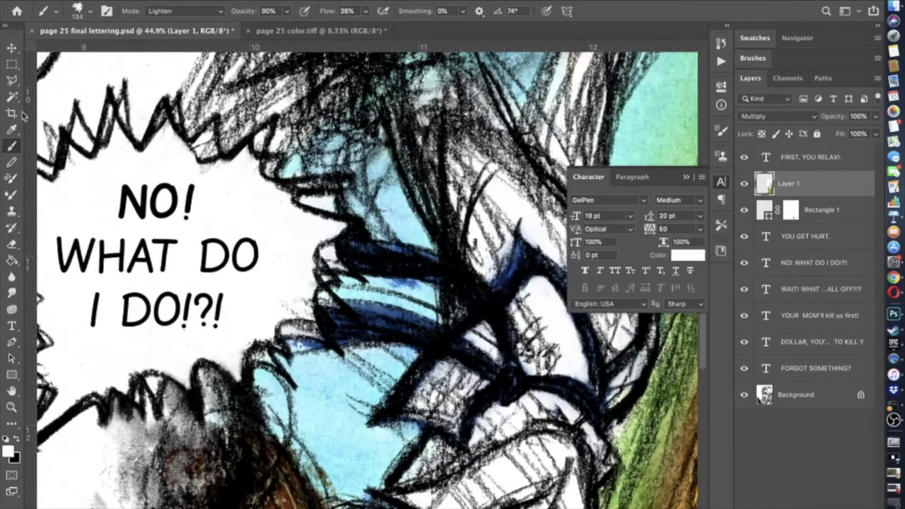
pyautogui.click(12, 129)
pyautogui.click(405, 227)
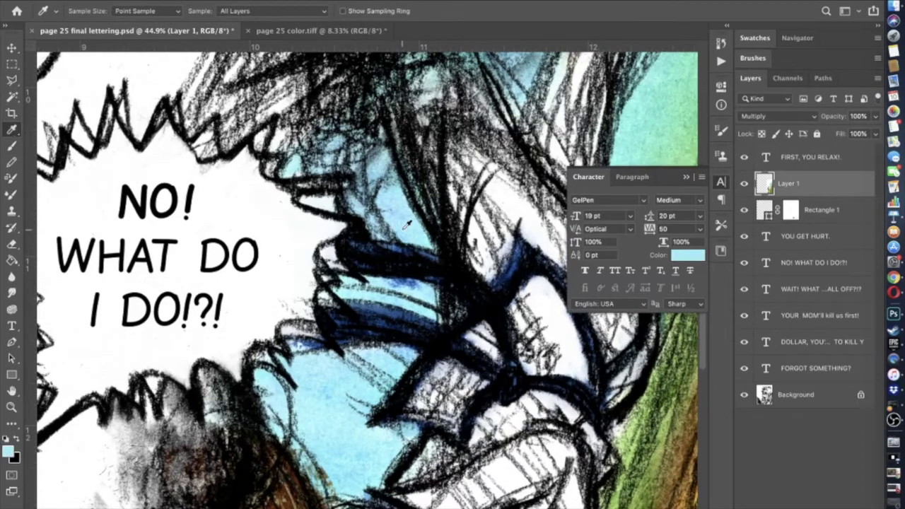
pyautogui.click(11, 161)
pyautogui.scroll(2, 268, 300)
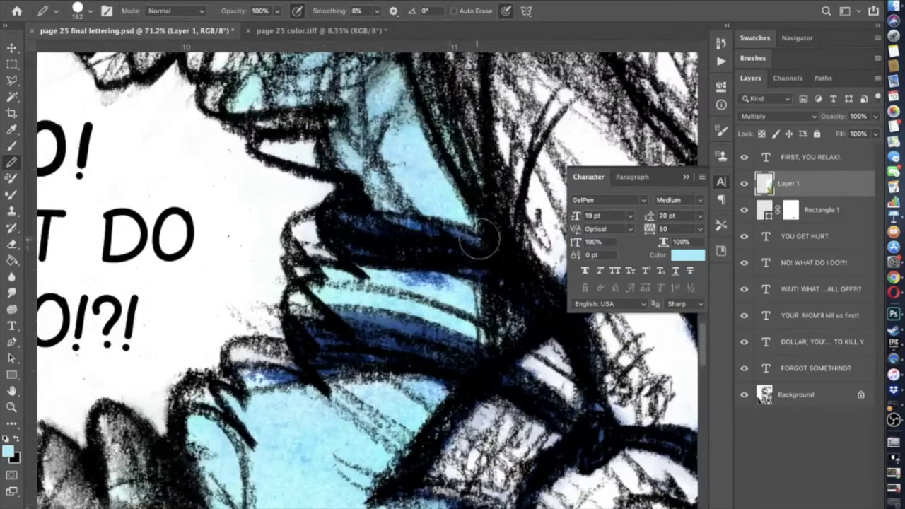
pyautogui.click(10, 149)
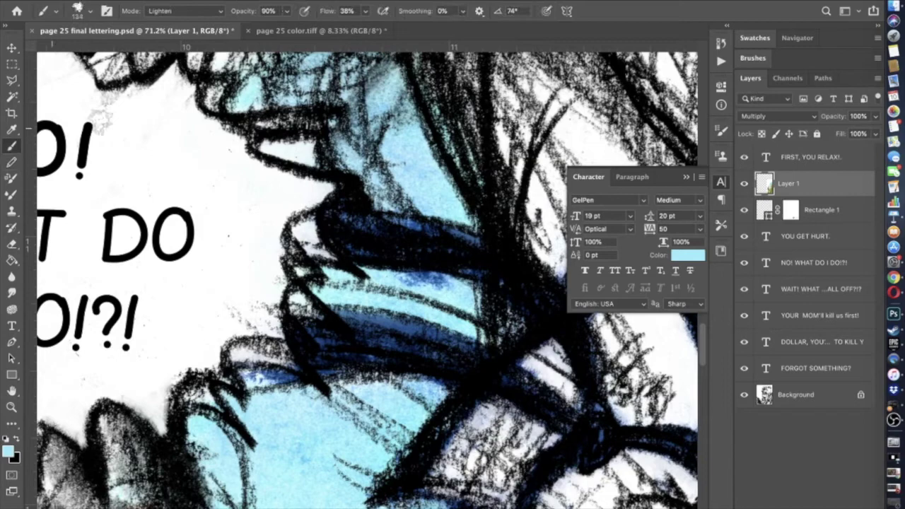
pyautogui.moveTo(429, 282)
pyautogui.mouseDown()
pyautogui.moveTo(402, 283)
pyautogui.moveTo(452, 289)
pyautogui.moveTo(399, 263)
pyautogui.mouseUp()
# - Set the brush to Darken mode at a size of 124 px
pyautogui.scroll(-5, 385, 272)
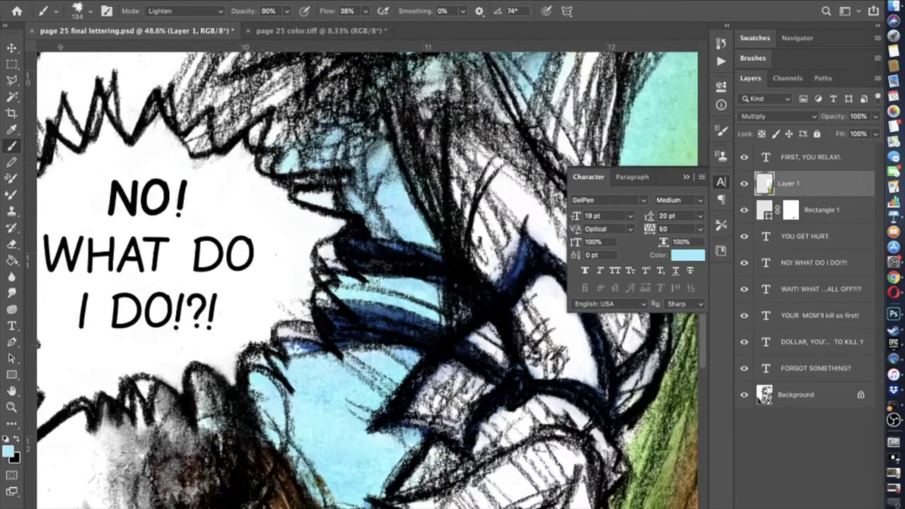
pyautogui.scroll(5, 377, 272)
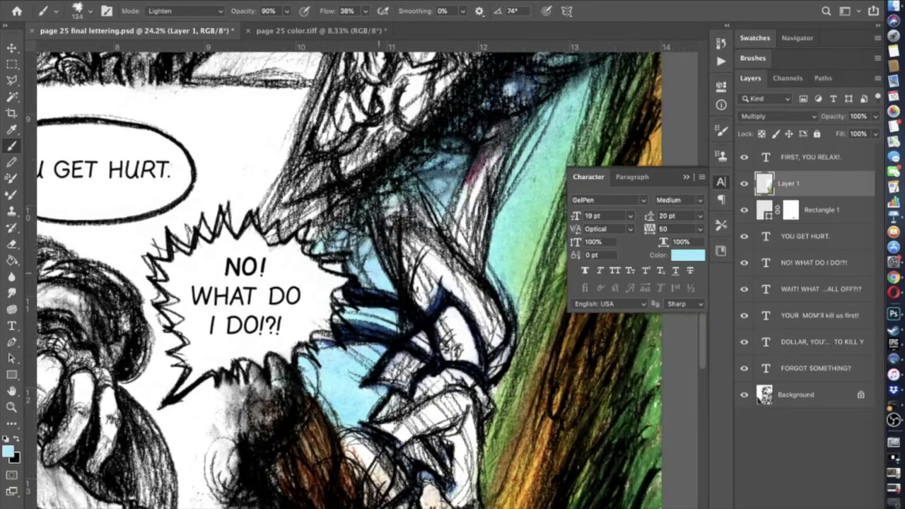
pyautogui.scroll(2, 227, 326)
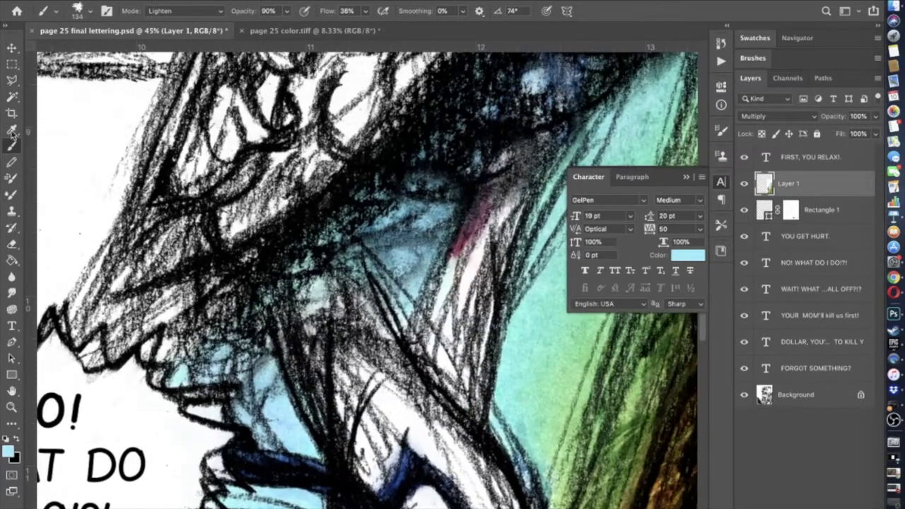
pyautogui.click(169, 12)
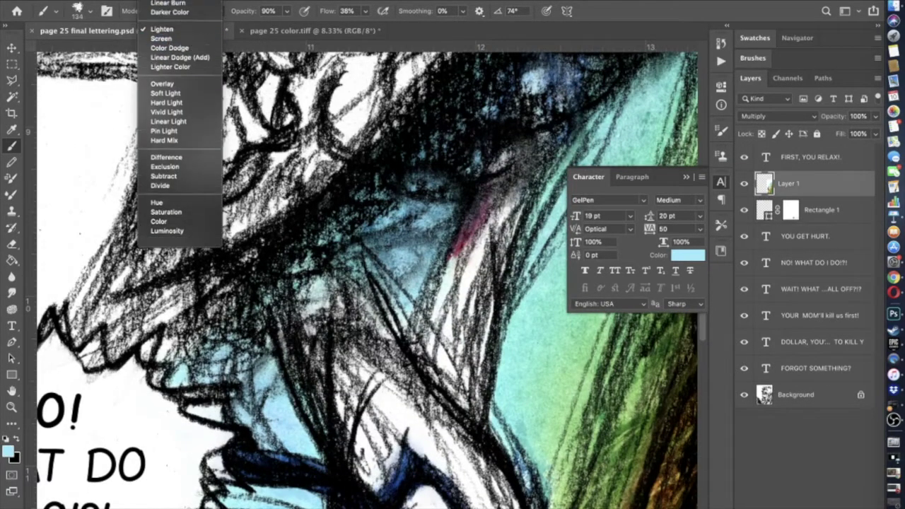
pyautogui.click(156, 27)
pyautogui.click(89, 12)
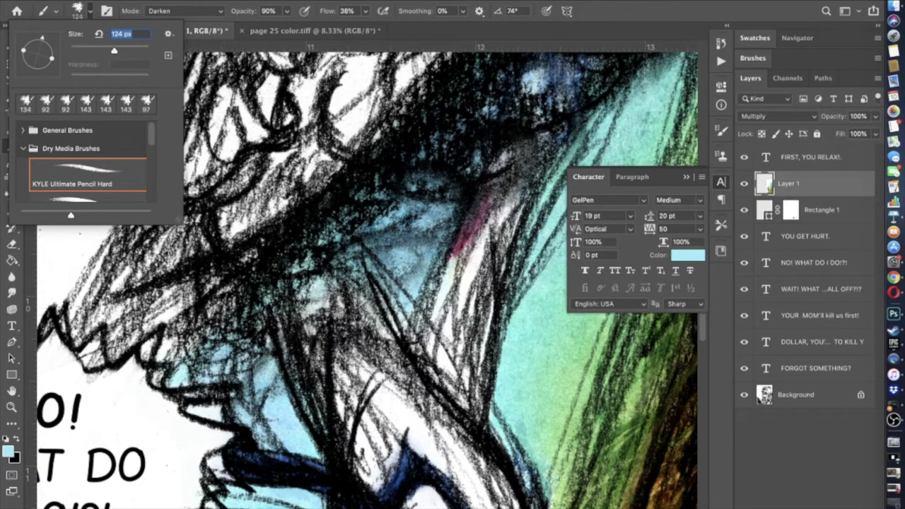
pyautogui.press('Return')
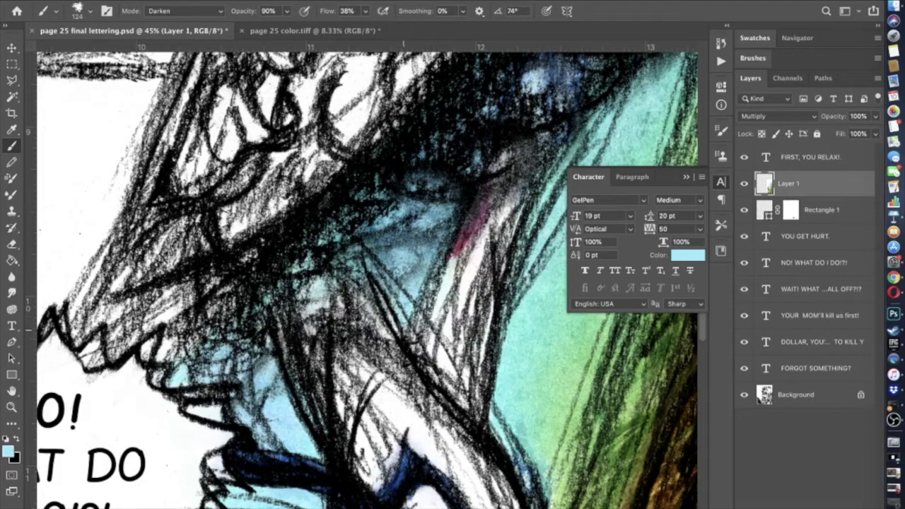
# - Change the foreground colour from light blue to pure white
pyautogui.scroll(-5, 371, 289)
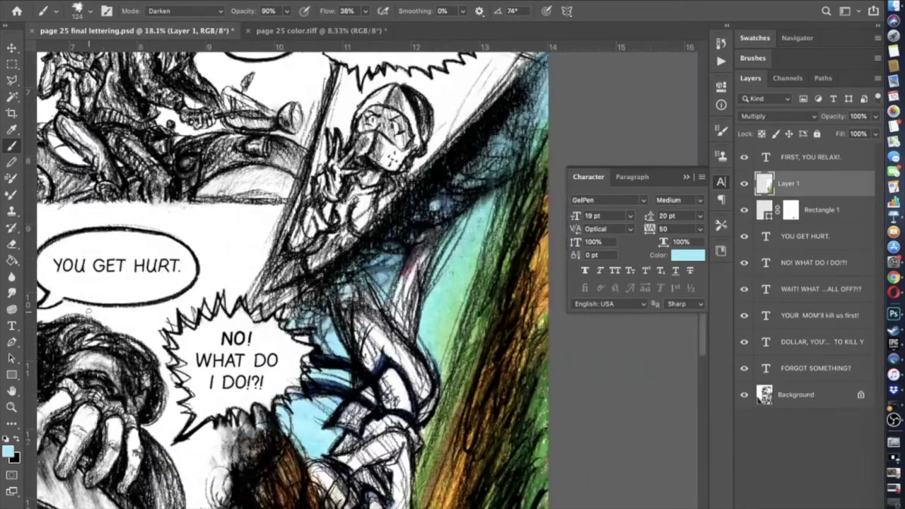
pyautogui.scroll(-5, 88, 310)
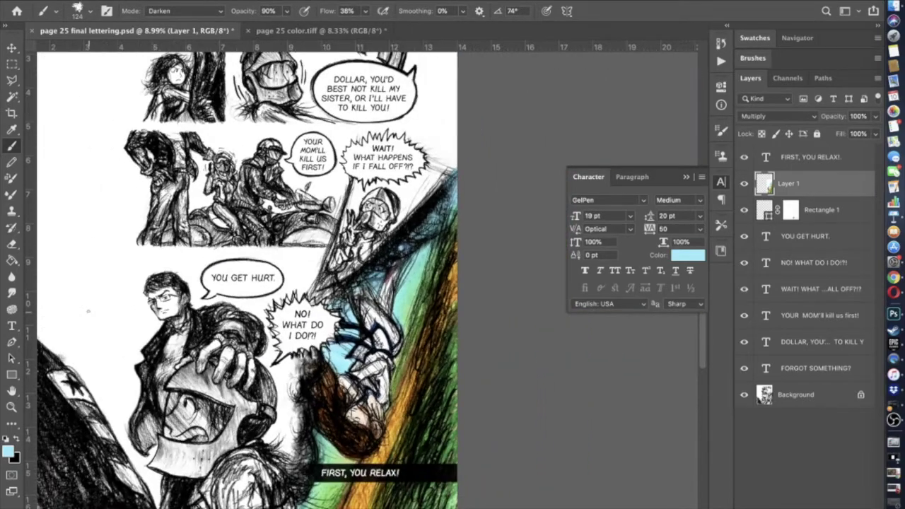
pyautogui.scroll(8, 363, 288)
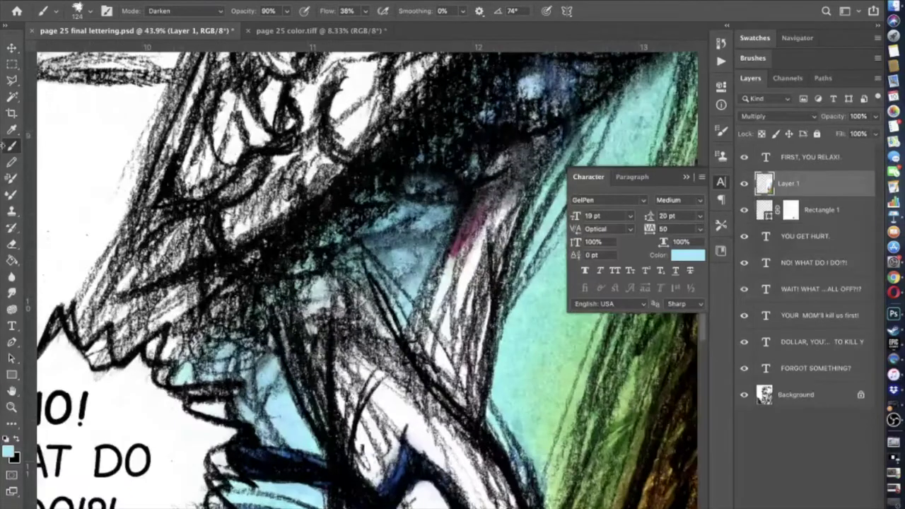
pyautogui.click(9, 453)
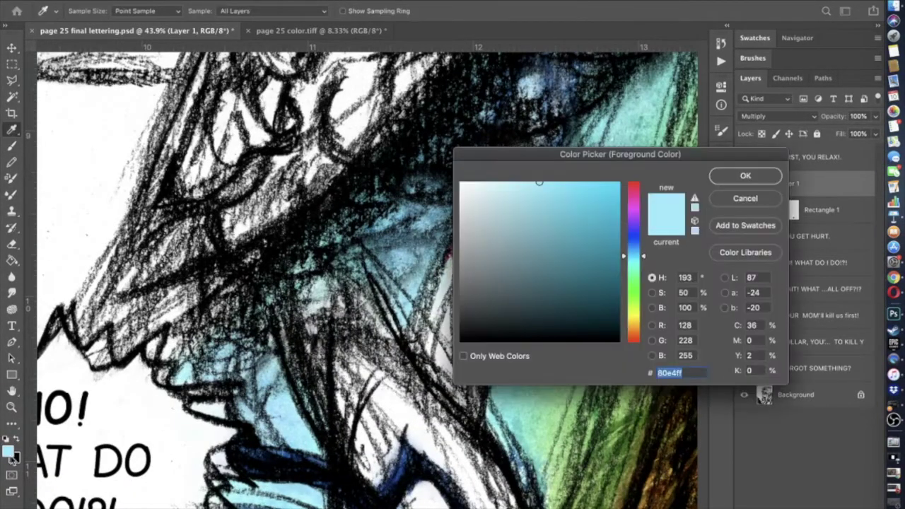
pyautogui.moveTo(538, 182); pyautogui.dragTo(445, 142)
pyautogui.click(745, 176)
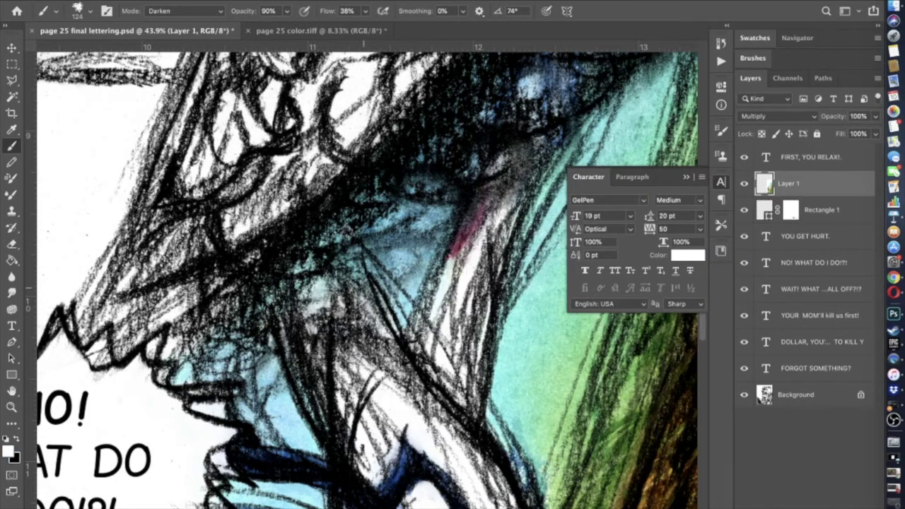
# - Set the white brush to Normal mode with a size of 146 px and 40% opacity
pyautogui.click(169, 12)
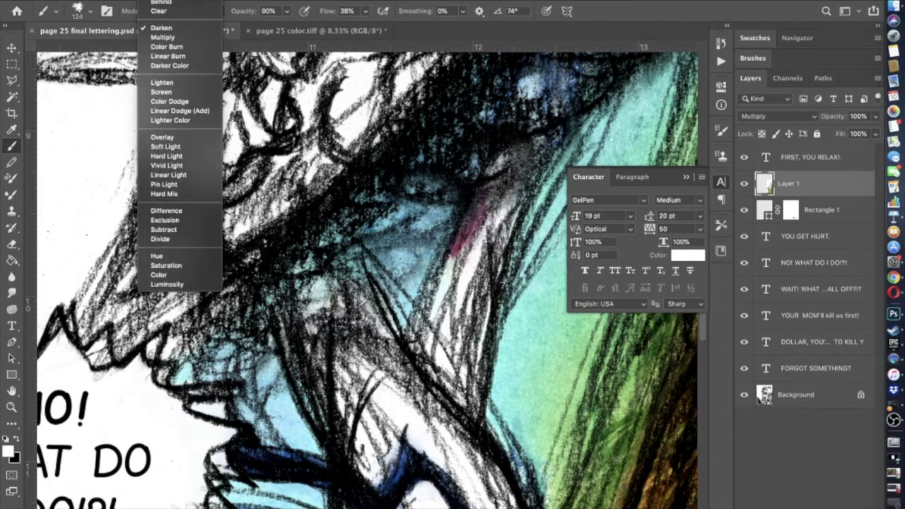
pyautogui.click(163, 0)
pyautogui.click(89, 13)
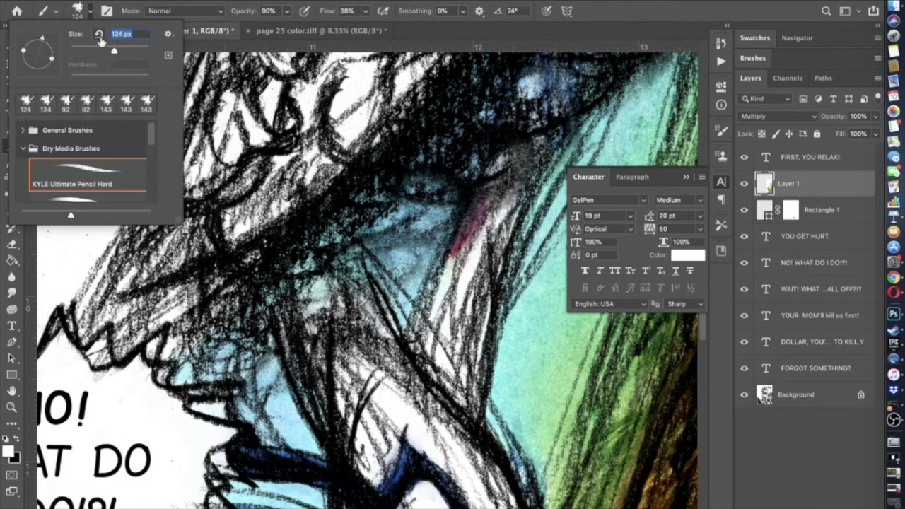
pyautogui.click(324, 425)
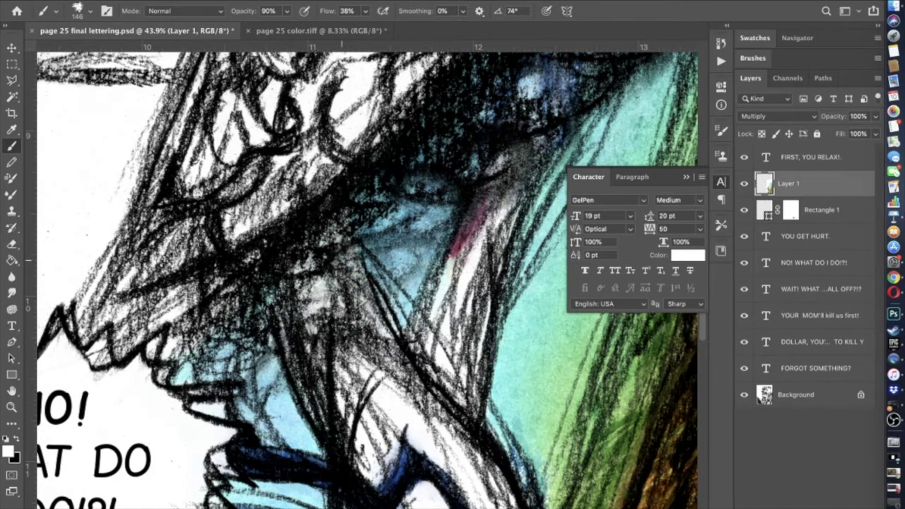
pyautogui.click(287, 12)
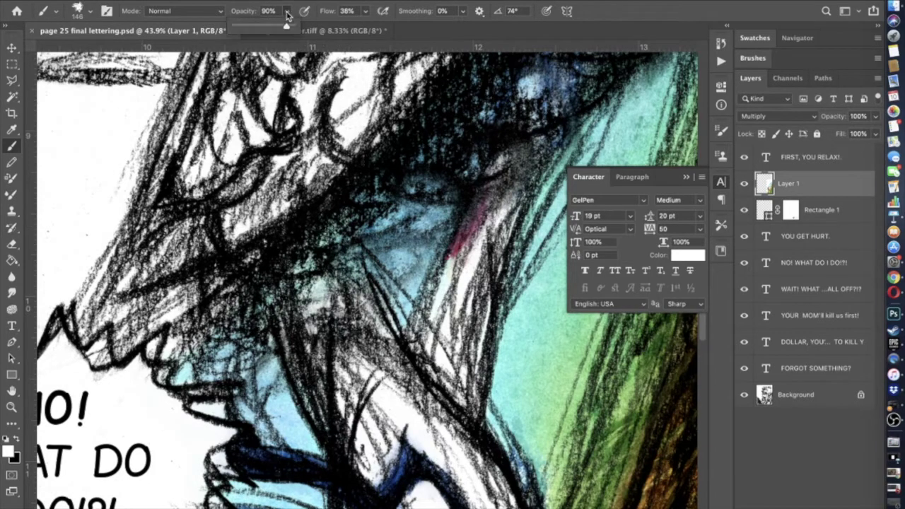
pyautogui.click(372, 326)
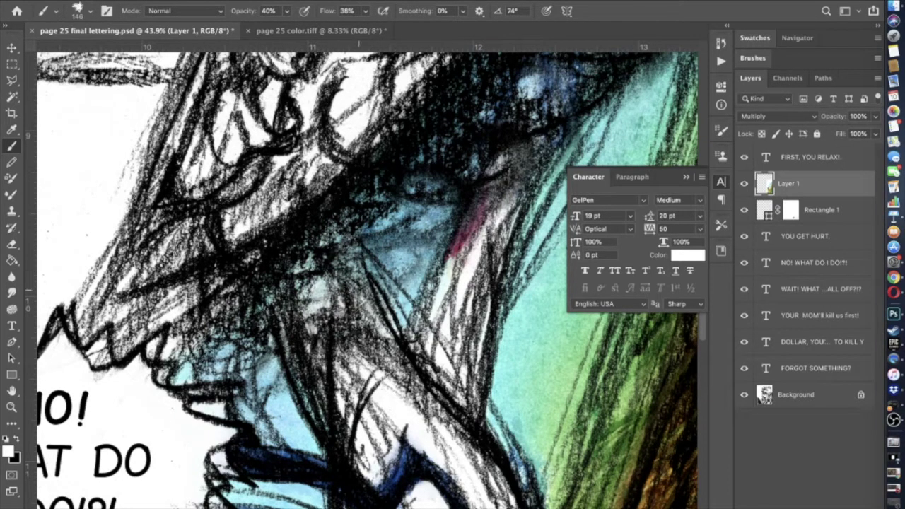
# - Sample the light skin tone from the upside-down figure's face and brush it over the hand in Lighten mode
pyautogui.press('super+minus')
pyautogui.press('super+minus')
pyautogui.press('super+minus')
pyautogui.press('super+minus')
pyautogui.press('super+minus')
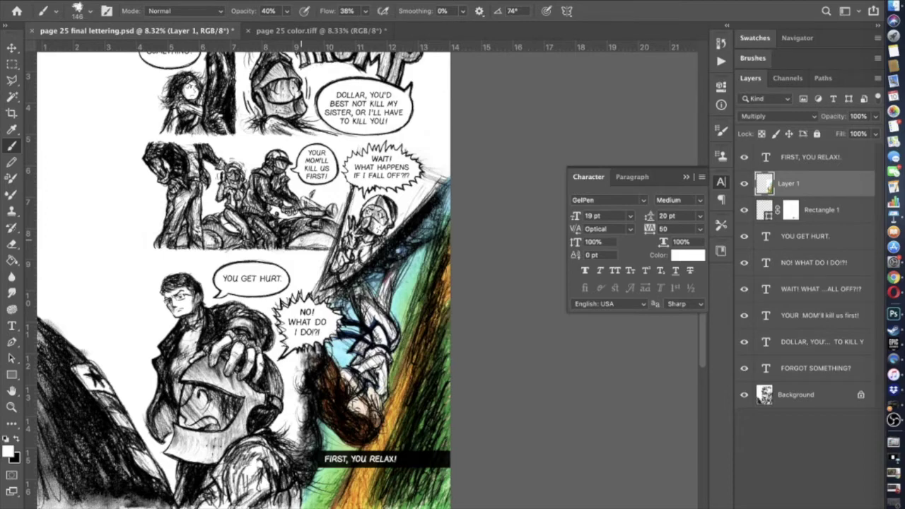
pyautogui.scroll(5, 385, 491)
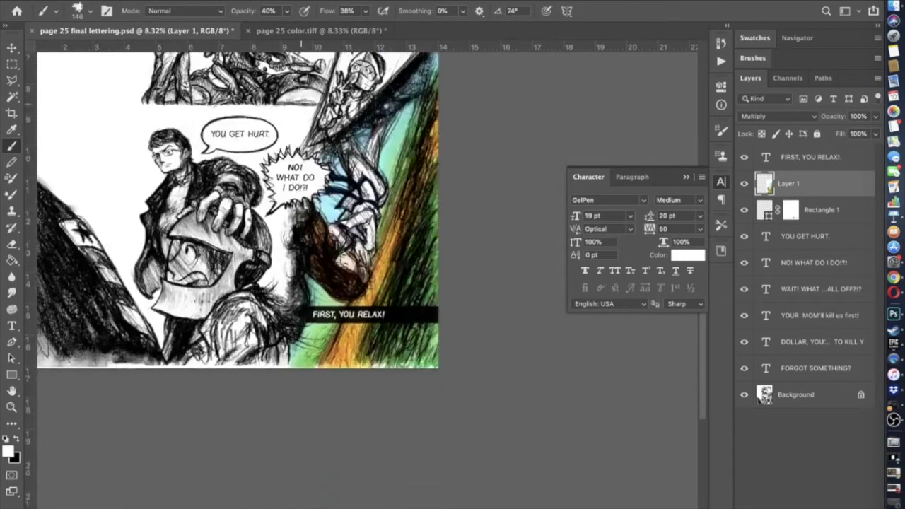
pyautogui.scroll(5, 300, 239)
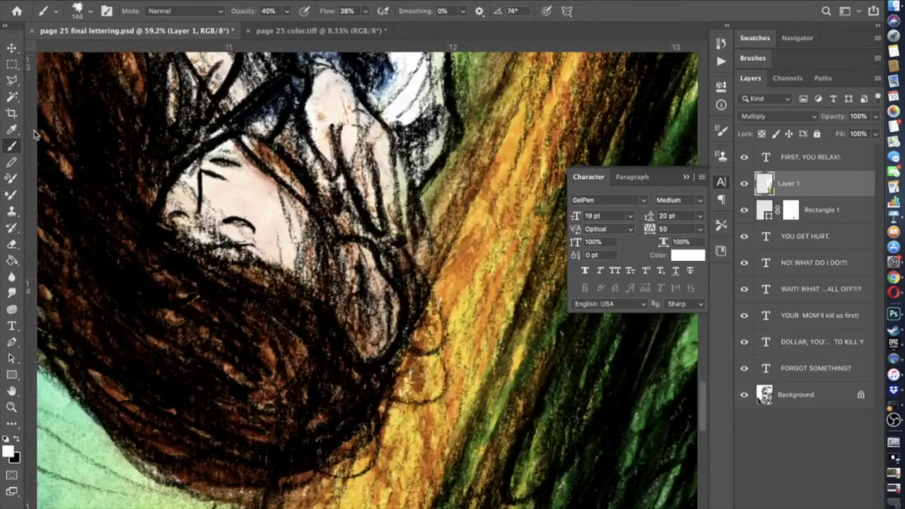
pyautogui.click(12, 129)
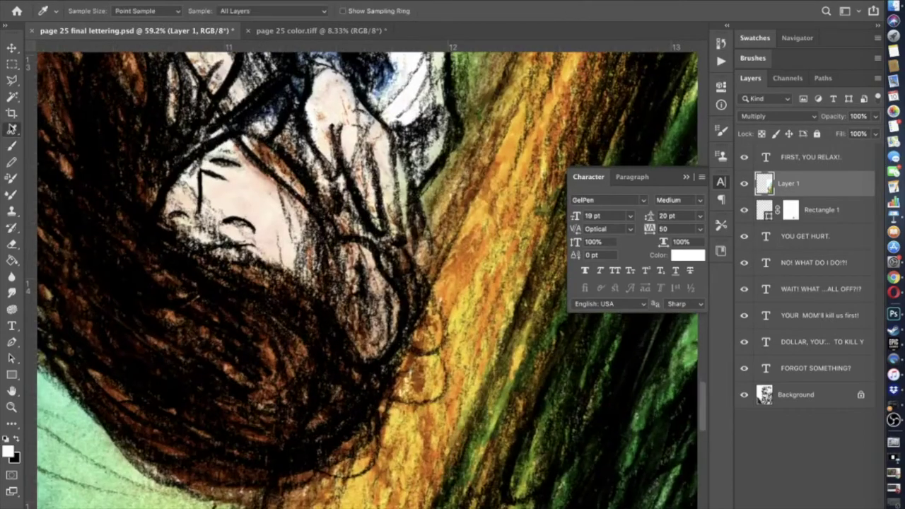
pyautogui.click(251, 187)
pyautogui.press('b')
pyautogui.click(211, 10)
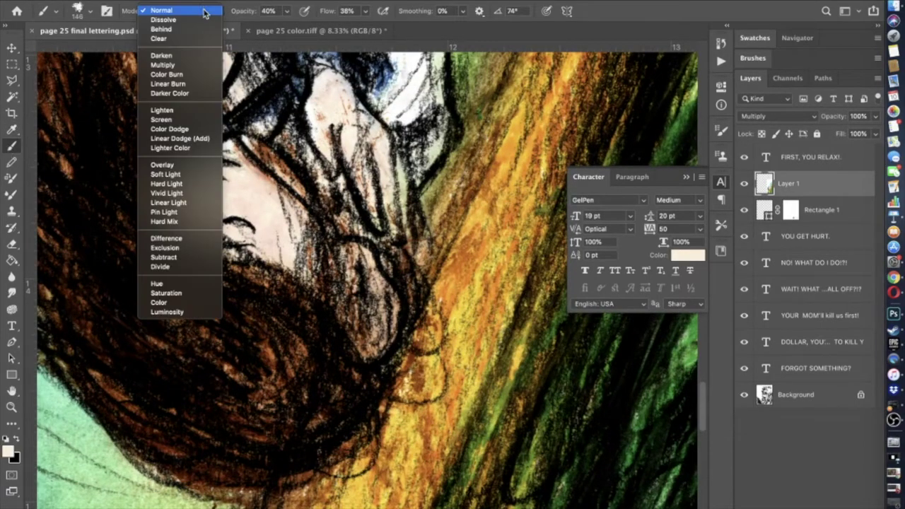
pyautogui.click(178, 111)
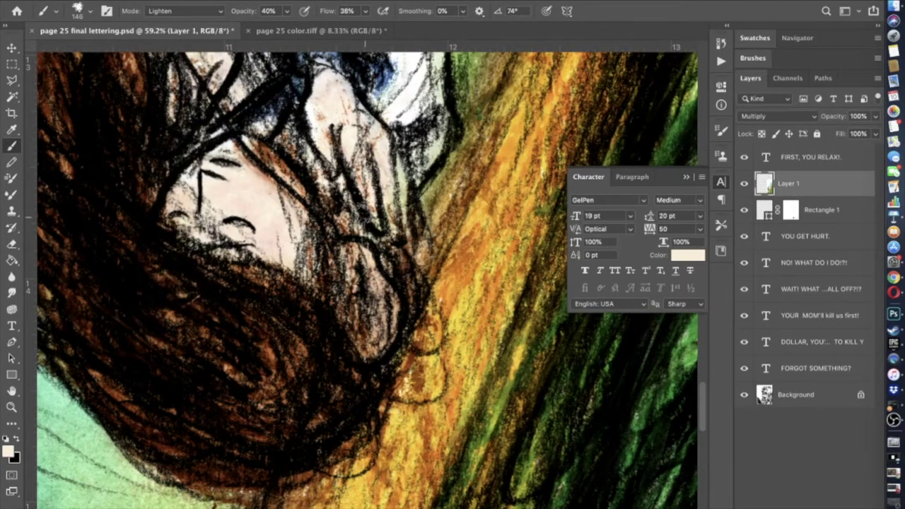
pyautogui.moveTo(348, 151)
pyautogui.mouseDown()
pyautogui.moveTo(341, 123)
pyautogui.moveTo(362, 177)
pyautogui.moveTo(328, 145)
pyautogui.moveTo(347, 120)
pyautogui.moveTo(344, 99)
pyautogui.moveTo(383, 155)
pyautogui.mouseUp()
# - Switch the brush to Normal mode and paint the skin tone over the upside-down figure's fingers and the back of the hand
pyautogui.click(190, 13)
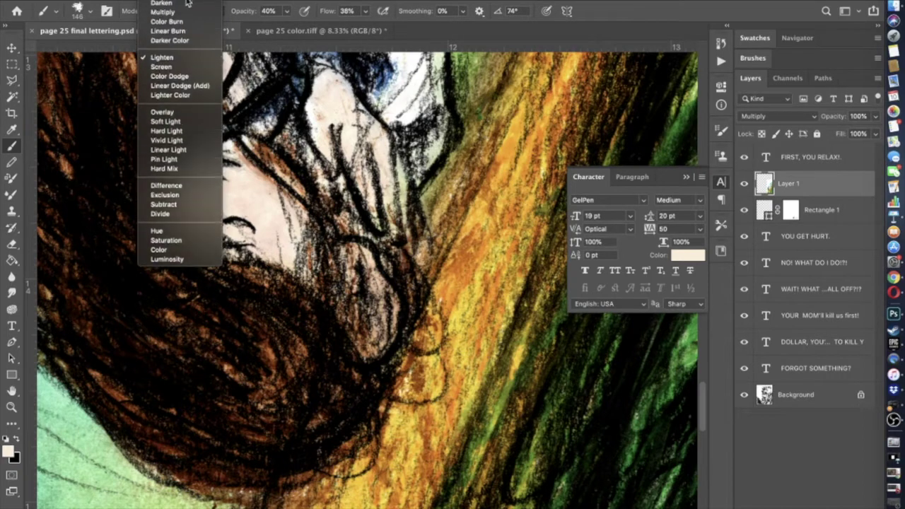
pyautogui.scroll(2, 177, 141)
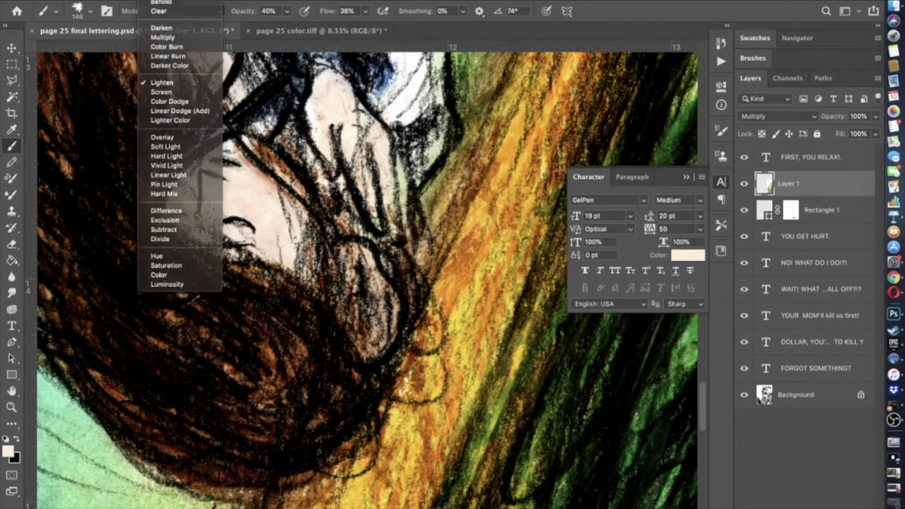
pyautogui.click(167, 9)
pyautogui.moveTo(380, 209)
pyautogui.mouseDown()
pyautogui.moveTo(378, 192)
pyautogui.moveTo(395, 219)
pyautogui.moveTo(408, 206)
pyautogui.moveTo(406, 231)
pyautogui.moveTo(386, 219)
pyautogui.moveTo(400, 235)
pyautogui.mouseUp()
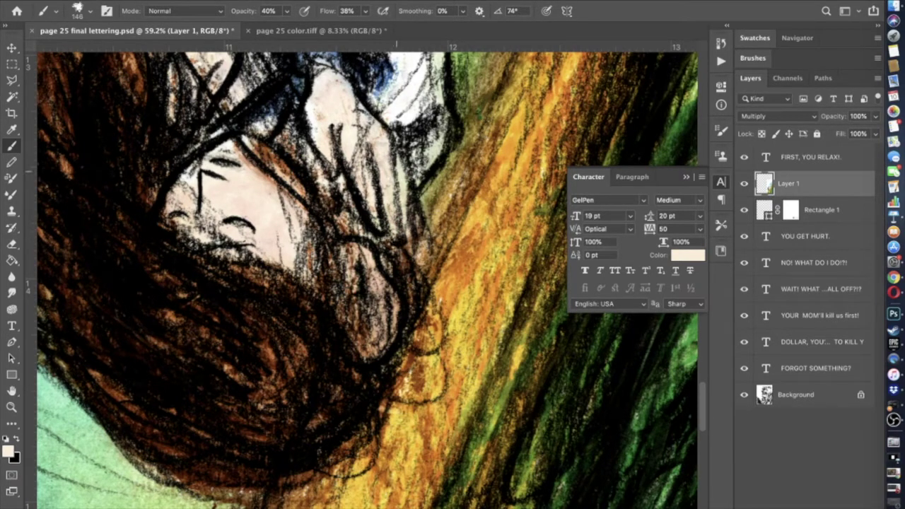
pyautogui.moveTo(324, 111)
pyautogui.mouseDown()
pyautogui.moveTo(315, 118)
pyautogui.moveTo(323, 89)
pyautogui.mouseUp()
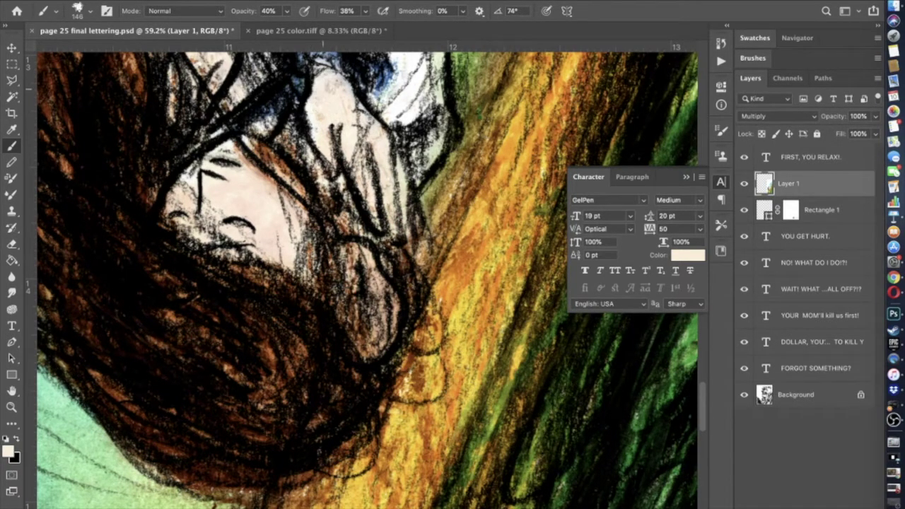
# - Shift the foreground skin tone slightly toward pink
pyautogui.click(8, 451)
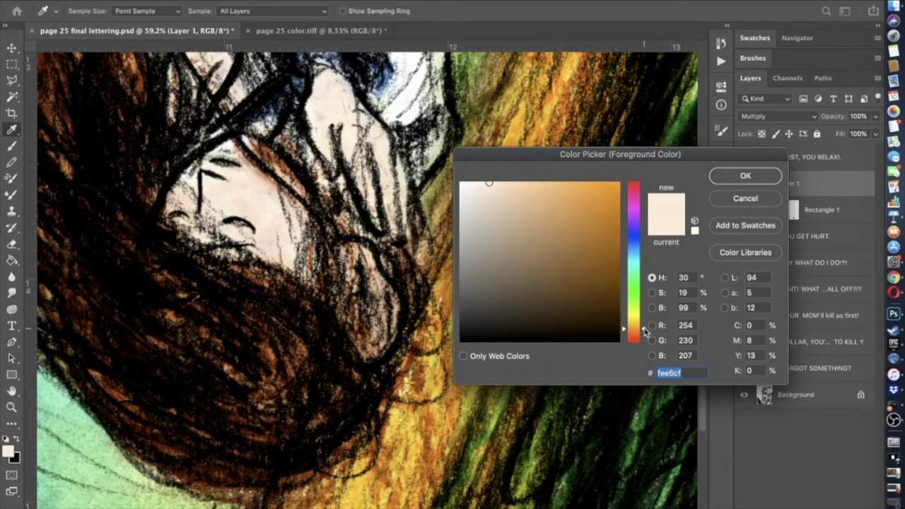
pyautogui.click(751, 180)
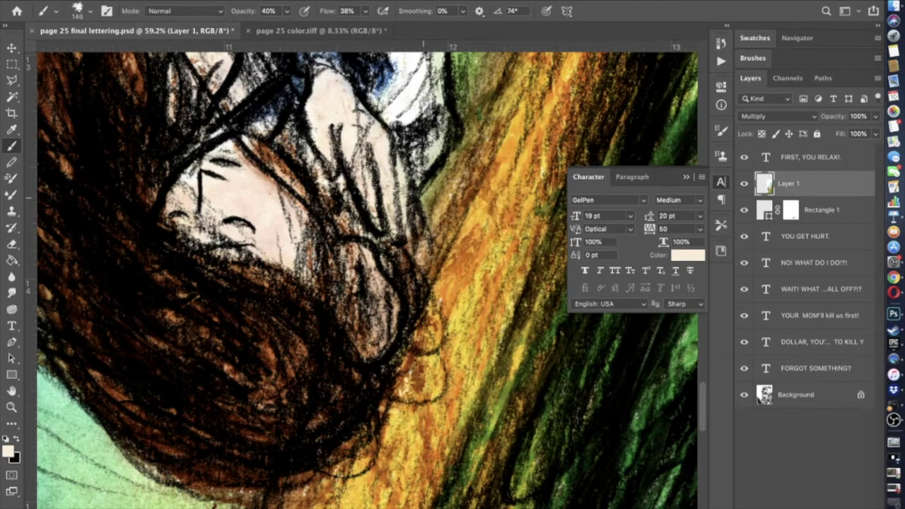
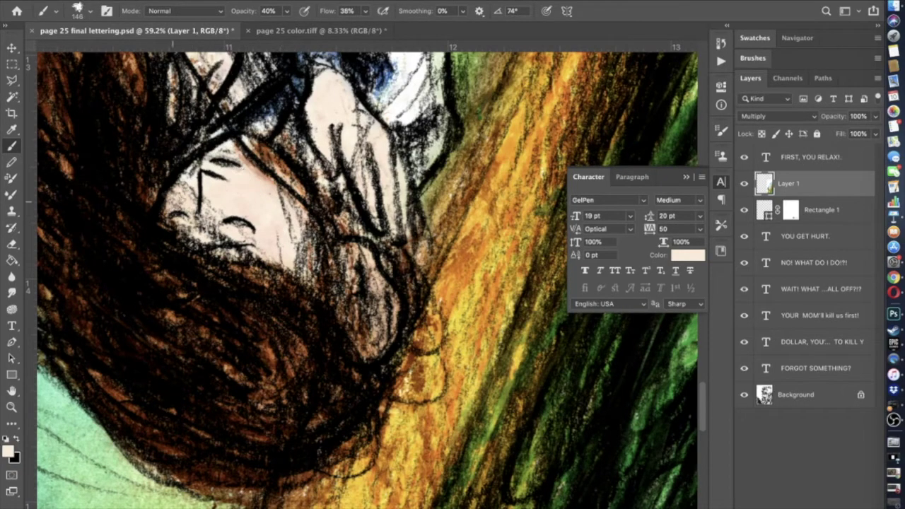
# - Set the skin-tone brush to Darken mode at 71% opacity and dismiss the low battery notification
pyautogui.scroll(2, 189, 182)
pyautogui.hscroll(-1, 189, 182)
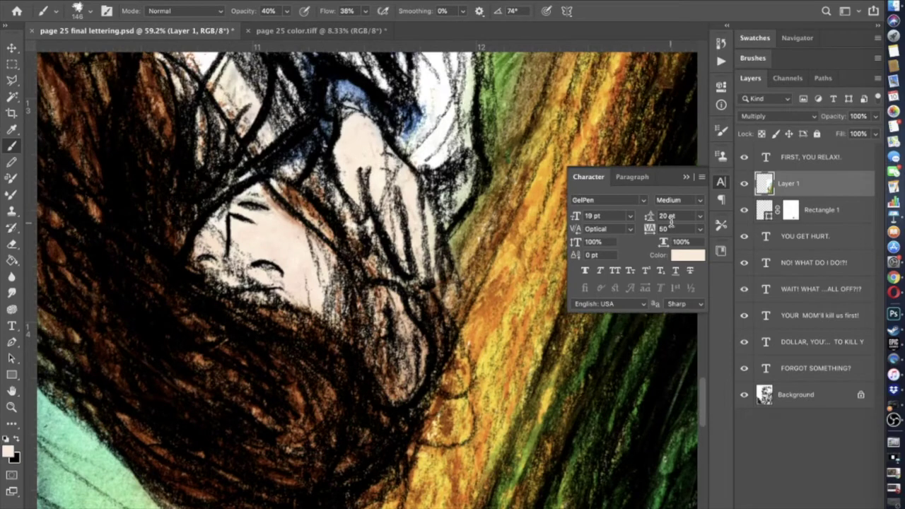
pyautogui.click(181, 9)
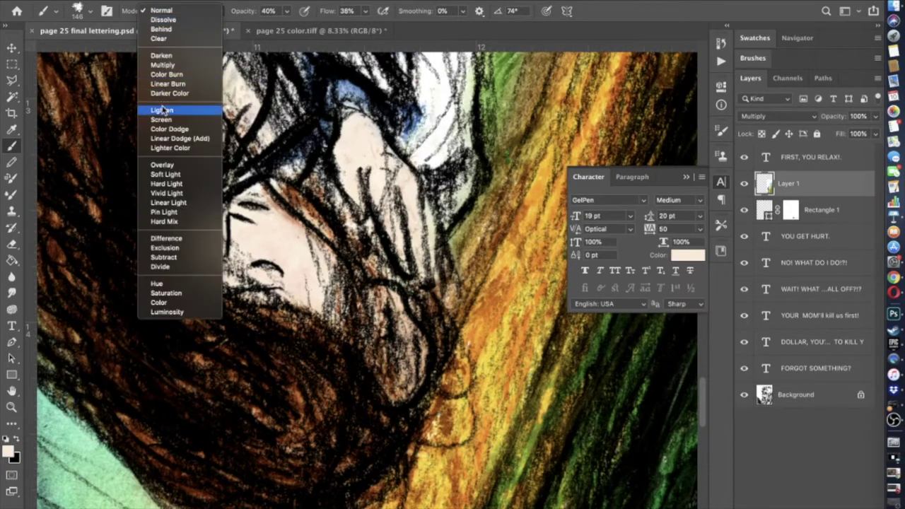
pyautogui.click(161, 55)
pyautogui.click(286, 11)
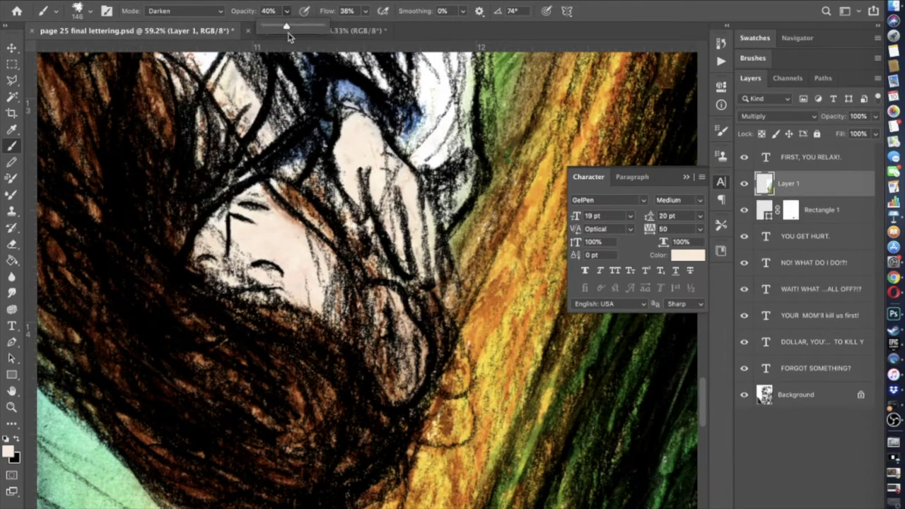
pyautogui.moveTo(289, 33); pyautogui.dragTo(309, 29)
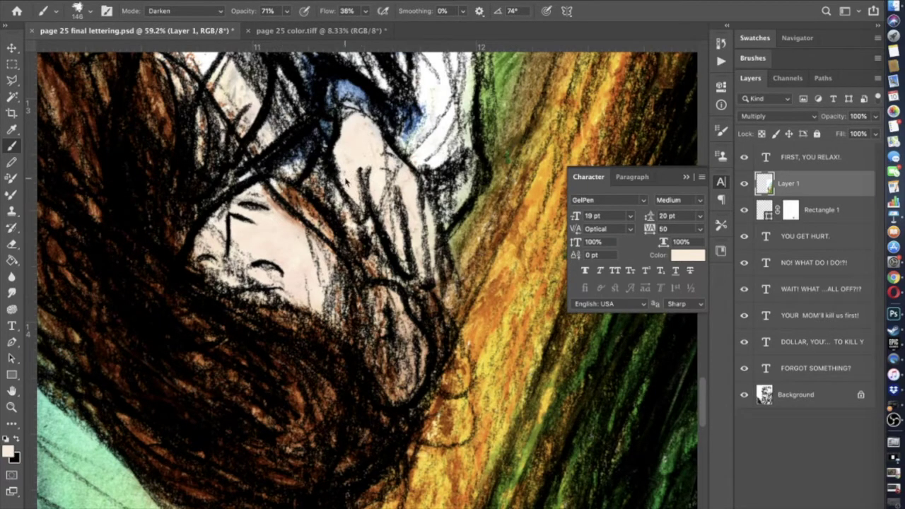
pyautogui.scroll(5, 345, 181)
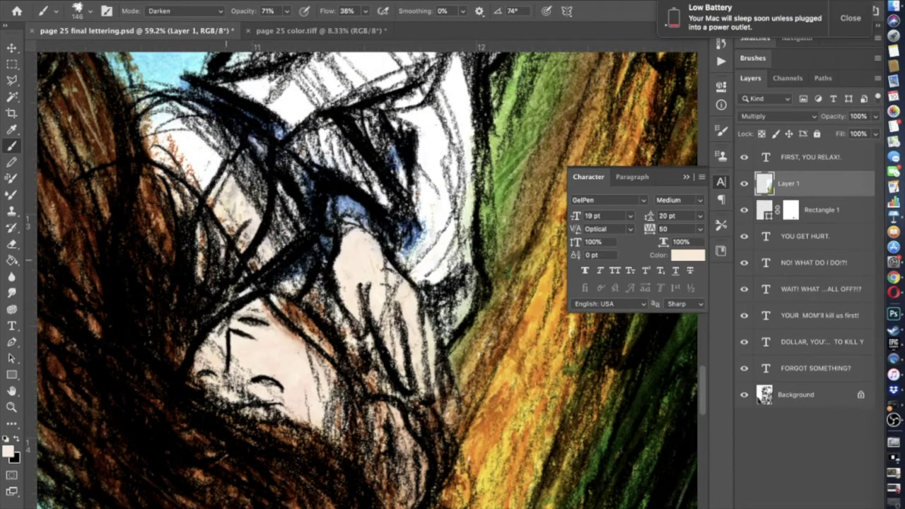
pyautogui.click(849, 18)
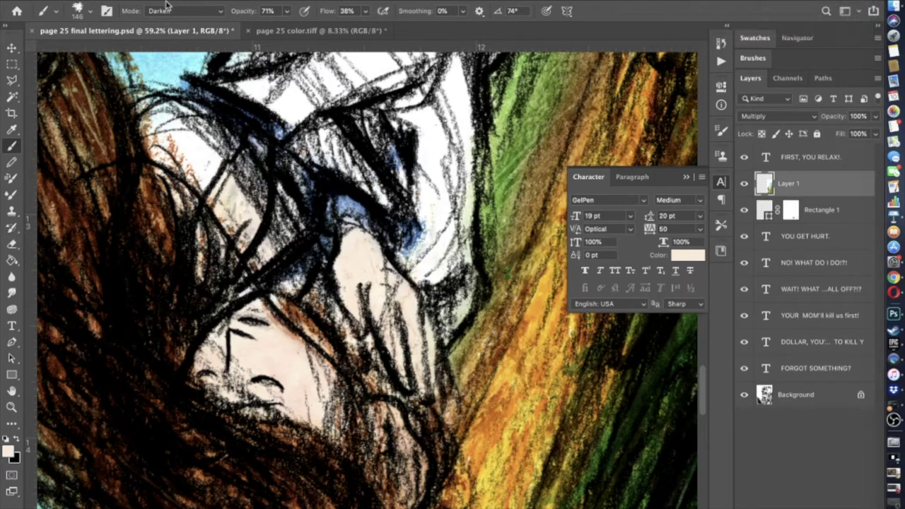
# - Switch the brush's blending mode back to Normal
pyautogui.click(185, 11)
pyautogui.click(164, 0)
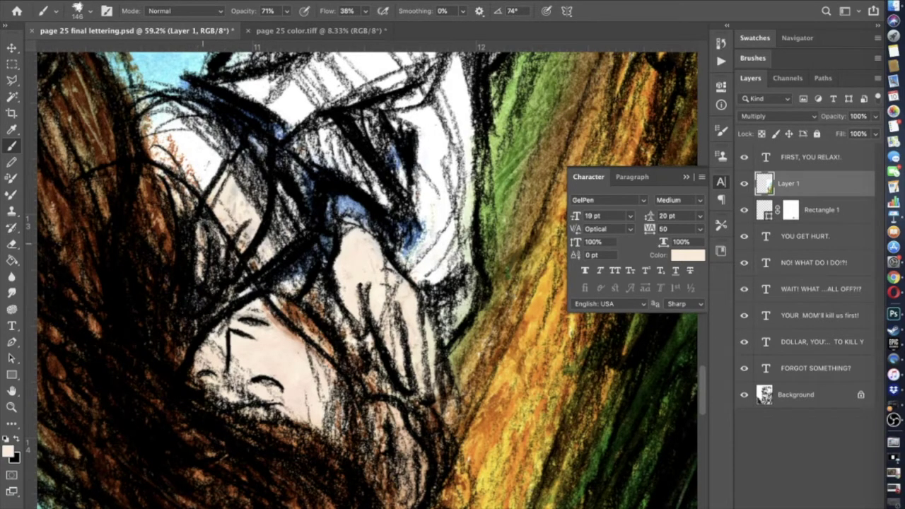
# - Examine the colouring of the upside-down figure's hair, face, hand and clothing up close and within the surrounding panel
pyautogui.press('super+minus')
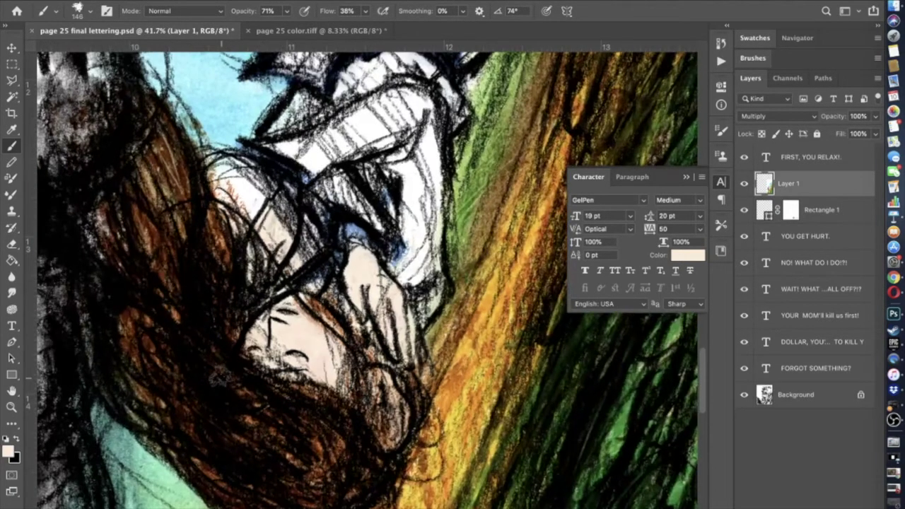
pyautogui.scroll(-2, 221, 377)
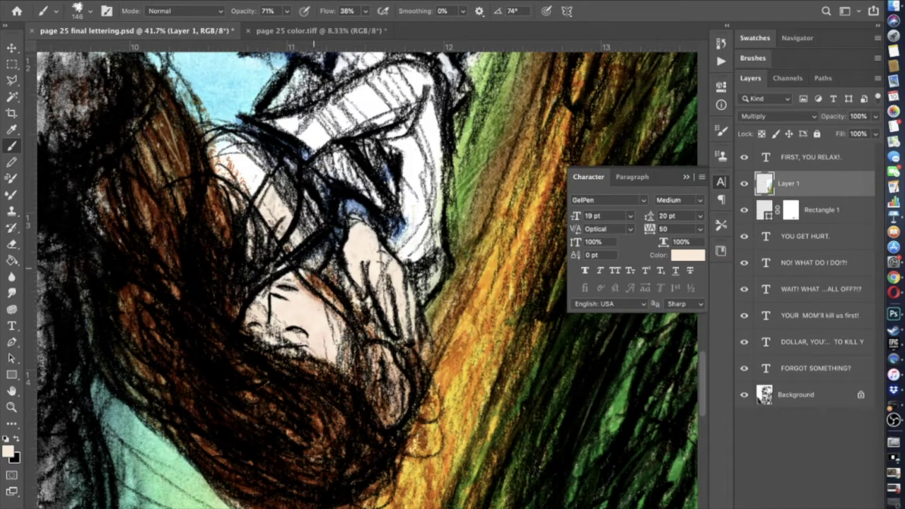
pyautogui.scroll(5, 300, 258)
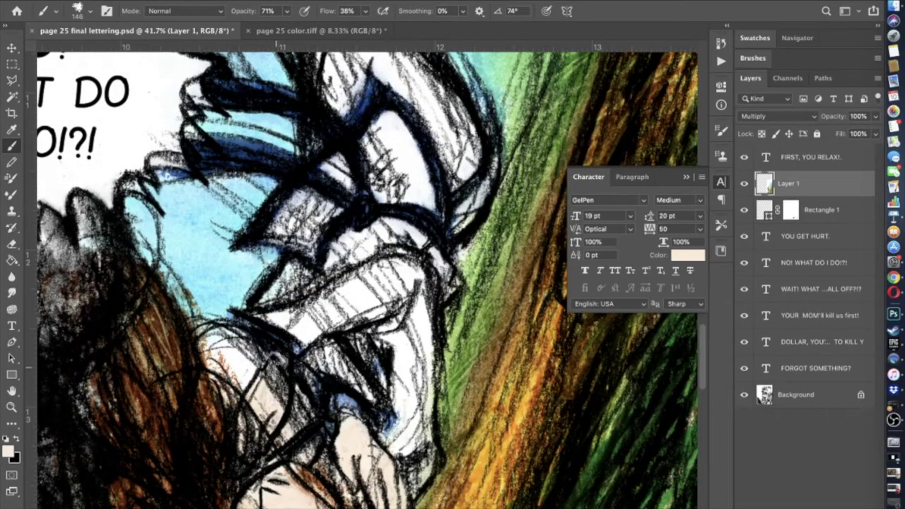
pyautogui.scroll(-4, 275, 359)
pyautogui.scroll(-2, 276, 357)
pyautogui.scroll(6, 276, 357)
pyautogui.scroll(3, 276, 357)
pyautogui.scroll(-2, 275, 357)
pyautogui.scroll(-4, 276, 357)
pyautogui.scroll(-2, 274, 357)
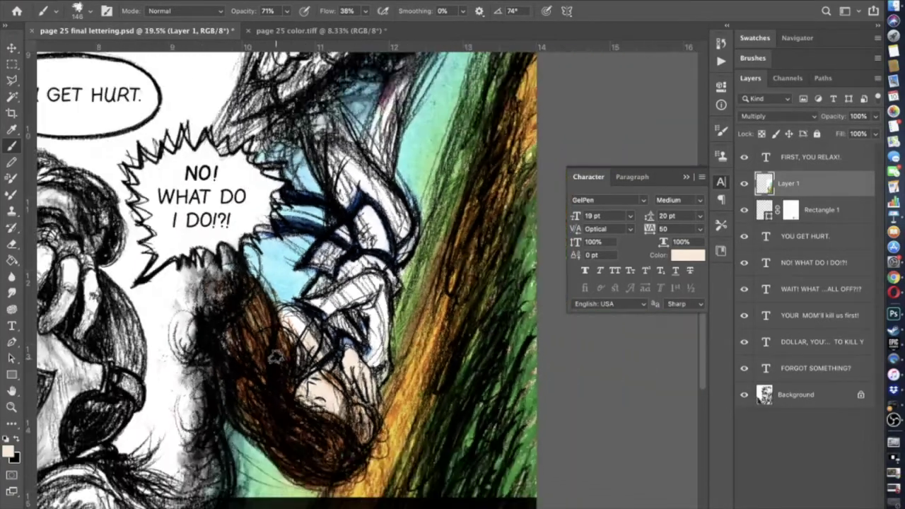
pyautogui.scroll(4, 276, 357)
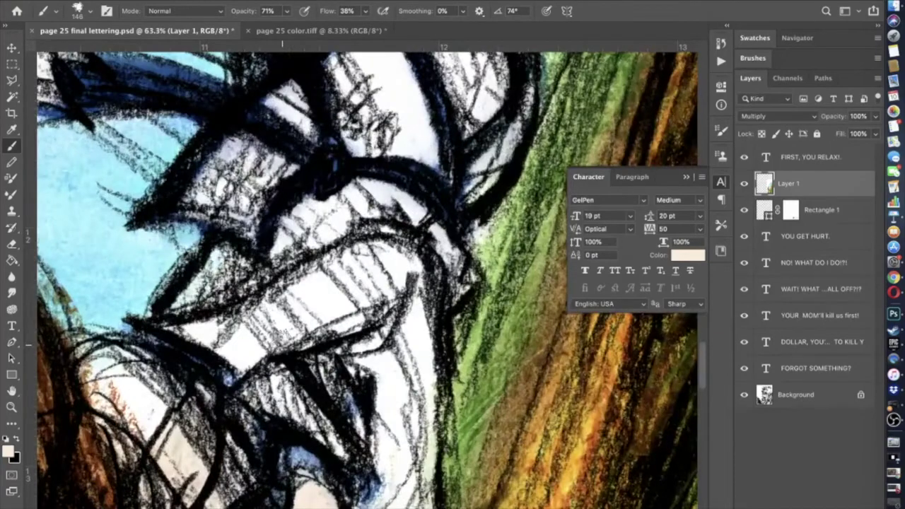
pyautogui.scroll(-4, 282, 344)
pyautogui.hscroll(-3, 282, 345)
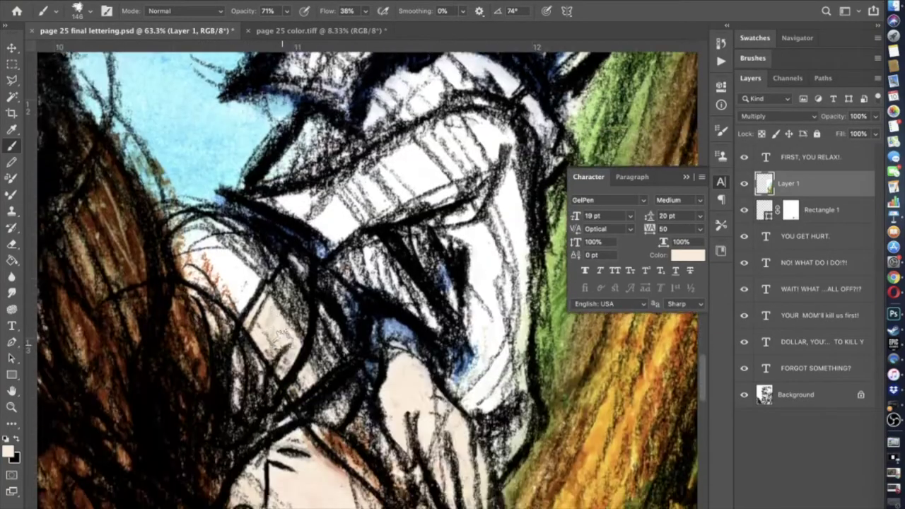
pyautogui.scroll(-2, 281, 340)
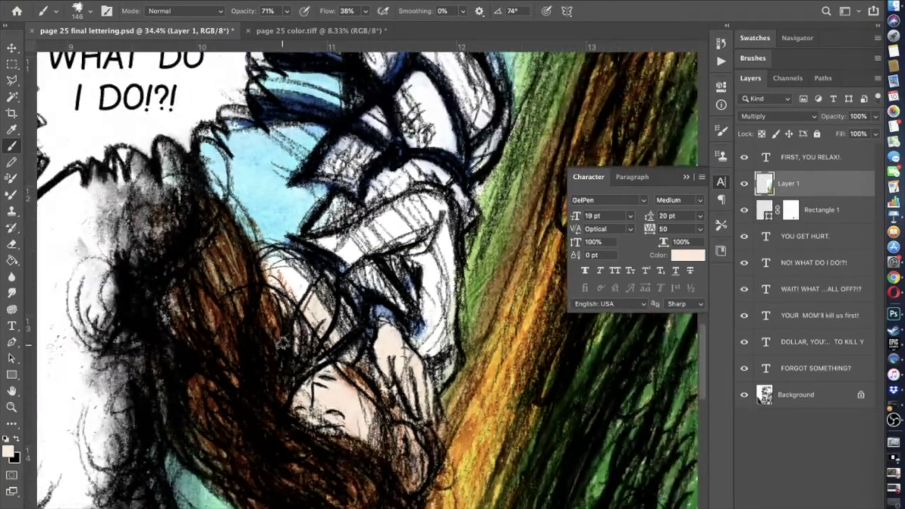
pyautogui.scroll(-2, 282, 342)
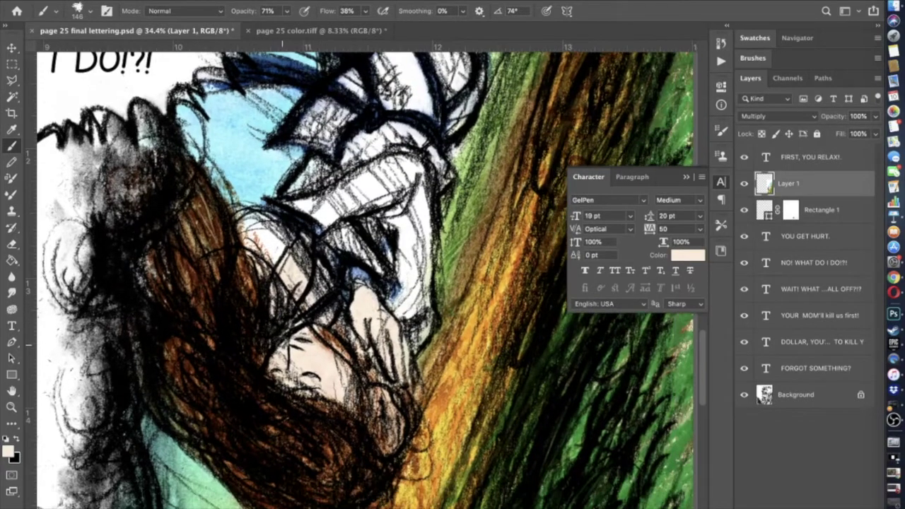
pyautogui.scroll(-2, 282, 342)
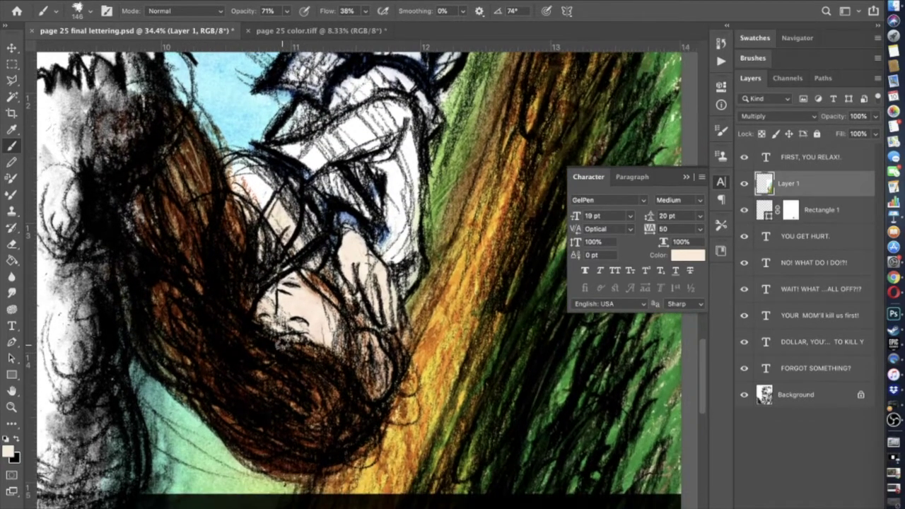
pyautogui.scroll(2, 97, 215)
pyautogui.scroll(1, 106, 216)
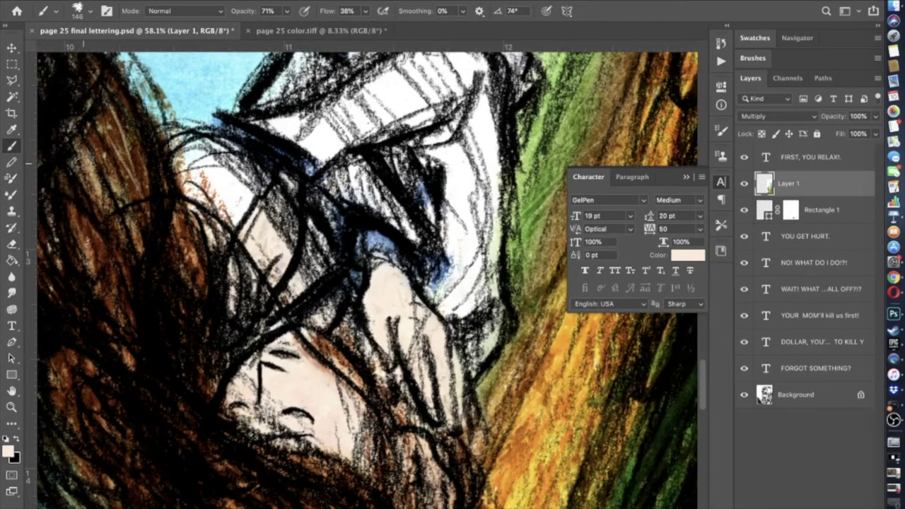
pyautogui.scroll(-4, 118, 403)
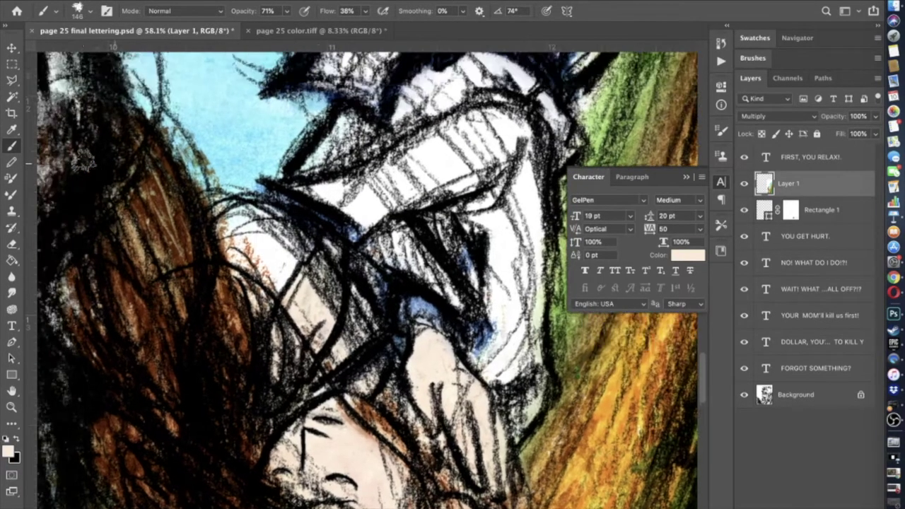
pyautogui.scroll(-1, 367, 361)
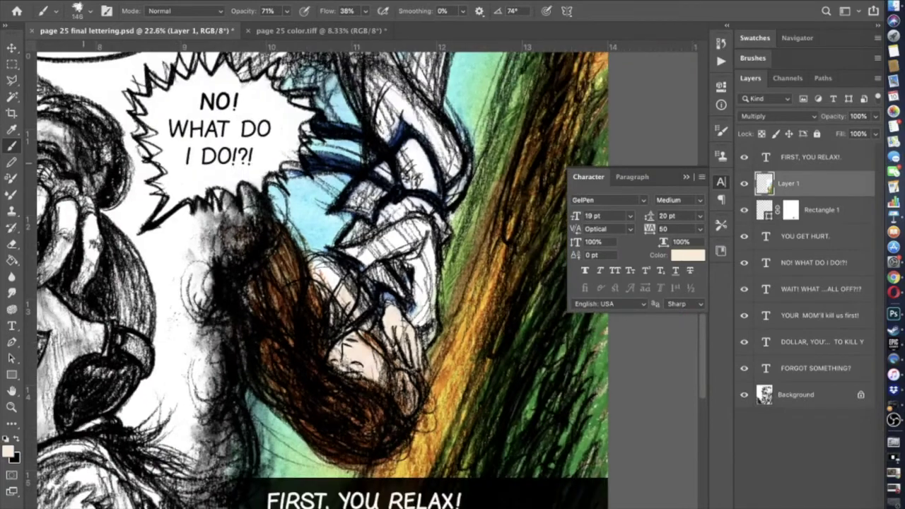
pyautogui.scroll(4, 149, 290)
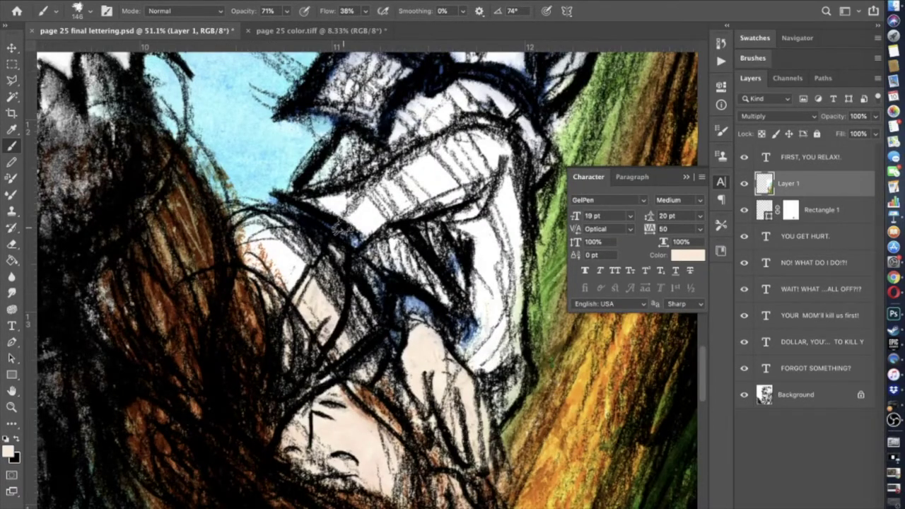
pyautogui.scroll(-2, 339, 226)
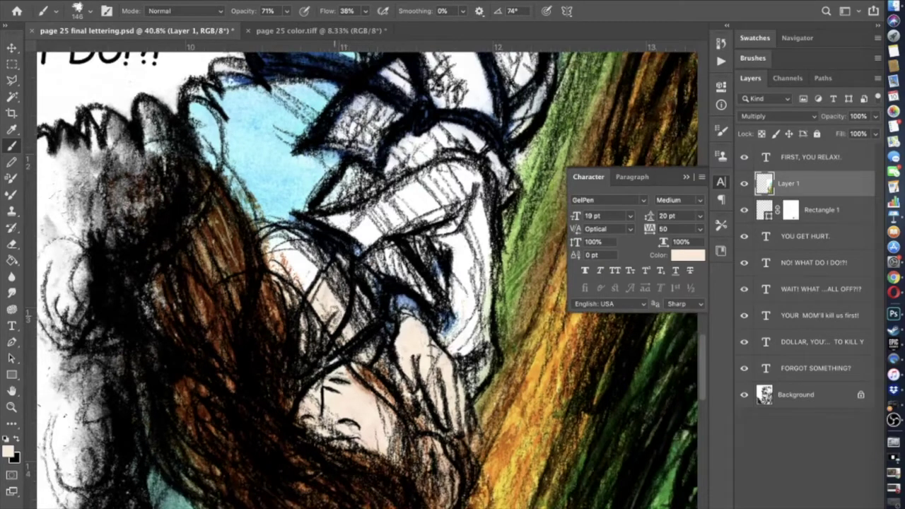
# - Sample the sky's light blue and brush it in Darken mode over the white gap between the figure's hair and arm
pyautogui.click(12, 130)
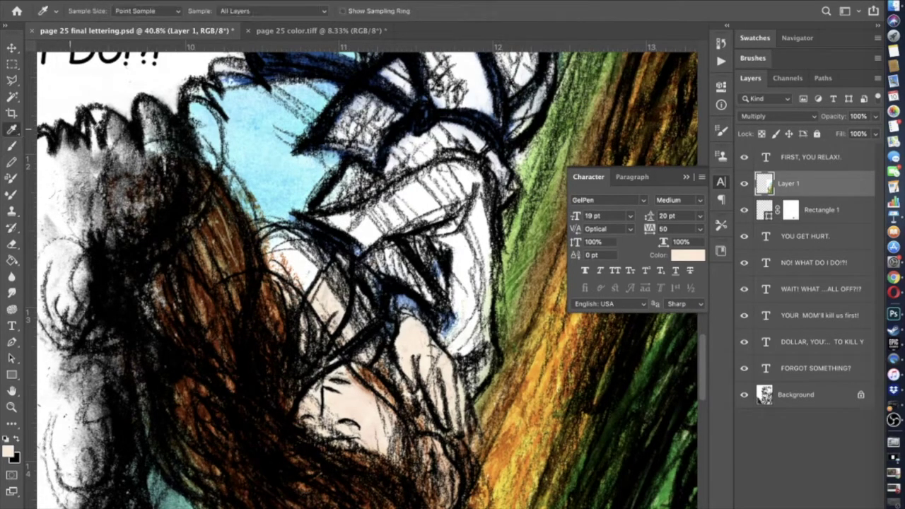
pyautogui.click(274, 150)
pyautogui.click(11, 145)
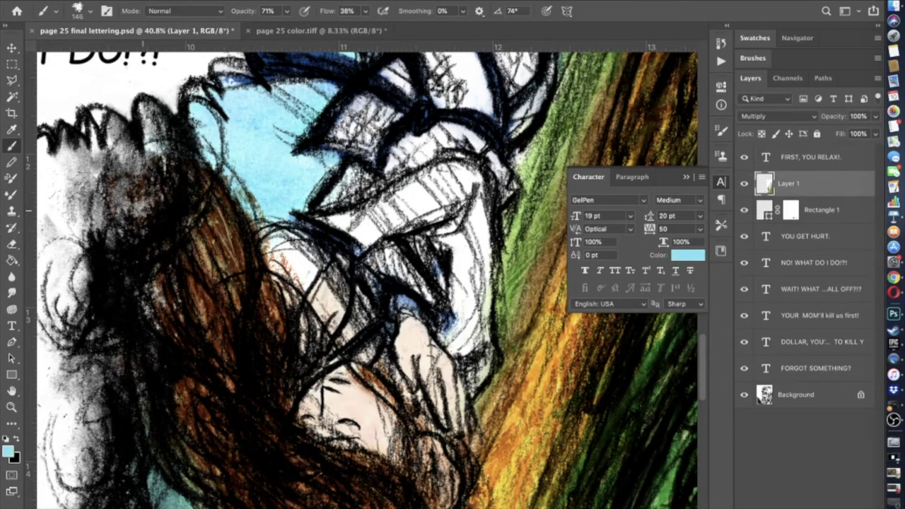
pyautogui.scroll(3, 369, 293)
pyautogui.moveTo(276, 263)
pyautogui.mouseDown()
pyautogui.moveTo(265, 238)
pyautogui.moveTo(280, 244)
pyautogui.moveTo(268, 222)
pyautogui.moveTo(240, 218)
pyautogui.moveTo(237, 205)
pyautogui.moveTo(240, 218)
pyautogui.moveTo(214, 215)
pyautogui.moveTo(212, 254)
pyautogui.mouseUp()
pyautogui.click(183, 11)
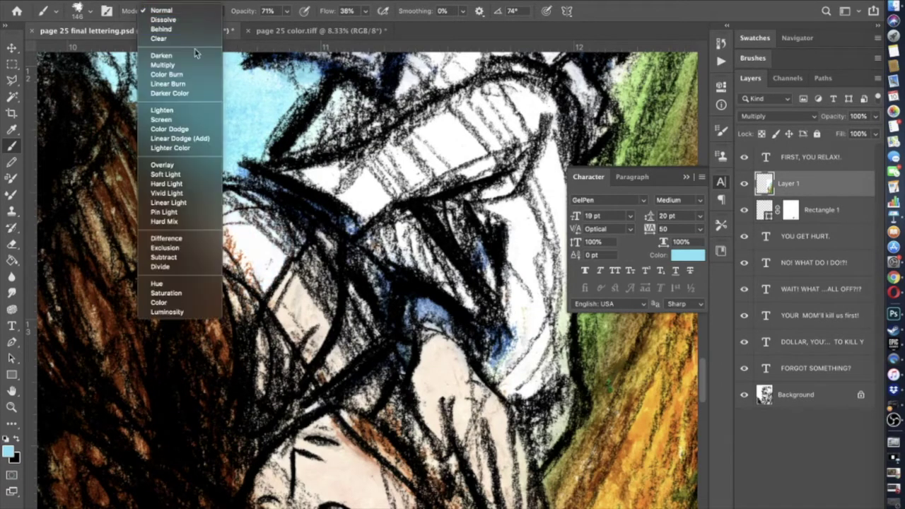
pyautogui.click(161, 55)
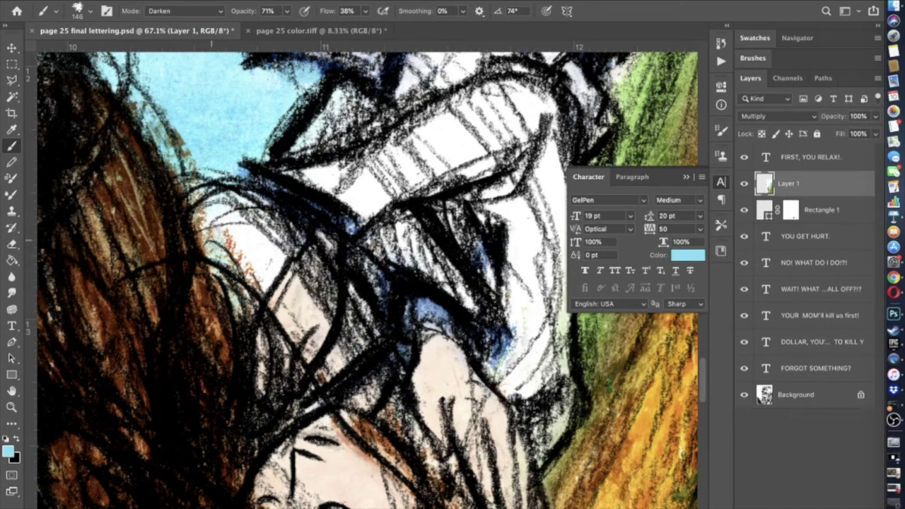
pyautogui.moveTo(204, 212)
pyautogui.mouseDown()
pyautogui.moveTo(243, 233)
pyautogui.moveTo(265, 219)
pyautogui.moveTo(276, 233)
pyautogui.moveTo(265, 273)
pyautogui.moveTo(250, 254)
pyautogui.moveTo(262, 283)
pyautogui.moveTo(212, 255)
pyautogui.moveTo(240, 233)
pyautogui.moveTo(198, 205)
pyautogui.moveTo(220, 187)
pyautogui.mouseUp()
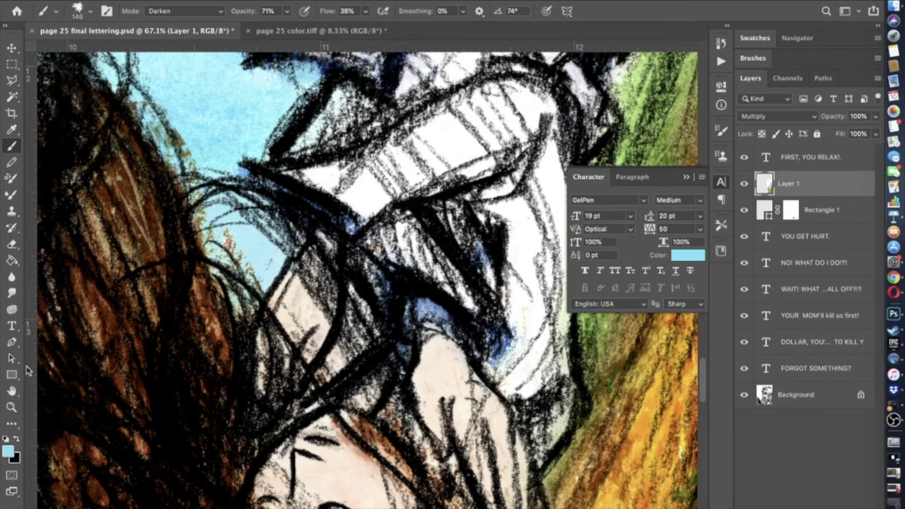
# - Open the light blue foreground colour for editing
pyautogui.click(15, 458)
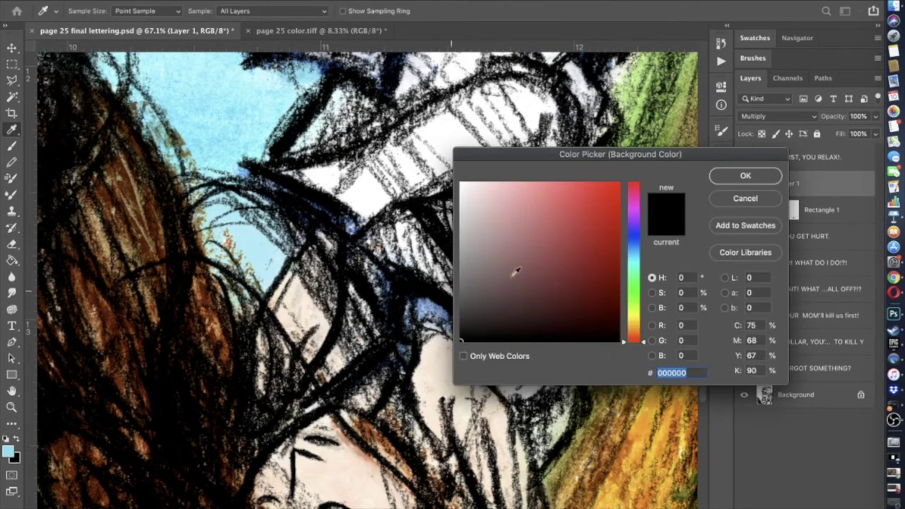
pyautogui.press('Escape')
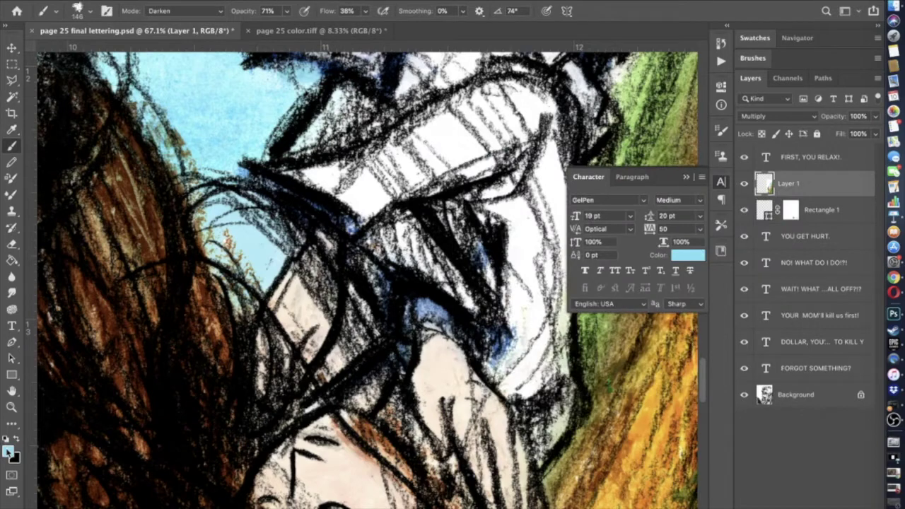
pyautogui.click(10, 453)
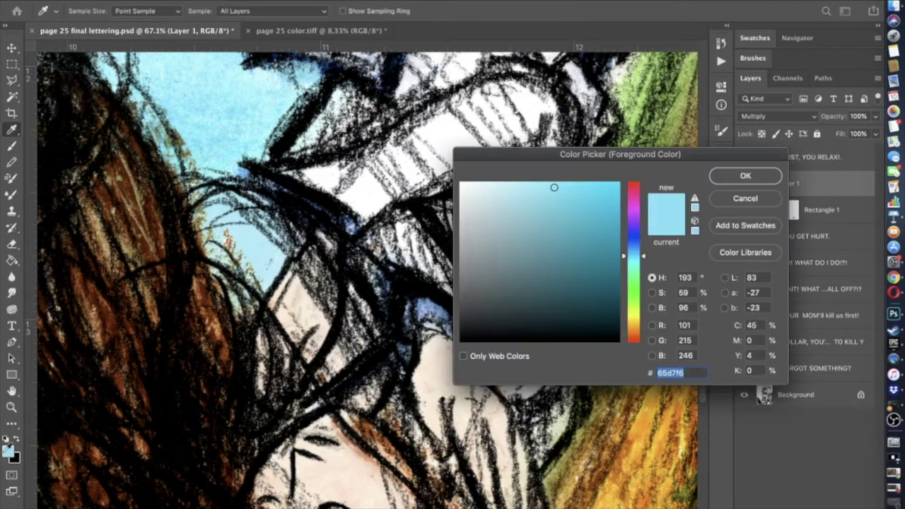
# - Pick a light lavender-blue foreground color for the Brush tool and set the brush's blending mode to Normal
pyautogui.click(634, 244)
pyautogui.moveTo(541, 192)
pyautogui.mouseDown()
pyautogui.moveTo(530, 177)
pyautogui.moveTo(515, 194)
pyautogui.moveTo(528, 193)
pyautogui.moveTo(520, 191)
pyautogui.mouseUp()
pyautogui.click(717, 173)
pyautogui.press('b')
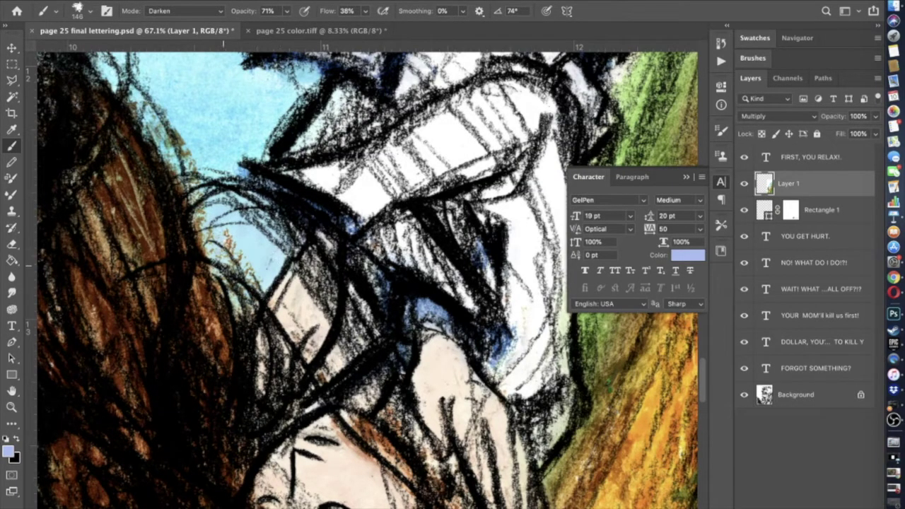
pyautogui.click(182, 11)
pyautogui.scroll(2, 182, 14)
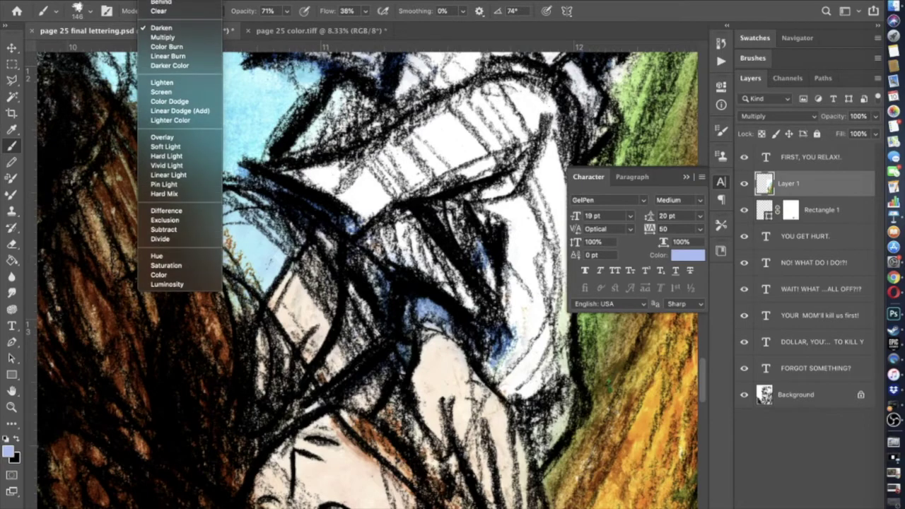
pyautogui.click(184, 3)
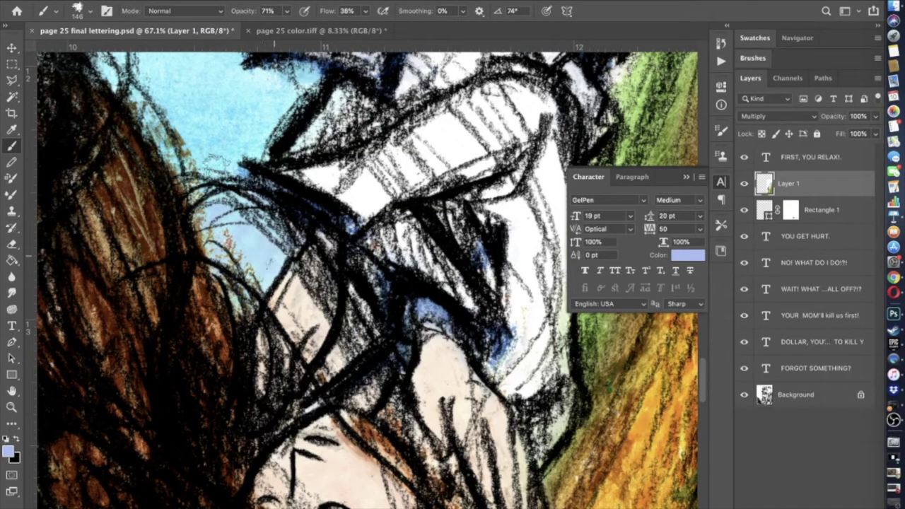
# - Sample a pale blue from the sky beside the falling character for the brush and set its blending mode to Hue
pyautogui.scroll(5, 196, 225)
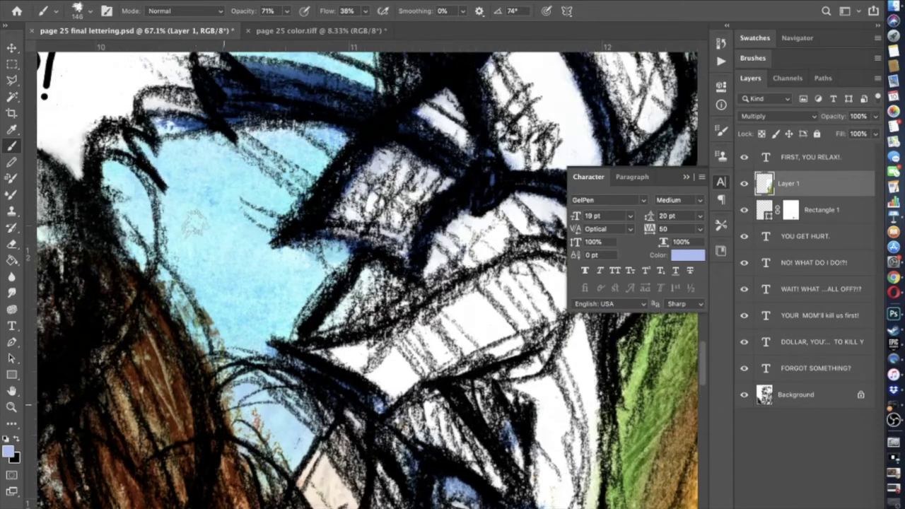
pyautogui.scroll(-3, 201, 244)
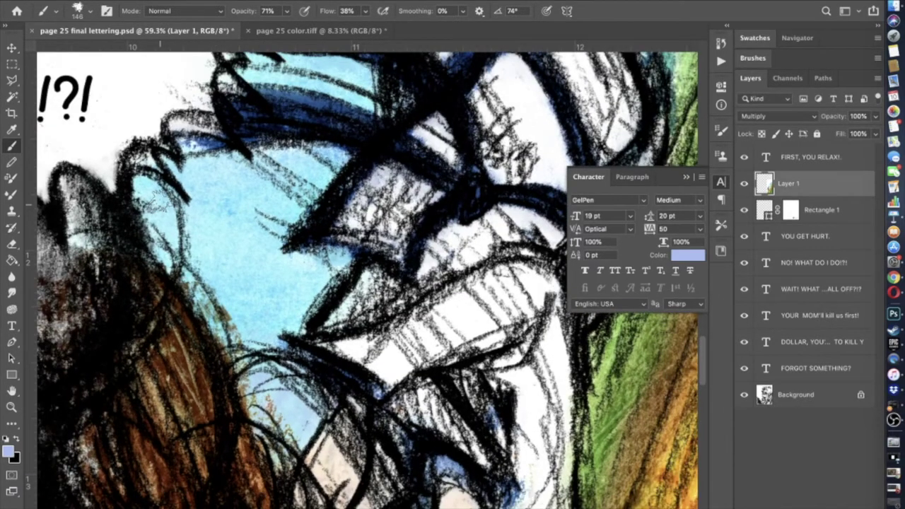
pyautogui.scroll(-5, 163, 198)
pyautogui.click(11, 129)
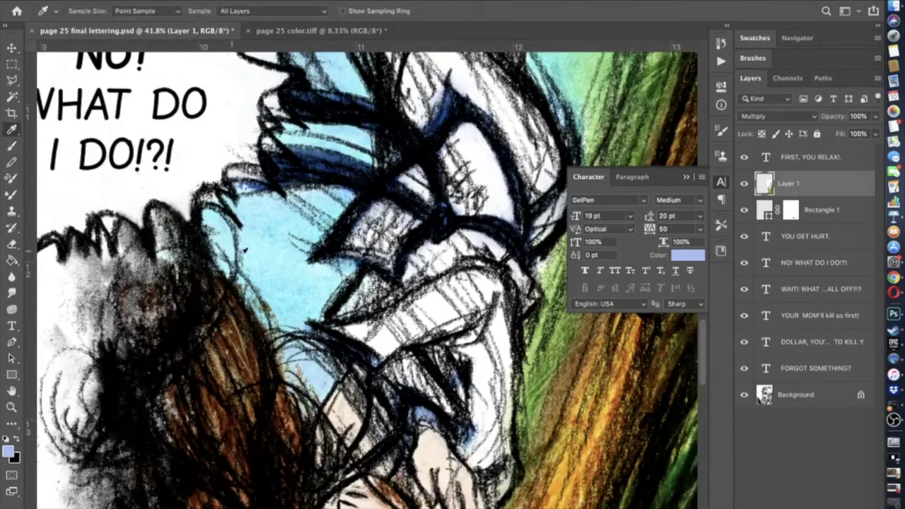
pyautogui.click(294, 311)
pyautogui.click(12, 147)
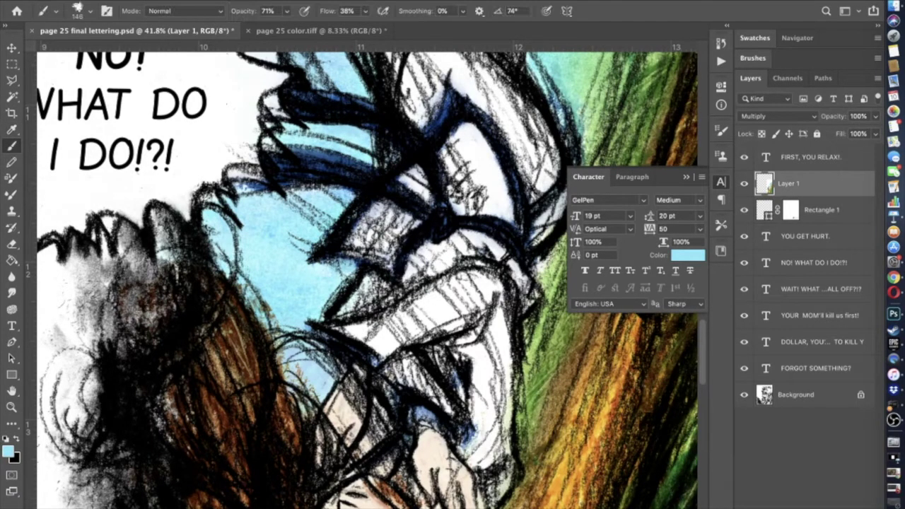
pyautogui.click(205, 12)
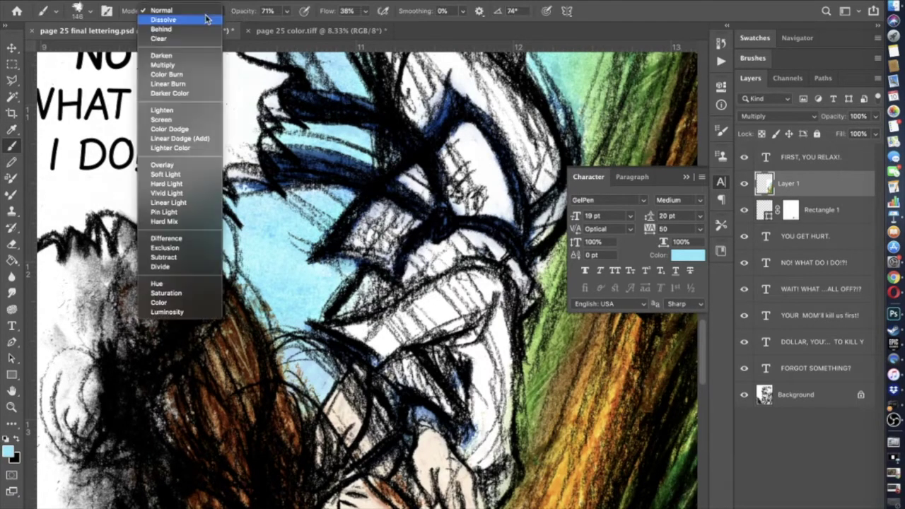
pyautogui.click(157, 283)
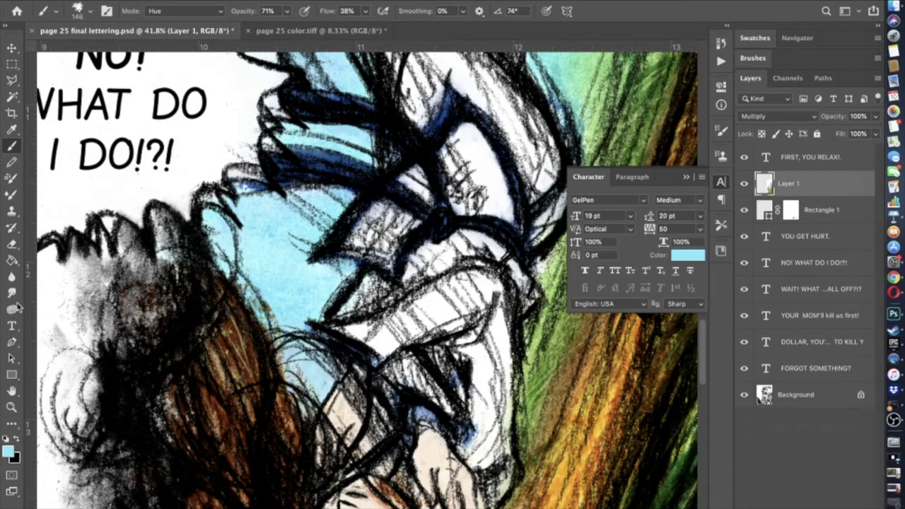
pyautogui.click(12, 130)
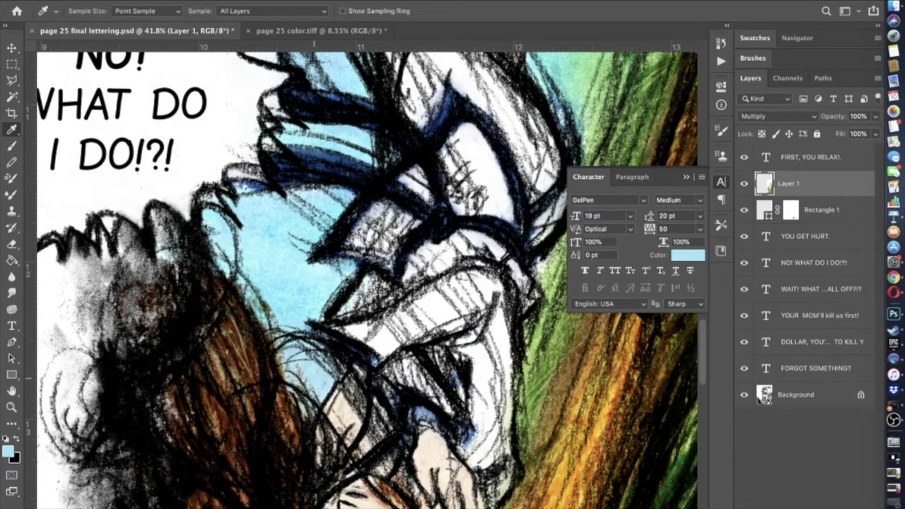
pyautogui.click(11, 146)
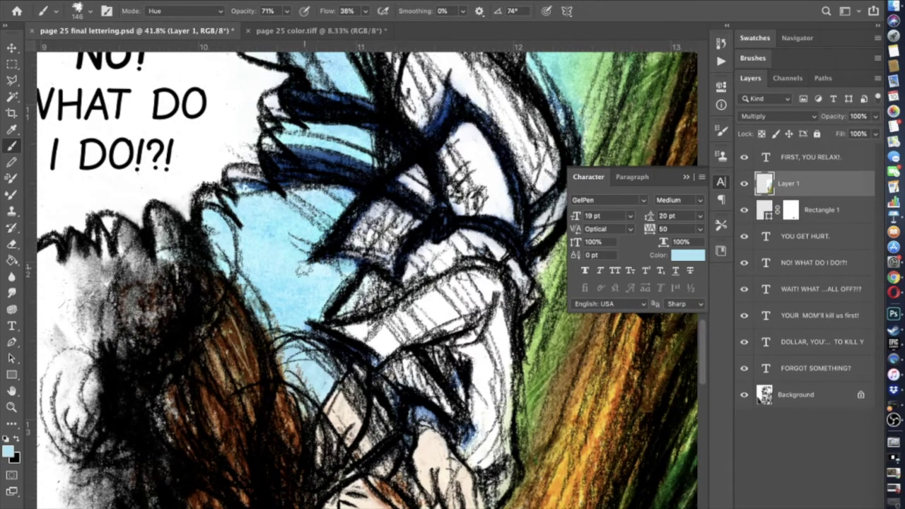
# - Save the page 25 final lettering.psd document
pyautogui.scroll(-5, 298, 262)
pyautogui.scroll(-5, 304, 268)
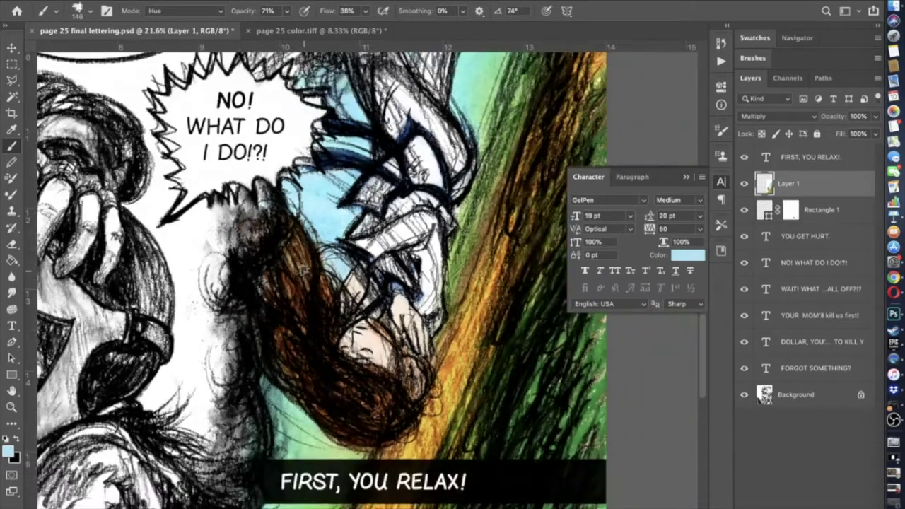
pyautogui.scroll(-3, 366, 290)
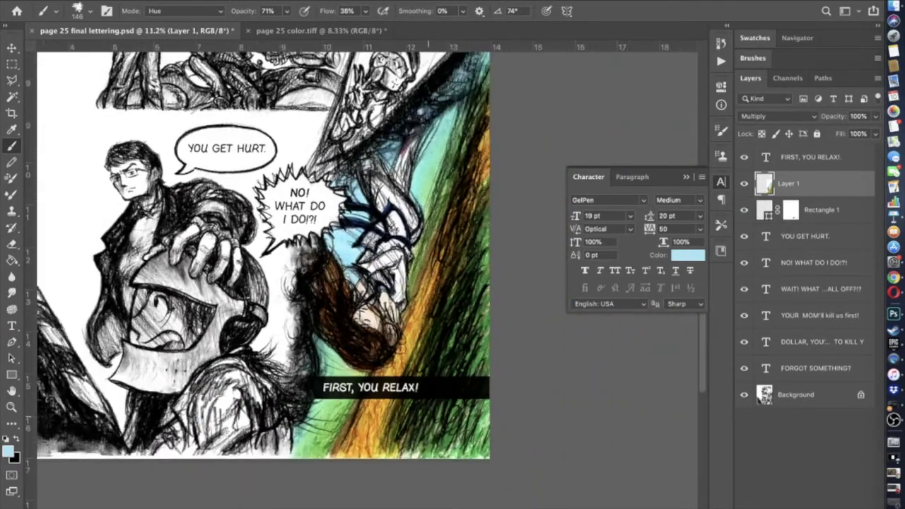
pyautogui.scroll(3, 259, 262)
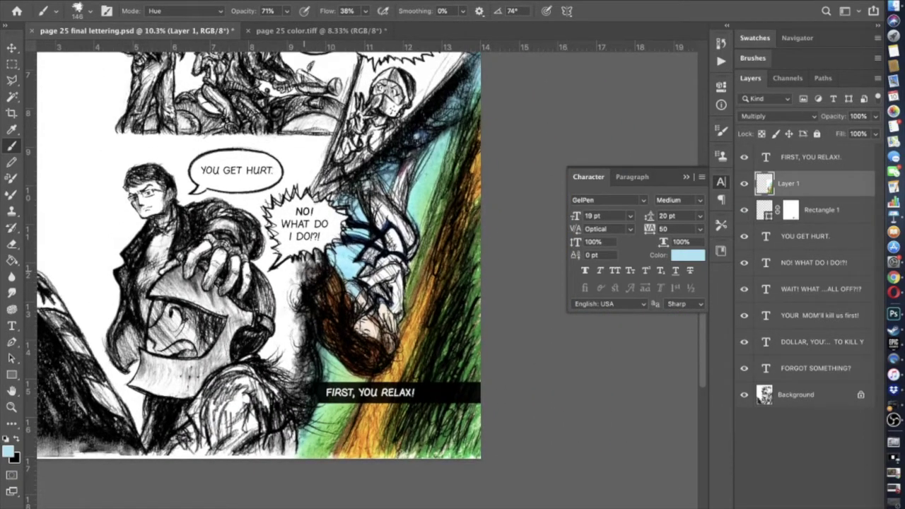
pyautogui.scroll(-3, 259, 262)
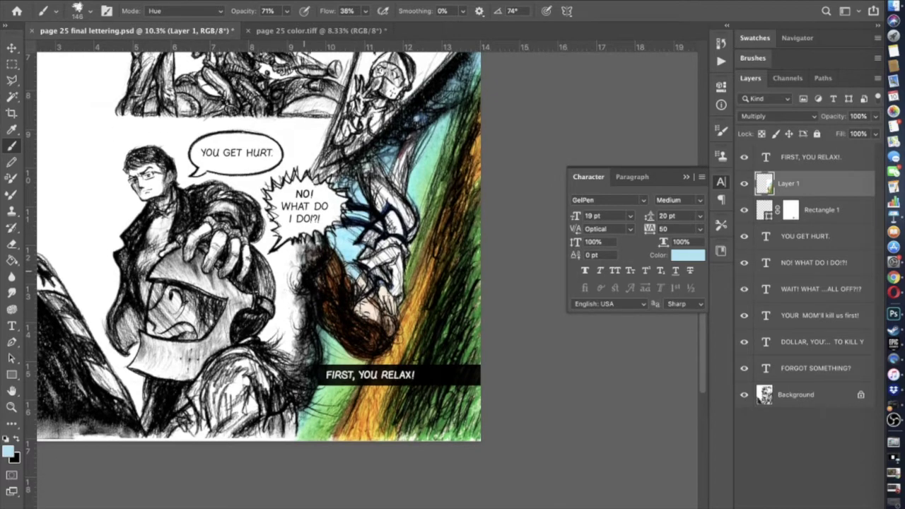
pyautogui.hotkey('ctrl', 's')
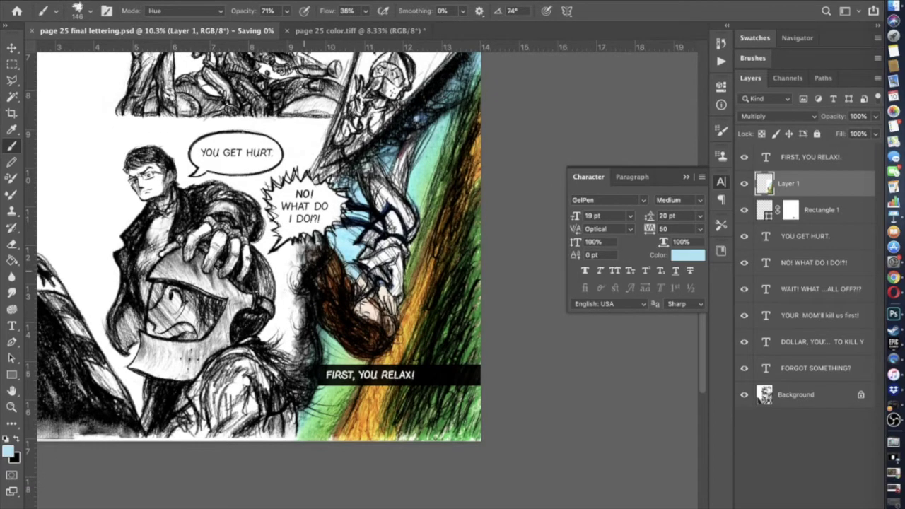
# - Scale the transferred comic page layers in page025.tif proportionally to 29.69%
pyautogui.scroll(5, 311, 276)
pyautogui.scroll(-4, 310, 276)
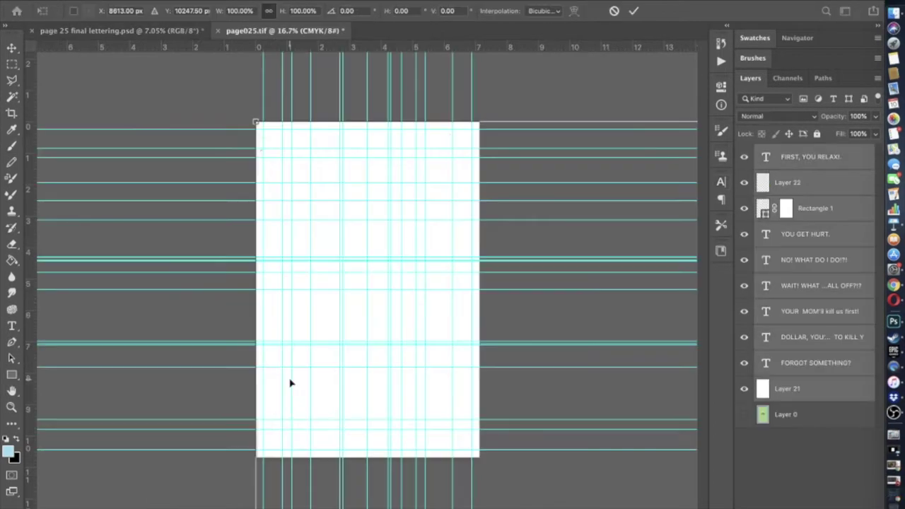
pyautogui.scroll(-8, 289, 382)
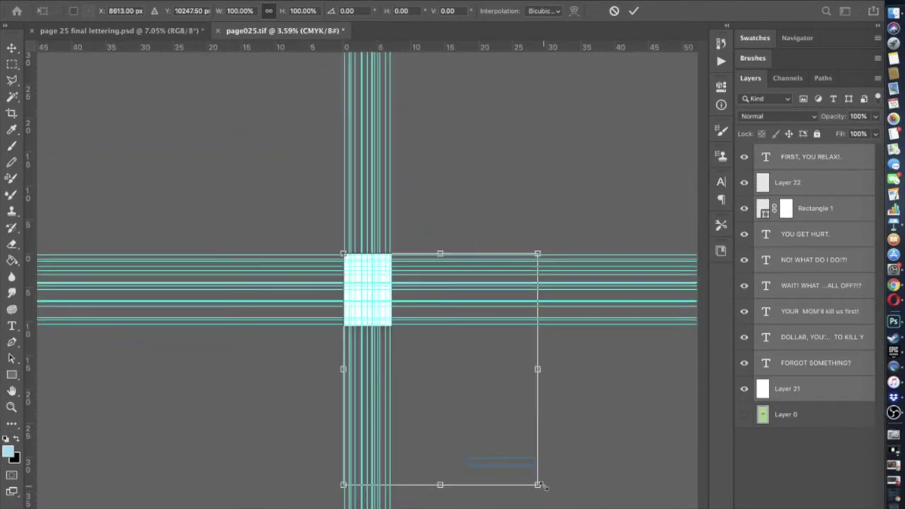
pyautogui.moveTo(538, 485); pyautogui.dragTo(390, 338)
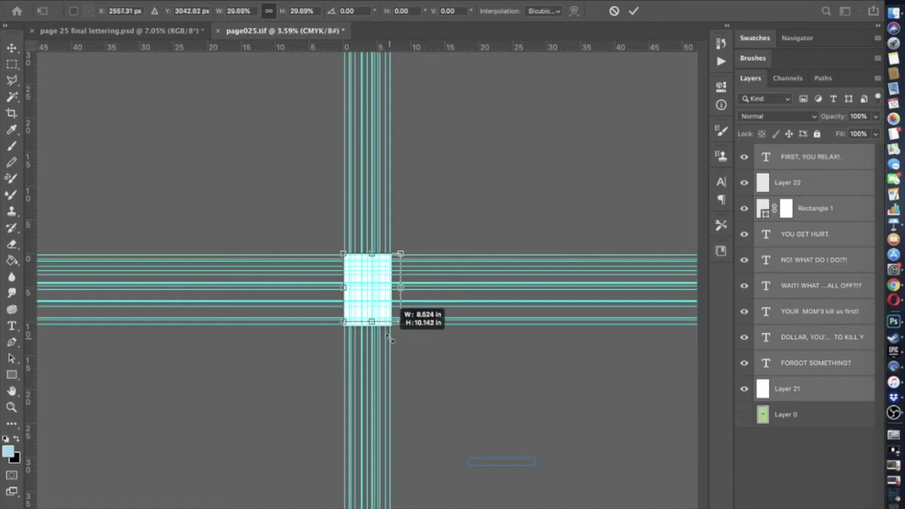
# - Nudge the scaled comic page layers left across the canvas to a horizontal position of 1677.31 px
pyautogui.press('super+plus')
pyautogui.press('super+plus')
pyautogui.press('super+plus')
pyautogui.press('super+plus')
pyautogui.press('super+plus')
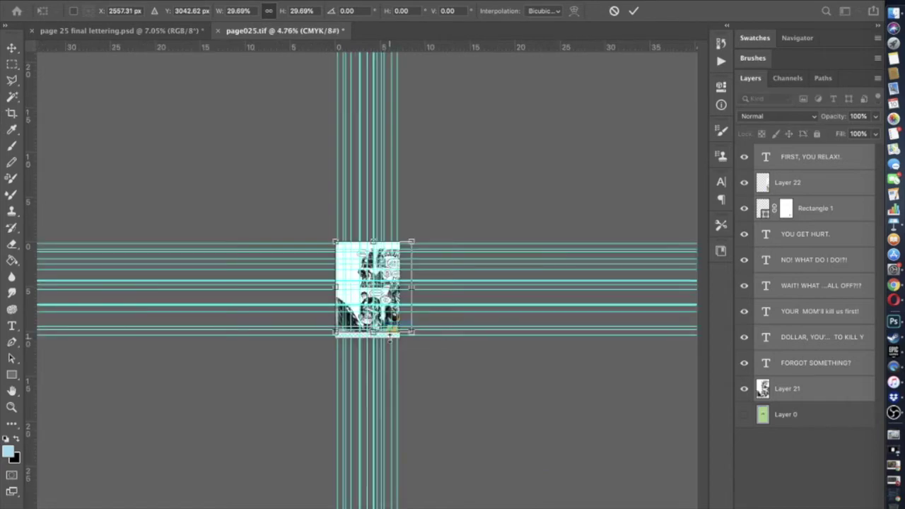
pyautogui.hotkey('ctrl', '+')
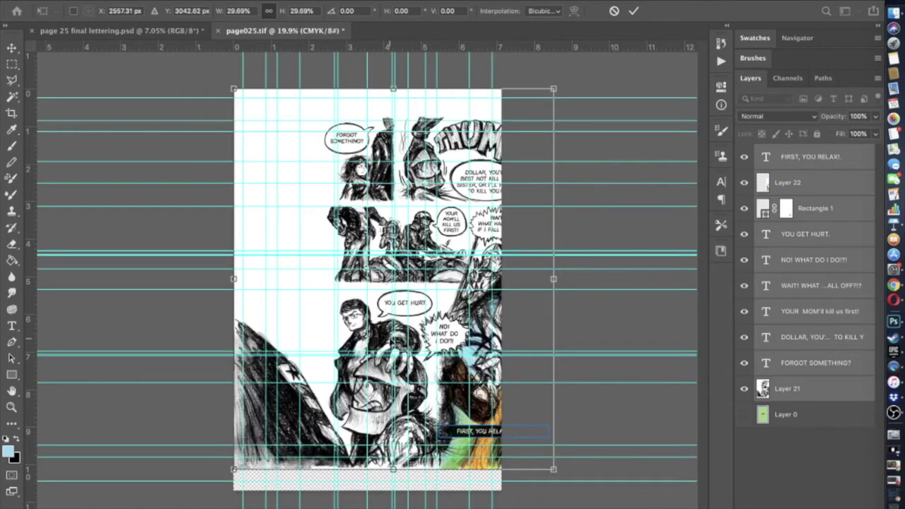
pyautogui.hotkey('shift', 'Left')
pyautogui.hotkey('shift', 'Left')
pyautogui.hotkey('shift', 'Left')
pyautogui.hotkey('shift', 'Left')
pyautogui.hotkey('shift', 'Left')
pyautogui.hotkey('shift', 'Left')
pyautogui.hotkey('shift', 'Left')
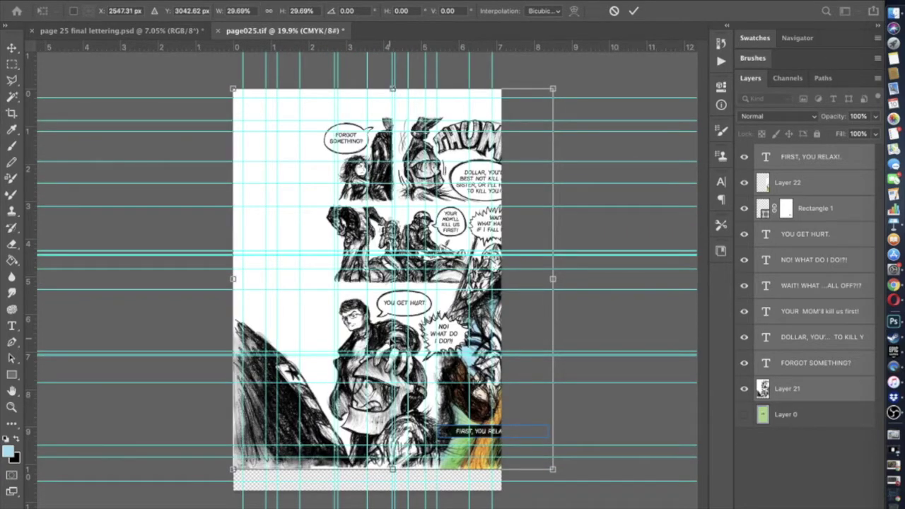
pyautogui.hotkey('shift', 'Left')
pyautogui.hotkey('shift', 'Left')
pyautogui.hotkey('shift', 'Left')
pyautogui.hotkey('shift', 'Left')
pyautogui.hotkey('shift', 'Left')
pyautogui.hotkey('shift', 'Left')
pyautogui.hotkey('shift', 'Left')
pyautogui.hotkey('shift', 'Left')
pyautogui.hotkey('shift', 'Left')
pyautogui.hotkey('shift', 'Left')
pyautogui.hotkey('shift', 'Left')
pyautogui.hotkey('shift', 'Left')
pyautogui.hotkey('shift', 'Left')
pyautogui.hotkey('shift', 'Left')
pyautogui.hotkey('shift', 'Left')
pyautogui.hotkey('shift', 'Left')
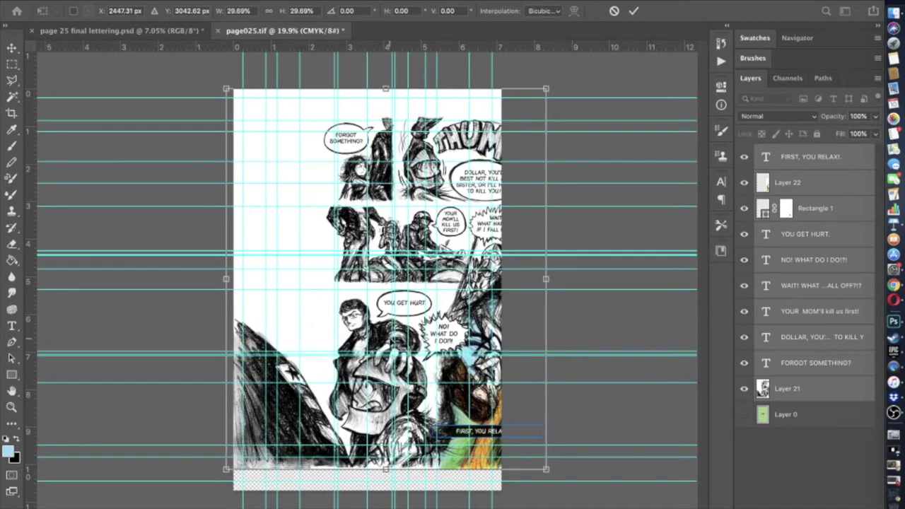
pyautogui.hotkey('shift', 'Left')
pyautogui.hotkey('shift', 'Left')
pyautogui.hotkey('shift', 'Left')
pyautogui.hotkey('shift', 'Left')
pyautogui.hotkey('shift', 'Left')
pyautogui.hotkey('shift', 'Left')
pyautogui.hotkey('shift', 'Left')
pyautogui.hotkey('shift', 'Left')
pyautogui.hotkey('shift', 'Left')
pyautogui.hotkey('shift', 'Left')
pyautogui.hotkey('shift', 'Left')
pyautogui.hotkey('shift', 'Left')
pyautogui.hotkey('shift', 'Left')
pyautogui.hotkey('shift', 'Left')
pyautogui.hotkey('shift', 'Left')
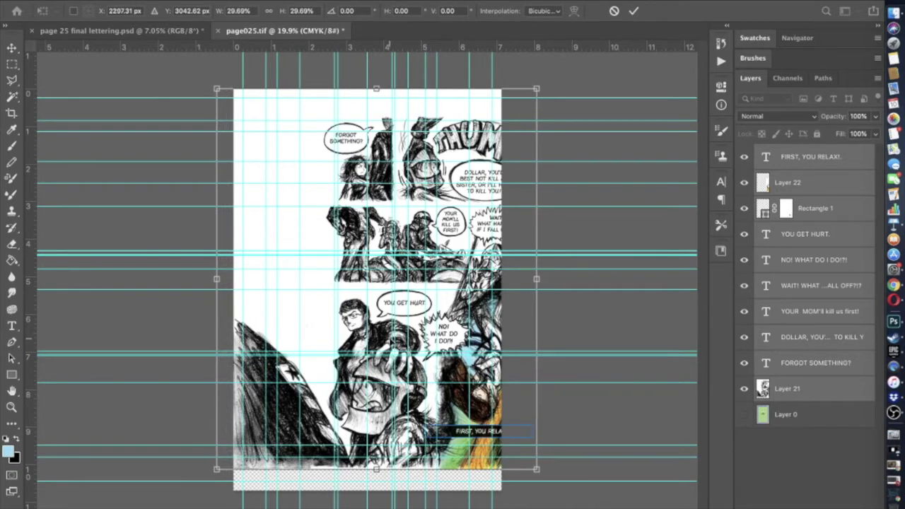
pyautogui.hotkey('shift', 'Left')
pyautogui.hotkey('shift', 'Left')
pyautogui.hotkey('shift', 'Left')
pyautogui.hotkey('shift', 'Left')
pyautogui.hotkey('shift', 'Left')
pyautogui.hotkey('shift', 'Left')
pyautogui.hotkey('shift', 'Left')
pyautogui.hotkey('shift', 'Left')
pyautogui.hotkey('shift', 'Left')
pyautogui.hotkey('shift', 'Left')
pyautogui.hotkey('shift', 'Left')
pyautogui.hotkey('shift', 'Left')
pyautogui.hotkey('shift', 'Left')
pyautogui.hotkey('shift', 'Left')
pyautogui.hotkey('shift', 'Left')
pyautogui.hotkey('shift', 'Left')
pyautogui.hotkey('shift', 'Left')
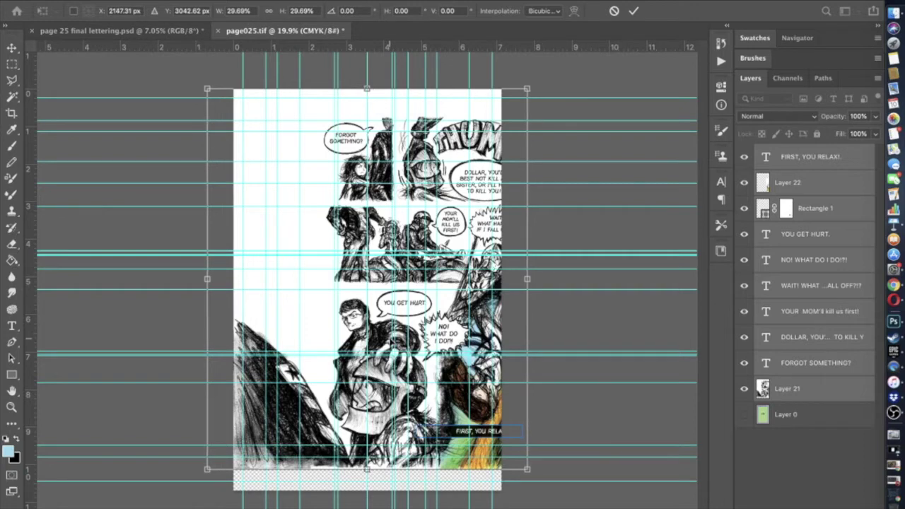
pyautogui.hotkey('shift', 'Left')
pyautogui.hotkey('shift', 'Left')
pyautogui.hotkey('shift', 'Left')
pyautogui.hotkey('shift', 'Left')
pyautogui.hotkey('shift', 'Left')
pyautogui.hotkey('shift', 'Left')
pyautogui.hotkey('shift', 'Left')
pyautogui.hotkey('shift', 'Left')
pyautogui.hotkey('shift', 'Left')
pyautogui.hotkey('shift', 'Left')
pyautogui.hotkey('shift', 'Left')
pyautogui.hotkey('shift', 'Left')
pyautogui.hotkey('shift', 'Left')
pyautogui.hotkey('shift', 'Left')
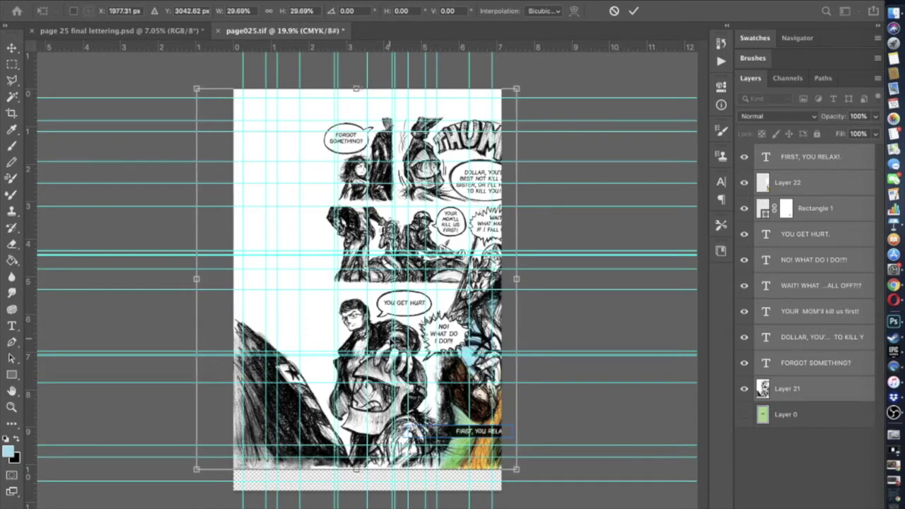
pyautogui.hotkey('shift', 'Left')
pyautogui.hotkey('shift', 'Left')
pyautogui.hotkey('shift', 'Left')
pyautogui.hotkey('shift', 'Left')
pyautogui.hotkey('shift', 'Left')
pyautogui.hotkey('shift', 'Left')
pyautogui.hotkey('shift', 'Left')
pyautogui.hotkey('shift', 'Left')
pyautogui.hotkey('shift', 'Left')
pyautogui.hotkey('shift', 'Left')
pyautogui.hotkey('shift', 'Left')
pyautogui.hotkey('shift', 'Left')
pyautogui.hotkey('shift', 'Left')
pyautogui.hotkey('shift', 'Left')
pyautogui.hotkey('shift', 'Left')
pyautogui.hotkey('shift', 'Left')
pyautogui.hotkey('shift', 'Left')
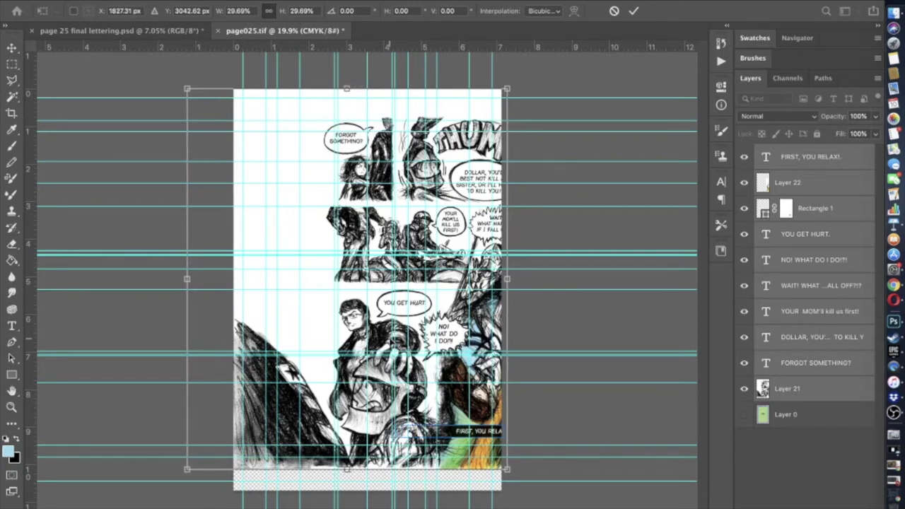
pyautogui.hotkey('shift', 'Left')
pyautogui.hotkey('shift', 'Left')
pyautogui.hotkey('shift', 'Left')
pyautogui.hotkey('shift', 'Left')
pyautogui.hotkey('shift', 'Left')
pyautogui.hotkey('shift', 'Left')
pyautogui.hotkey('shift', 'Left')
pyautogui.hotkey('shift', 'Left')
pyautogui.hotkey('shift', 'Left')
pyautogui.hotkey('shift', 'Left')
pyautogui.hotkey('shift', 'Left')
pyautogui.hotkey('shift', 'Left')
pyautogui.hotkey('shift', 'Left')
pyautogui.hotkey('shift', 'Left')
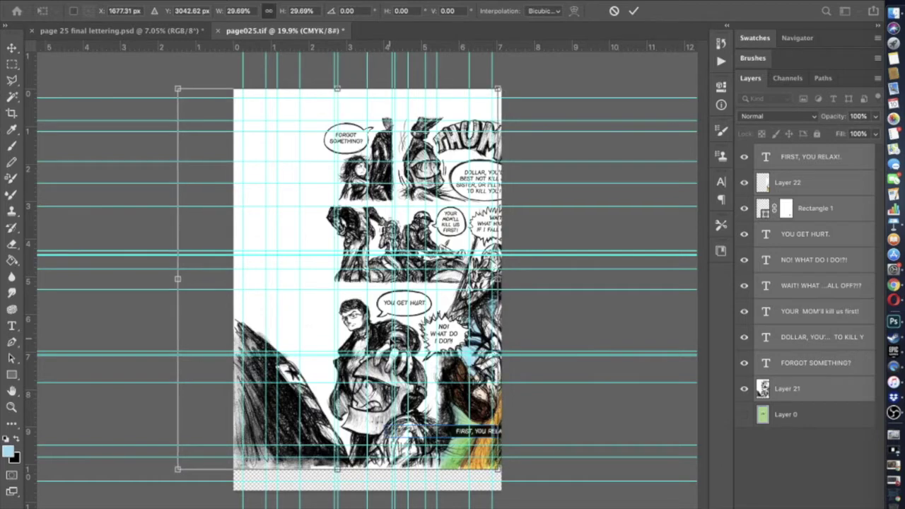
# - Nudge the comic page layers back right to a horizontal position of 1737.31 px
pyautogui.hotkey('shift', 'Right')
pyautogui.hotkey('shift', 'Right')
pyautogui.hotkey('shift', 'Right')
pyautogui.hotkey('shift', 'Right')
pyautogui.hotkey('shift', 'Right')
pyautogui.hotkey('shift', 'Right')
pyautogui.hotkey('shift', 'Right')
pyautogui.hotkey('shift', 'Right')
pyautogui.hotkey('shift', 'Right')
pyautogui.hotkey('shift', 'Right')
pyautogui.hotkey('shift', 'Right')
pyautogui.hotkey('shift', 'Right')
pyautogui.hotkey('shift', 'Right')
pyautogui.hotkey('shift', 'Right')
pyautogui.hotkey('shift', 'Right')
pyautogui.hotkey('shift', 'Right')
pyautogui.hotkey('shift', 'Right')
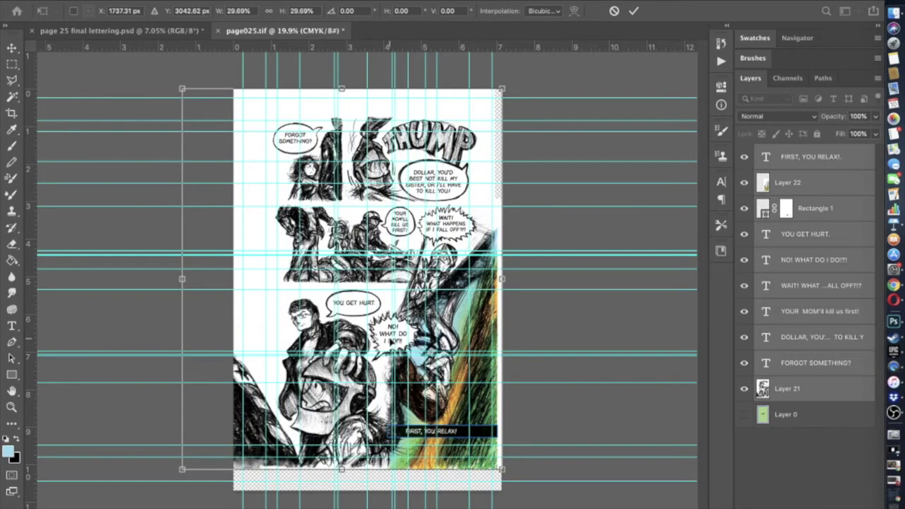
# - Nudge the comic page layers right to a horizontal position of 1797.31 px, against the canvas edge
pyautogui.press('super+plus')
pyautogui.scroll(-3, 390, 342)
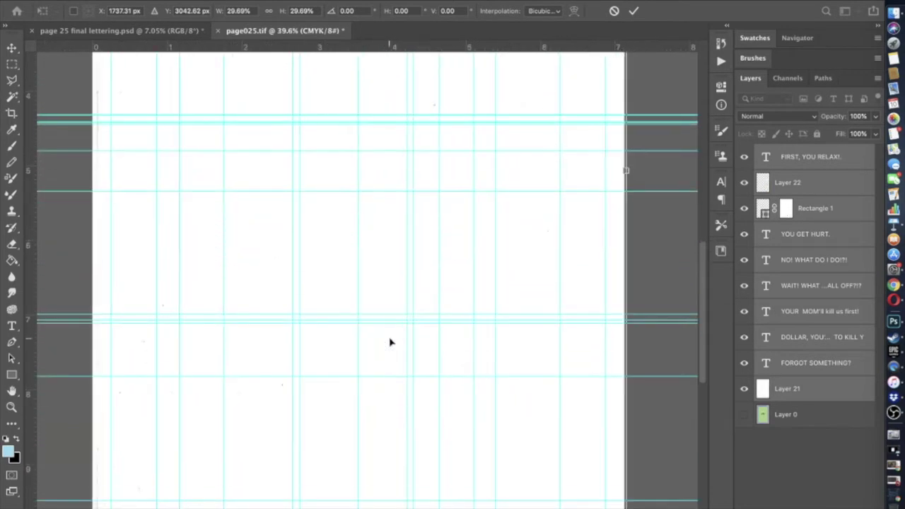
pyautogui.scroll(-3, 389, 342)
pyautogui.hotkey('shift', 'Right')
pyautogui.hotkey('shift', 'Right')
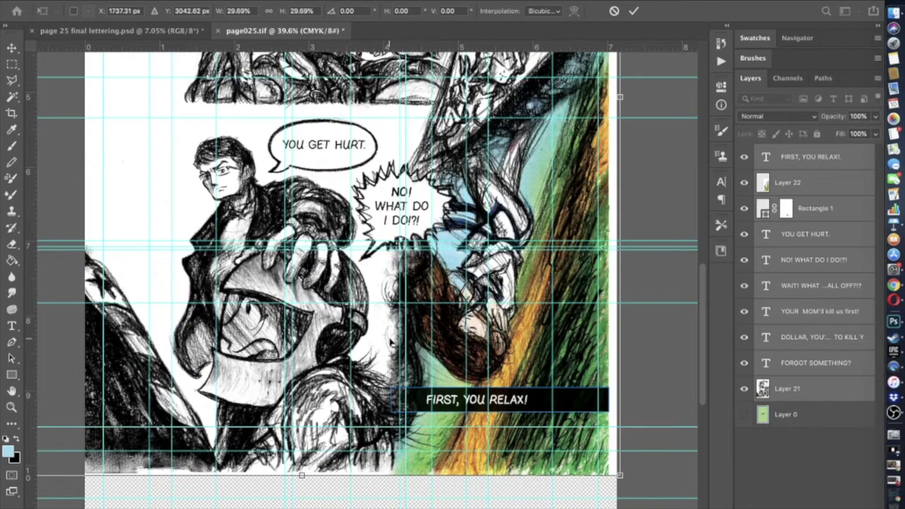
pyautogui.hotkey('shift', 'Right')
pyautogui.hotkey('shift', 'Right')
pyautogui.hotkey('shift', 'Right')
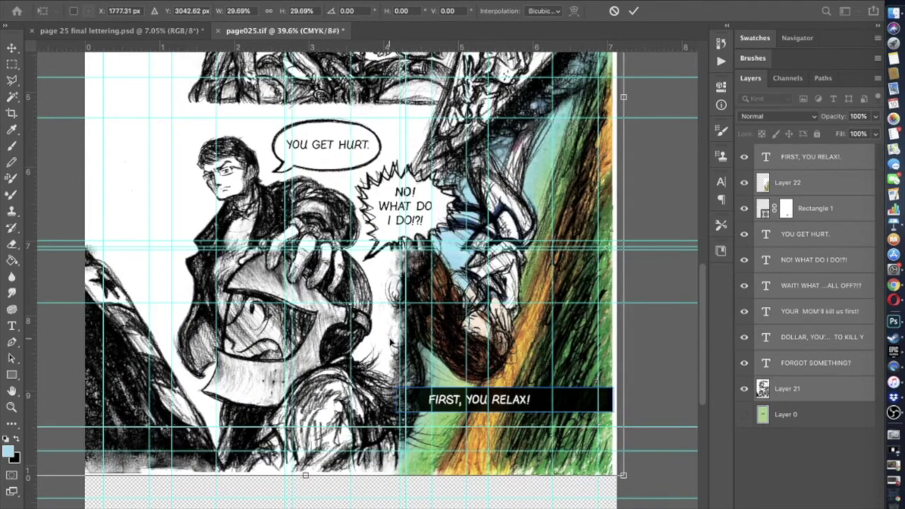
pyautogui.hotkey('shift', 'Right')
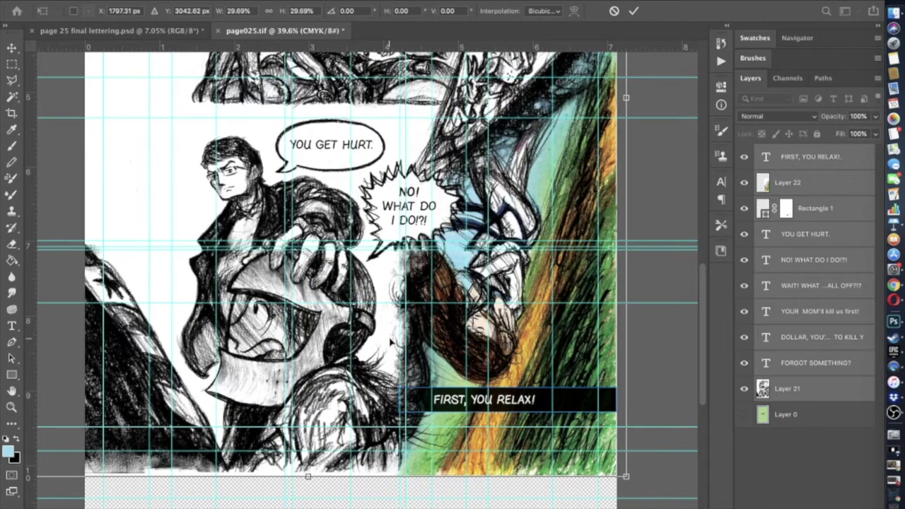
# - Move the comic page layers down in coarse nudges to a vertical position of 3292.62 px
pyautogui.hotkey('shift', 'Down')
pyautogui.hotkey('shift', 'Down')
pyautogui.hotkey('shift', 'Down')
pyautogui.hotkey('shift', 'Down')
pyautogui.hotkey('shift', 'Down')
pyautogui.hotkey('shift', 'Down')
pyautogui.hotkey('shift', 'Down')
pyautogui.hotkey('shift', 'Down')
pyautogui.hotkey('shift', 'Down')
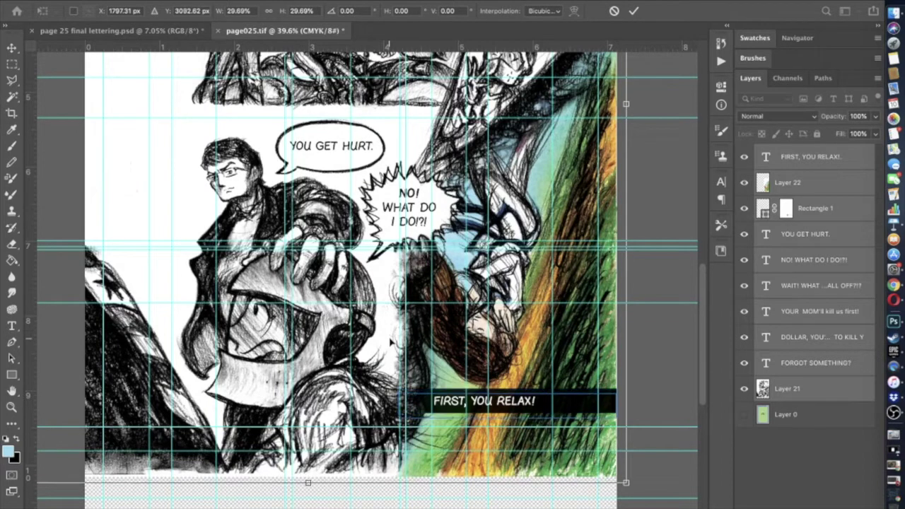
pyautogui.hotkey('shift', 'Down')
pyautogui.hotkey('shift', 'Down')
pyautogui.hotkey('shift', 'Down')
pyautogui.hotkey('shift', 'Down')
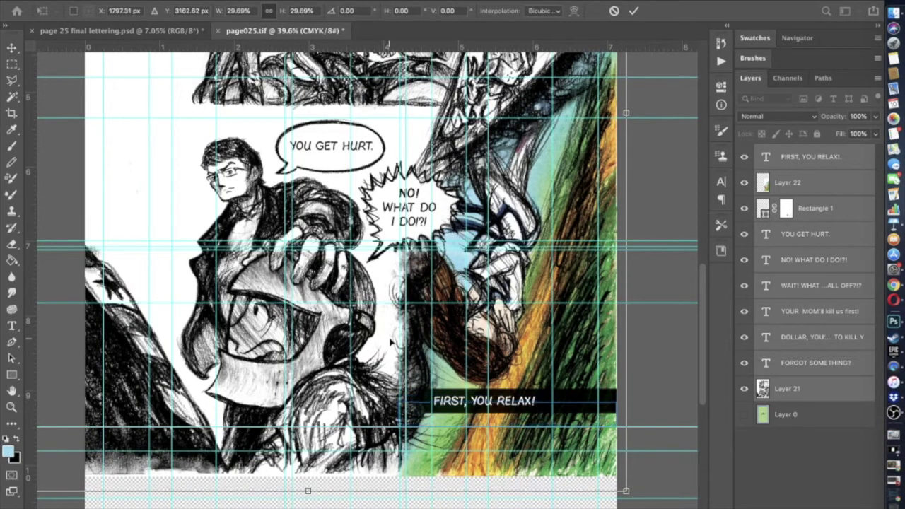
pyautogui.hotkey('shift', 'Down')
pyautogui.hotkey('shift', 'Down')
pyautogui.hotkey('shift', 'Down')
pyautogui.hotkey('shift', 'Down')
pyautogui.hotkey('shift', 'Down')
pyautogui.hotkey('shift', 'Down')
pyautogui.hotkey('shift', 'Down')
pyautogui.hotkey('shift', 'Down')
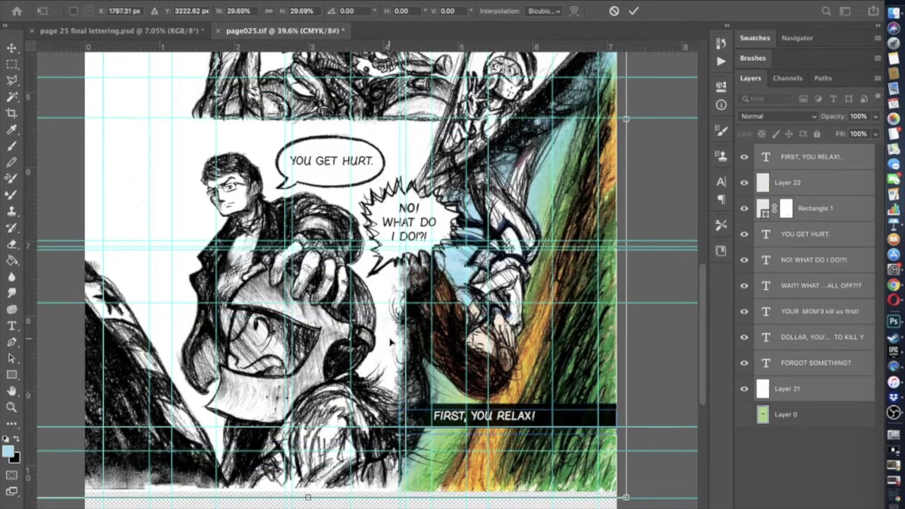
pyautogui.hotkey('shift', 'Down')
pyautogui.hotkey('shift', 'Down')
pyautogui.hotkey('shift', 'Down')
pyautogui.hotkey('shift', 'Down')
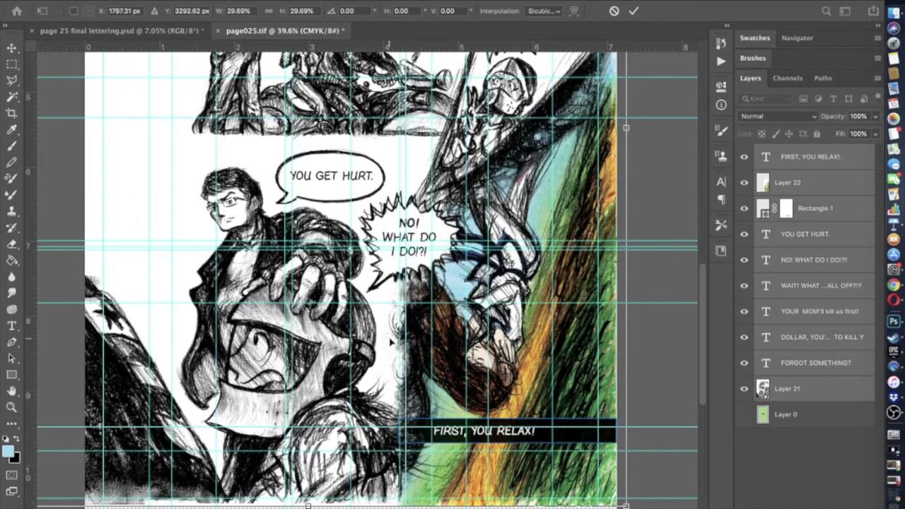
# - Check the page's upper and lower margins, and lower the comic page layers to a vertical position of 3362.62 px
pyautogui.scroll(-3, 389, 341)
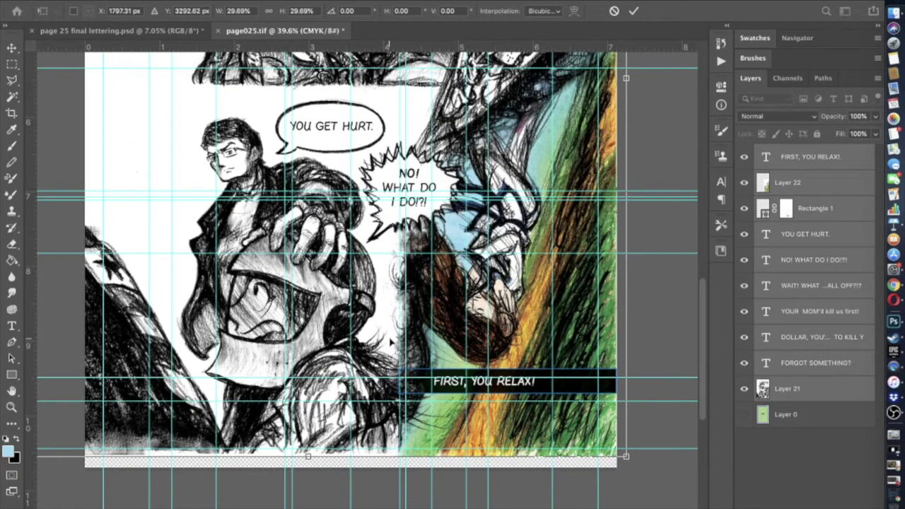
pyautogui.scroll(10, 389, 341)
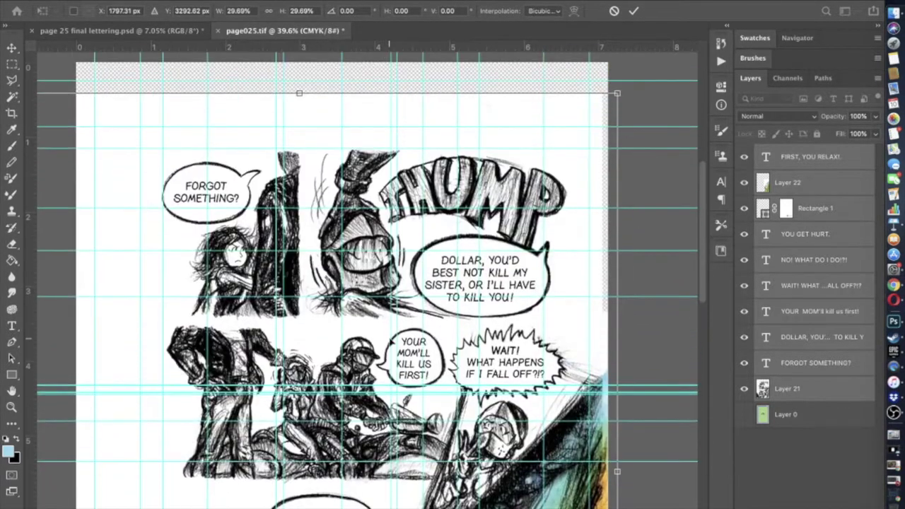
pyautogui.scroll(2, 389, 342)
pyautogui.scroll(-12, 389, 341)
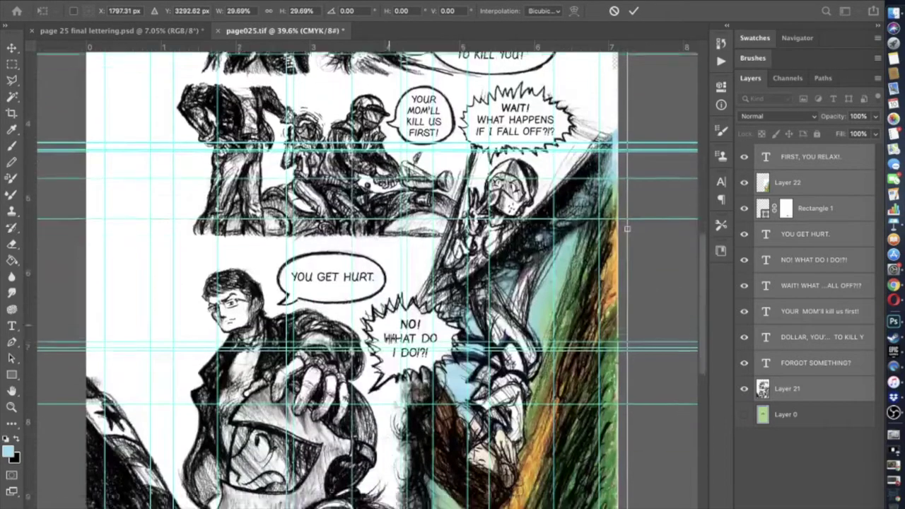
pyautogui.hotkey('shift', 'Down')
pyautogui.hotkey('shift', 'Down')
pyautogui.hotkey('shift', 'Down')
pyautogui.hotkey('shift', 'Down')
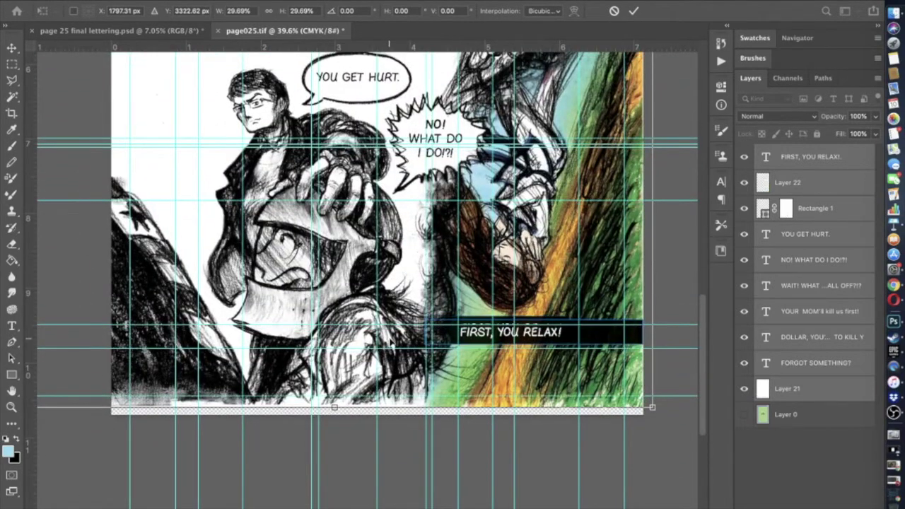
pyautogui.hotkey('shift', 'Down')
pyautogui.hotkey('shift', 'Down')
pyautogui.hotkey('shift', 'Down')
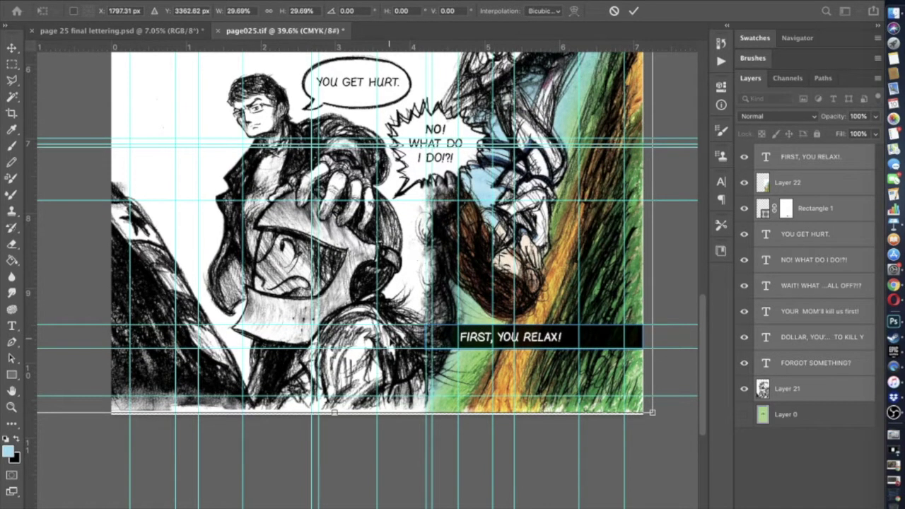
# - Fine-tune the comic page layers' position to X 1802.94 px and Y 3365.15 px
pyautogui.hotkey('shift', 'Left')
pyautogui.press('Right')
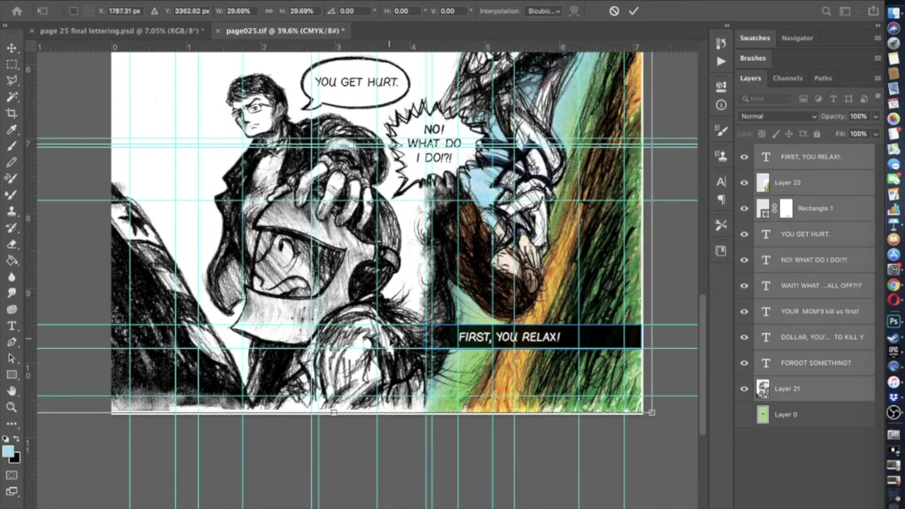
pyautogui.press('Down')
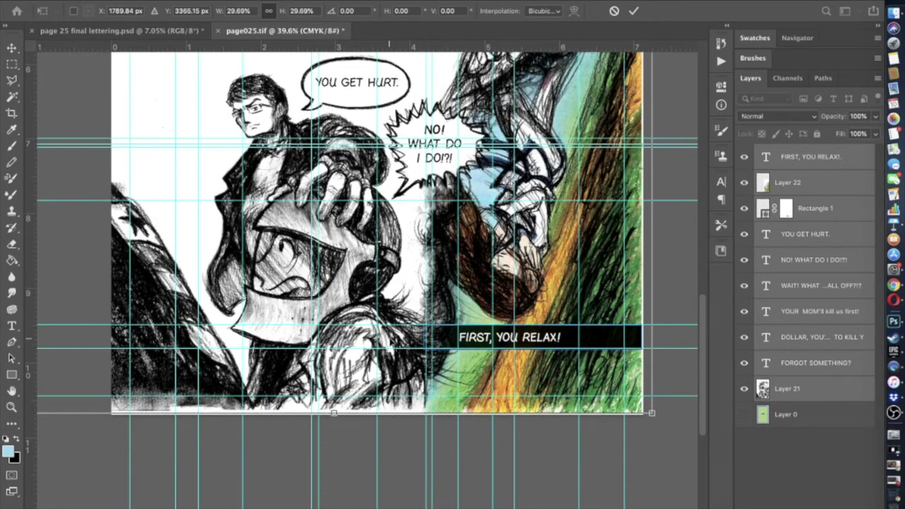
pyautogui.scroll(4, 390, 339)
pyautogui.scroll(5, 391, 342)
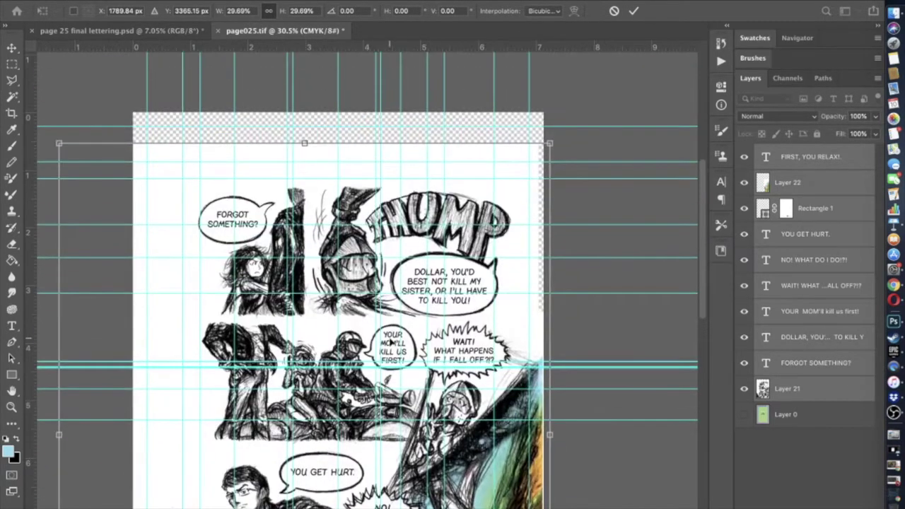
pyautogui.scroll(-2, 390, 342)
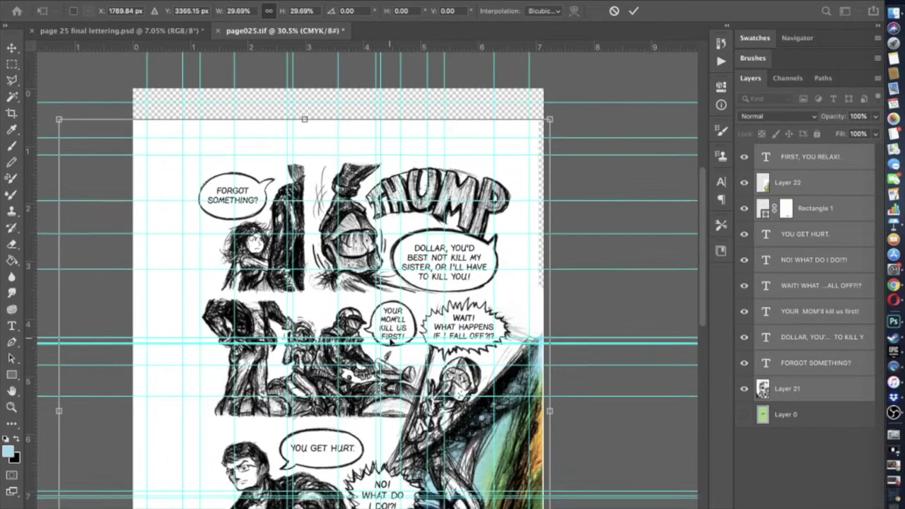
pyautogui.scroll(-5, 389, 342)
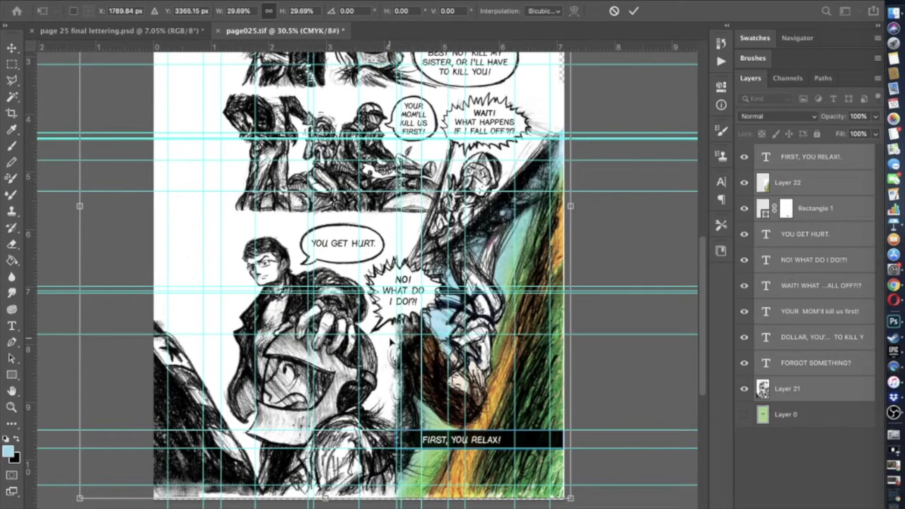
pyautogui.press('Right')
pyautogui.press('Right')
pyautogui.press('Right')
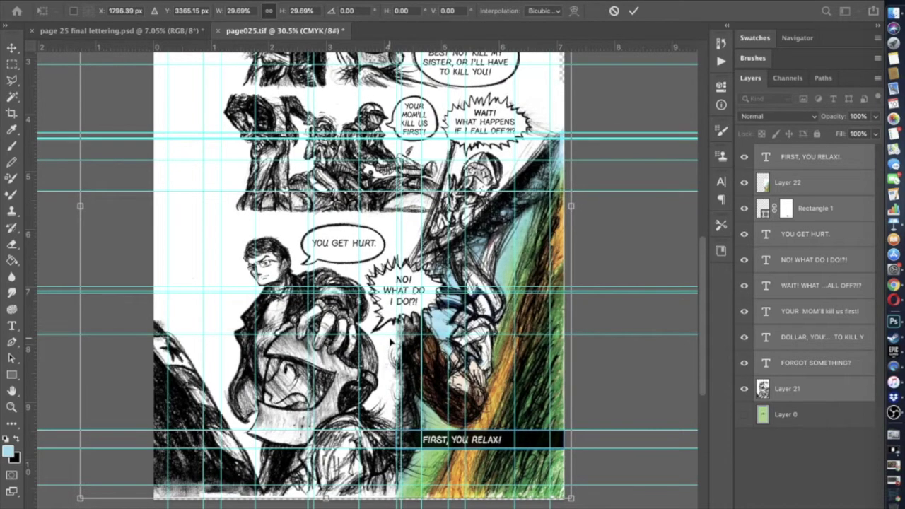
pyautogui.press('Right')
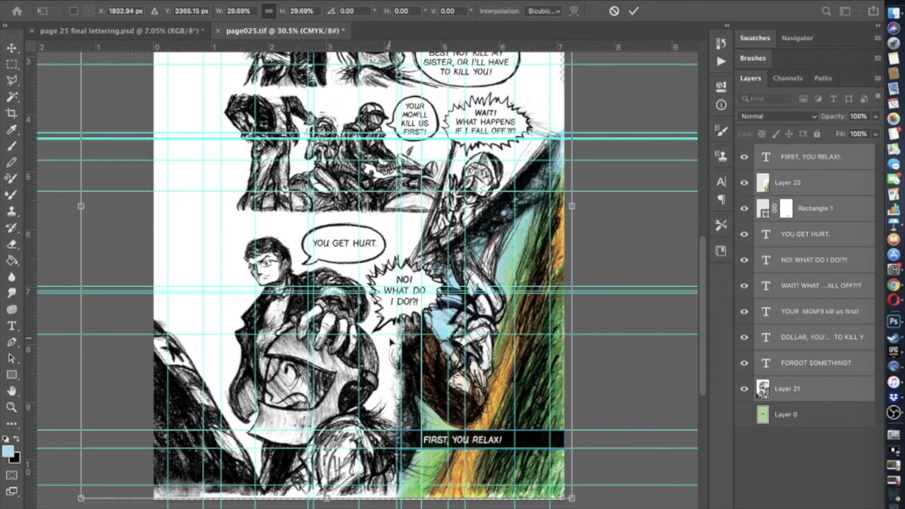
# - Nudge the comic page layers down in fine increments to a vertical position of 3376.50 px
pyautogui.scroll(3, 390, 342)
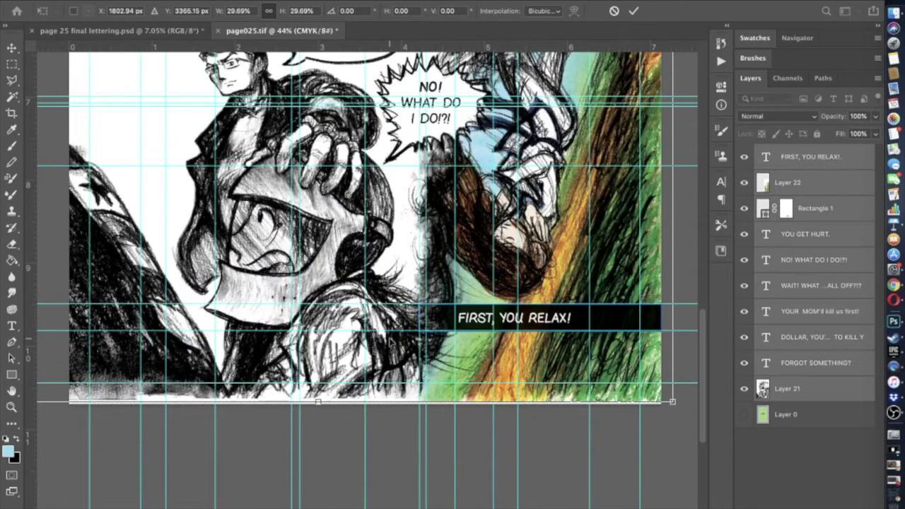
pyautogui.press('Down')
pyautogui.press('Down')
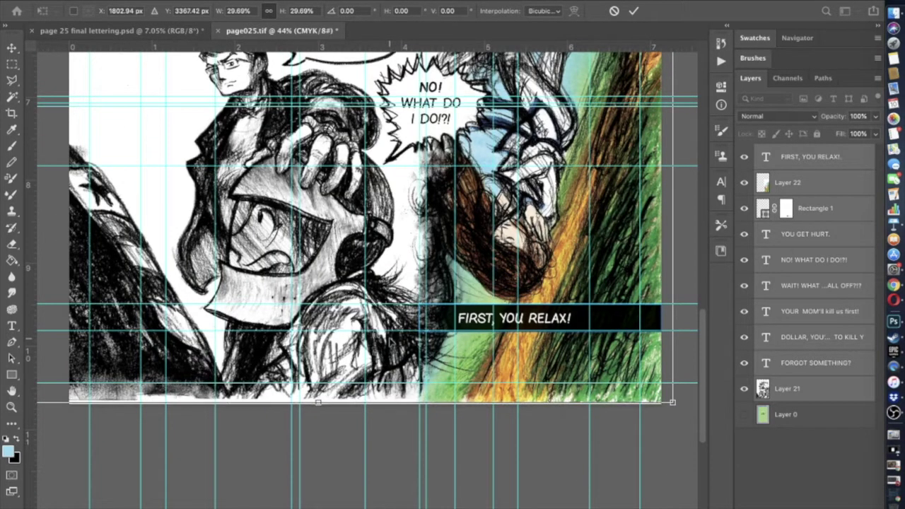
pyautogui.press('Down')
pyautogui.press('Down')
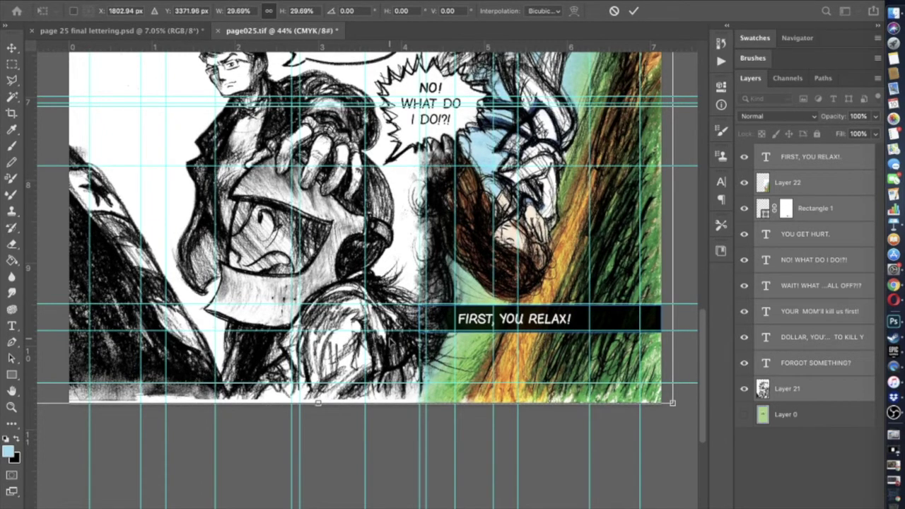
pyautogui.press('Down')
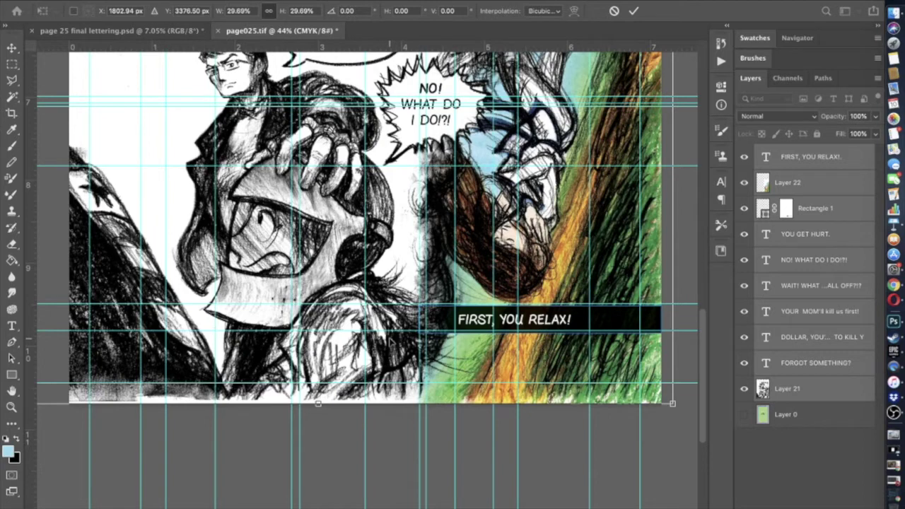
# - Raise the comic page layers in fine increments to a vertical position of 3358.33 px
pyautogui.scroll(3, 390, 341)
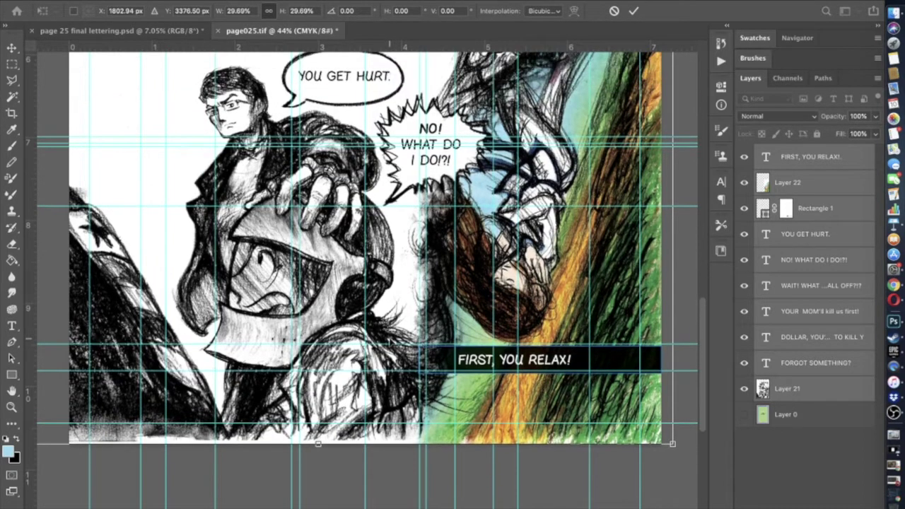
pyautogui.scroll(2, 389, 341)
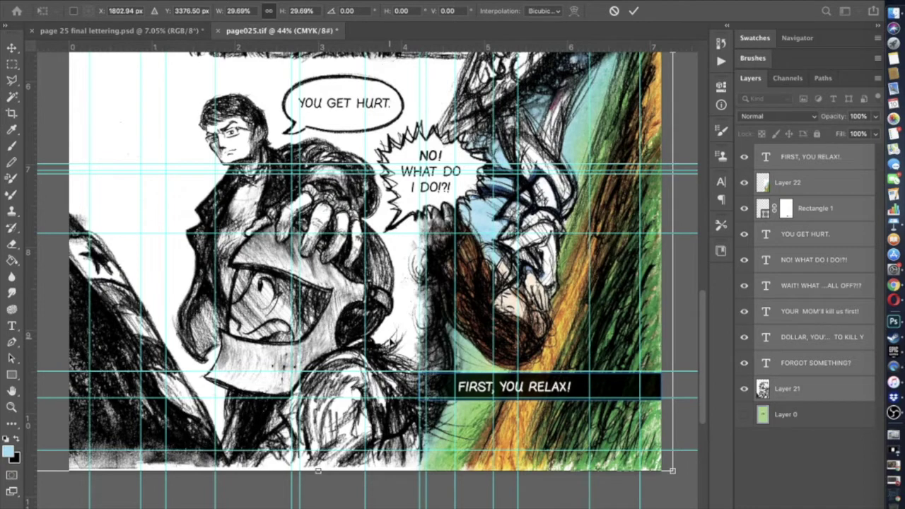
pyautogui.press('Up')
pyautogui.press('Up')
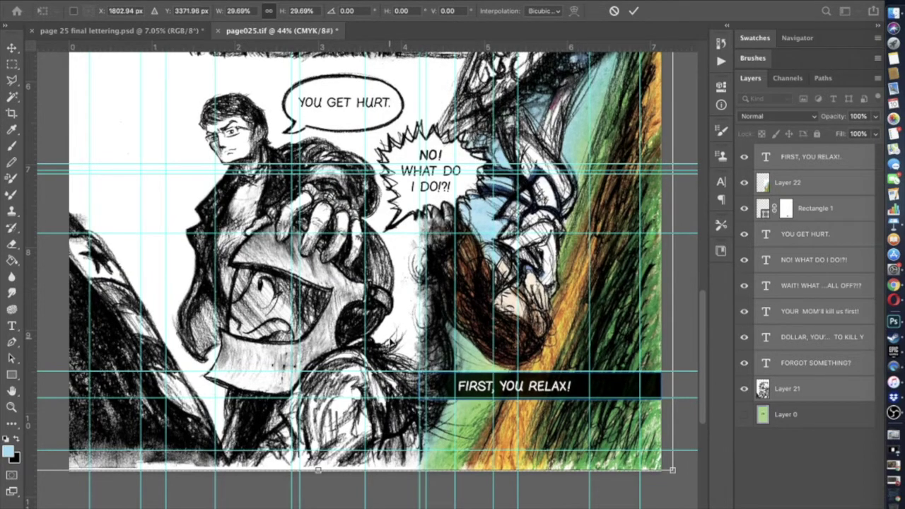
pyautogui.press('Up')
pyautogui.press('Up')
pyautogui.press('Up')
pyautogui.press('Up')
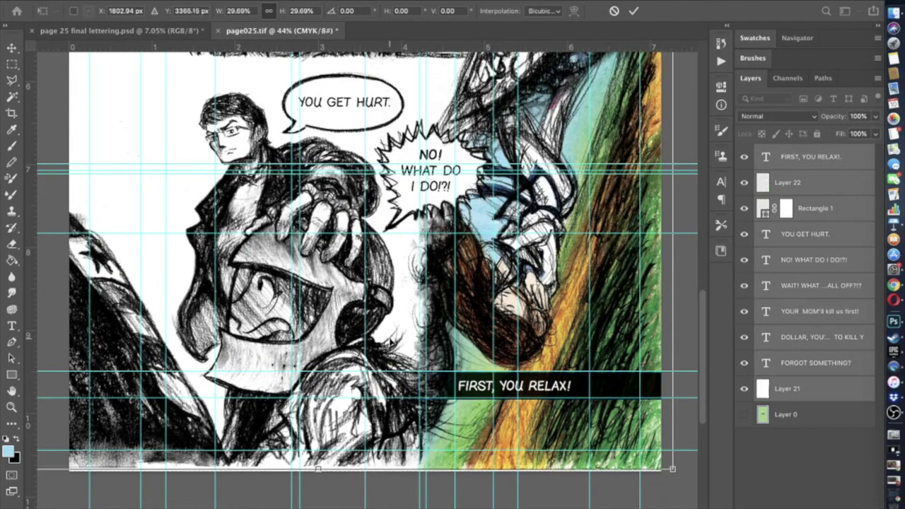
pyautogui.press('Up')
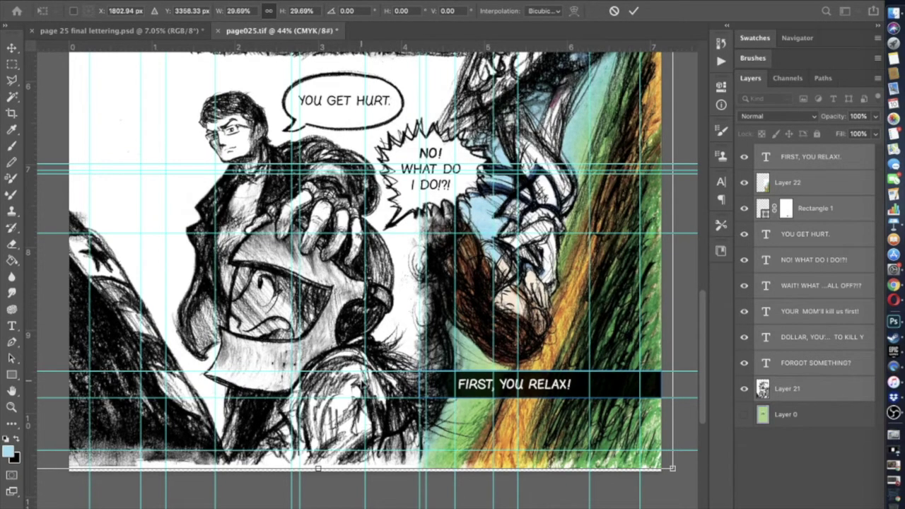
# - Raise the comic page layers further to a vertical position of 3335.63 px and apply the transform
pyautogui.scroll(10, 353, 282)
pyautogui.scroll(-10, 360, 381)
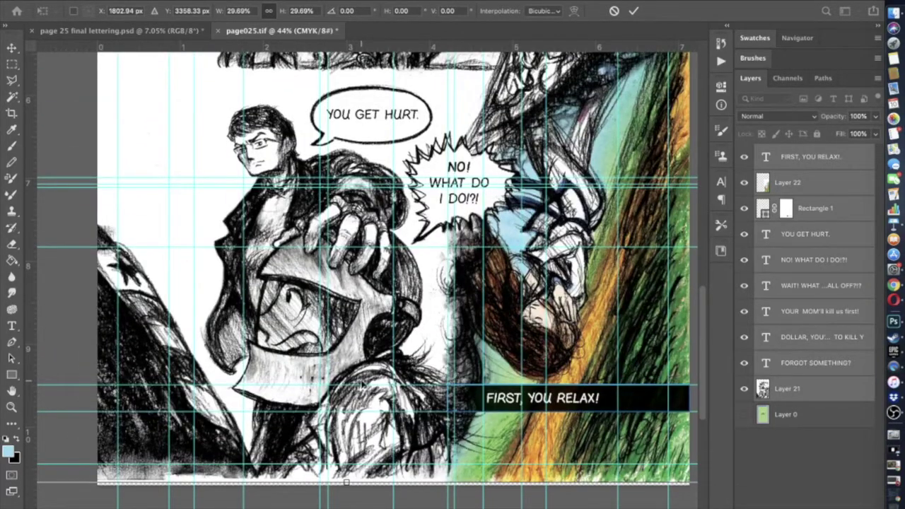
pyautogui.press('Up')
pyautogui.press('Up')
pyautogui.press('Up')
pyautogui.press('Up')
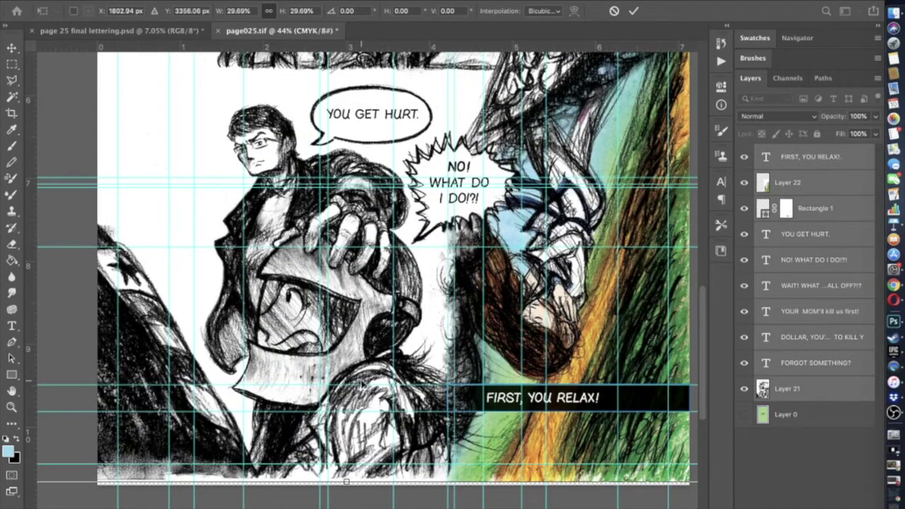
pyautogui.press('Up')
pyautogui.press('Up')
pyautogui.press('Up')
pyautogui.press('Up')
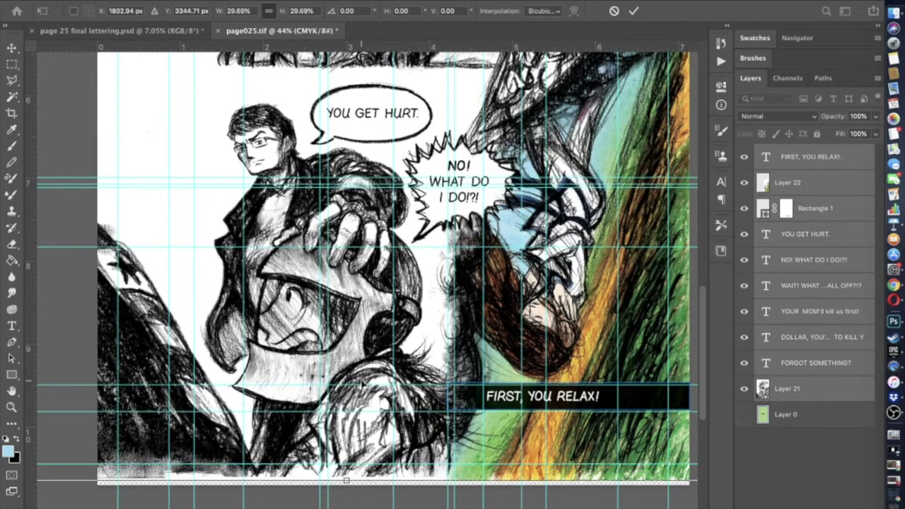
pyautogui.press('Up')
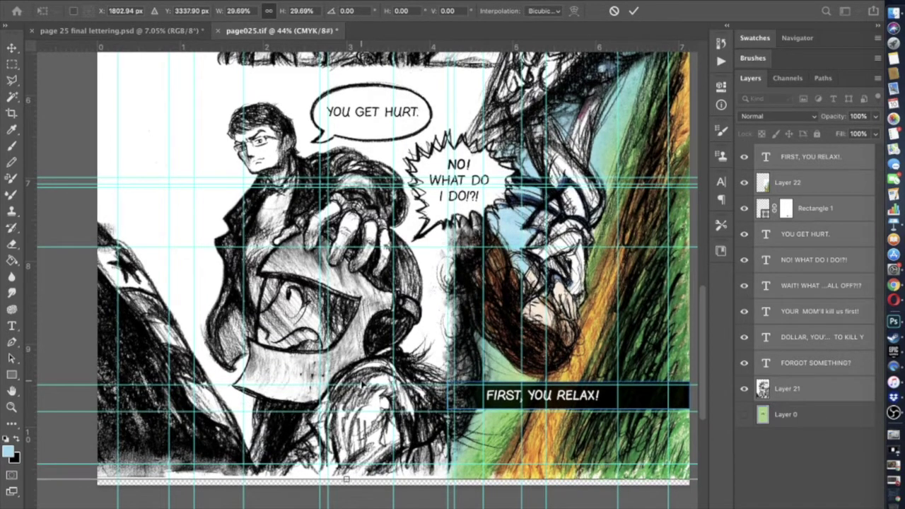
pyautogui.press('Up')
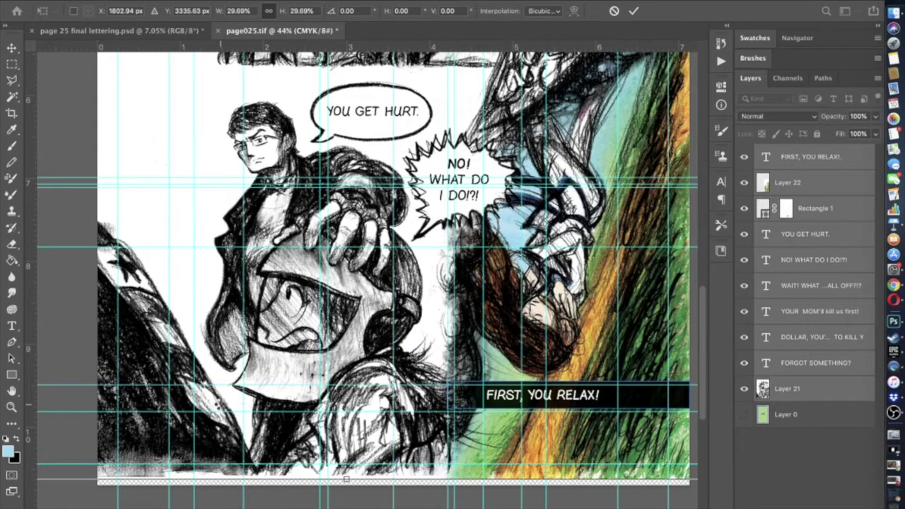
pyautogui.press('Return')
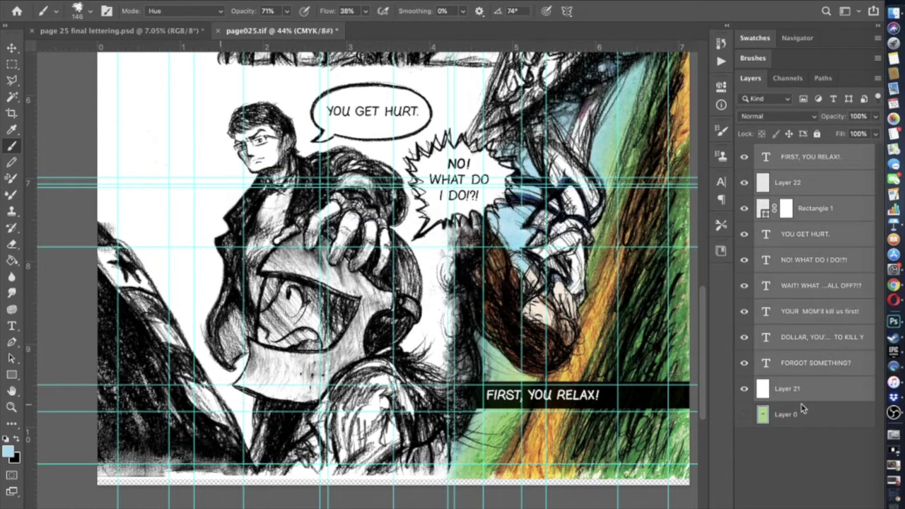
# - Select a strip along the lower edge of Layer 22 and stretch it downward to about 160% of its height
pyautogui.click(802, 188)
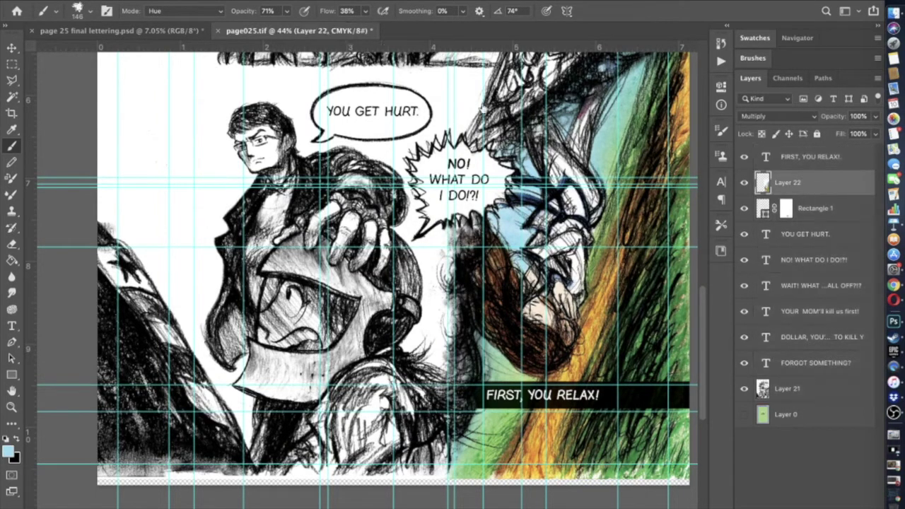
pyautogui.click(12, 63)
pyautogui.moveTo(339, 483)
pyautogui.mouseDown()
pyautogui.moveTo(489, 483)
pyautogui.moveTo(706, 463)
pyautogui.moveTo(622, 474)
pyautogui.mouseUp()
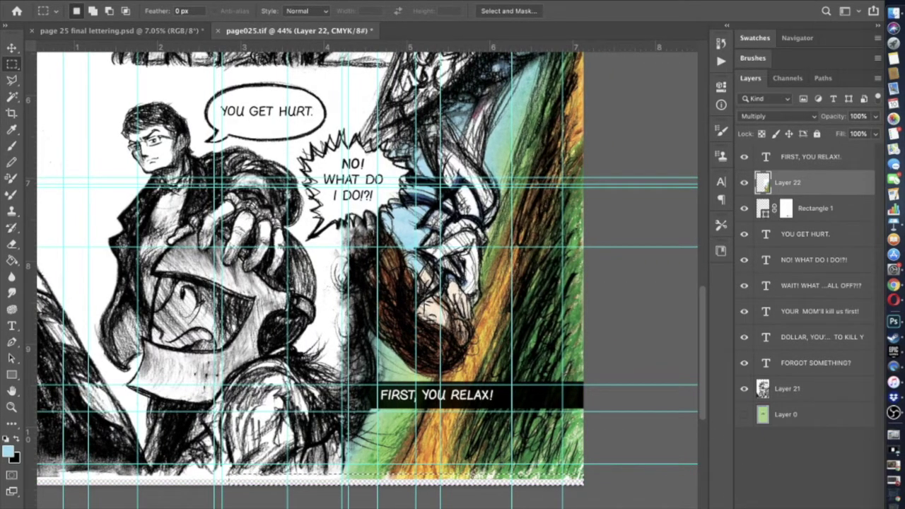
pyautogui.click(117, 0)
pyautogui.click(170, 258)
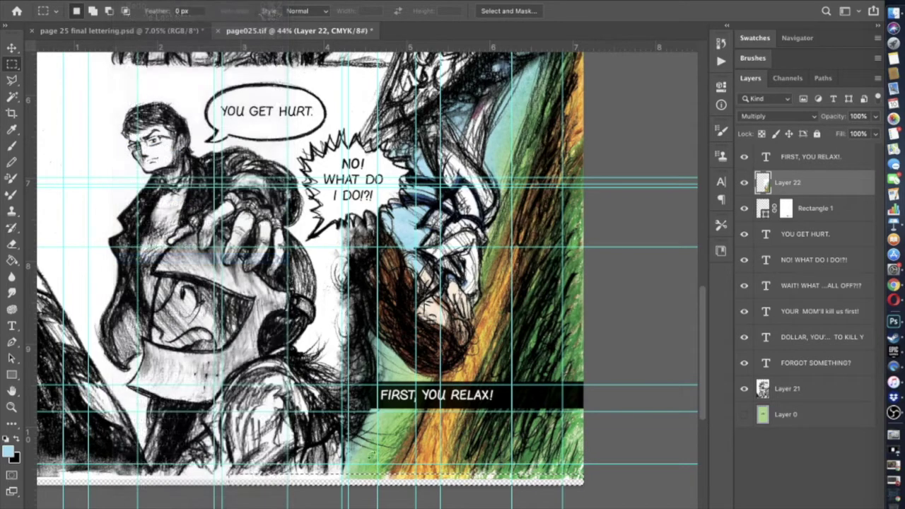
pyautogui.moveTo(404, 484)
pyautogui.mouseDown()
pyautogui.moveTo(406, 498)
pyautogui.moveTo(405, 490)
pyautogui.mouseUp()
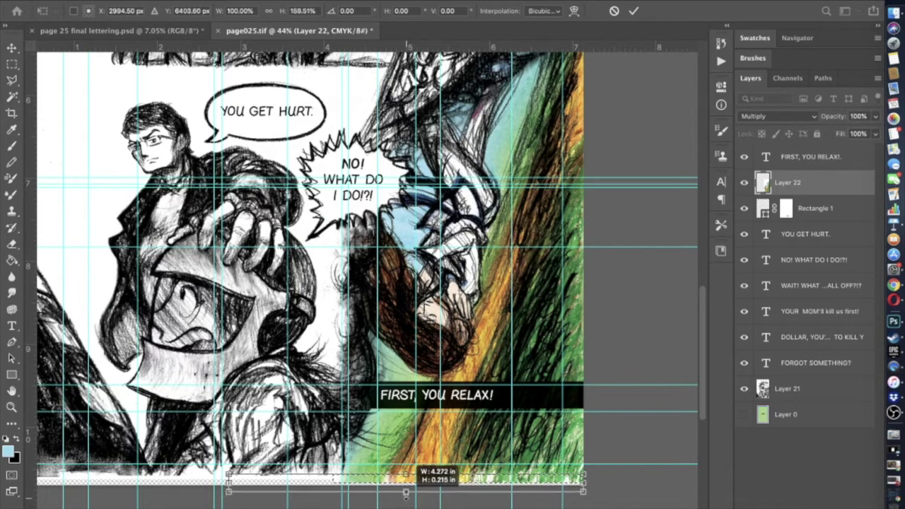
# - Select a thinner strip at Layer 22's lower right edge and stretch it down past the page edge to about 190% height
pyautogui.click(12, 63)
pyautogui.moveTo(288, 485); pyautogui.dragTo(598, 480)
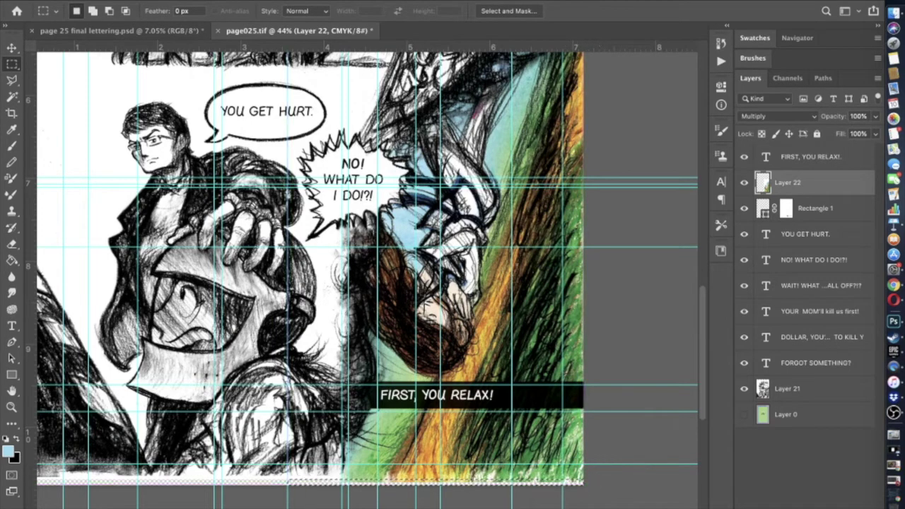
pyautogui.click(135, 1)
pyautogui.click(152, 259)
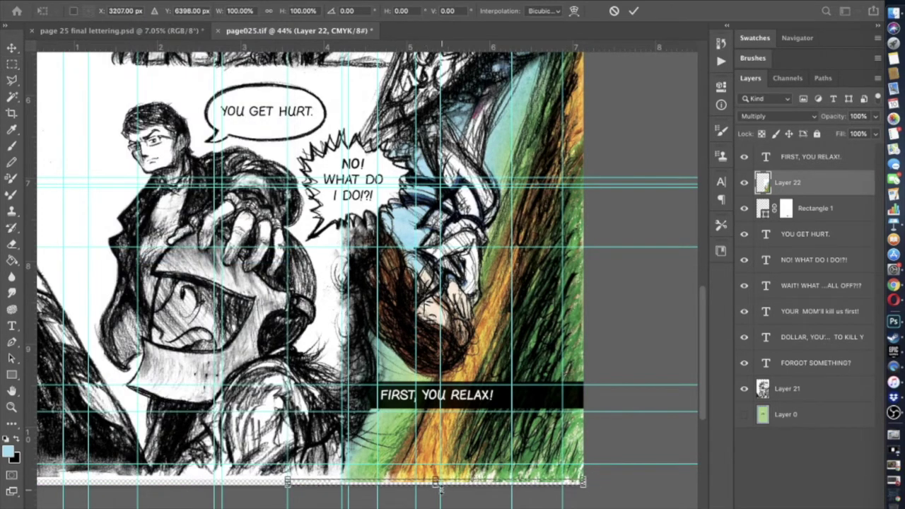
pyautogui.moveTo(440, 488); pyautogui.dragTo(438, 497)
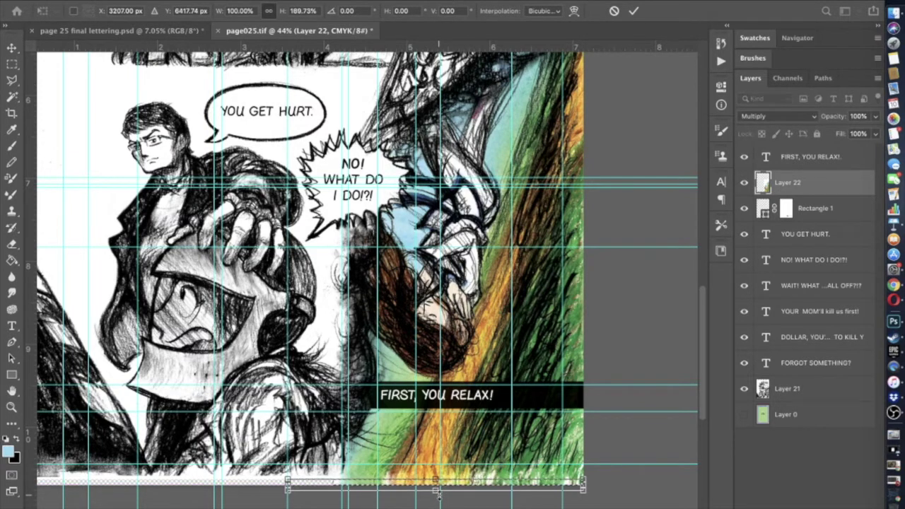
pyautogui.click(12, 62)
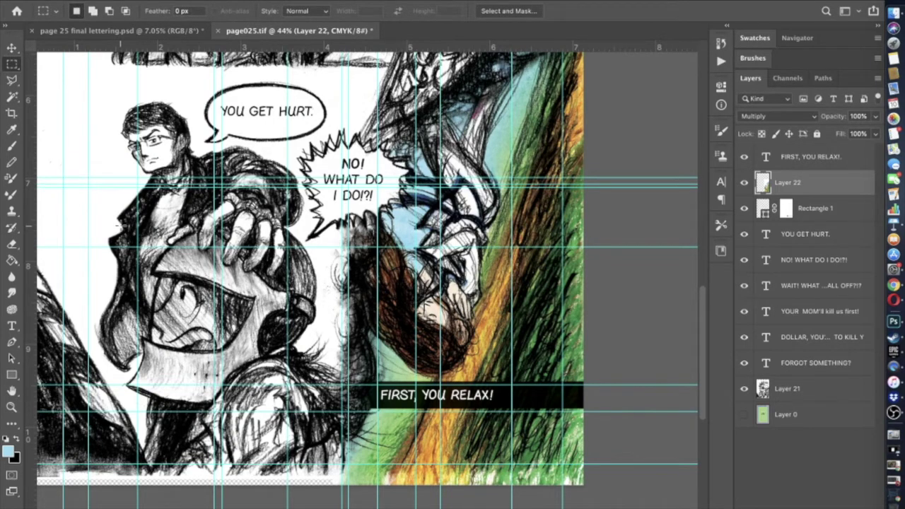
# - Add a new layer directly above Layer 0 and set the foreground color to white (ffffff)
pyautogui.hscroll(-3, 120, 225)
pyautogui.click(819, 388)
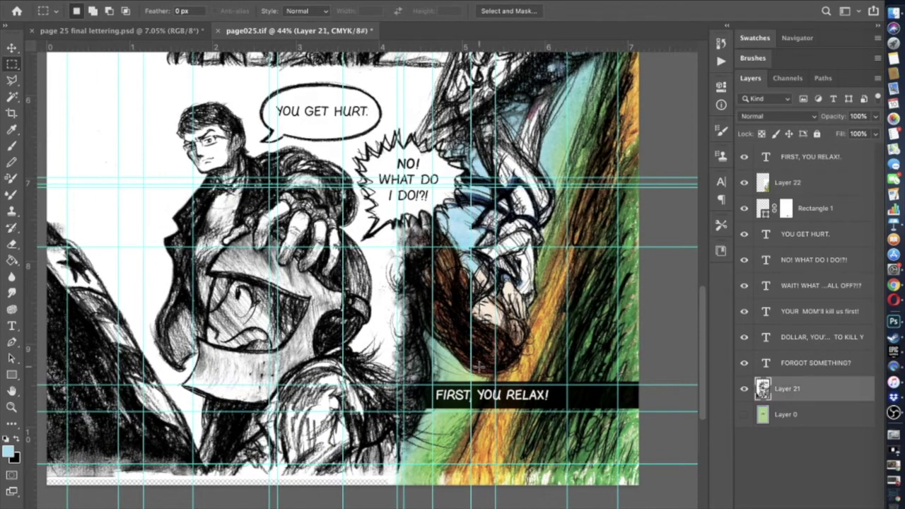
pyautogui.hscroll(-10, 371, 274)
pyautogui.click(810, 424)
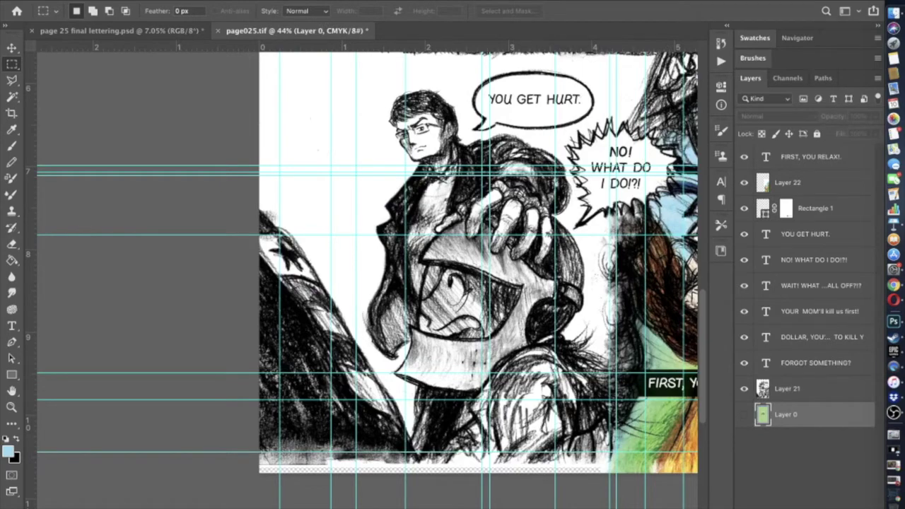
pyautogui.press('super+alt+shift+n')
pyautogui.click(12, 449)
pyautogui.moveTo(610, 255); pyautogui.dragTo(389, 119)
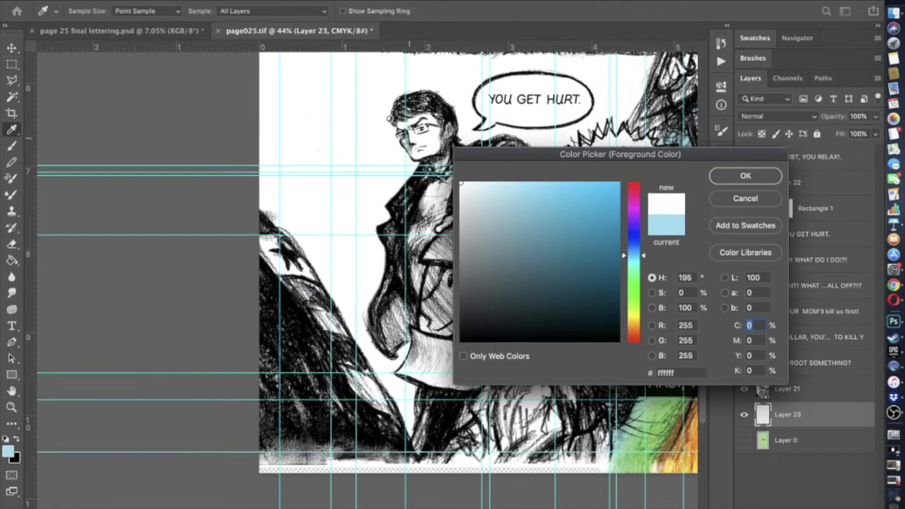
pyautogui.click(728, 178)
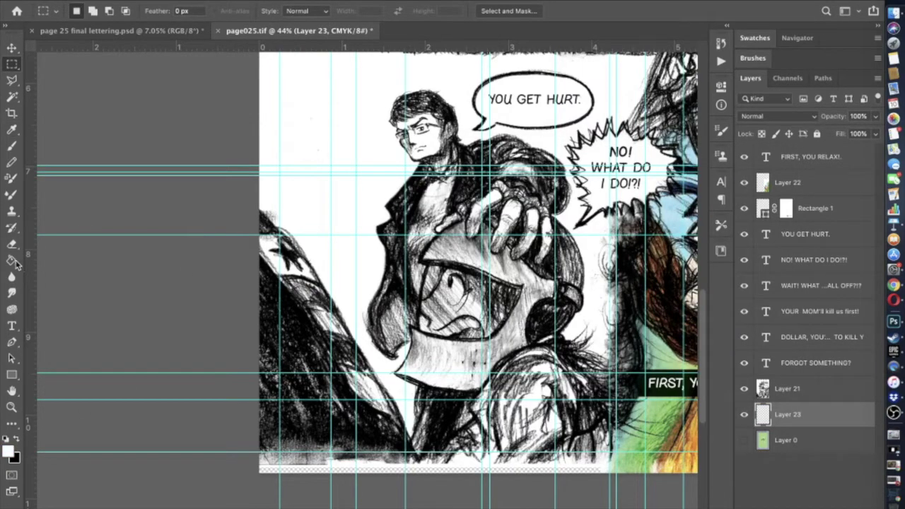
# - Fill the new layer with white using the Paint Bucket in Normal mode
pyautogui.click(15, 263)
pyautogui.click(8, 261)
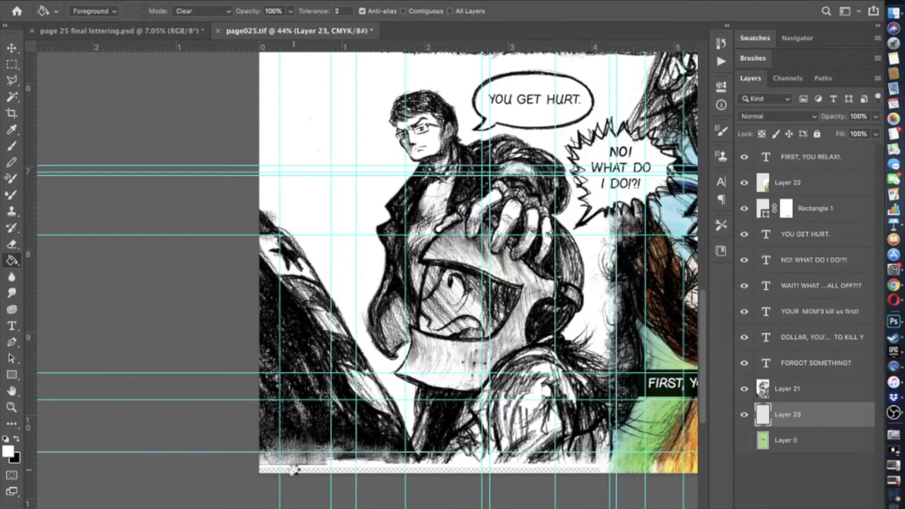
pyautogui.click(195, 11)
pyautogui.click(189, 0)
pyautogui.click(314, 461)
# - Set the Brush to Normal mode and paint white over the ragged lower edge of the line art on Layer 21
pyautogui.click(797, 390)
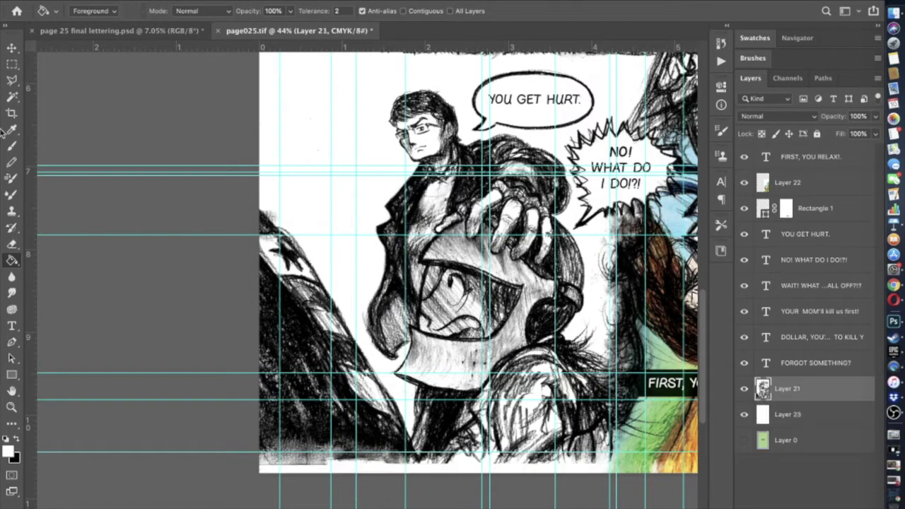
pyautogui.click(12, 145)
pyautogui.click(179, 11)
pyautogui.scroll(10, 178, 11)
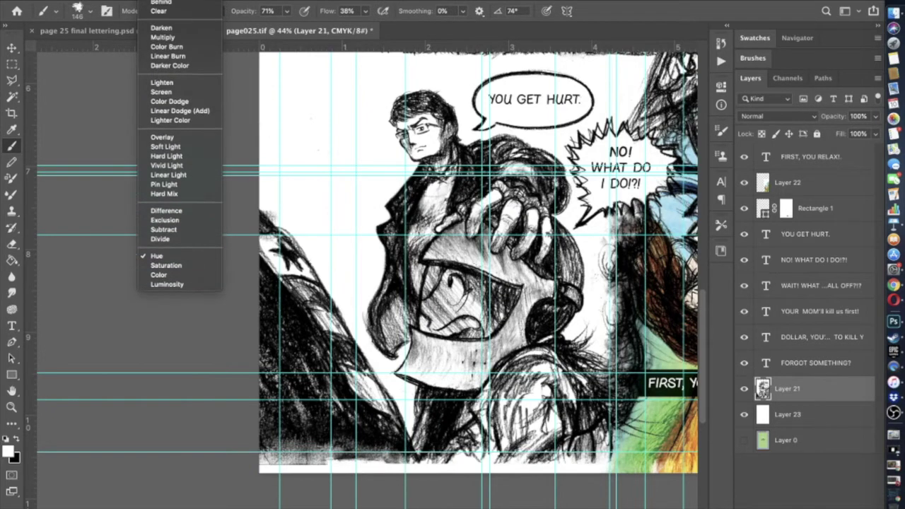
pyautogui.click(256, 375)
pyautogui.hotkey('shift', 'alt', 'n')
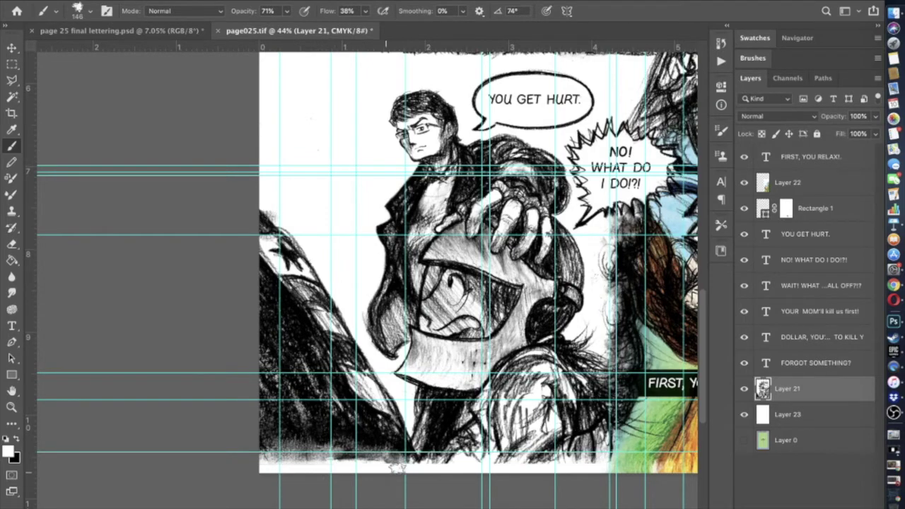
pyautogui.scroll(3, 401, 467)
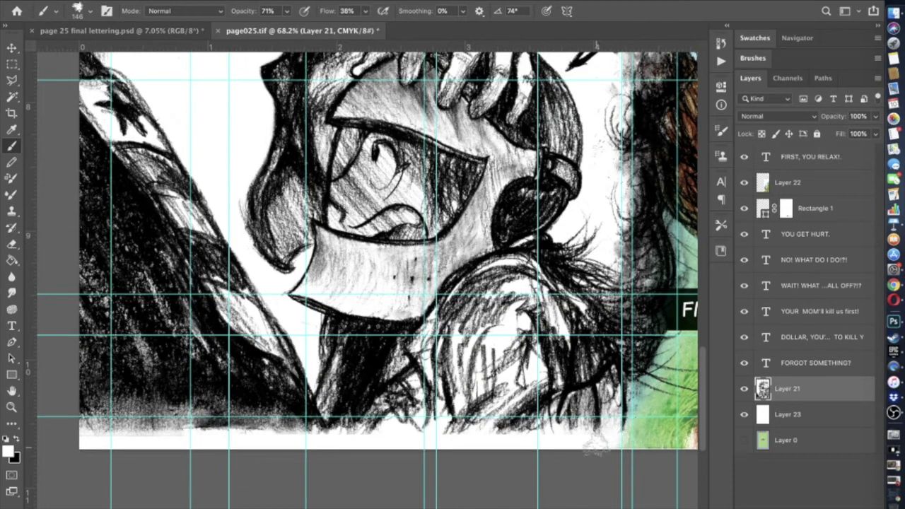
pyautogui.scroll(-2, 373, 501)
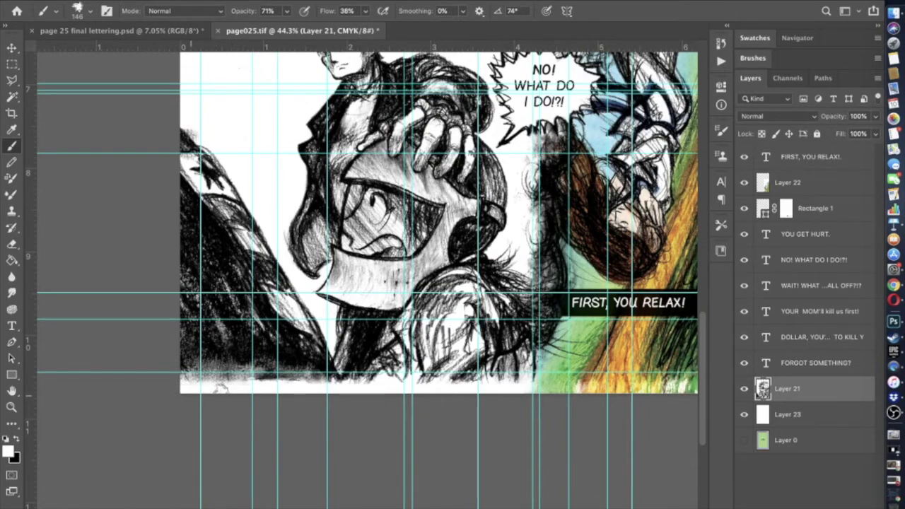
pyautogui.scroll(-2, 241, 388)
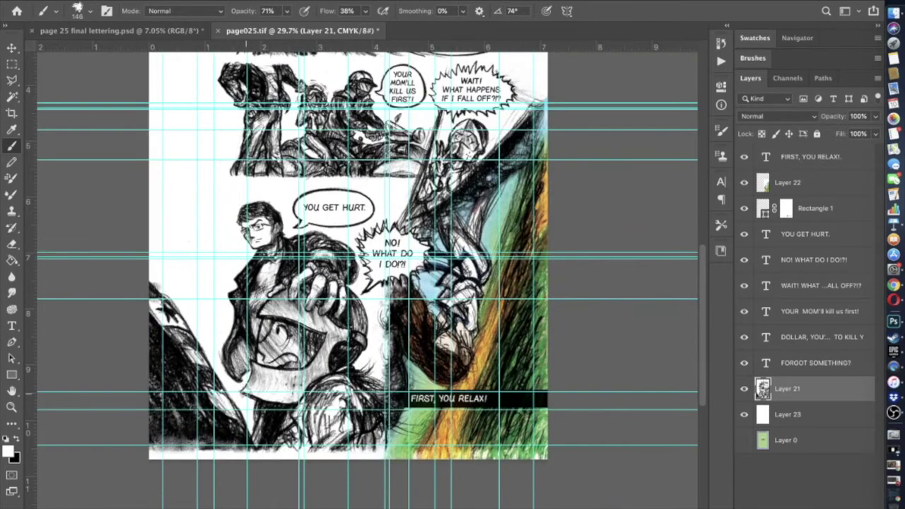
# - Draw a rectangle shape about 1282 by 1299 px around the "FORGOT SOMETHING?" panel
pyautogui.scroll(1, 348, 269)
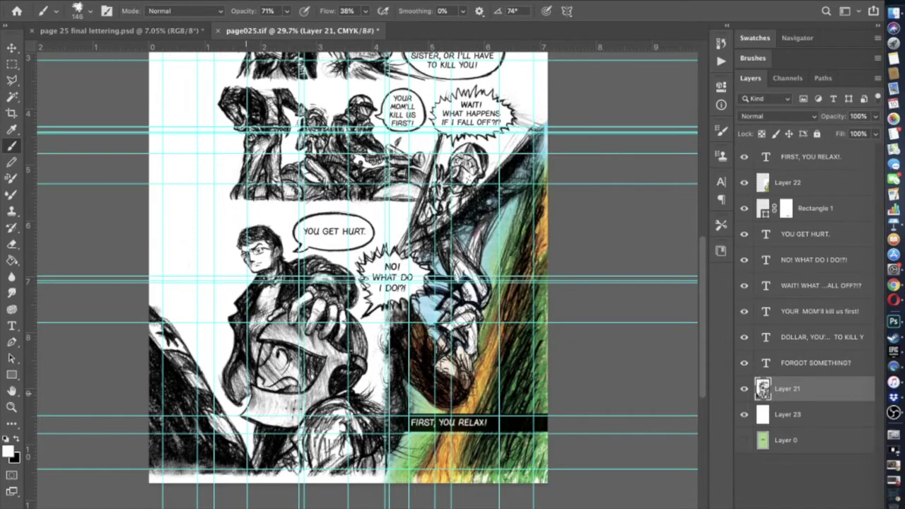
pyautogui.scroll(1, 366, 280)
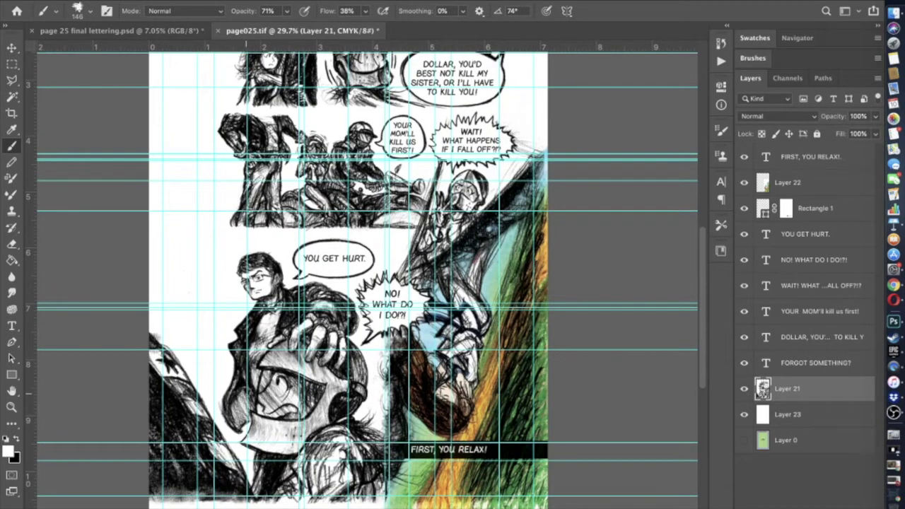
pyautogui.scroll(2, 366, 279)
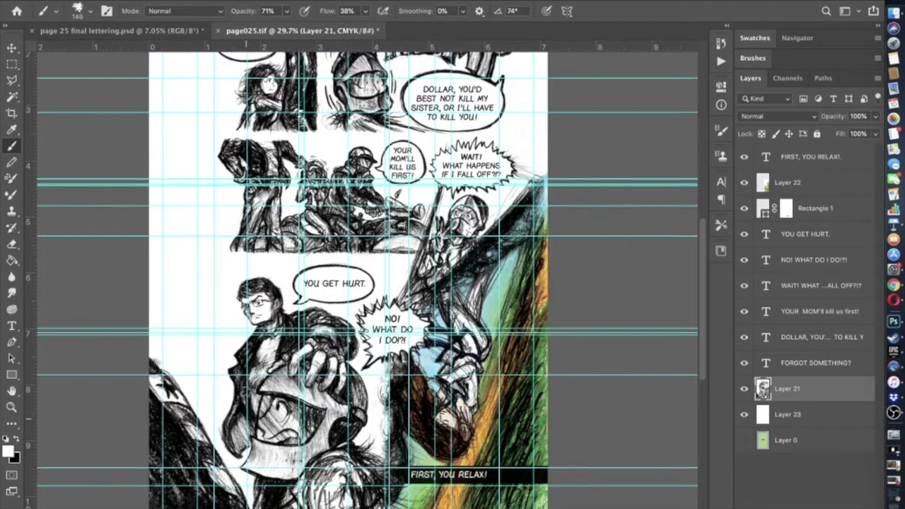
pyautogui.scroll(4, 366, 279)
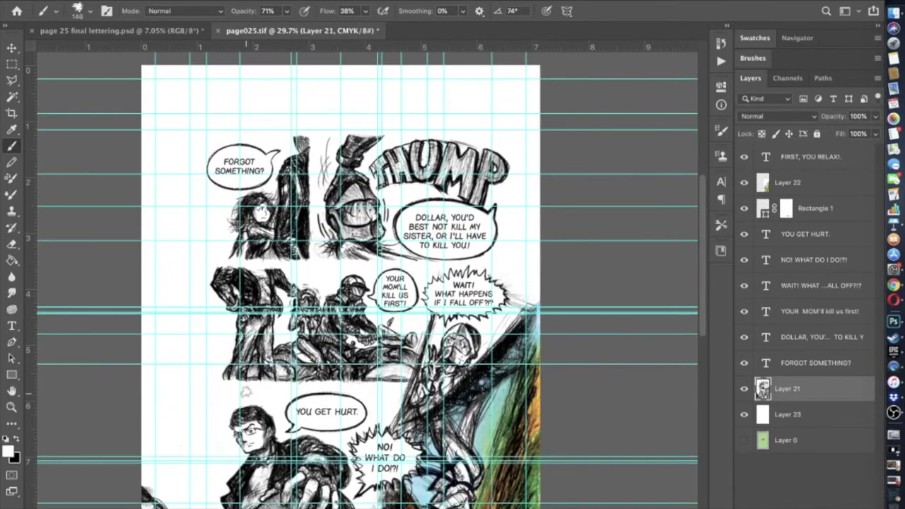
pyautogui.click(14, 376)
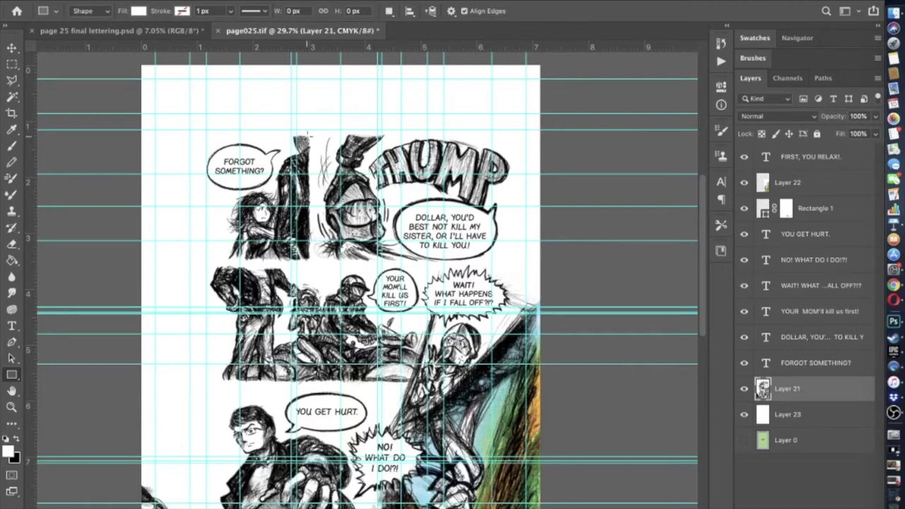
pyautogui.moveTo(309, 136); pyautogui.dragTo(188, 255)
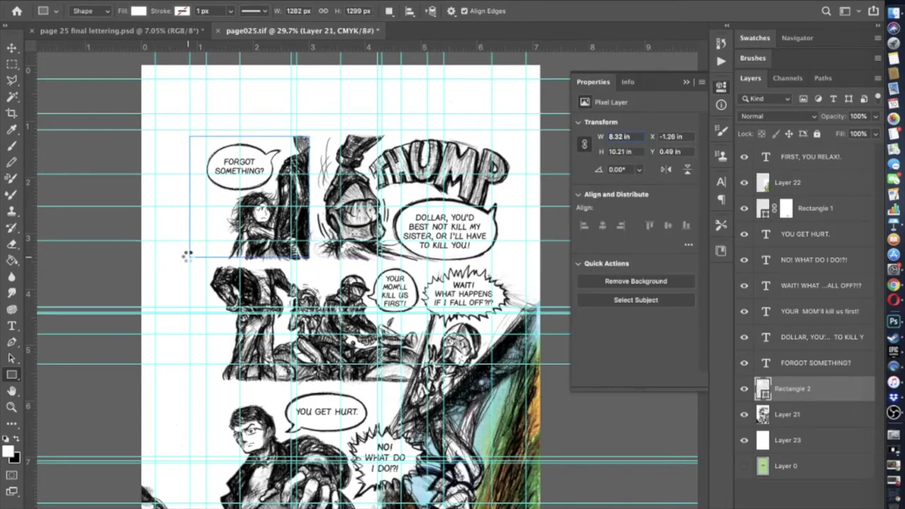
# - Remove the panel rectangle's fill and give it a black stroke
pyautogui.click(138, 11)
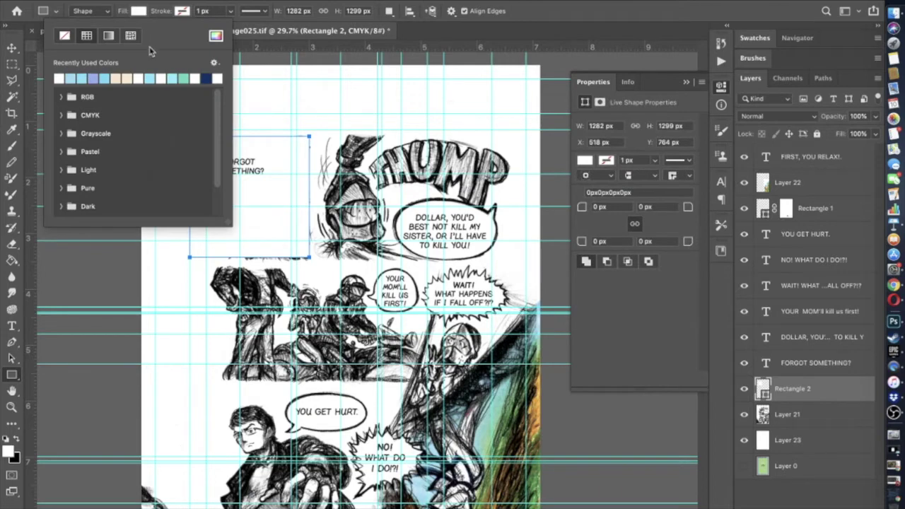
pyautogui.click(64, 35)
pyautogui.click(182, 12)
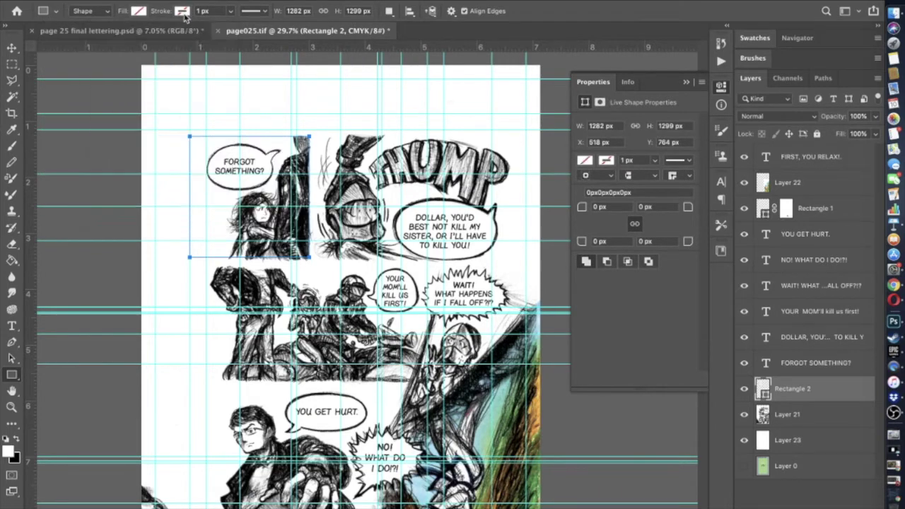
pyautogui.click(182, 11)
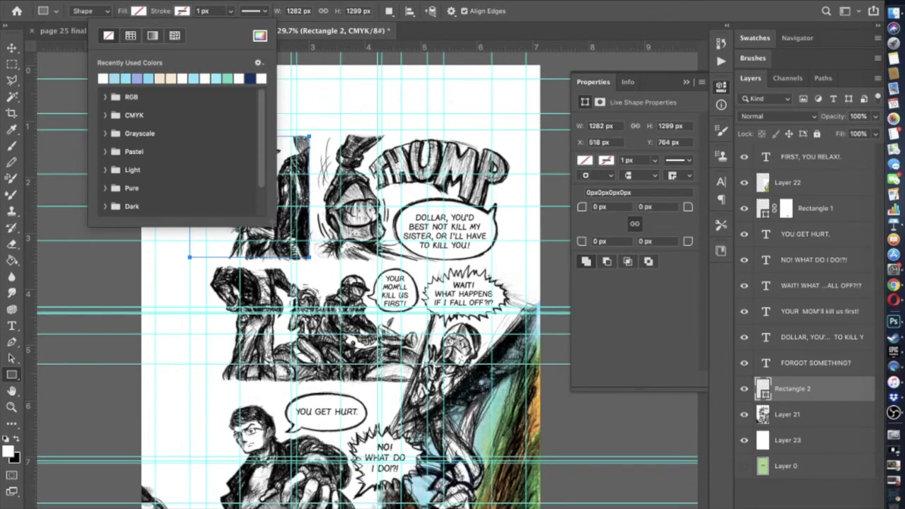
pyautogui.click(164, 2)
pyautogui.click(105, 43)
pyautogui.click(258, 35)
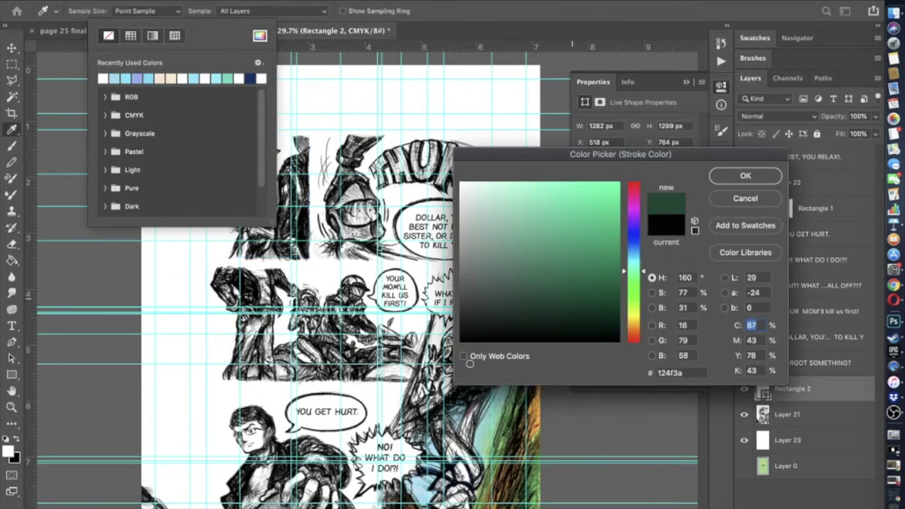
pyautogui.click(748, 176)
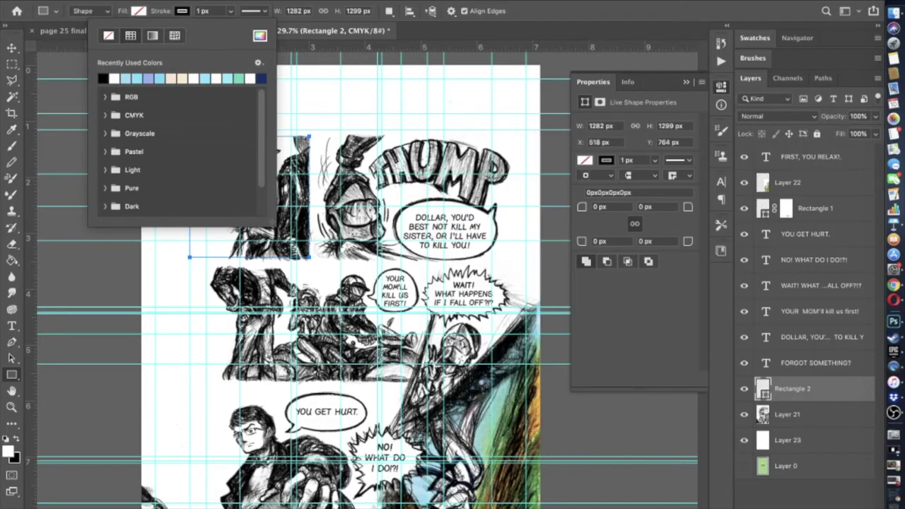
pyautogui.click(11, 48)
pyautogui.click(154, 0)
pyautogui.moveTo(166, 1)
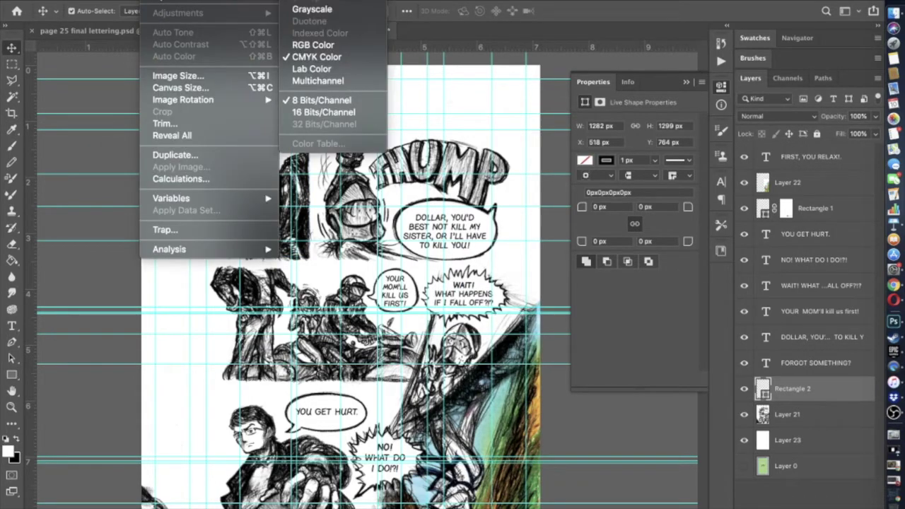
# - Set the panel rectangle's stroke width to 8.39 px
pyautogui.click(11, 374)
pyautogui.click(12, 374)
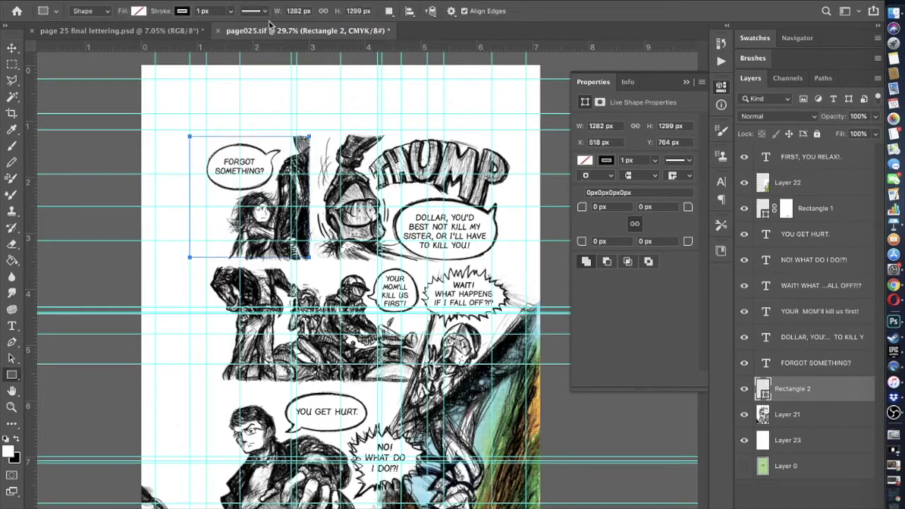
pyautogui.click(231, 12)
pyautogui.moveTo(235, 27); pyautogui.dragTo(232, 28)
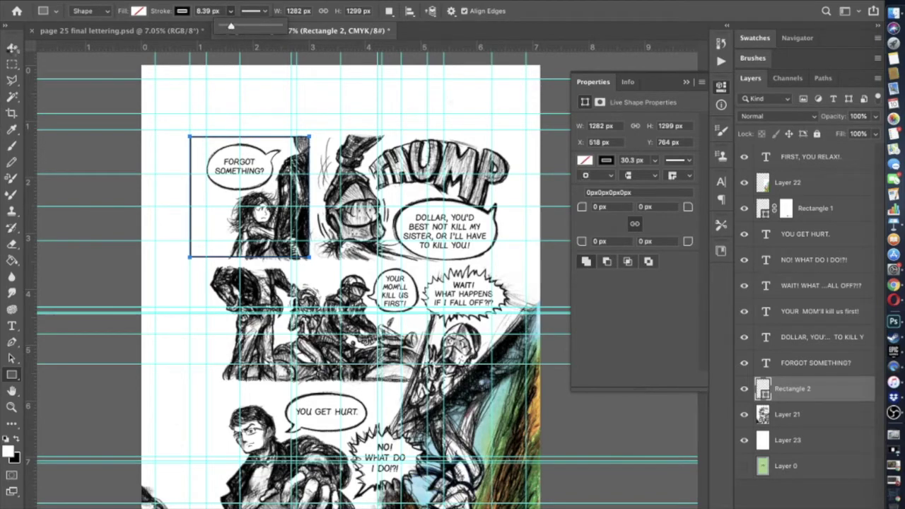
# - Nudge the rectangle around the "FORGOT SOMETHING?" panel up to Y 758 px so its upper border meets the artwork
pyautogui.click(12, 48)
pyautogui.scroll(5, 63, 154)
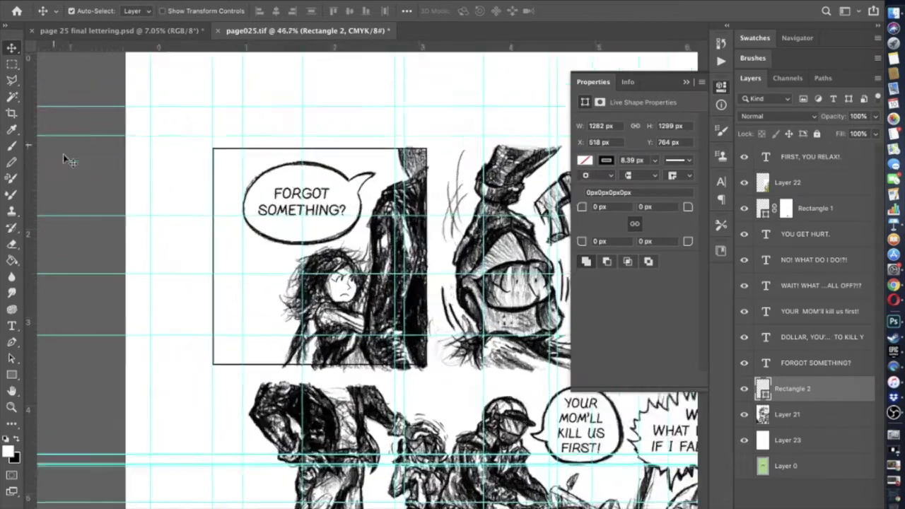
pyautogui.scroll(4, 63, 157)
pyautogui.click(12, 63)
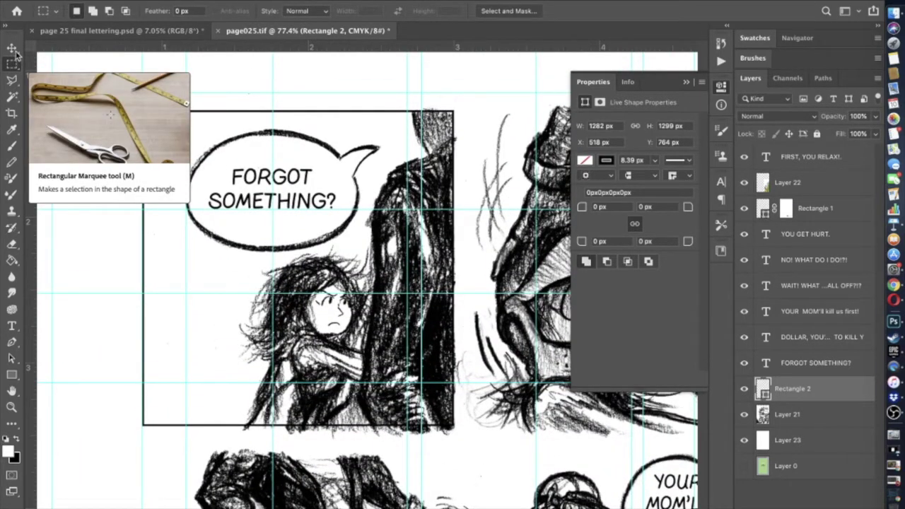
pyautogui.click(15, 51)
pyautogui.hotkey('shift', 'Up')
pyautogui.hotkey('shift', 'Up')
pyautogui.hotkey('shift', 'Up')
pyautogui.hotkey('shift', 'Up')
pyautogui.hotkey('shift', 'Up')
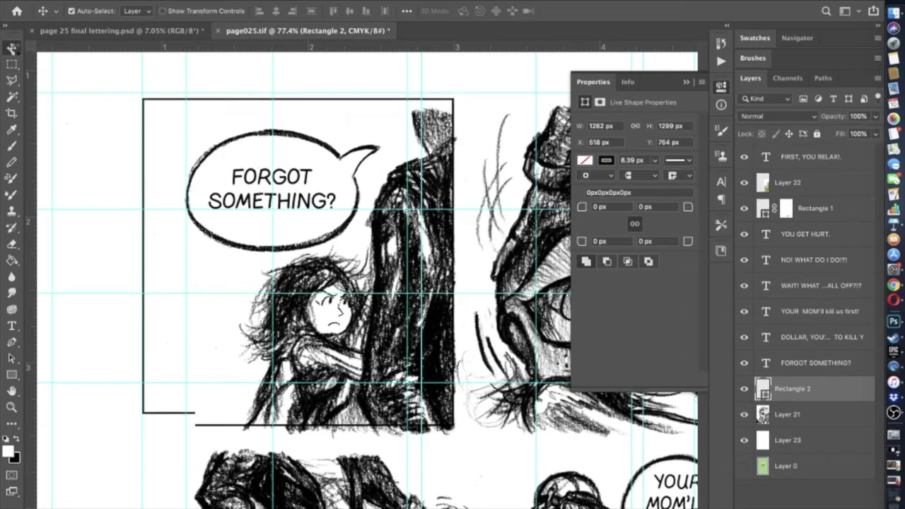
pyautogui.hotkey('shift', 'Down')
pyautogui.hotkey('shift', 'Down')
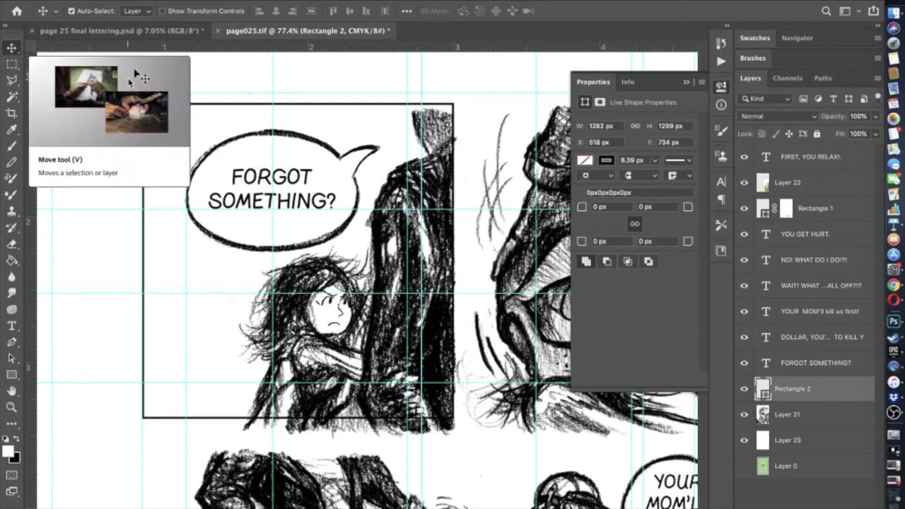
pyautogui.scroll(1, 129, 79)
pyautogui.scroll(5, 259, 103)
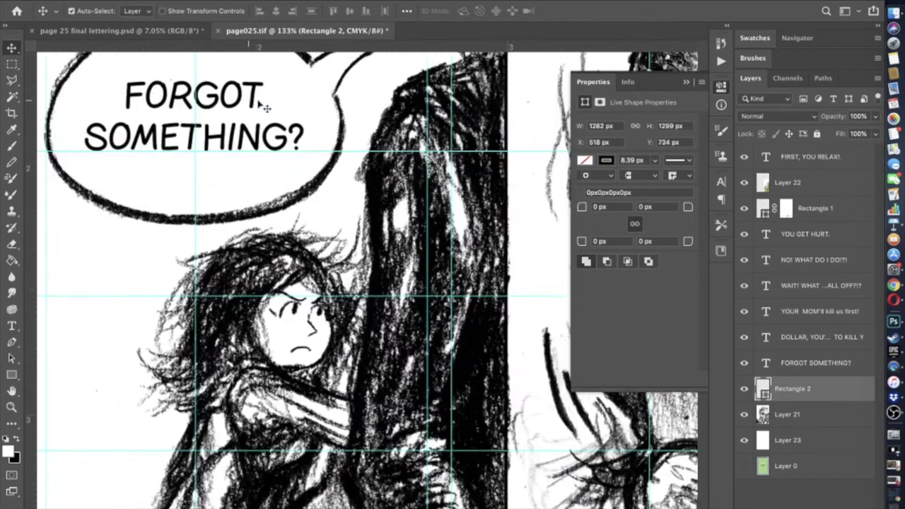
pyautogui.scroll(5, 258, 103)
pyautogui.scroll(4, 259, 103)
pyautogui.hotkey('shift', 'Down')
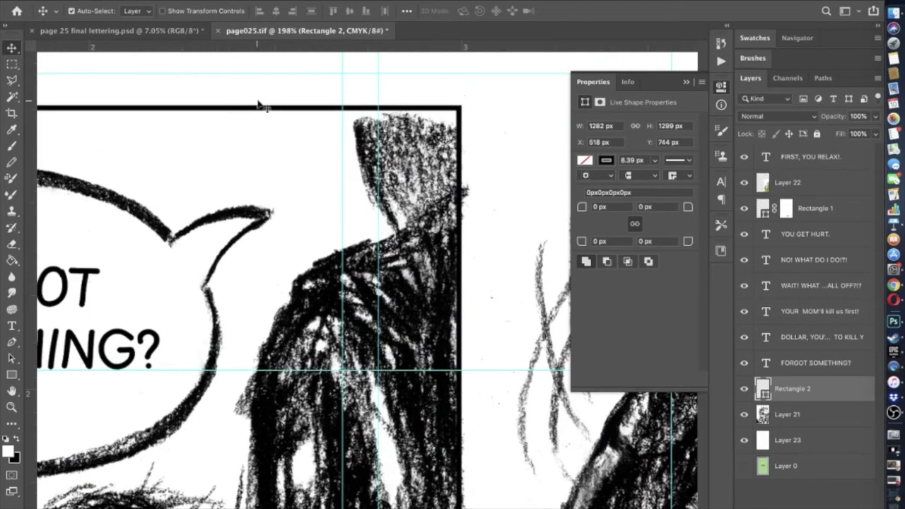
pyautogui.press('Down')
pyautogui.press('Down')
pyautogui.press('Down')
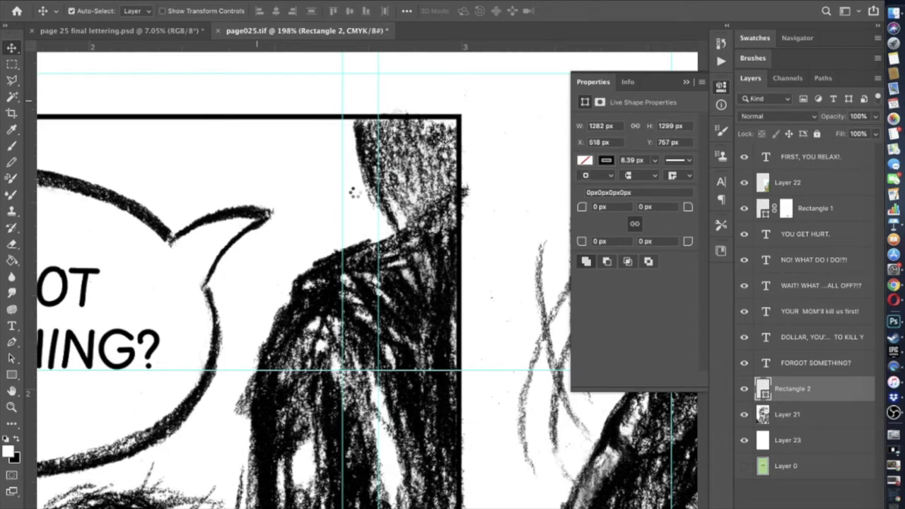
pyautogui.press('Down')
pyautogui.press('super+minus')
pyautogui.hotkey('shift', 'Right')
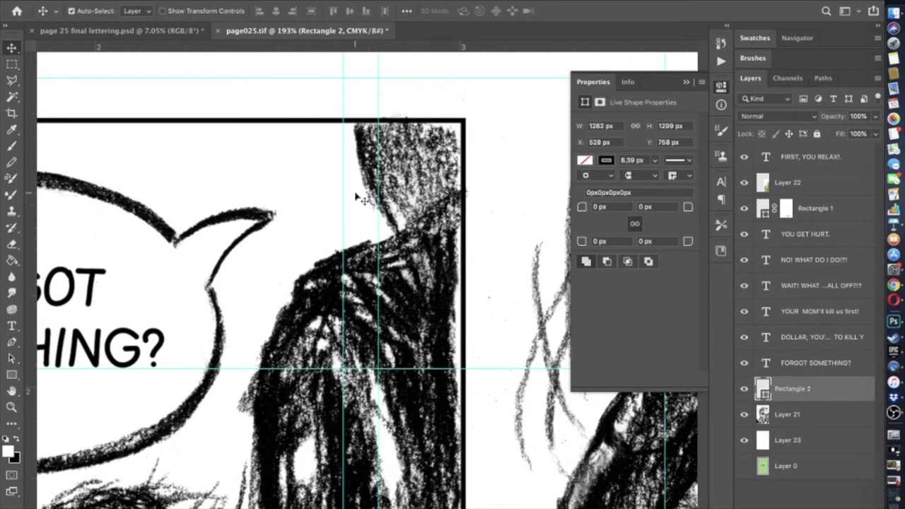
pyautogui.hotkey('shift', 'Left')
pyautogui.hotkey('shift', 'Right')
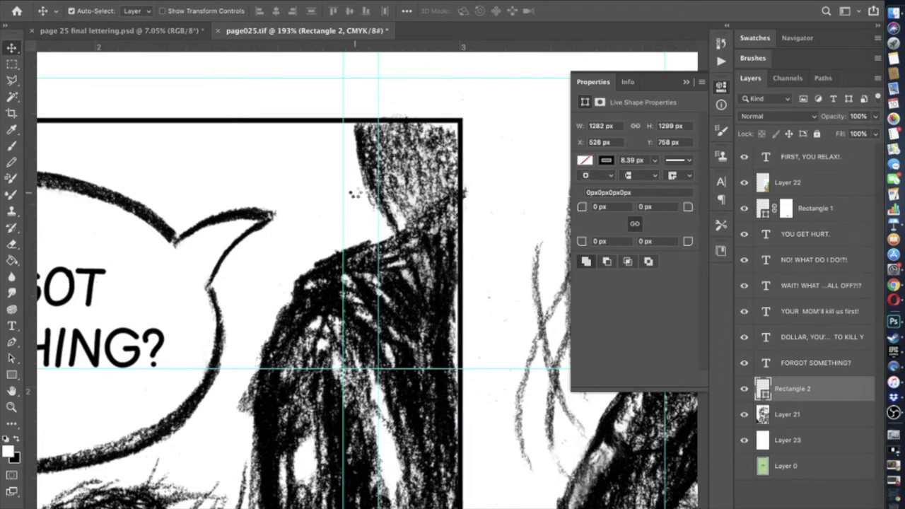
pyautogui.press('Left')
pyautogui.press('Left')
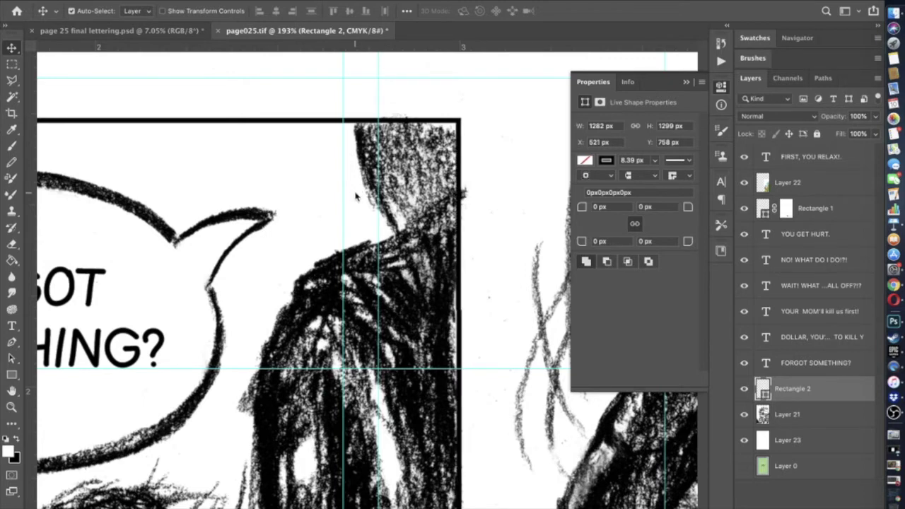
pyautogui.press('Left')
pyautogui.press('Left')
pyautogui.press('Left')
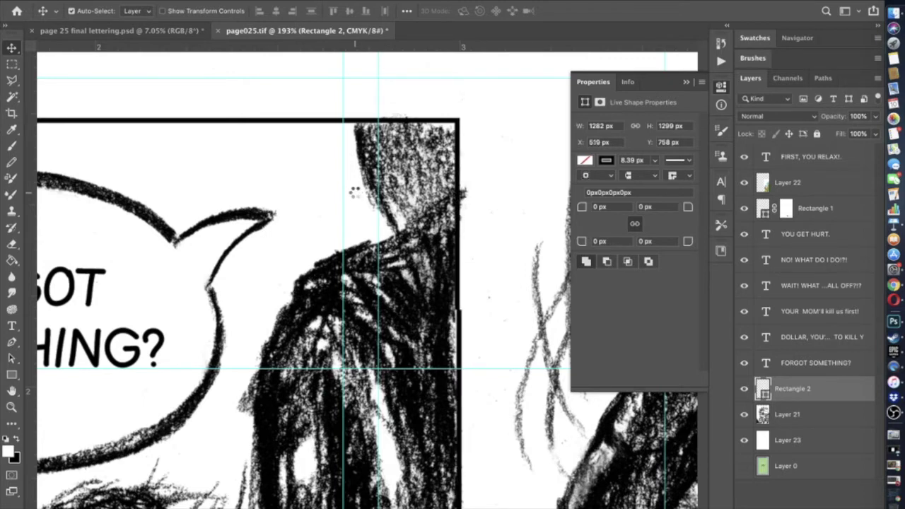
# - Stretch the panel rectangle's lower edge down to the bottom of the artwork with Free Transform, making it about 1325 px high
pyautogui.scroll(-5, 400, 311)
pyautogui.hscroll(-1, 400, 311)
pyautogui.scroll(-3, 401, 311)
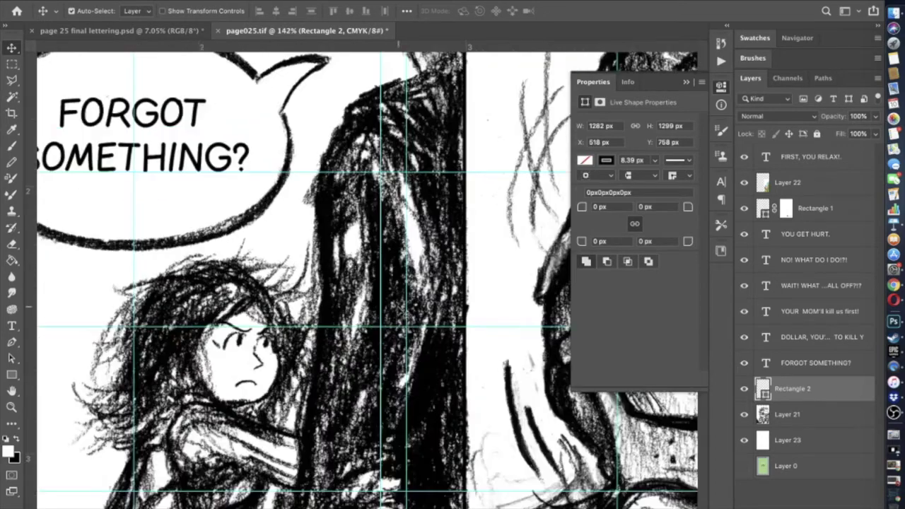
pyautogui.scroll(-5, 399, 311)
pyautogui.scroll(-2, 399, 309)
pyautogui.hscroll(-1, 398, 310)
pyautogui.hscroll(-2, 401, 311)
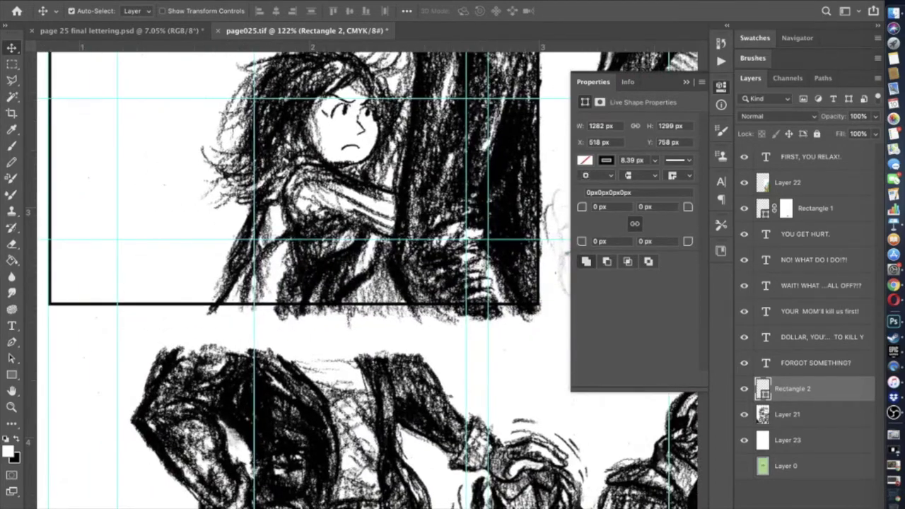
pyautogui.click(122, 1)
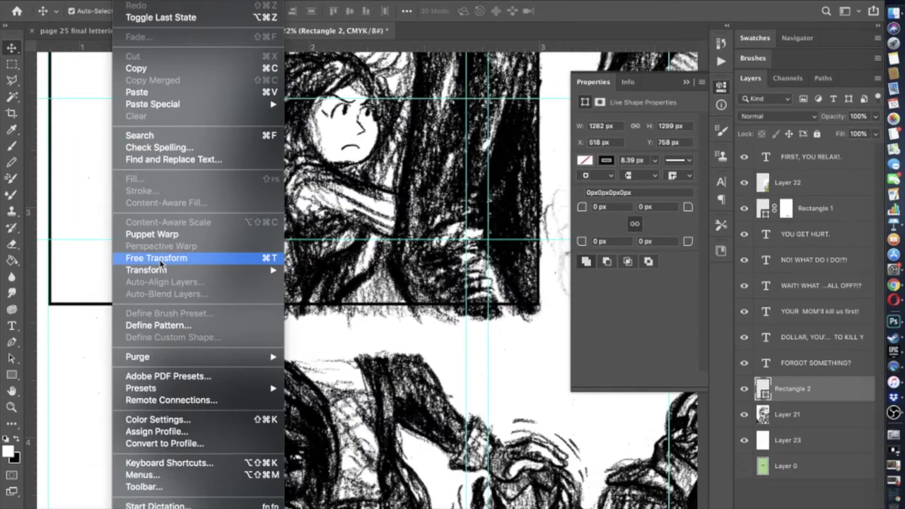
pyautogui.click(162, 260)
pyautogui.hotkey('ctrl', 't')
pyautogui.moveTo(294, 305)
pyautogui.mouseDown()
pyautogui.moveTo(294, 326)
pyautogui.moveTo(293, 314)
pyautogui.mouseUp()
pyautogui.scroll(5, 171, 263)
pyautogui.hscroll(-2, 171, 263)
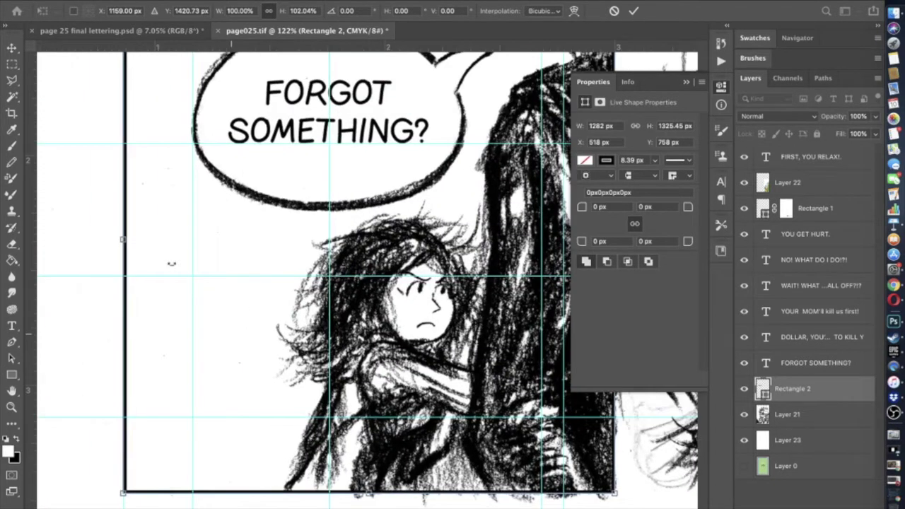
pyautogui.moveTo(122, 239)
pyautogui.mouseDown()
pyautogui.moveTo(152, 238)
pyautogui.moveTo(126, 240)
pyautogui.mouseUp()
pyautogui.press('shift')
pyautogui.scroll(4, 126, 241)
# - Examine the remaining panels down the page to see which ones still need borders
pyautogui.press('super+minus')
pyautogui.press('super+minus')
pyautogui.press('super+minus')
pyautogui.scroll(-5, 125, 240)
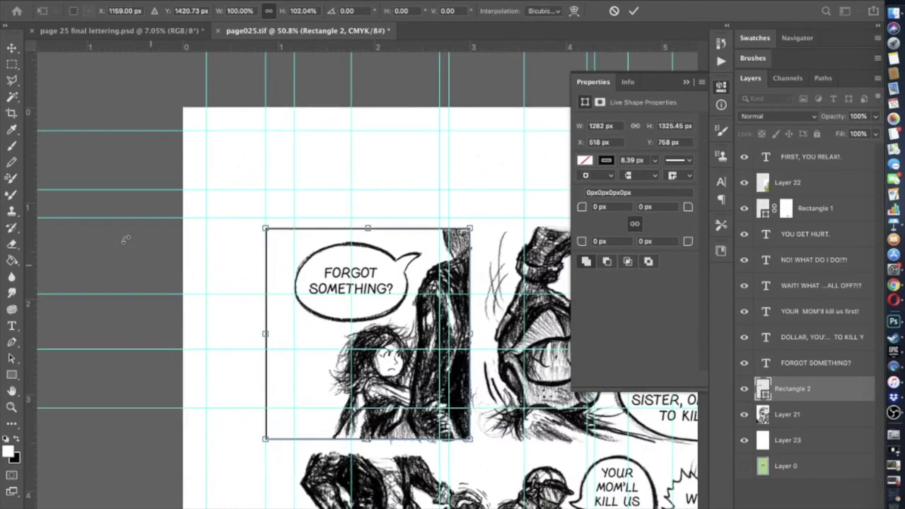
pyautogui.hscroll(5, 125, 240)
pyautogui.scroll(-5, 125, 240)
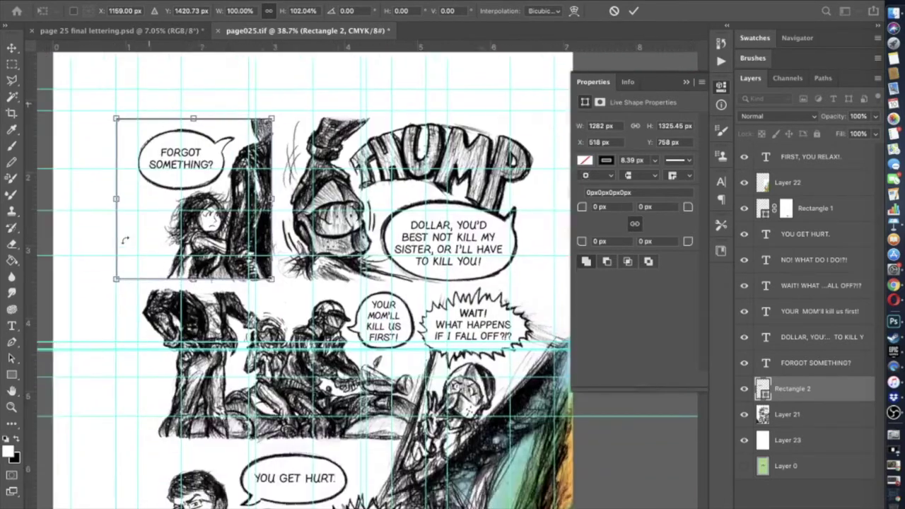
pyautogui.scroll(-5, 143, 232)
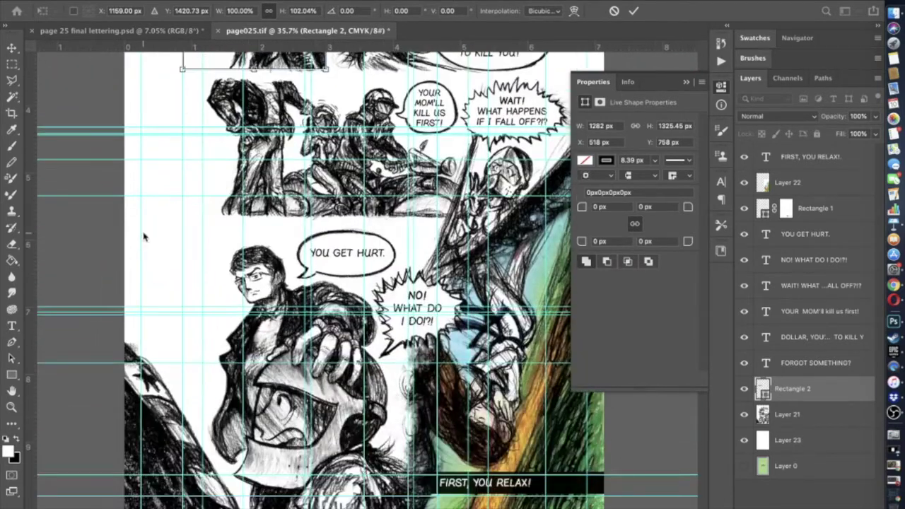
pyautogui.scroll(8, 167, 221)
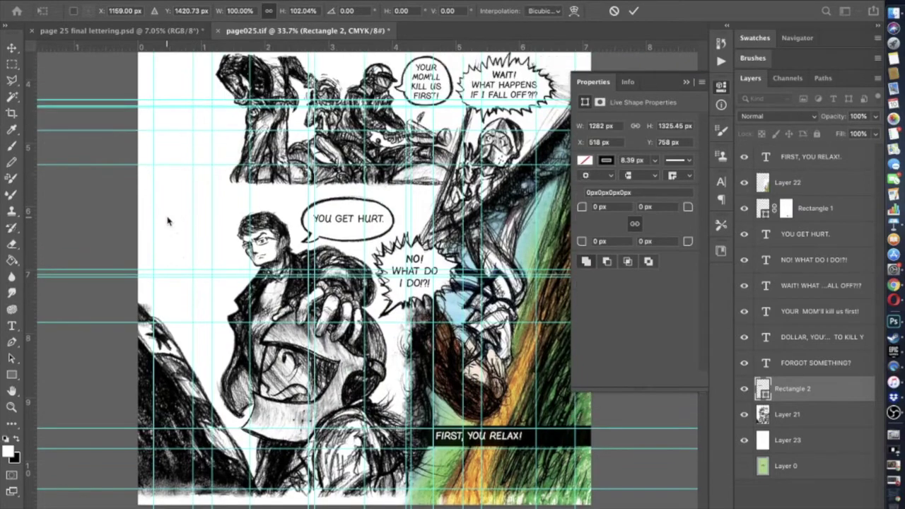
pyautogui.scroll(-5, 167, 221)
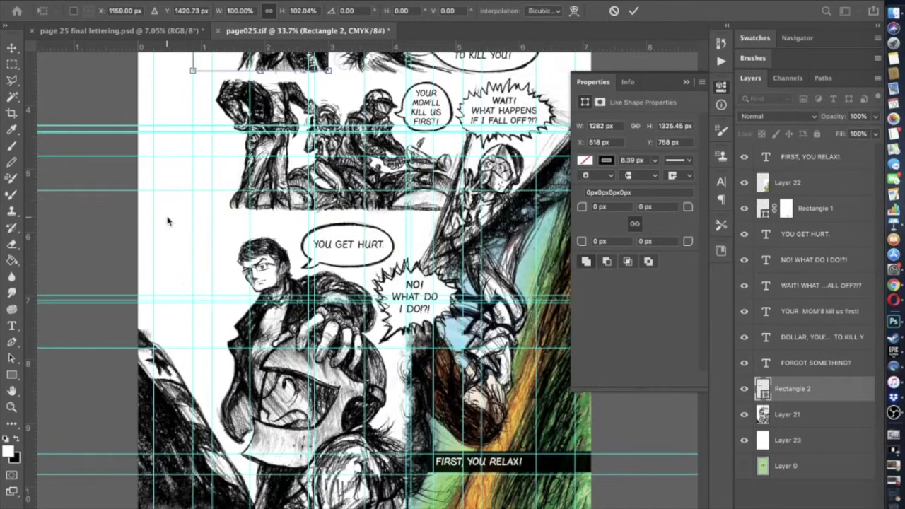
pyautogui.hscroll(2, 168, 221)
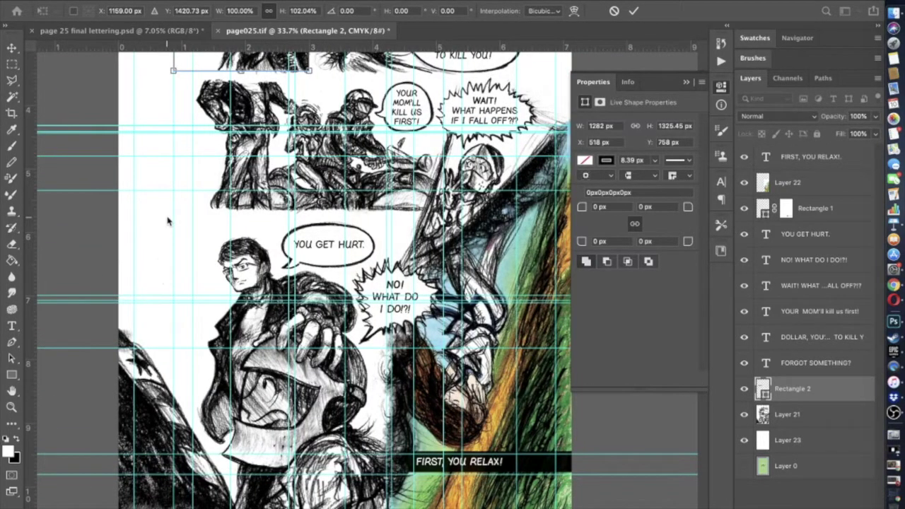
pyautogui.hscroll(3, 167, 222)
pyautogui.scroll(4, 167, 221)
pyautogui.scroll(9, 167, 221)
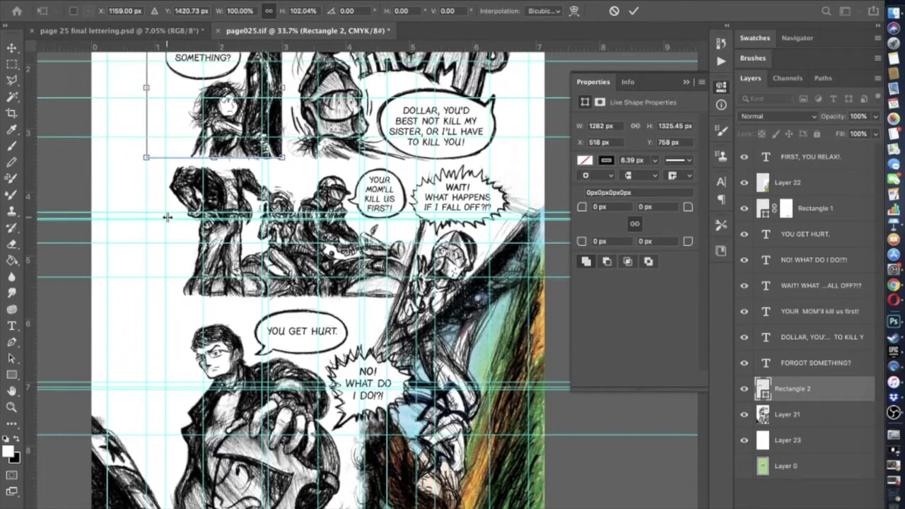
pyautogui.hscroll(-1, 177, 251)
pyautogui.hscroll(-6, 177, 251)
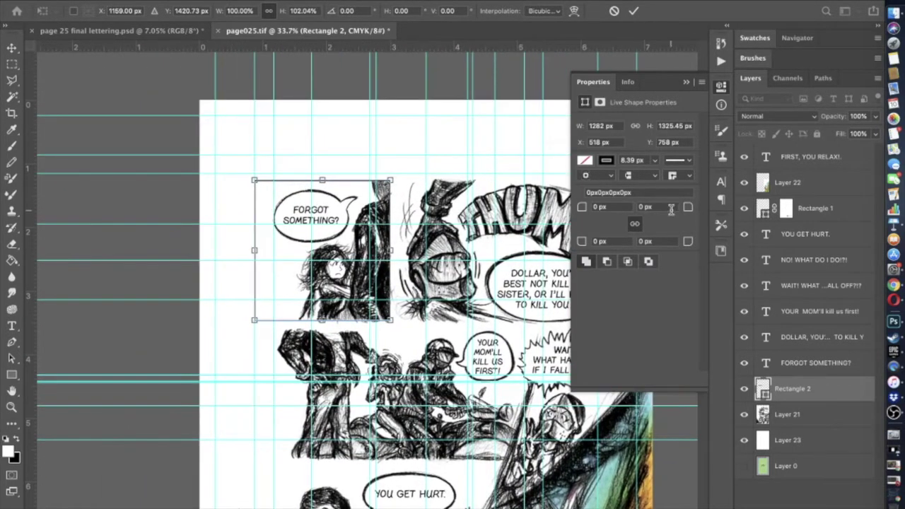
# - Apply the transform and duplicate the Rectangle 2 layer as Rectangle 2 copy within page025.tif
pyautogui.rightClick(797, 391)
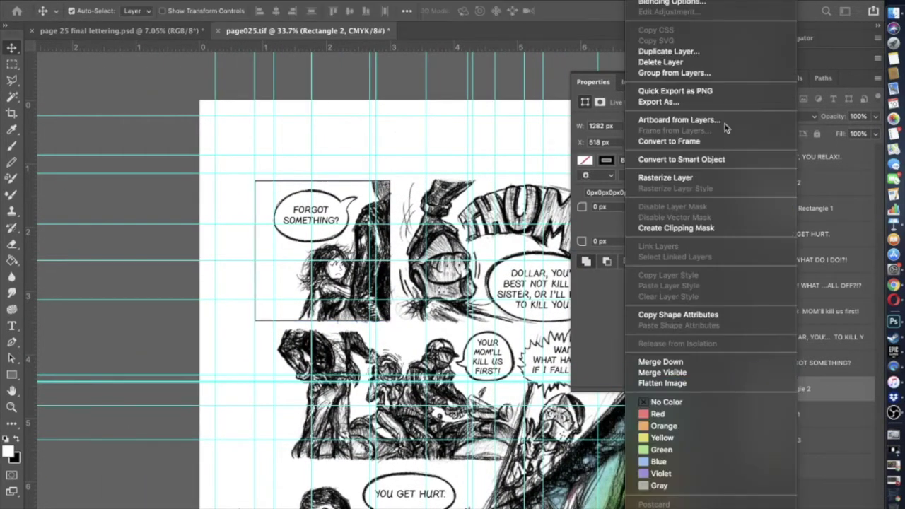
pyautogui.click(698, 51)
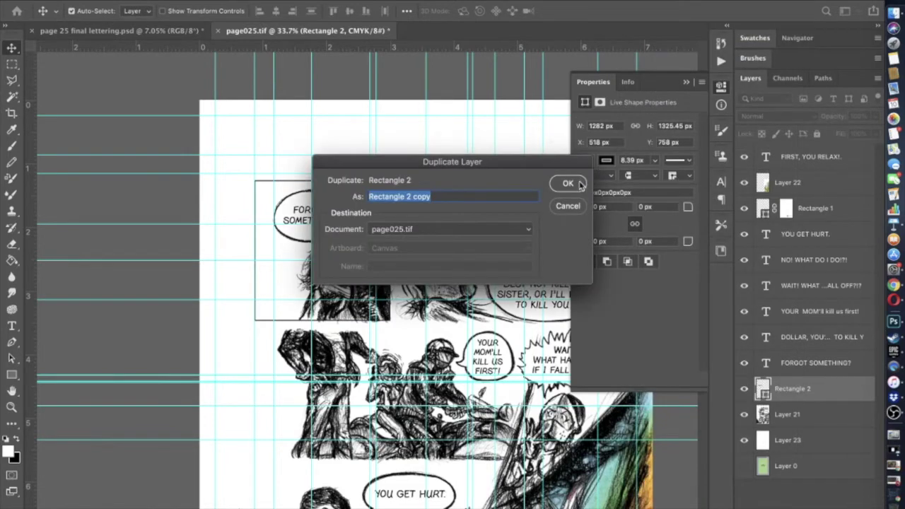
pyautogui.click(568, 183)
# - Place horizontal guides along the upper and lower edges of the "FORGOT SOMETHING?" panel border
pyautogui.moveTo(324, 53); pyautogui.dragTo(306, 178)
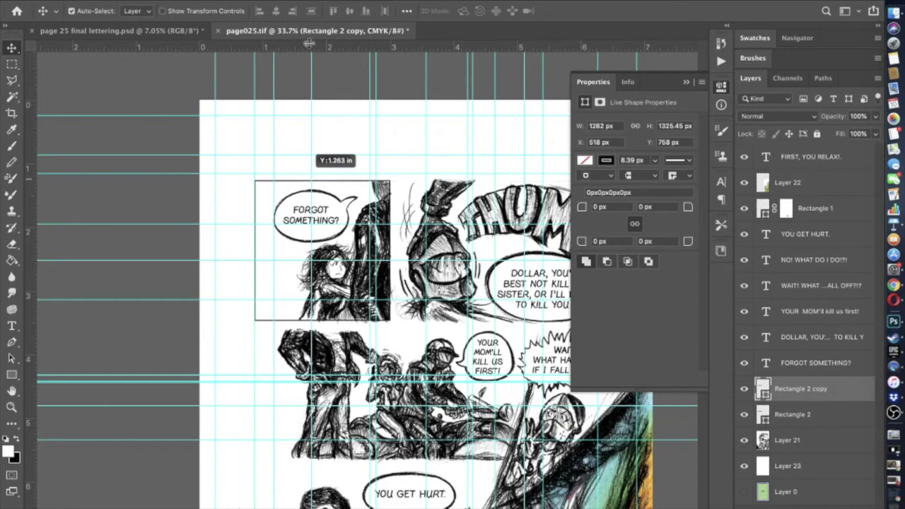
pyautogui.moveTo(309, 43); pyautogui.dragTo(310, 45)
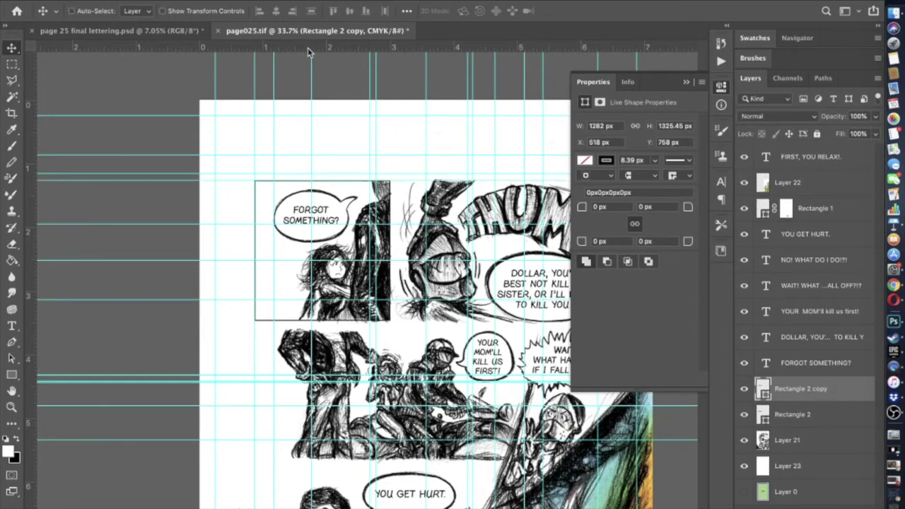
pyautogui.moveTo(282, 47); pyautogui.dragTo(266, 299)
pyautogui.moveTo(266, 319); pyautogui.dragTo(267, 320)
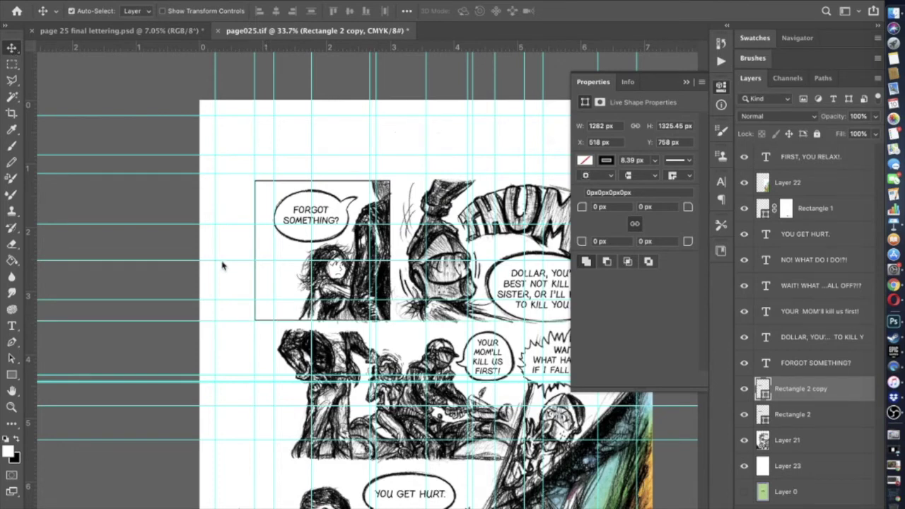
# - Nudge the duplicated panel rectangle horizontally toward the second panel, to X 568 px
pyautogui.moveTo(261, 311); pyautogui.dragTo(294, 309)
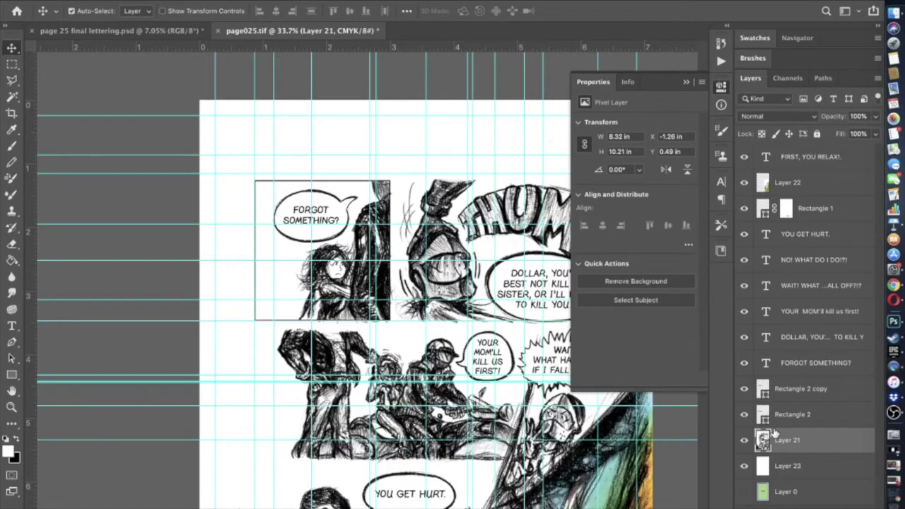
pyautogui.press('super+z')
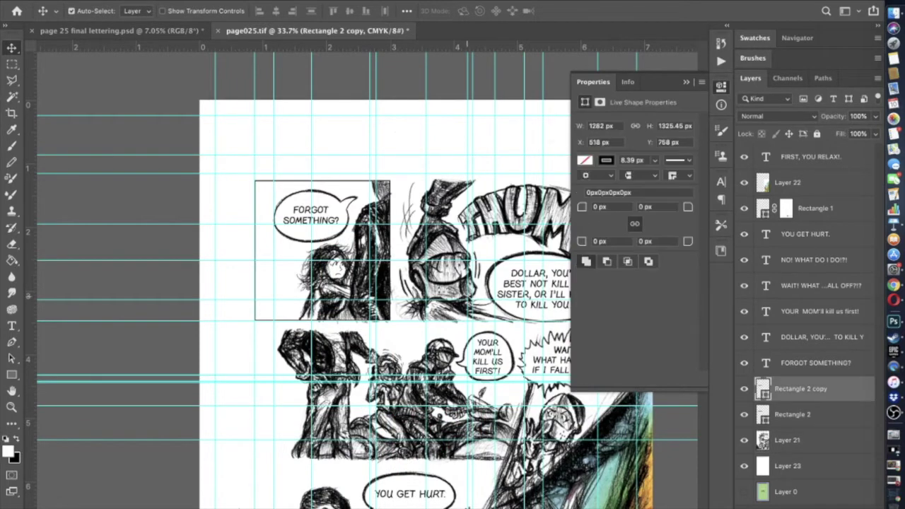
pyautogui.hotkey('shift', 'Right')
pyautogui.hotkey('shift', 'Right')
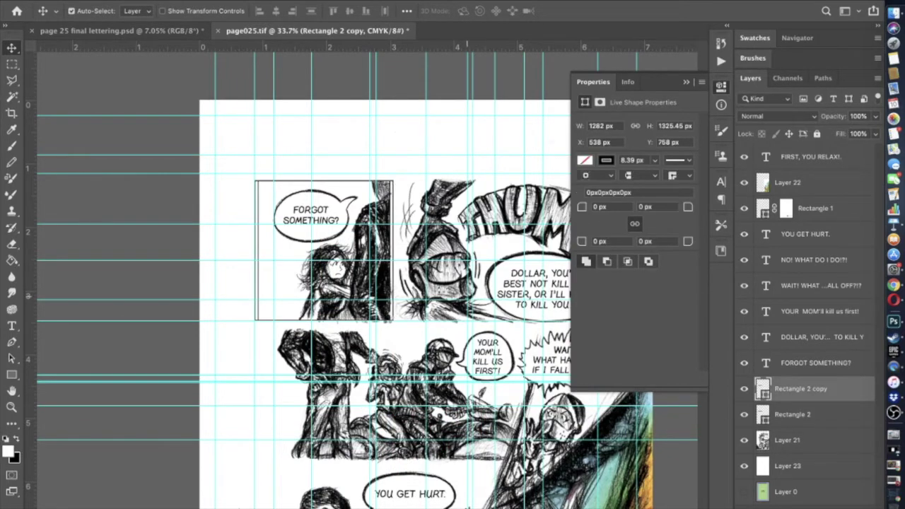
pyautogui.moveTo(385, 318); pyautogui.dragTo(387, 316)
pyautogui.hotkey('shift', 'Right')
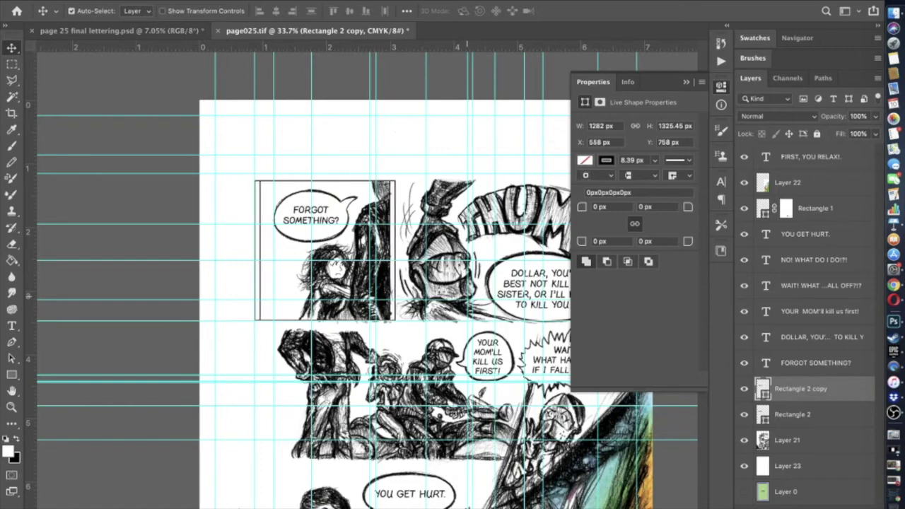
pyautogui.hotkey('shift', 'Right')
# - Try to move the duplicated rectangle freehand over the helmet panel, and undo the move
pyautogui.scroll(5, 386, 318)
pyautogui.hscroll(4, 387, 318)
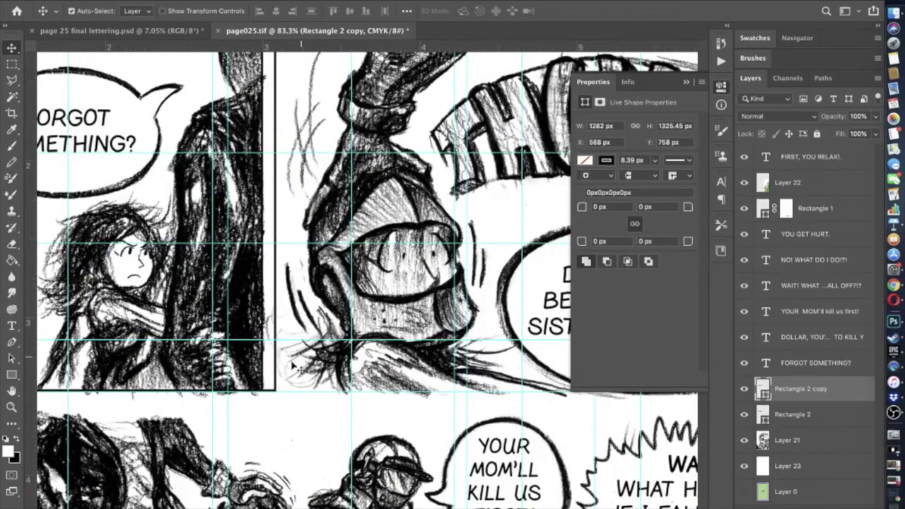
pyautogui.moveTo(283, 374); pyautogui.dragTo(437, 359)
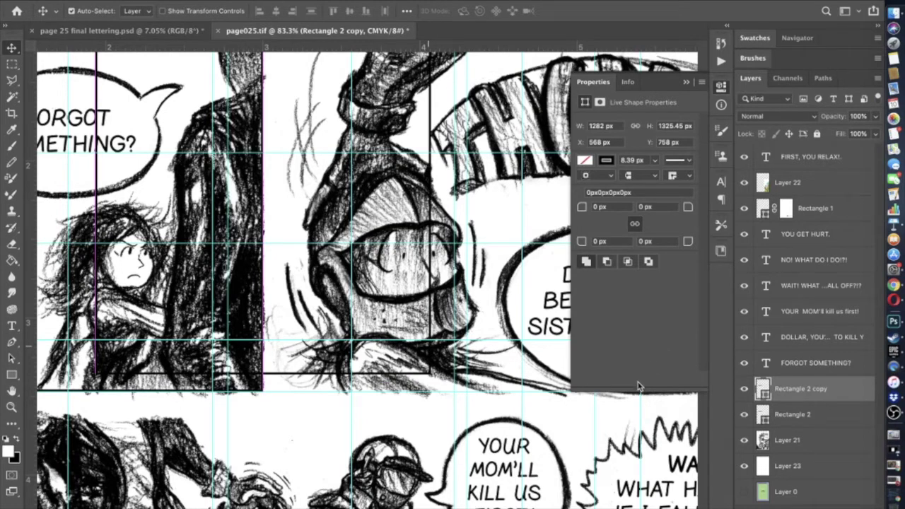
pyautogui.press('super+z')
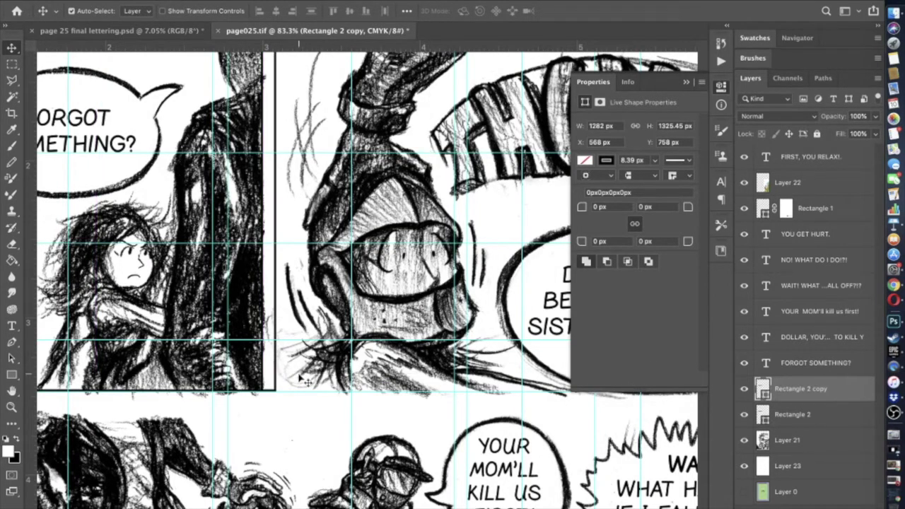
# - Move the duplicated panel rectangle horizontally across the helmet panel to X 1475 px, keeping it level at Y 758 px
pyautogui.moveTo(281, 386); pyautogui.dragTo(482, 354)
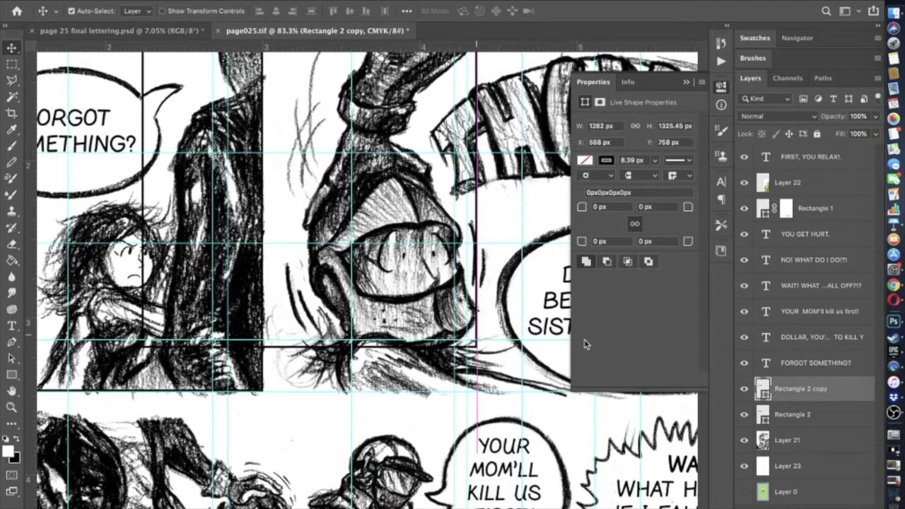
pyautogui.press('super+z')
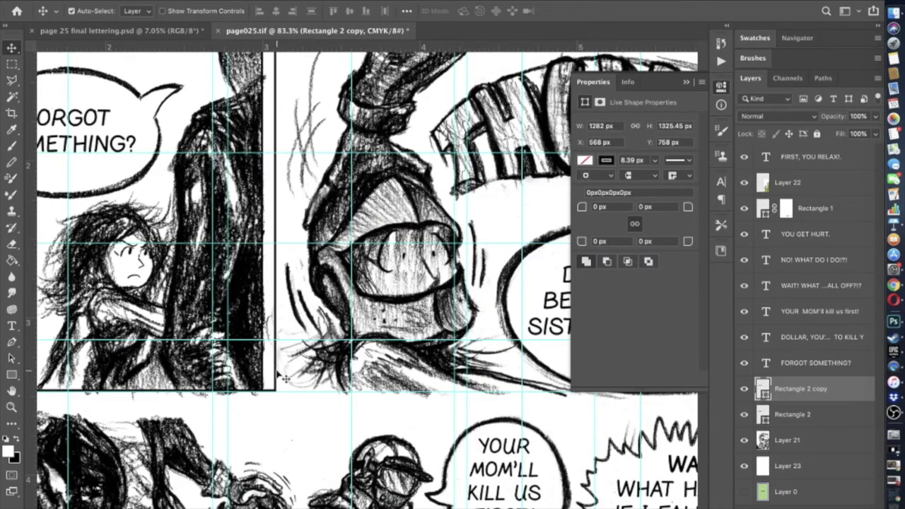
pyautogui.moveTo(326, 361); pyautogui.dragTo(515, 373)
pyautogui.moveTo(517, 241); pyautogui.dragTo(540, 240)
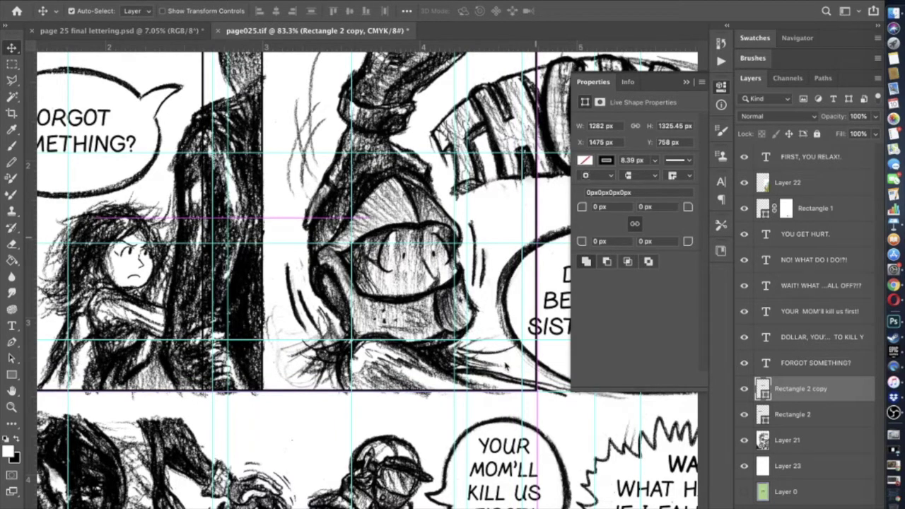
# - Move and nudge the duplicated rectangle until its left edge borders the helmet panel at X 1847 px
pyautogui.scroll(-5, 488, 392)
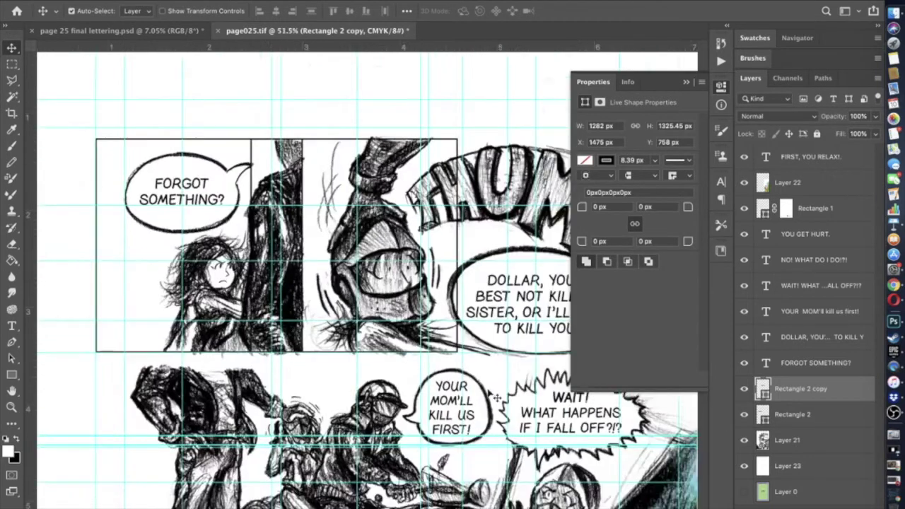
pyautogui.hscroll(3, 405, 296)
pyautogui.moveTo(250, 167); pyautogui.dragTo(320, 164)
pyautogui.hotkey('shift', 'Left')
pyautogui.hotkey('shift', 'Left')
pyautogui.hscroll(-5, 277, 250)
pyautogui.scroll(10, 279, 252)
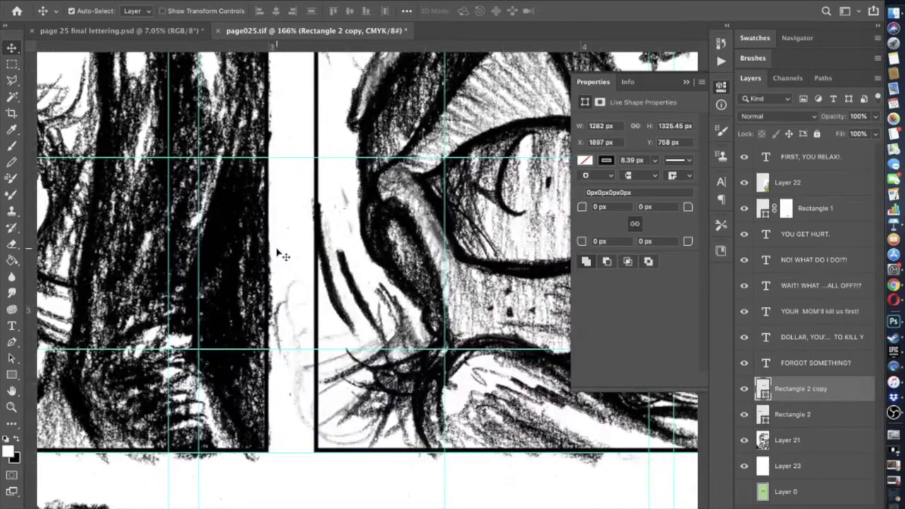
pyautogui.hotkey('shift', 'Left')
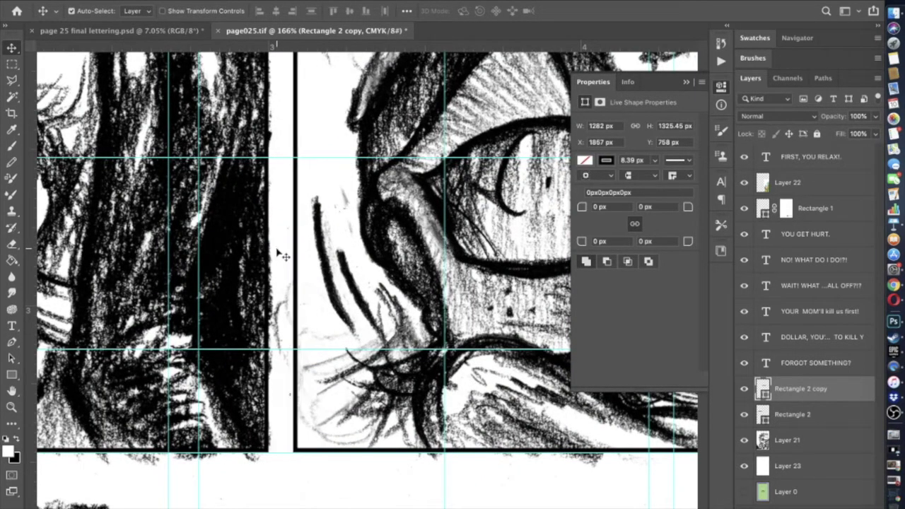
pyautogui.scroll(-3, 278, 250)
pyautogui.scroll(-3, 278, 254)
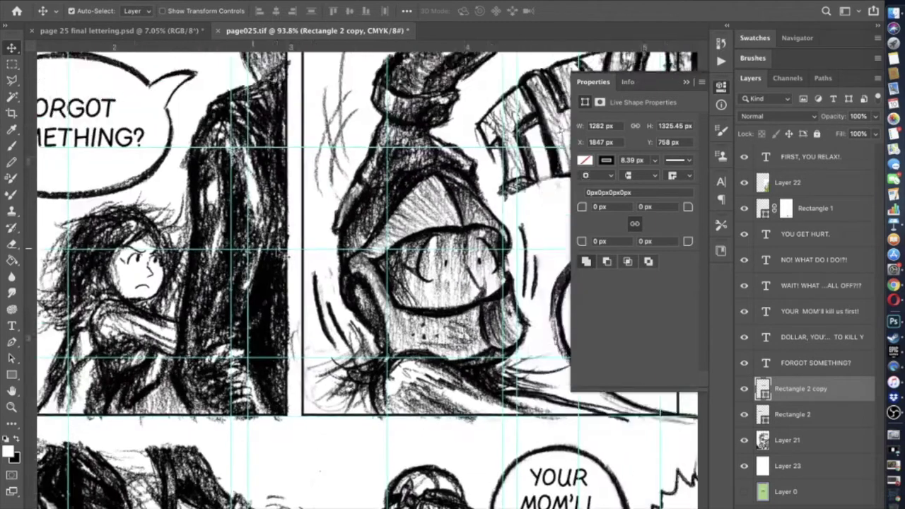
# - Nudge the Rectangle 2 border of the "FORGOT SOMETHING?" panel left to X 508 px
pyautogui.scroll(-2, 283, 256)
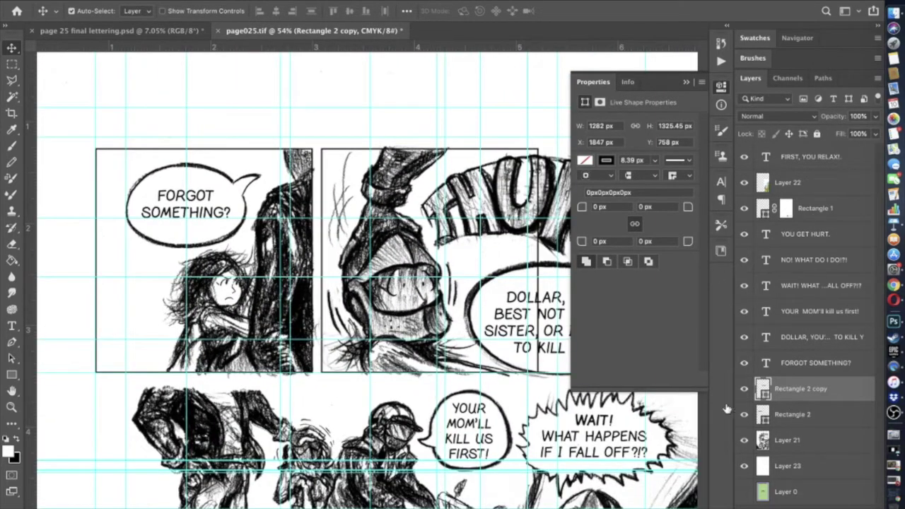
pyautogui.scroll(3, 494, 410)
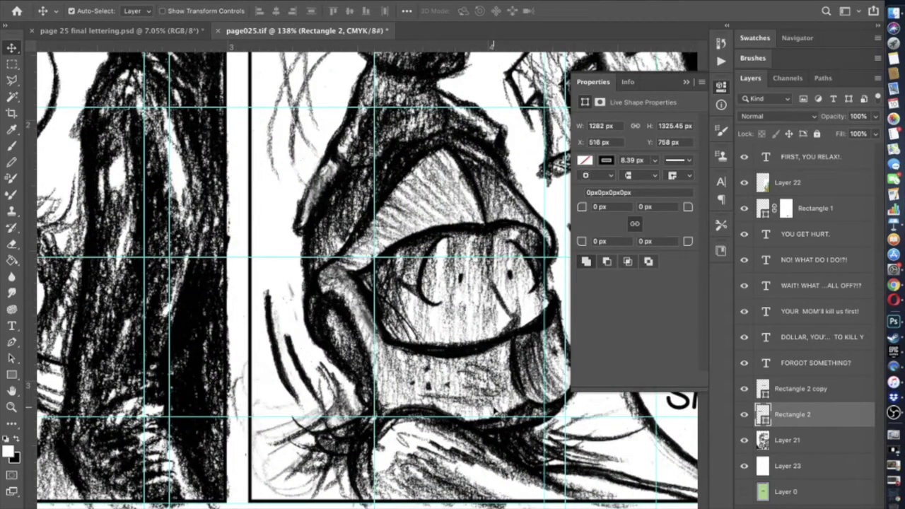
pyautogui.scroll(5, 494, 409)
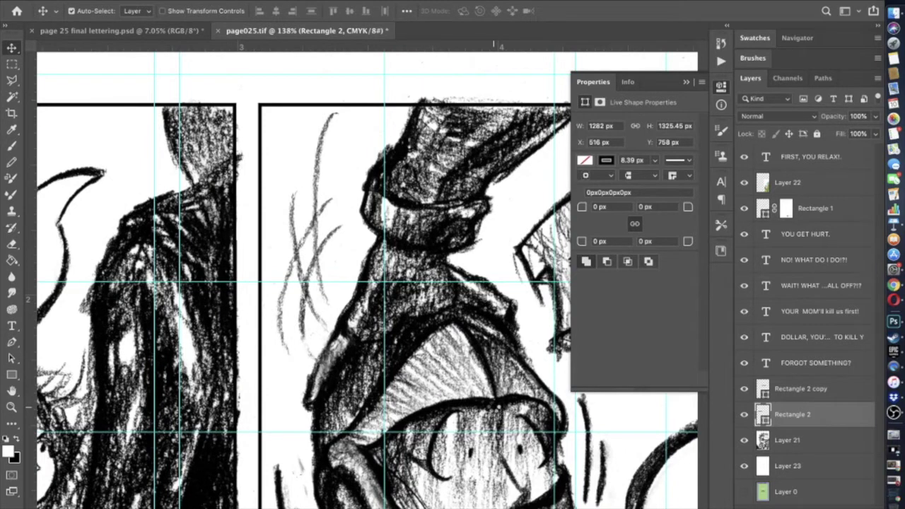
pyautogui.press('Left')
pyautogui.press('Left')
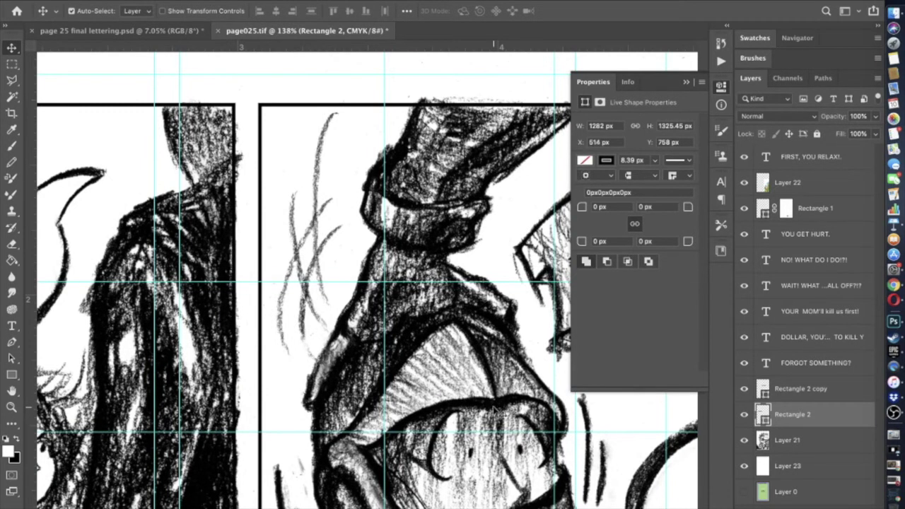
pyautogui.press('Left')
pyautogui.press('Left')
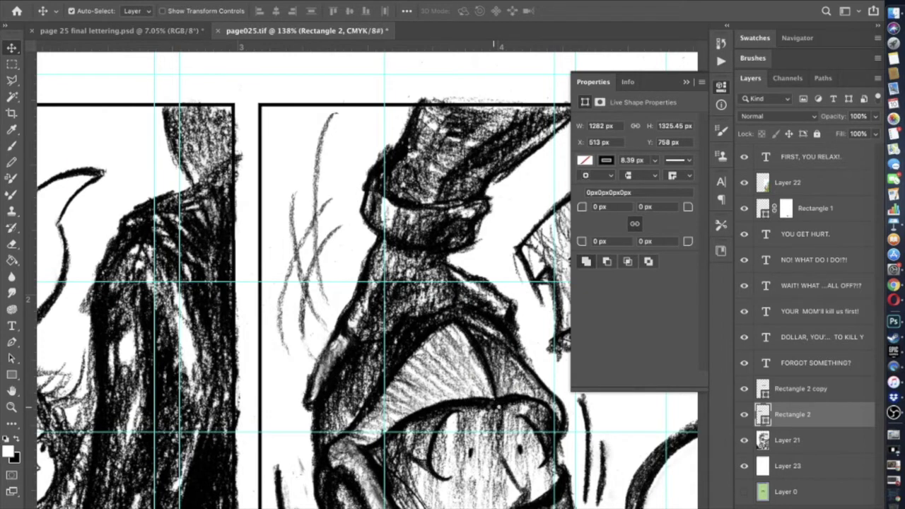
pyautogui.press('Left')
pyautogui.press('Left')
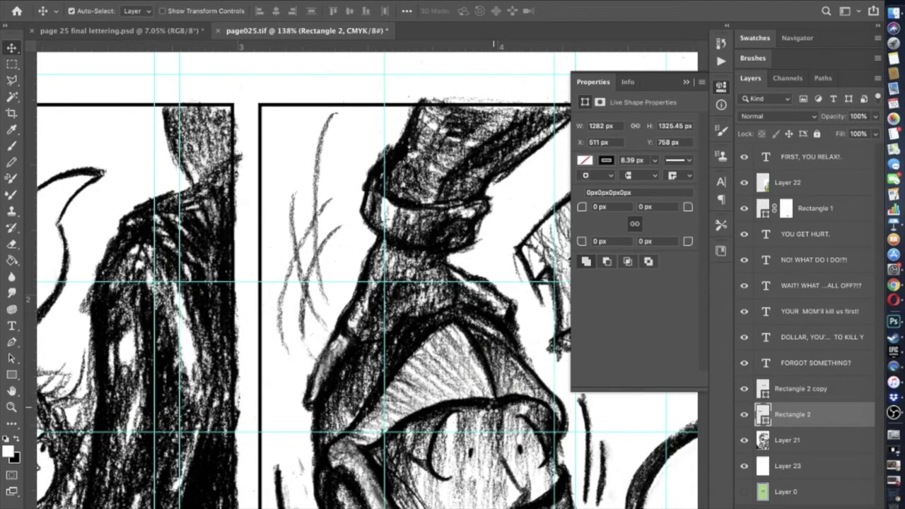
pyautogui.press('Left')
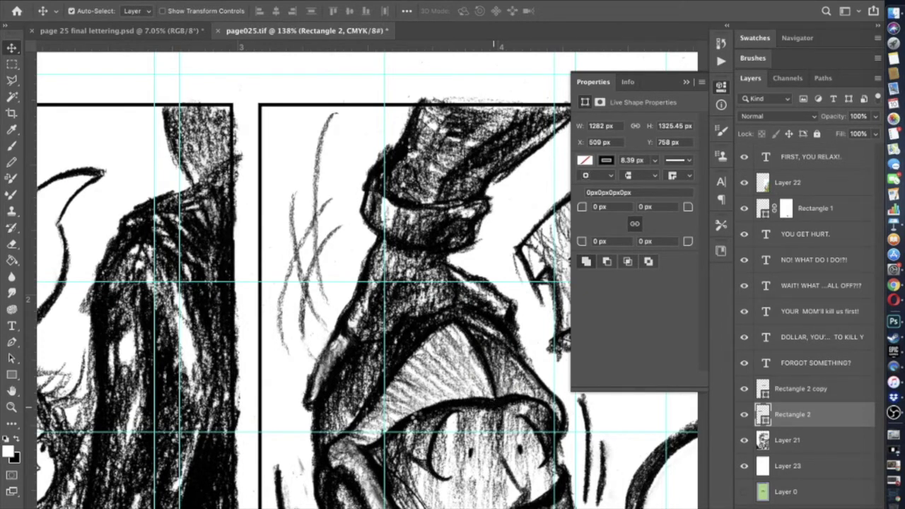
pyautogui.press('Left')
# - Free Transform Rectangle 2 copy, extending its right side past the THUMP lettering to a width of about 2157 px
pyautogui.scroll(-5, 419, 422)
pyautogui.scroll(-6, 418, 422)
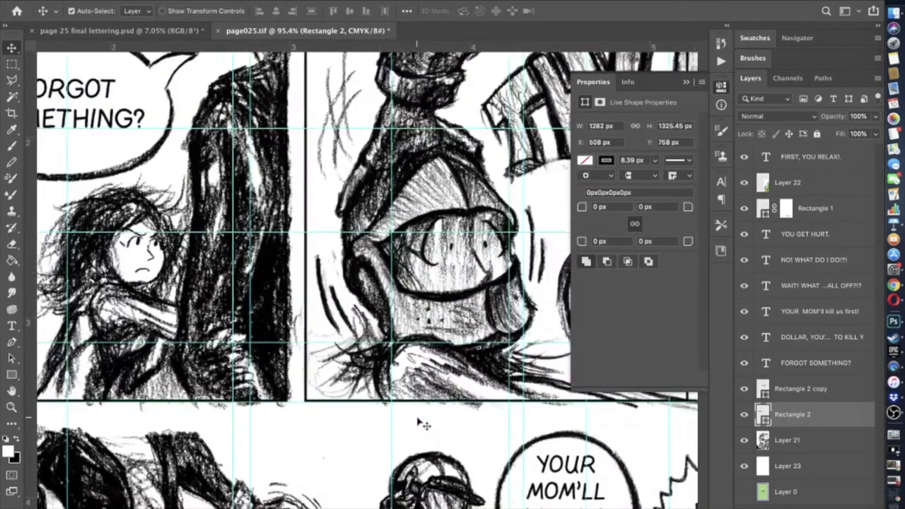
pyautogui.hscroll(6, 419, 422)
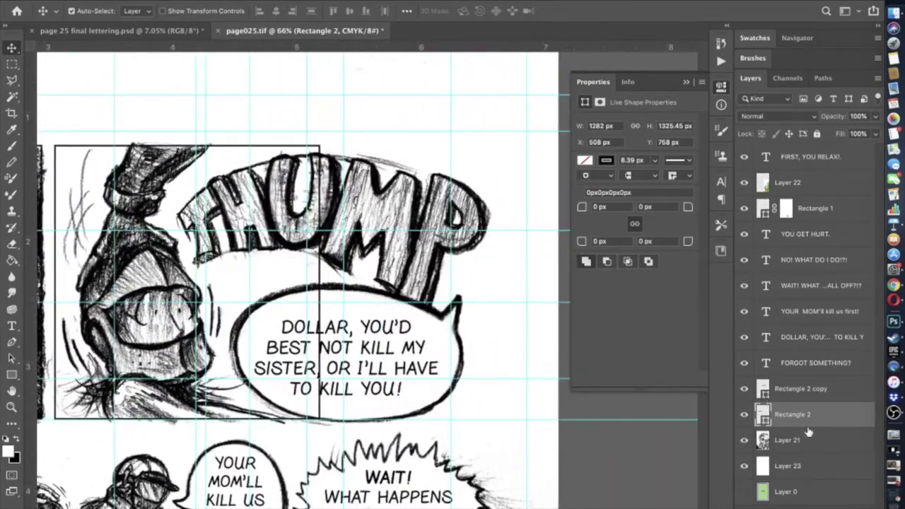
pyautogui.click(804, 387)
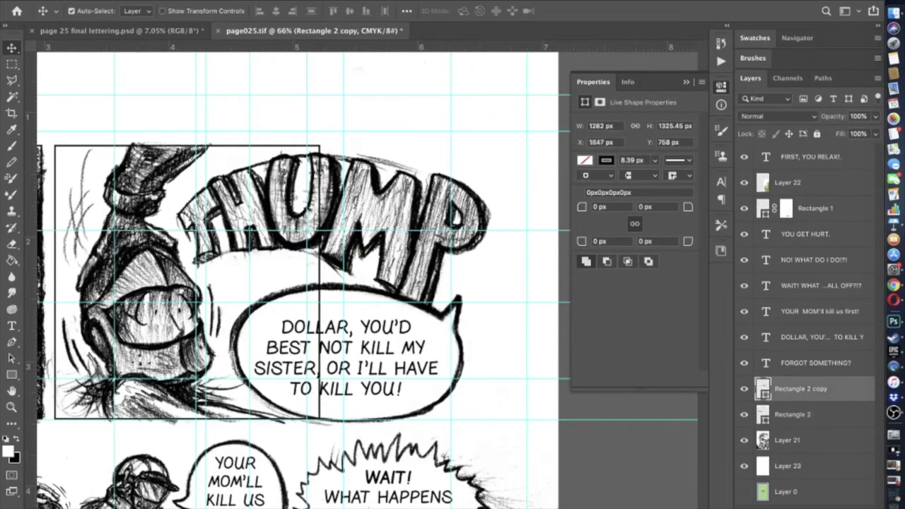
pyautogui.scroll(-5, 85, 164)
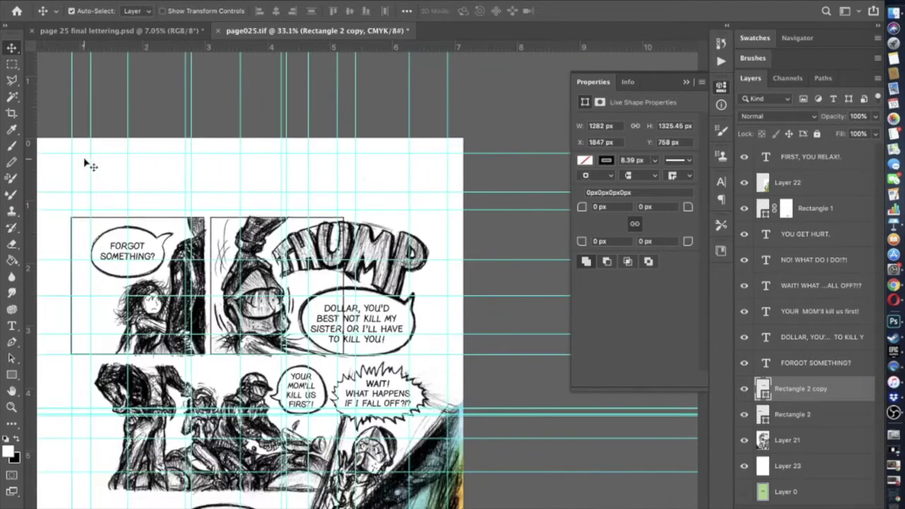
pyautogui.hscroll(-2, 84, 164)
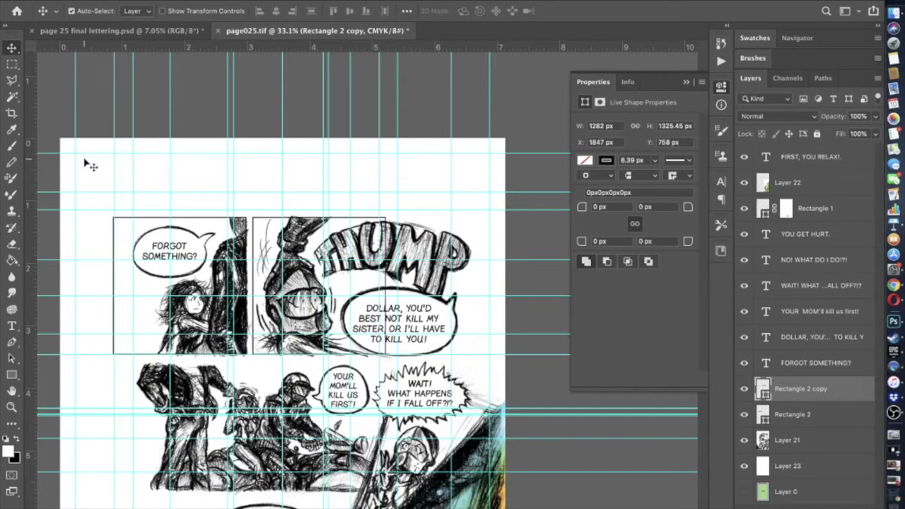
pyautogui.click(122, 0)
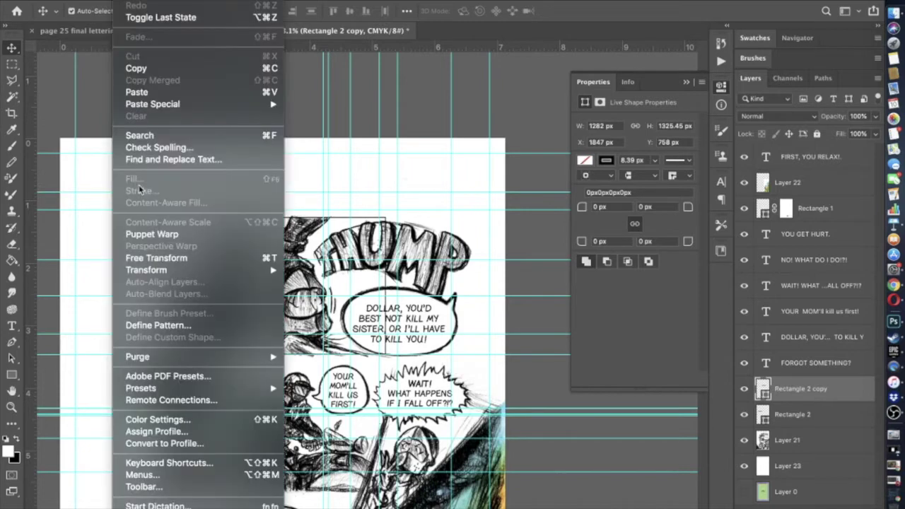
pyautogui.click(148, 258)
pyautogui.moveTo(388, 286); pyautogui.dragTo(479, 277)
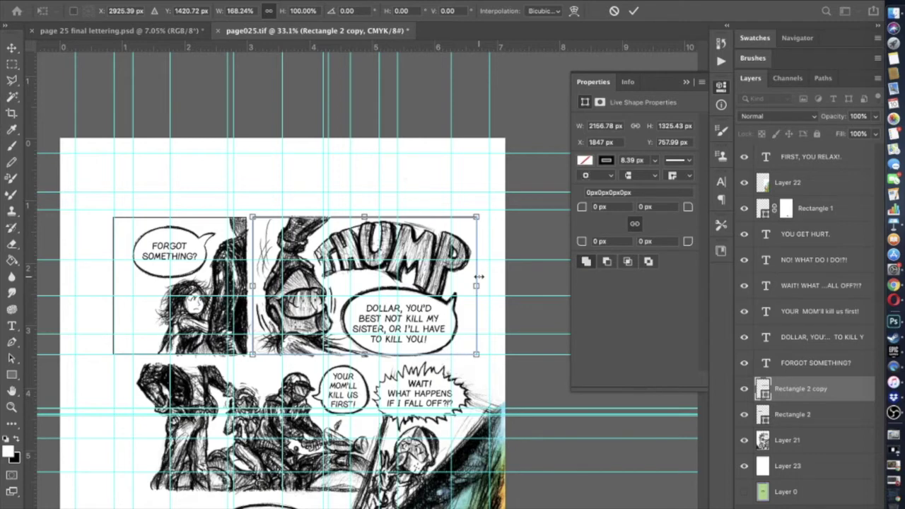
# - Try extending the second panel's border beyond the page's right edge to a width of about 2570 px, and apply it
pyautogui.scroll(-5, 479, 276)
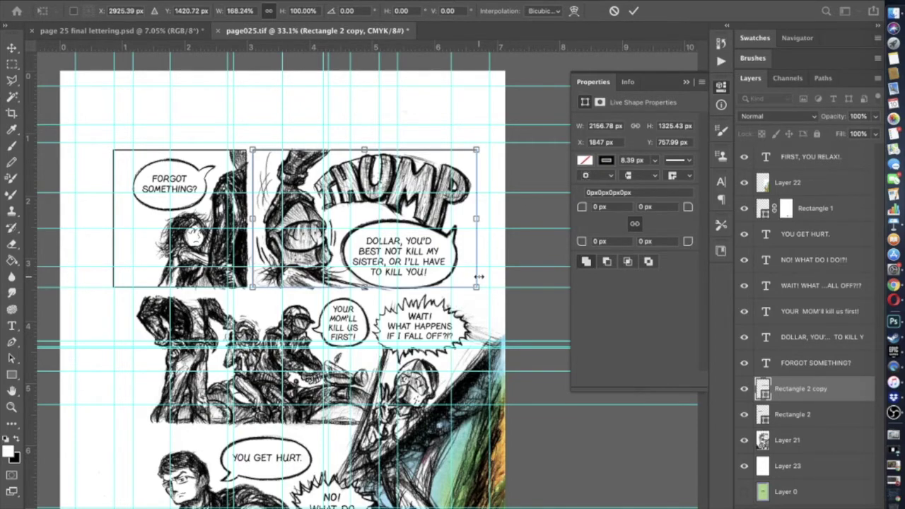
pyautogui.scroll(-6, 478, 276)
pyautogui.scroll(4, 478, 276)
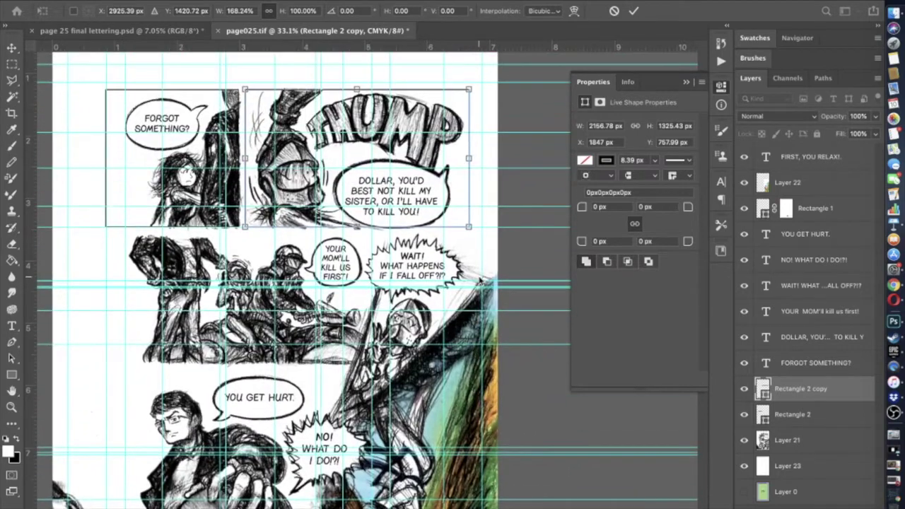
pyautogui.scroll(-2, 362, 279)
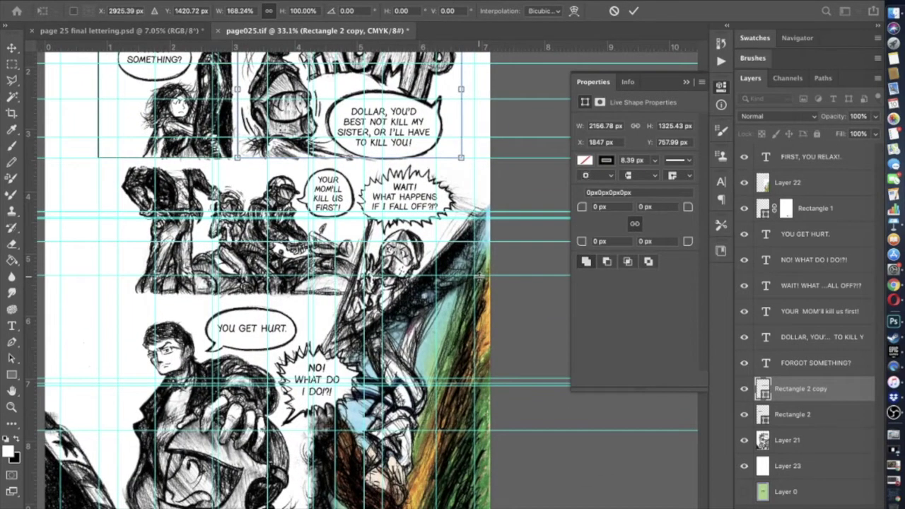
pyautogui.scroll(3, 479, 276)
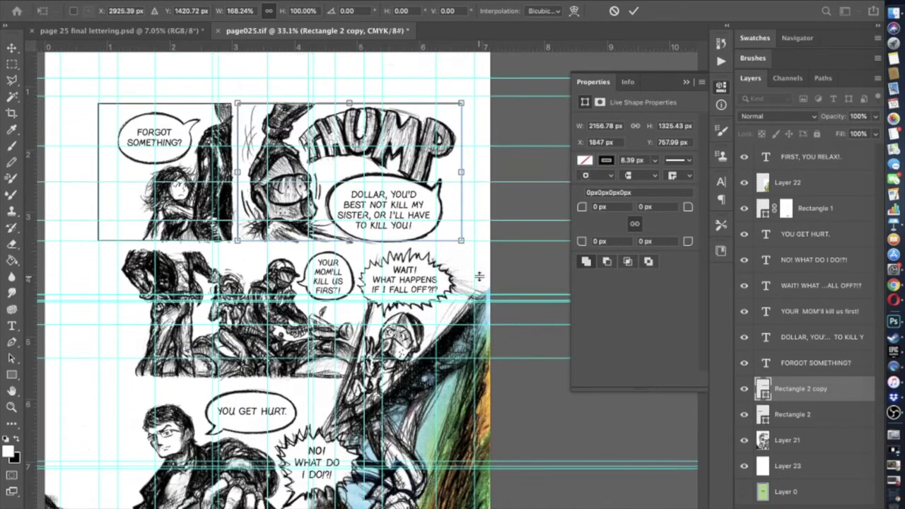
pyautogui.moveTo(463, 174); pyautogui.dragTo(504, 172)
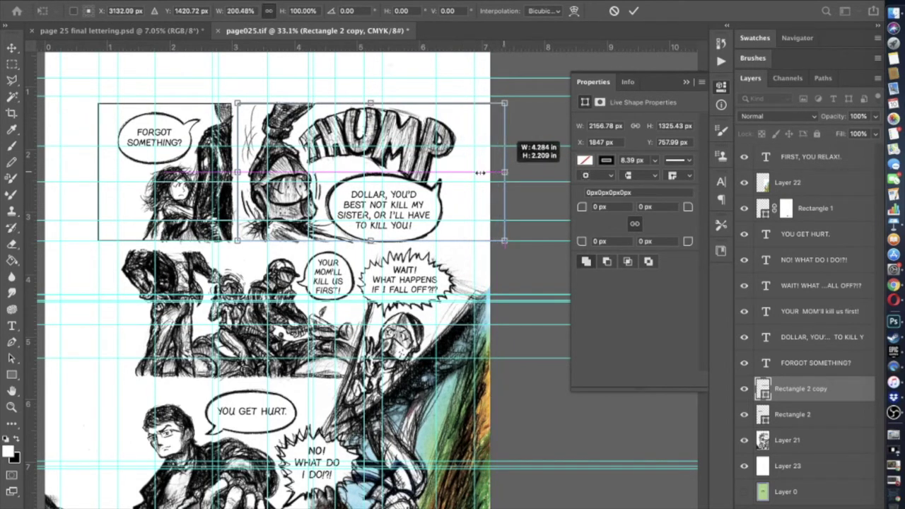
pyautogui.press('Return')
pyautogui.press('Return')
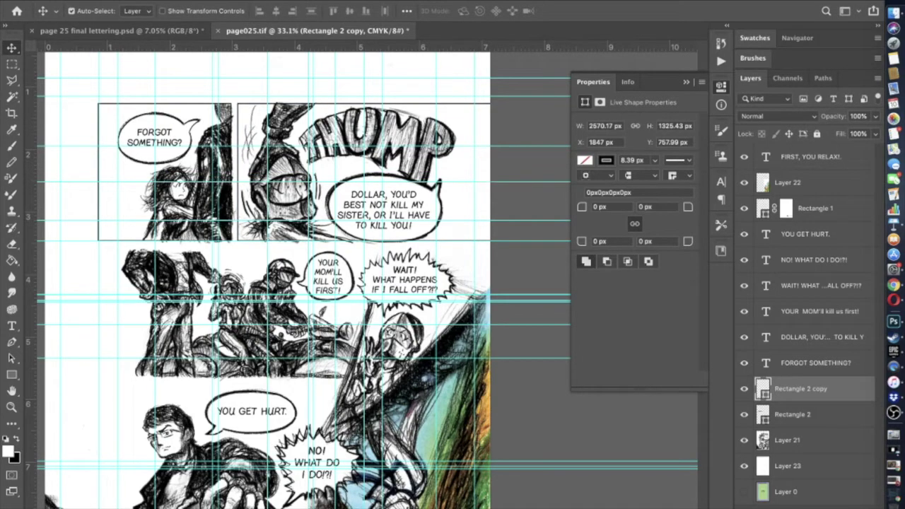
# - Free Transform Rectangle 2 copy back inside the page to a width of about 2154 px and apply it
pyautogui.click(136, 3)
pyautogui.click(149, 256)
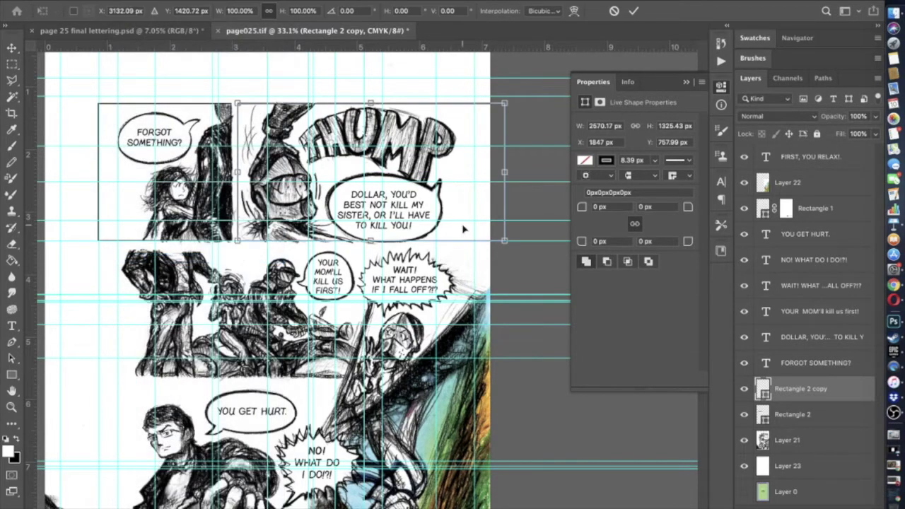
pyautogui.moveTo(500, 182); pyautogui.dragTo(459, 178)
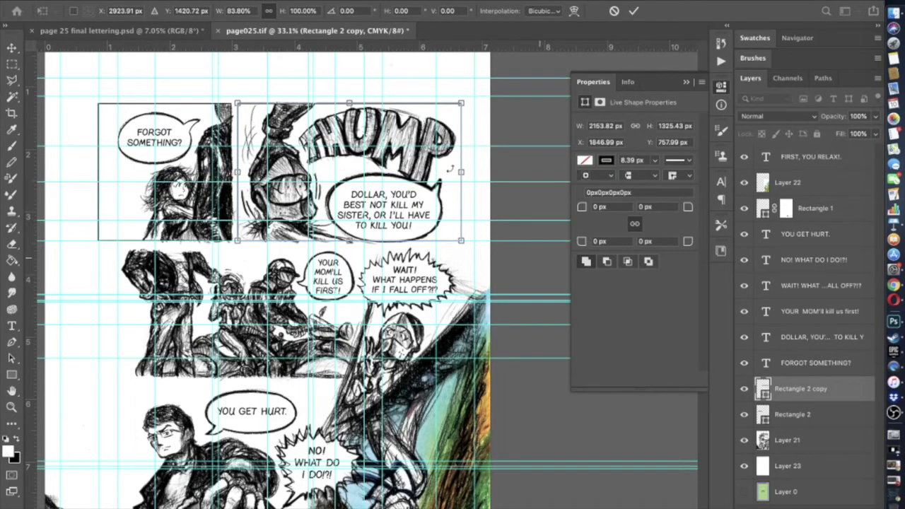
pyautogui.click(8, 50)
# - Duplicate the Rectangle 2 copy layer as Rectangle 2 copy 2 within page025.tif and activate the Move tool
pyautogui.scroll(2, 138, 221)
pyautogui.hscroll(-3, 138, 221)
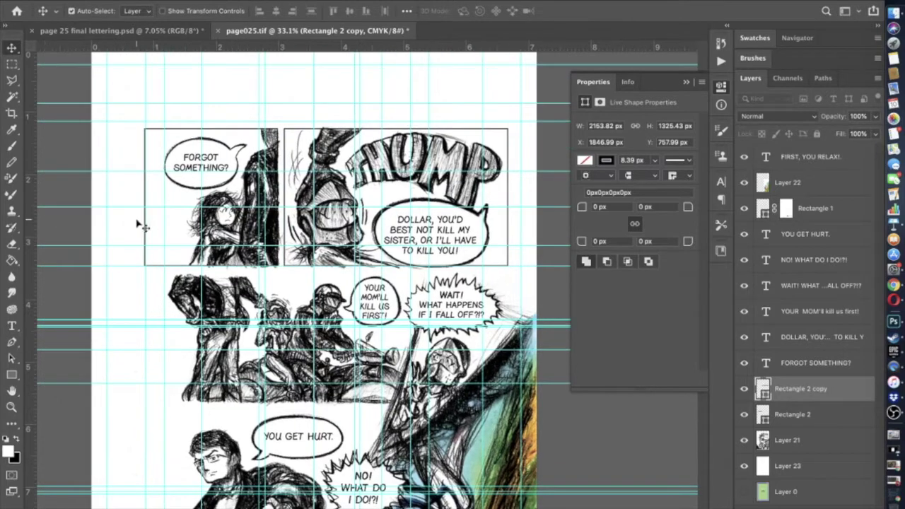
pyautogui.rightClick(797, 397)
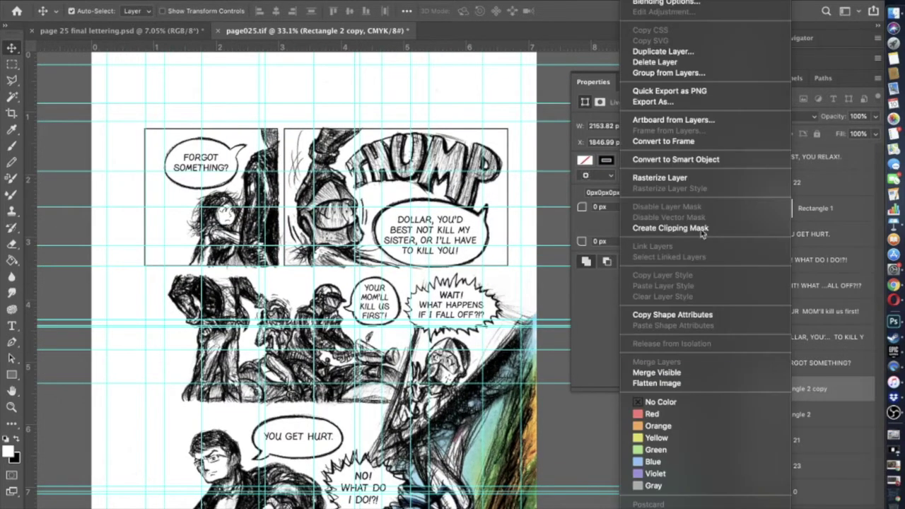
pyautogui.click(693, 59)
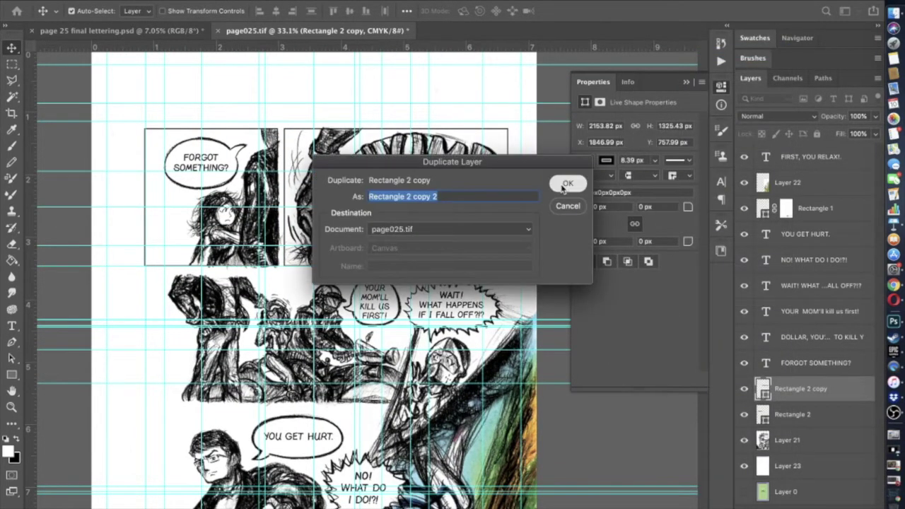
pyautogui.click(565, 184)
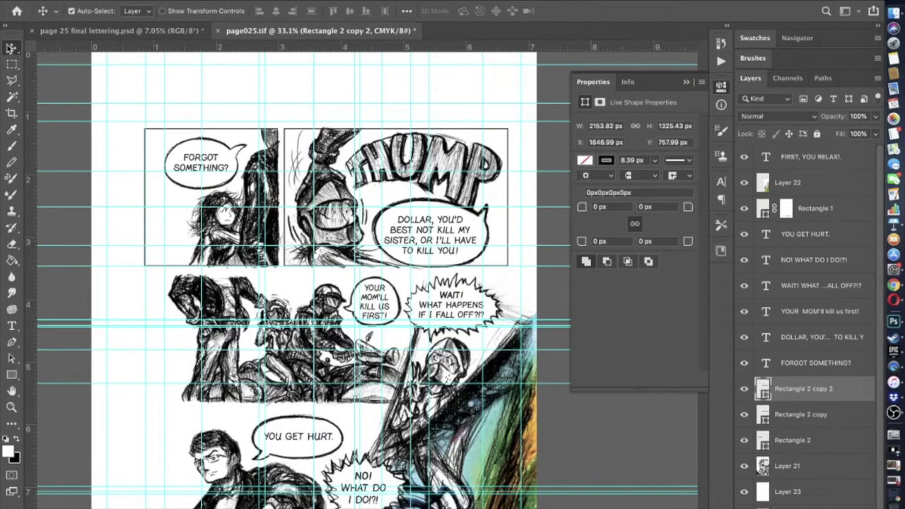
pyautogui.rightClick(10, 48)
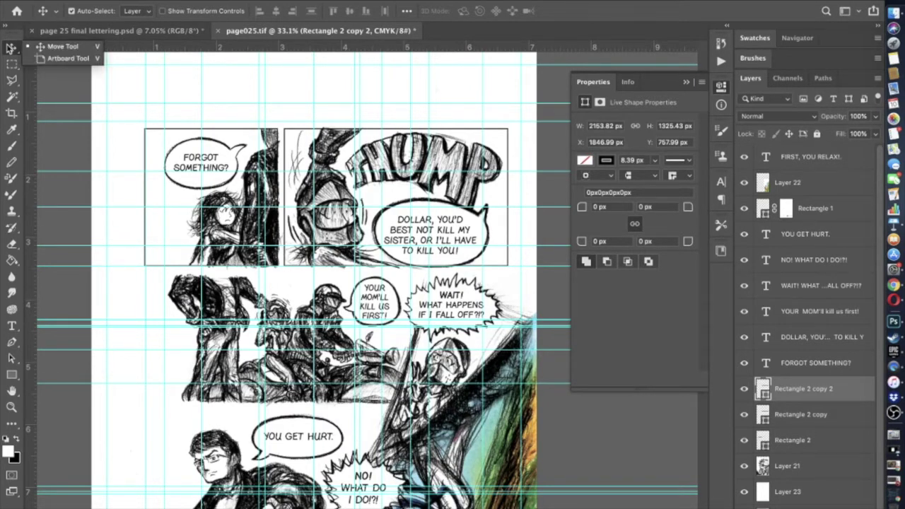
pyautogui.click(9, 48)
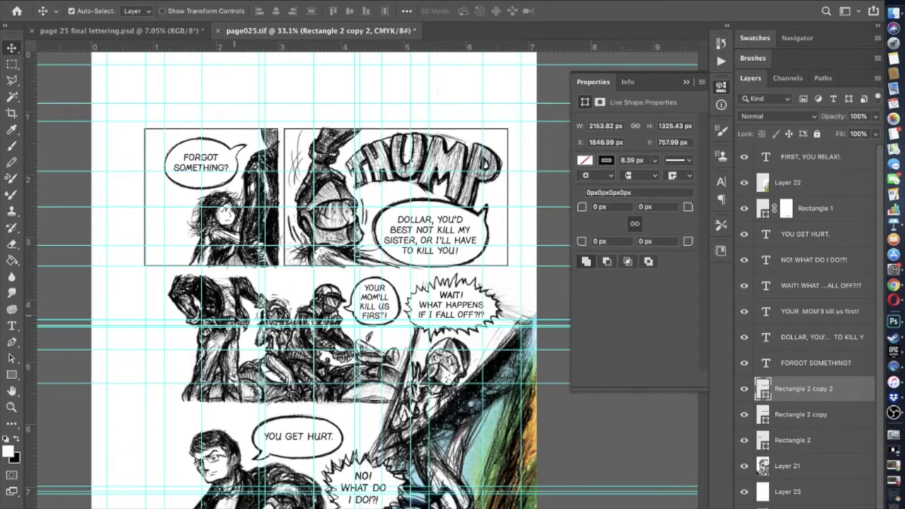
# - Move the Rectangle 2 copy 2 border below the first panel, aligned with its left edge, to about X 508 px, Y 2154 px
pyautogui.hotkey('shift', 'Down')
pyautogui.hotkey('shift', 'Down')
pyautogui.hotkey('shift', 'Down')
pyautogui.hotkey('shift', 'Down')
pyautogui.hotkey('shift', 'Down')
pyautogui.hotkey('shift', 'Down')
pyautogui.hotkey('shift', 'Down')
pyautogui.hotkey('shift', 'Down')
pyautogui.hotkey('shift', 'Down')
pyautogui.hotkey('shift', 'Down')
pyautogui.hotkey('shift', 'Down')
pyautogui.hotkey('shift', 'Down')
pyautogui.hotkey('shift', 'Down')
pyautogui.scroll(3, 312, 268)
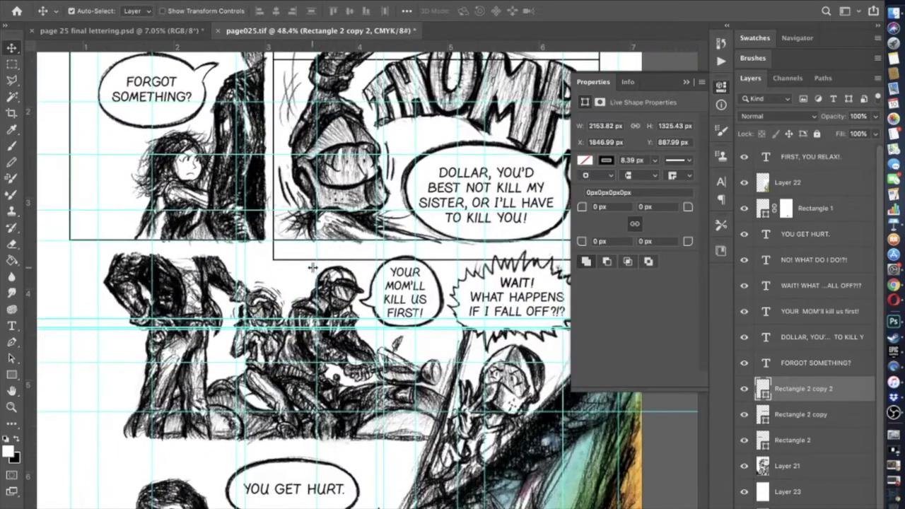
pyautogui.scroll(3, 140, 148)
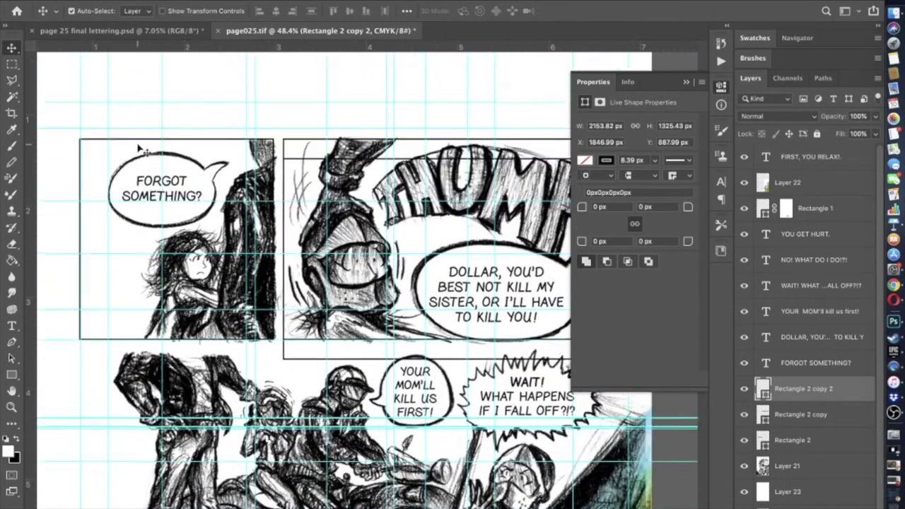
pyautogui.scroll(1, 140, 149)
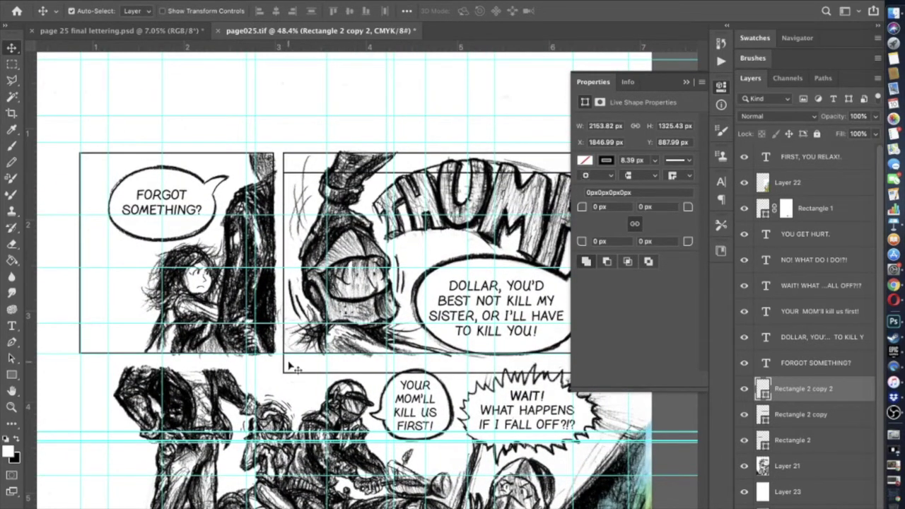
pyautogui.moveTo(303, 378); pyautogui.dragTo(94, 507)
pyautogui.scroll(-5, 95, 507)
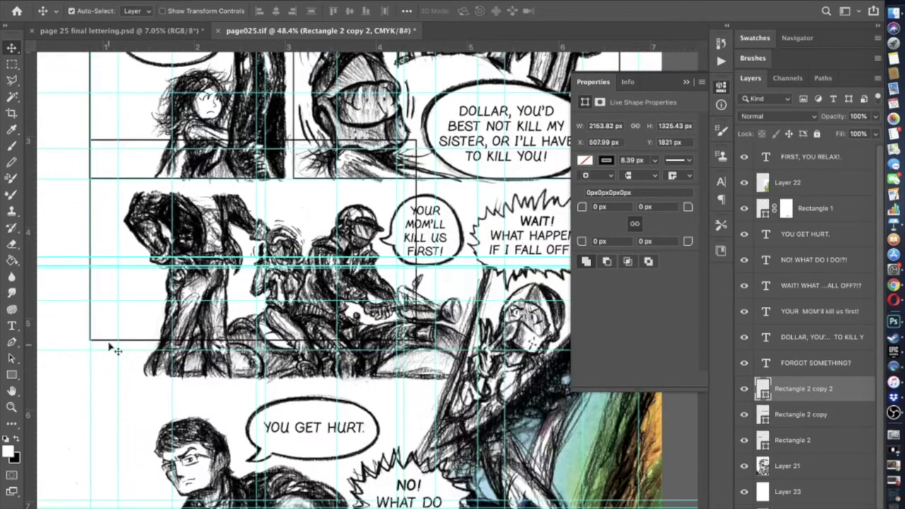
pyautogui.moveTo(107, 343); pyautogui.dragTo(106, 394)
# - Gauge the gutter between the two top panels with a rectangular marquee and compare it with the gap above the second row
pyautogui.scroll(5, 106, 394)
pyautogui.scroll(3, 107, 397)
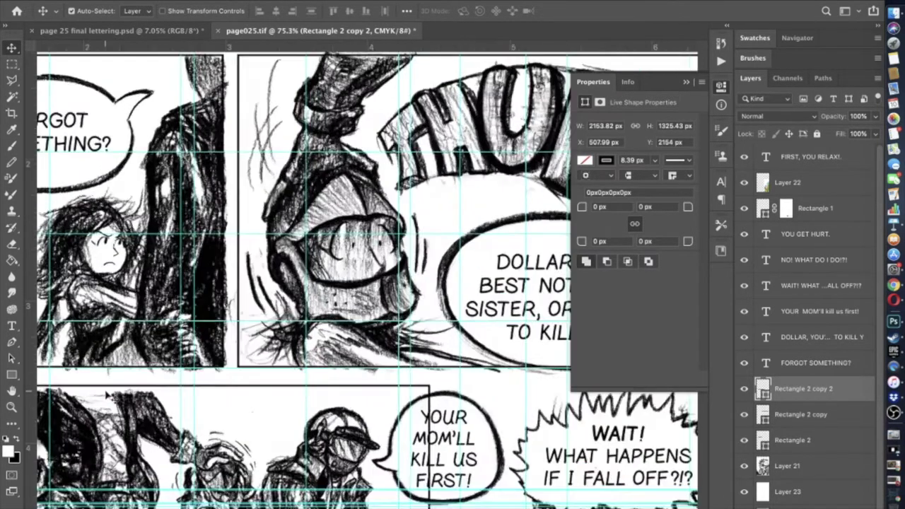
pyautogui.scroll(3, 106, 396)
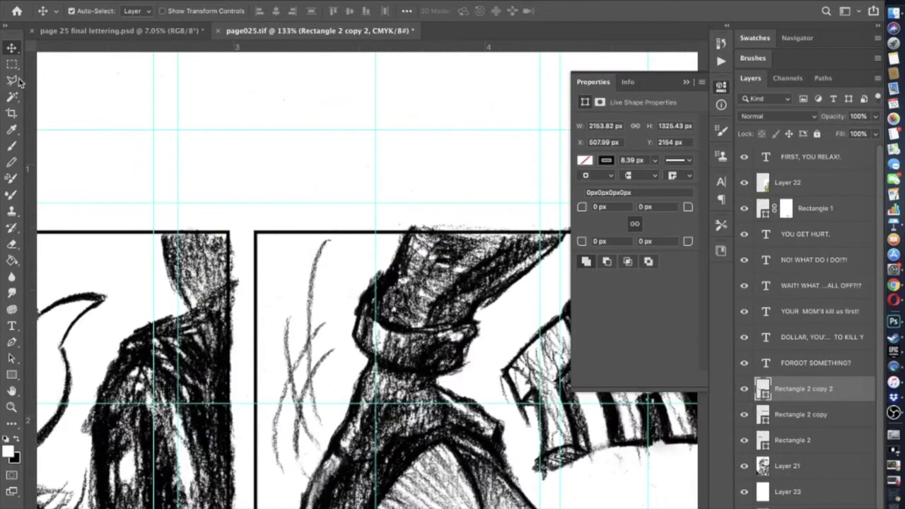
pyautogui.click(11, 64)
pyautogui.moveTo(154, 95); pyautogui.dragTo(242, 269)
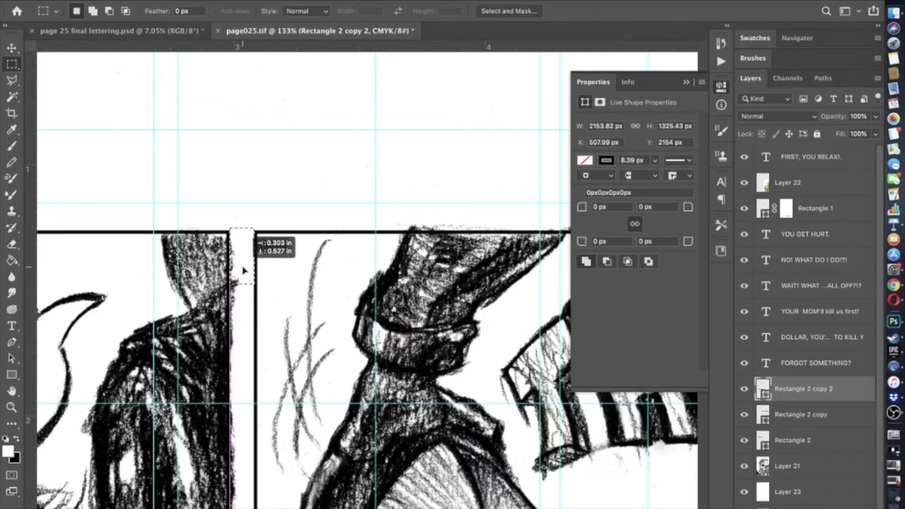
pyautogui.scroll(-7, 243, 269)
pyautogui.hscroll(-2, 243, 268)
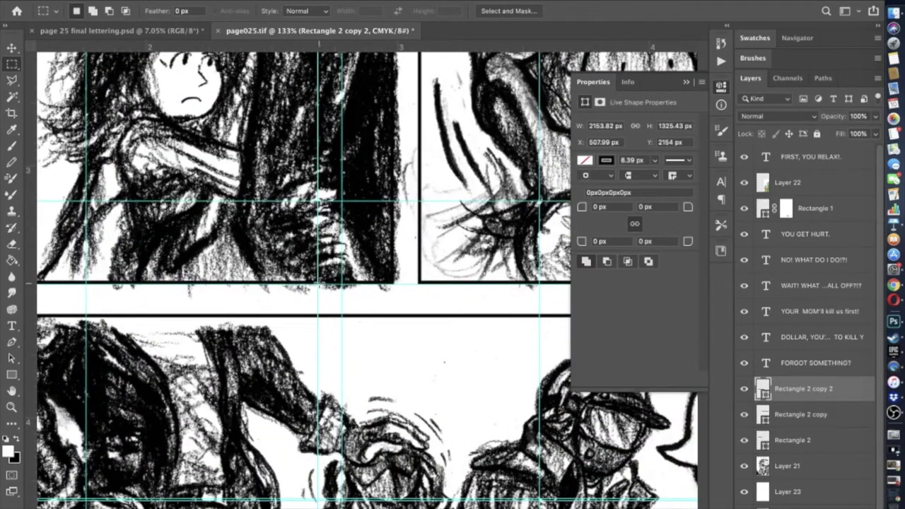
pyautogui.moveTo(318, 285); pyautogui.dragTo(342, 308)
pyautogui.click(333, 305)
# - Select the Rectangle 2 and Rectangle 2 copy layers together and put both borders into Free Transform
pyautogui.scroll(-8, 306, 346)
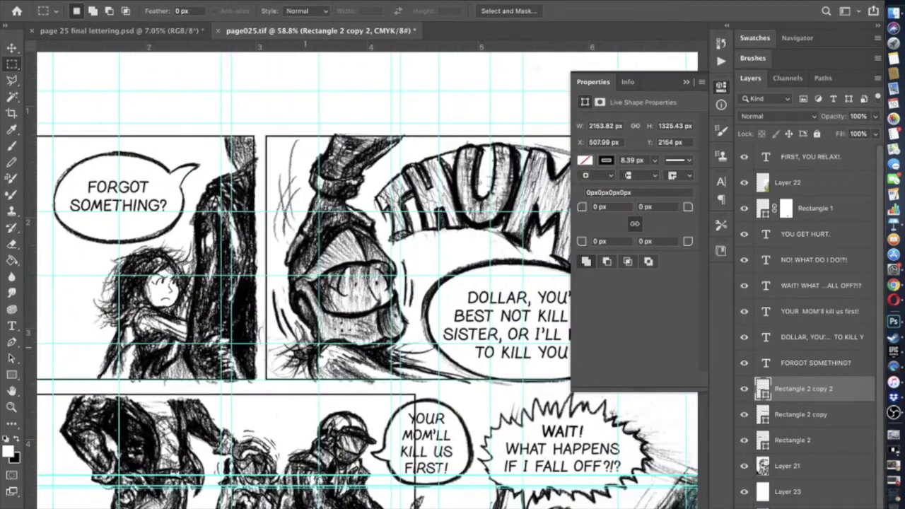
pyautogui.scroll(-2, 305, 347)
pyautogui.hscroll(2, 306, 346)
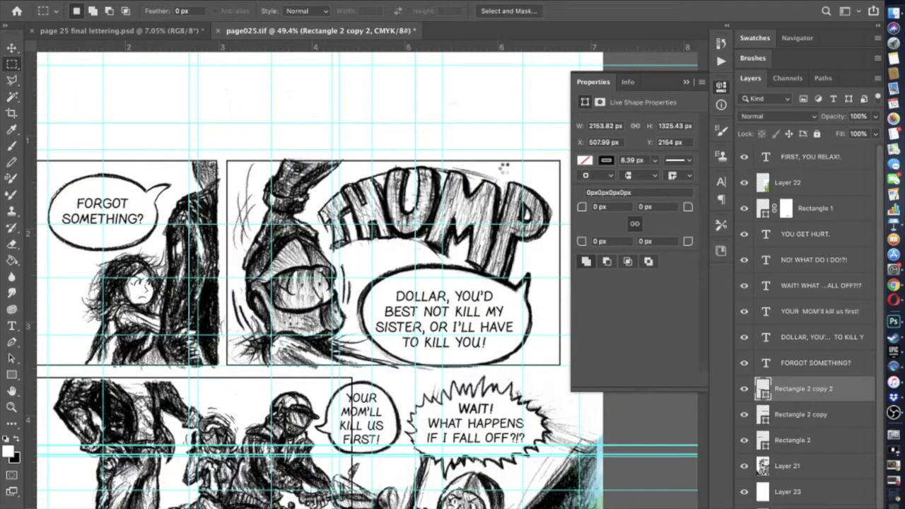
pyautogui.click(803, 421)
pyautogui.keyDown('shift'); pyautogui.click(805, 440); pyautogui.keyUp('shift')
pyautogui.click(116, 0)
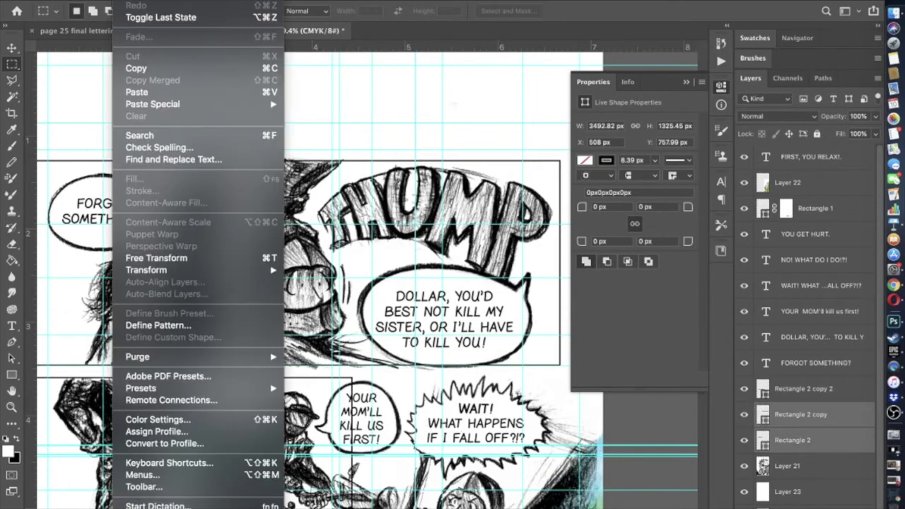
pyautogui.click(163, 261)
pyautogui.hscroll(-1, 205, 405)
pyautogui.scroll(-1, 205, 405)
pyautogui.scroll(5, 295, 371)
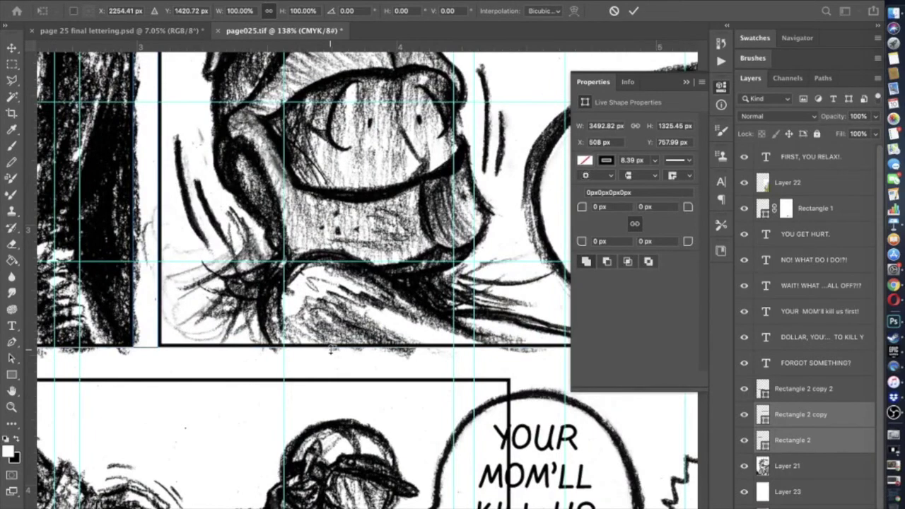
pyautogui.scroll(-5, 331, 349)
pyautogui.moveTo(353, 313); pyautogui.dragTo(353, 329)
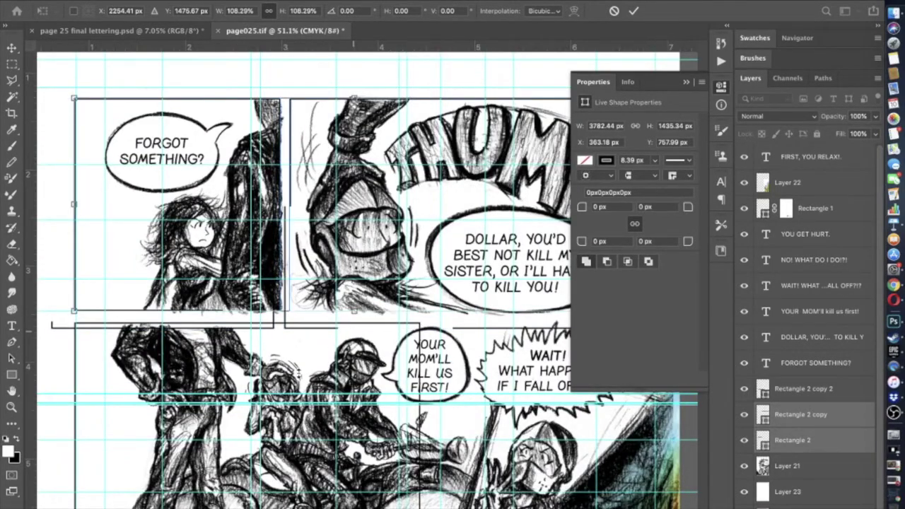
pyautogui.press('super+z')
# - Stretch the bottom edges of both top panel borders down to a height of about 1341 px, keeping their width, and apply the transform
pyautogui.scroll(1, 298, 373)
pyautogui.scroll(5, 299, 373)
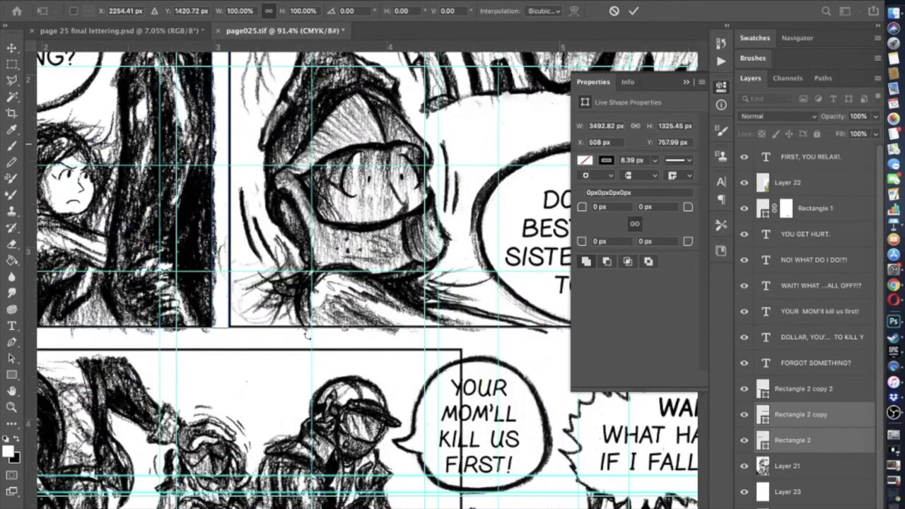
pyautogui.scroll(2, 306, 335)
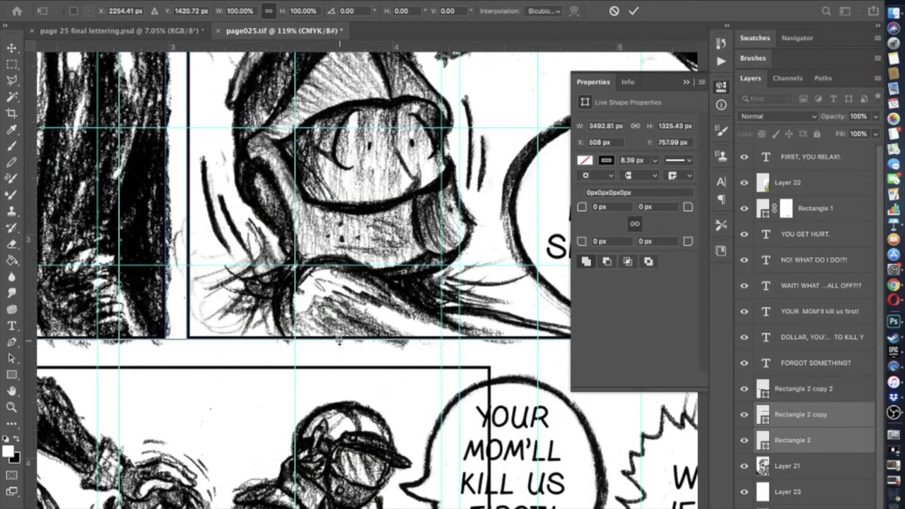
pyautogui.moveTo(338, 339); pyautogui.dragTo(338, 345)
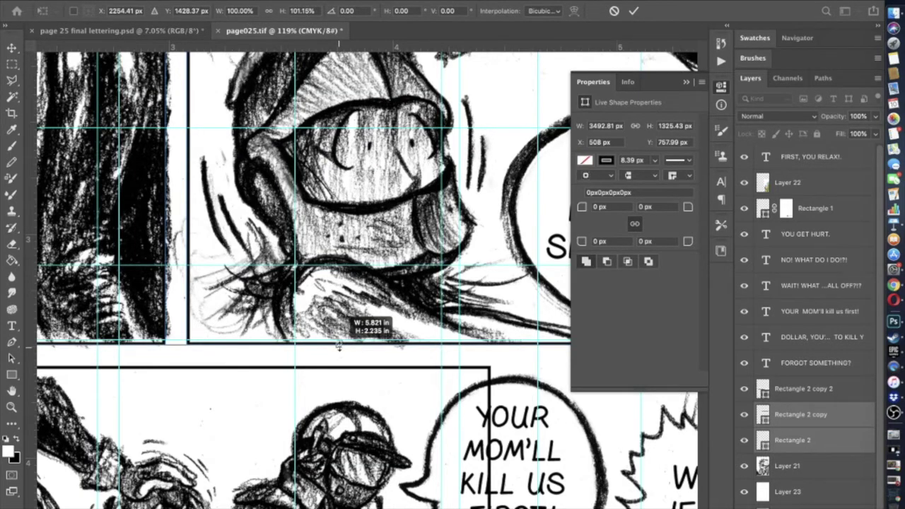
pyautogui.moveTo(338, 345); pyautogui.dragTo(338, 345)
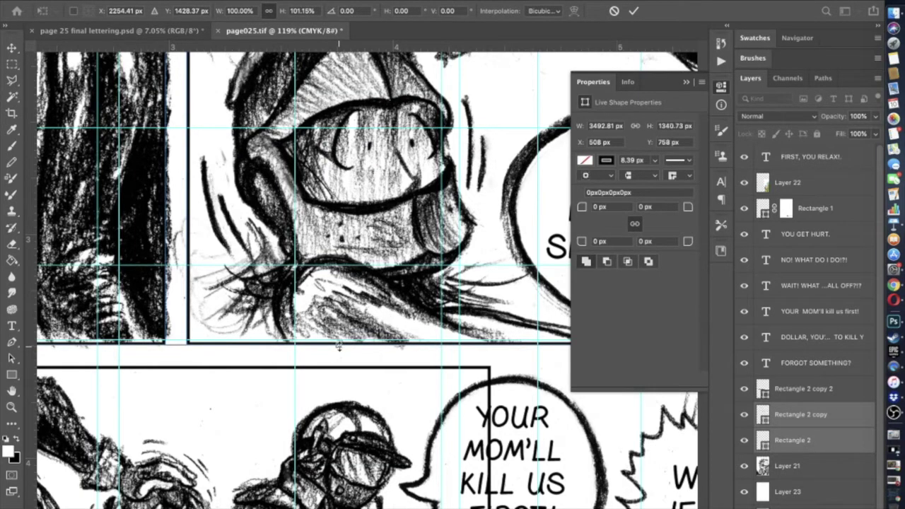
pyautogui.scroll(-4, 339, 347)
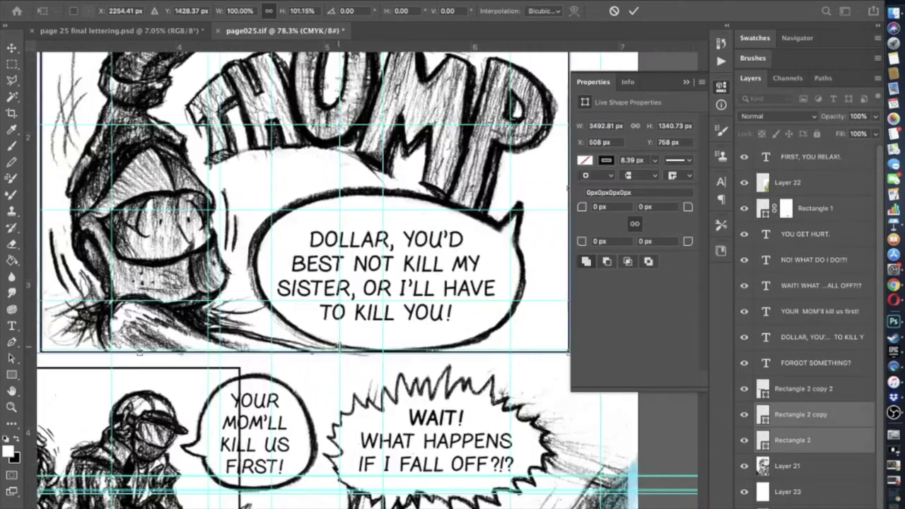
pyautogui.press('Return')
# - Free Transform both top panel borders again, raising their bottom edges to a height of about 1337 px, and apply it
pyautogui.hscroll(-2, 332, 304)
pyautogui.scroll(-1, 332, 304)
pyautogui.hscroll(-6, 331, 304)
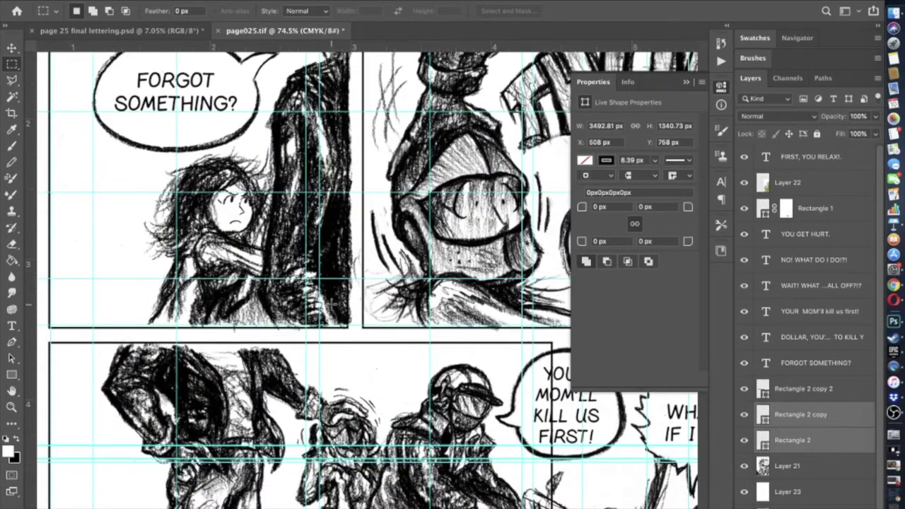
pyautogui.scroll(3, 330, 304)
pyautogui.scroll(5, 332, 304)
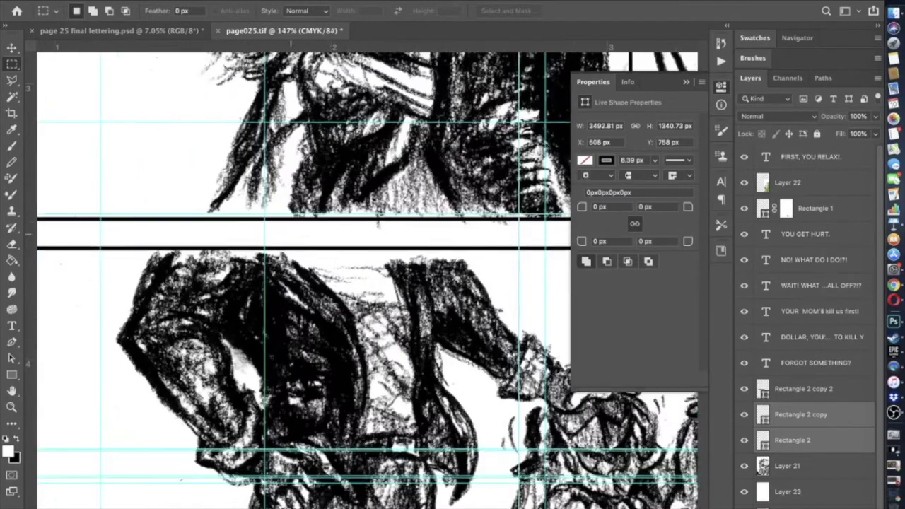
pyautogui.click(129, 0)
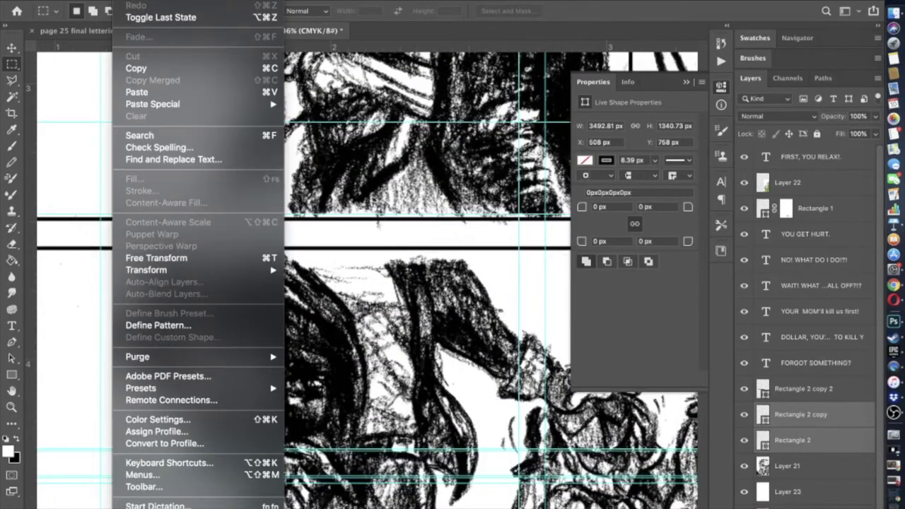
pyautogui.click(156, 258)
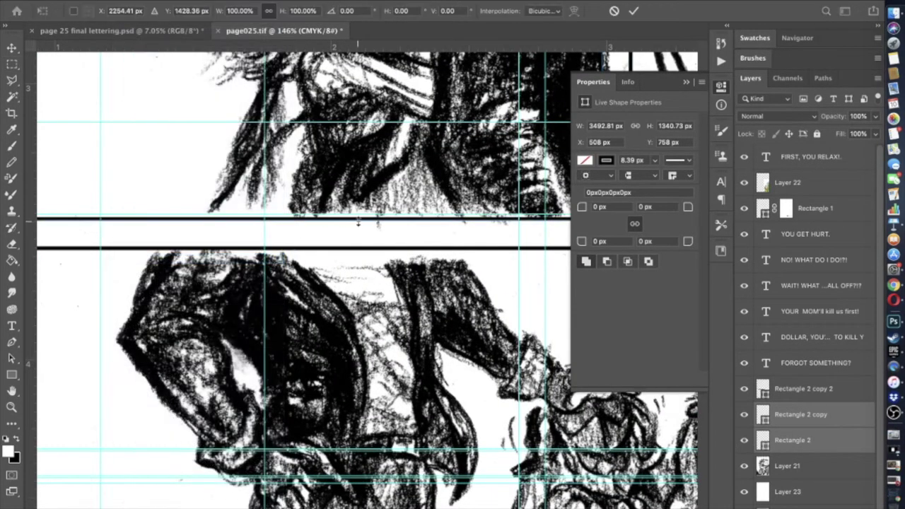
pyautogui.moveTo(358, 222); pyautogui.dragTo(358, 221)
pyautogui.press('shift')
pyautogui.moveTo(358, 221); pyautogui.dragTo(359, 220)
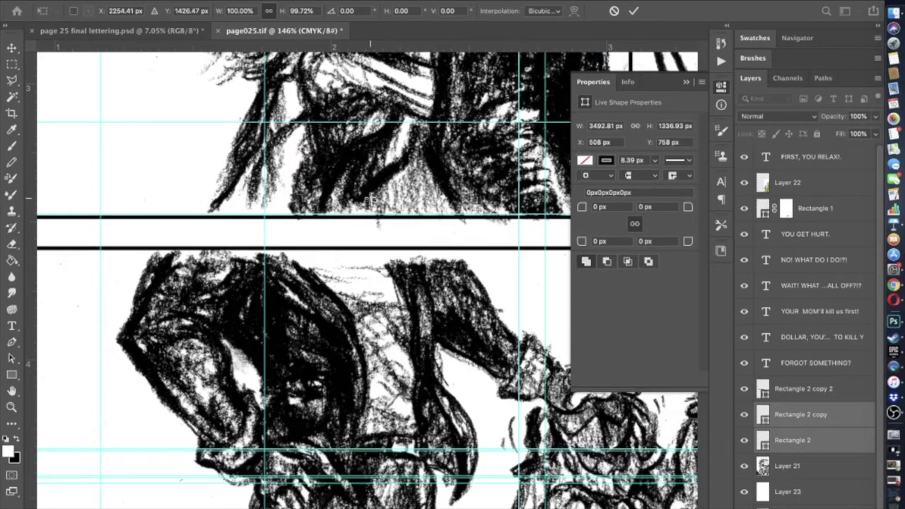
pyautogui.press('Return')
# - Shift both top panel borders slightly down in Free Transform to about Y 764 px and apply the transform
pyautogui.scroll(10, 369, 200)
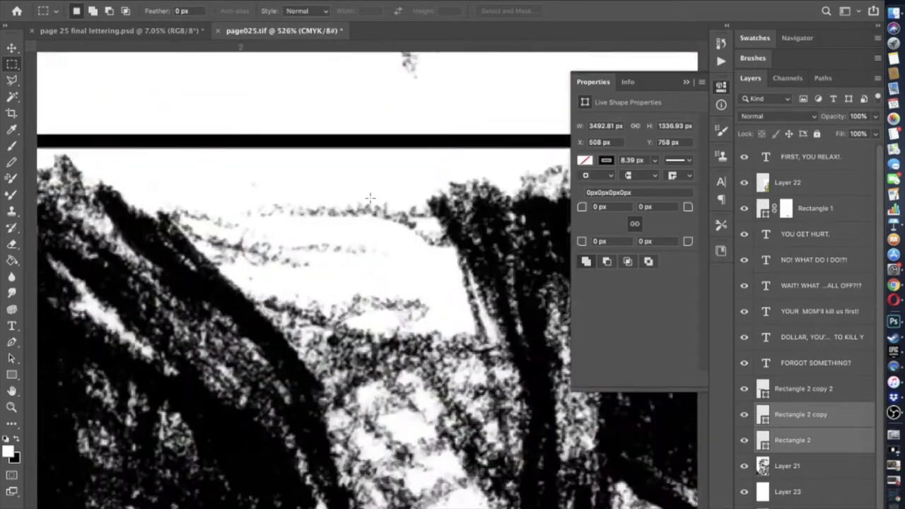
pyautogui.scroll(5, 369, 198)
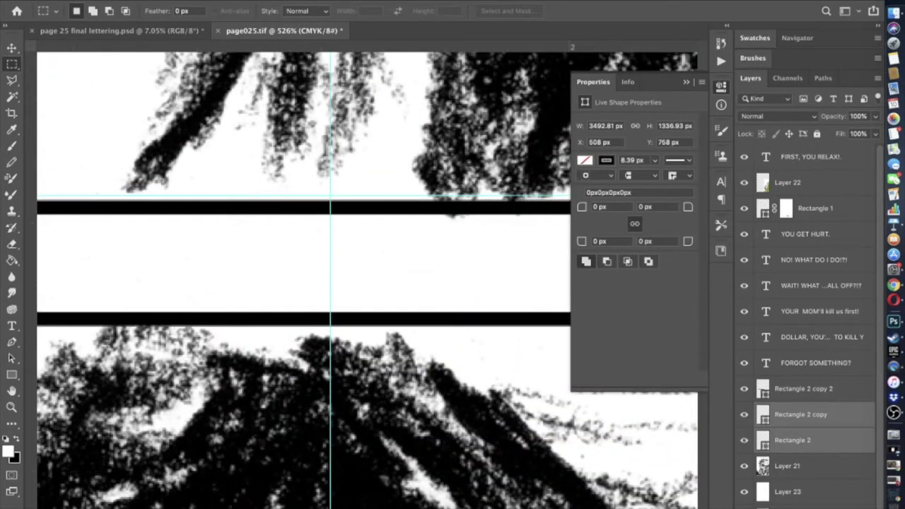
pyautogui.click(126, 1)
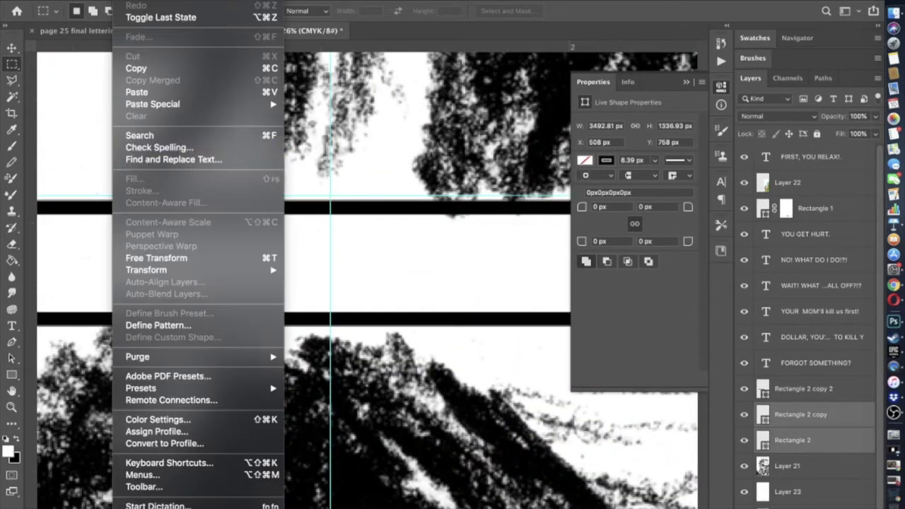
pyautogui.click(157, 257)
pyautogui.moveTo(400, 212)
pyautogui.mouseDown()
pyautogui.moveTo(392, 244)
pyautogui.moveTo(395, 226)
pyautogui.mouseUp()
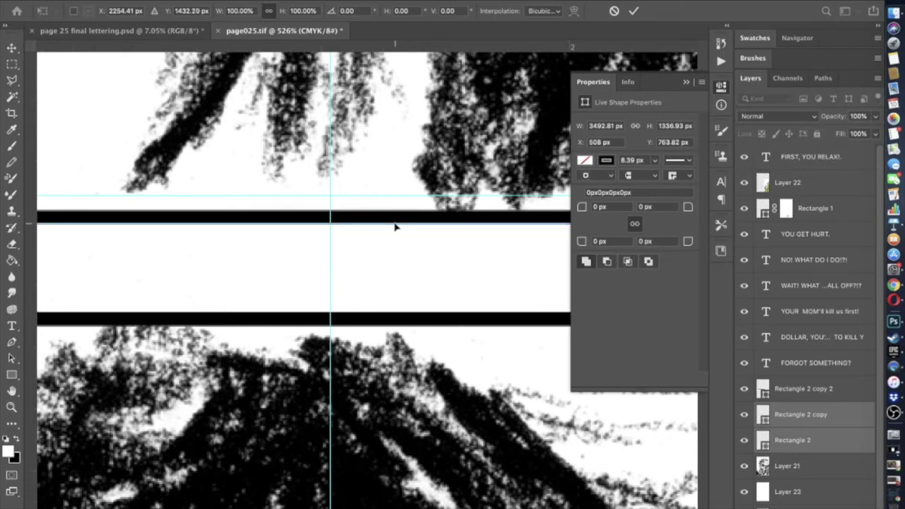
pyautogui.press('super+minus')
pyautogui.press('super+minus')
pyautogui.press('super+minus')
pyautogui.scroll(-5, 80, 338)
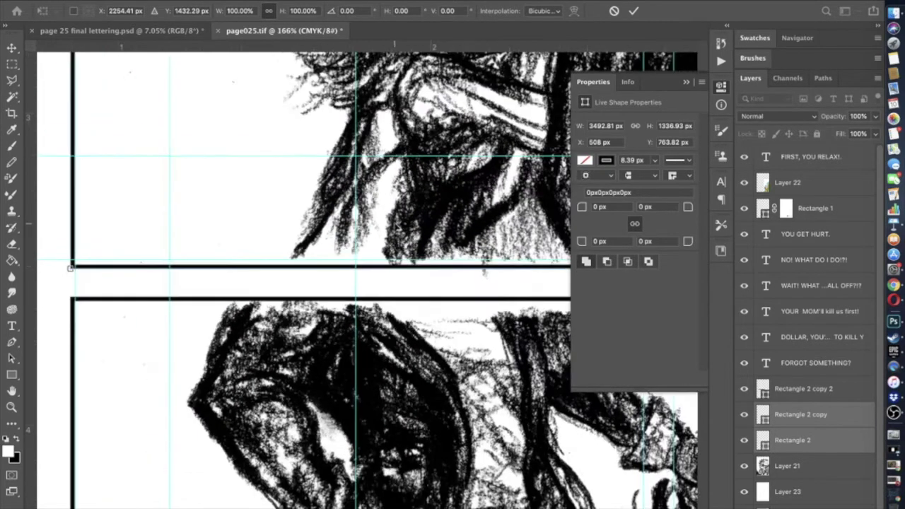
pyautogui.hscroll(4, 368, 275)
pyautogui.scroll(2, 367, 276)
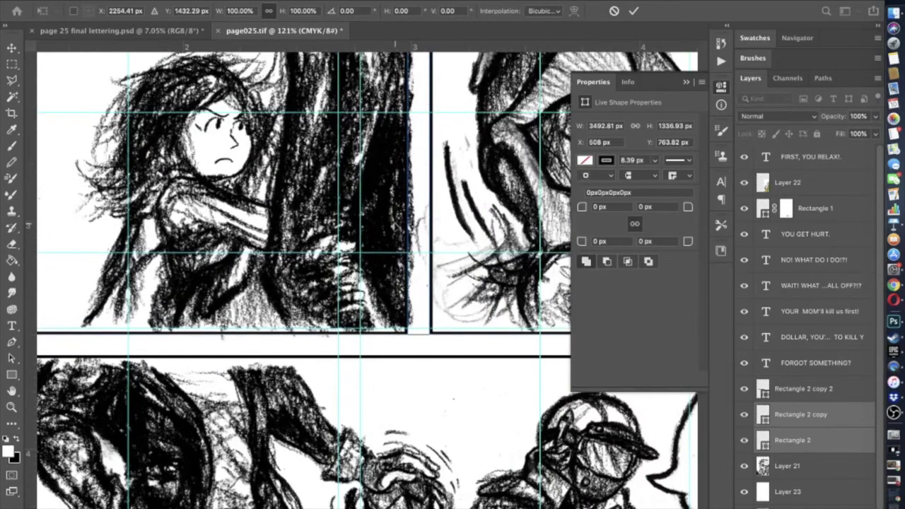
pyautogui.scroll(-3, 345, 230)
pyautogui.scroll(-2, 344, 229)
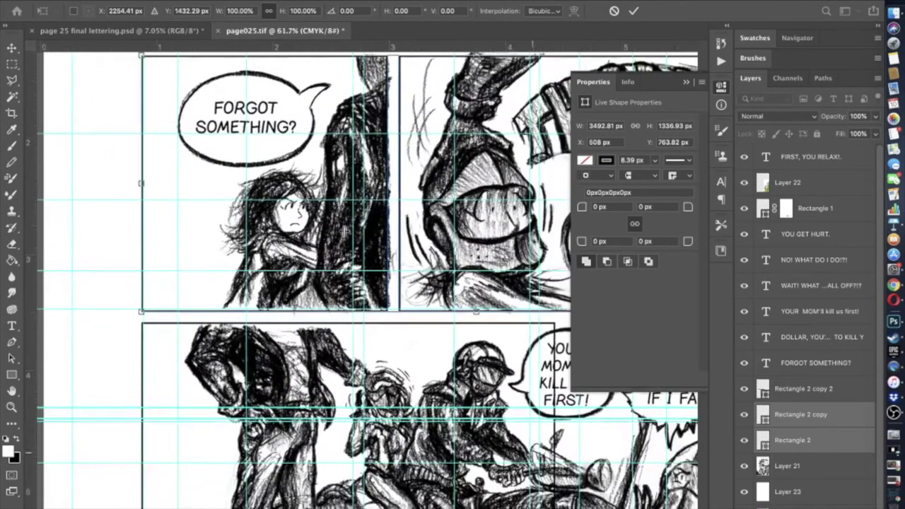
pyautogui.press('Return')
# - Select the Rectangle 2 copy 2 layer and check the gap between the first and second panel rows with a rectangular marquee
pyautogui.doubleClick(784, 388)
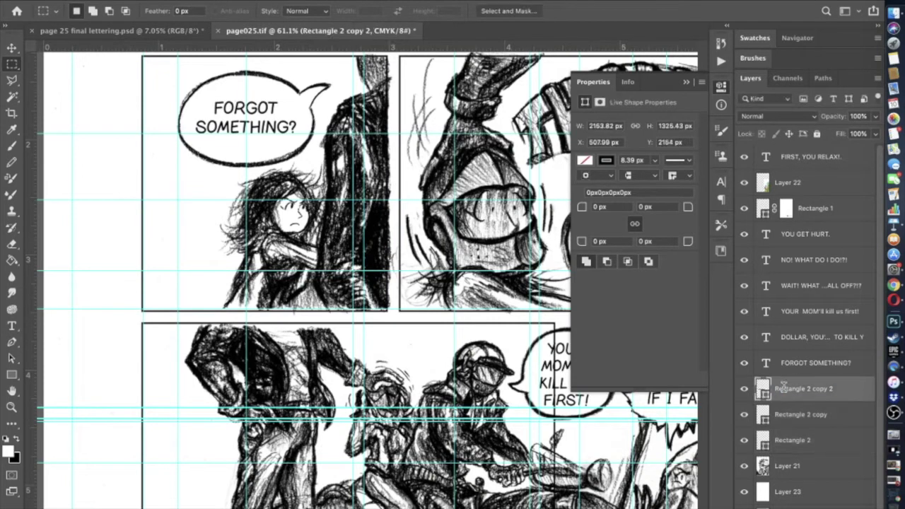
pyautogui.scroll(-2, 453, 410)
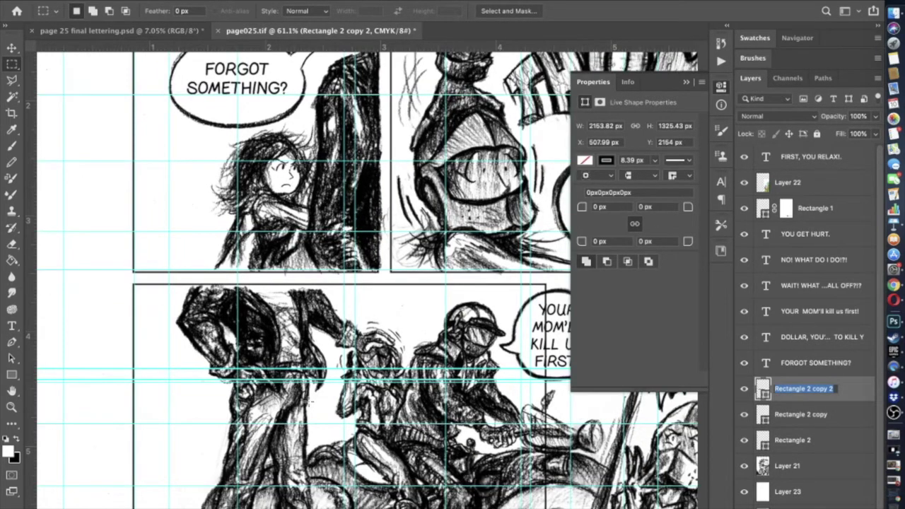
pyautogui.scroll(3, 312, 397)
pyautogui.scroll(2, 312, 396)
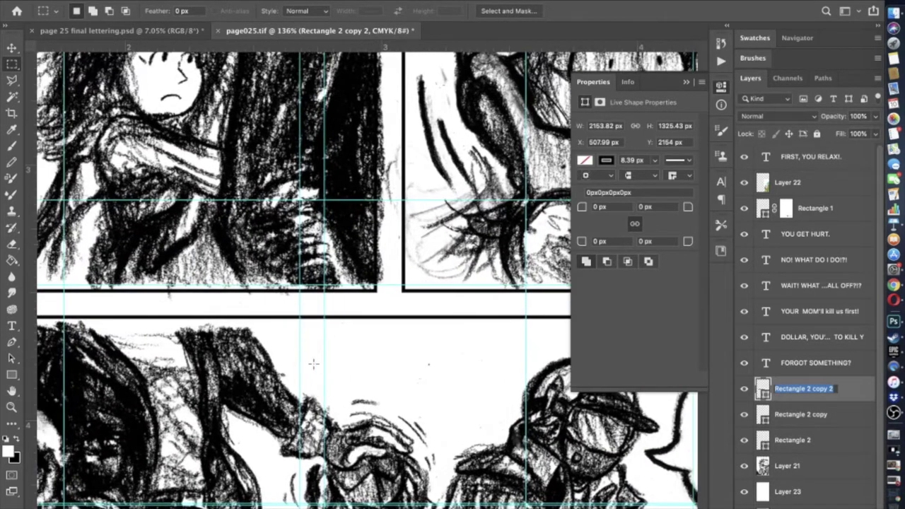
pyautogui.click(832, 396)
pyautogui.click(14, 63)
pyautogui.scroll(2, 376, 299)
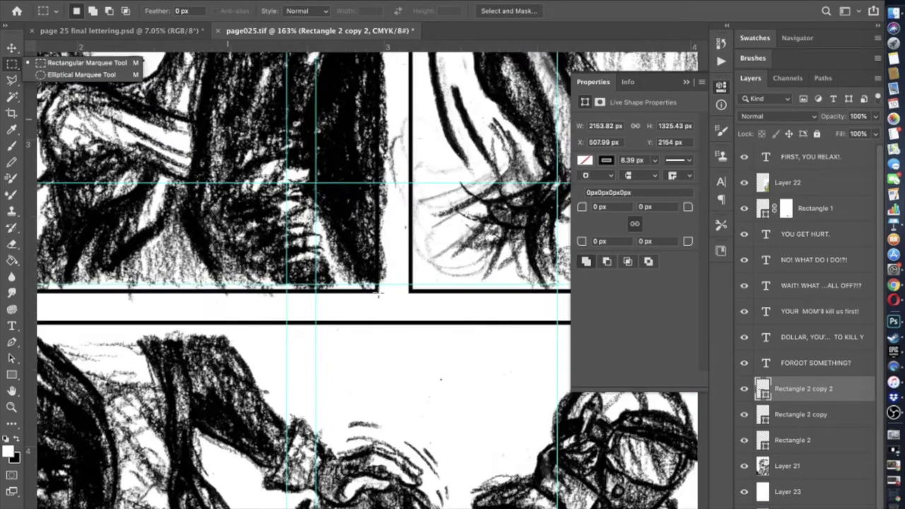
pyautogui.moveTo(379, 285); pyautogui.dragTo(381, 309)
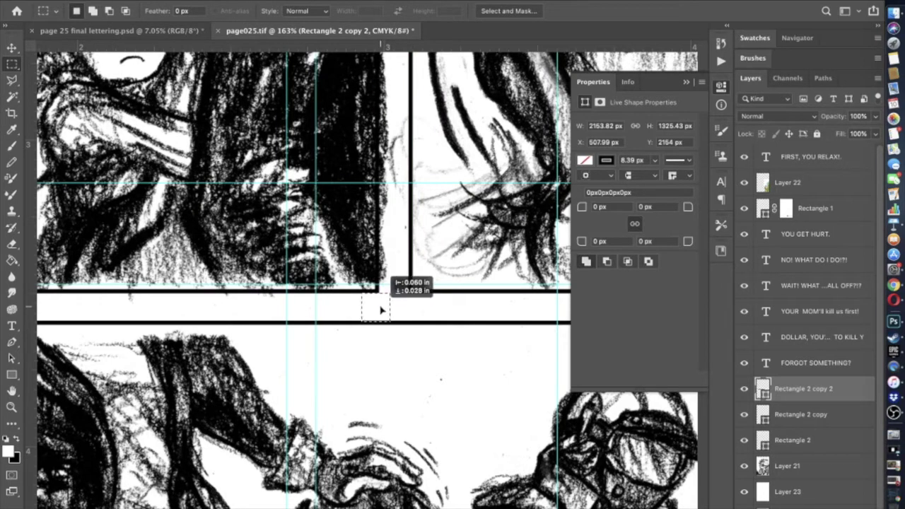
# - Marquee a square as wide as the vertical gutter below the first-row borders and place a horizontal guide along its lower edge
pyautogui.moveTo(287, 53); pyautogui.dragTo(302, 299)
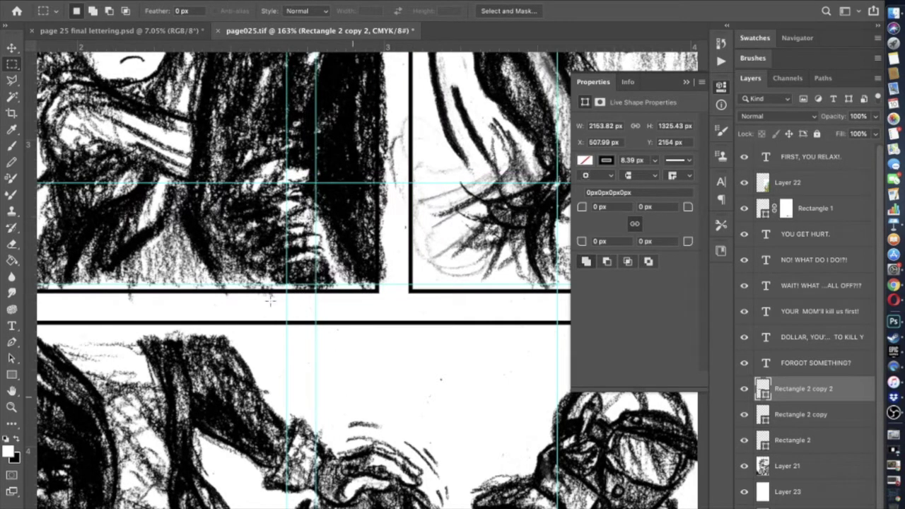
pyautogui.scroll(2, 281, 297)
pyautogui.moveTo(263, 299); pyautogui.dragTo(315, 337)
pyautogui.hotkey('shift', 'Up')
pyautogui.hotkey('shift', 'Up')
pyautogui.hotkey('shift', 'Down')
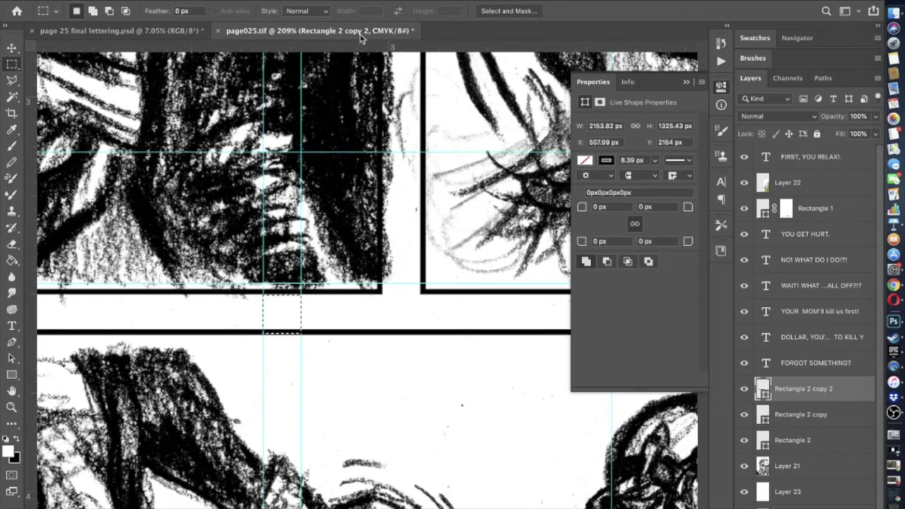
pyautogui.moveTo(275, 46); pyautogui.dragTo(275, 333)
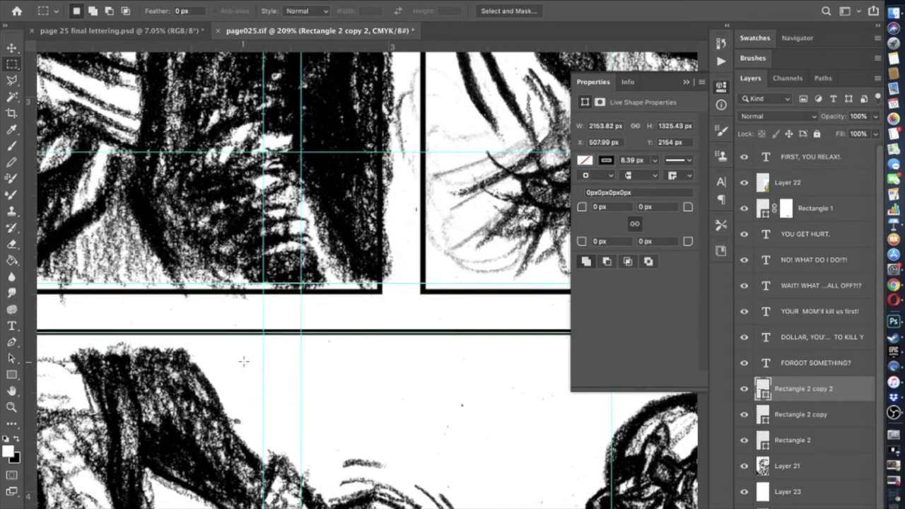
# - Nudge the second-row border on Rectangle 2 copy 2 down to the new horizontal guide, at Y 2160 px
pyautogui.scroll(-1, 227, 362)
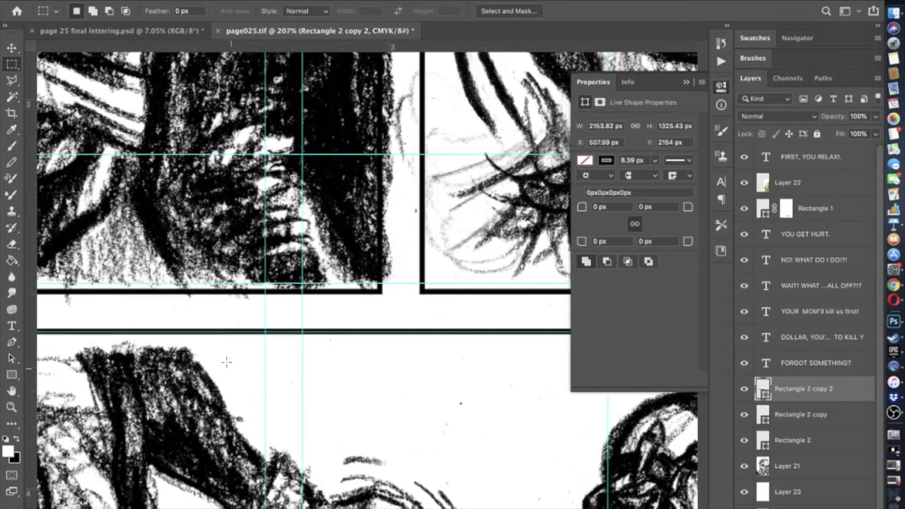
pyautogui.click(742, 388)
pyautogui.click(743, 389)
pyautogui.click(11, 48)
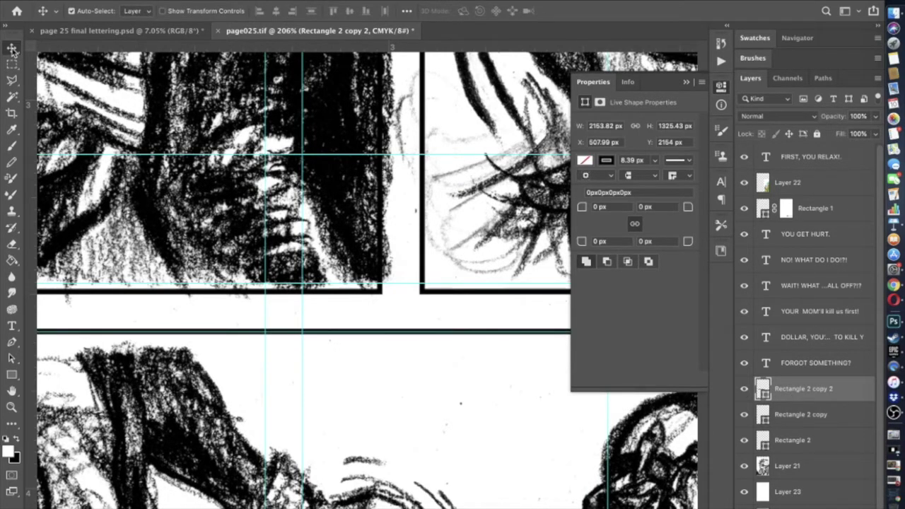
pyautogui.press('Down')
pyautogui.press('Down')
pyautogui.press('Down')
pyautogui.press('Down')
pyautogui.press('Up')
pyautogui.press('Up')
pyautogui.press('Up')
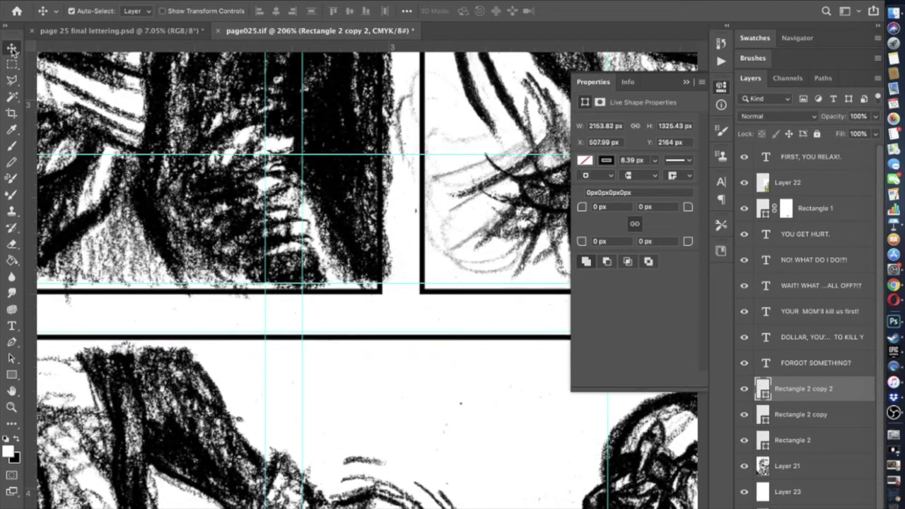
pyautogui.press('Up')
pyautogui.press('Up')
pyautogui.press('Up')
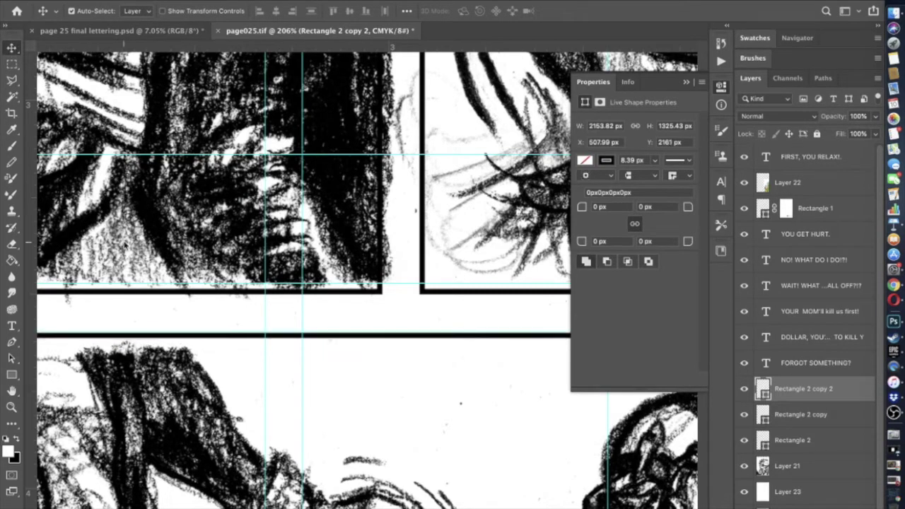
pyautogui.press('Up')
# - Free Transform the second-row border, raising its bottom edge to a height of about 1243 px
pyautogui.scroll(-3, 125, 245)
pyautogui.scroll(-4, 170, 212)
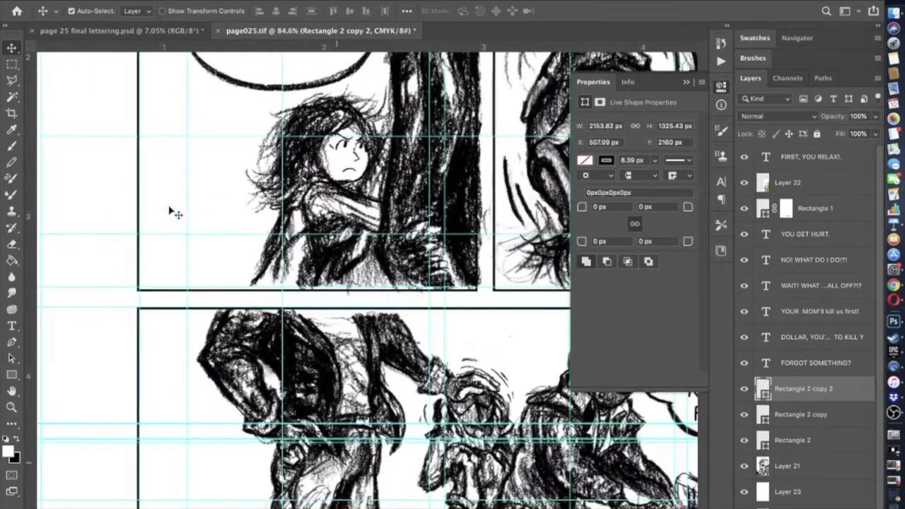
pyautogui.scroll(-2, 170, 212)
pyautogui.scroll(-2, 170, 212)
pyautogui.hscroll(-2, 170, 212)
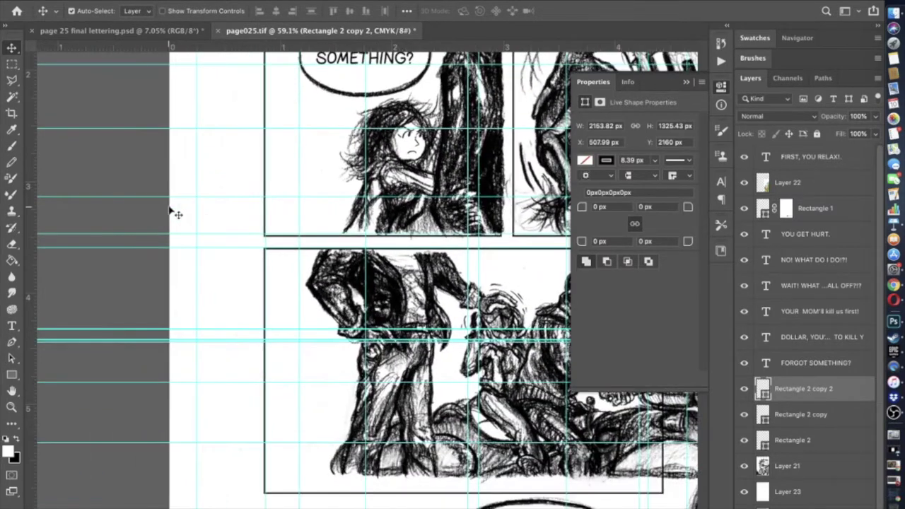
pyautogui.click(120, 1)
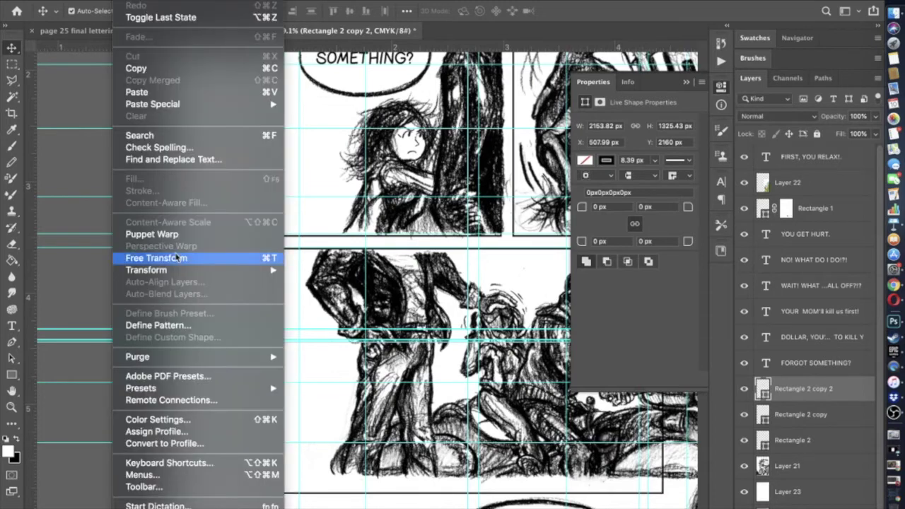
pyautogui.click(178, 259)
pyautogui.moveTo(464, 493); pyautogui.dragTo(464, 478)
pyautogui.press('super+plus')
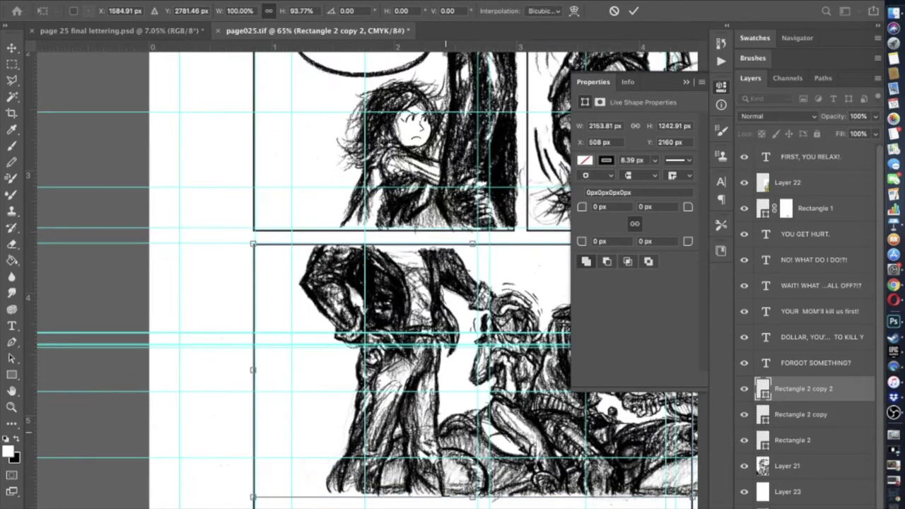
pyautogui.scroll(-5, 367, 276)
pyautogui.hscroll(1, 388, 276)
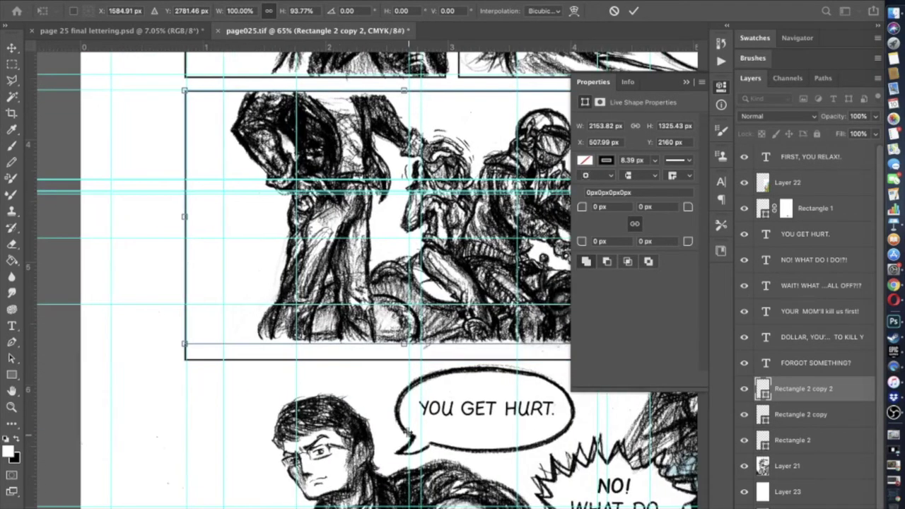
# - Extend the second-row border's right edge to a width of about 2692 px, shift it up to Y 2159 px and apply the transform
pyautogui.scroll(3, 408, 433)
pyautogui.hscroll(5, 408, 433)
pyautogui.scroll(1, 408, 433)
pyautogui.hscroll(5, 407, 432)
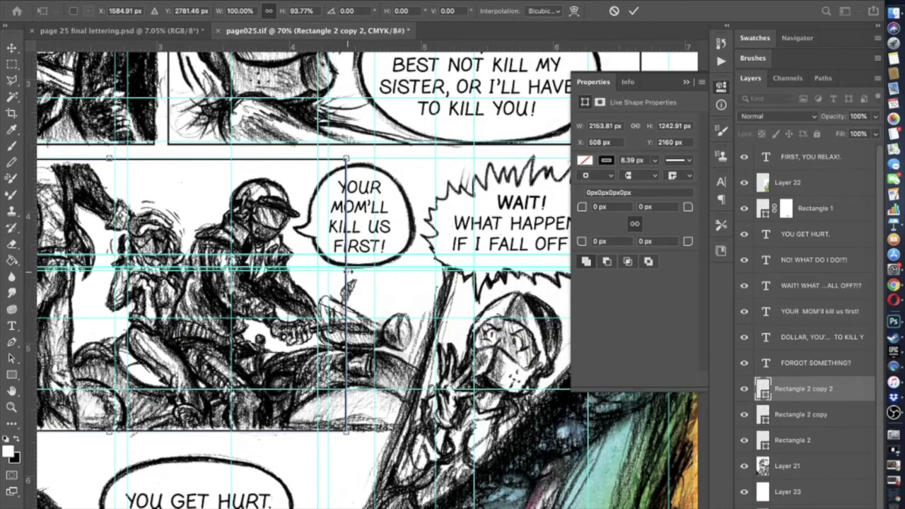
pyautogui.moveTo(347, 271); pyautogui.dragTo(480, 265)
pyautogui.press('super+z')
pyautogui.moveTo(346, 289); pyautogui.dragTo(484, 296)
pyautogui.scroll(-5, 484, 296)
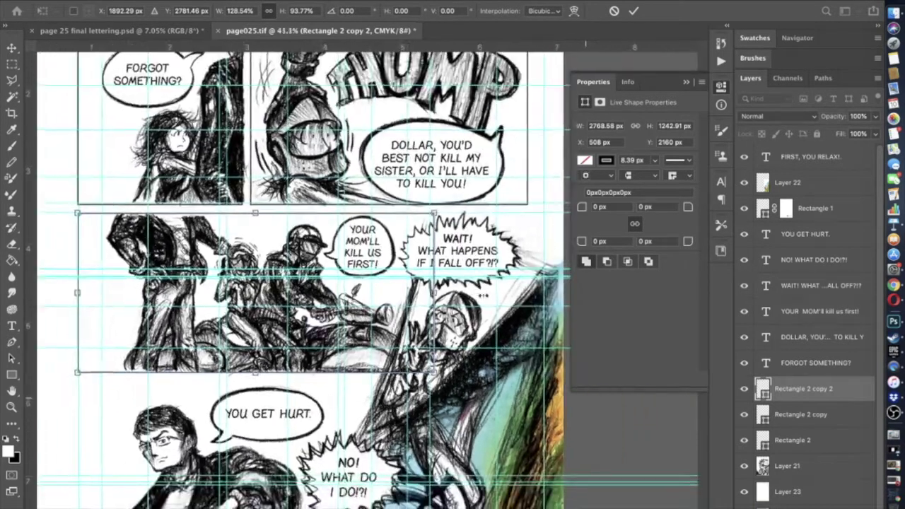
pyautogui.hscroll(2, 484, 296)
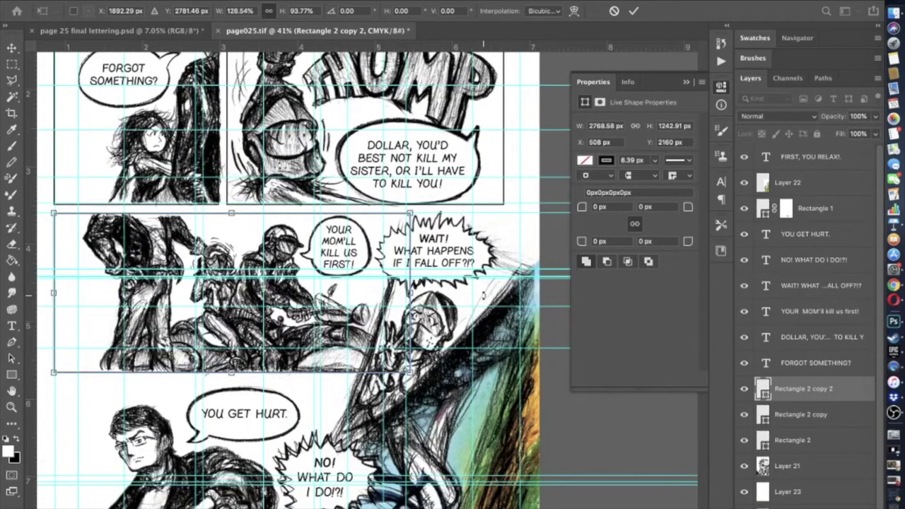
pyautogui.scroll(6, 484, 296)
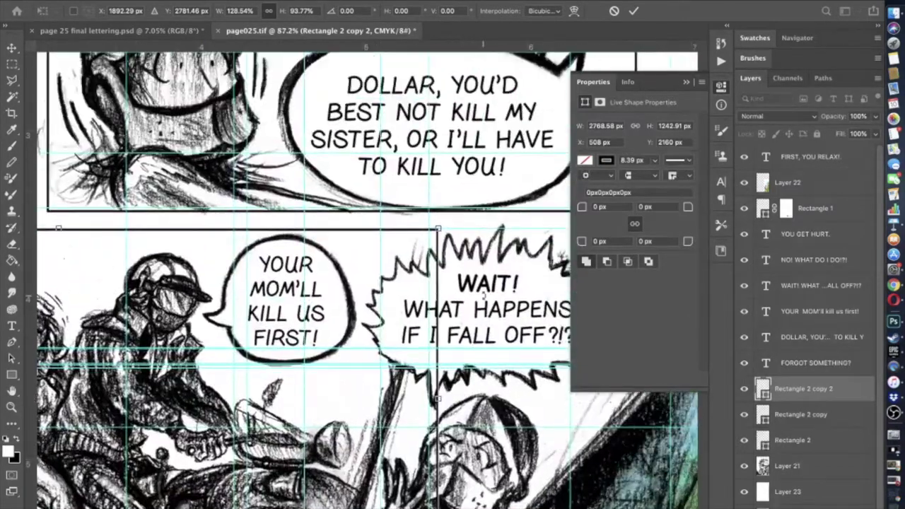
pyautogui.scroll(2, 484, 295)
pyautogui.moveTo(470, 448); pyautogui.dragTo(439, 456)
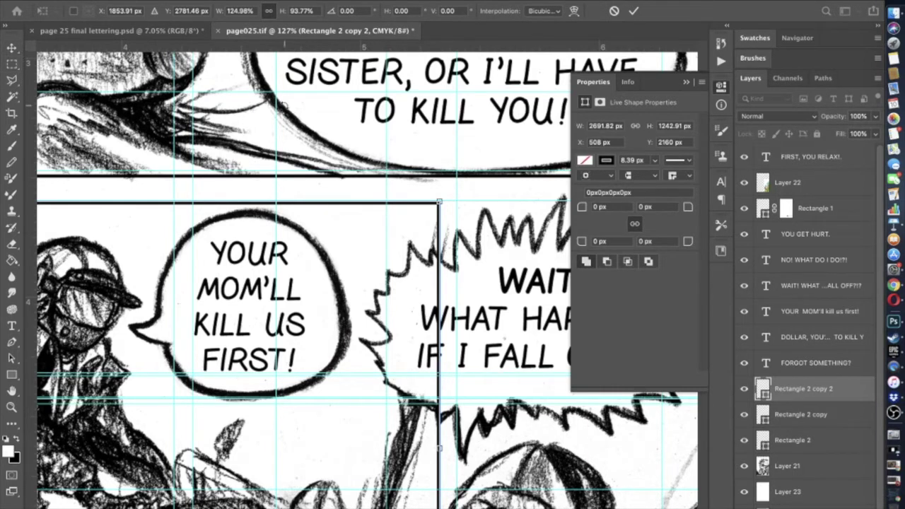
pyautogui.press('Up')
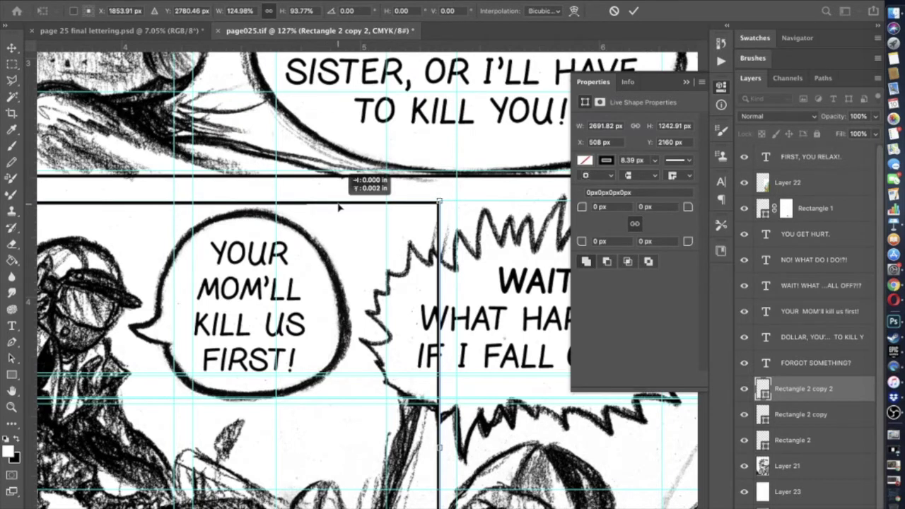
pyautogui.press('Return')
pyautogui.press('Return')
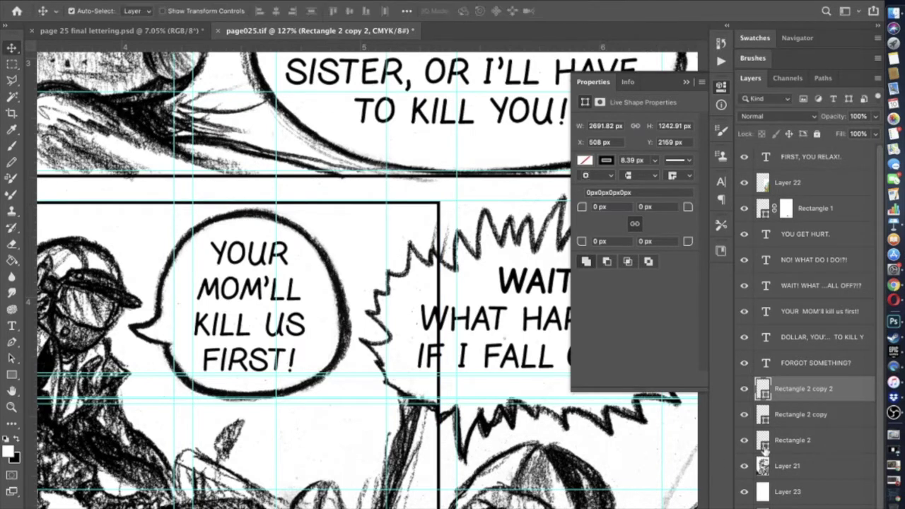
# - On Layer 21, paint out the stray pencil marks above the burst balloon with a white size 28 brush at 100% opacity
pyautogui.click(786, 467)
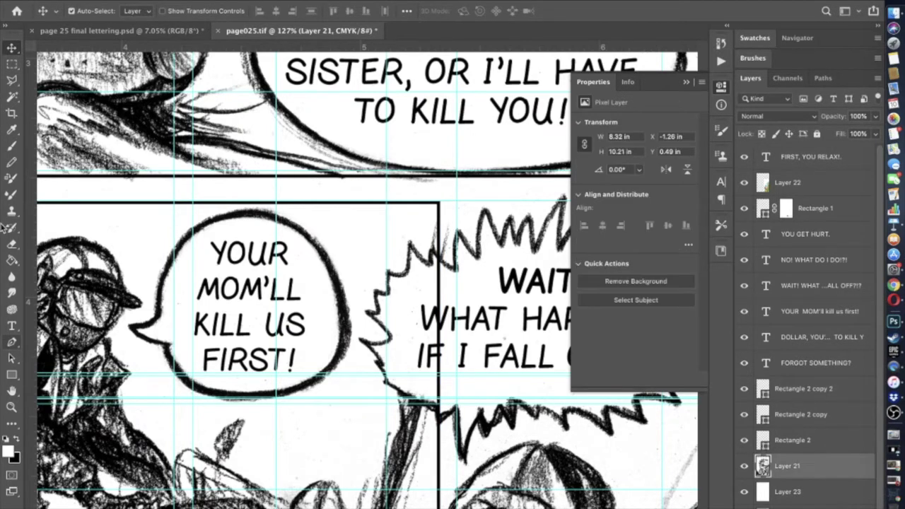
pyautogui.click(12, 146)
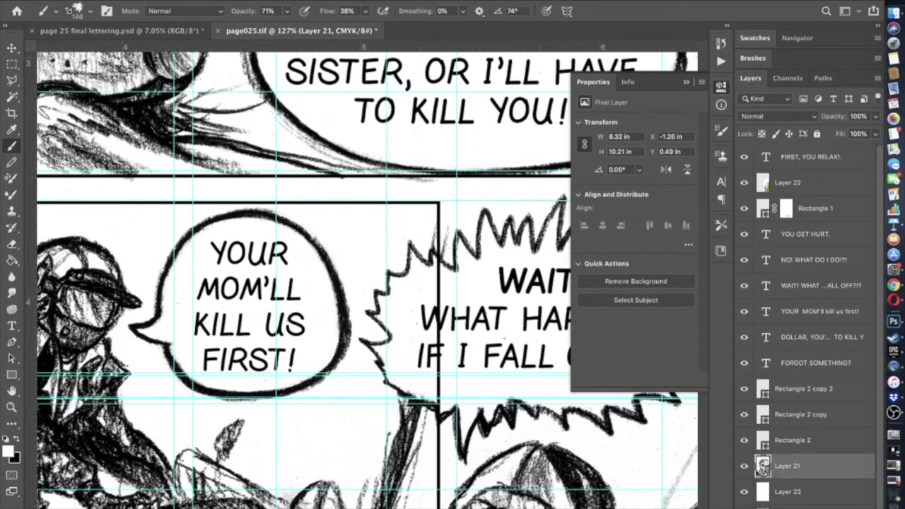
pyautogui.click(80, 17)
pyautogui.click(79, 46)
pyautogui.click(286, 13)
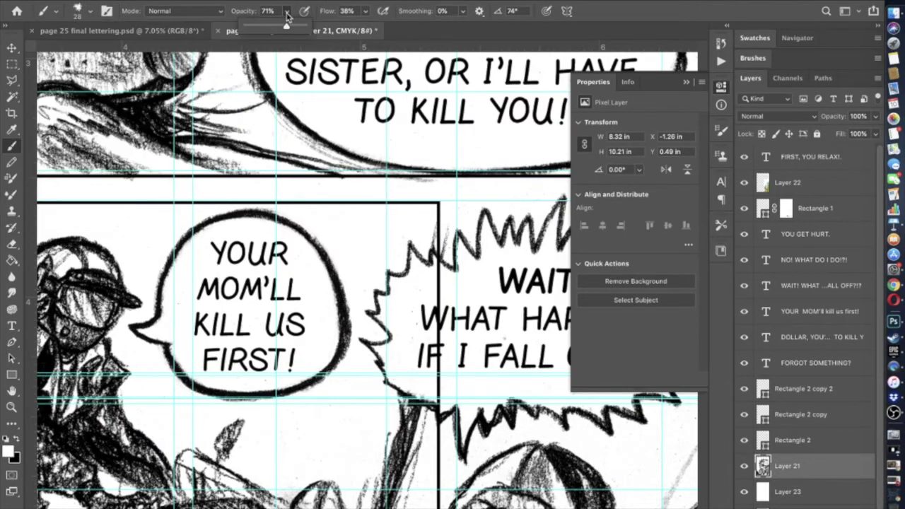
pyautogui.click(310, 26)
pyautogui.press('super+plus')
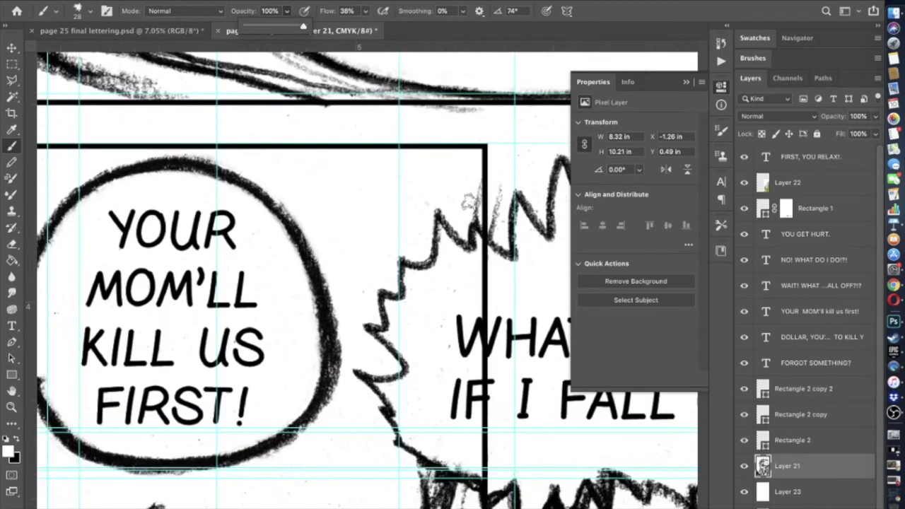
pyautogui.click(483, 208)
pyautogui.moveTo(473, 208); pyautogui.dragTo(479, 213)
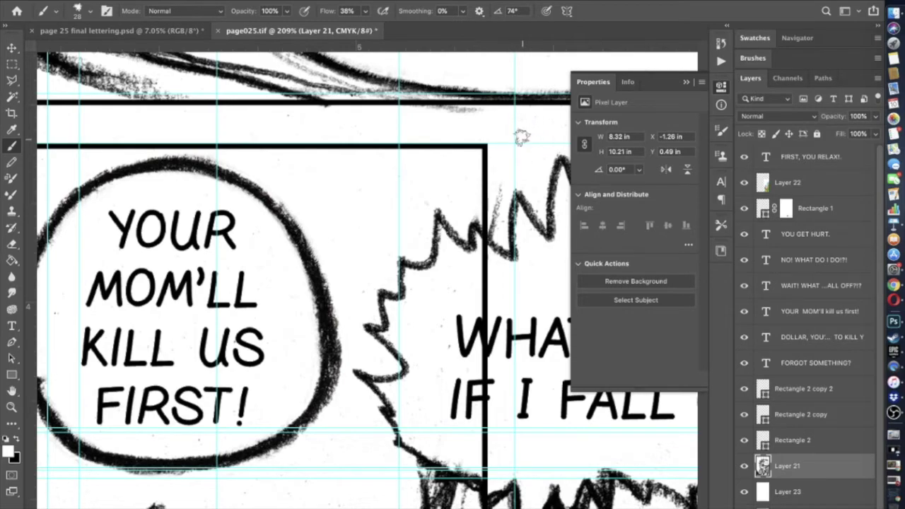
# - Review how the second-row border lines up with the top row and the surrounding artwork
pyautogui.press('super+minus')
pyautogui.scroll(-5, 521, 137)
pyautogui.scroll(-3, 521, 138)
pyautogui.hscroll(-2, 522, 138)
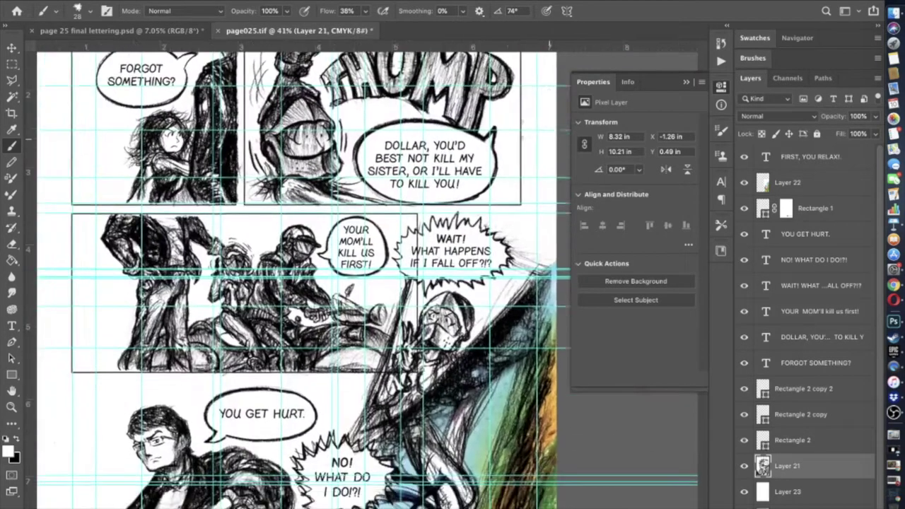
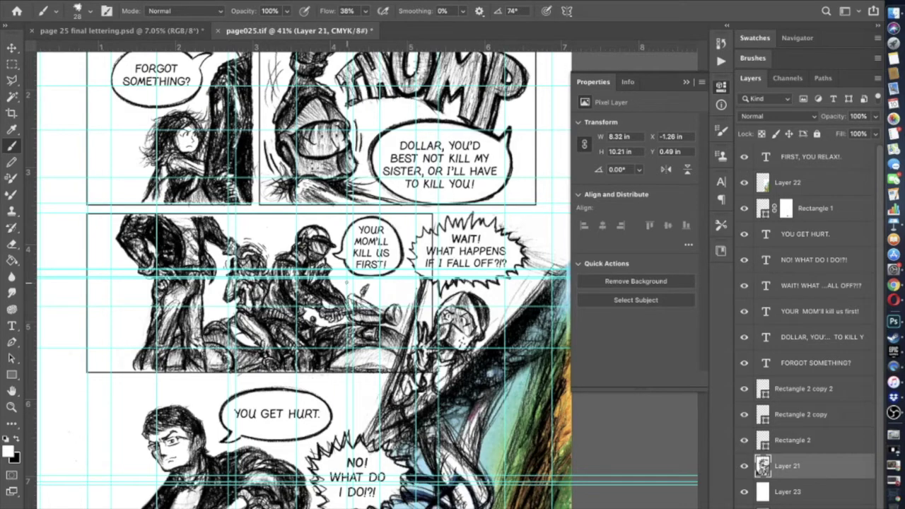
pyautogui.scroll(3, 346, 283)
pyautogui.scroll(-2, 347, 283)
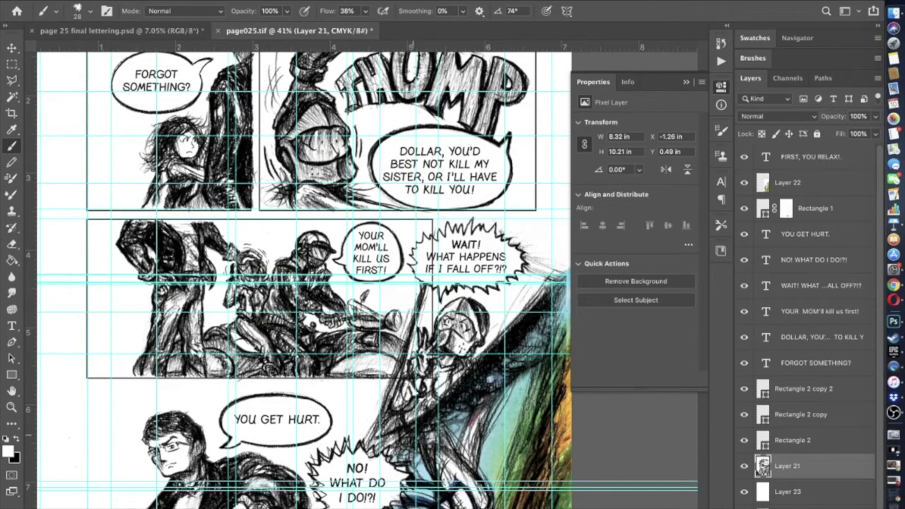
pyautogui.hscroll(-5, 367, 280)
pyautogui.scroll(-2, 368, 280)
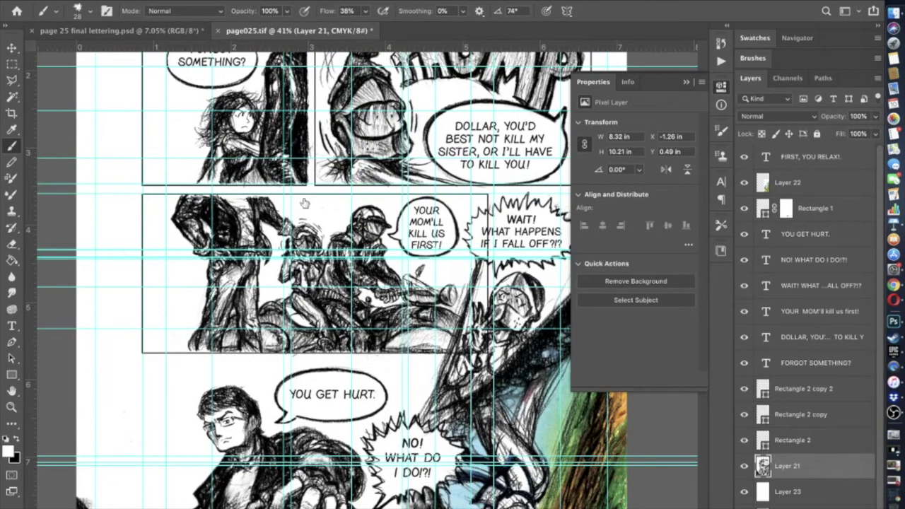
# - Free Transform the second-row panel border, raising its bottom edge to a height of about 1232 px
pyautogui.click(804, 388)
pyautogui.click(126, 0)
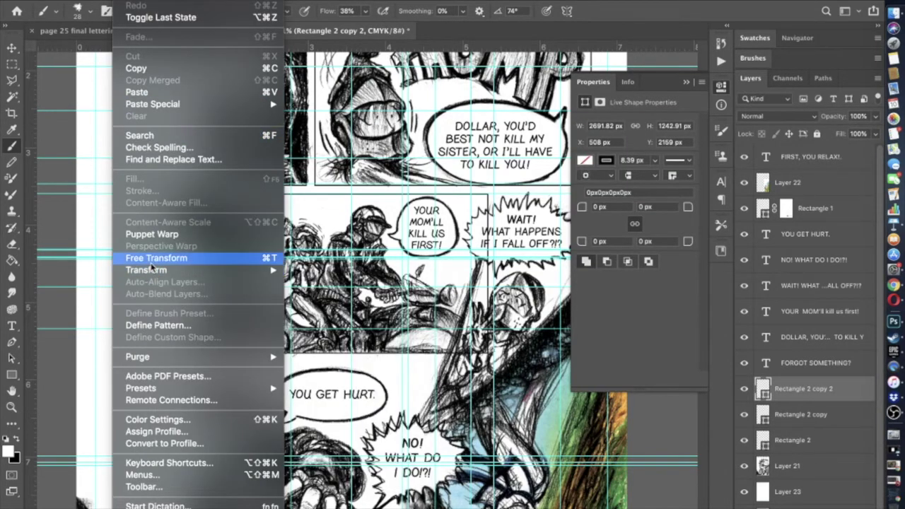
pyautogui.click(156, 258)
pyautogui.press('super+plus')
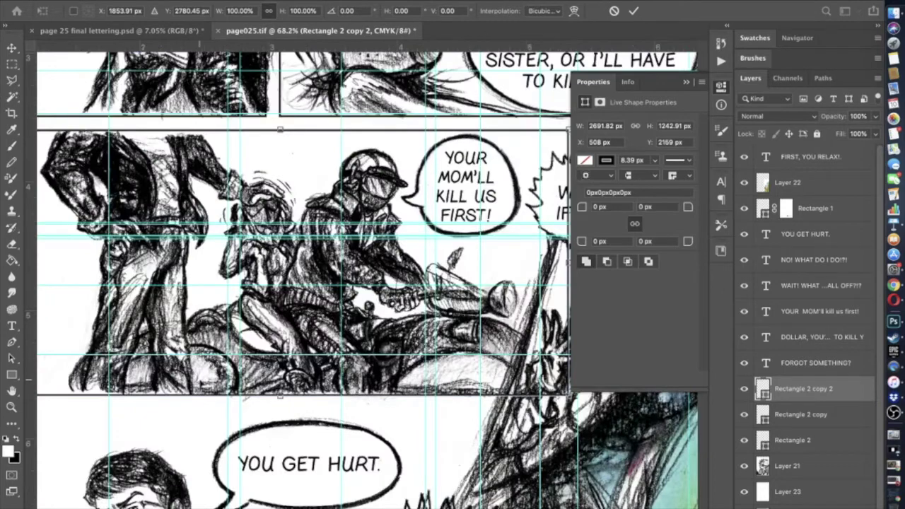
pyautogui.scroll(5, 222, 405)
pyautogui.scroll(-5, 223, 409)
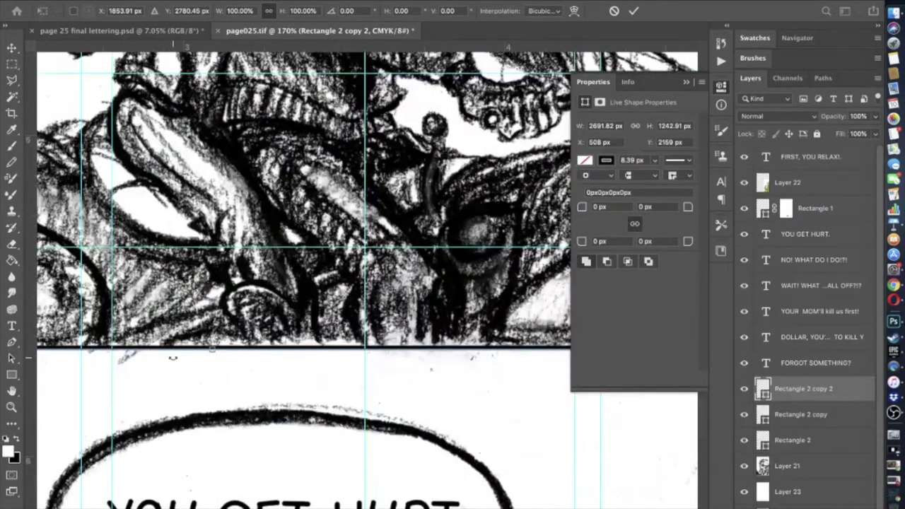
pyautogui.moveTo(213, 349); pyautogui.dragTo(213, 342)
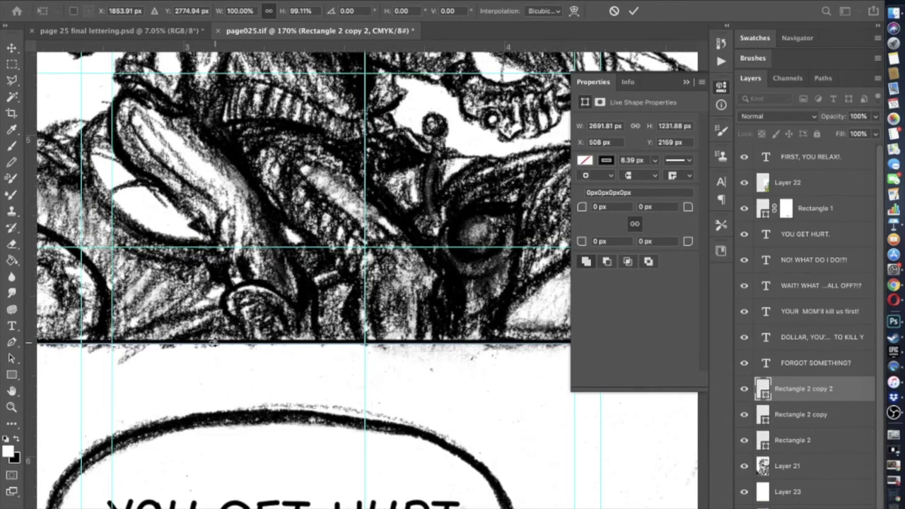
# - Lower the second-row border's top edge to Y about 2178 px, for a height of about 1213 px, and apply the transform
pyautogui.scroll(-5, 213, 342)
pyautogui.scroll(-2, 213, 342)
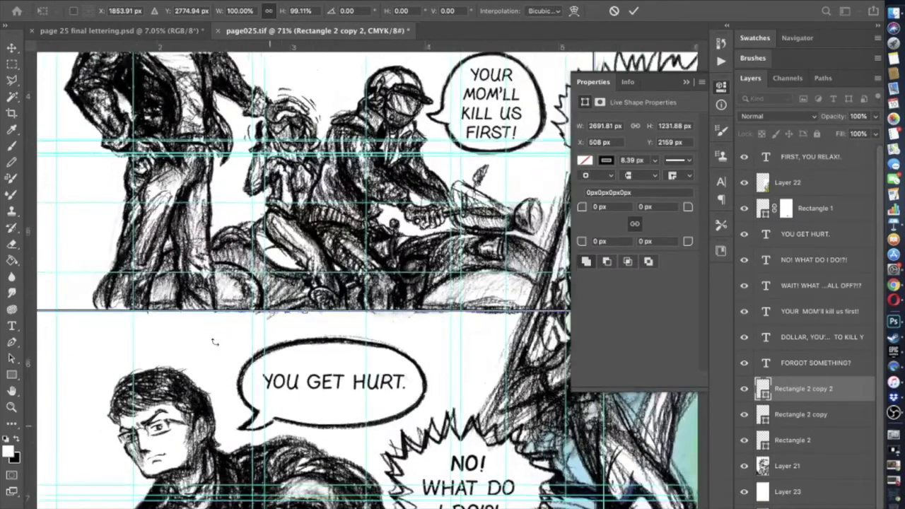
pyautogui.scroll(-2, 213, 342)
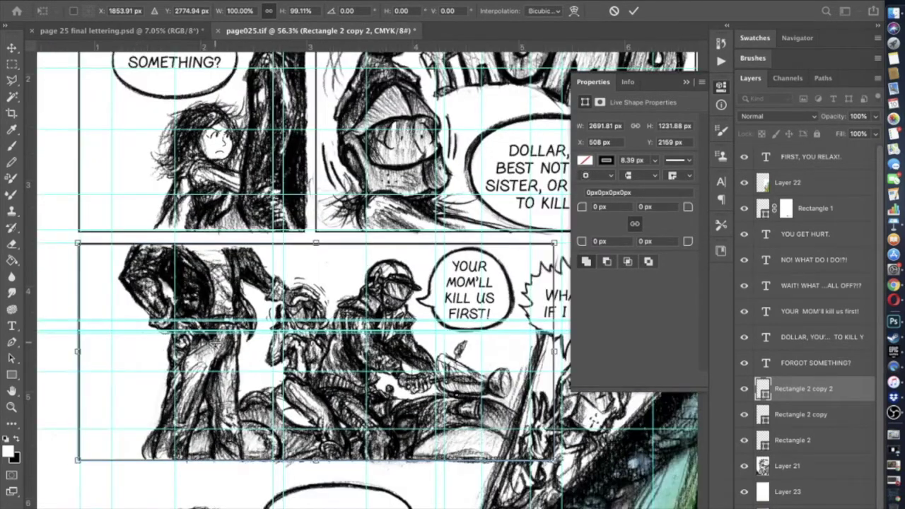
pyautogui.hscroll(1, 382, 274)
pyautogui.hscroll(2, 217, 345)
pyautogui.scroll(1, 217, 346)
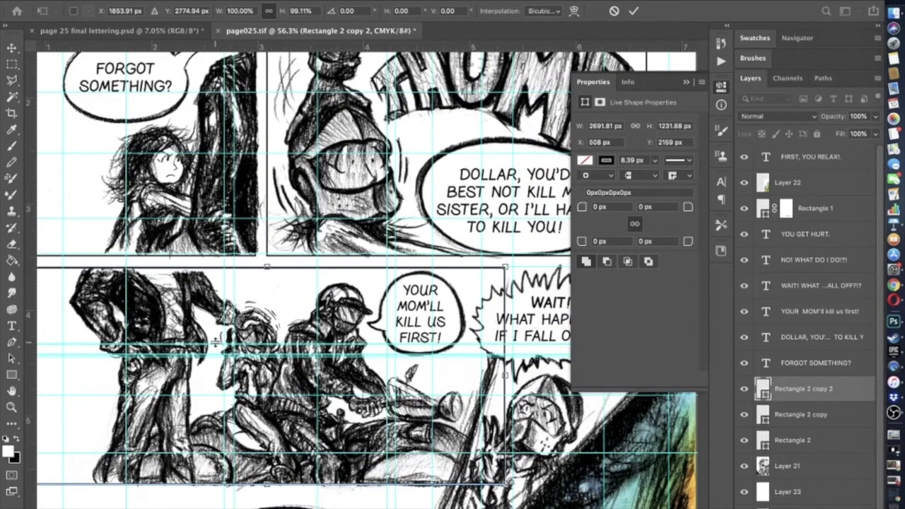
pyautogui.scroll(1, 216, 342)
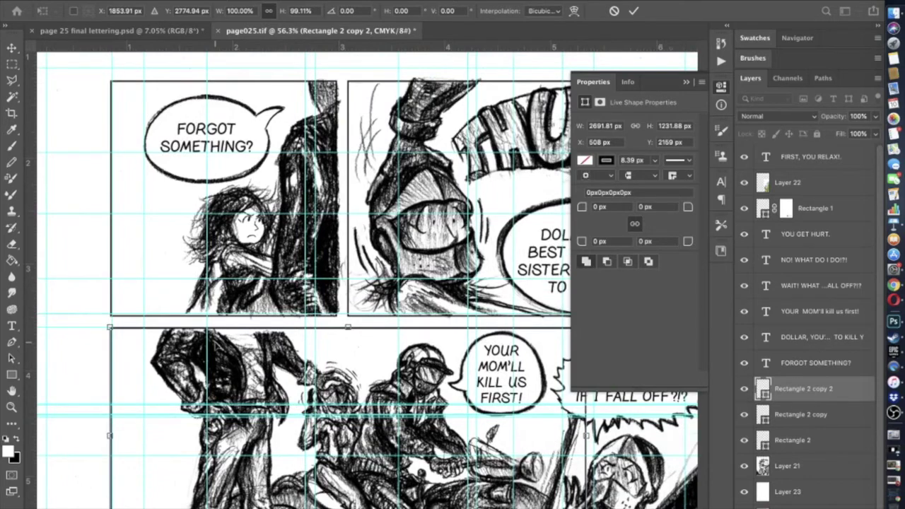
pyautogui.scroll(3, 215, 342)
pyautogui.scroll(-3, 216, 342)
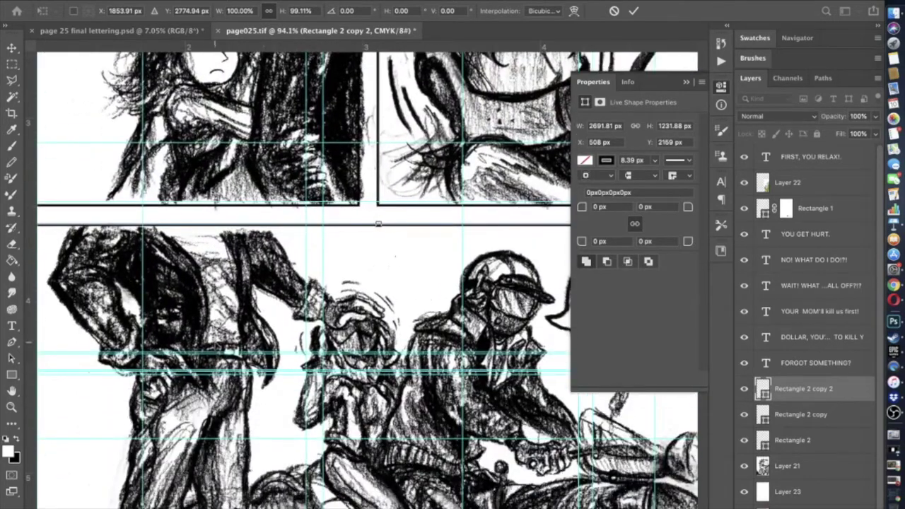
pyautogui.moveTo(378, 223); pyautogui.dragTo(378, 229)
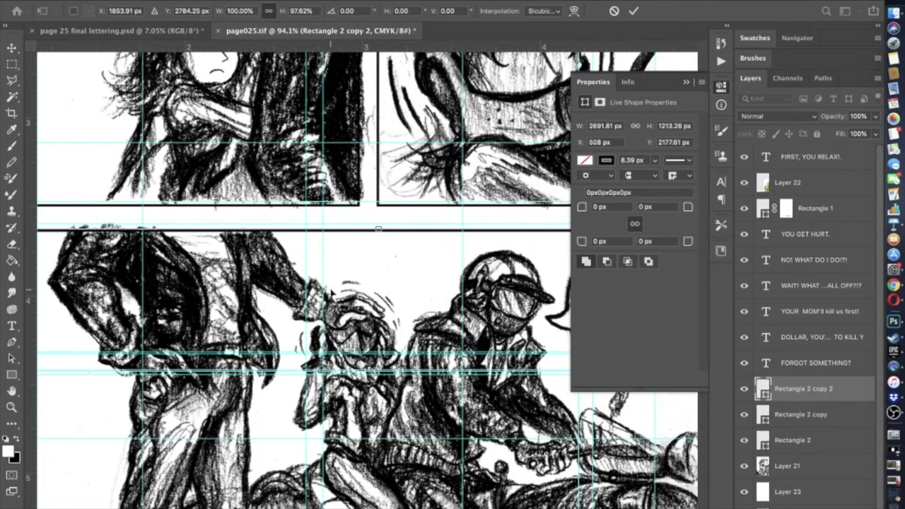
pyautogui.press('super+minus')
pyautogui.press('super+minus')
pyautogui.press('super+minus')
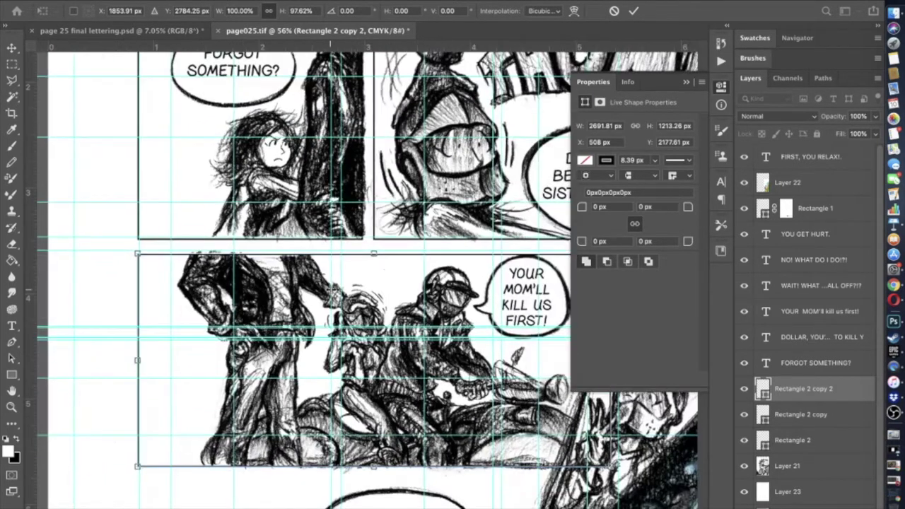
pyautogui.hscroll(5, 367, 276)
pyautogui.scroll(1, 367, 276)
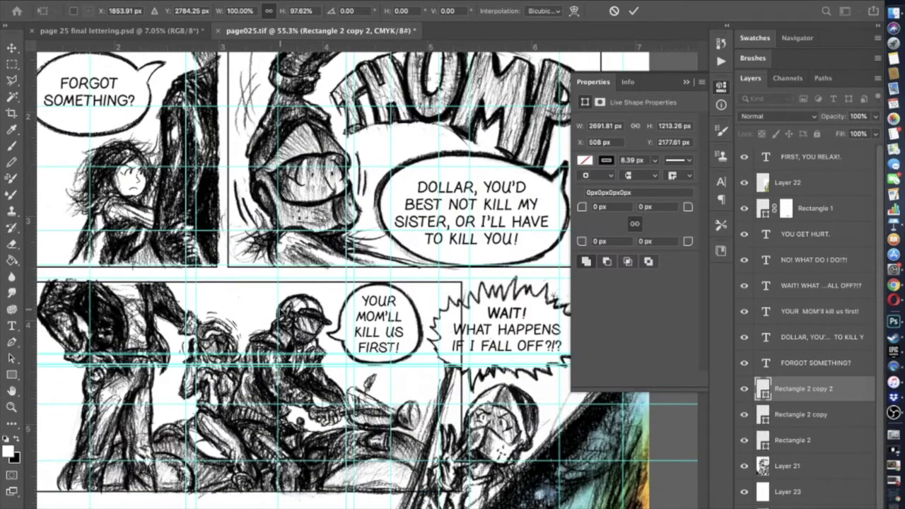
pyautogui.press('b')
# - On Layer 21, outline the "YOUR MOM'LL KILL US FIRST!" balloon with the Polygonal Lasso and nudge it down to Y 3.64 in
pyautogui.scroll(-2, 280, 308)
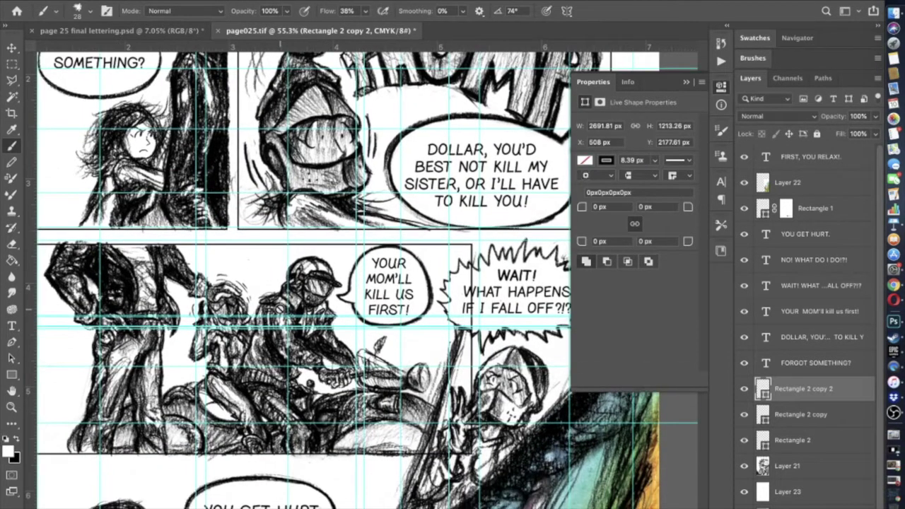
pyautogui.scroll(-1, 814, 401)
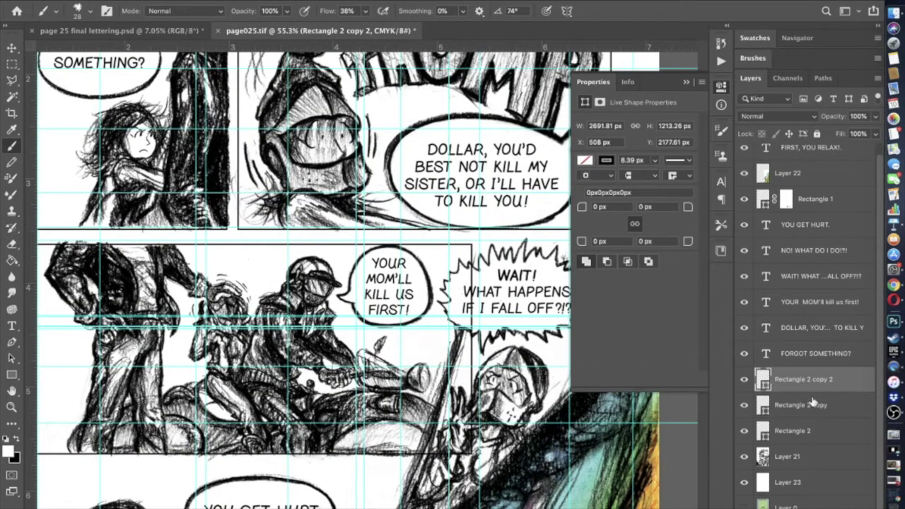
pyautogui.click(800, 456)
pyautogui.scroll(5, 368, 289)
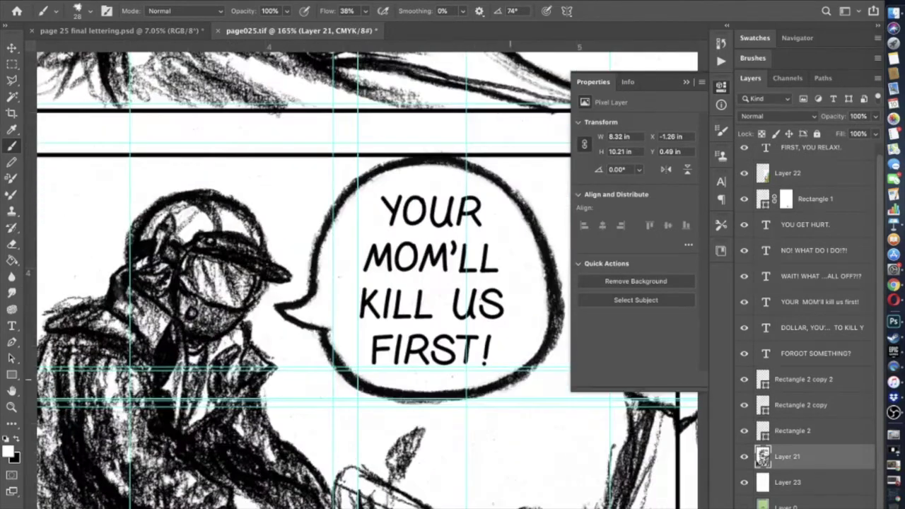
pyautogui.click(12, 81)
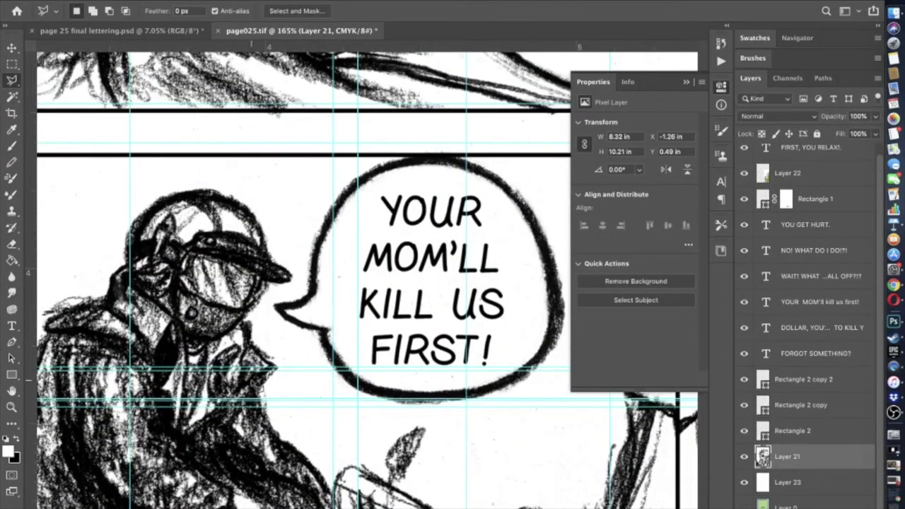
pyautogui.moveTo(268, 305)
pyautogui.mouseDown()
pyautogui.moveTo(300, 291)
pyautogui.moveTo(304, 230)
pyautogui.moveTo(371, 144)
pyautogui.moveTo(487, 141)
pyautogui.moveTo(593, 241)
pyautogui.moveTo(554, 205)
pyautogui.moveTo(571, 269)
pyautogui.moveTo(568, 388)
pyautogui.moveTo(492, 425)
pyautogui.moveTo(455, 413)
pyautogui.moveTo(380, 422)
pyautogui.moveTo(372, 408)
pyautogui.moveTo(271, 359)
pyautogui.moveTo(301, 344)
pyautogui.moveTo(308, 366)
pyautogui.moveTo(269, 306)
pyautogui.mouseUp()
pyautogui.click(12, 48)
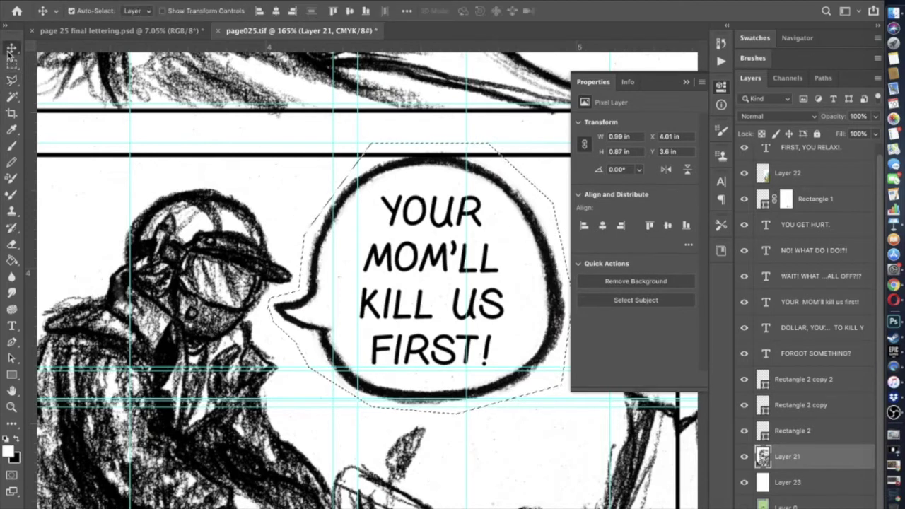
pyautogui.hotkey('shift', 'Down')
pyautogui.hotkey('shift', 'Down')
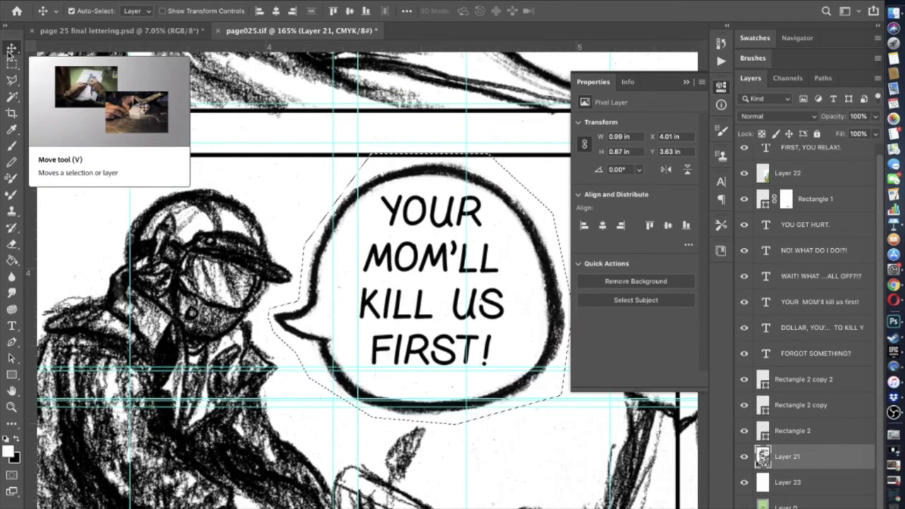
pyautogui.hotkey('shift', 'Down')
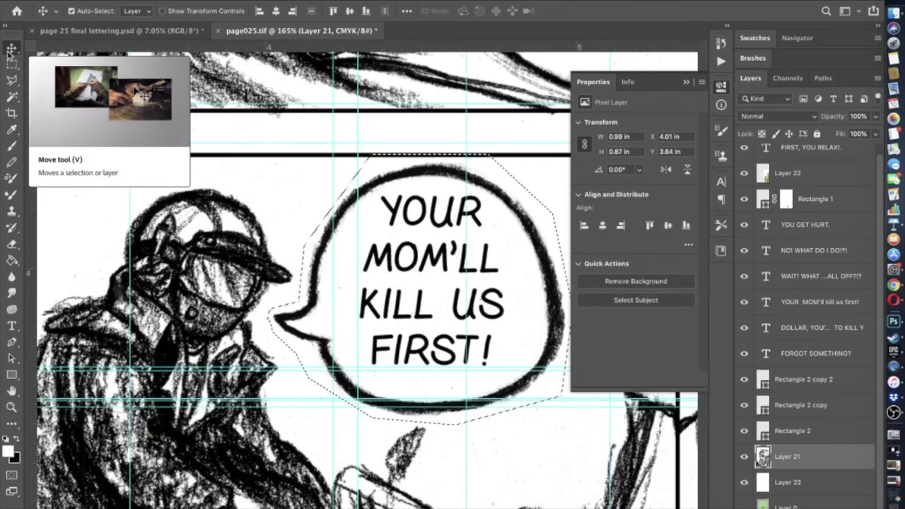
# - Nudge the "YOUR MOM'LL KILL US FIRST!" text down inside its balloon to Y 3.79 in
pyautogui.click(813, 302)
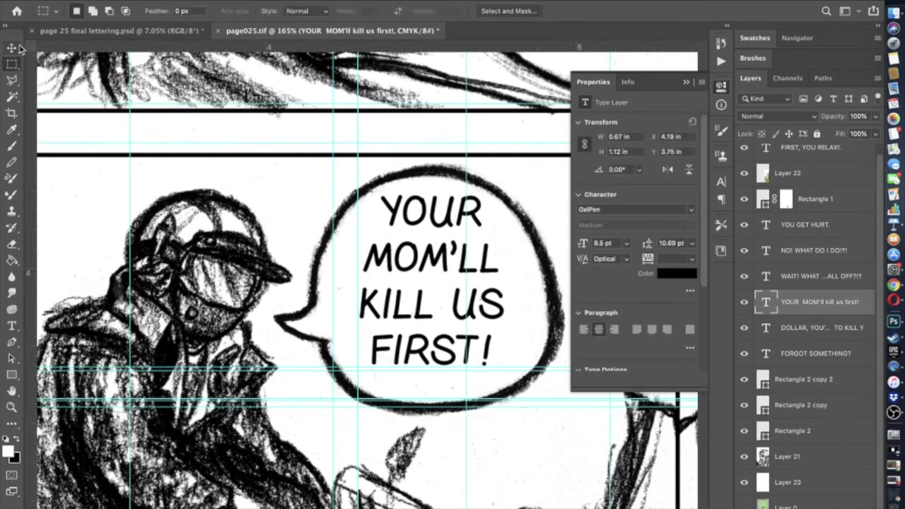
pyautogui.hotkey('shift', 'Down')
pyautogui.hotkey('shift', 'Down')
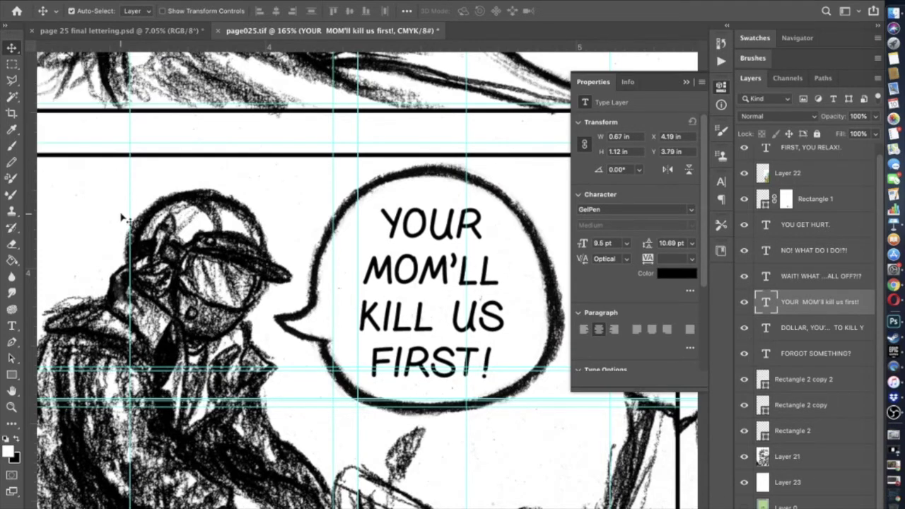
# - Examine the gutter between the first and second panel rows, briefly hiding the second-row border to compare it with the artwork
pyautogui.press('super+minus')
pyautogui.press('super+minus')
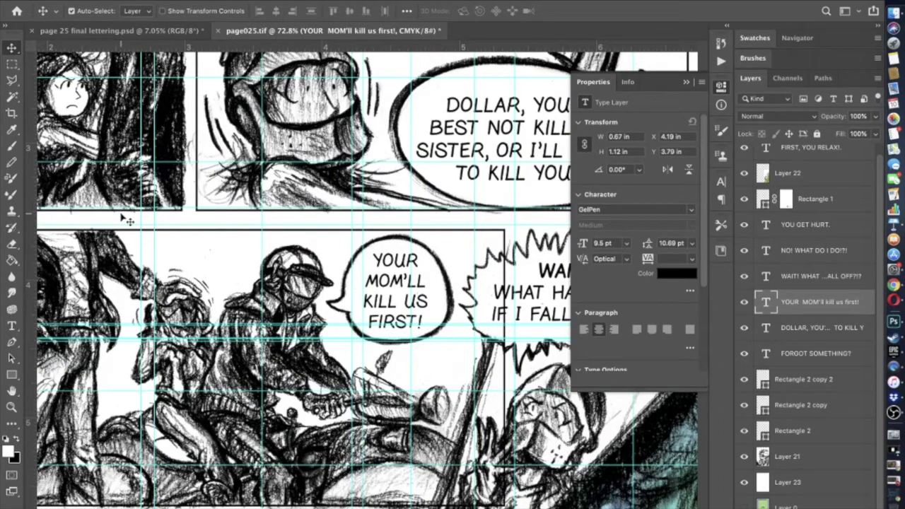
pyautogui.scroll(-2, 127, 220)
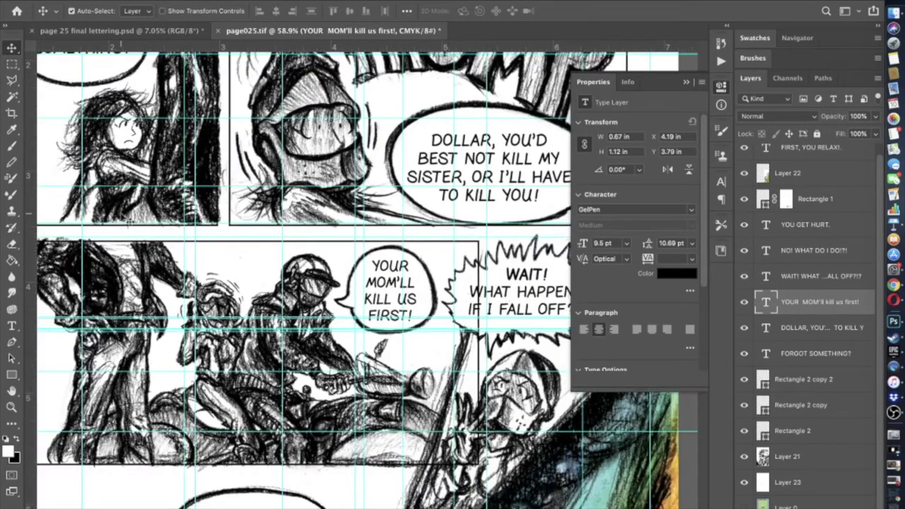
pyautogui.scroll(2, 121, 215)
pyautogui.hscroll(-2, 121, 215)
pyautogui.hscroll(1, 121, 215)
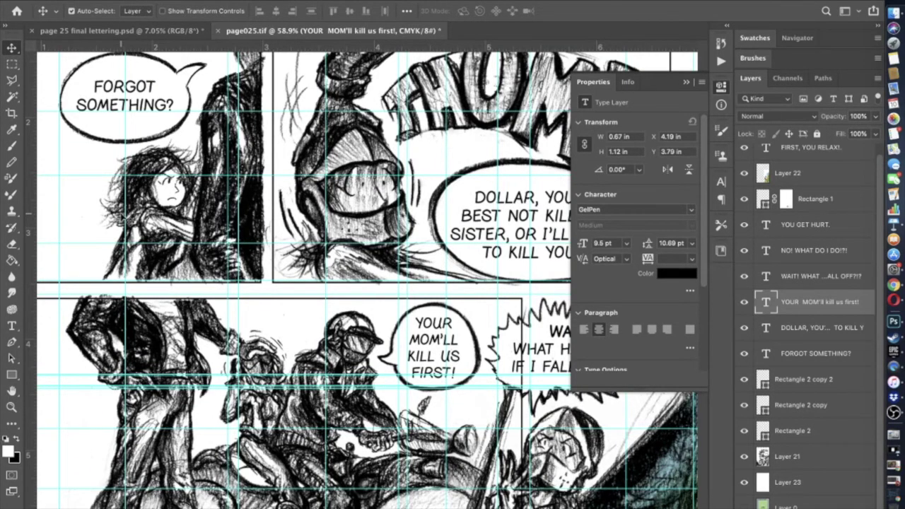
pyautogui.scroll(-2, 126, 220)
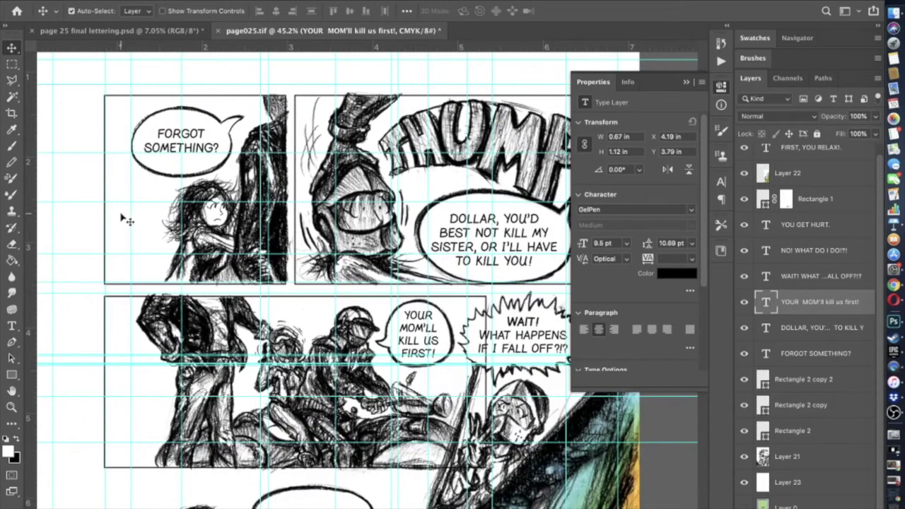
pyautogui.scroll(1, 126, 220)
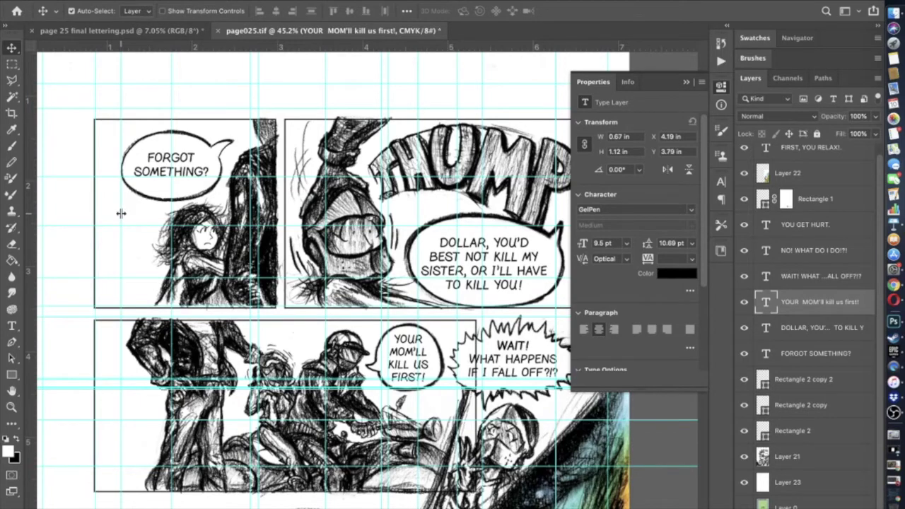
pyautogui.scroll(-2, 121, 214)
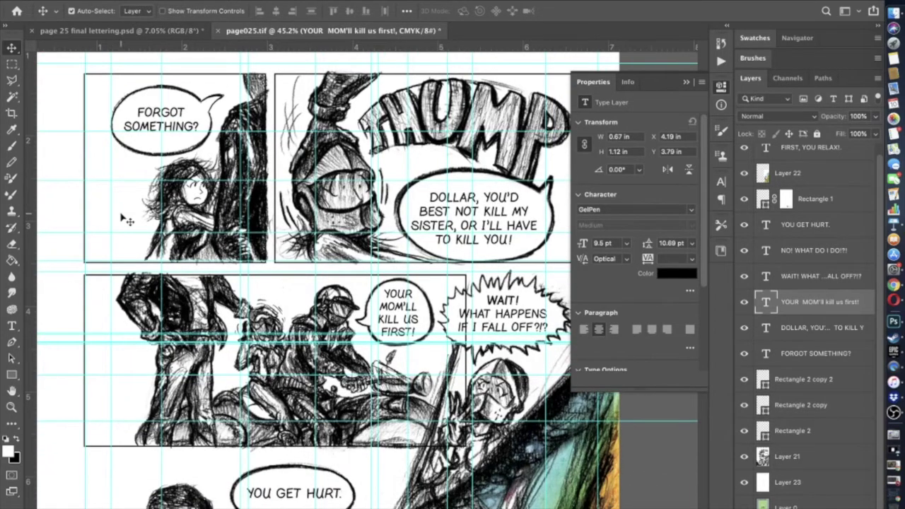
pyautogui.hscroll(-2, 126, 220)
pyautogui.scroll(5, 126, 220)
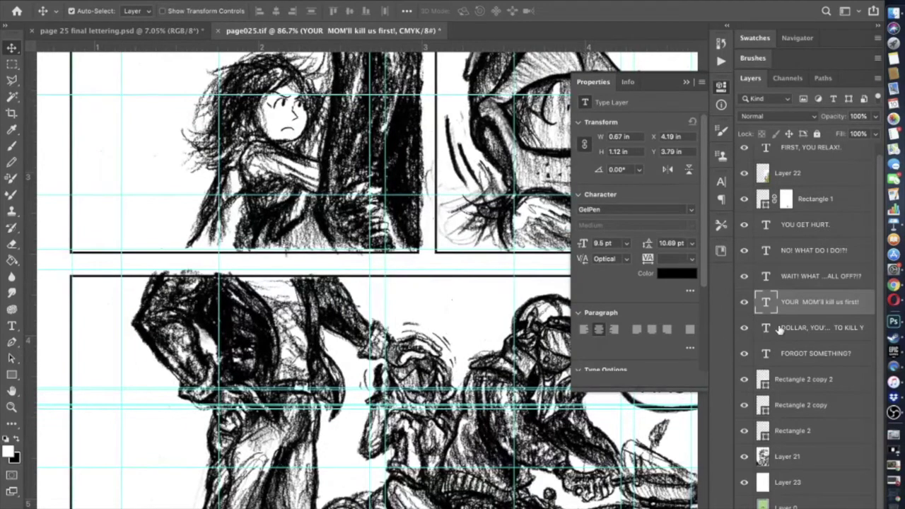
pyautogui.click(744, 379)
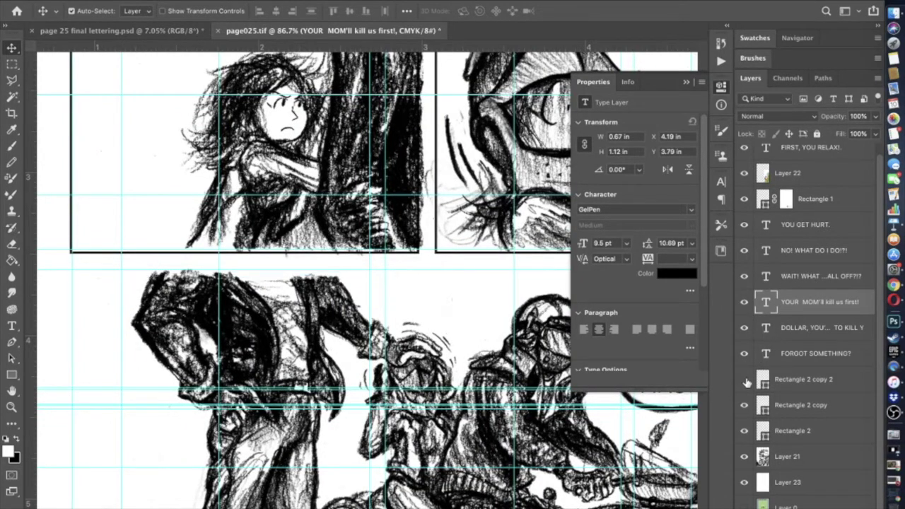
pyautogui.press('super+z')
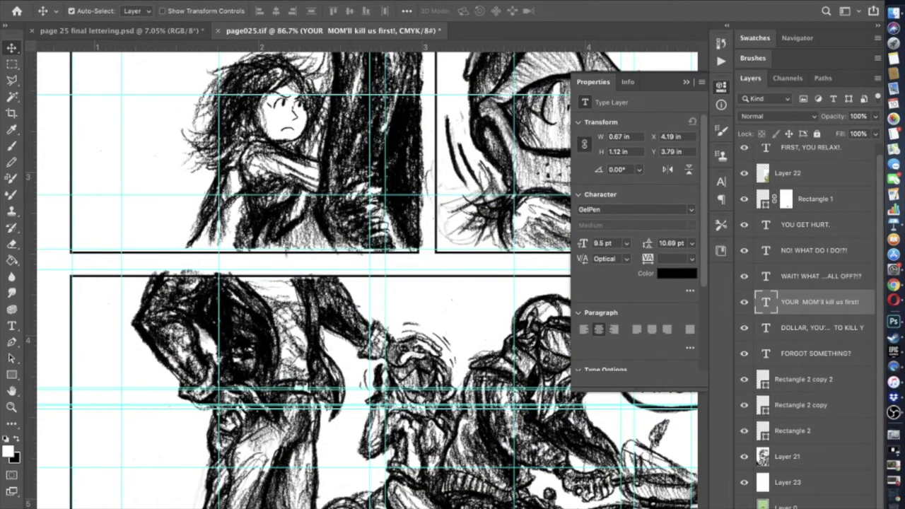
# - Free Transform the second-row border, raising its top edge to Y about 2173 px, for a height of about 1218 px, and apply it
pyautogui.click(413, 346)
pyautogui.scroll(10, 413, 346)
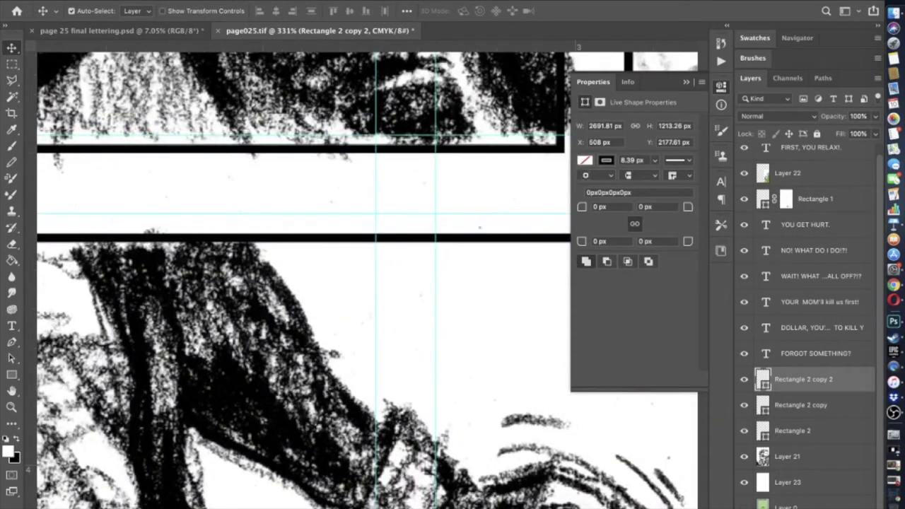
pyautogui.click(116, 0)
pyautogui.click(162, 257)
pyautogui.moveTo(326, 228)
pyautogui.mouseDown()
pyautogui.moveTo(326, 217)
pyautogui.moveTo(317, 236)
pyautogui.mouseUp()
pyautogui.press('Return')
pyautogui.scroll(-8, 317, 236)
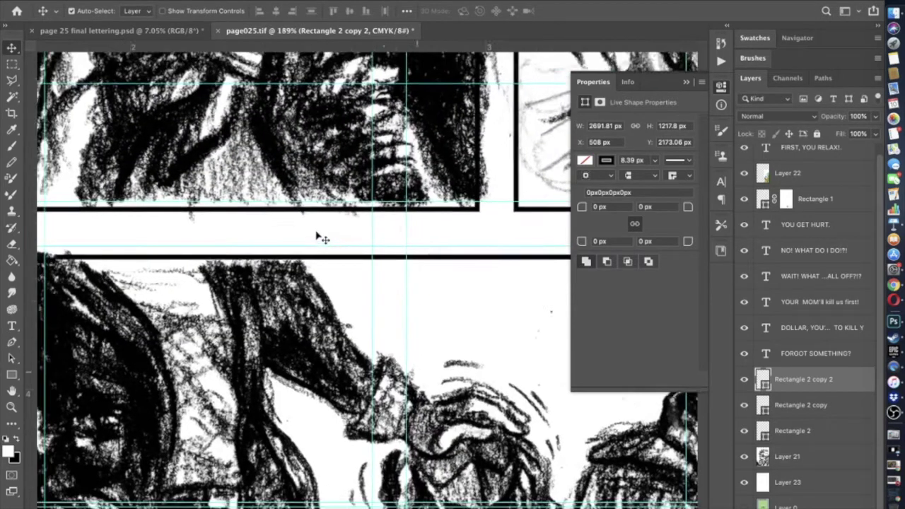
pyautogui.scroll(-4, 317, 236)
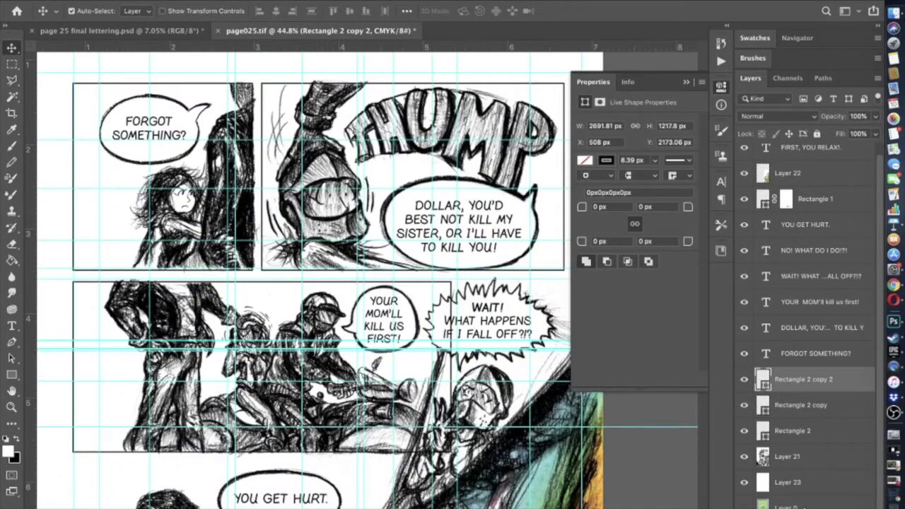
# - Add a layer mask to the second-row border and paint black with the Pencil over its right edge, across the "WAIT!" balloon and helmeted figure
pyautogui.click(790, 507)
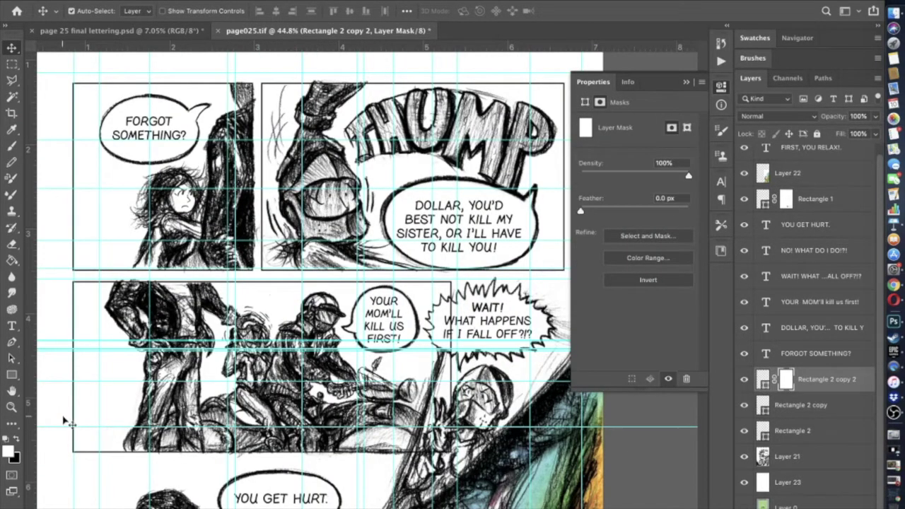
pyautogui.click(17, 439)
pyautogui.click(11, 162)
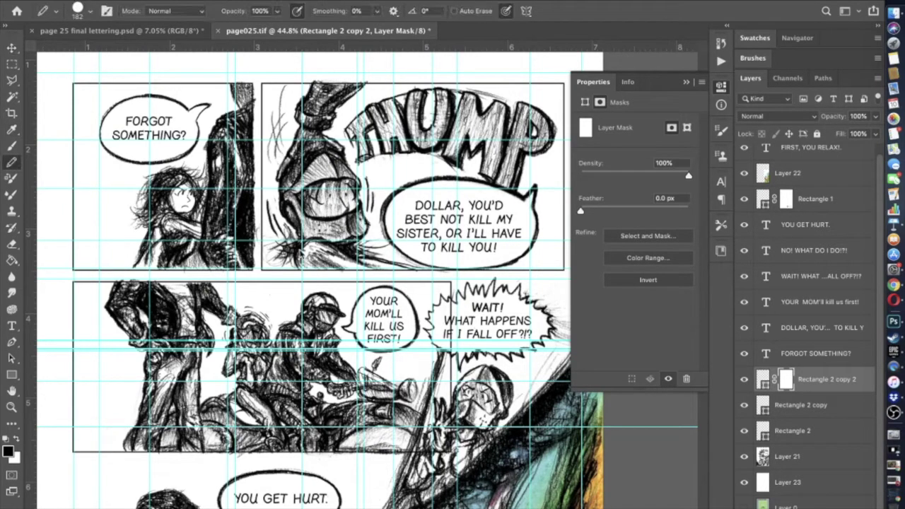
pyautogui.scroll(8, 300, 249)
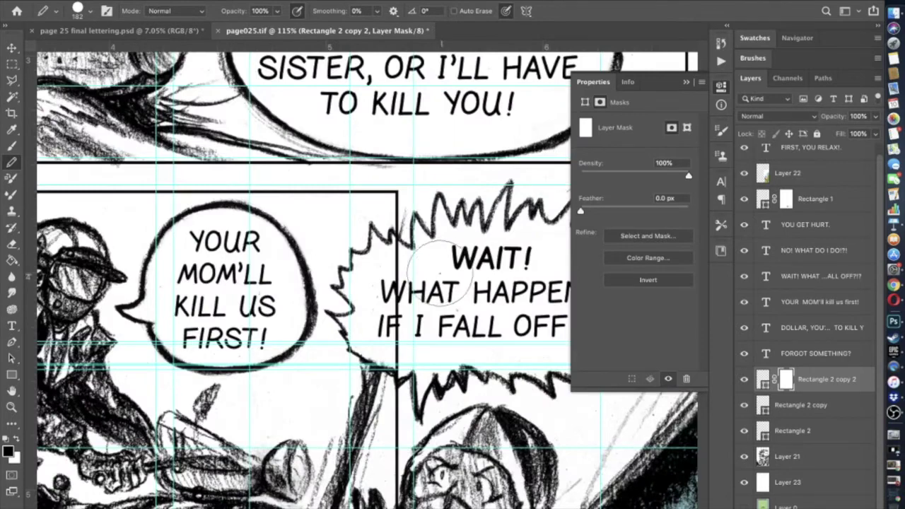
pyautogui.moveTo(396, 272); pyautogui.dragTo(409, 342)
pyautogui.scroll(-5, 408, 342)
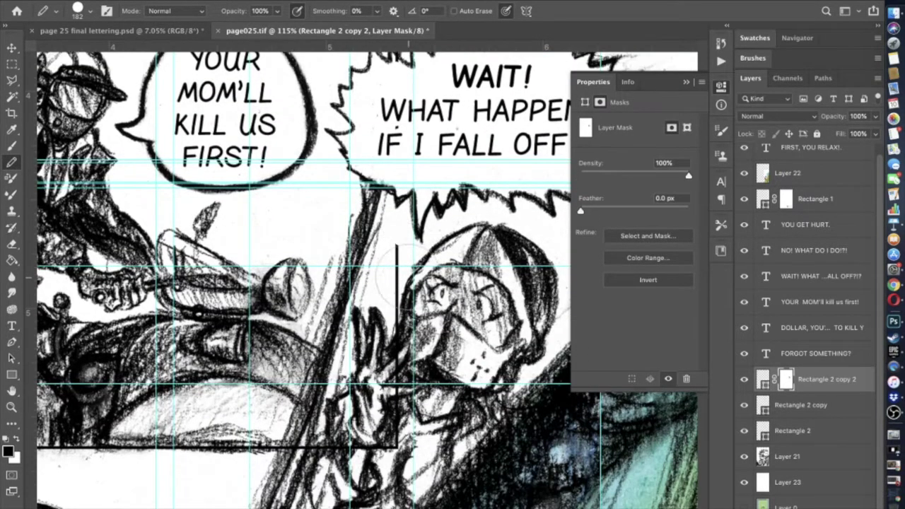
pyautogui.moveTo(399, 261)
pyautogui.mouseDown()
pyautogui.moveTo(381, 393)
pyautogui.moveTo(311, 424)
pyautogui.moveTo(342, 460)
pyautogui.moveTo(396, 446)
pyautogui.moveTo(398, 359)
pyautogui.mouseUp()
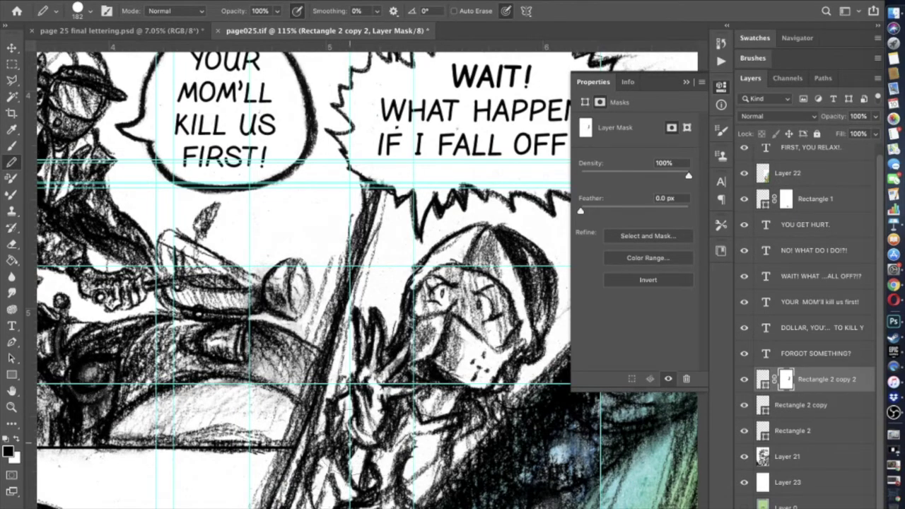
# - Examine the masked border around the "WAIT!" balloon up close, and compare the gutters between the panels across the page
pyautogui.press('super+minus')
pyautogui.scroll(-1, 361, 442)
pyautogui.scroll(-2, 357, 445)
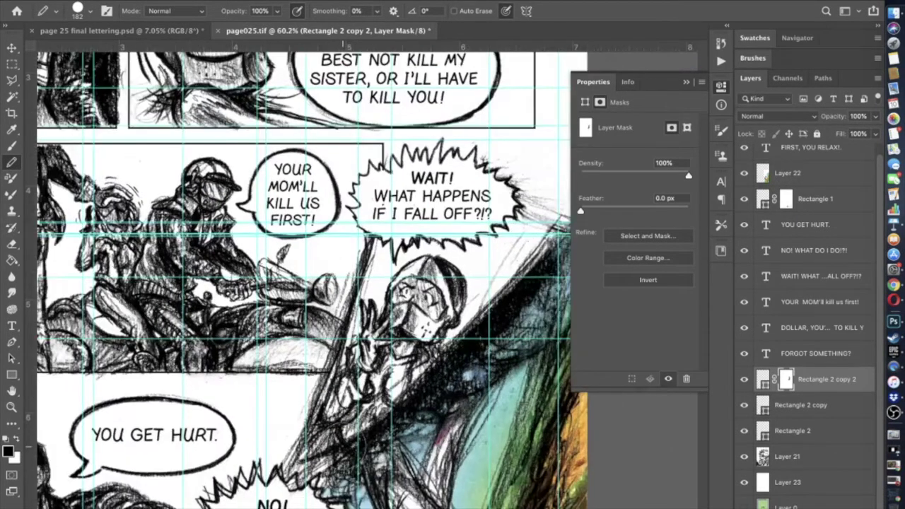
pyautogui.scroll(2, 304, 283)
pyautogui.press('super+plus')
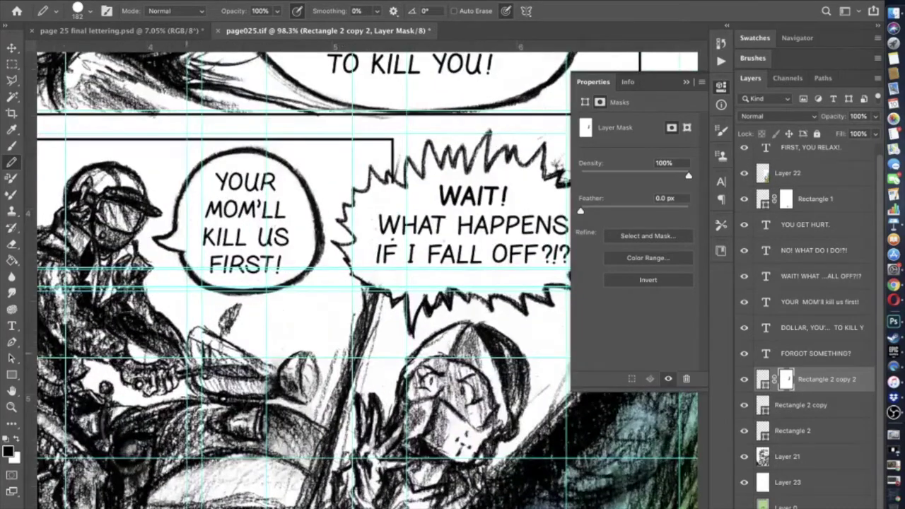
pyautogui.click(14, 146)
pyautogui.press('super+plus')
pyautogui.scroll(3, 234, 186)
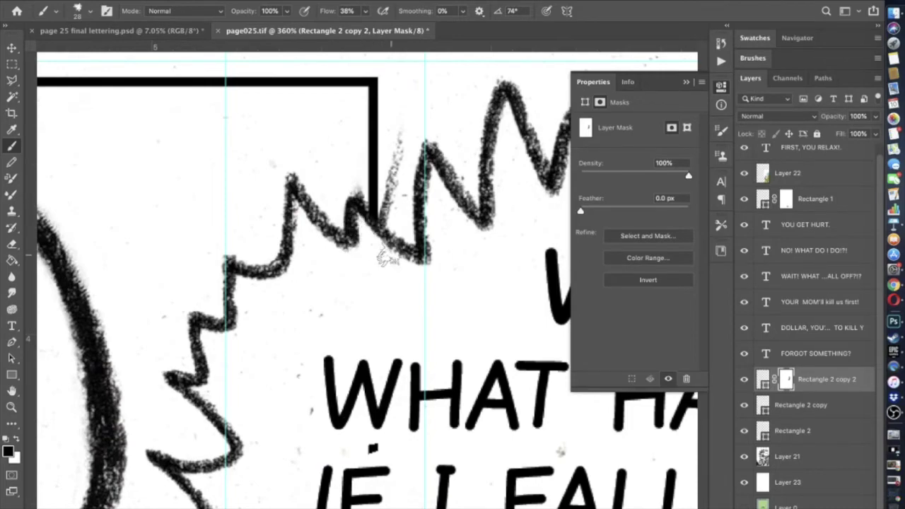
pyautogui.scroll(-5, 385, 258)
pyautogui.scroll(-3, 375, 239)
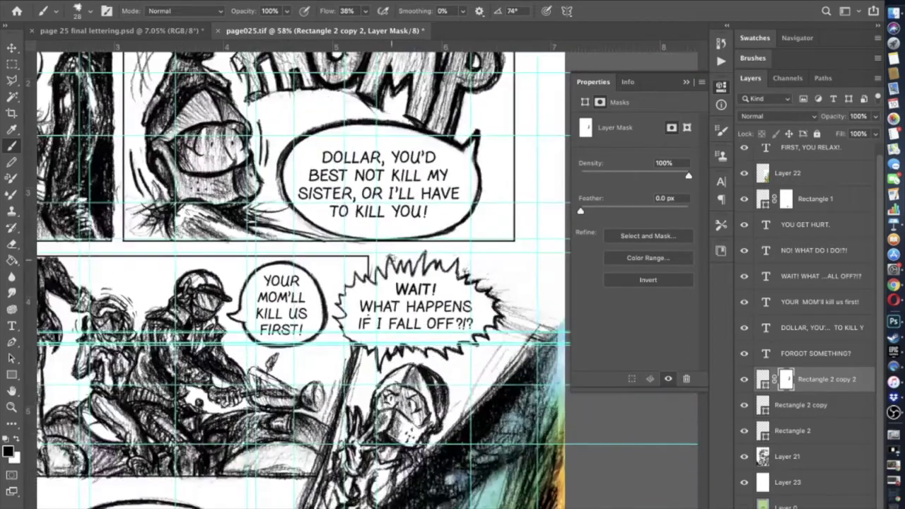
pyautogui.scroll(-2, 373, 237)
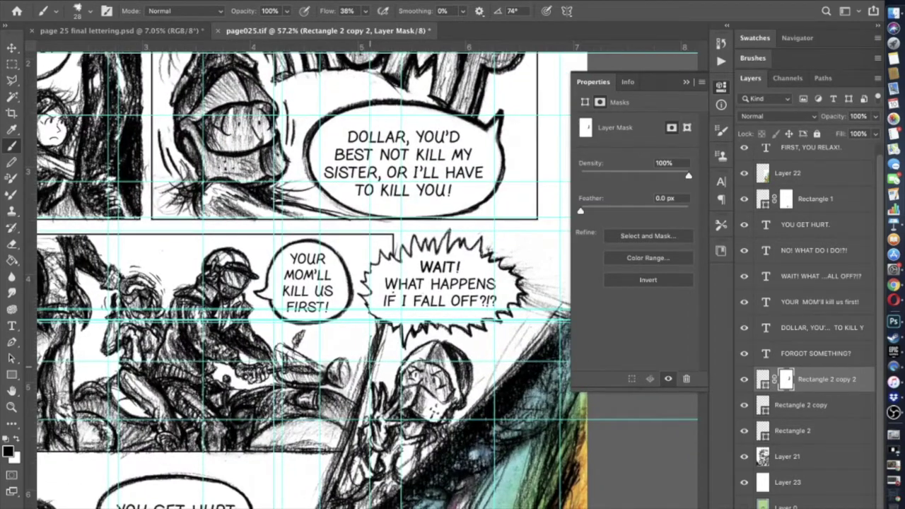
pyautogui.scroll(-2, 373, 237)
pyautogui.scroll(-2, 373, 238)
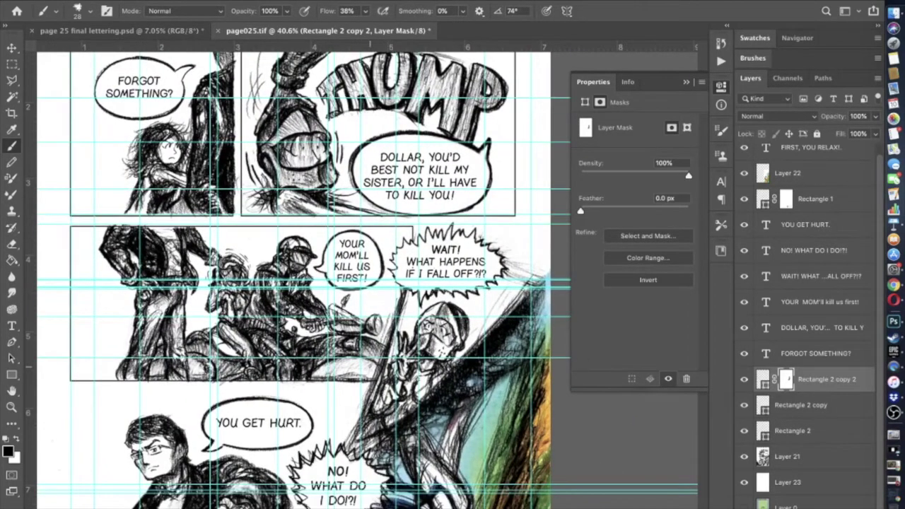
pyautogui.scroll(-4, 373, 238)
pyautogui.scroll(3, 373, 238)
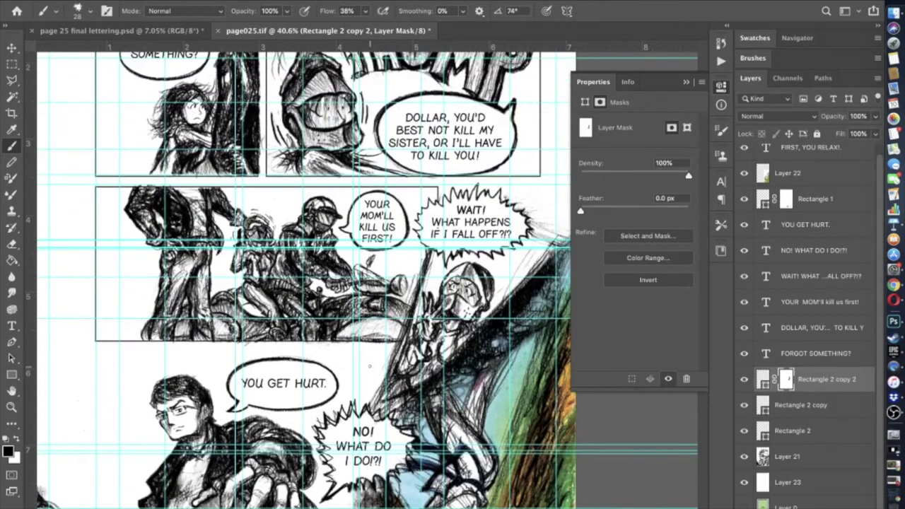
pyautogui.scroll(6, 373, 237)
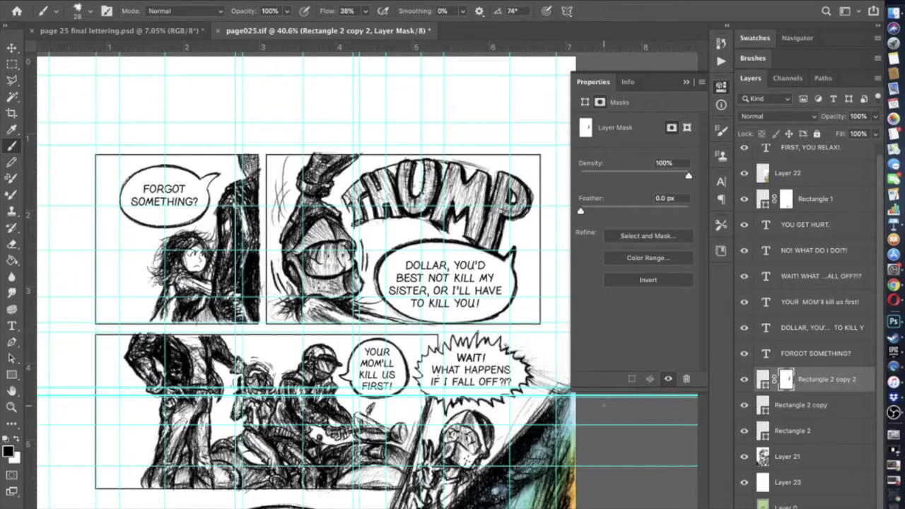
pyautogui.scroll(-20, 373, 237)
pyautogui.scroll(20, 603, 405)
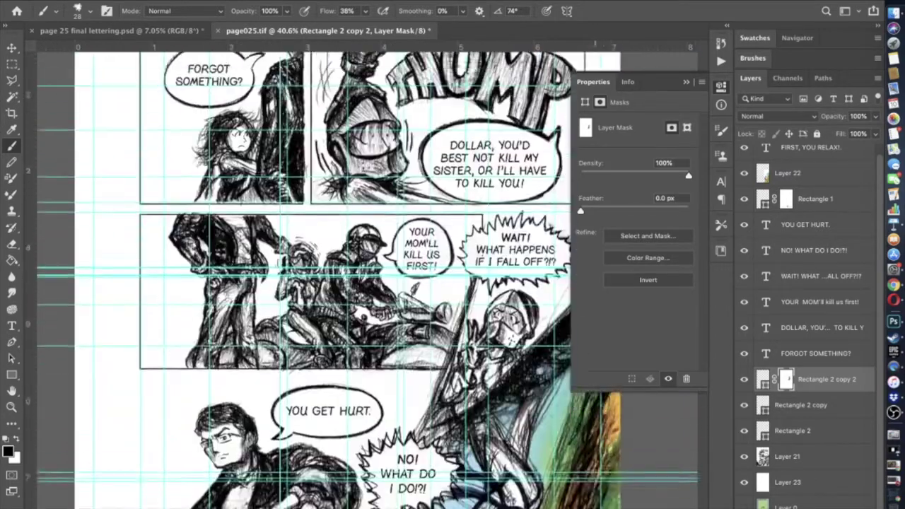
# - Move the horizontal guide in the gutter below the first row onto the second-row border's outer top edge
pyautogui.scroll(-2, 338, 264)
pyautogui.scroll(5, 337, 264)
pyautogui.scroll(10, 334, 290)
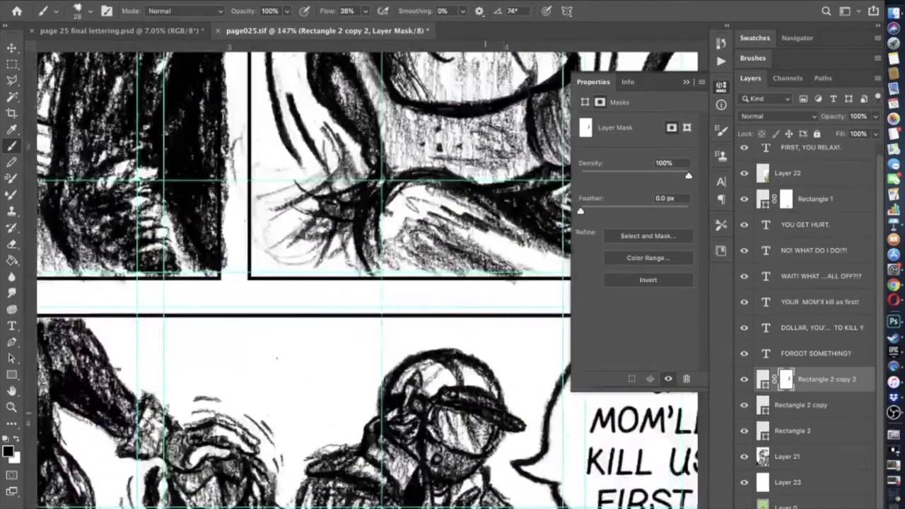
pyautogui.hscroll(-5, 297, 424)
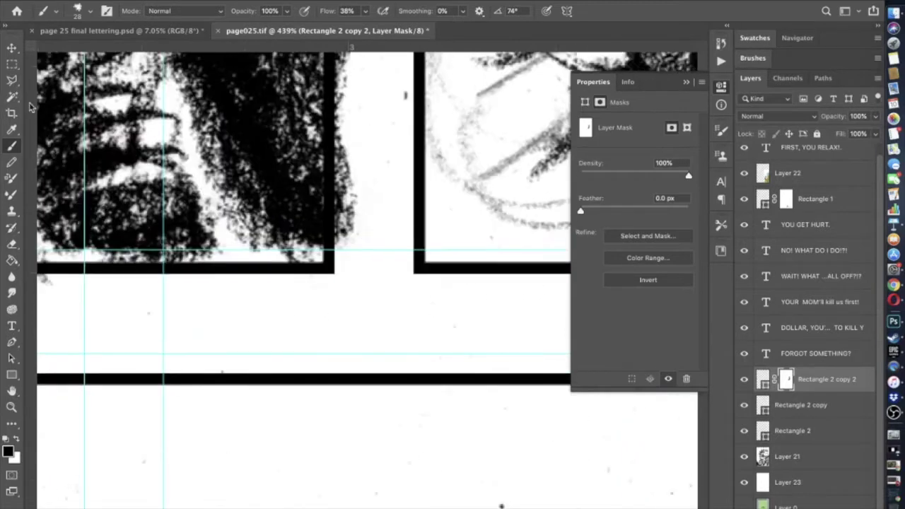
pyautogui.click(11, 48)
pyautogui.moveTo(184, 353); pyautogui.dragTo(185, 373)
# - Marquee a square as wide as the vertical guide gap above the second-row border, place a horizontal guide at its top edge, and deselect
pyautogui.click(11, 64)
pyautogui.hscroll(-2, 152, 297)
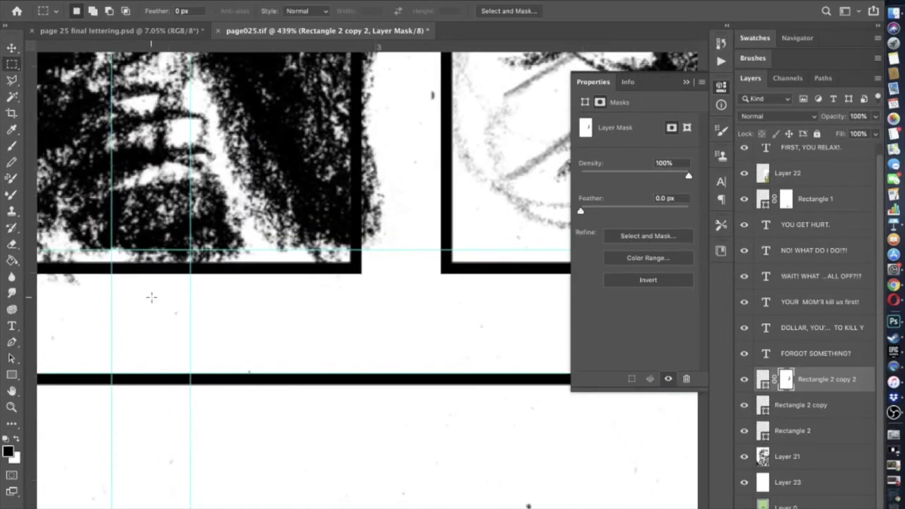
pyautogui.moveTo(111, 368); pyautogui.dragTo(222, 294)
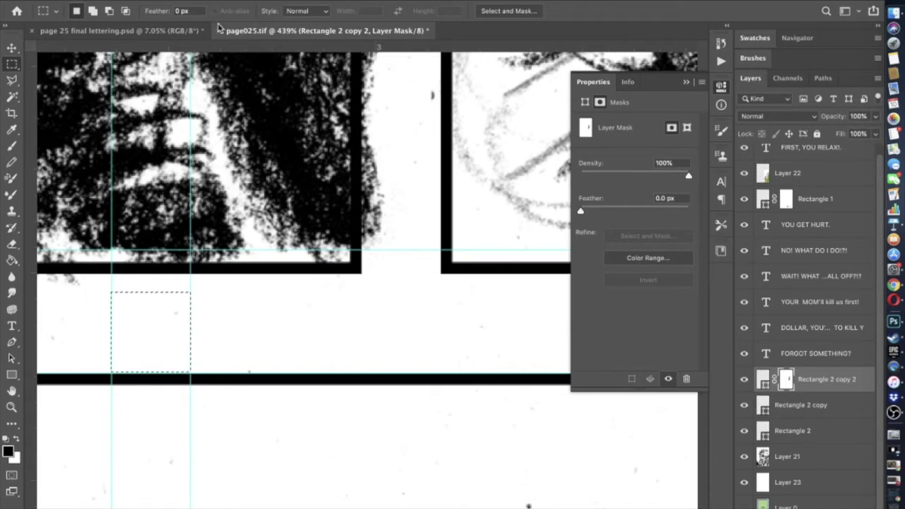
pyautogui.moveTo(223, 45); pyautogui.dragTo(181, 291)
pyautogui.press('super+d')
# - Identify the two first-row border layers, Rectangle 2 and Rectangle 2 copy, and nudge them down together to Y 774.82 px
pyautogui.click(743, 404)
pyautogui.click(743, 404)
pyautogui.click(743, 430)
pyautogui.click(743, 430)
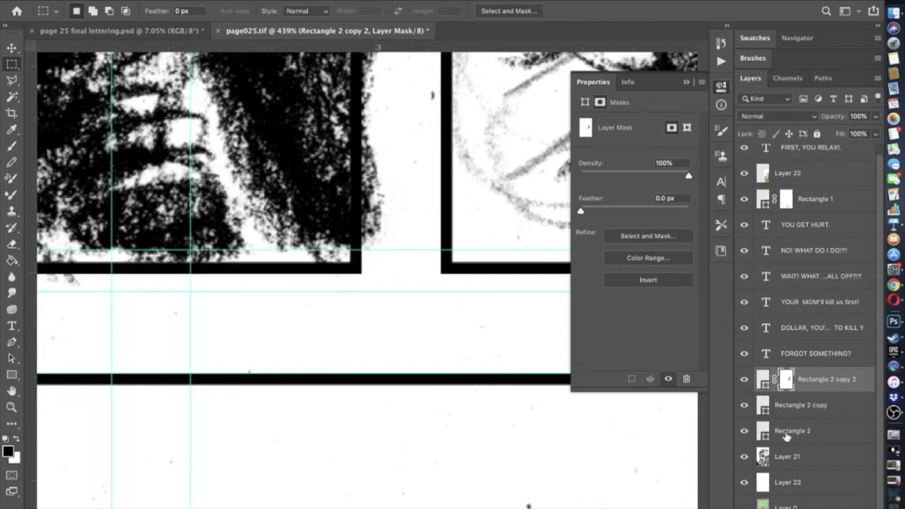
pyautogui.click(786, 426)
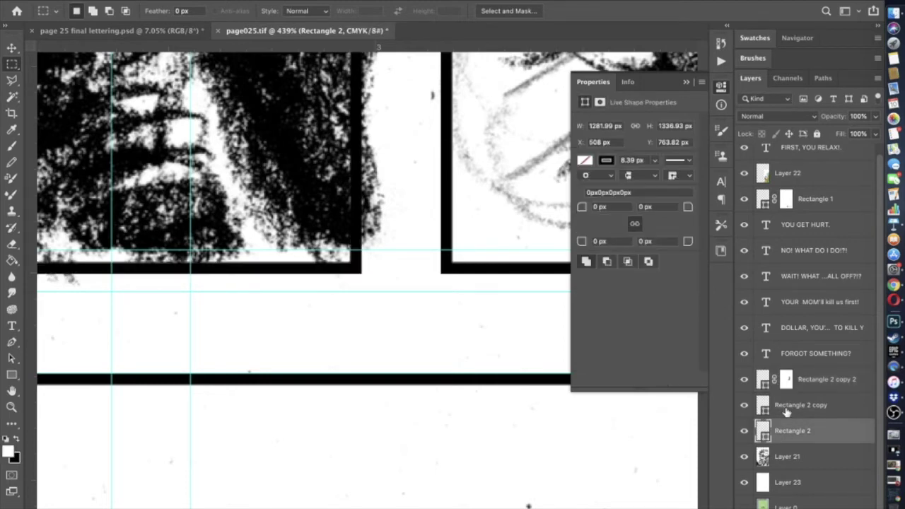
pyautogui.keyDown('shift'); pyautogui.click(785, 411); pyautogui.keyUp('shift')
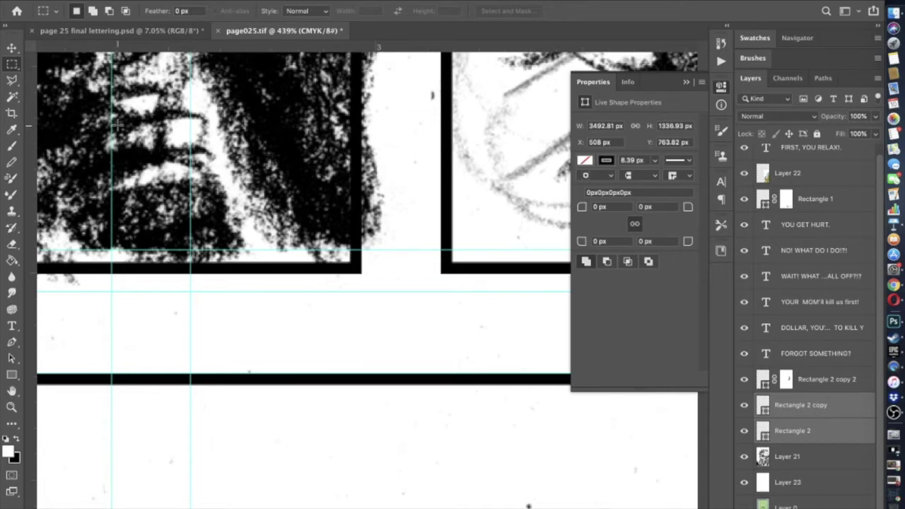
pyautogui.click(12, 48)
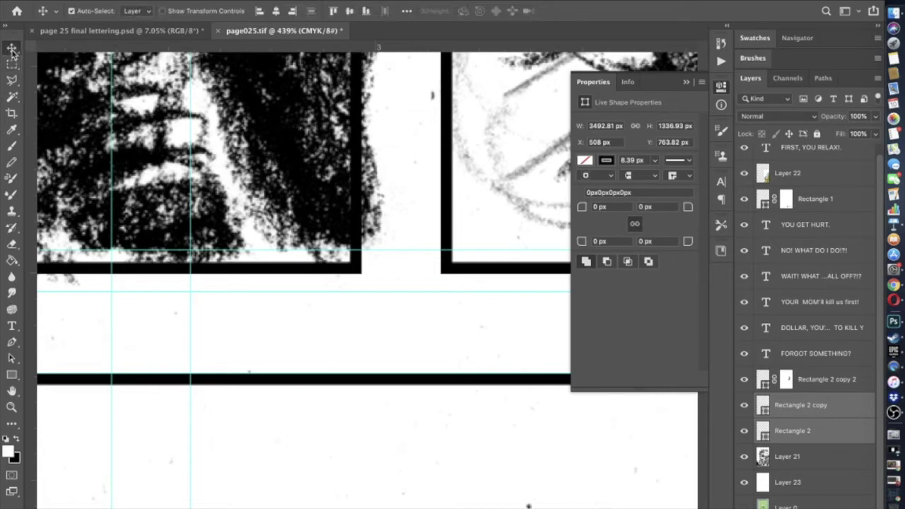
pyautogui.hotkey('shift', 'Down')
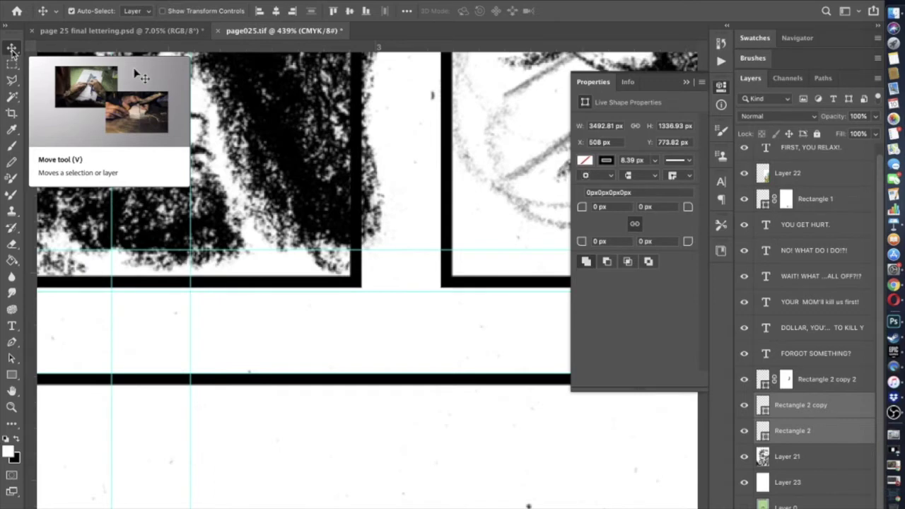
pyautogui.press('Down')
pyautogui.press('Down')
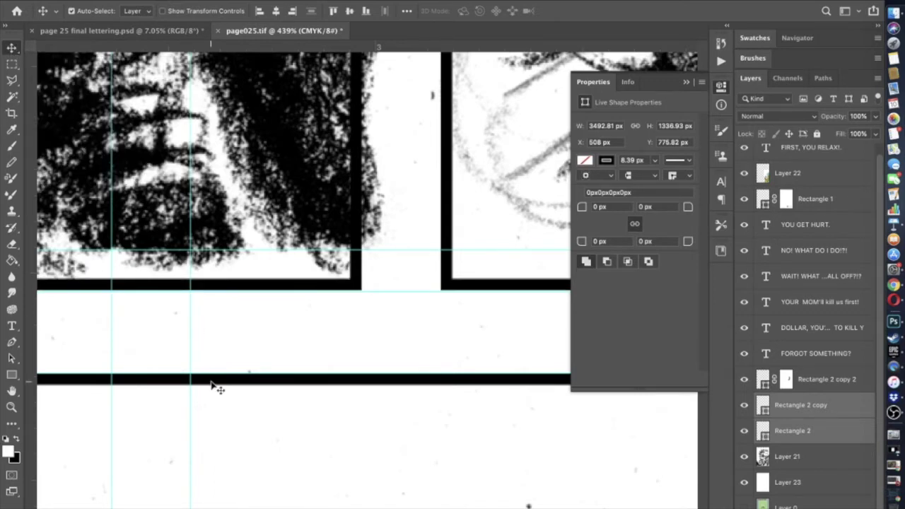
pyautogui.press('Up')
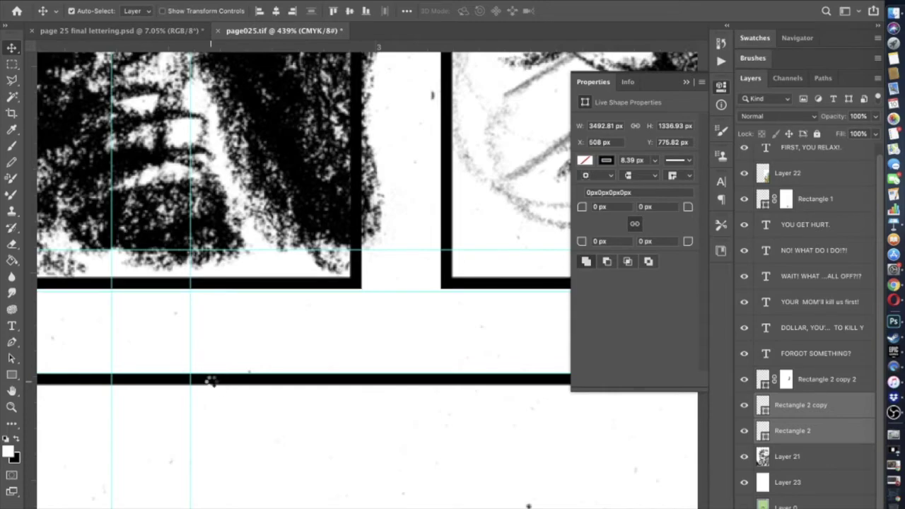
# - On Layer 21, marquee the entire first-row artwork, nudge it down to a selection Y of 0.9 in, and deselect
pyautogui.scroll(-5, 211, 382)
pyautogui.scroll(-7, 210, 385)
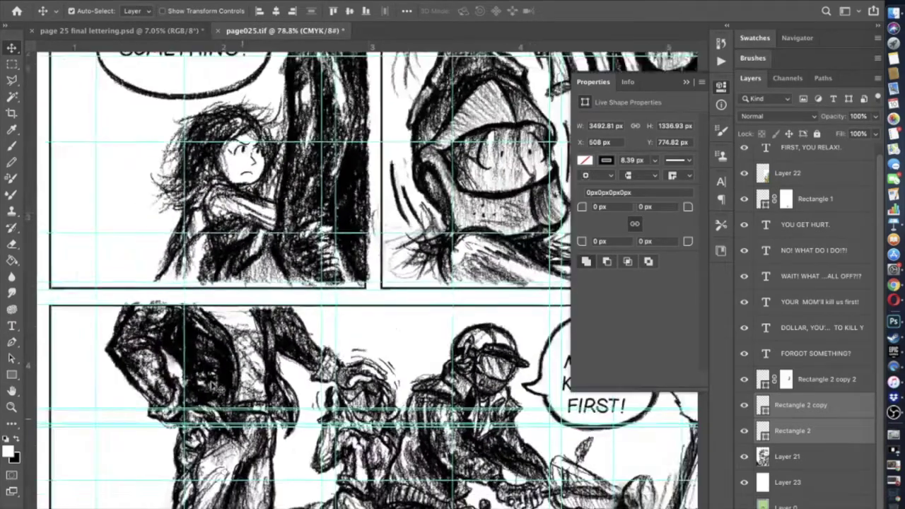
pyautogui.scroll(-1, 210, 382)
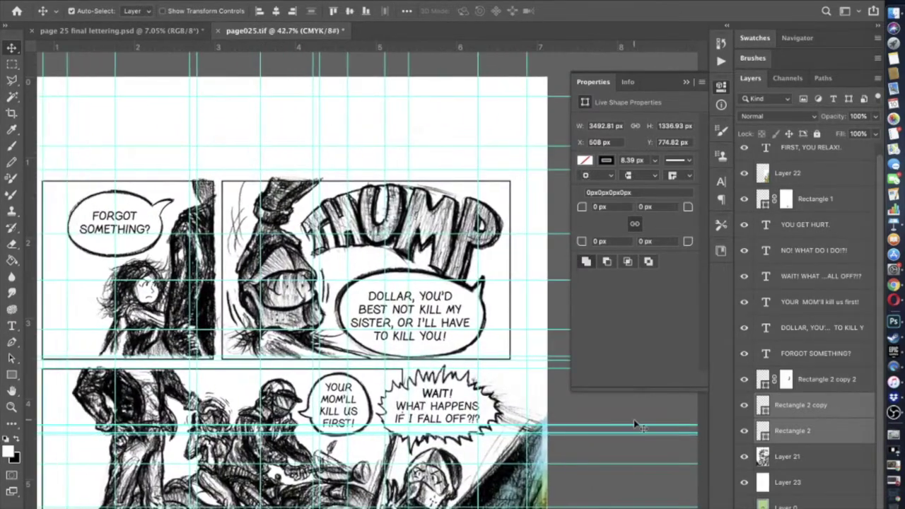
pyautogui.click(795, 457)
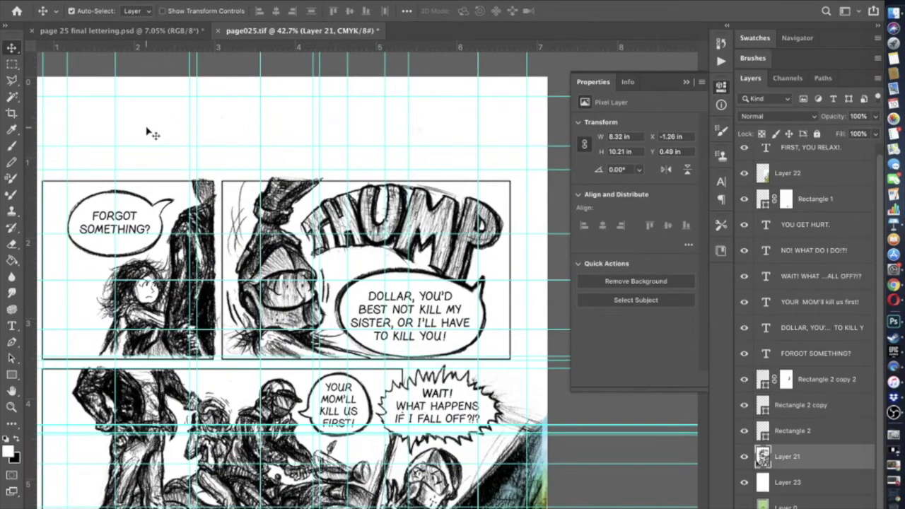
pyautogui.click(12, 64)
pyautogui.press('super+minus')
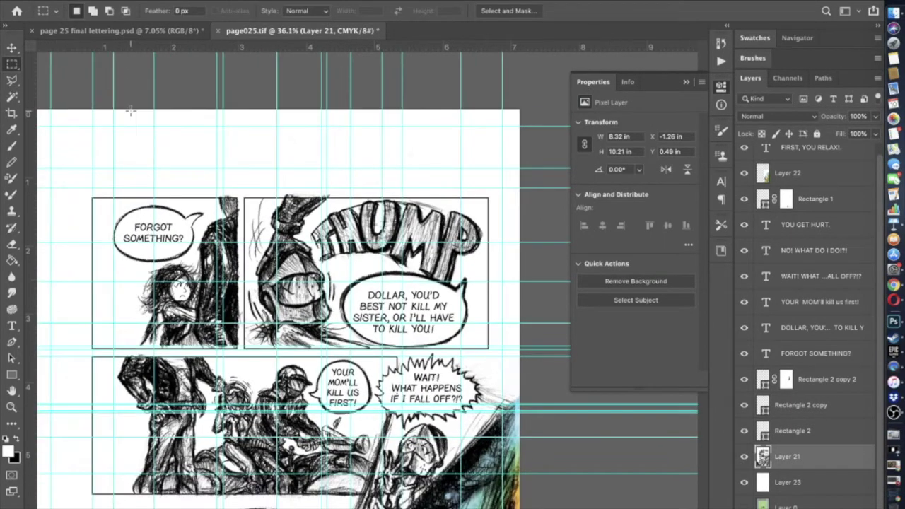
pyautogui.moveTo(65, 166); pyautogui.dragTo(497, 349)
pyautogui.press('Down')
pyautogui.press('Down')
pyautogui.press('Down')
pyautogui.press('Down')
pyautogui.press('Down')
pyautogui.press('Down')
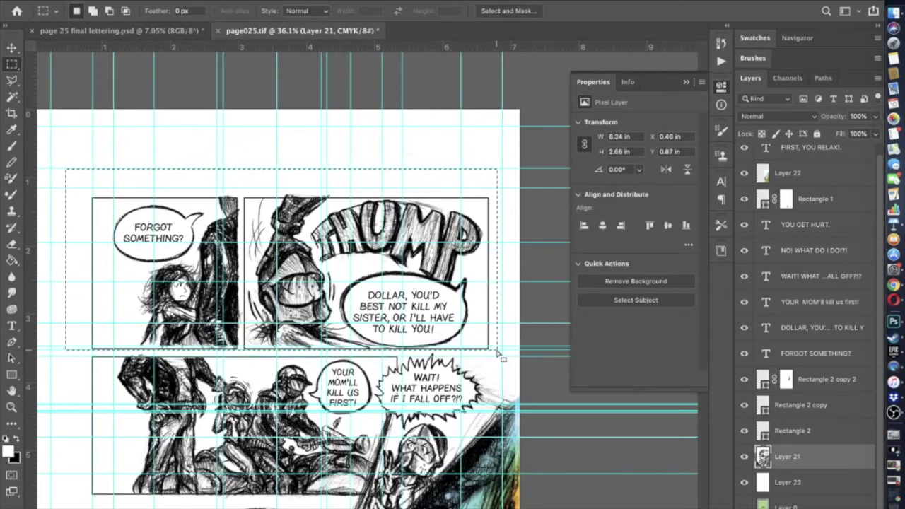
pyautogui.click(13, 50)
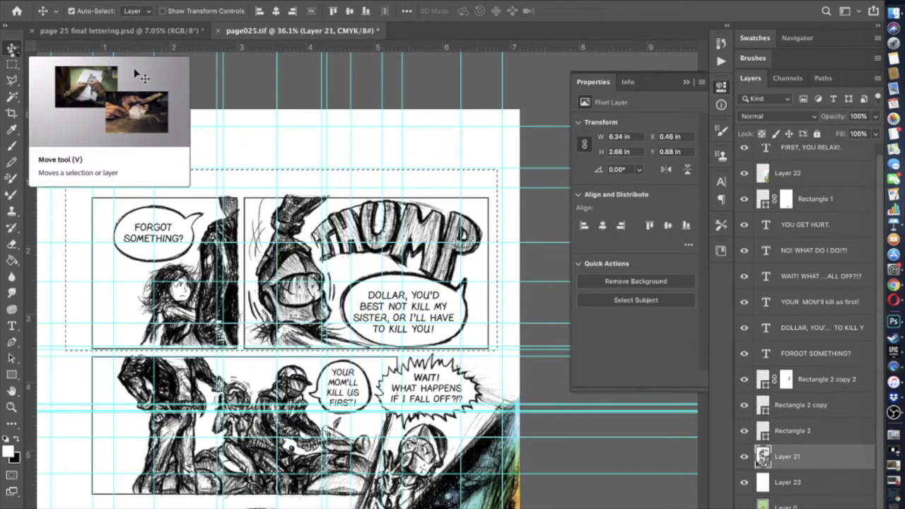
pyautogui.press('Down')
pyautogui.press('Down')
pyautogui.press('Down')
pyautogui.press('Down')
pyautogui.press('Down')
pyautogui.press('Down')
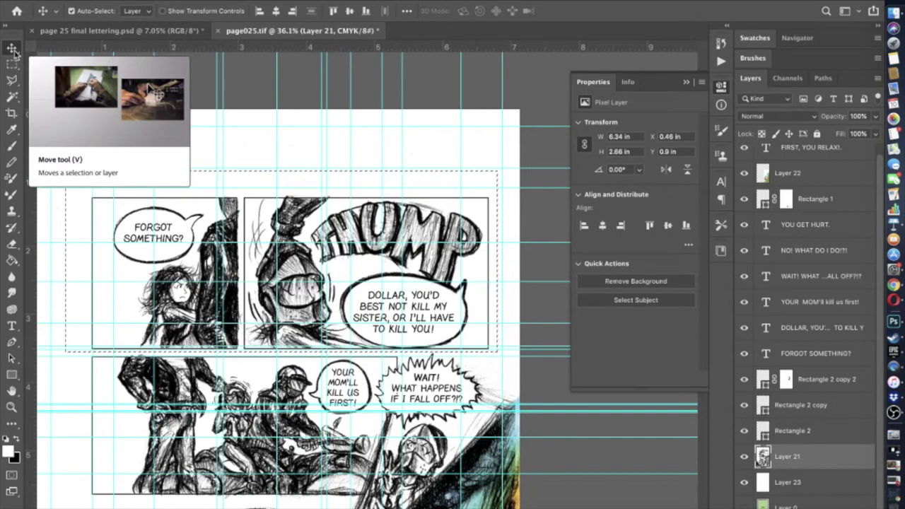
pyautogui.click(14, 65)
pyautogui.press('super+d')
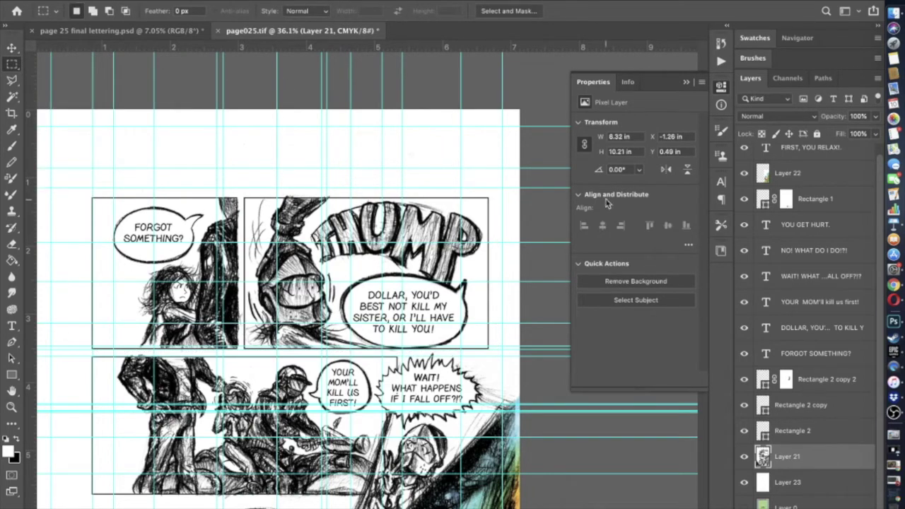
# - Nudge the "FORGOT SOMETHING?" and "DOLLAR, YOU'D BEST NOT KILL MY SISTER" texts down together to Y 1.69 in
pyautogui.click(797, 355)
pyautogui.keyDown('shift'); pyautogui.click(811, 328); pyautogui.keyUp('shift')
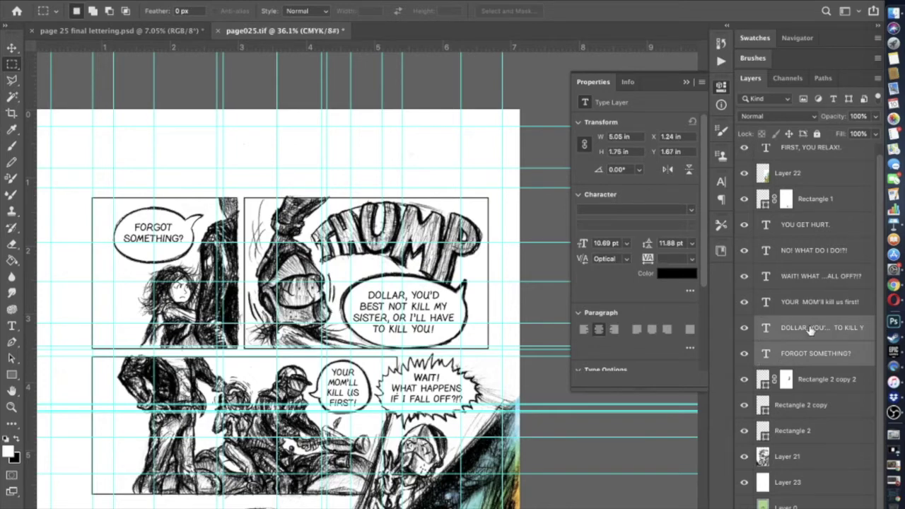
pyautogui.click(12, 48)
pyautogui.press('Down')
pyautogui.press('Down')
pyautogui.press('Down')
pyautogui.press('Down')
pyautogui.press('Down')
pyautogui.press('Down')
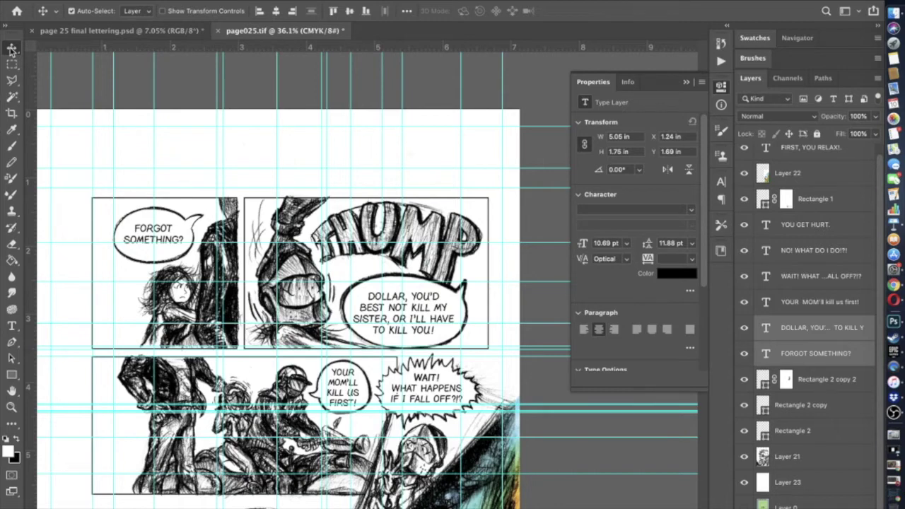
# - Nudge the "DOLLAR, YOU'D BEST NOT KILL MY SISTER" text right to X 4.56 in and rotate it 1.13°
pyautogui.click(823, 328)
pyautogui.press('Right')
pyautogui.press('Right')
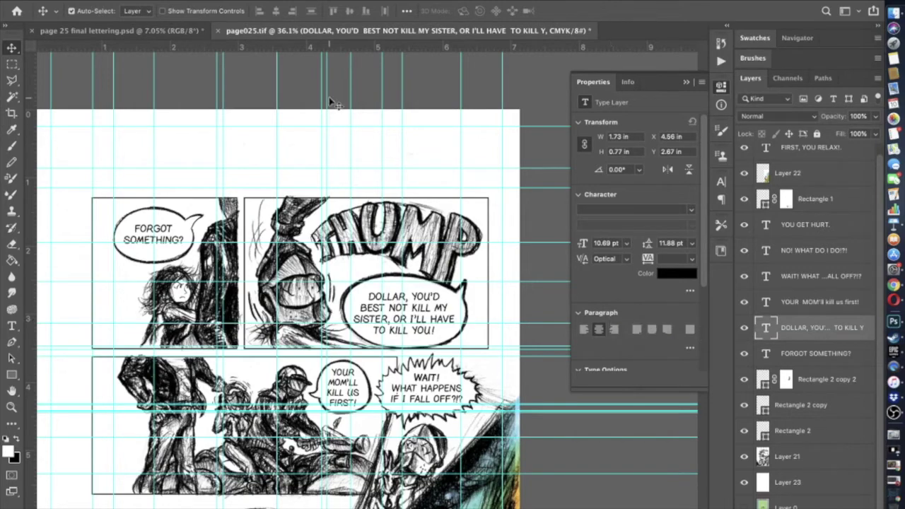
pyautogui.click(133, 2)
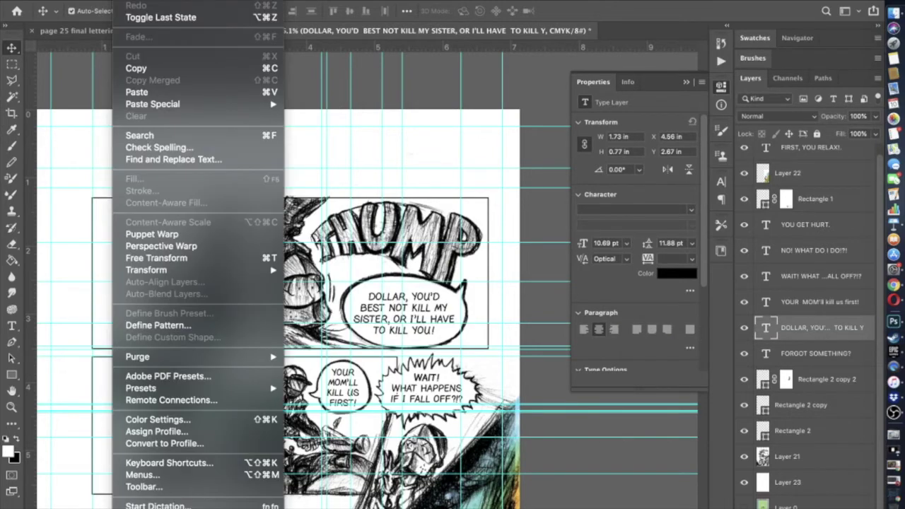
pyautogui.click(163, 259)
pyautogui.press('super+plus')
pyautogui.press('super+plus')
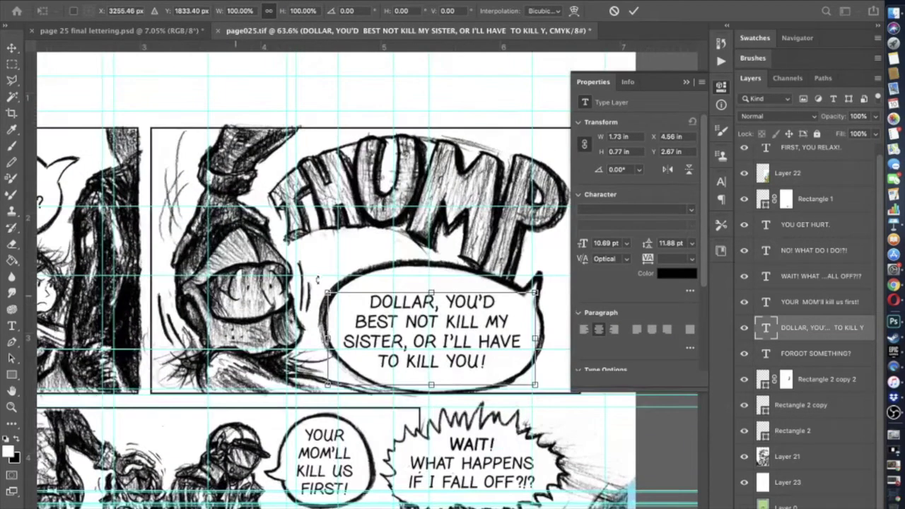
pyautogui.scroll(1, 318, 280)
pyautogui.moveTo(304, 288)
pyautogui.mouseDown()
pyautogui.moveTo(318, 277)
pyautogui.moveTo(302, 282)
pyautogui.mouseUp()
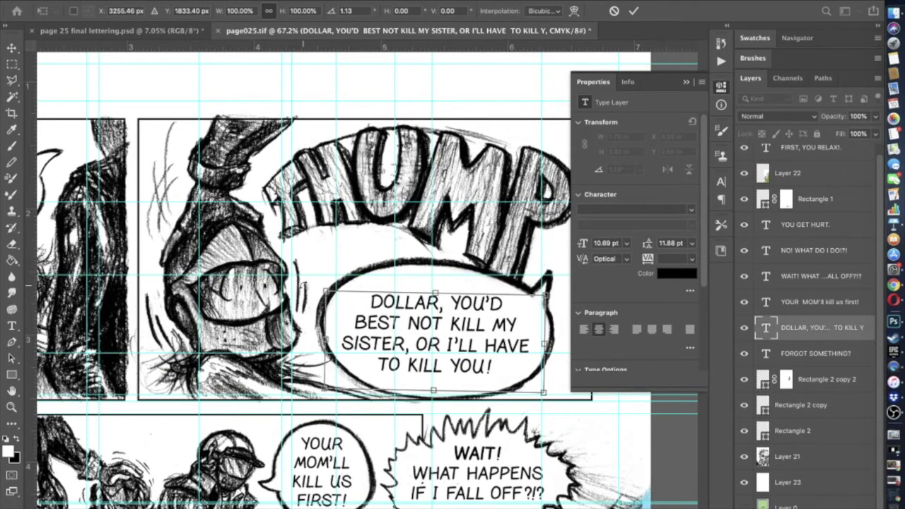
pyautogui.click(12, 48)
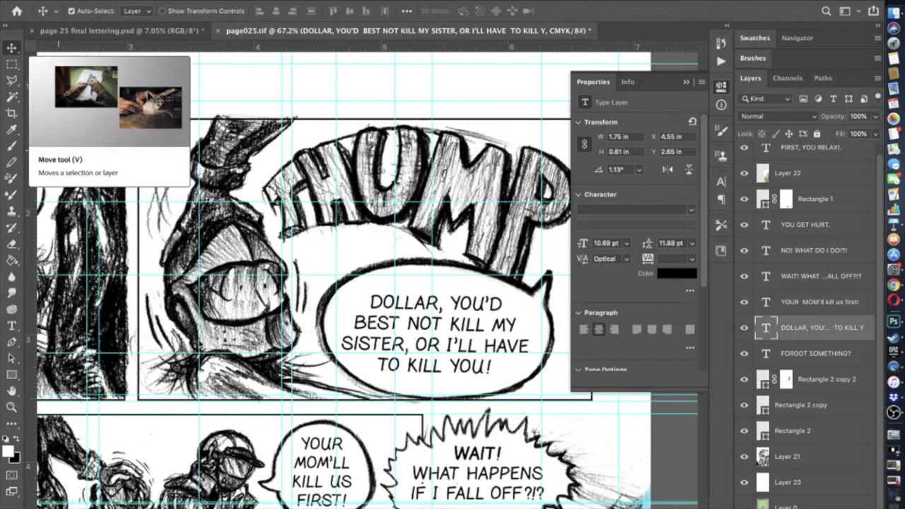
# - Set the word "YOU!" in the "DOLLAR, YOU'D BEST NOT KILL MY SISTER" balloon to the GelPenHeavy font
pyautogui.press('super+minus')
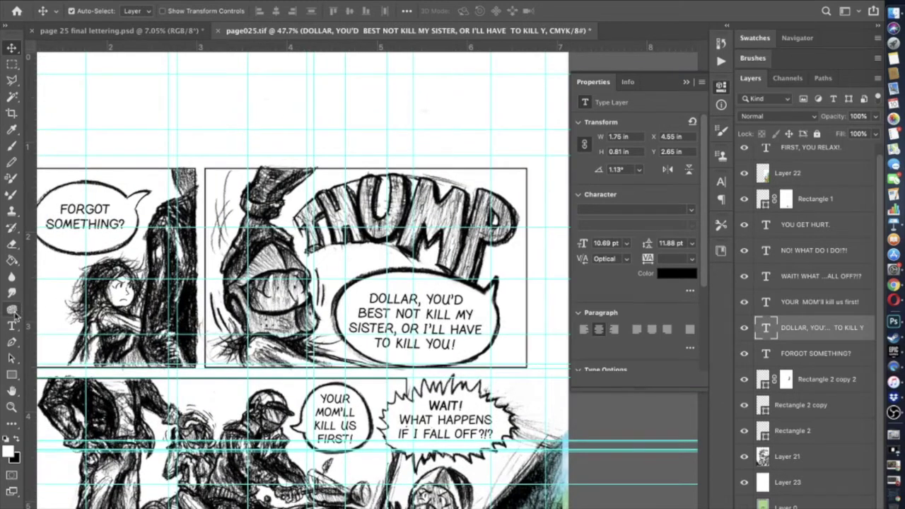
pyautogui.click(11, 325)
pyautogui.moveTo(358, 312); pyautogui.dragTo(389, 313)
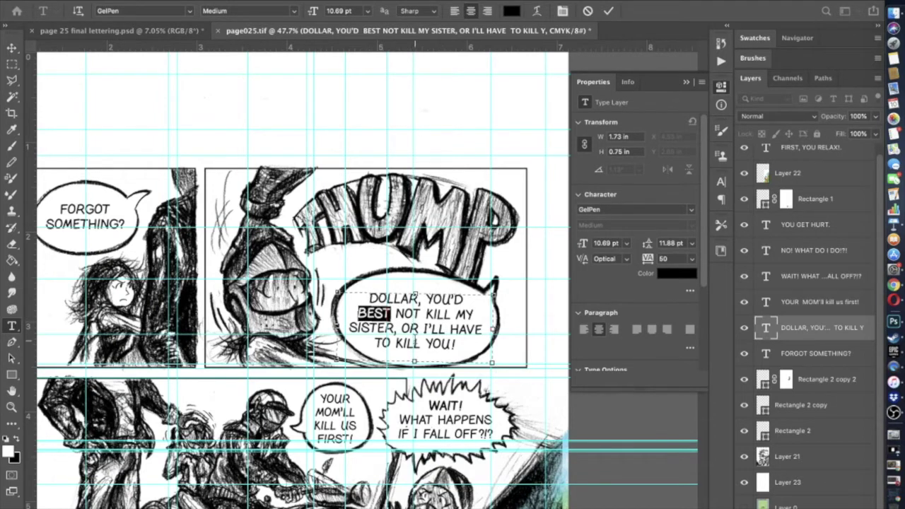
pyautogui.moveTo(430, 342)
pyautogui.mouseDown()
pyautogui.moveTo(444, 342)
pyautogui.moveTo(422, 343)
pyautogui.mouseUp()
pyautogui.click(138, 8)
pyautogui.write('gel')
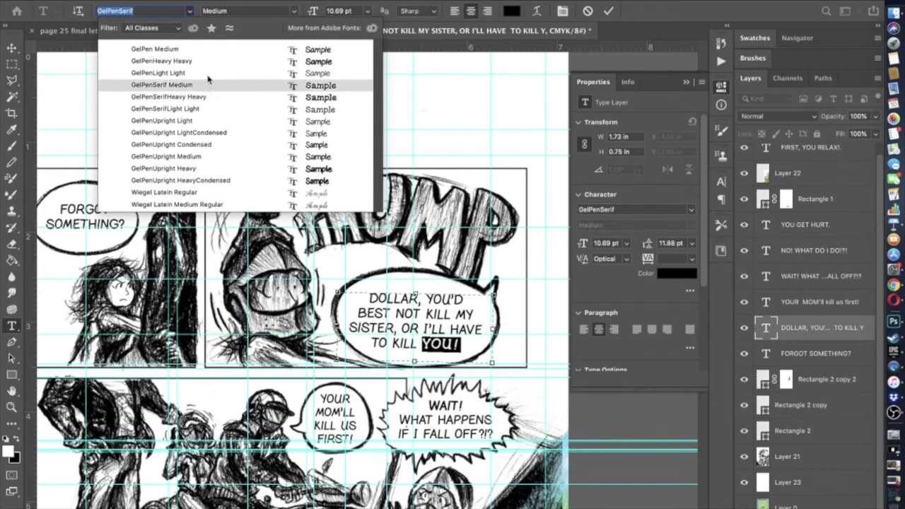
pyautogui.click(161, 61)
pyautogui.click(375, 298)
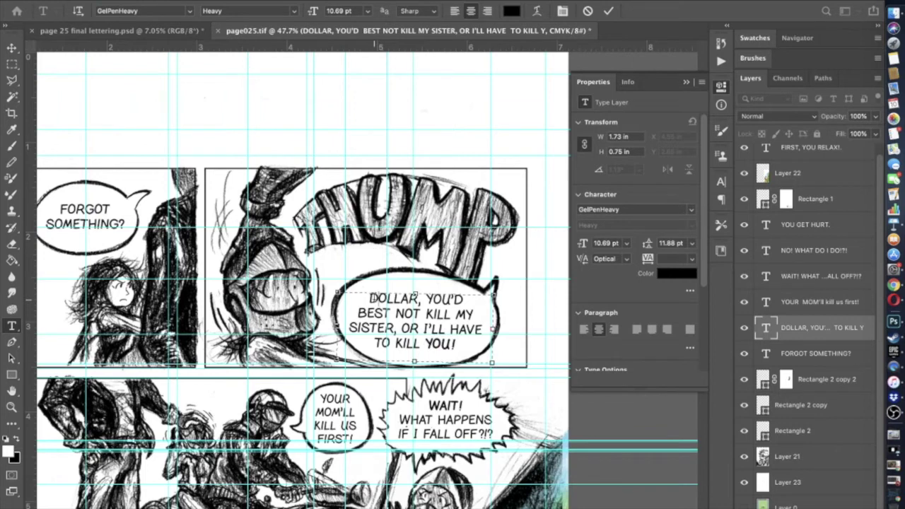
# - Set the word "KILL" before "MY SISTER" in the same balloon to GelPenHeavy
pyautogui.moveTo(396, 312); pyautogui.dragTo(421, 312)
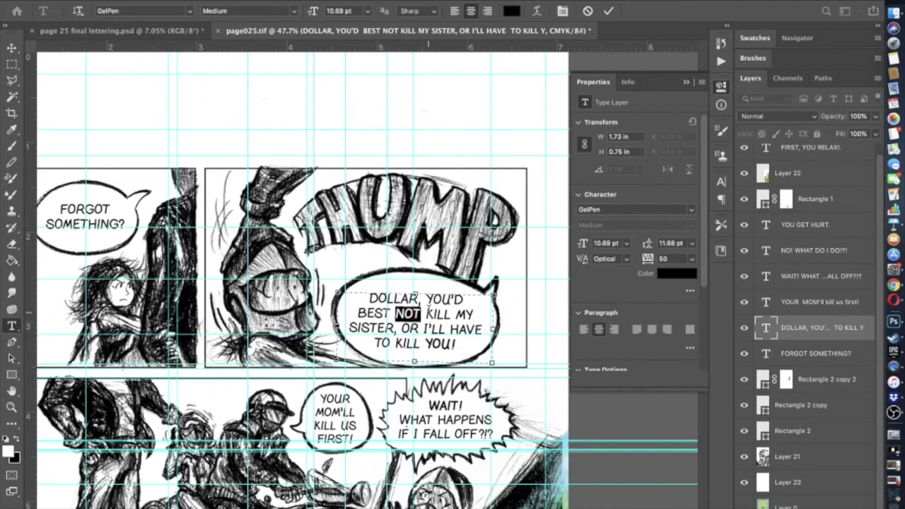
pyautogui.moveTo(426, 313); pyautogui.dragTo(448, 313)
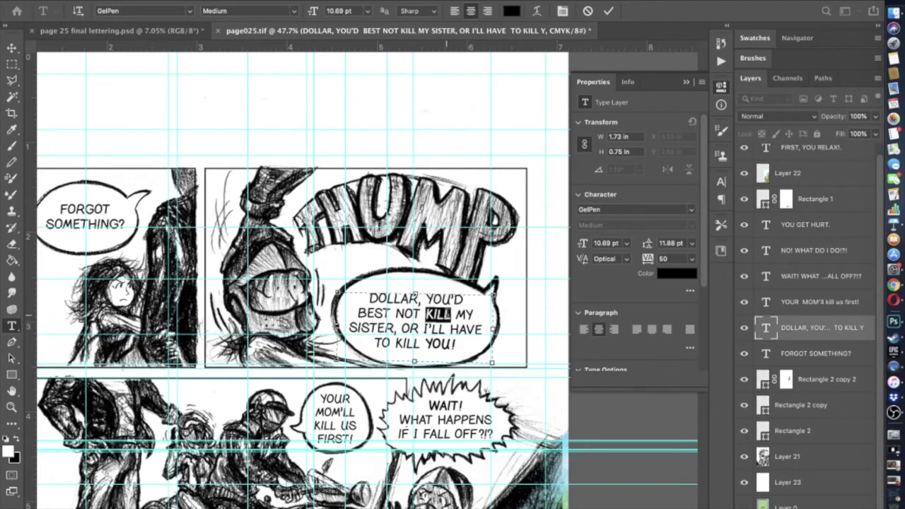
pyautogui.click(187, 11)
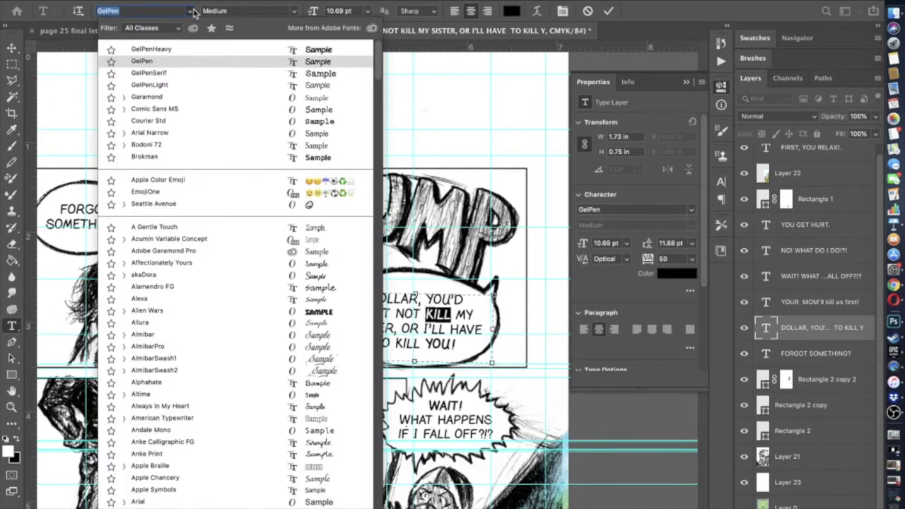
pyautogui.click(185, 55)
pyautogui.click(386, 298)
# - Review the first- and second-row lettering, opening the "YOUR MOM'LL KILL US FIRST!" text for editing
pyautogui.hscroll(-1, 388, 300)
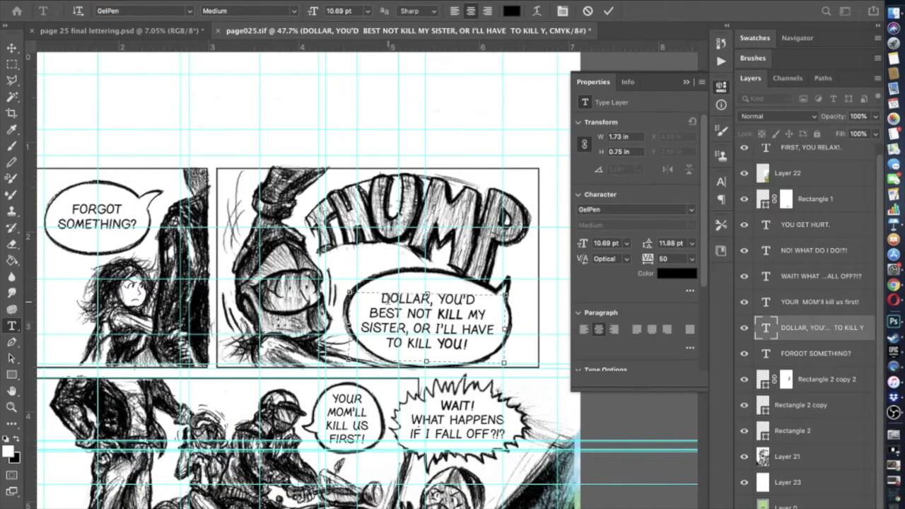
pyautogui.hscroll(-3, 304, 283)
pyautogui.scroll(-1, 304, 283)
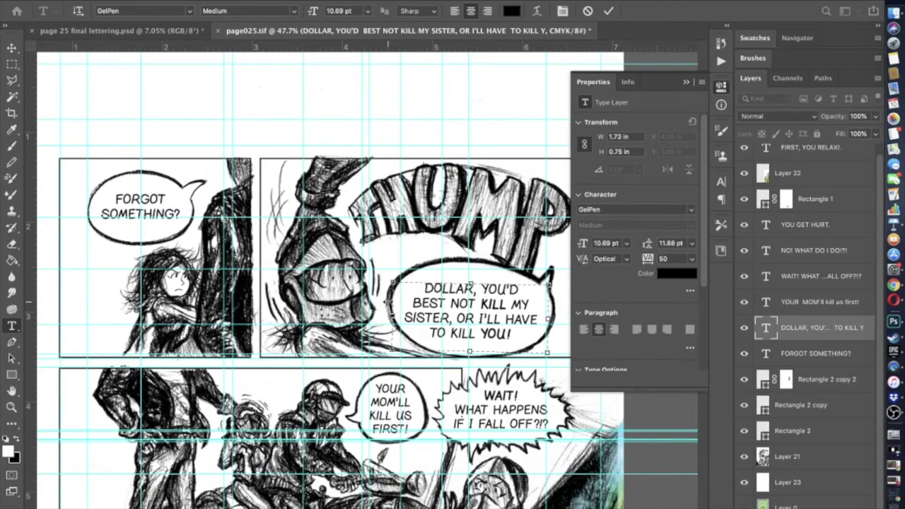
pyautogui.scroll(-5, 387, 303)
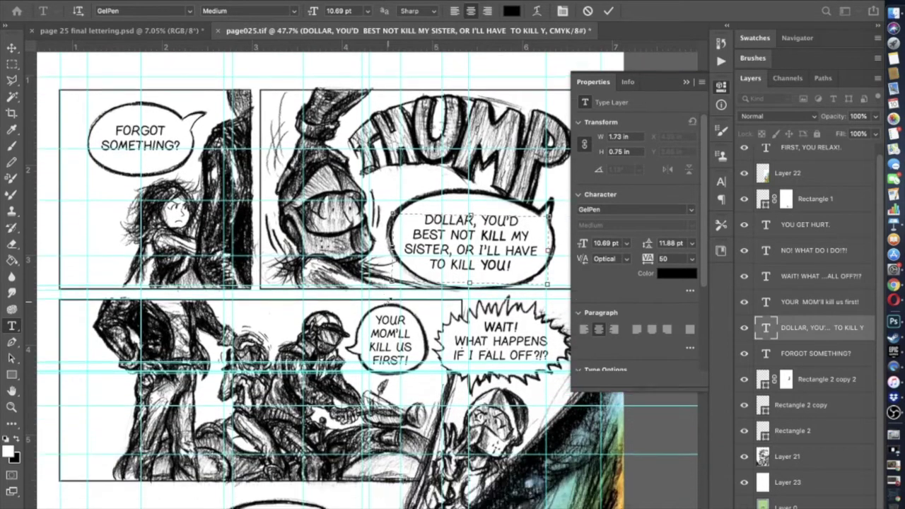
pyautogui.hscroll(1, 389, 302)
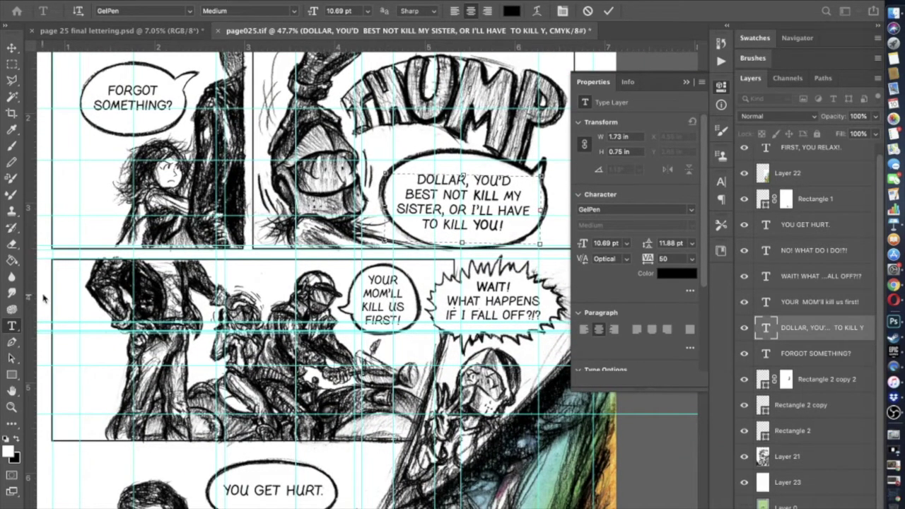
pyautogui.click(822, 302)
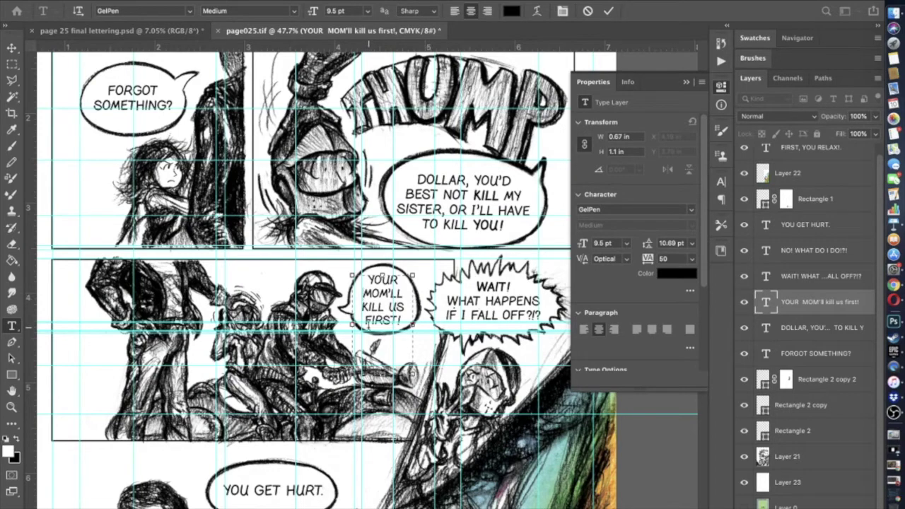
pyautogui.scroll(-5, 368, 323)
pyautogui.scroll(-2, 372, 335)
pyautogui.scroll(6, 372, 335)
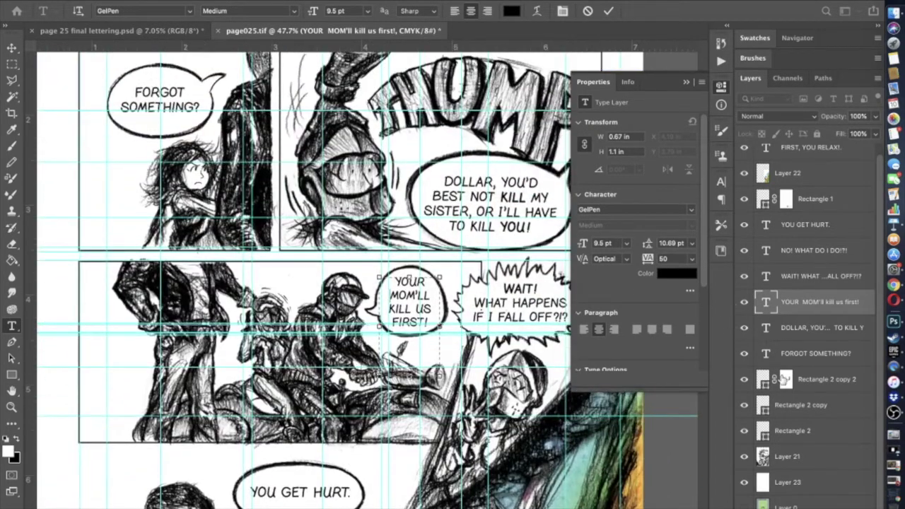
# - On Layer 21, marquee the 0.1 in high gutter between the first and second rows to clear stray artwork, and deselect
pyautogui.click(790, 457)
pyautogui.scroll(2, 370, 291)
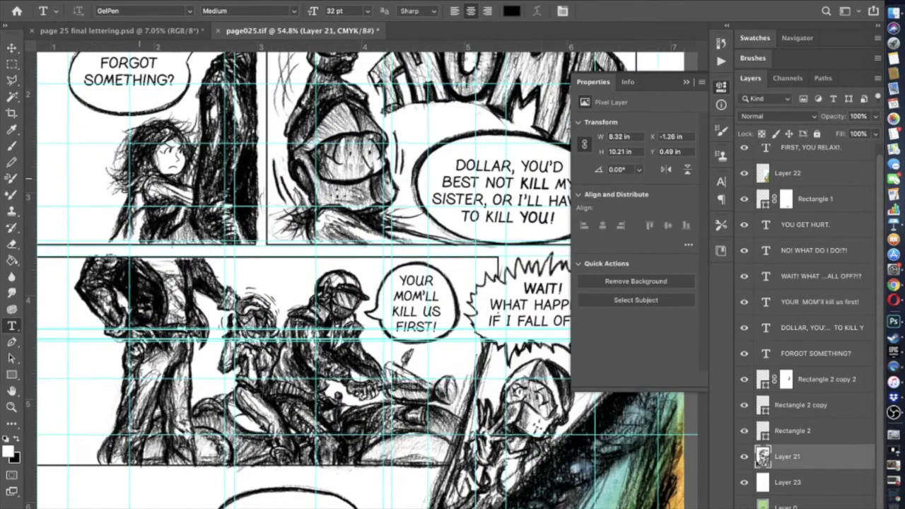
pyautogui.scroll(5, 192, 236)
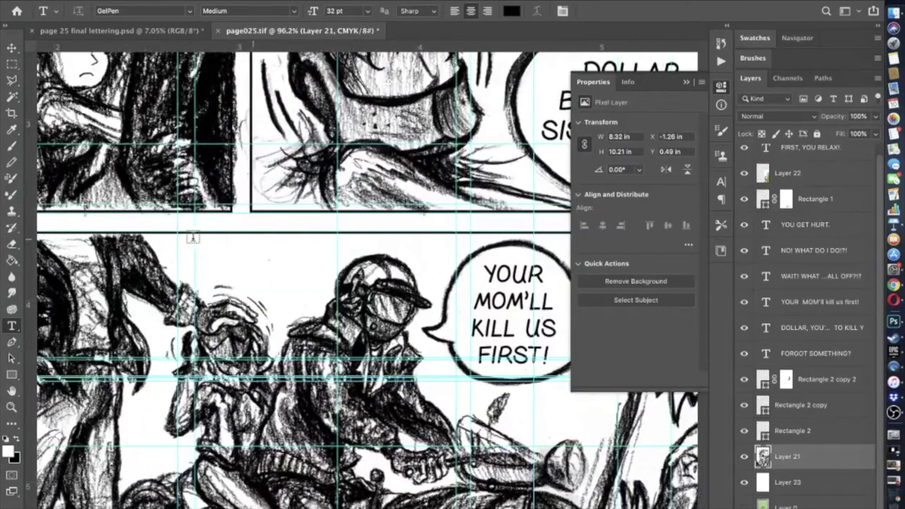
pyautogui.press('m')
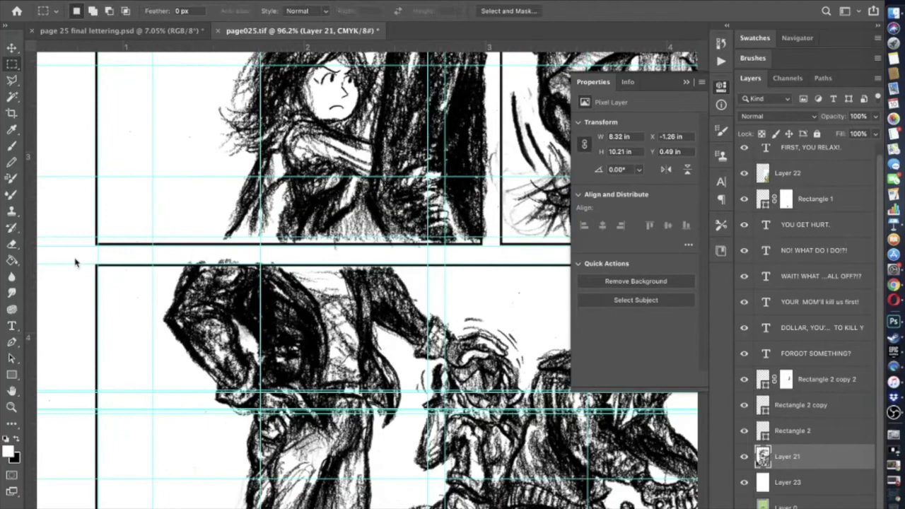
pyautogui.moveTo(69, 245); pyautogui.dragTo(130, 262)
pyautogui.moveTo(127, 262); pyautogui.dragTo(773, 239)
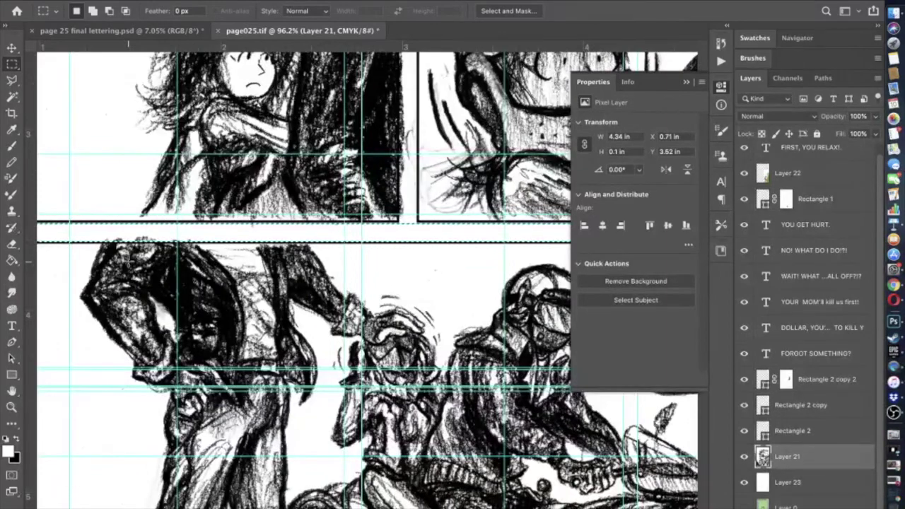
pyautogui.press('super+d')
# - Place a horizontal guide at the first-row borders' top edge and vertical guides at the two facing edges of Rectangle 2 and Rectangle 2 copy
pyautogui.scroll(10, 297, 344)
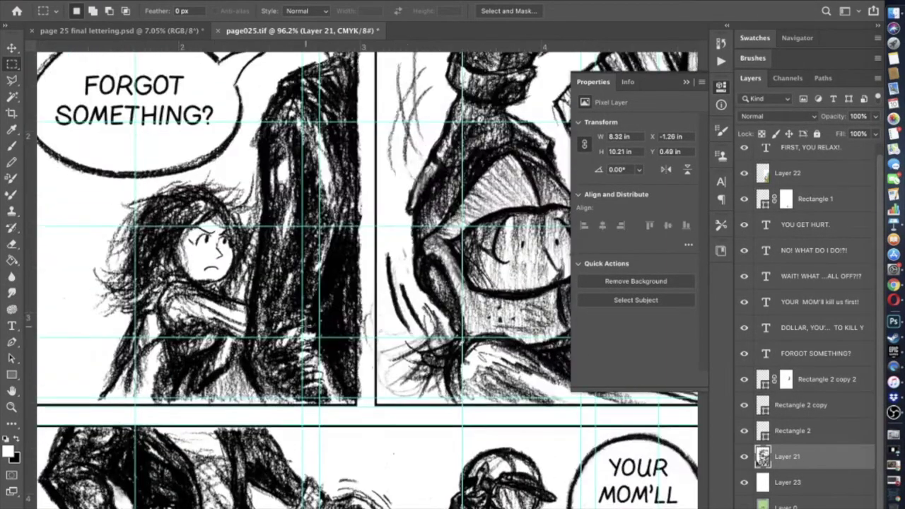
pyautogui.scroll(4, 306, 326)
pyautogui.scroll(3, 305, 325)
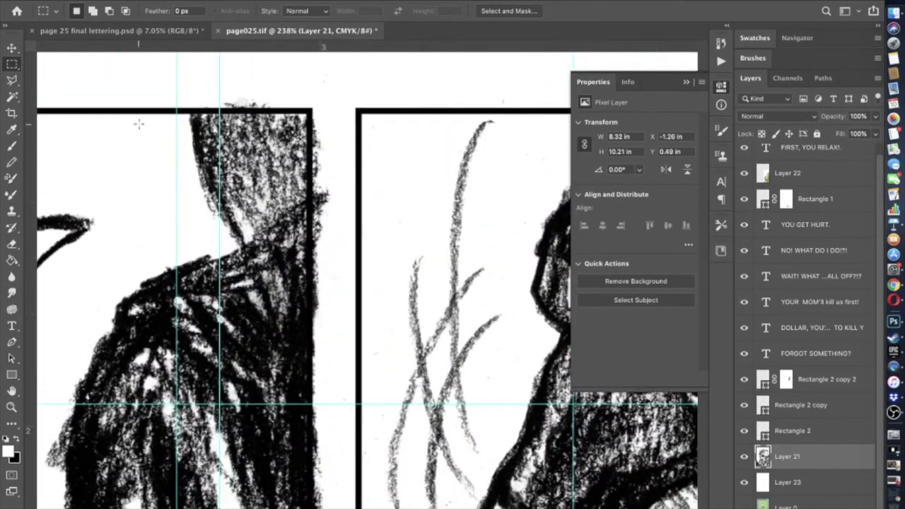
pyautogui.moveTo(128, 48); pyautogui.dragTo(107, 28)
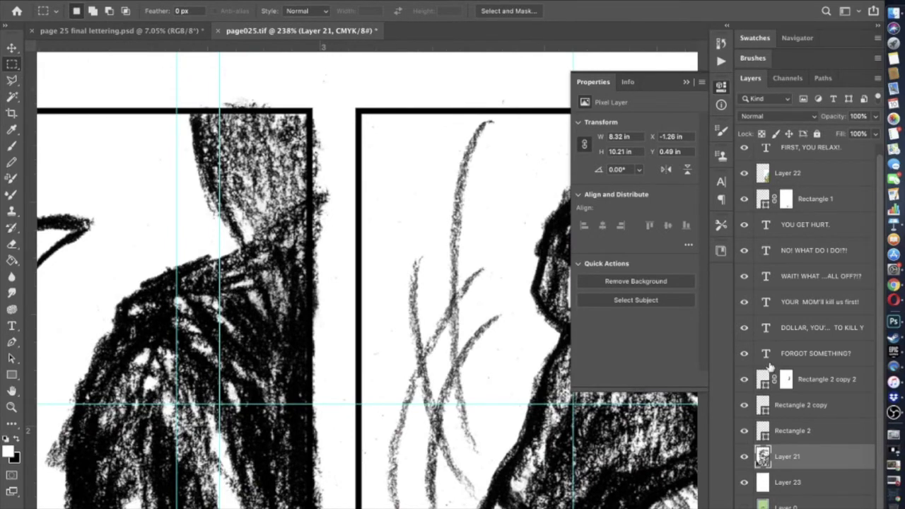
pyautogui.click(743, 405)
pyautogui.click(743, 405)
pyautogui.moveTo(495, 47); pyautogui.dragTo(463, 111)
pyautogui.moveTo(31, 212); pyautogui.dragTo(354, 147)
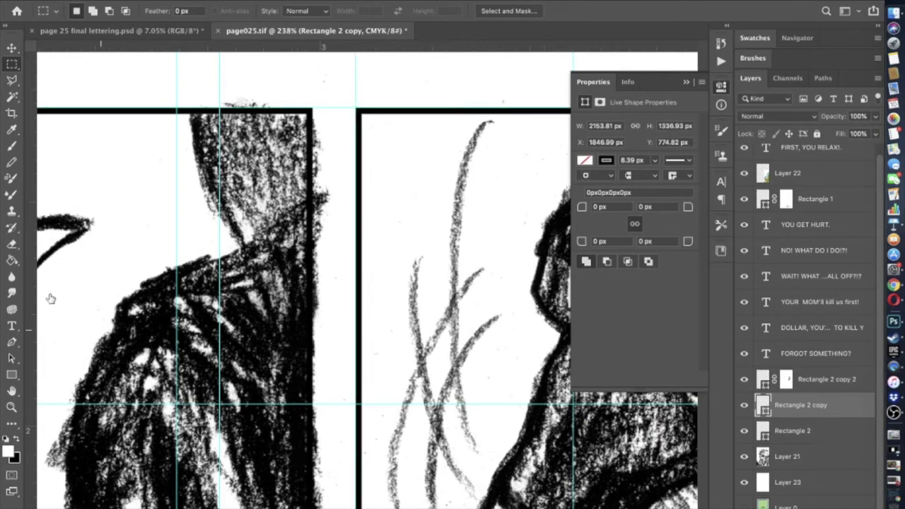
pyautogui.moveTo(31, 311)
pyautogui.mouseDown()
pyautogui.moveTo(266, 264)
pyautogui.moveTo(312, 228)
pyautogui.mouseUp()
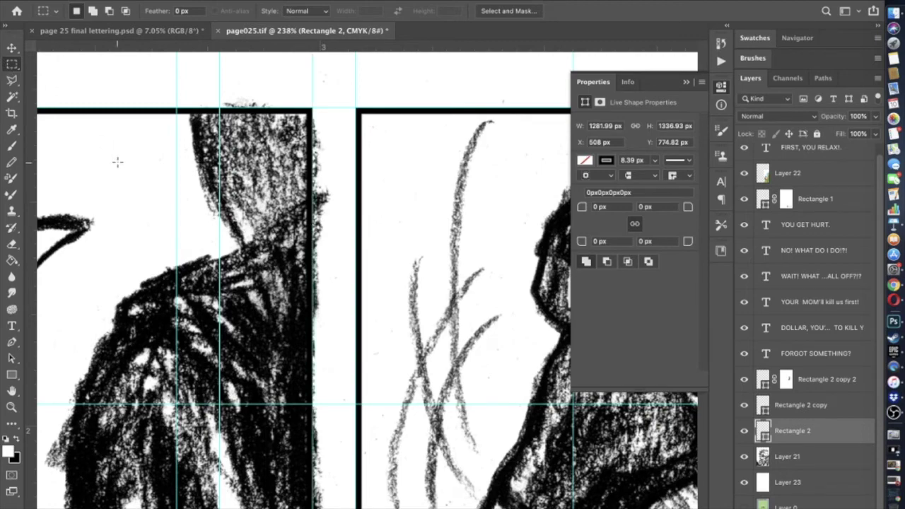
# - Marquee the 0.1 by 2.62 in gutter between the two first-row panels, delete its artwork from Layer 21, and deselect
pyautogui.scroll(-4, 117, 162)
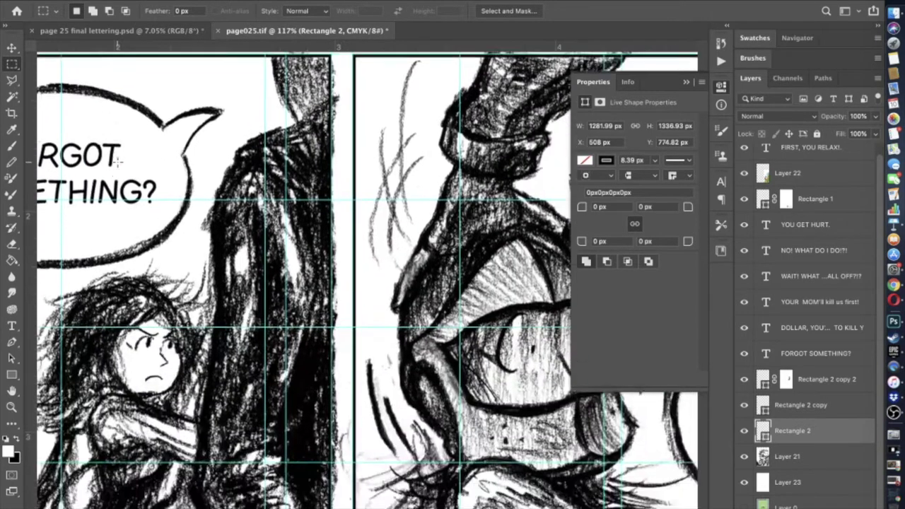
pyautogui.scroll(-2, 117, 162)
pyautogui.moveTo(350, 77); pyautogui.dragTo(358, 457)
pyautogui.press('BackSpace')
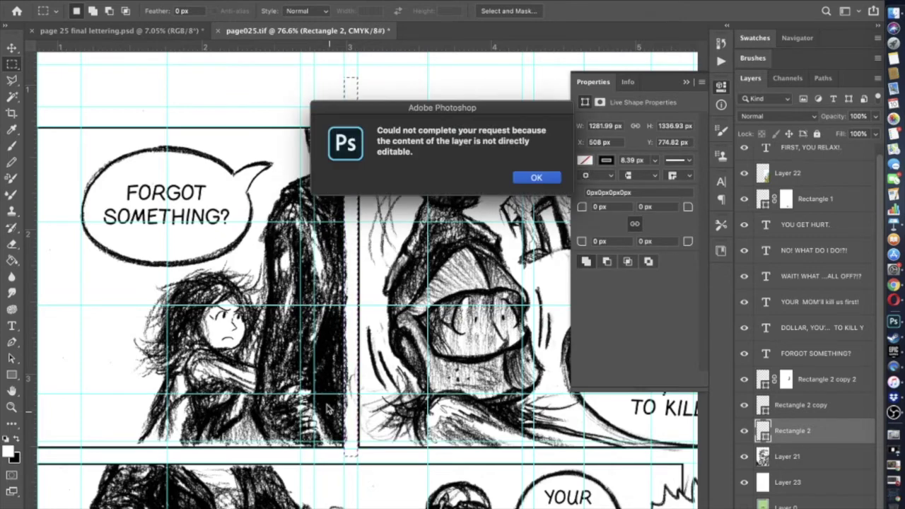
pyautogui.click(531, 177)
pyautogui.click(793, 456)
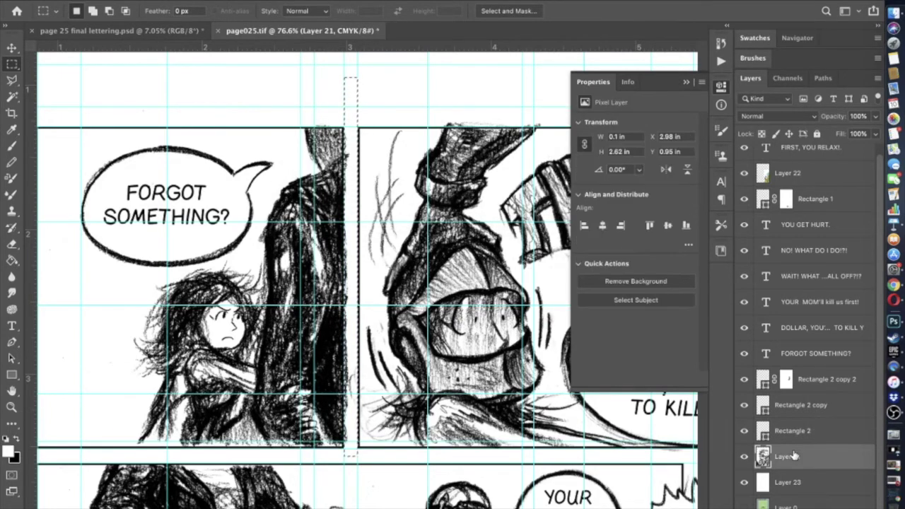
pyautogui.press('BackSpace')
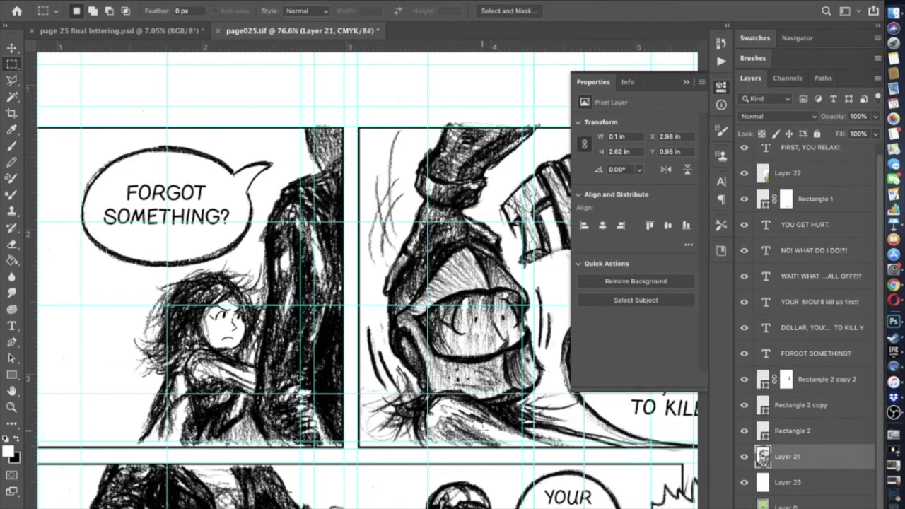
pyautogui.press('super+d')
# - On Layer 21, marquee the 7.04 by 0.96 in strip directly above the first-row borders to clear stray artwork, and deselect
pyautogui.press('super+minus')
pyautogui.press('super+minus')
pyautogui.press('super+minus')
pyautogui.hscroll(5, 368, 357)
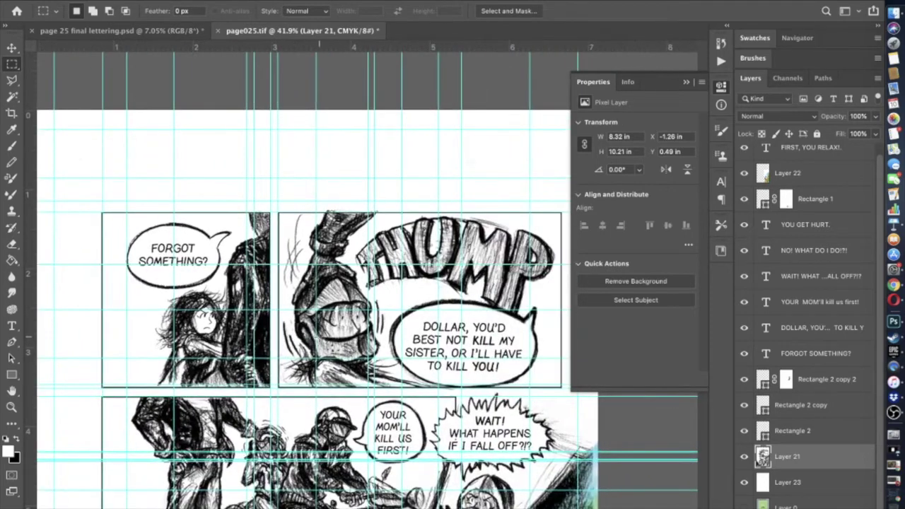
pyautogui.scroll(-1, 369, 355)
pyautogui.moveTo(58, 154); pyautogui.dragTo(566, 221)
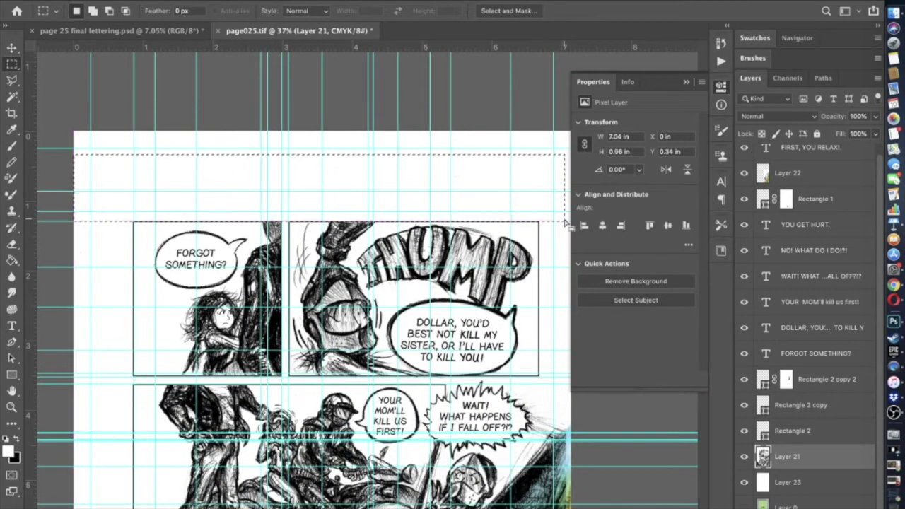
pyautogui.press('super+d')
# - Target the second-row border layer, Rectangle 2 copy 2, and place a horizontal guide along its lower edge
pyautogui.scroll(-3, 565, 221)
pyautogui.scroll(-3, 279, 384)
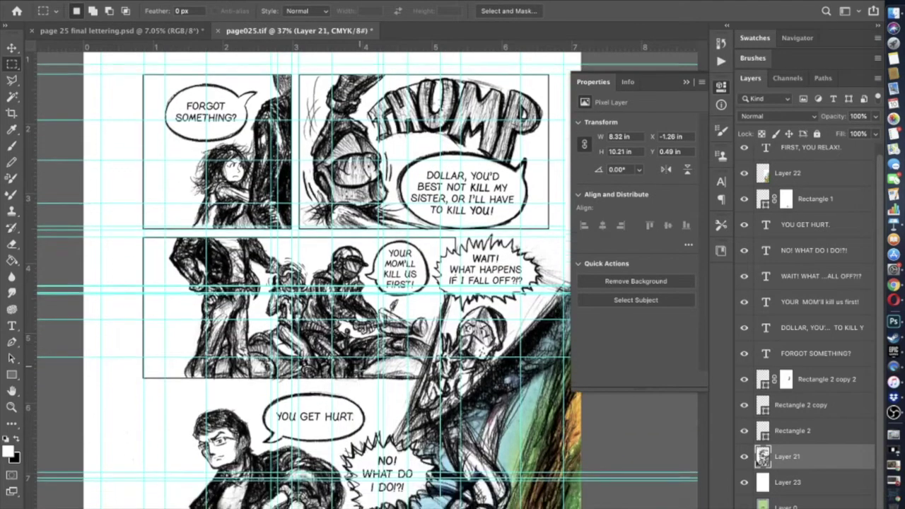
pyautogui.scroll(3, 279, 384)
pyautogui.scroll(2, 279, 383)
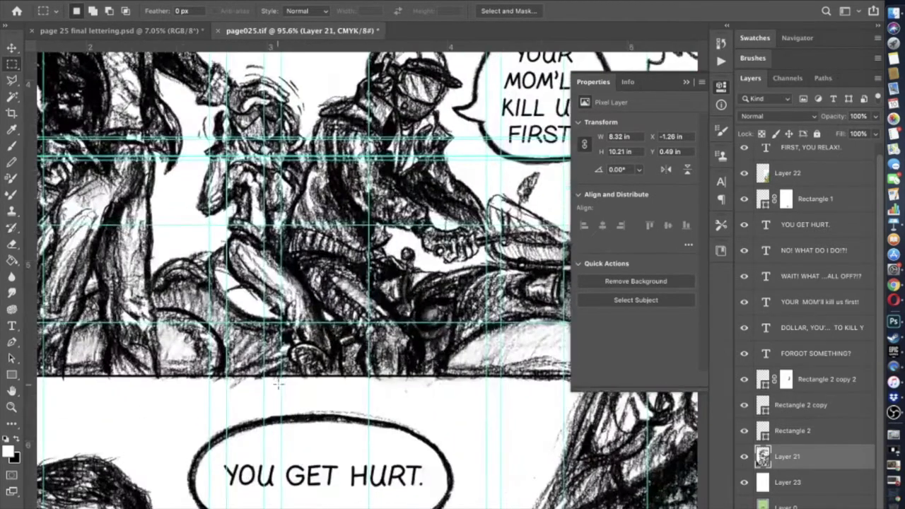
pyautogui.scroll(2, 278, 384)
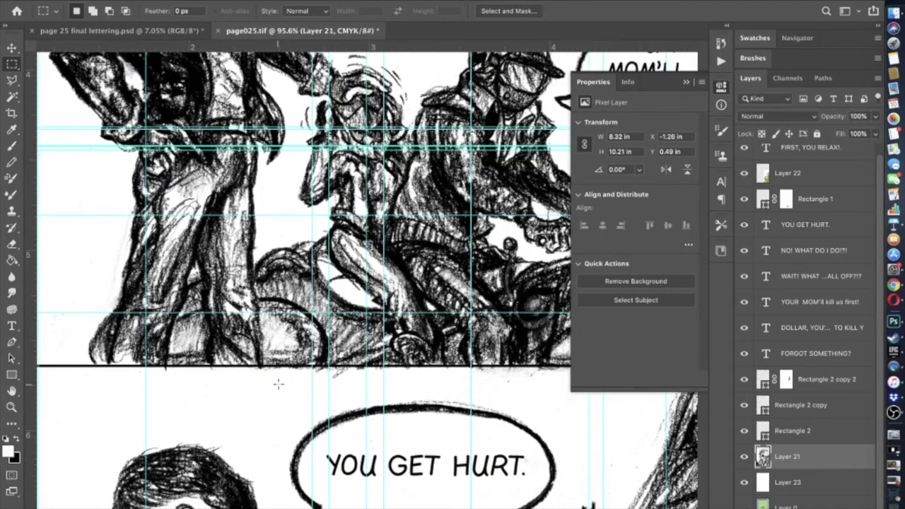
pyautogui.scroll(-2, 278, 384)
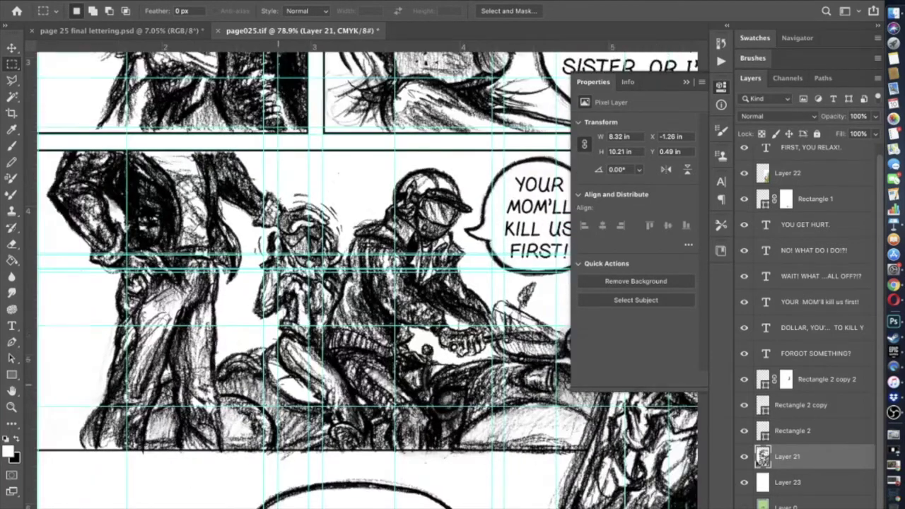
pyautogui.scroll(-3, 278, 384)
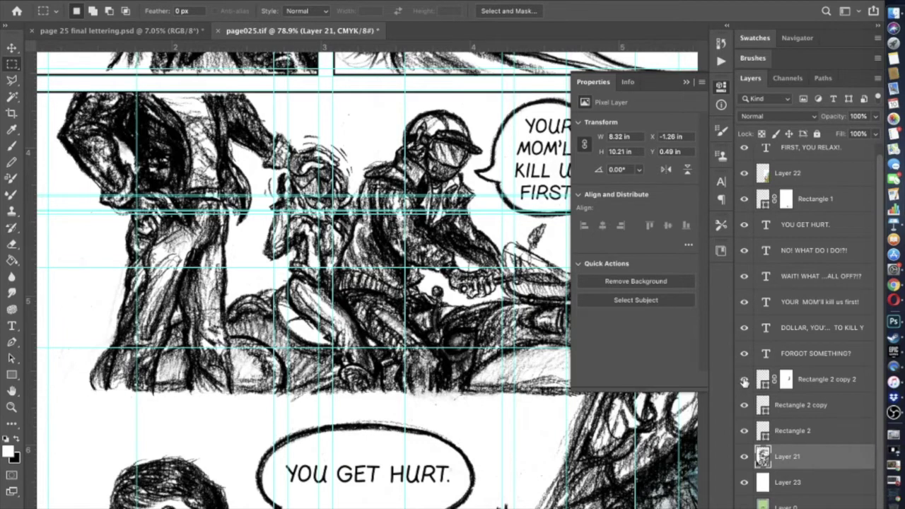
pyautogui.keyDown('super'); pyautogui.click(421, 48); pyautogui.keyUp('super')
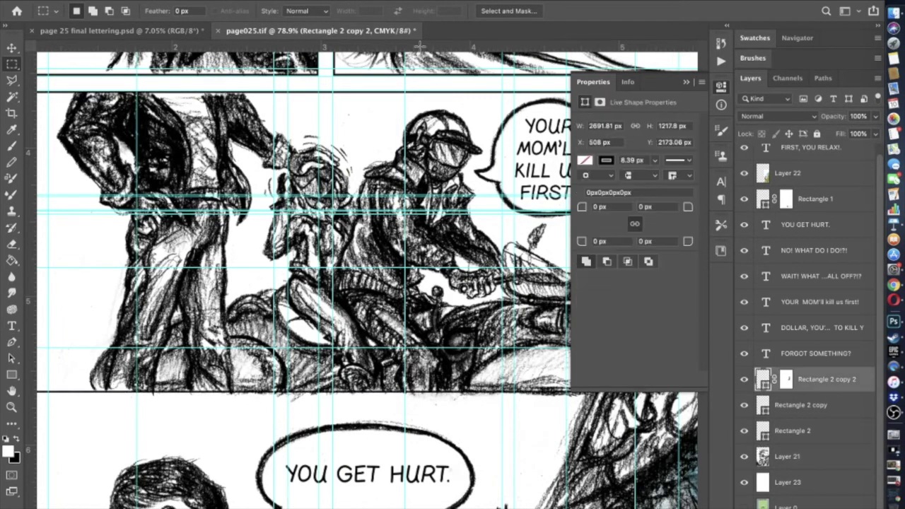
pyautogui.moveTo(420, 48); pyautogui.dragTo(316, 394)
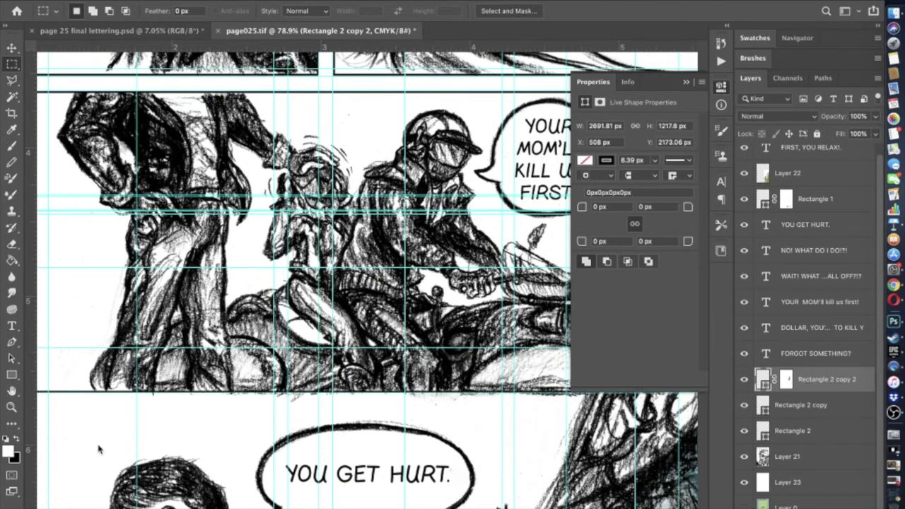
# - Marquee the strip about 0.135 in high directly below the second-row border, delete its artwork from Layer 21, and deselect
pyautogui.hscroll(-3, 99, 445)
pyautogui.scroll(-1, 98, 446)
pyautogui.moveTo(56, 388); pyautogui.dragTo(566, 373)
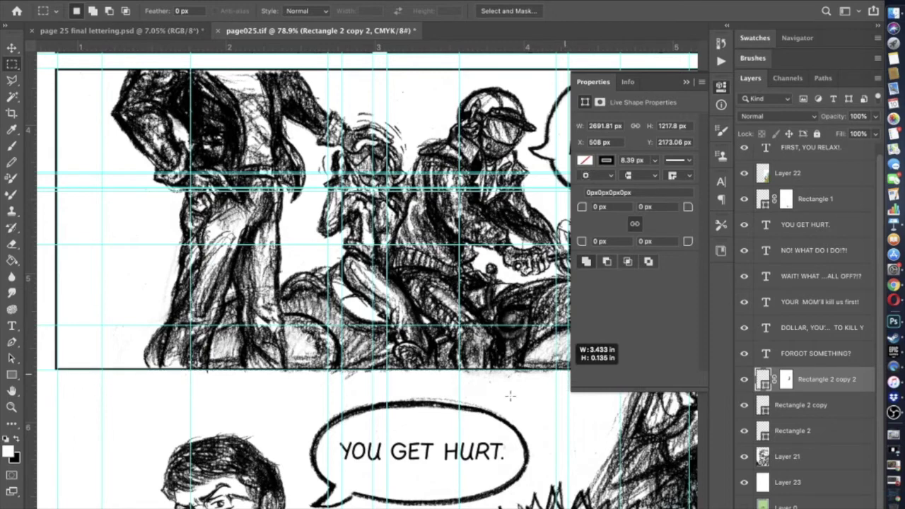
pyautogui.hscroll(3, 509, 396)
pyautogui.press('Delete')
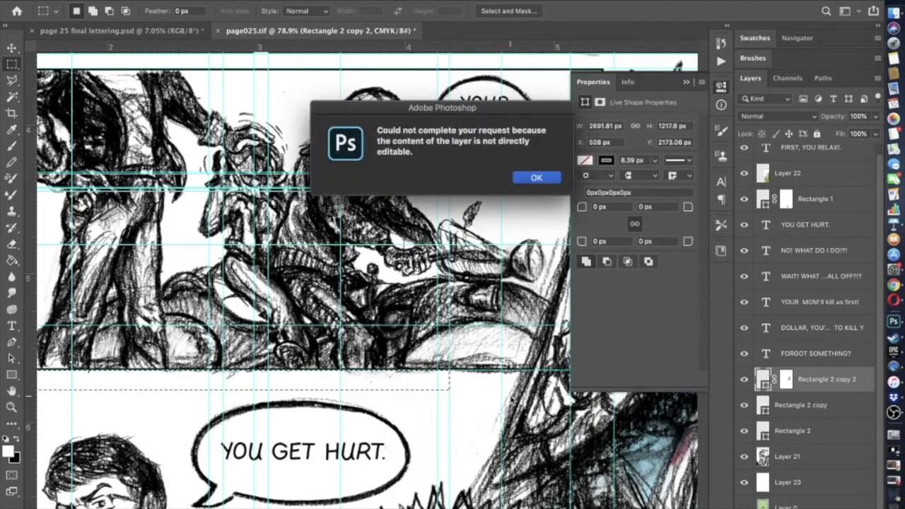
pyautogui.click(551, 181)
pyautogui.click(786, 457)
pyautogui.press('Delete')
pyautogui.click(540, 464)
# - Marquee the remaining 0.82 by 0.12 in area below the second-row border, brush out its stray artwork in white on Layer 21, and deselect
pyautogui.press('super+plus')
pyautogui.press('super+plus')
pyautogui.scroll(3, 537, 463)
pyautogui.moveTo(183, 382)
pyautogui.mouseDown()
pyautogui.moveTo(400, 362)
pyautogui.moveTo(501, 327)
pyautogui.moveTo(517, 333)
pyautogui.mouseUp()
pyautogui.press('b')
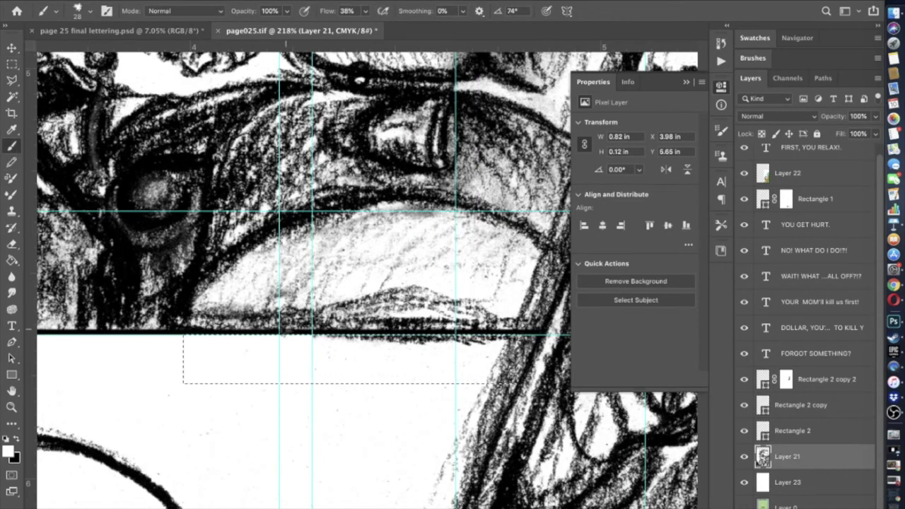
pyautogui.moveTo(373, 334); pyautogui.dragTo(362, 333)
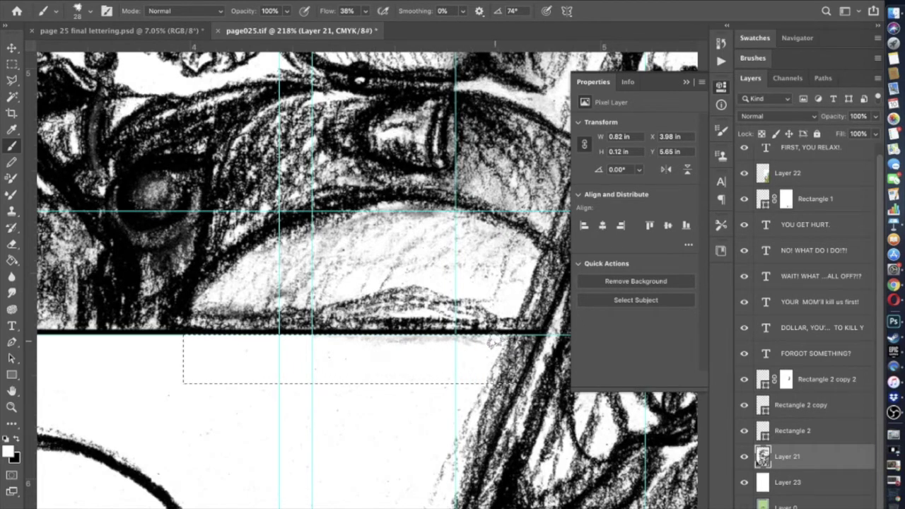
pyautogui.moveTo(475, 345); pyautogui.dragTo(358, 343)
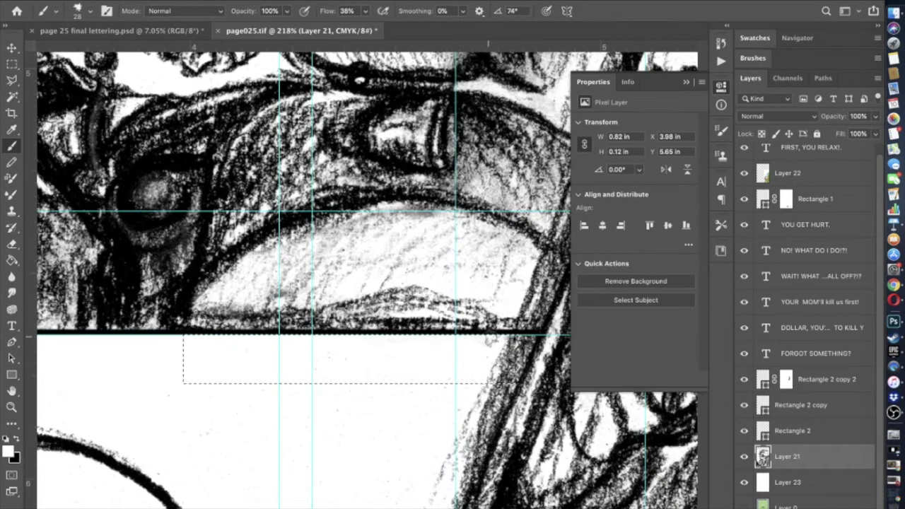
pyautogui.click(11, 65)
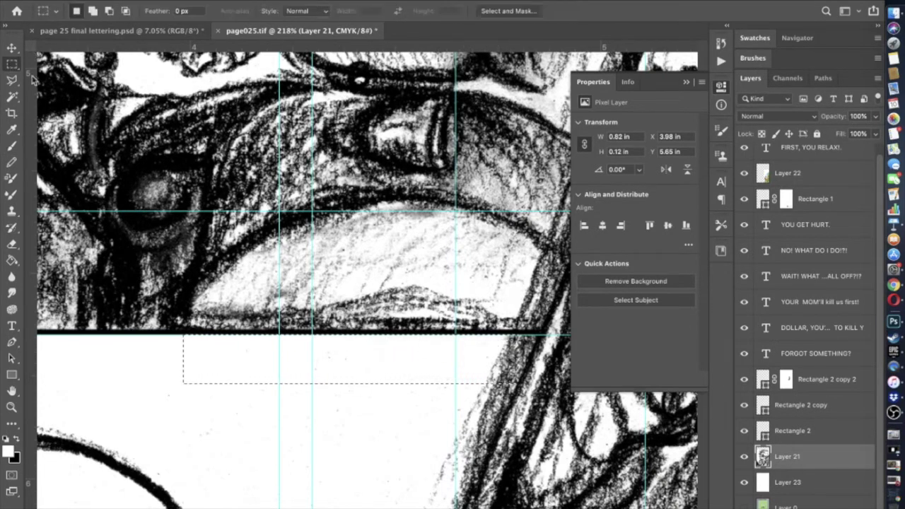
pyautogui.click(12, 146)
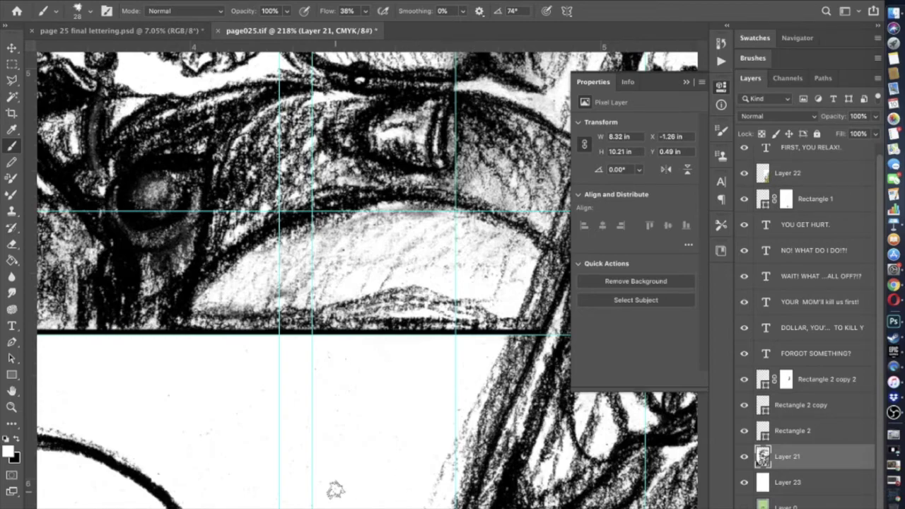
# - Collapse the Properties panel and save page025.tif
pyautogui.scroll(-10, 335, 490)
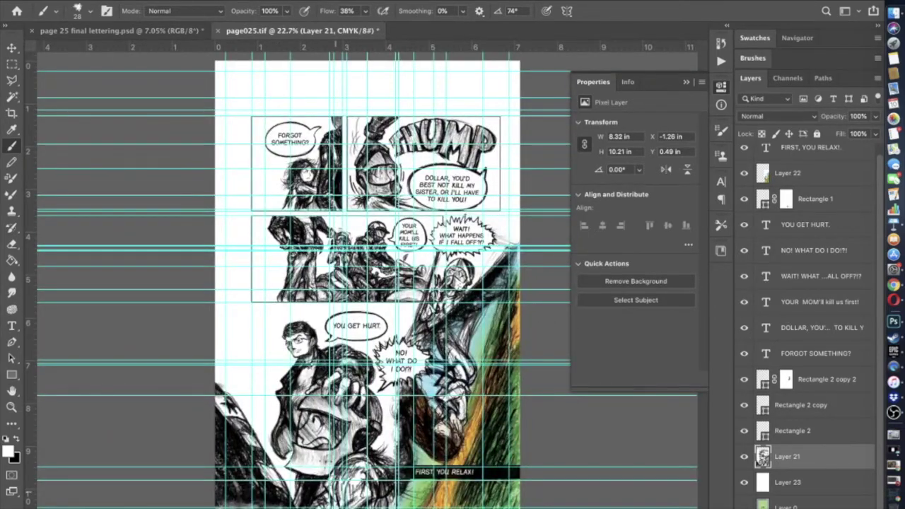
pyautogui.scroll(3, 371, 301)
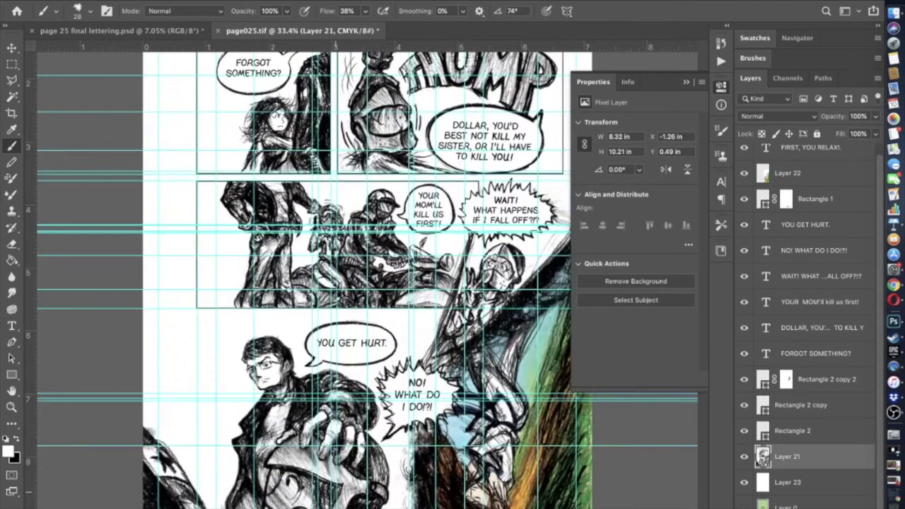
pyautogui.scroll(4, 367, 283)
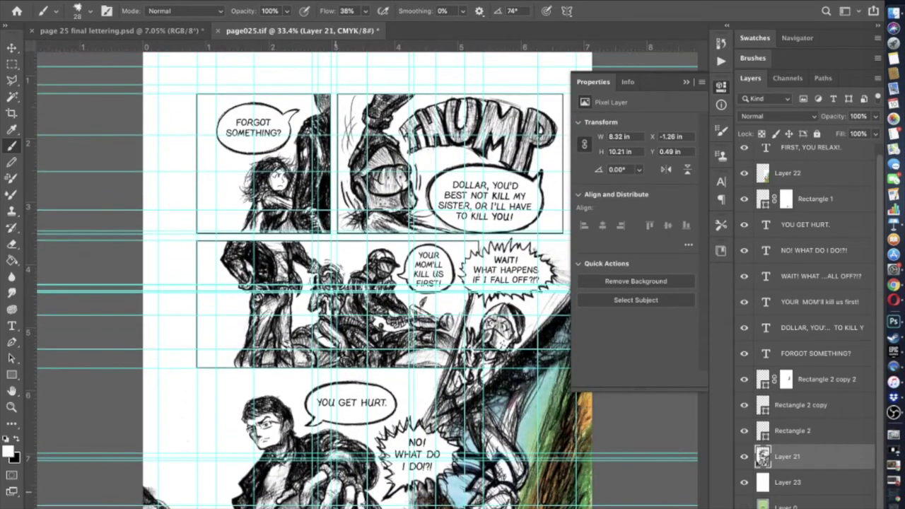
pyautogui.click(686, 82)
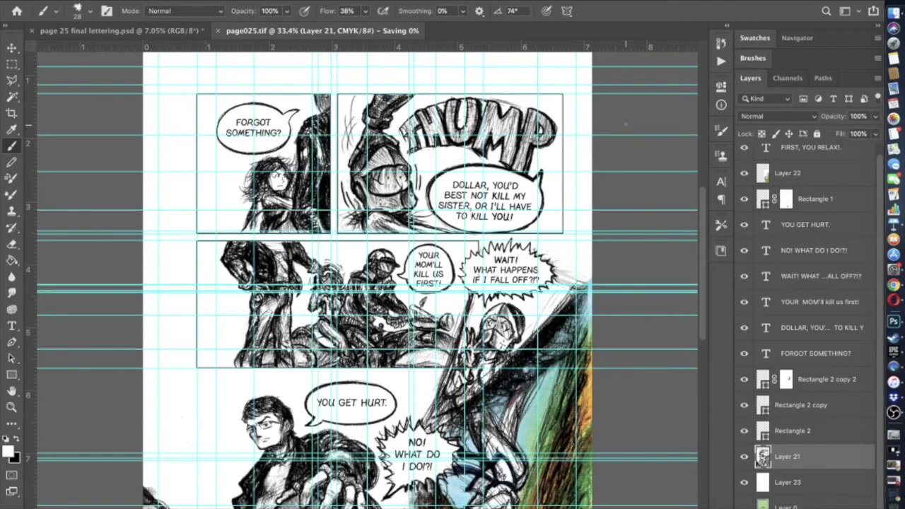
# - Move the horizontal guide below the first row up so it sits flush with the lower edge of the first-row borders
pyautogui.scroll(10, 558, 159)
pyautogui.hscroll(4, 558, 159)
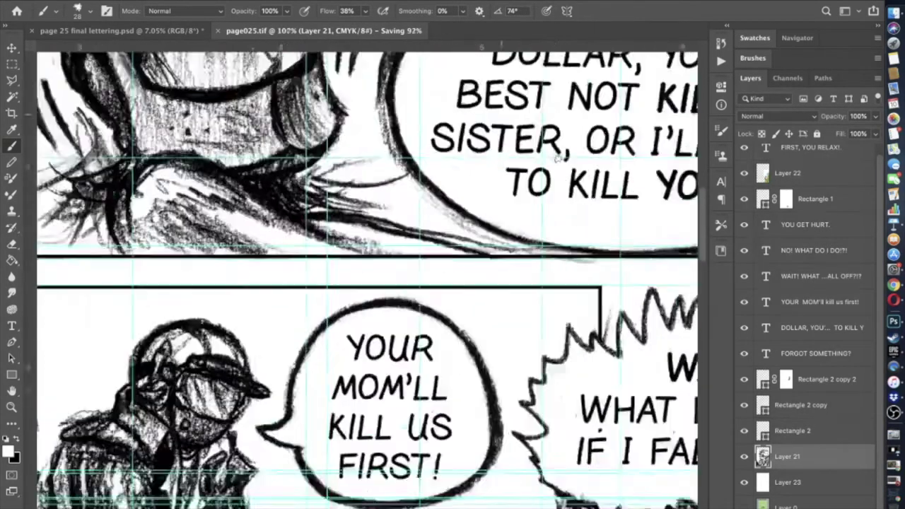
pyautogui.hscroll(5, 558, 159)
pyautogui.scroll(2, 557, 159)
pyautogui.hscroll(4, 561, 215)
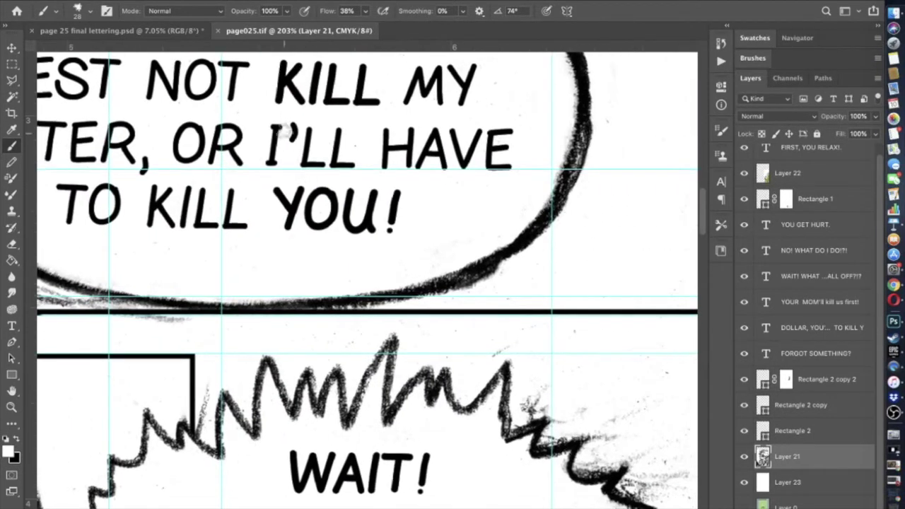
pyautogui.click(12, 64)
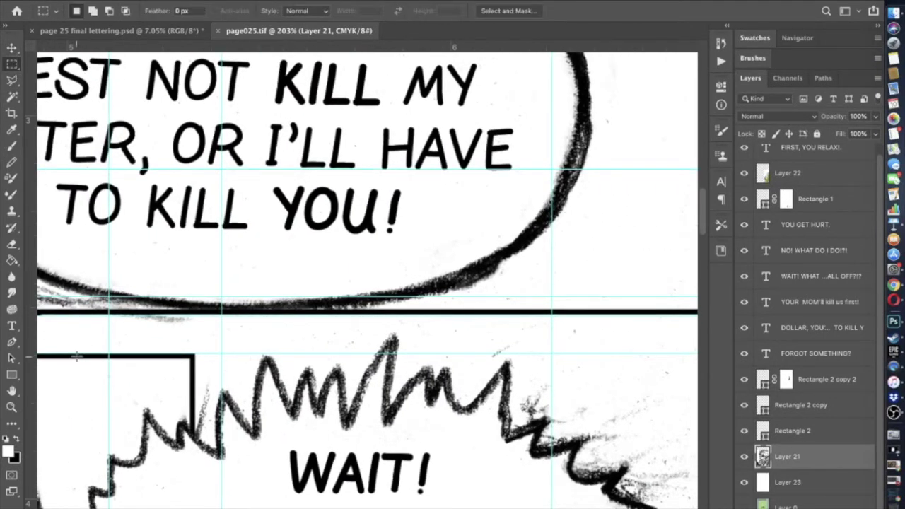
pyautogui.scroll(8, 75, 355)
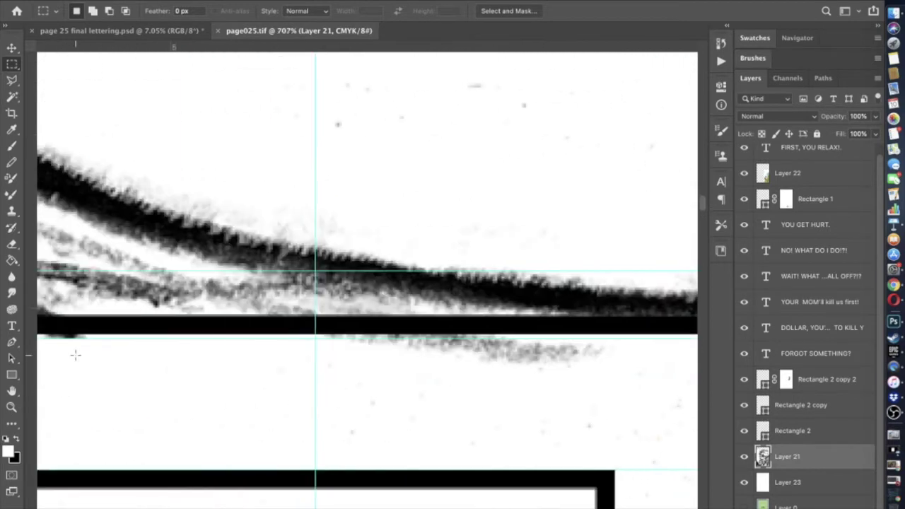
pyautogui.scroll(-8, 152, 309)
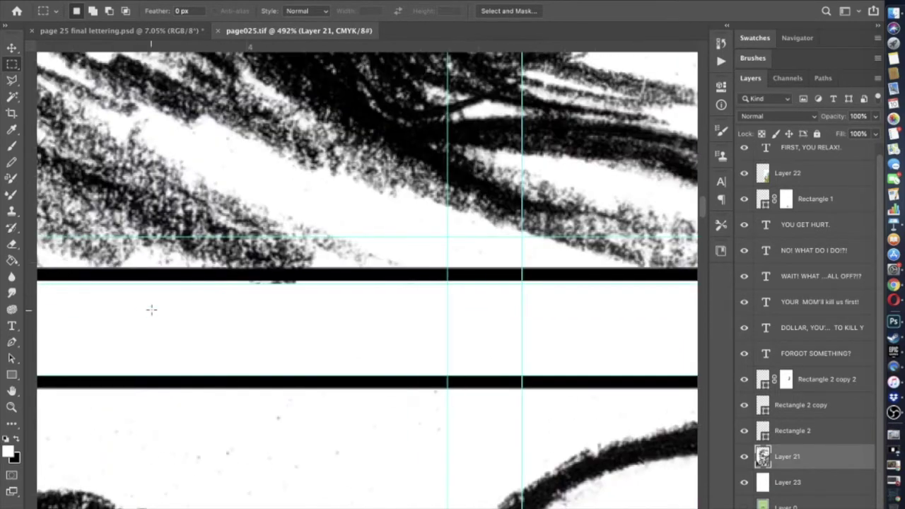
pyautogui.scroll(6, 151, 308)
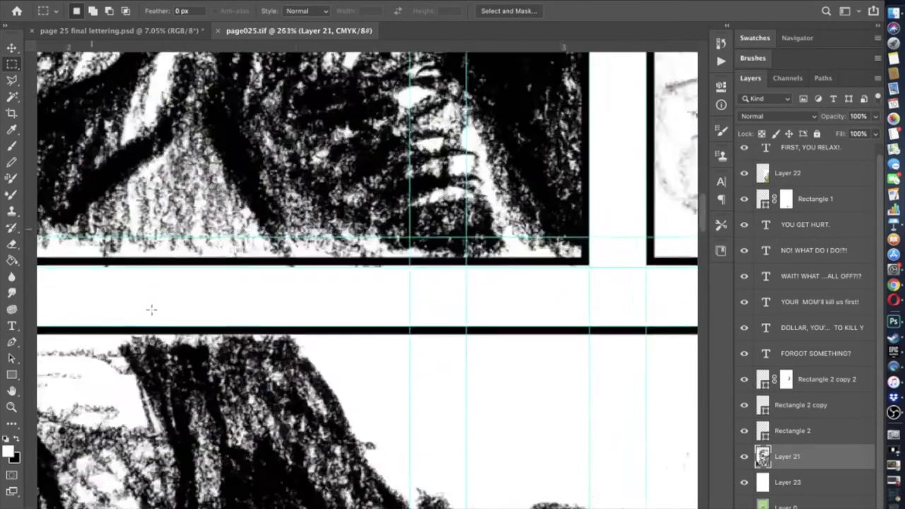
pyautogui.click(8, 51)
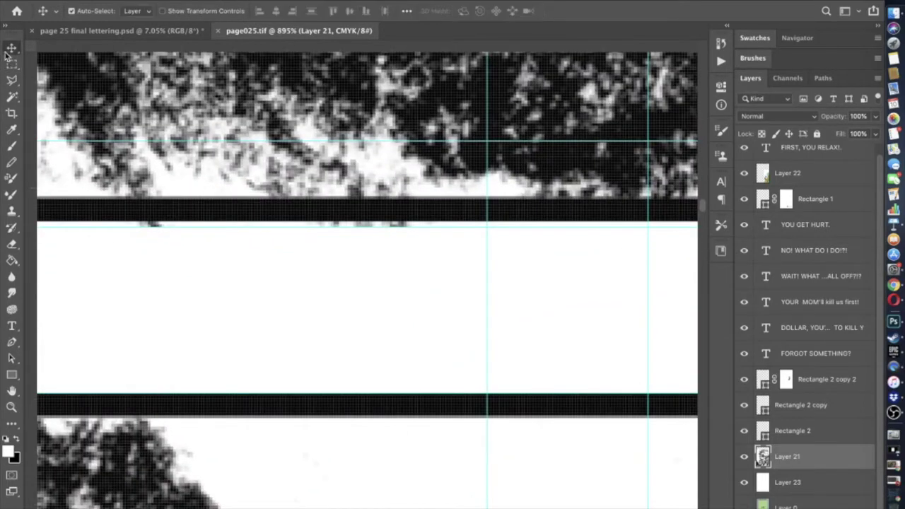
pyautogui.moveTo(180, 226); pyautogui.dragTo(180, 221)
# - Marquee the gutter between the first and second rows up to the adjusted guide, clear its leftover artwork from Layer 21, and deselect
pyautogui.scroll(-12, 158, 329)
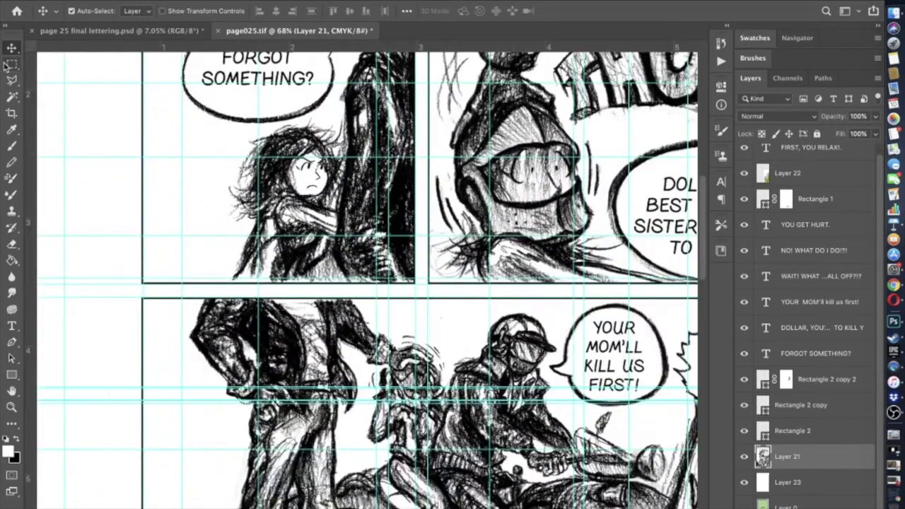
pyautogui.click(10, 64)
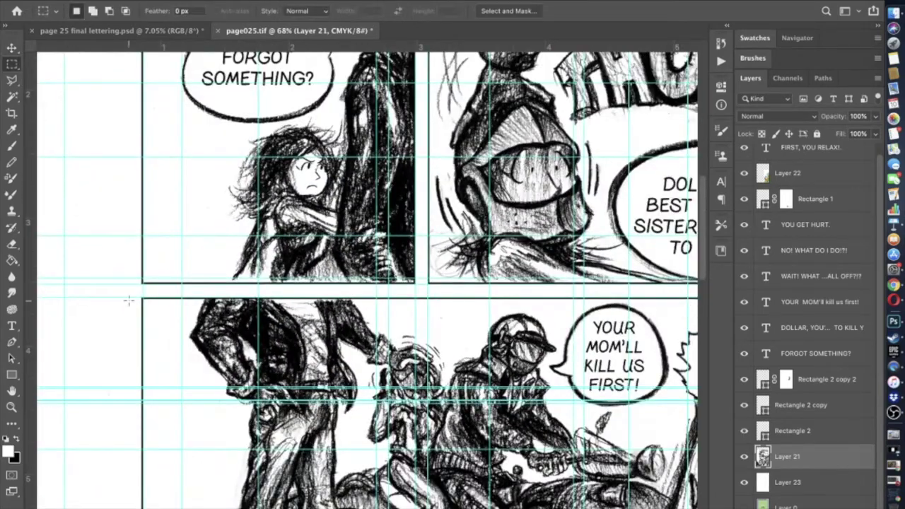
pyautogui.moveTo(127, 295); pyautogui.dragTo(533, 286)
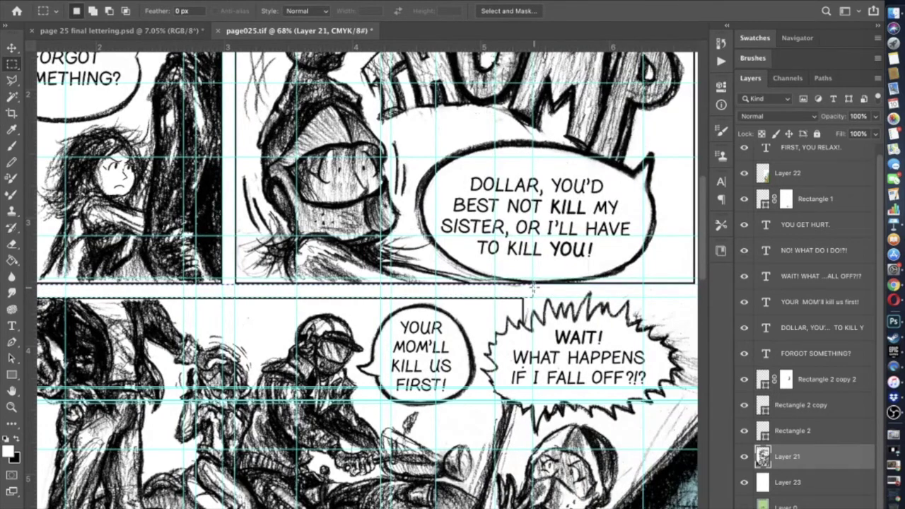
pyautogui.scroll(5, 534, 286)
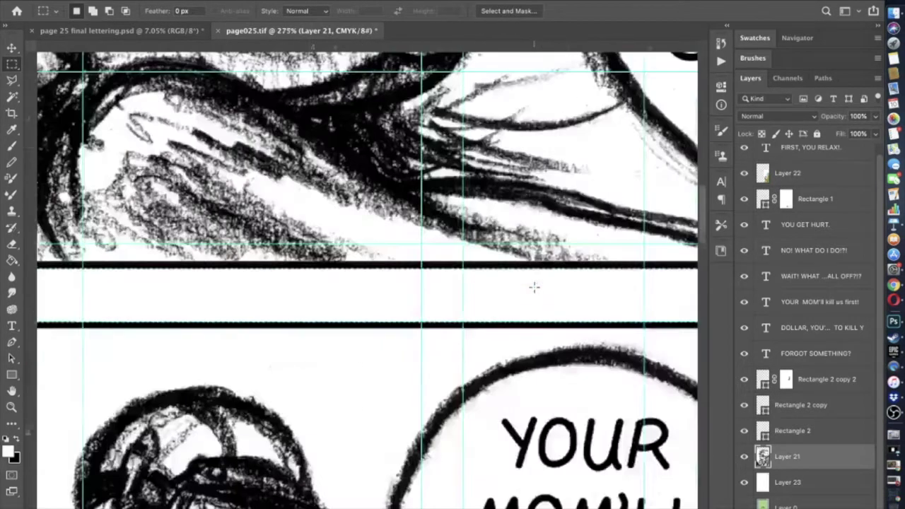
pyautogui.scroll(3, 548, 325)
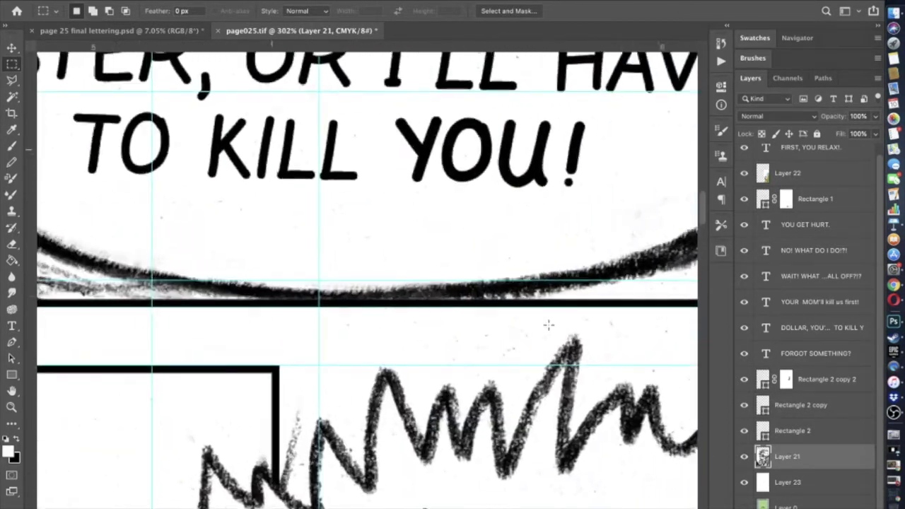
# - Set the white brush to a 92 px size and 93% opacity for cleaning up the area around the "WAIT!" burst balloon
pyautogui.click(12, 146)
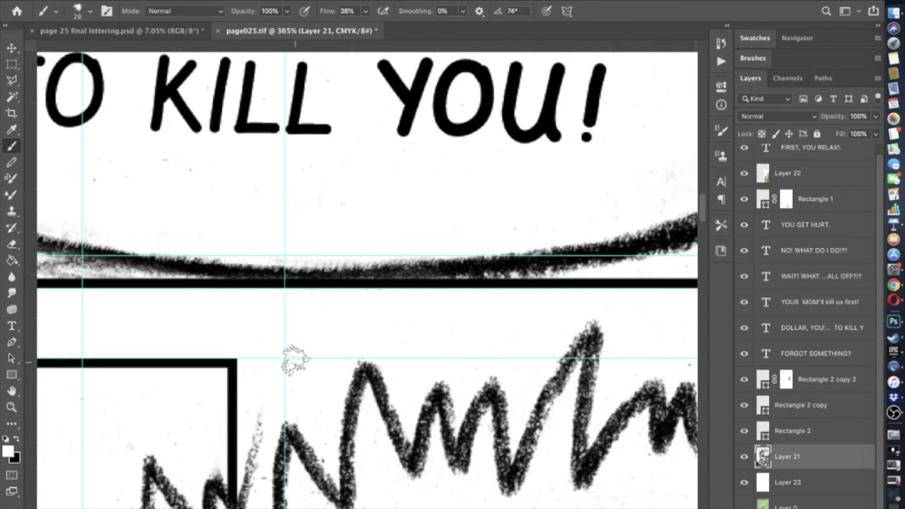
pyautogui.hscroll(5, 313, 384)
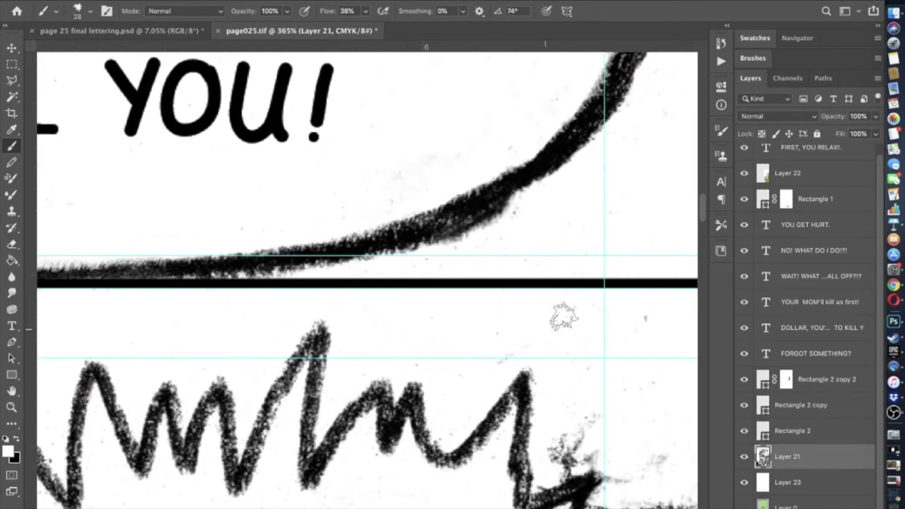
pyautogui.hscroll(4, 632, 335)
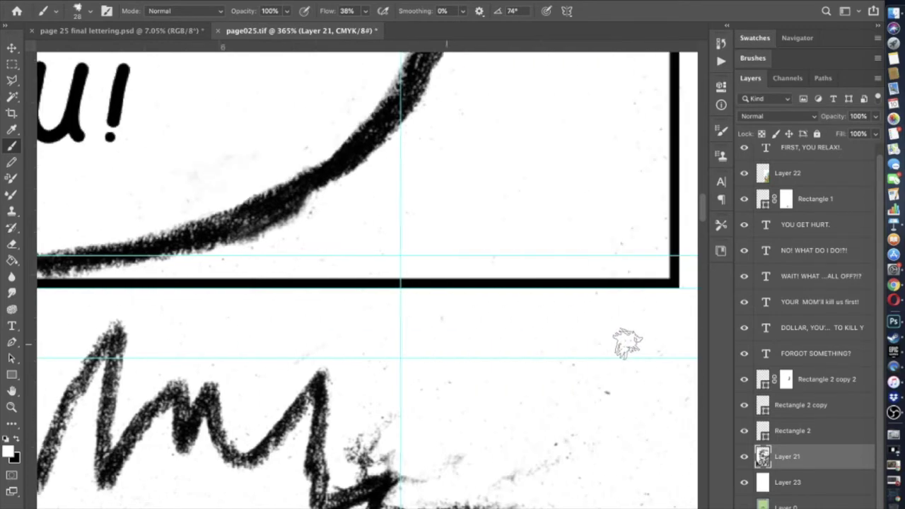
pyautogui.scroll(-5, 382, 324)
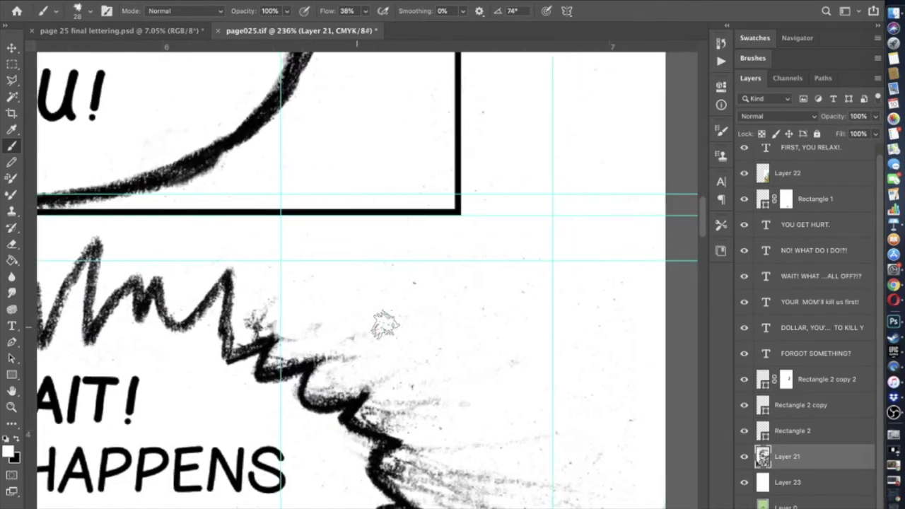
pyautogui.scroll(-4, 383, 325)
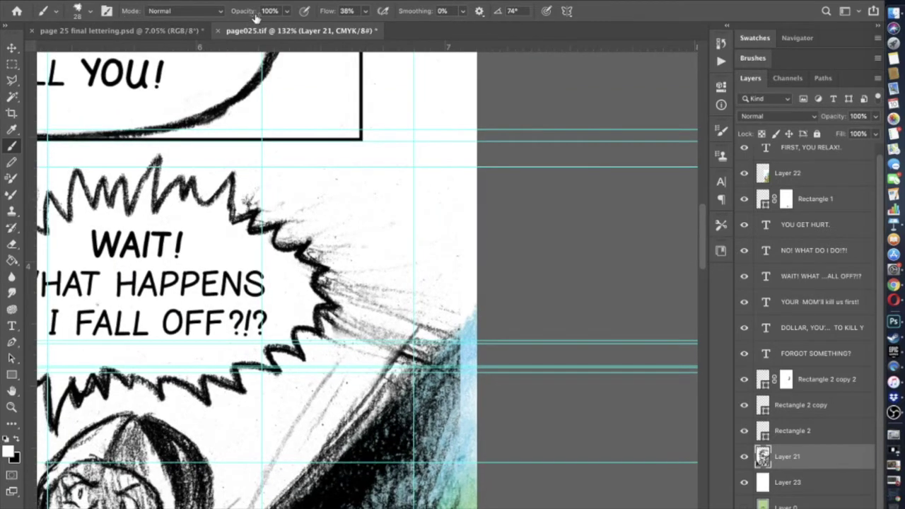
pyautogui.click(287, 11)
pyautogui.click(90, 12)
pyautogui.click(89, 12)
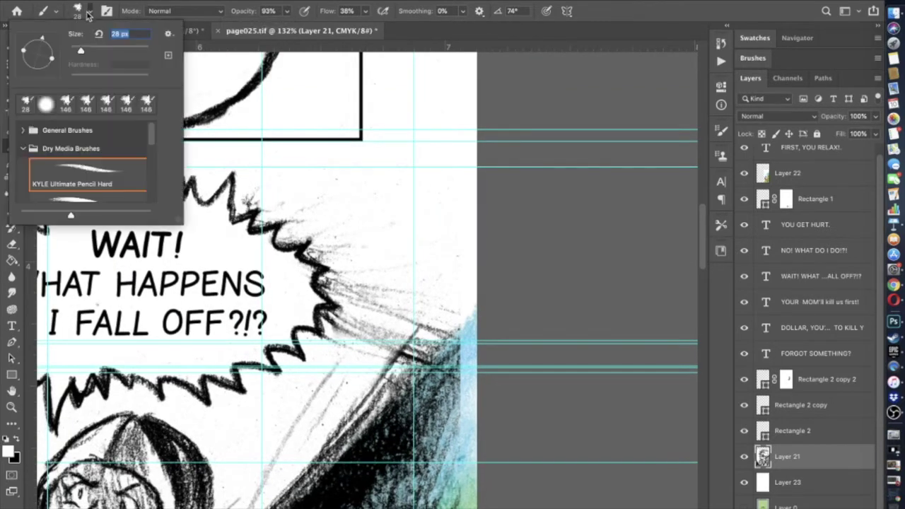
pyautogui.press('Return')
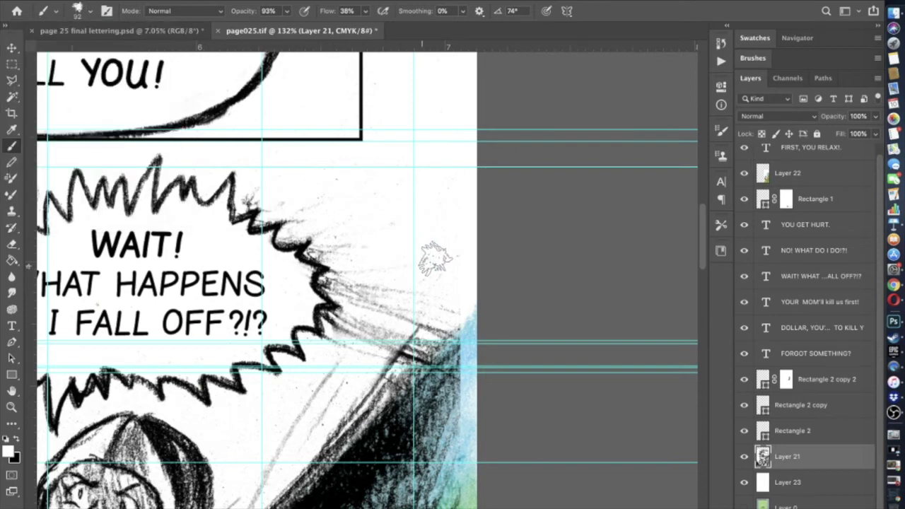
# - Examine the artwork along the page's right edge, from the "WAIT!" burst balloon down through the coloured area
pyautogui.moveTo(456, 303)
pyautogui.mouseDown()
pyautogui.moveTo(478, 373)
pyautogui.moveTo(468, 339)
pyautogui.mouseUp()
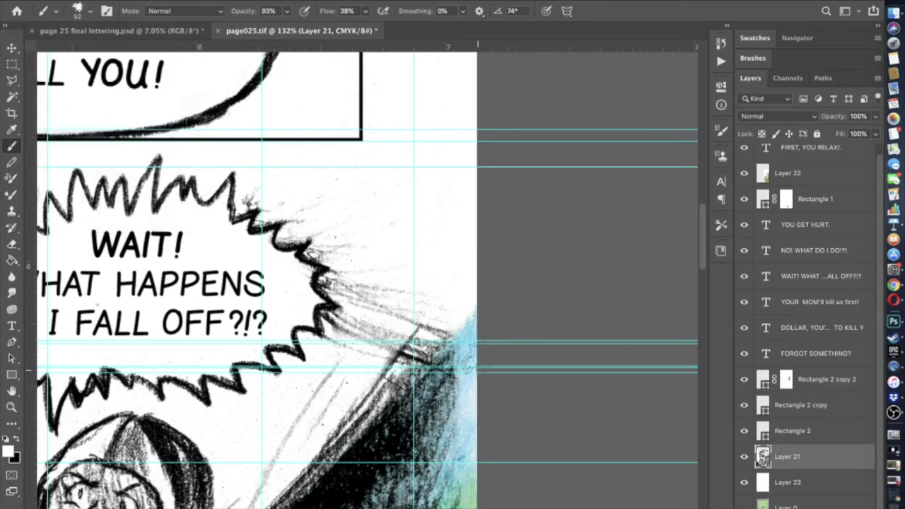
pyautogui.scroll(-5, 465, 366)
pyautogui.moveTo(456, 366); pyautogui.dragTo(452, 364)
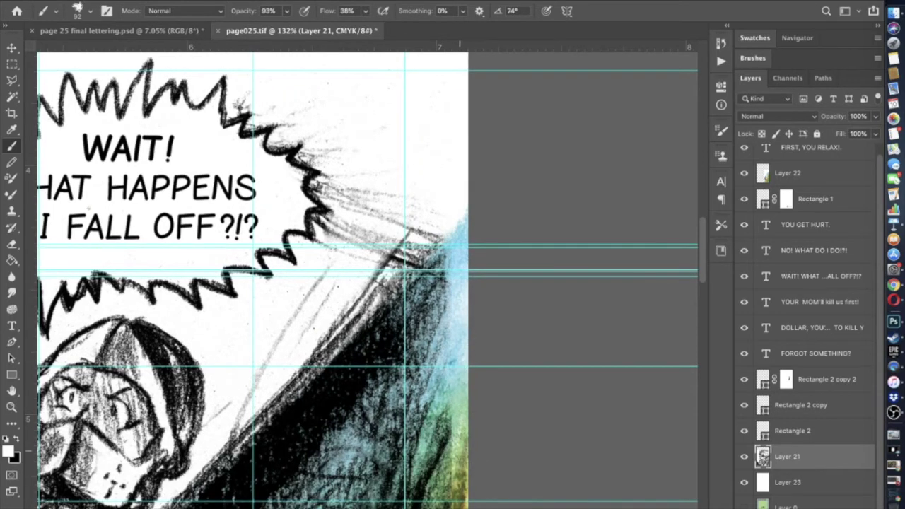
pyautogui.scroll(-3, 456, 353)
pyautogui.scroll(-2, 457, 342)
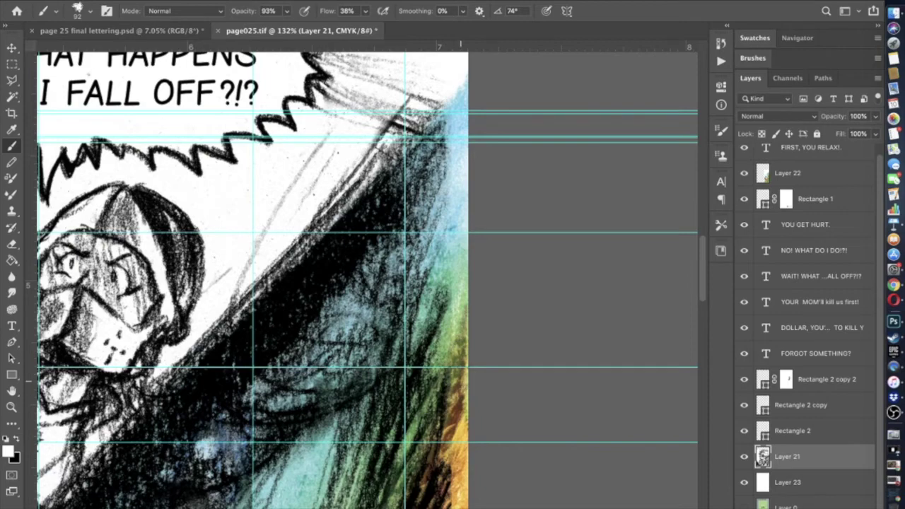
pyautogui.scroll(-3, 457, 346)
pyautogui.scroll(-3, 460, 389)
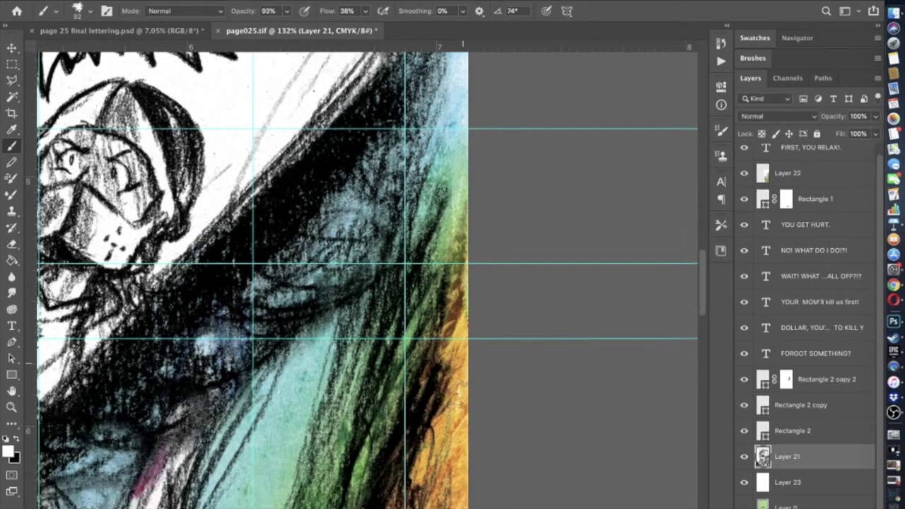
pyautogui.scroll(-12, 463, 347)
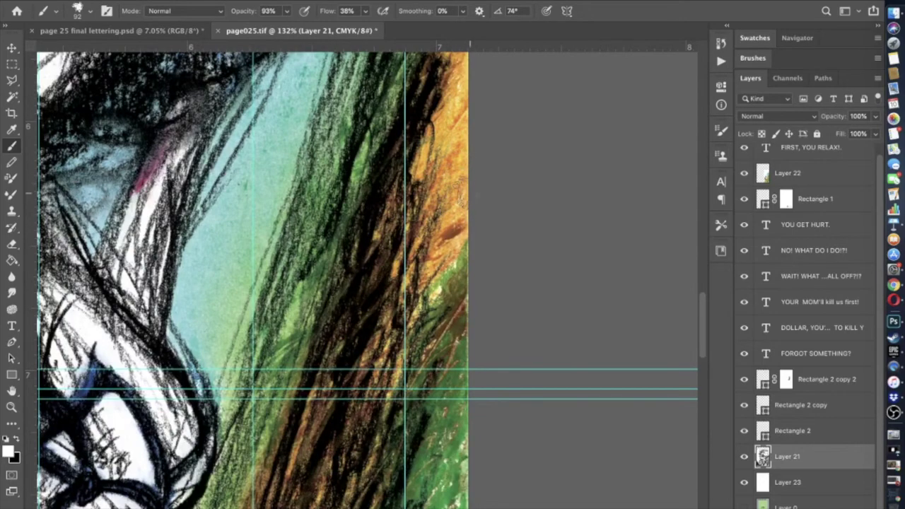
pyautogui.scroll(-8, 361, 280)
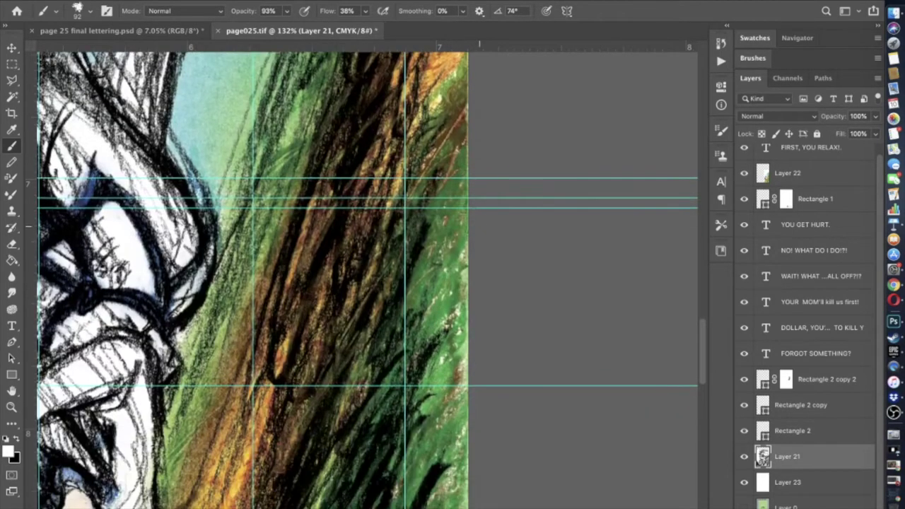
pyautogui.scroll(20, 474, 495)
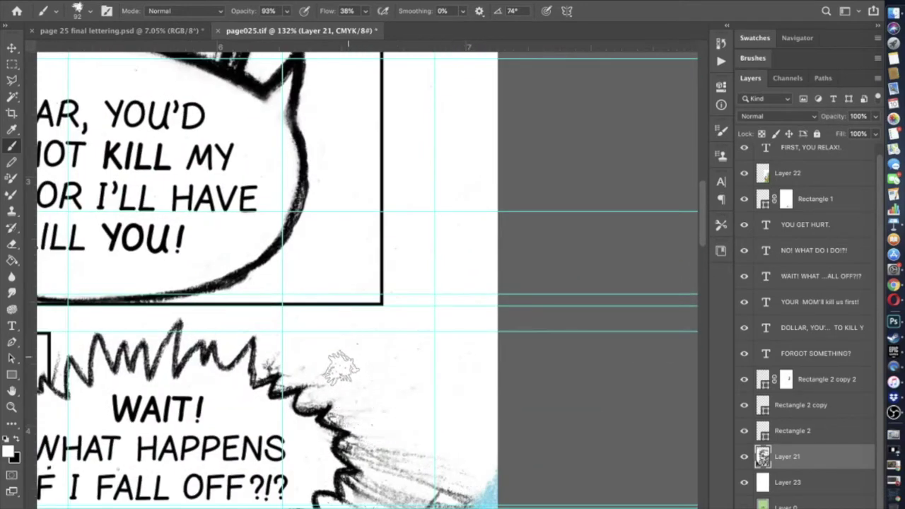
# - Try to brush out the pencil streaks around the "WAIT!" burst balloon in white directly on Layer 21
pyautogui.scroll(-7, 424, 381)
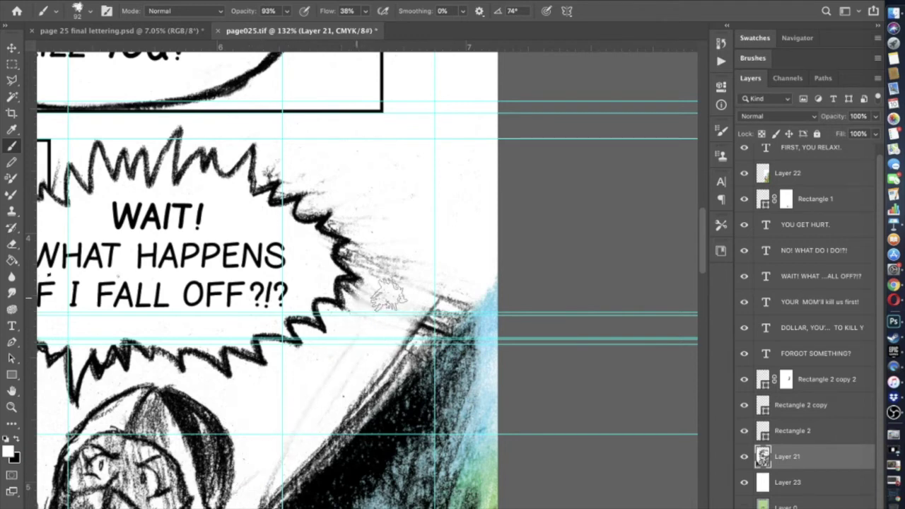
pyautogui.moveTo(382, 259); pyautogui.dragTo(353, 253)
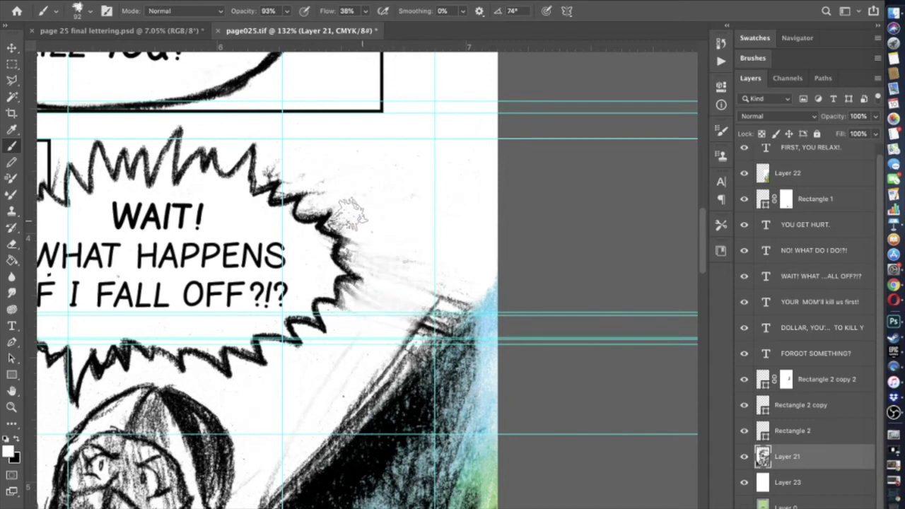
pyautogui.press('super+z')
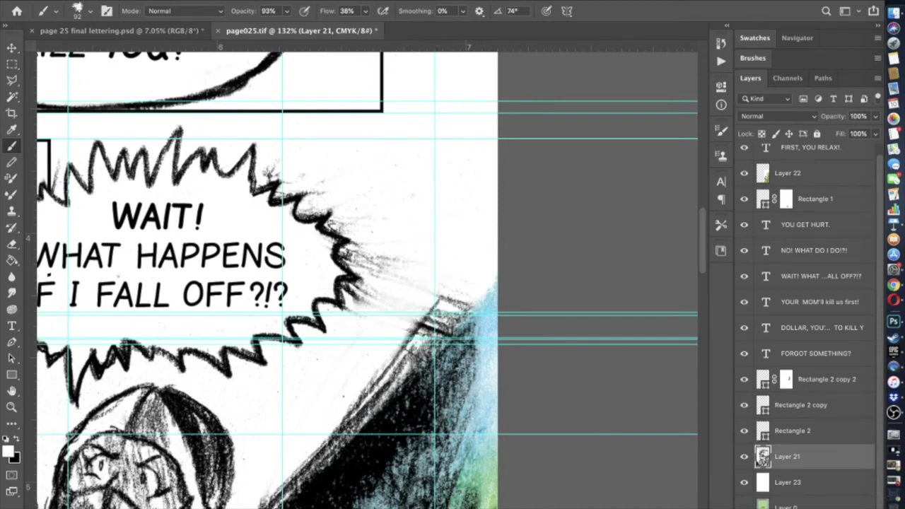
pyautogui.moveTo(357, 326); pyautogui.dragTo(433, 290)
pyautogui.moveTo(381, 299); pyautogui.dragTo(444, 264)
# - Add a new layer above Layer 21 and paint white over the pencil streaks outside the right side of the "WAIT!" burst balloon
pyautogui.press('shift+alt+super+n')
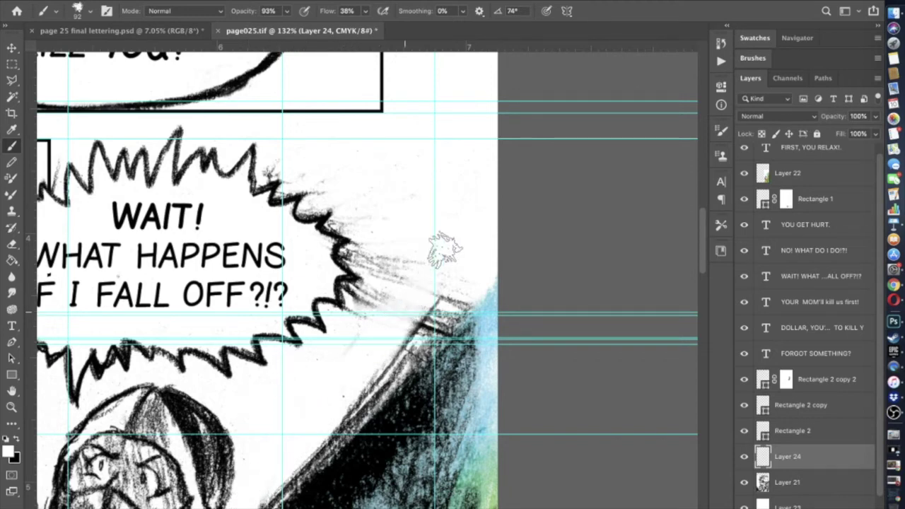
pyautogui.moveTo(368, 312)
pyautogui.mouseDown()
pyautogui.moveTo(351, 297)
pyautogui.moveTo(399, 279)
pyautogui.moveTo(360, 254)
pyautogui.moveTo(430, 263)
pyautogui.moveTo(344, 211)
pyautogui.moveTo(393, 186)
pyautogui.moveTo(420, 201)
pyautogui.moveTo(344, 183)
pyautogui.moveTo(313, 195)
pyautogui.moveTo(303, 181)
pyautogui.moveTo(316, 145)
pyautogui.moveTo(281, 161)
pyautogui.mouseUp()
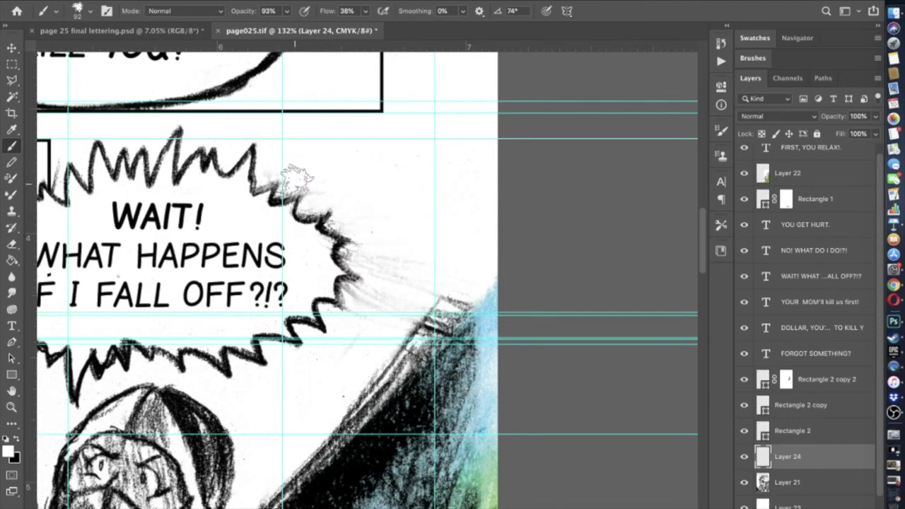
pyautogui.moveTo(381, 234)
pyautogui.mouseDown()
pyautogui.moveTo(366, 261)
pyautogui.moveTo(355, 254)
pyautogui.moveTo(414, 267)
pyautogui.moveTo(407, 251)
pyautogui.moveTo(388, 288)
pyautogui.moveTo(366, 289)
pyautogui.mouseUp()
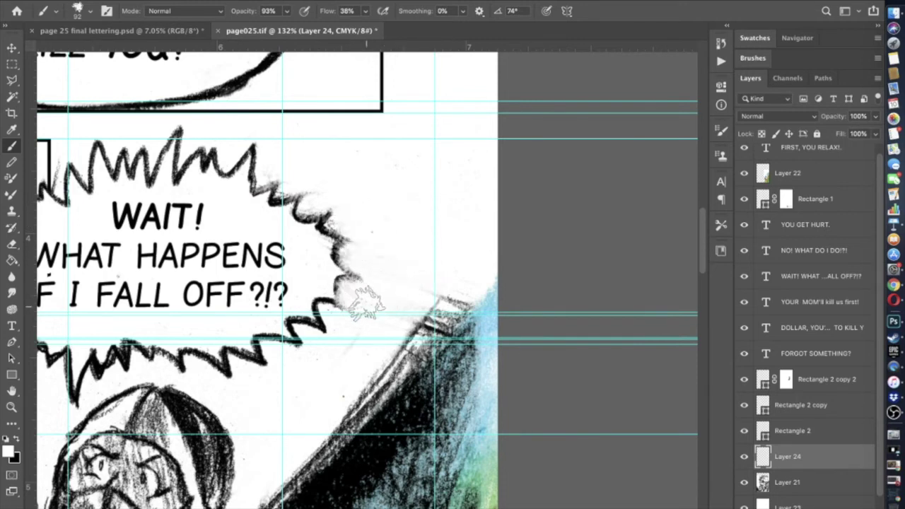
pyautogui.moveTo(403, 289)
pyautogui.mouseDown()
pyautogui.moveTo(406, 303)
pyautogui.moveTo(428, 304)
pyautogui.mouseUp()
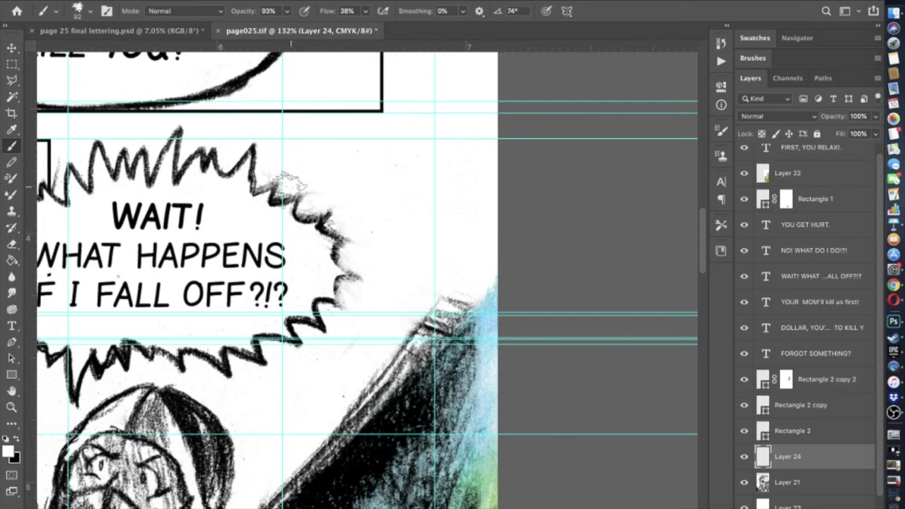
# - Erase the white paint covering the burst balloon's spiky outline on Layer 24, reducing the soft eraser from 87 to 63 px
pyautogui.click(12, 244)
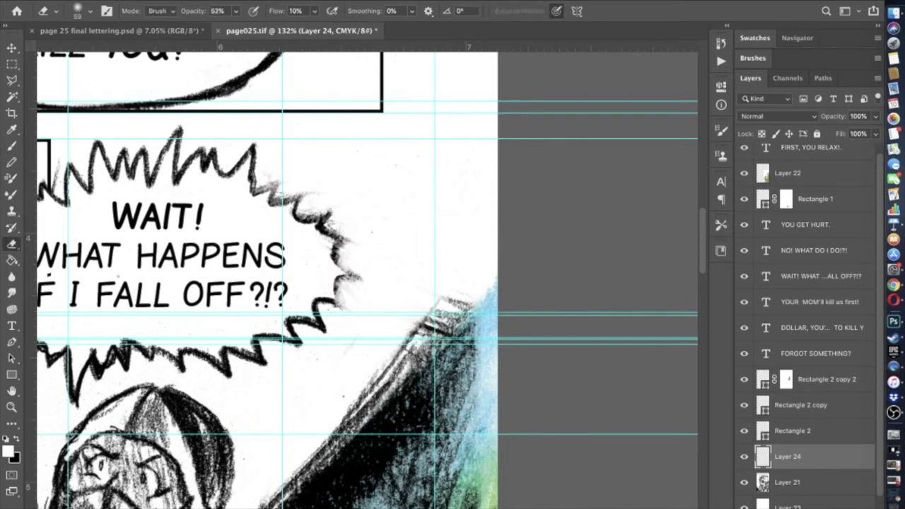
pyautogui.click(91, 12)
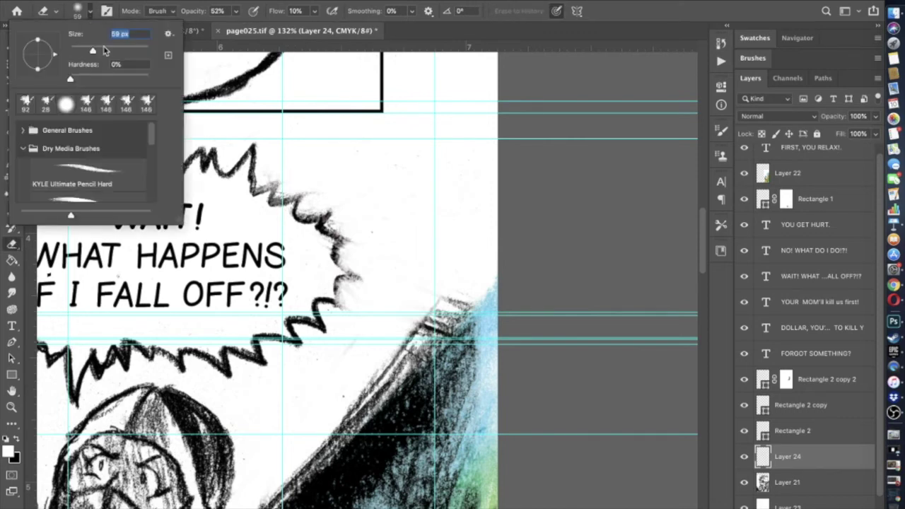
pyautogui.press('Return')
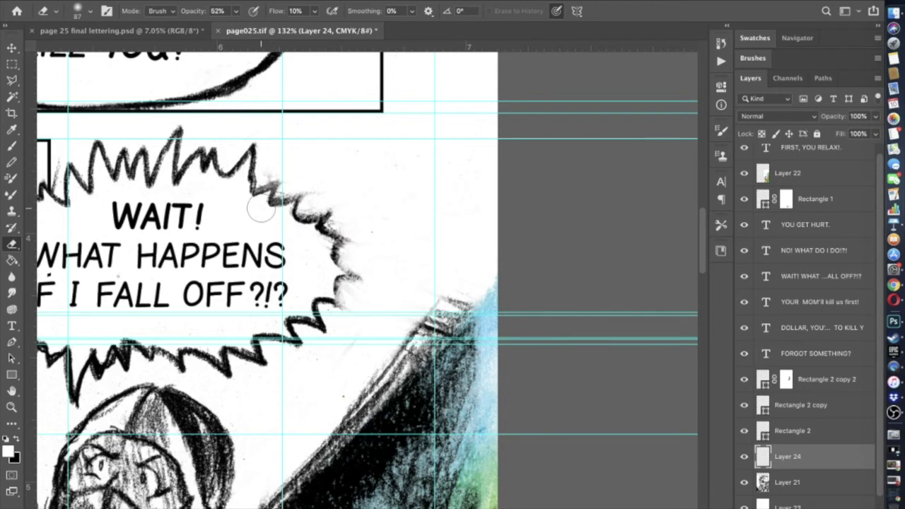
pyautogui.click(91, 12)
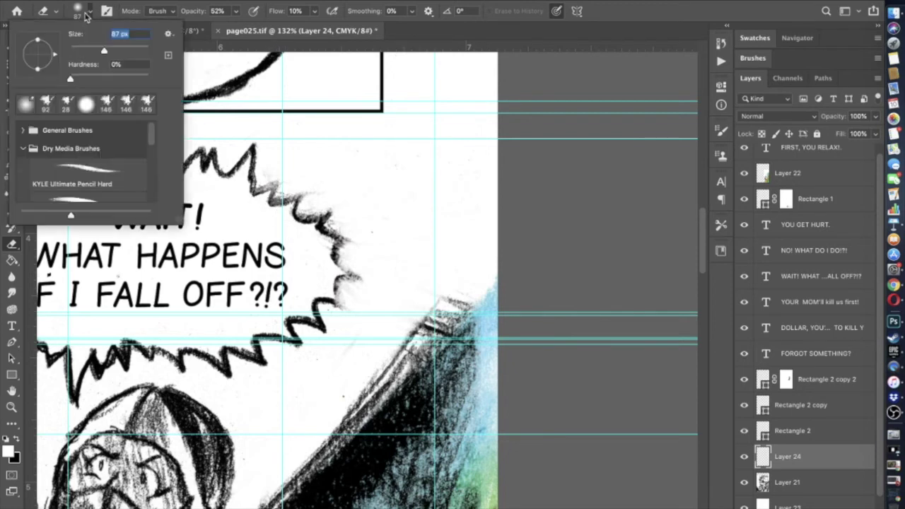
pyautogui.press('Return')
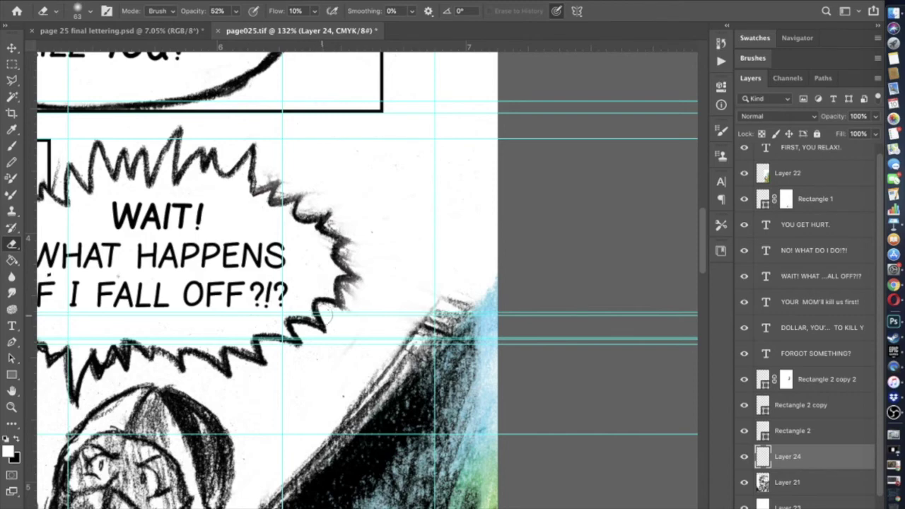
# - Toggle Layer 24's visibility to compare the burst balloon with and without the white cleanup paint
pyautogui.scroll(-3, 322, 311)
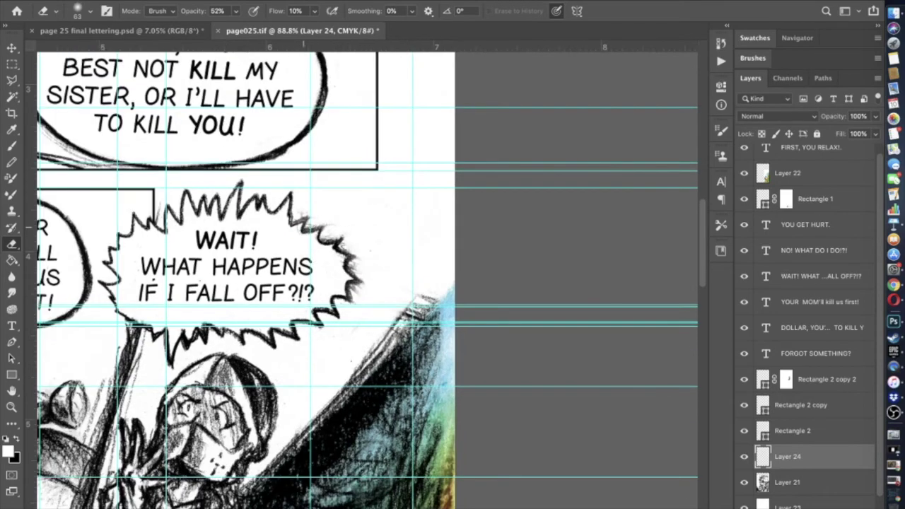
pyautogui.click(743, 456)
pyautogui.click(742, 456)
pyautogui.click(743, 456)
# - Set the eraser to 31 px with 7% hardness and refine the burst balloon's spiky outline on Layer 24
pyautogui.scroll(2, 367, 292)
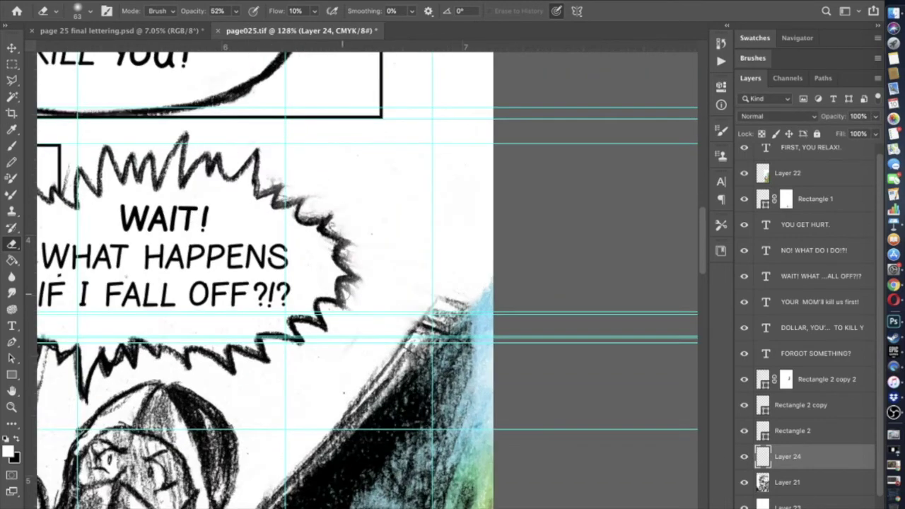
pyautogui.click(90, 10)
pyautogui.click(76, 80)
pyautogui.moveTo(94, 53); pyautogui.dragTo(81, 51)
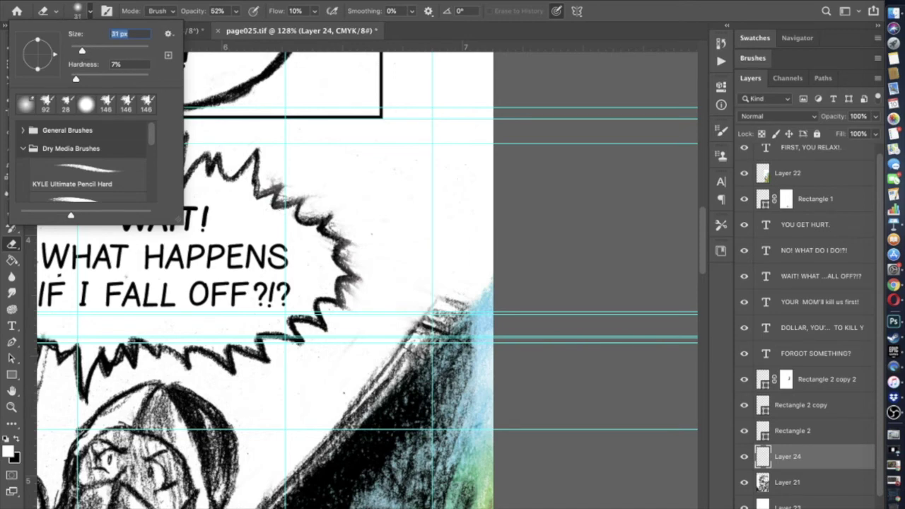
pyautogui.click(273, 188)
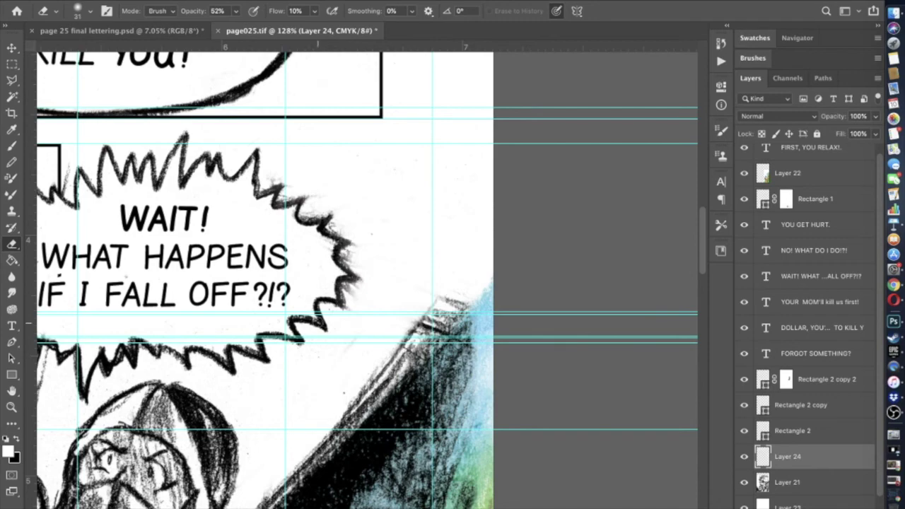
# - Review the full page layout and save page025.tif
pyautogui.scroll(-10, 318, 323)
pyautogui.scroll(-2, 317, 323)
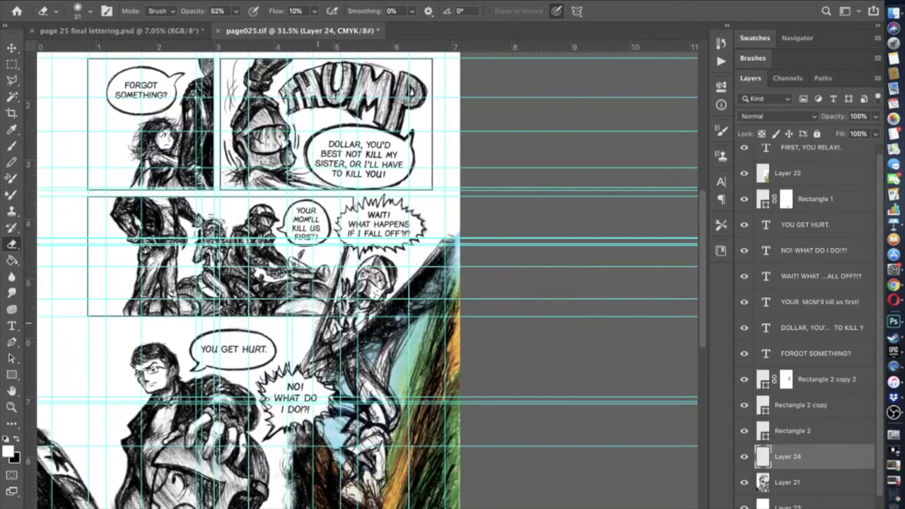
pyautogui.scroll(-3, 317, 323)
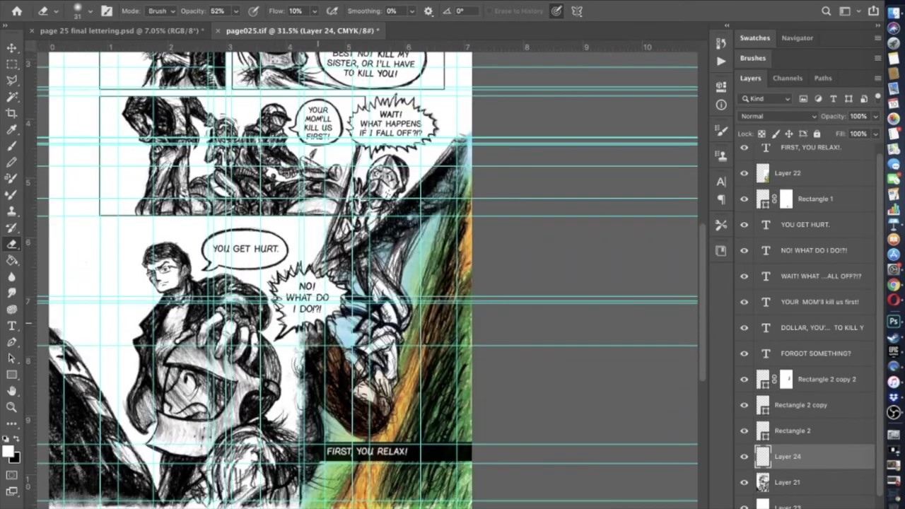
pyautogui.scroll(-2, 318, 323)
pyautogui.scroll(3, 318, 323)
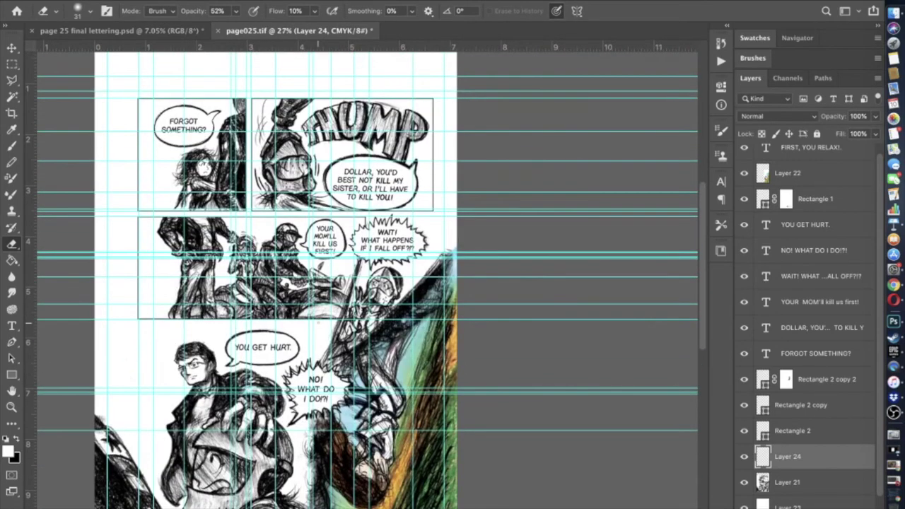
pyautogui.scroll(-1, 367, 276)
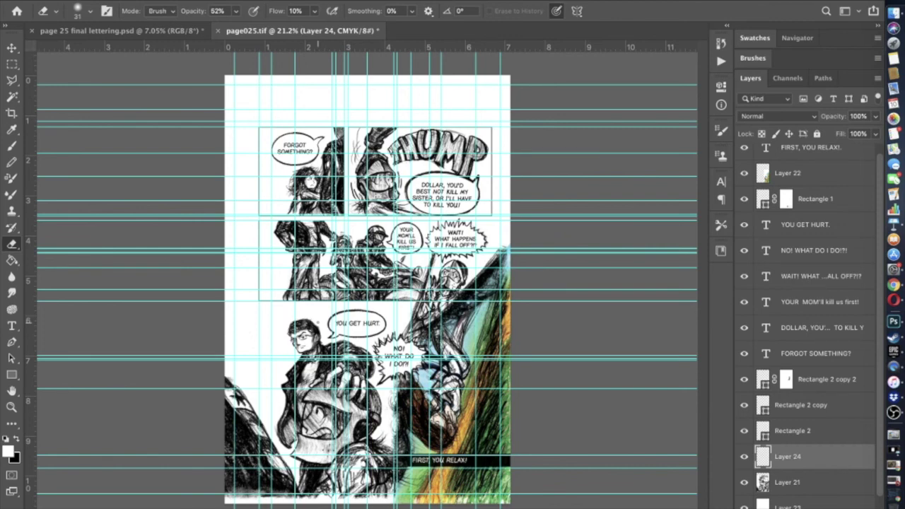
pyautogui.press('super+s')
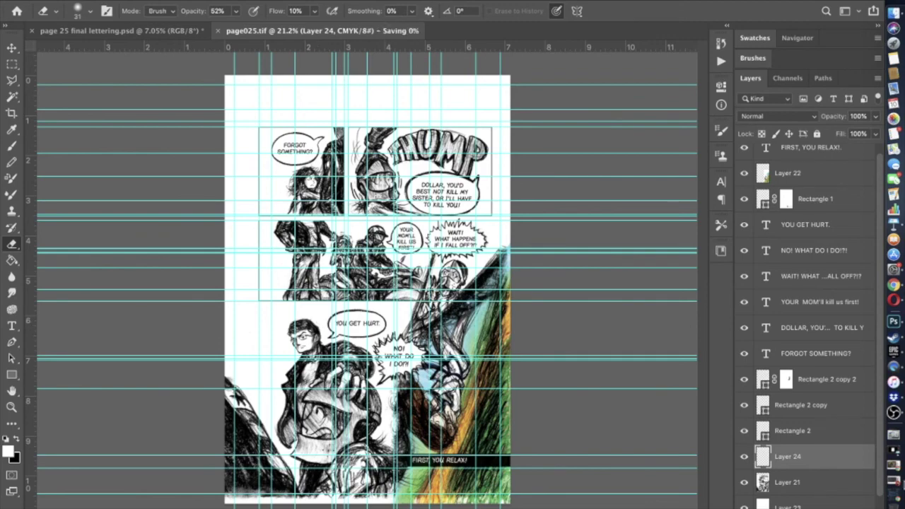
pyautogui.scroll(5, 650, 445)
pyautogui.scroll(5, 634, 441)
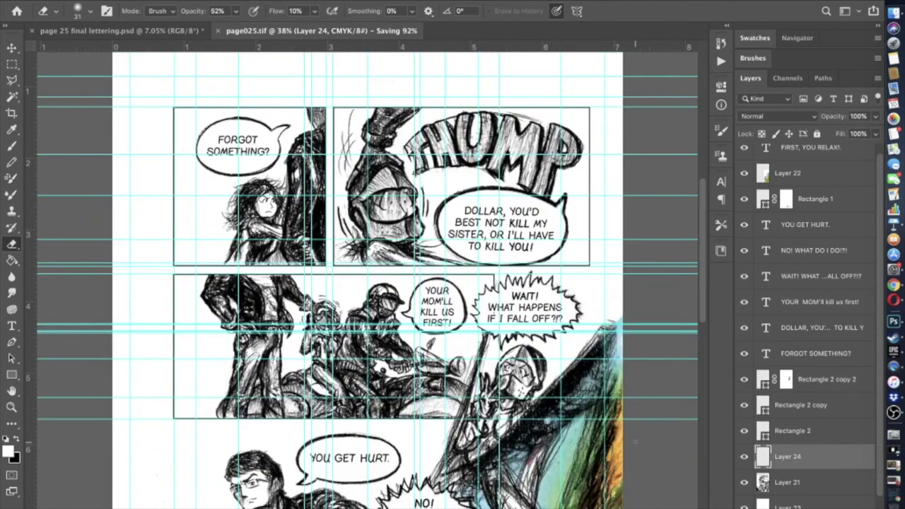
pyautogui.scroll(-5, 635, 442)
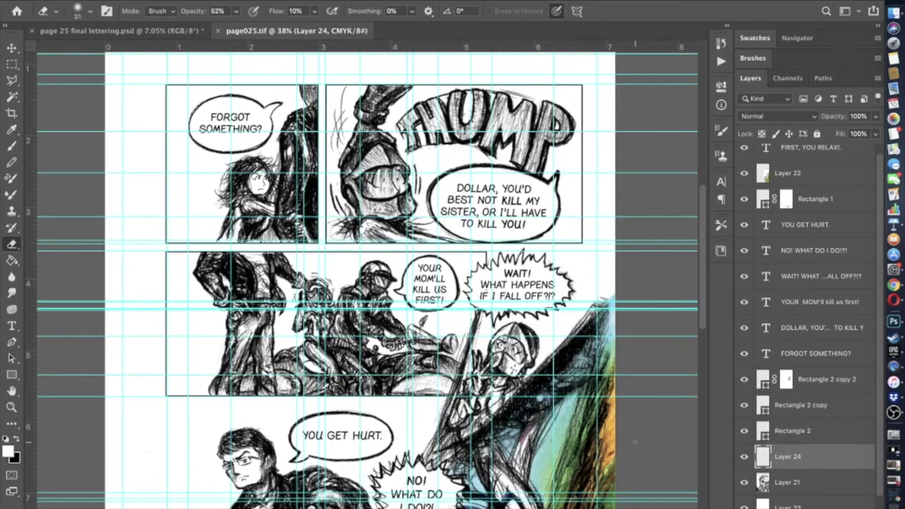